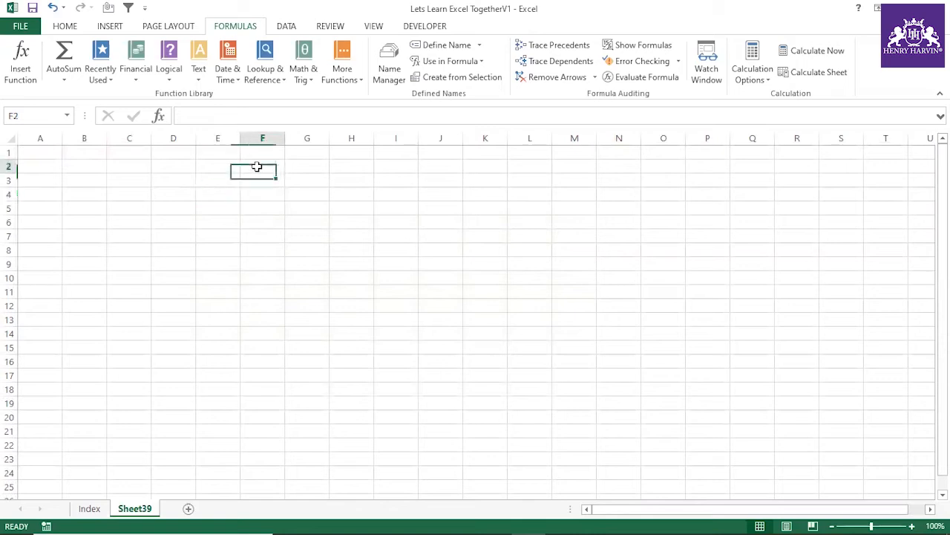
# Step: Enter 12 in F2 and fill the series down to F14 in increments of one, up to 24
pyautogui.write('12')
pyautogui.click(301, 261)
pyautogui.click(281, 166)
pyautogui.moveTo(284, 173); pyautogui.dragTo(280, 345)
pyautogui.click(290, 347)
pyautogui.click(316, 382)
pyautogui.click(361, 278)
# Step: Replace the values in F5 and F9 with the formula =12/0
pyautogui.click(256, 208)
pyautogui.write('=')
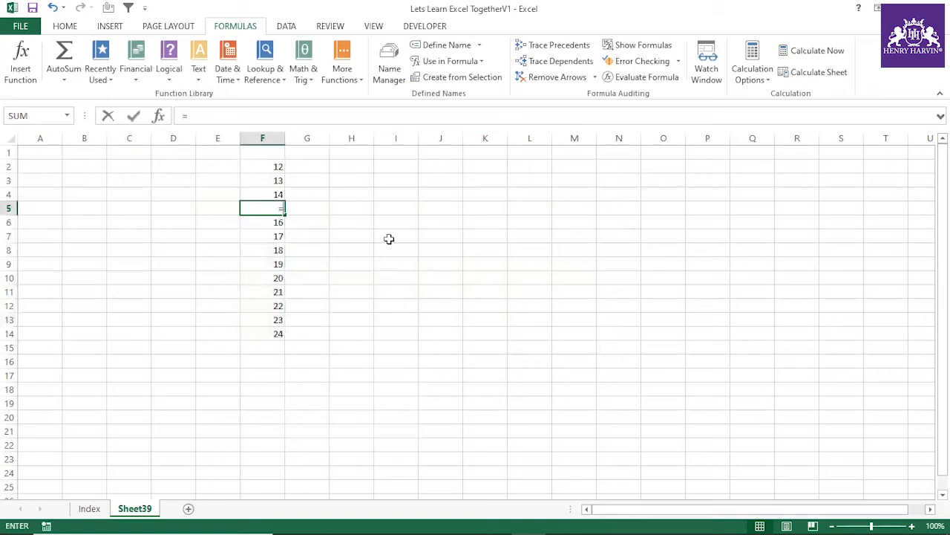
pyautogui.write('12/0')
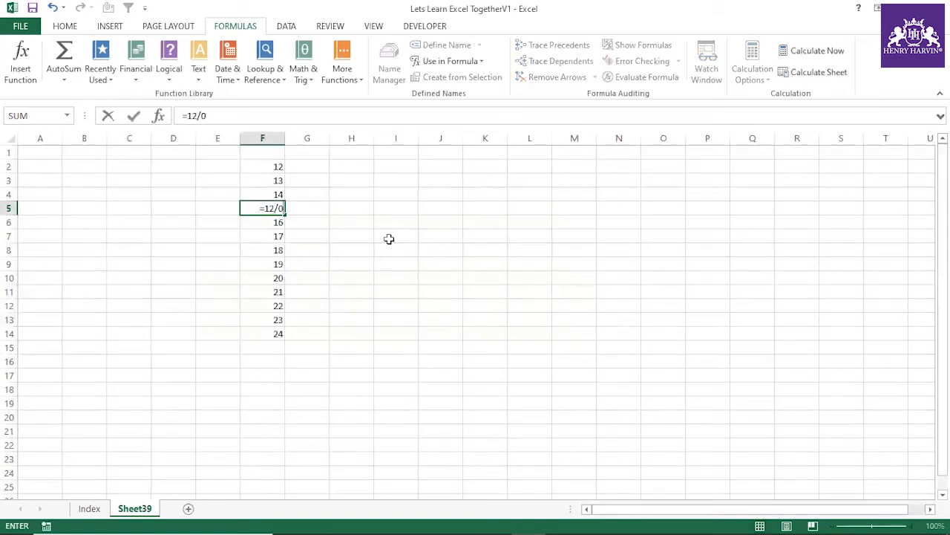
pyautogui.press('Return')
pyautogui.click(282, 261)
pyautogui.write('=')
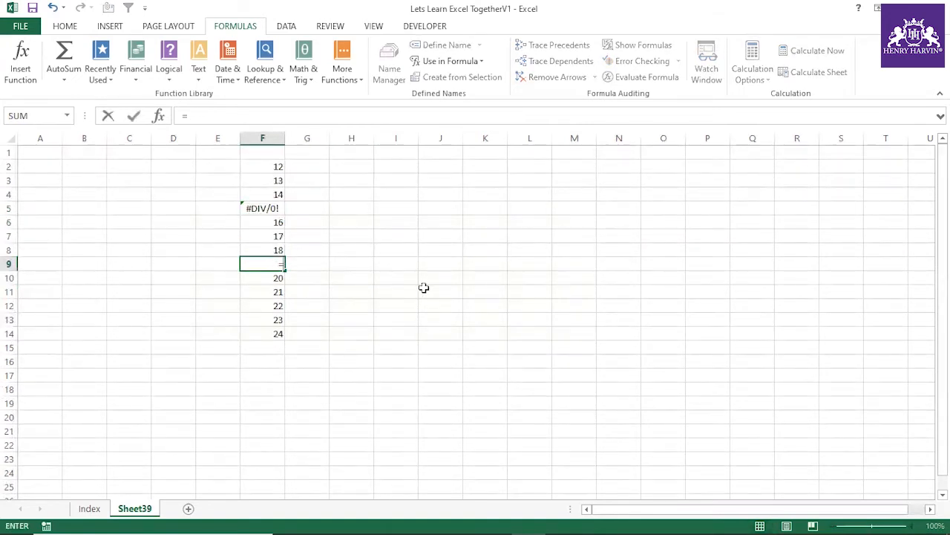
pyautogui.write('12/0')
pyautogui.press('Return')
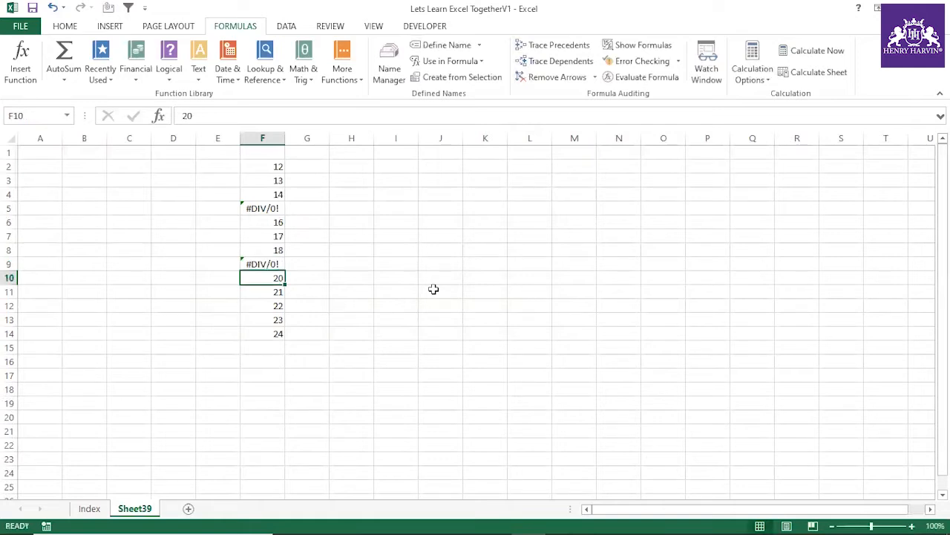
pyautogui.click(456, 275)
# Step: Apply borders to all cells in F2:F14 and widen column F slightly
pyautogui.moveTo(278, 164); pyautogui.dragTo(278, 333)
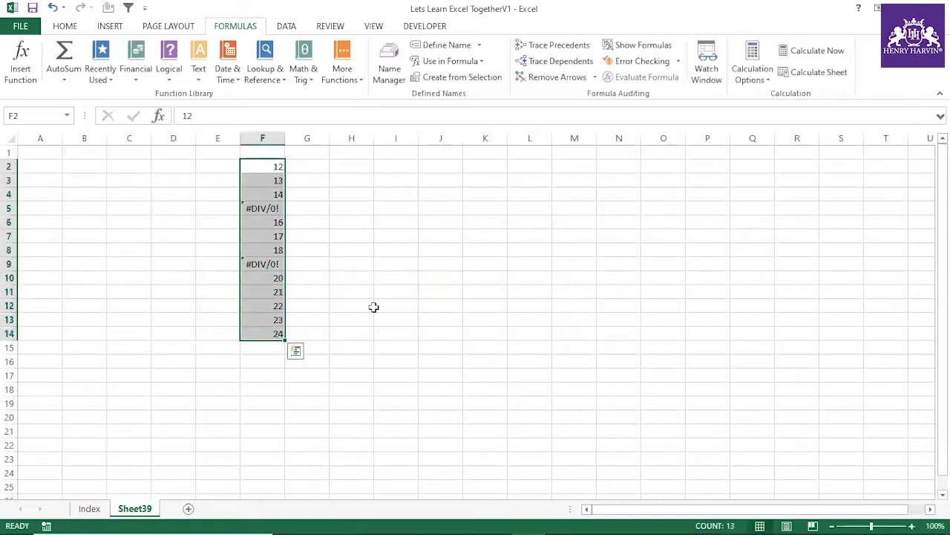
pyautogui.hotkey('alt', 'h')
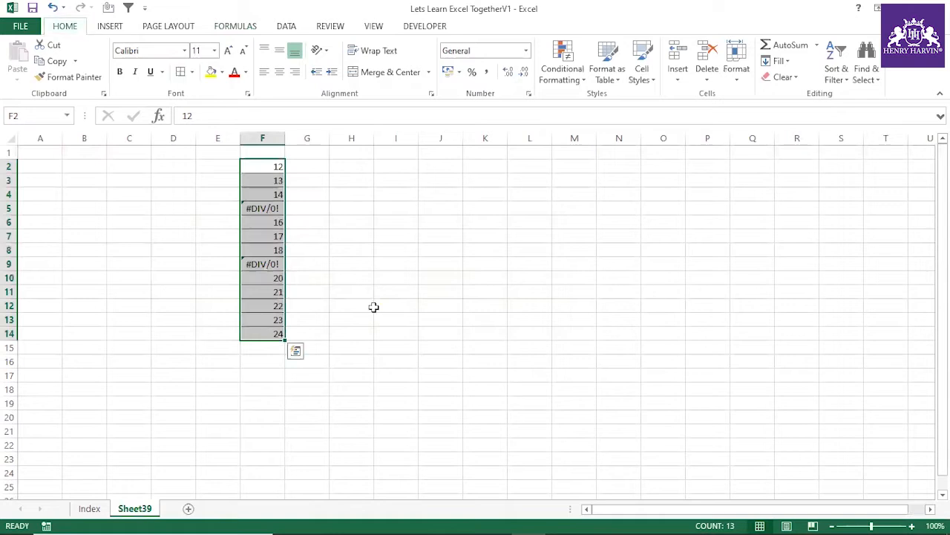
pyautogui.moveTo(286, 137); pyautogui.dragTo(277, 333)
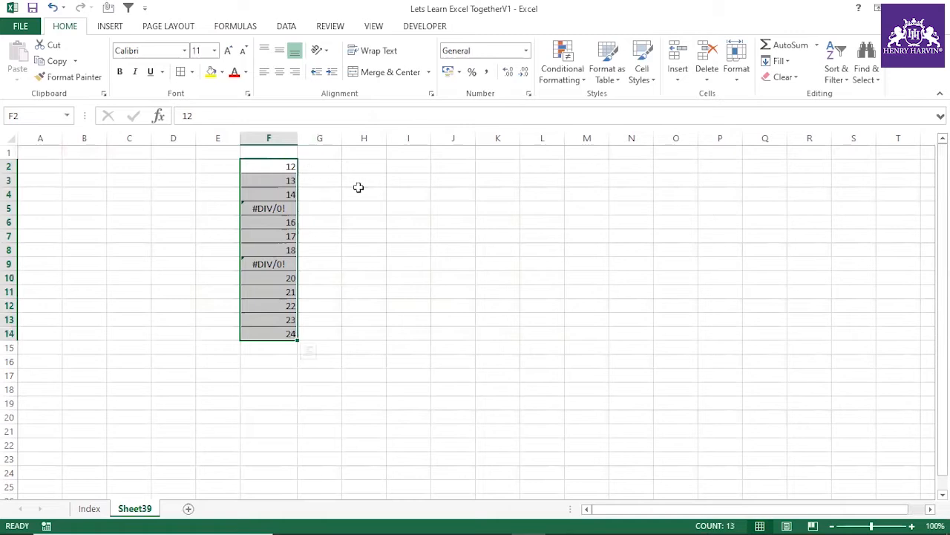
# Step: Enter the label "Total Sum" in I6
pyautogui.moveTo(284, 169); pyautogui.dragTo(286, 331)
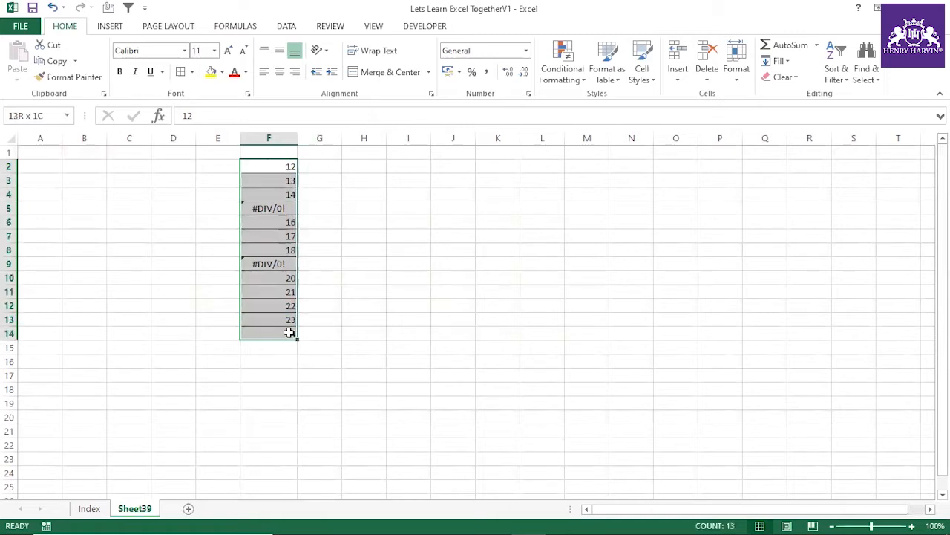
pyautogui.click(389, 225)
pyautogui.write('Total Sum')
pyautogui.click(410, 257)
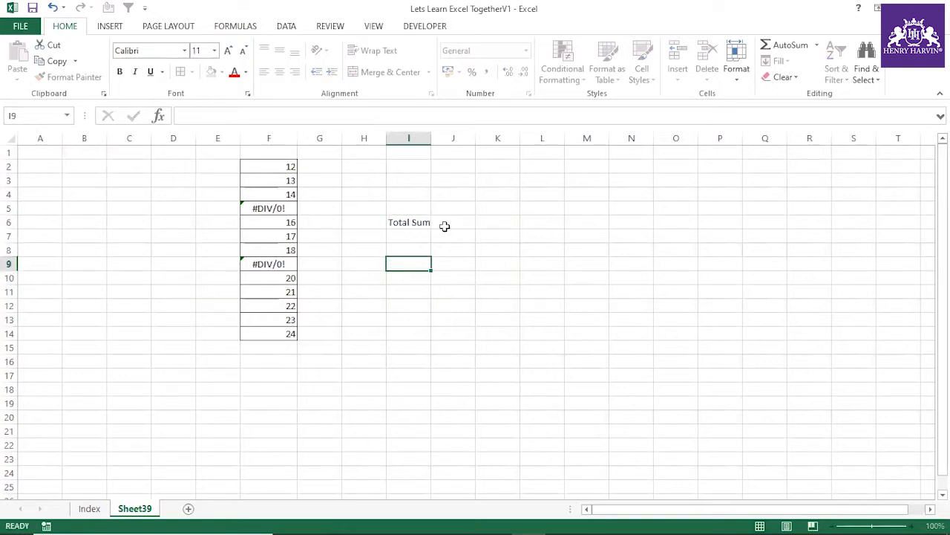
# Step: Enter =SUM(F2:F14) in J6, beside the Total Sum label
pyautogui.click(446, 223)
pyautogui.write('=')
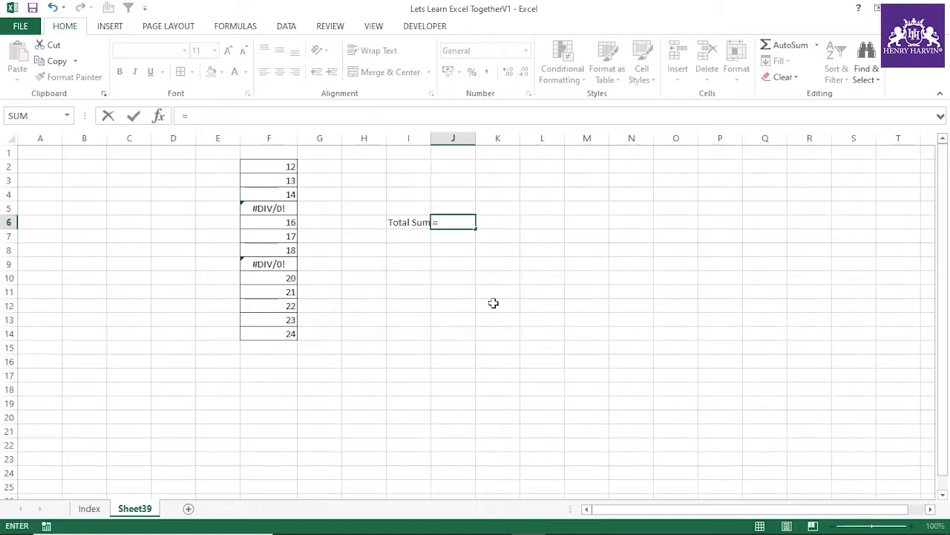
pyautogui.write('sum(')
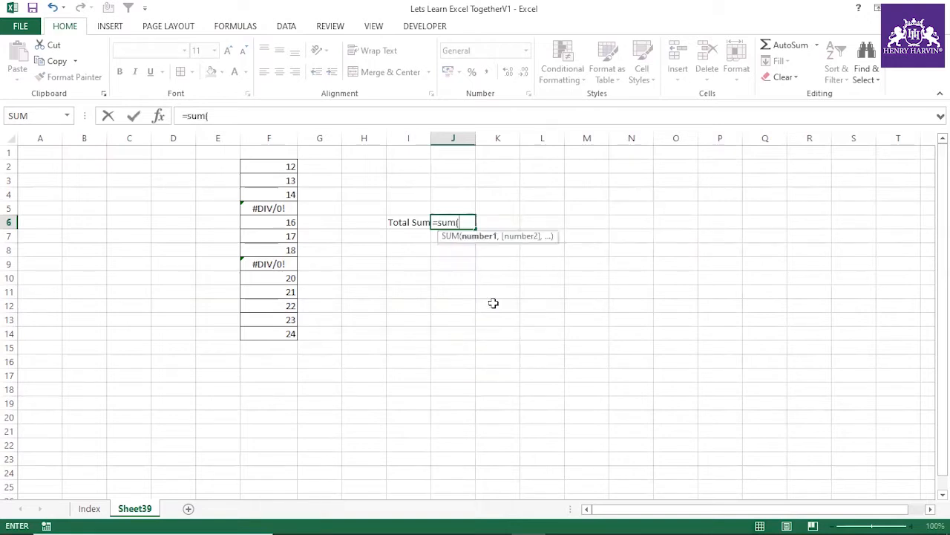
pyautogui.moveTo(269, 163); pyautogui.dragTo(287, 335)
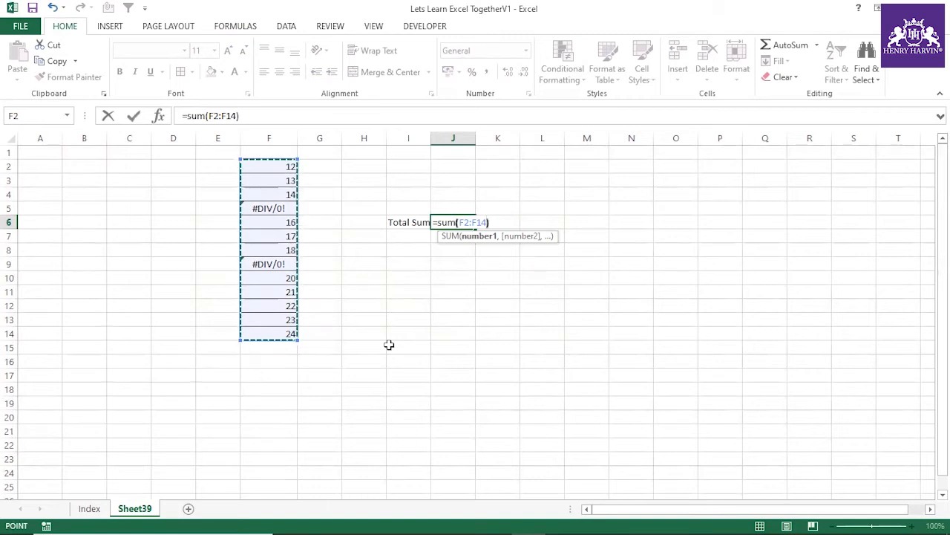
pyautogui.write(')')
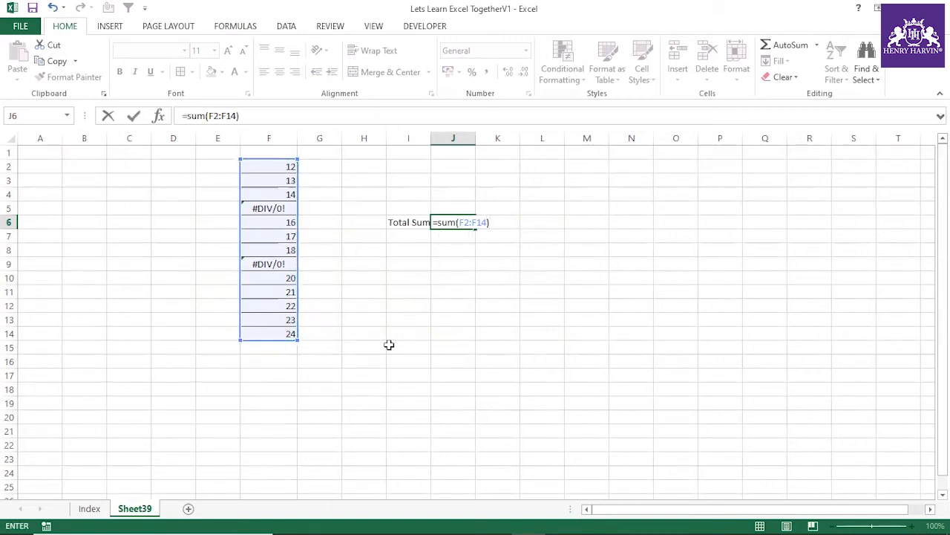
pyautogui.press('Return')
pyautogui.click(450, 222)
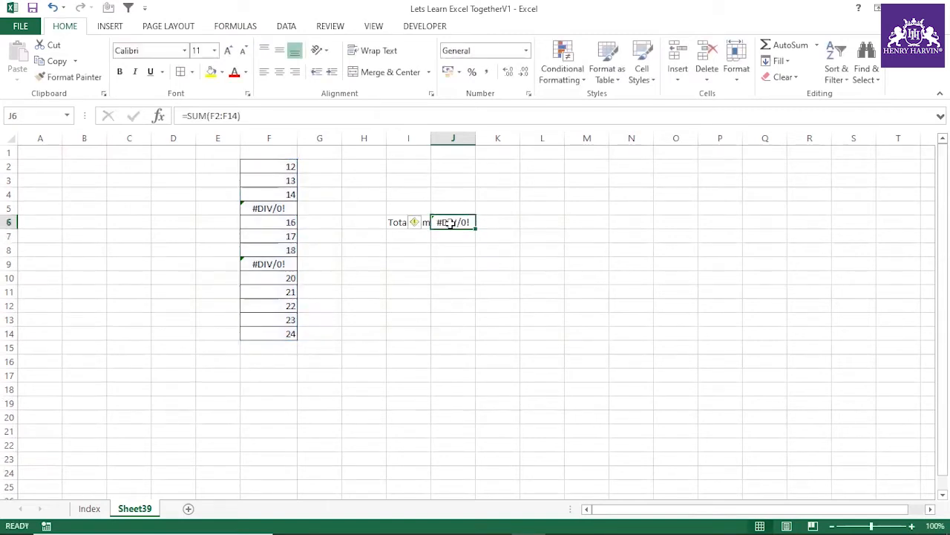
# Step: Start an AGGREGATE formula in L6 with function 9 - SUM as its first argument
pyautogui.click(547, 221)
pyautogui.write('=')
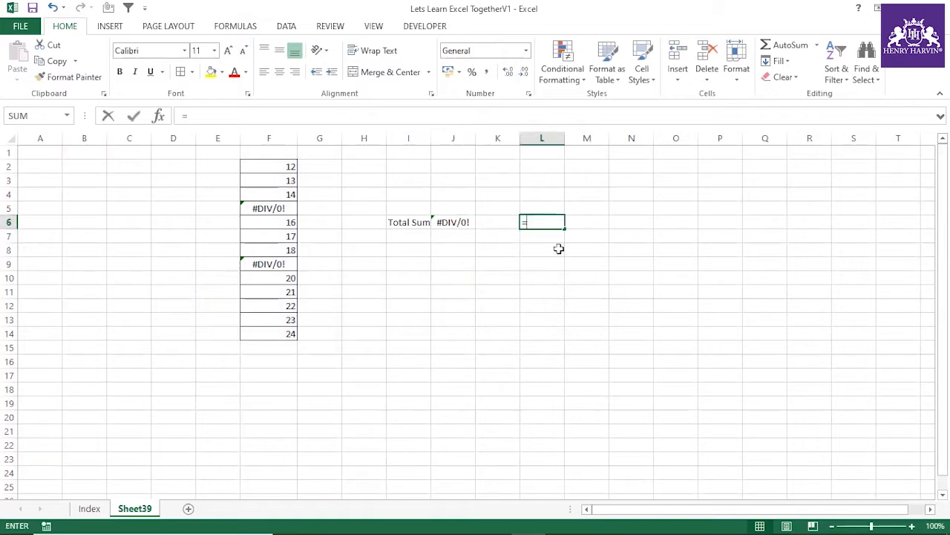
pyautogui.write('Agg')
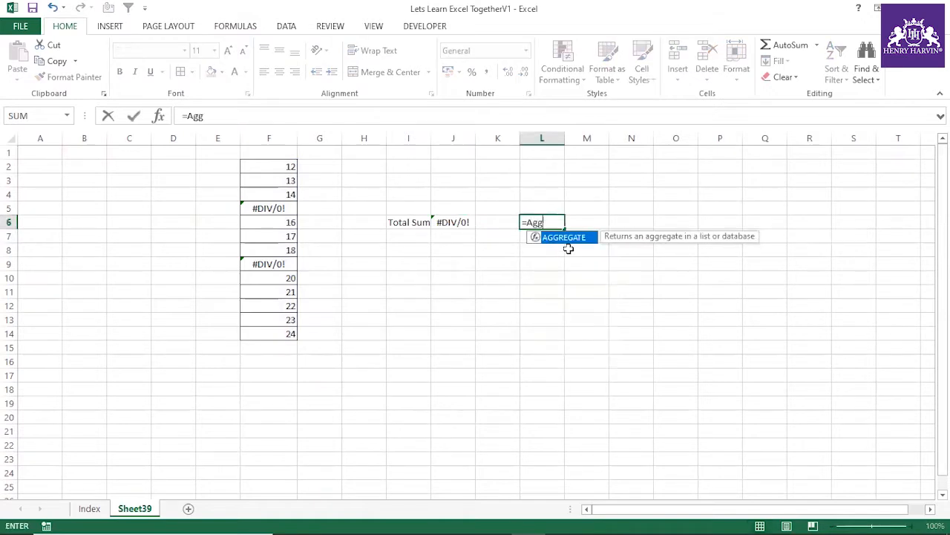
pyautogui.doubleClick(569, 238)
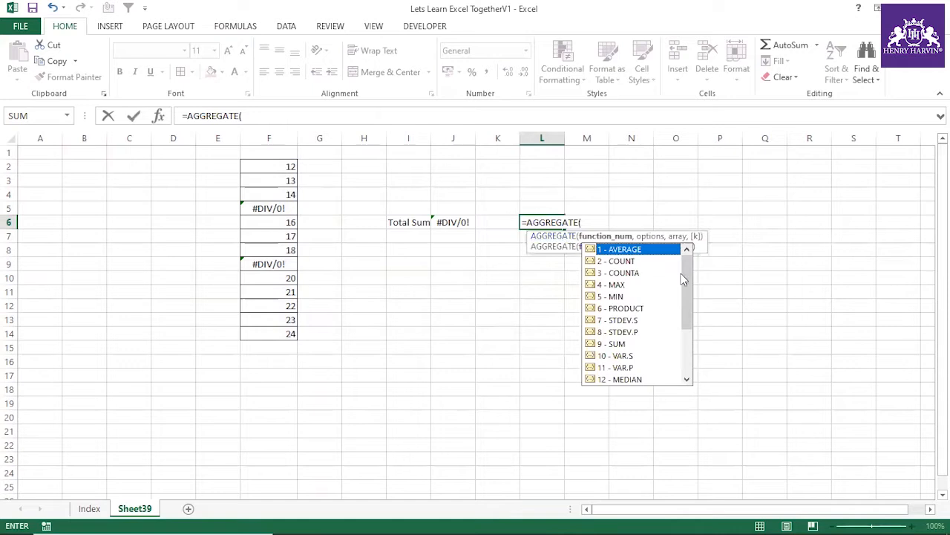
pyautogui.moveTo(684, 271)
pyautogui.mouseDown()
pyautogui.moveTo(685, 360)
pyautogui.moveTo(683, 259)
pyautogui.mouseUp()
pyautogui.doubleClick(628, 343)
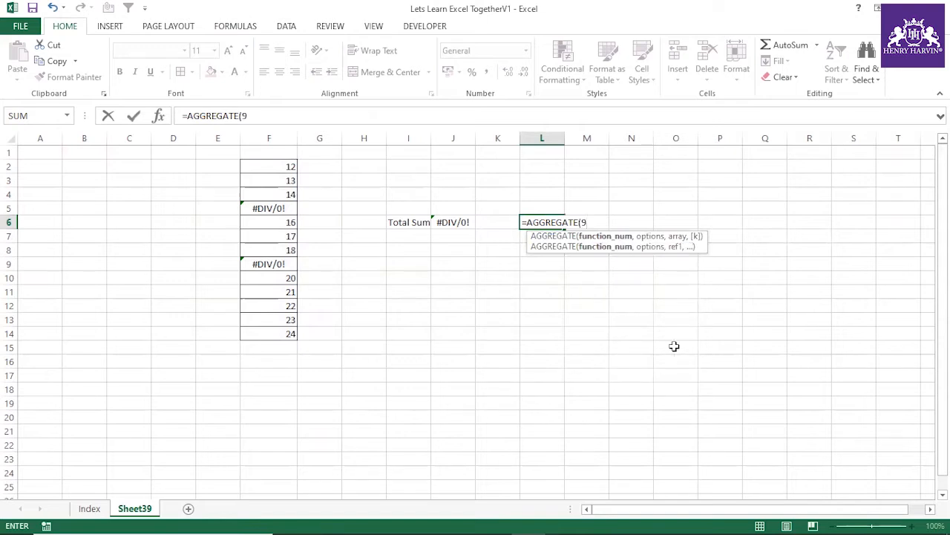
# Step: Complete the AGGREGATE formula in L6 with option 6 - Ignore error values and the range F2:F14
pyautogui.write(',')
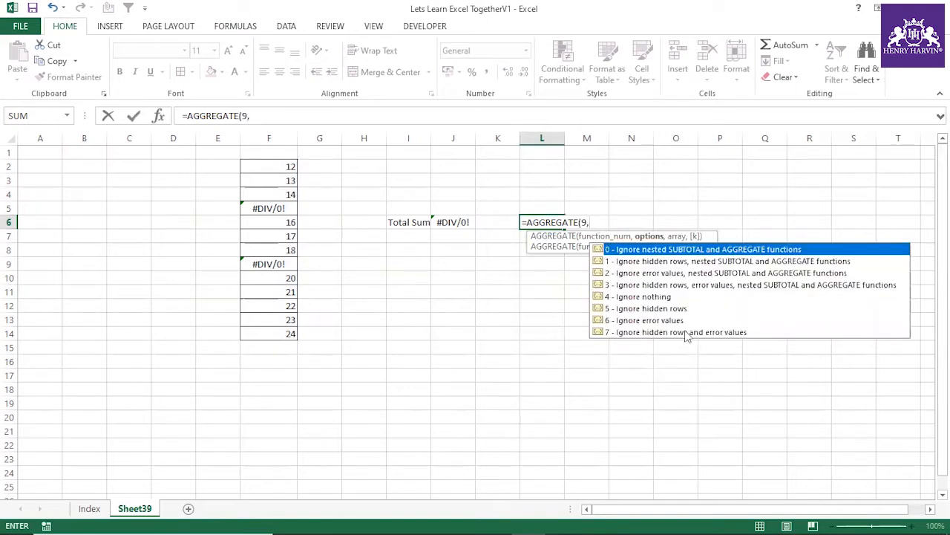
pyautogui.doubleClick(679, 321)
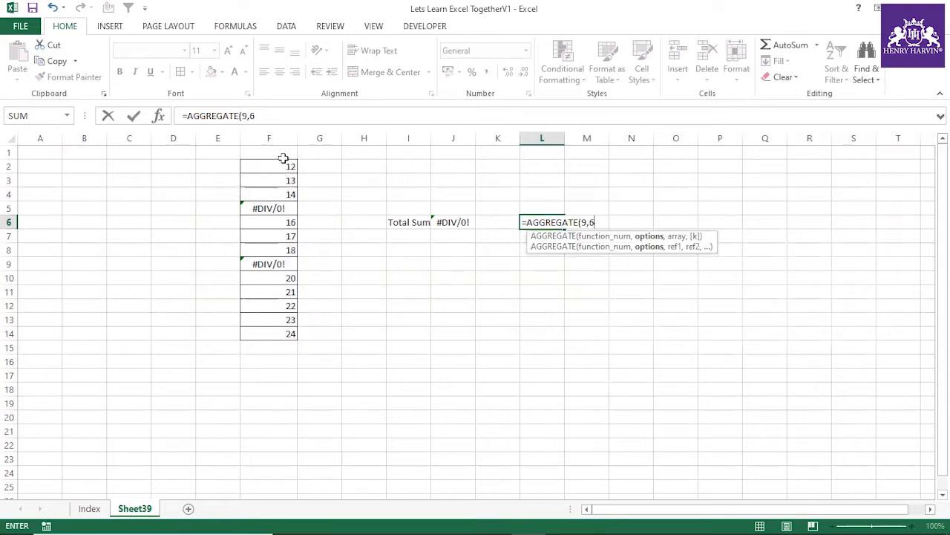
pyautogui.write(',')
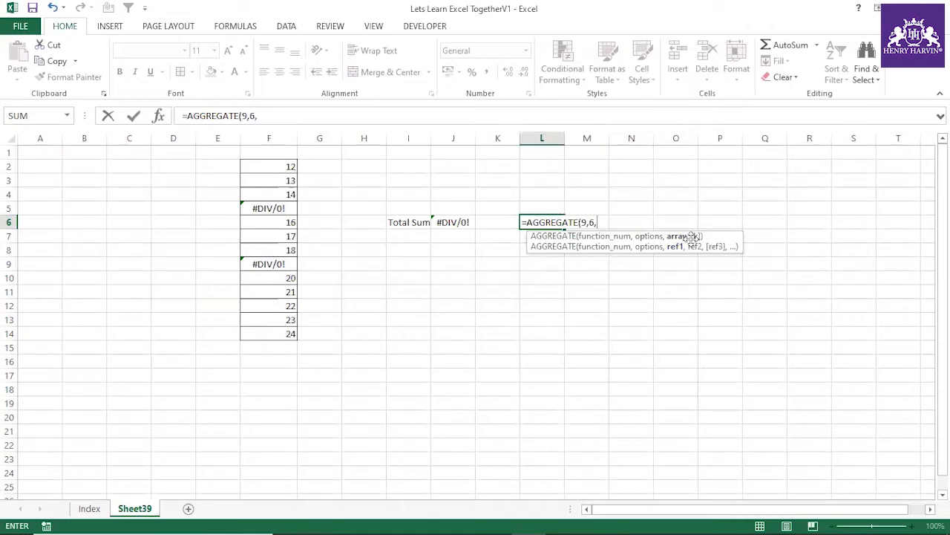
pyautogui.moveTo(290, 165); pyautogui.dragTo(286, 335)
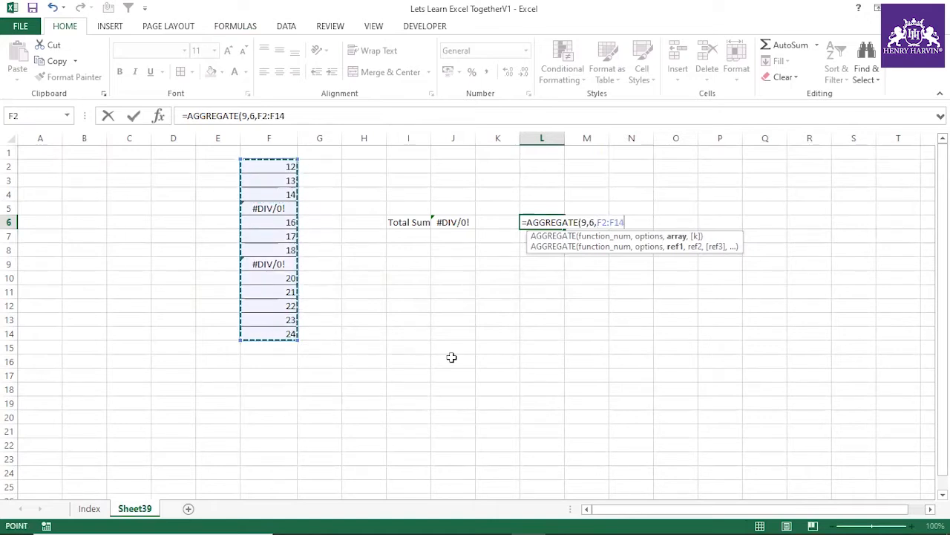
pyautogui.write(',')
pyautogui.press('BackSpace')
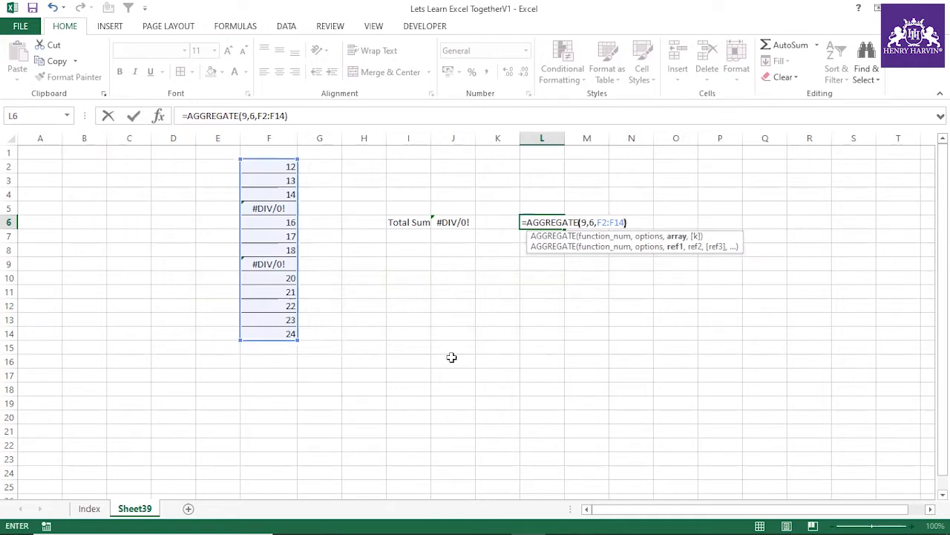
pyautogui.press('Return')
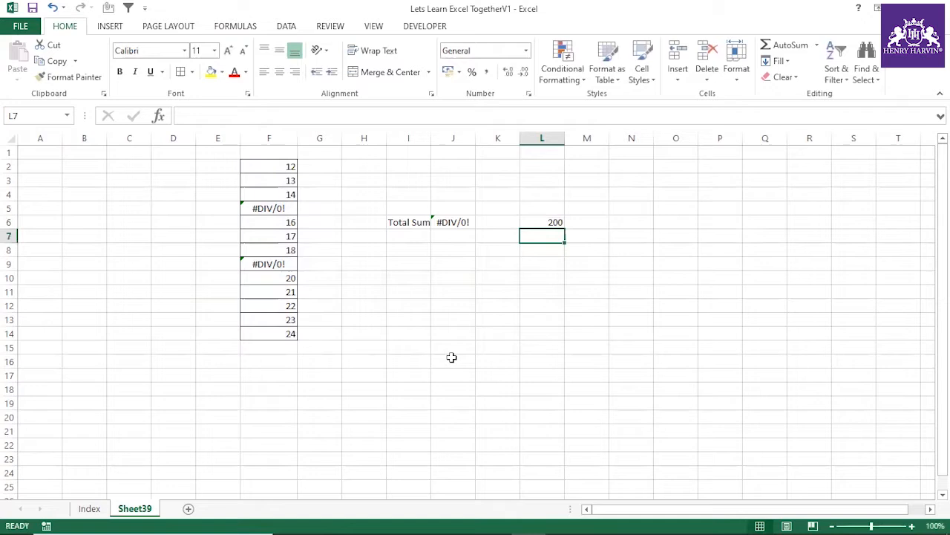
pyautogui.click(549, 218)
# Step: Select only the numeric constants in F2:F14 with Go To Special and fill them yellow
pyautogui.moveTo(275, 166); pyautogui.dragTo(275, 334)
pyautogui.click(363, 278)
pyautogui.moveTo(290, 166); pyautogui.dragTo(283, 333)
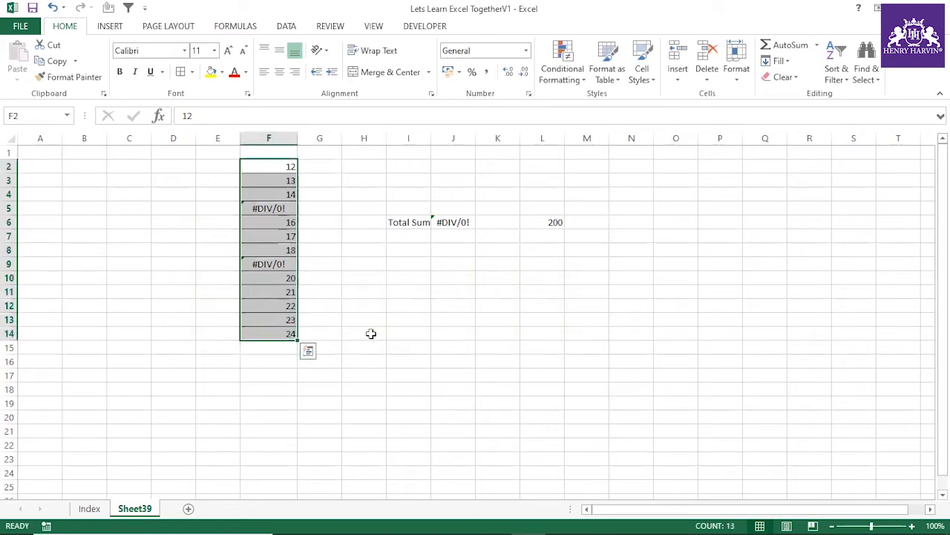
pyautogui.press('F5')
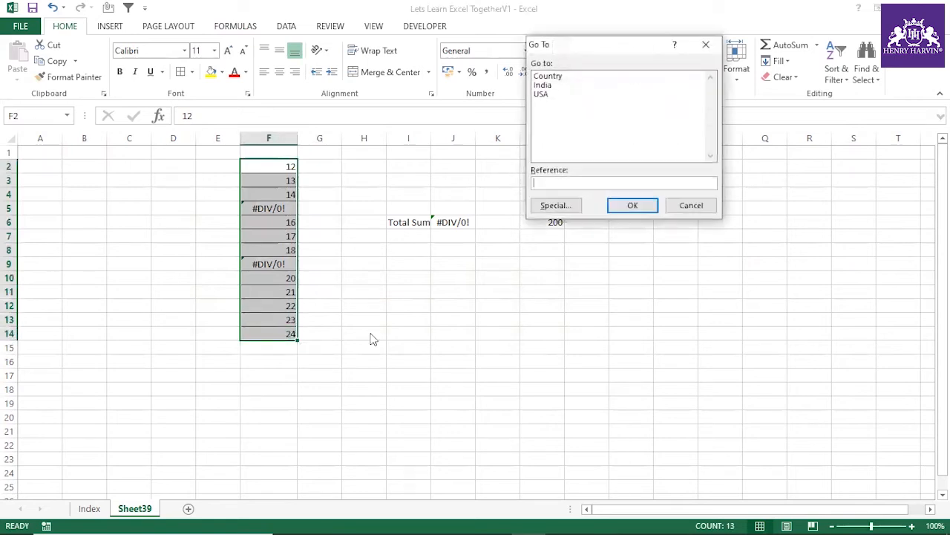
pyautogui.click(568, 207)
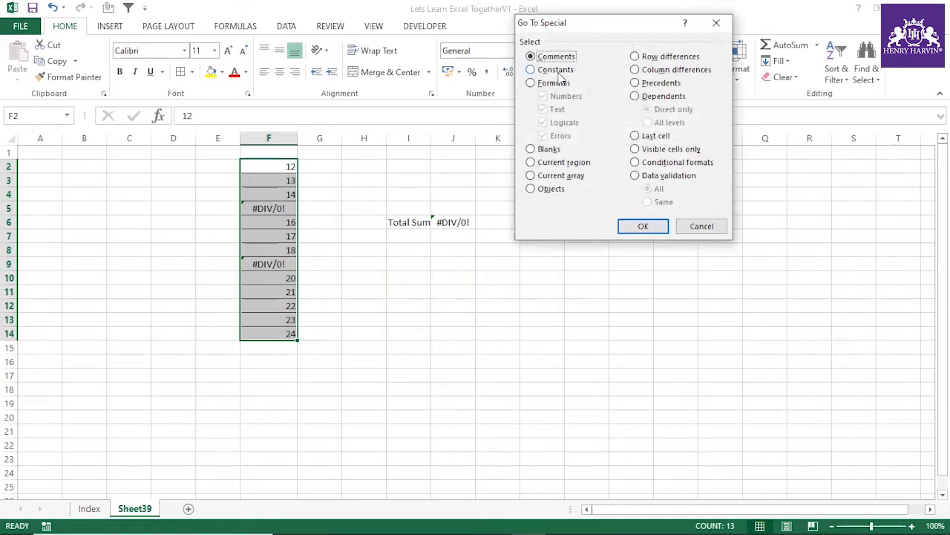
pyautogui.click(559, 71)
pyautogui.click(544, 97)
pyautogui.click(543, 110)
pyautogui.click(542, 122)
pyautogui.click(543, 136)
pyautogui.click(543, 96)
pyautogui.click(643, 225)
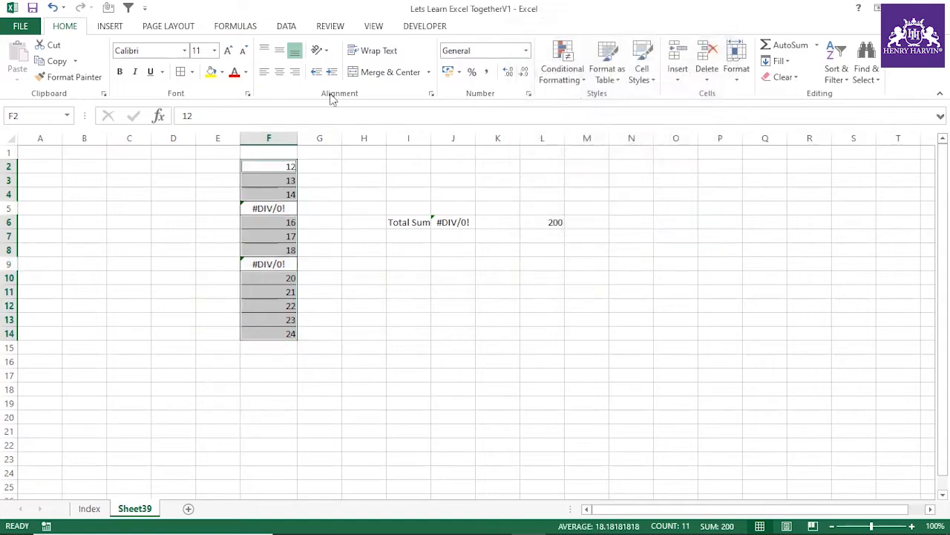
pyautogui.click(212, 71)
pyautogui.click(492, 321)
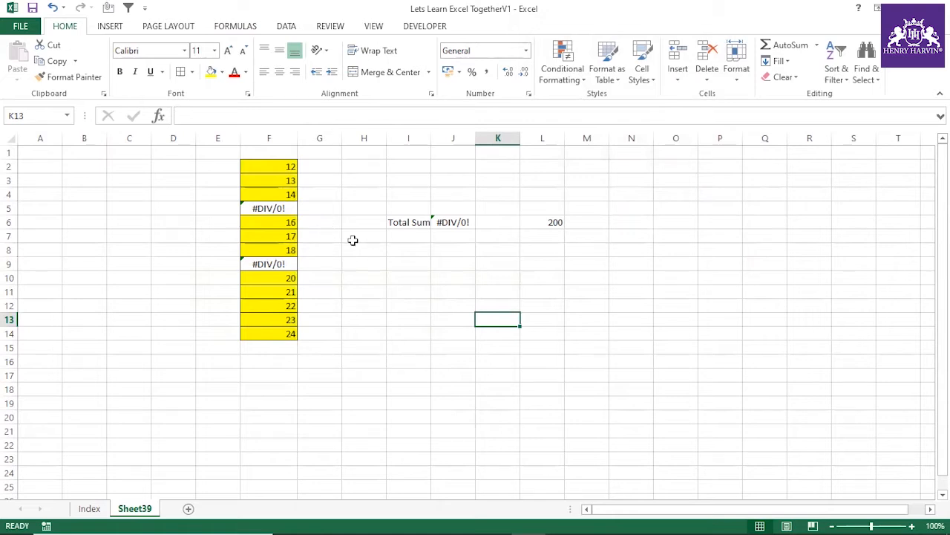
# Step: Compare the sum of the yellow number cells in column F with the AGGREGATE result in L6
pyautogui.moveTo(290, 167); pyautogui.dragTo(286, 330)
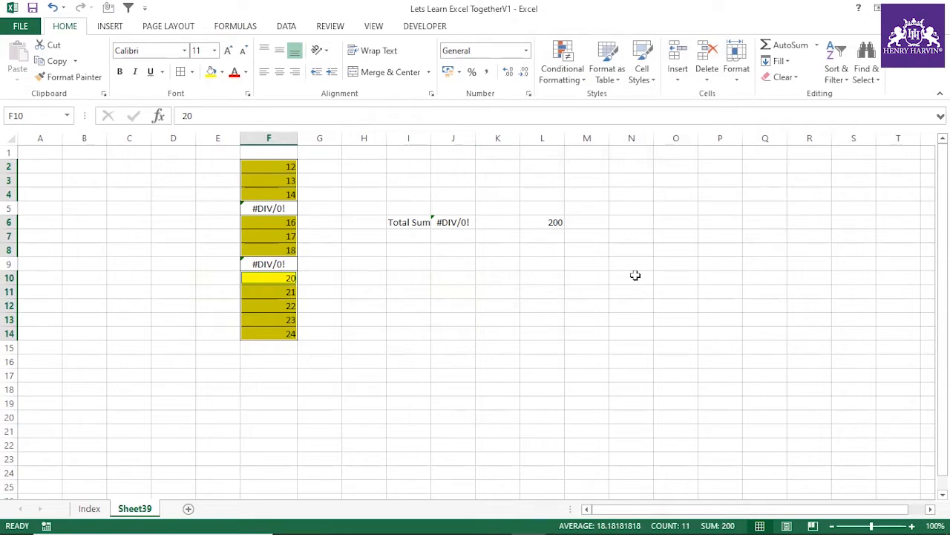
pyautogui.click(554, 269)
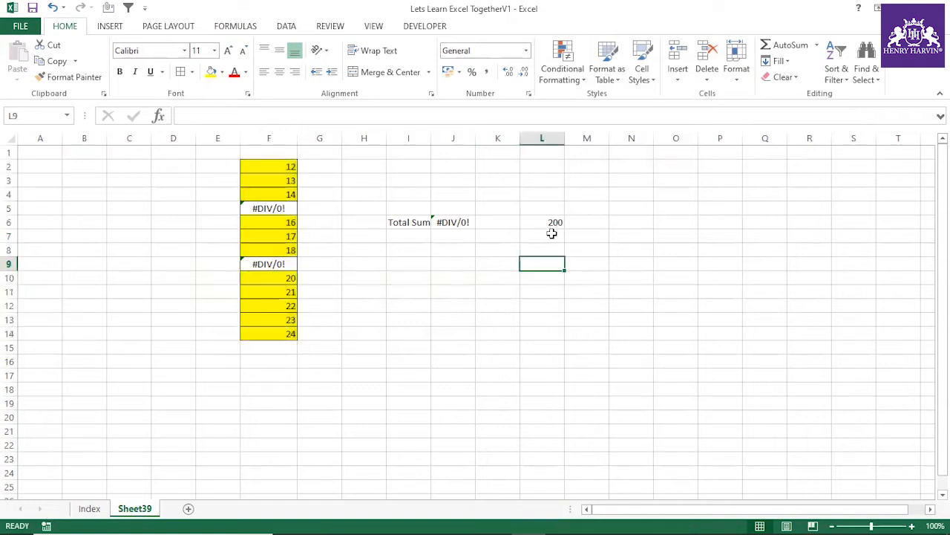
pyautogui.click(552, 222)
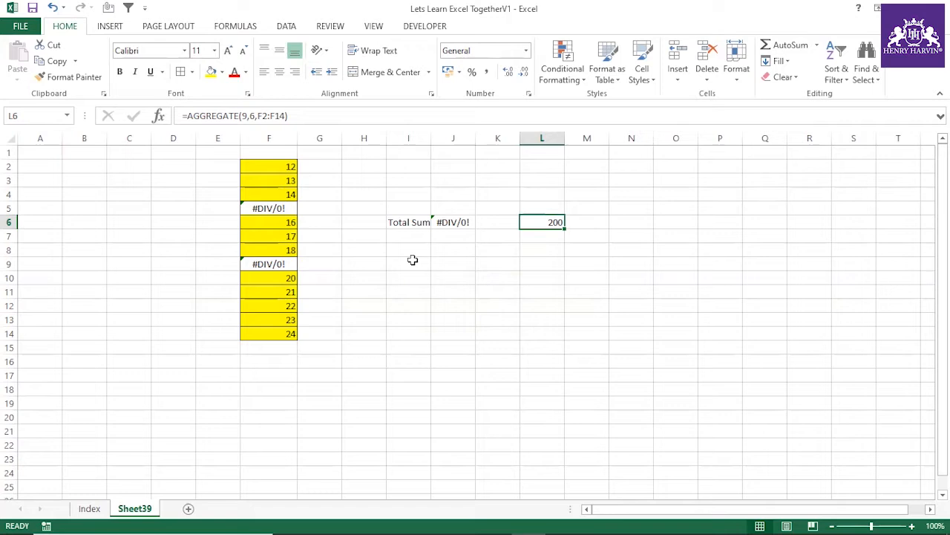
pyautogui.moveTo(265, 165); pyautogui.dragTo(266, 333)
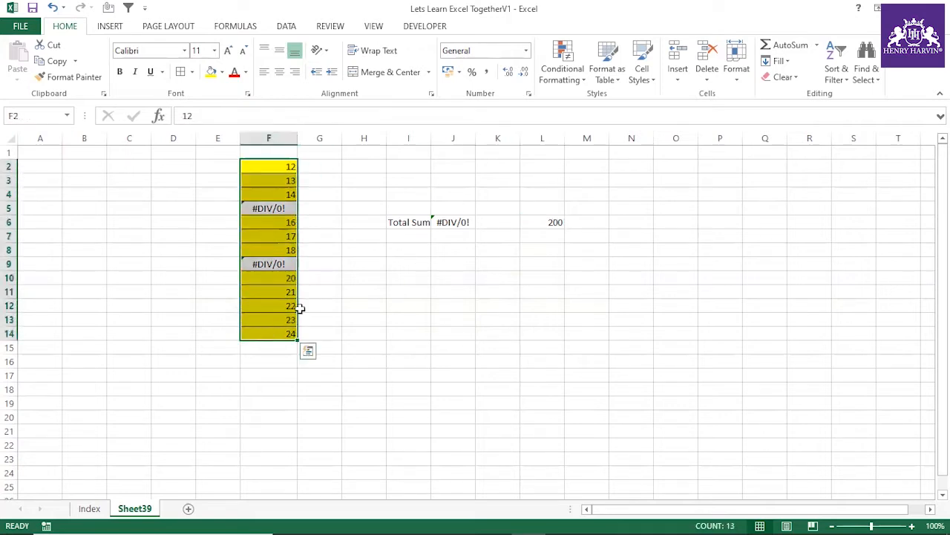
pyautogui.moveTo(288, 165); pyautogui.dragTo(287, 332)
pyautogui.click(409, 263)
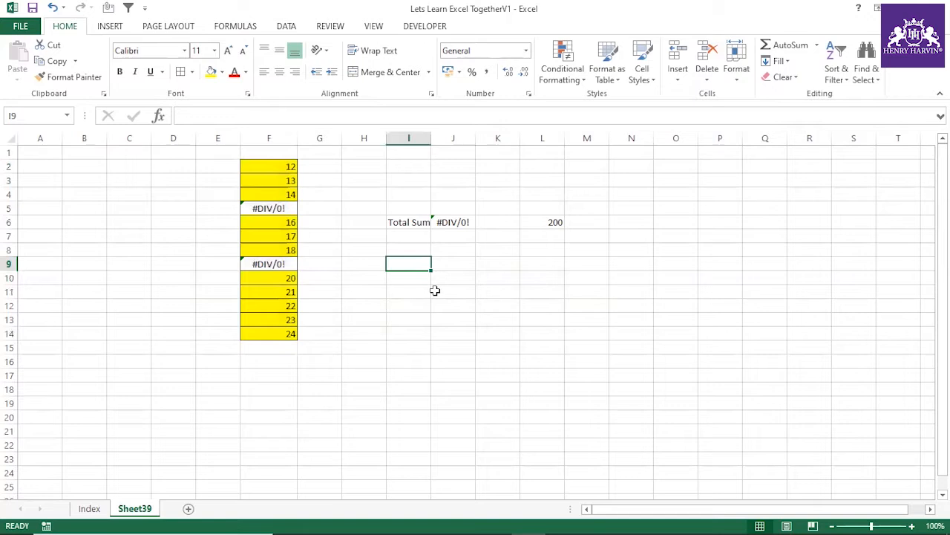
pyautogui.write('=if(')
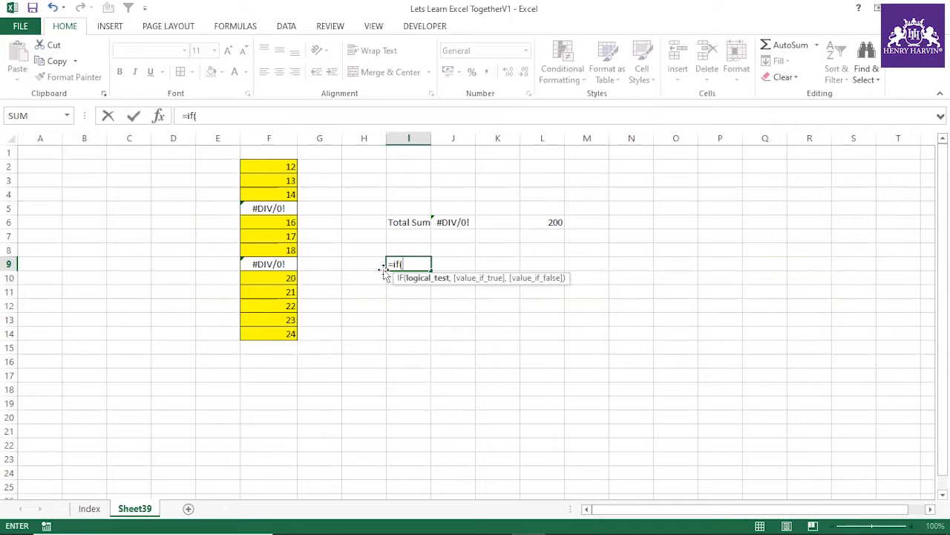
pyautogui.press('Escape')
pyautogui.click(403, 346)
pyautogui.click(411, 265)
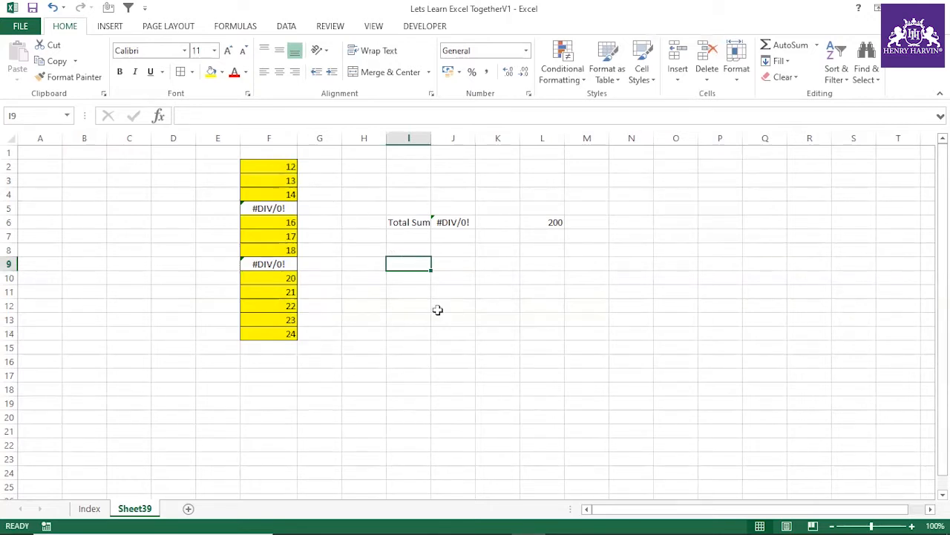
pyautogui.write('if')
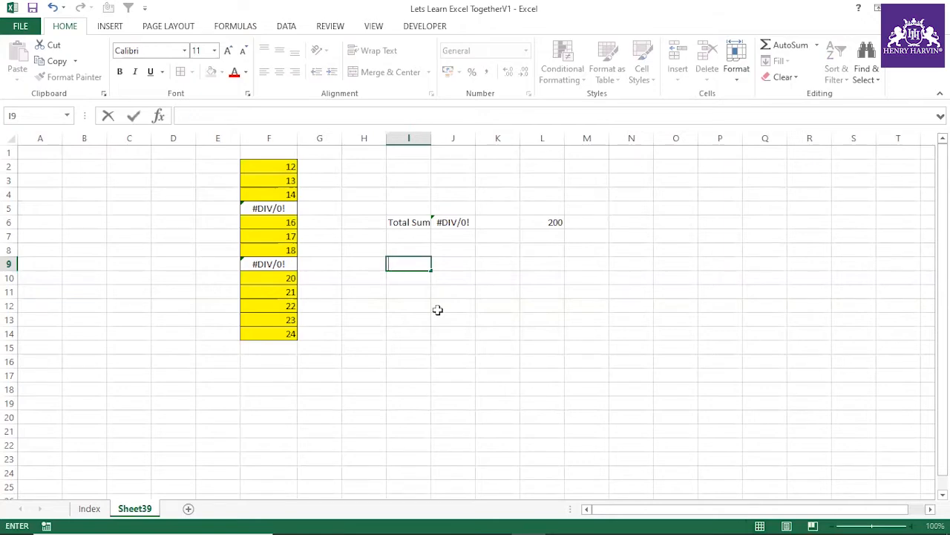
pyautogui.moveTo(281, 167); pyautogui.dragTo(294, 334)
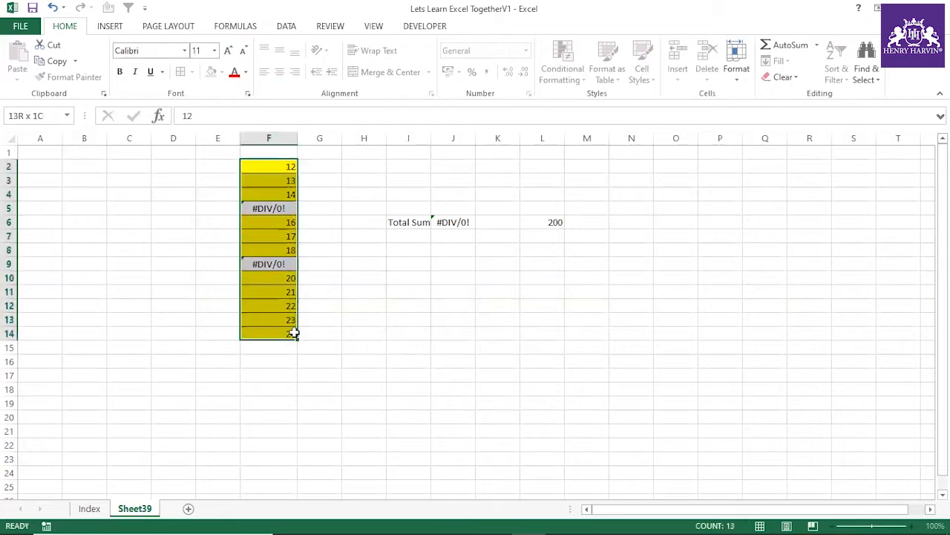
pyautogui.click(449, 265)
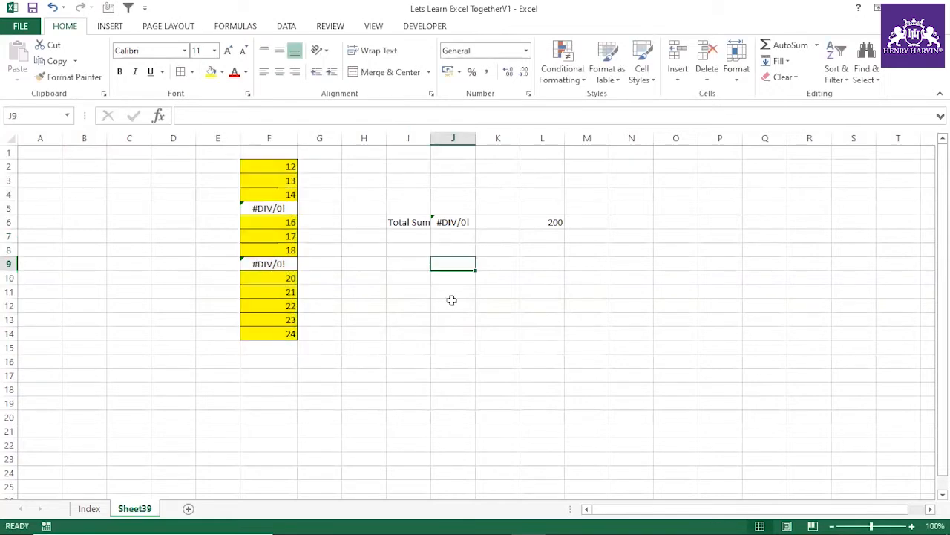
# Step: Evaluate the SUM(F2:F14) part of the J6 formula in place, and leave the formula as it was
pyautogui.click(436, 221)
pyautogui.moveTo(197, 119); pyautogui.dragTo(280, 121)
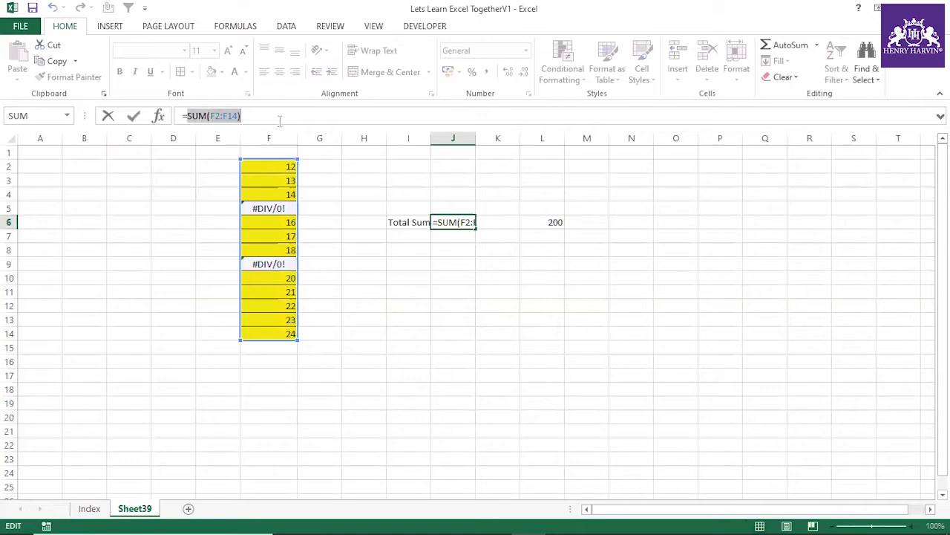
pyautogui.press('F9')
pyautogui.press('Escape')
pyautogui.click(440, 288)
pyautogui.click(455, 262)
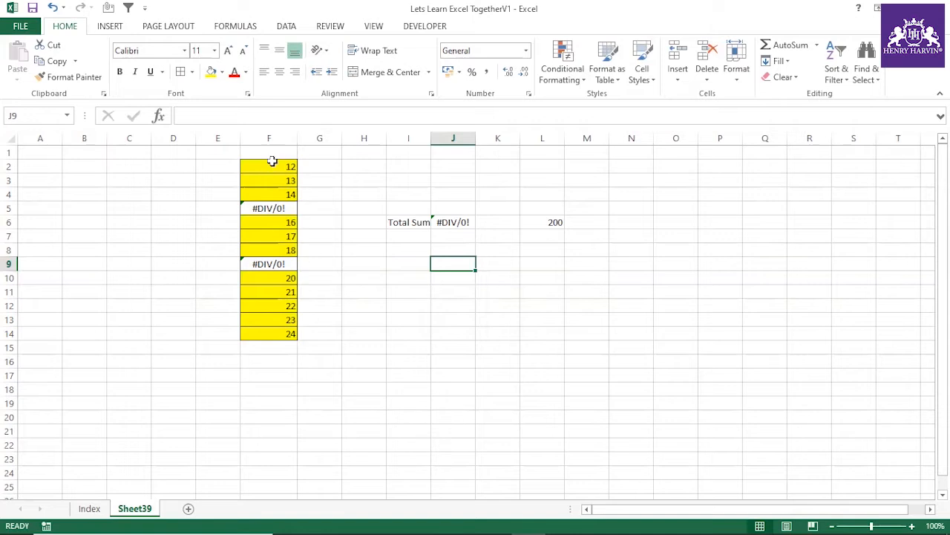
# Step: Start an IF formula in J9 with the logical test F2:F14>0
pyautogui.moveTo(272, 164); pyautogui.dragTo(275, 331)
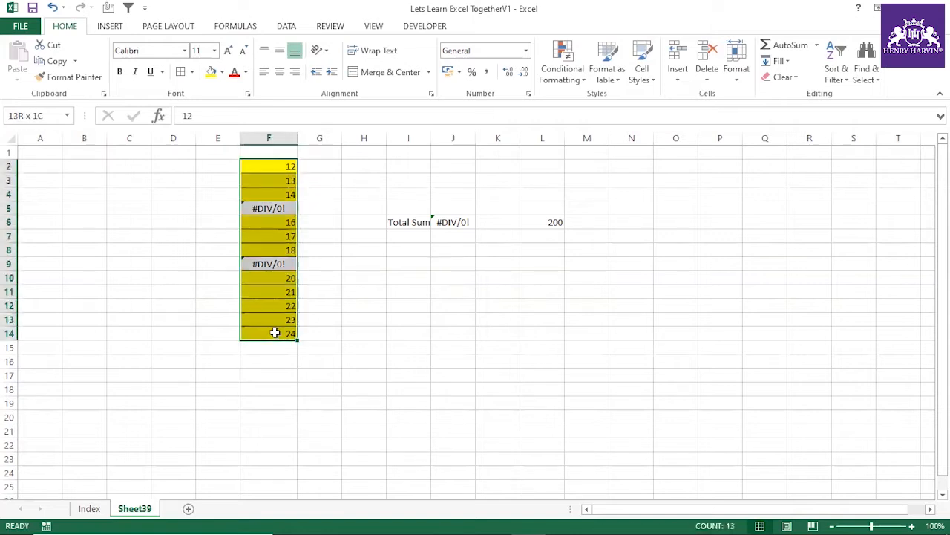
pyautogui.click(448, 268)
pyautogui.write('=')
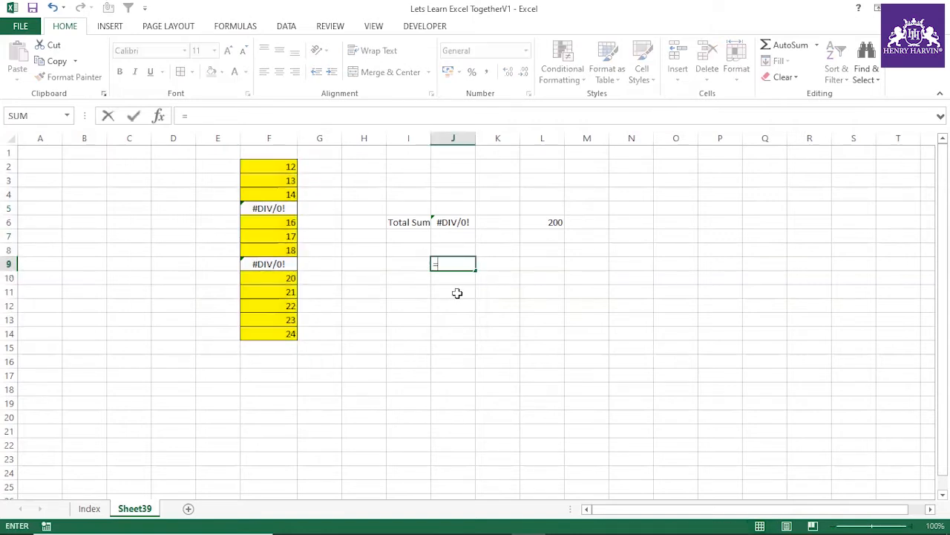
pyautogui.write('if(')
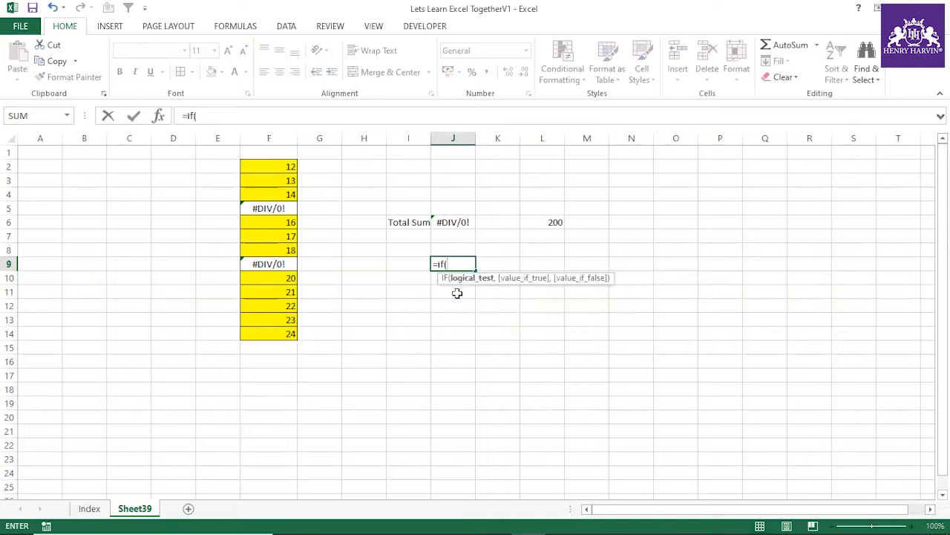
pyautogui.click(283, 166)
pyautogui.moveTo(283, 166); pyautogui.dragTo(272, 335)
pyautogui.write('>0,')
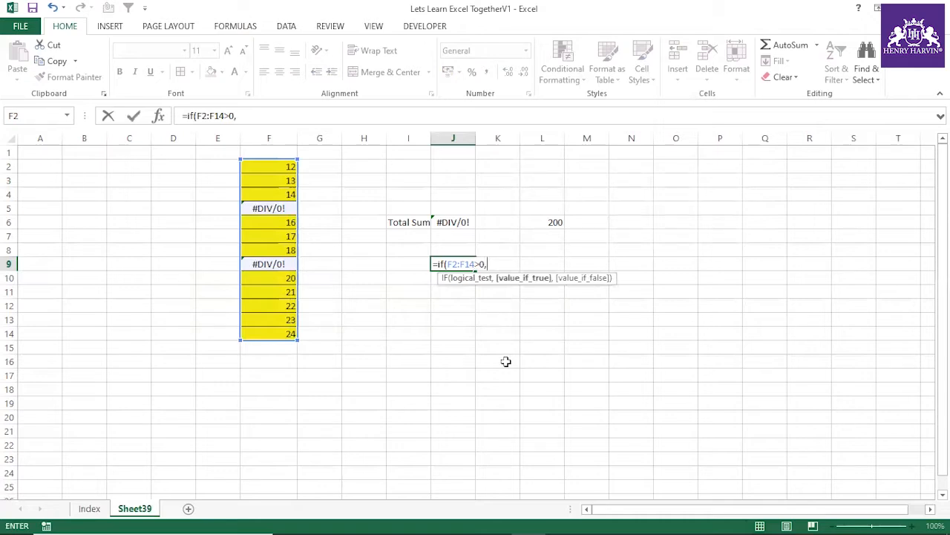
pyautogui.write('1,0')
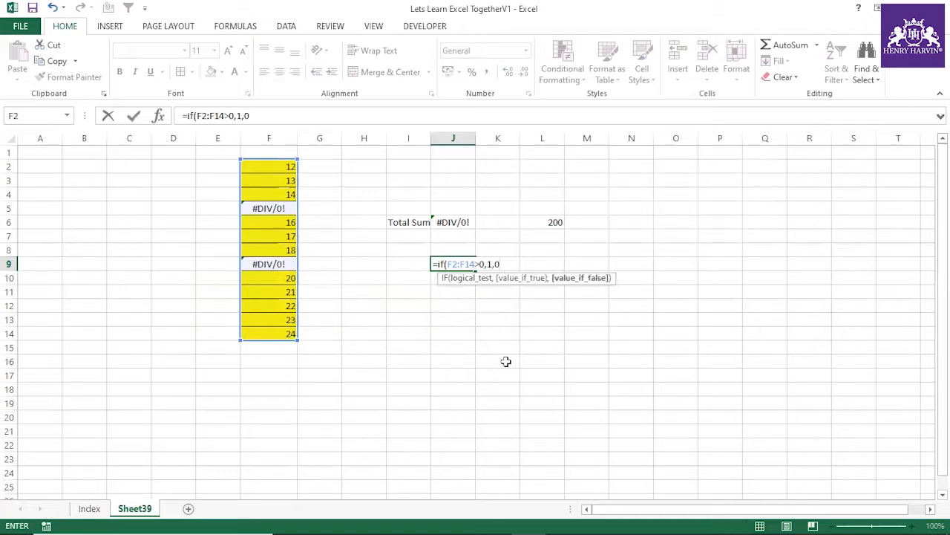
# Step: Complete the IF formula in J9 with F2:F14 as the value if true and 0 as the value if false
pyautogui.press('BackSpace')
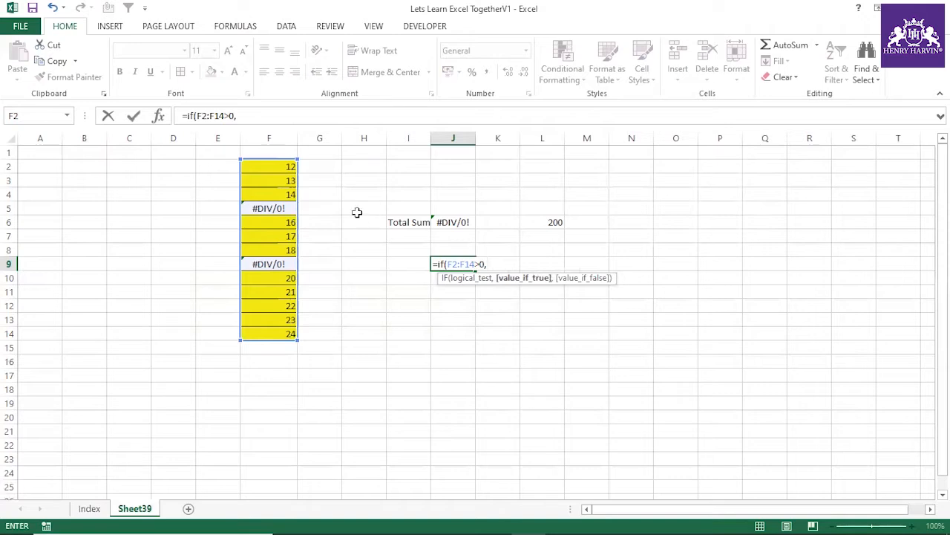
pyautogui.moveTo(274, 167); pyautogui.dragTo(275, 333)
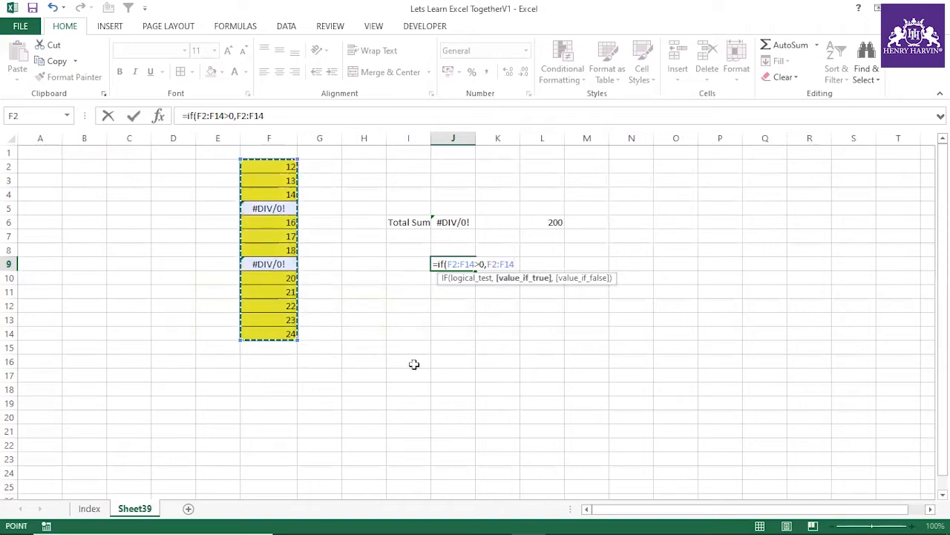
pyautogui.write(',0')
pyautogui.press('Return')
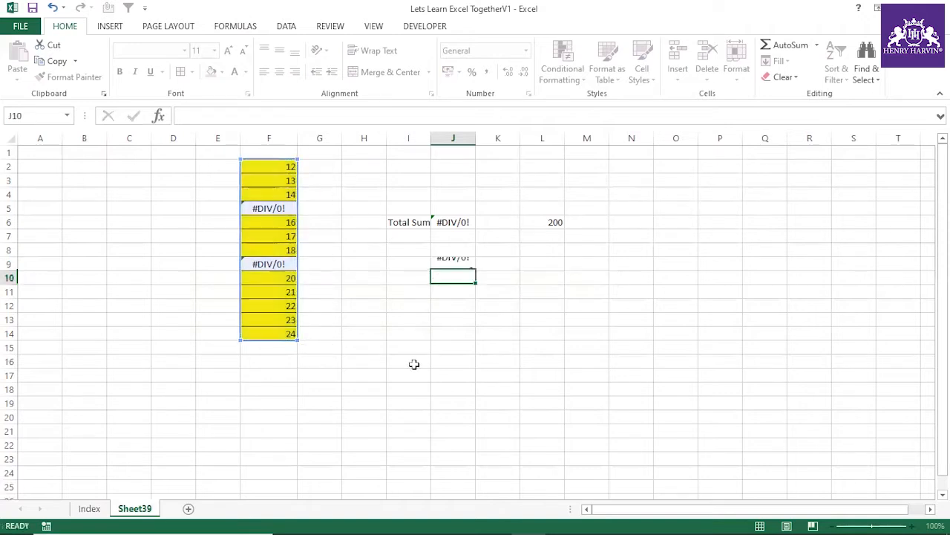
# Step: Evaluate the whole IF expression in J9 in place to examine its array of values, and discard the evaluation
pyautogui.click(462, 264)
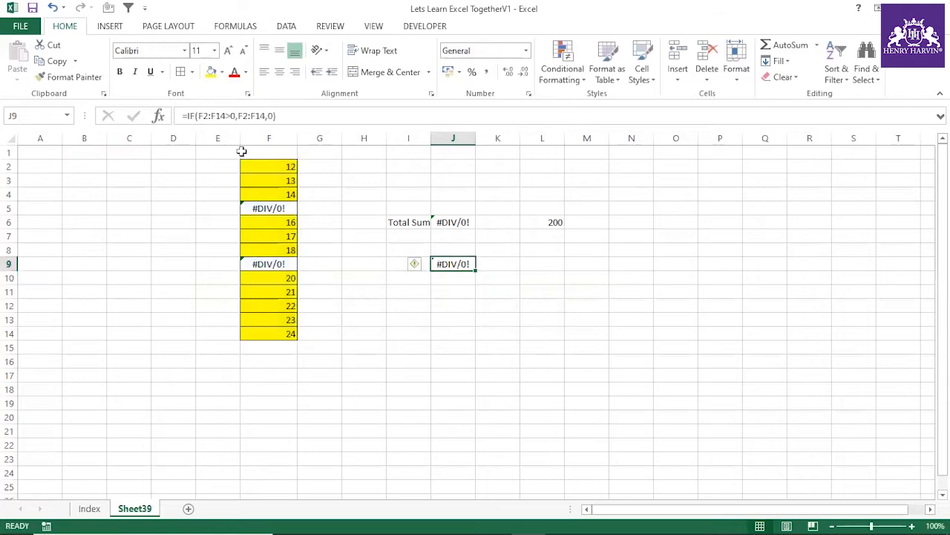
pyautogui.moveTo(184, 116); pyautogui.dragTo(277, 116)
pyautogui.press('F9')
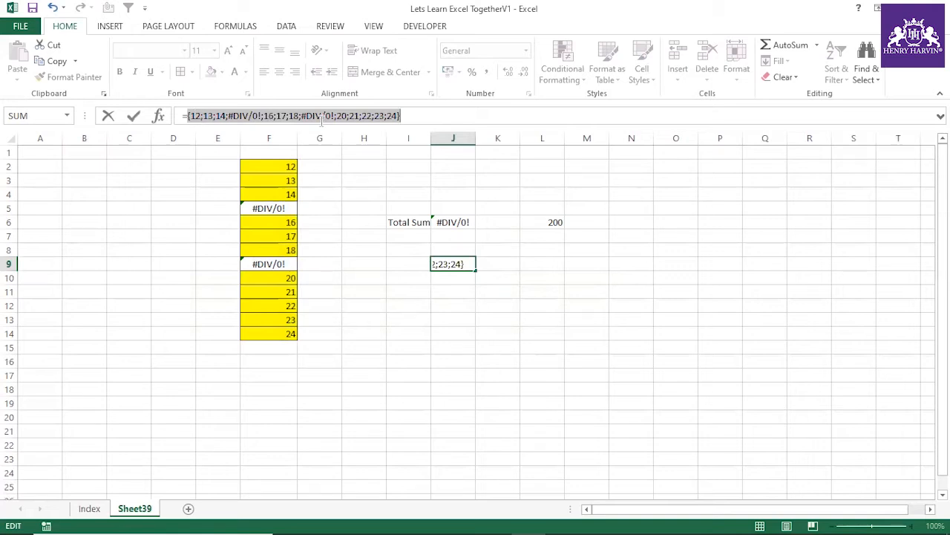
pyautogui.press('Escape')
pyautogui.click(496, 304)
# Step: Wrap the IF expression in J9 in IFERROR with 0 as the value if error
pyautogui.click(467, 266)
pyautogui.click(186, 119)
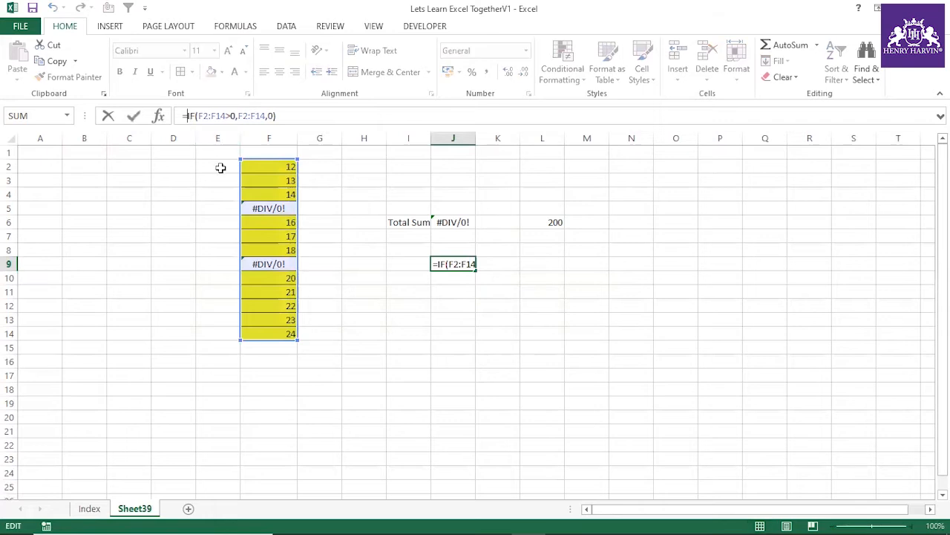
pyautogui.write('iferr')
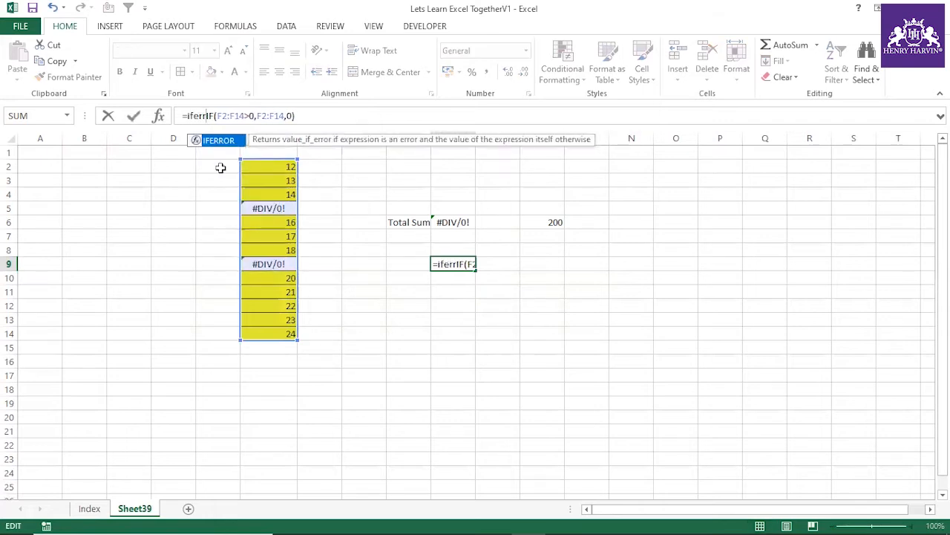
pyautogui.doubleClick(233, 140)
pyautogui.click(327, 115)
pyautogui.write(',0')
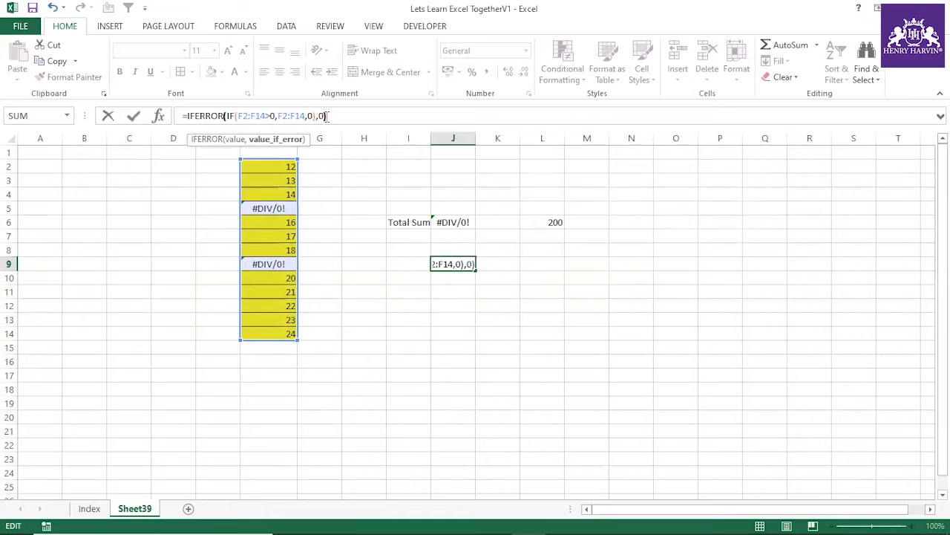
pyautogui.write(')')
pyautogui.press('Return')
# Step: Evaluate the IFERROR expression in J9 in place to examine its array, and restore the formula
pyautogui.click(468, 265)
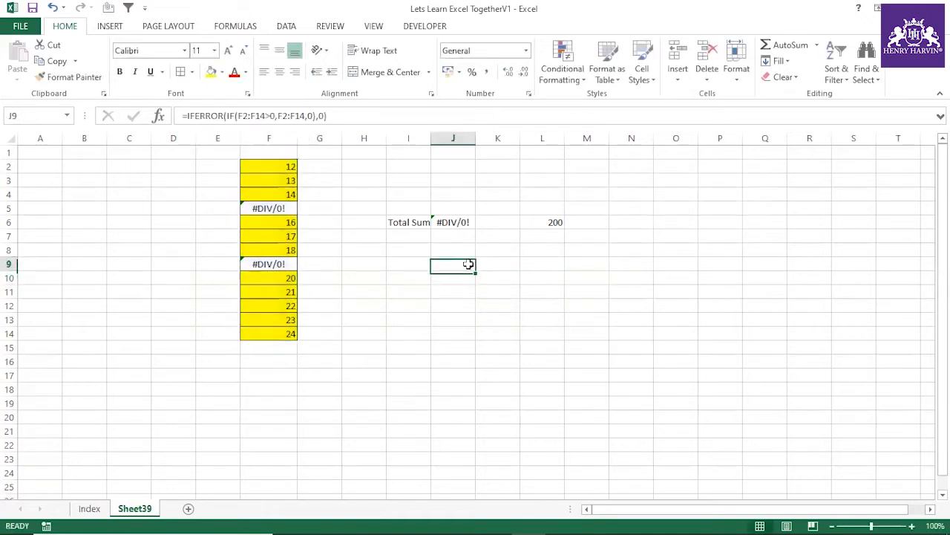
pyautogui.moveTo(186, 116); pyautogui.dragTo(346, 117)
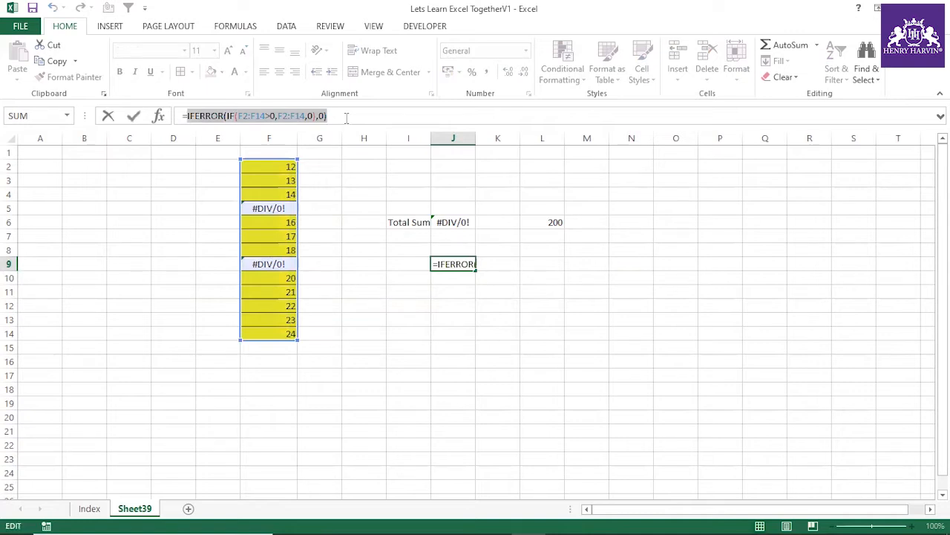
pyautogui.press('F9')
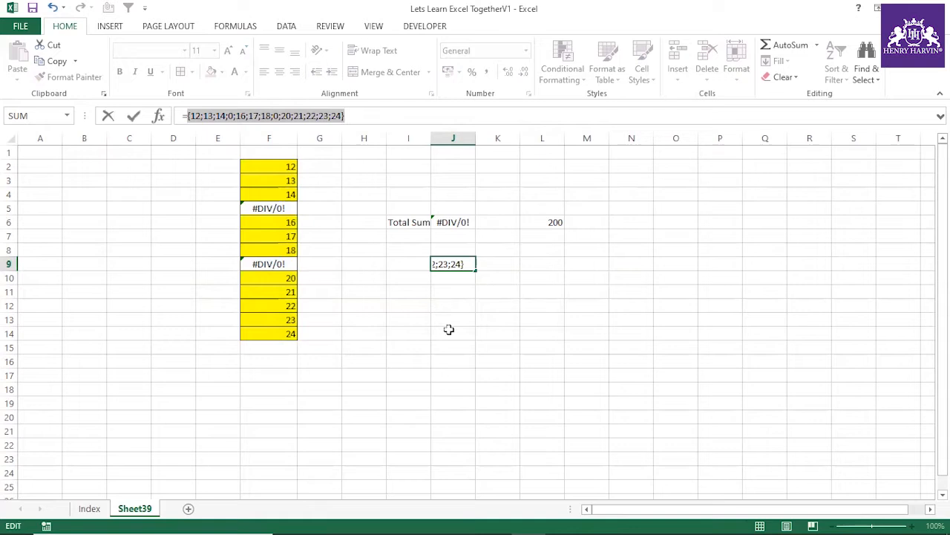
pyautogui.press('Escape')
# Step: Wrap the IFERROR expression in J9 in a SUM function
pyautogui.click(187, 115)
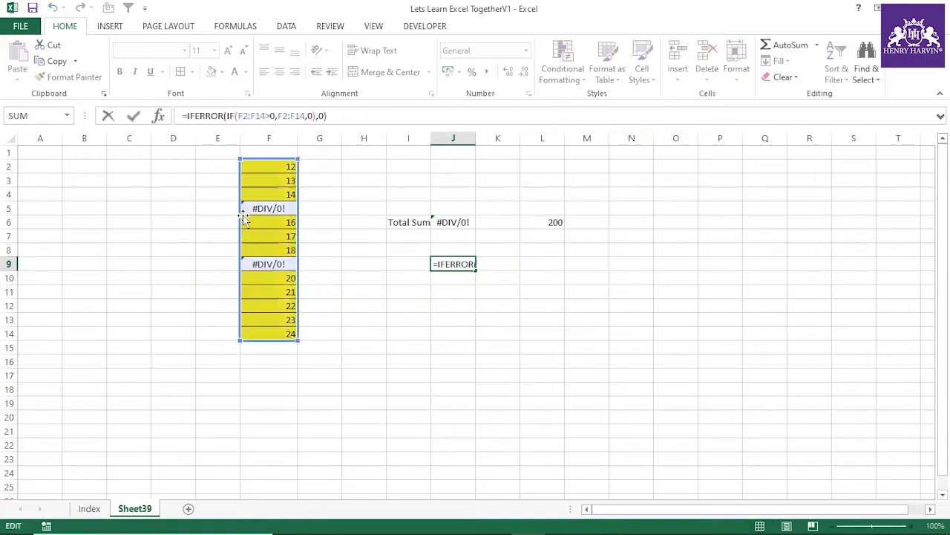
pyautogui.write('Sum(')
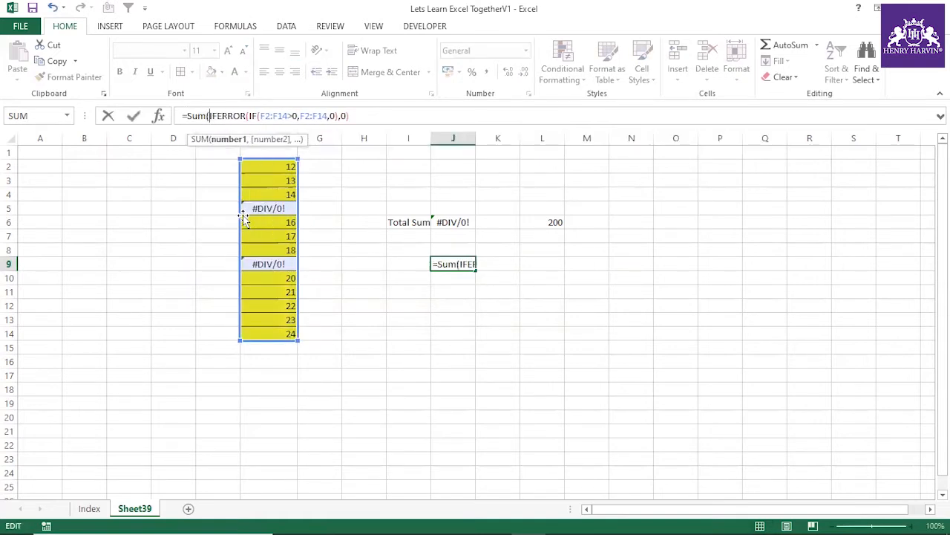
pyautogui.press('Return')
pyautogui.click(463, 321)
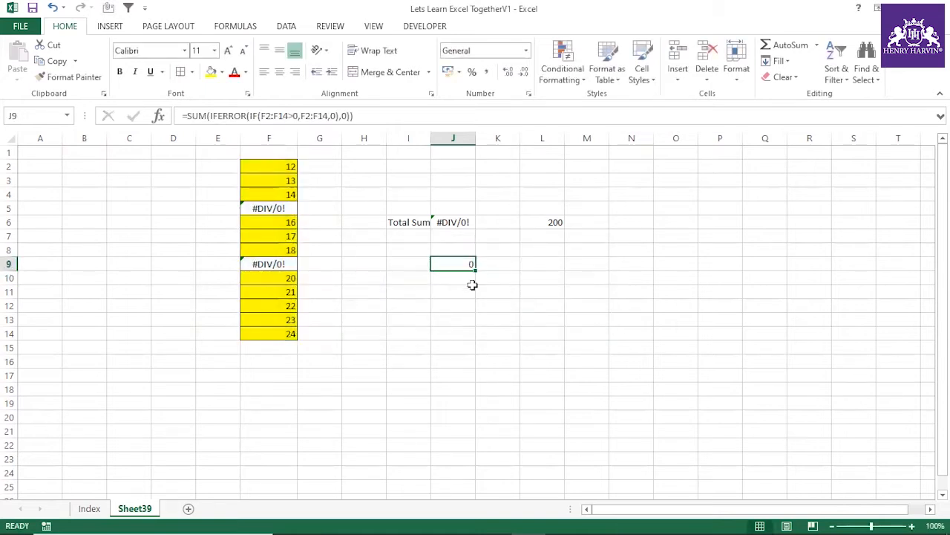
# Step: Step through the SUM formula in J9 with Evaluate Formula to examine how each part is calculated
pyautogui.click(235, 26)
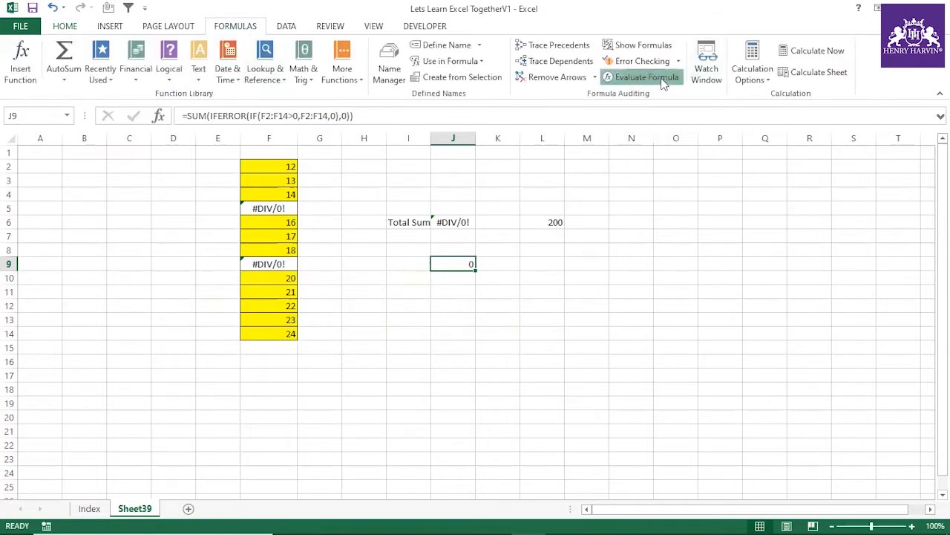
pyautogui.click(631, 77)
pyautogui.click(596, 208)
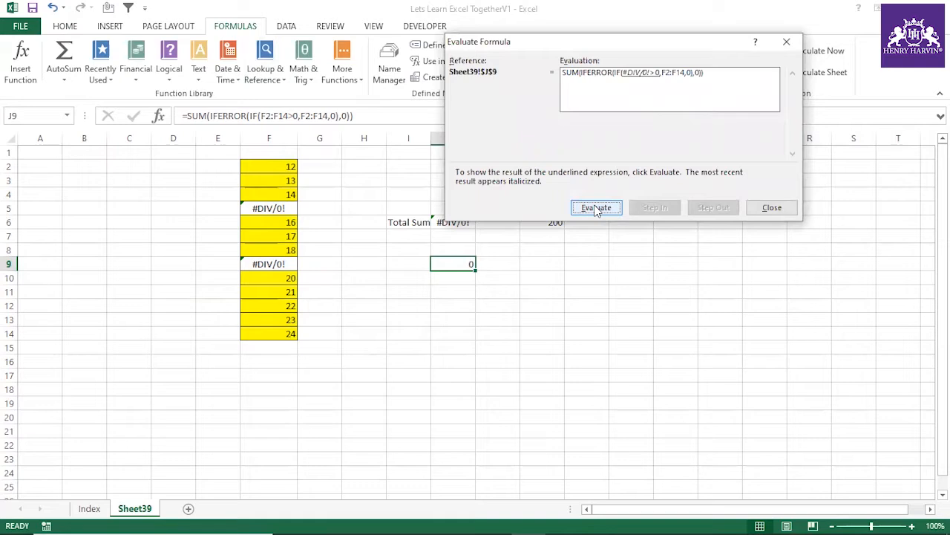
pyautogui.click(596, 208)
pyautogui.click(597, 208)
pyautogui.click(596, 208)
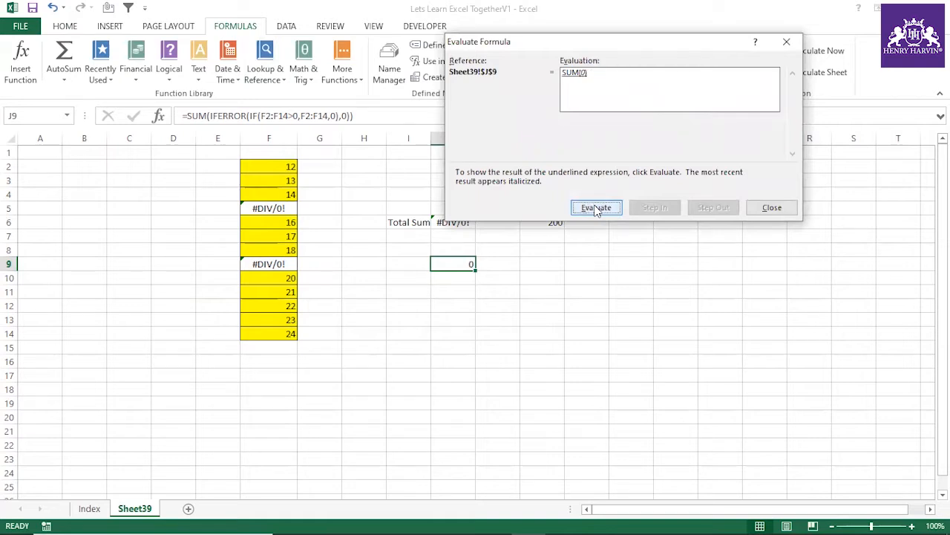
pyautogui.click(596, 208)
pyautogui.click(772, 207)
pyautogui.click(542, 291)
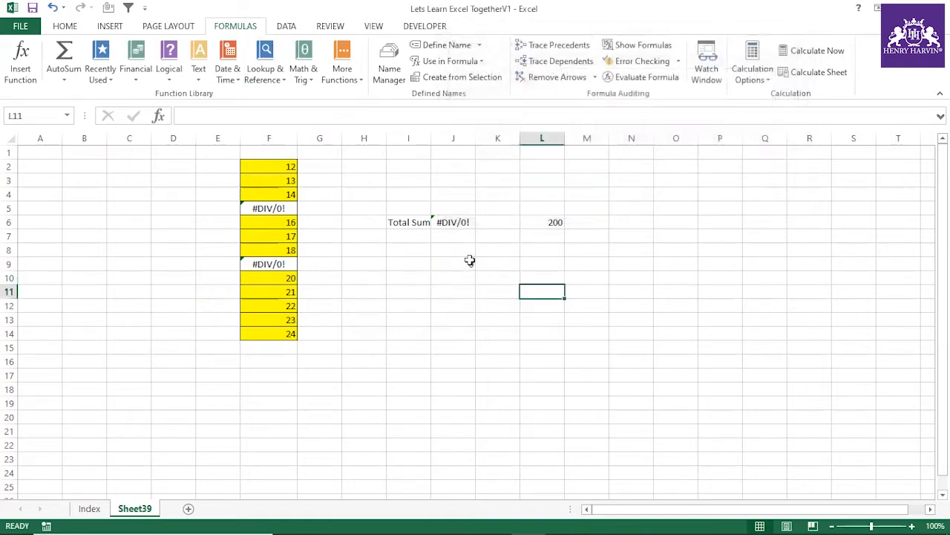
# Step: Evaluate only the IFERROR argument inside the SUM formula in J9, and discard the evaluation
pyautogui.click(459, 263)
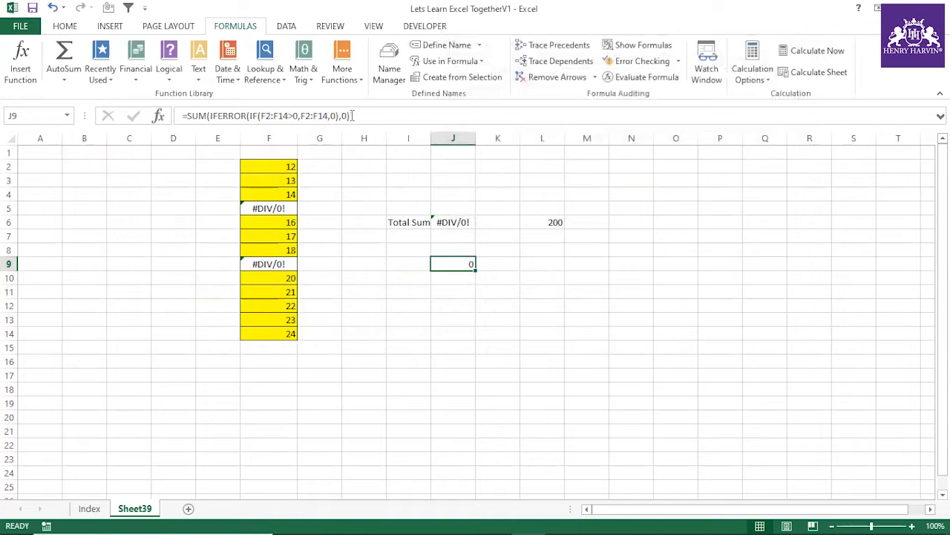
pyautogui.moveTo(350, 115); pyautogui.dragTo(210, 115)
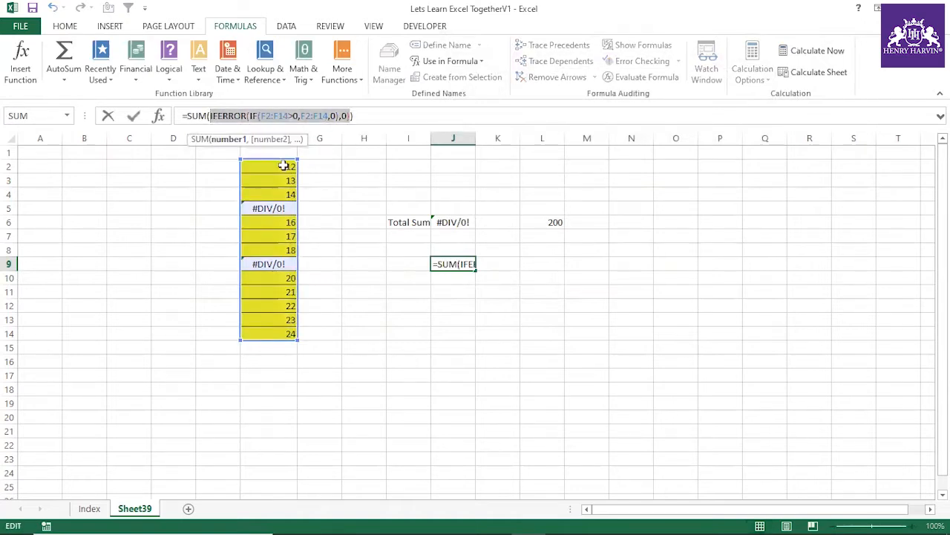
pyautogui.press('F9')
pyautogui.press('Escape')
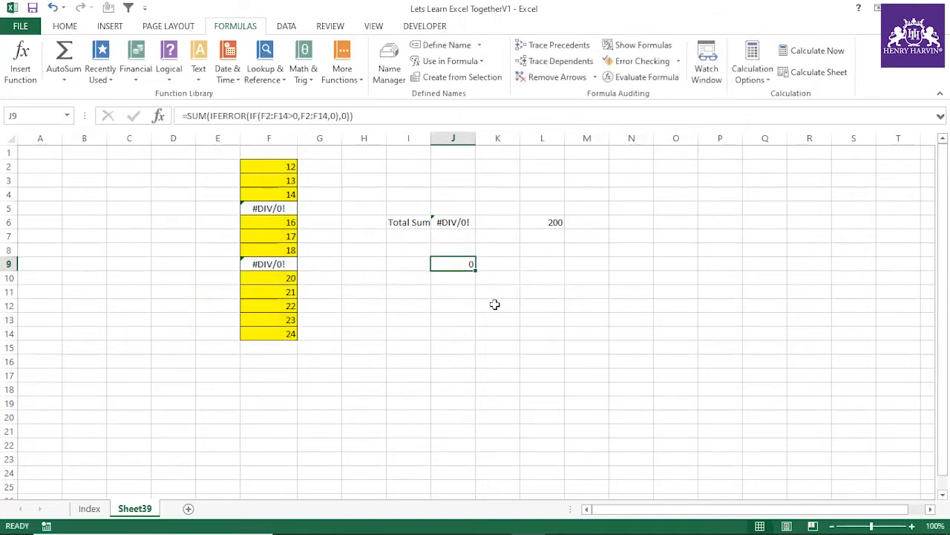
# Step: Re-enter the SUM formula in J9 as an array formula and compare its result with the AGGREGATE result in L6
pyautogui.press('F2')
pyautogui.hotkey('ctrl', 'shift', 'Return')
pyautogui.click(457, 296)
pyautogui.click(466, 265)
pyautogui.click(548, 221)
pyautogui.click(478, 305)
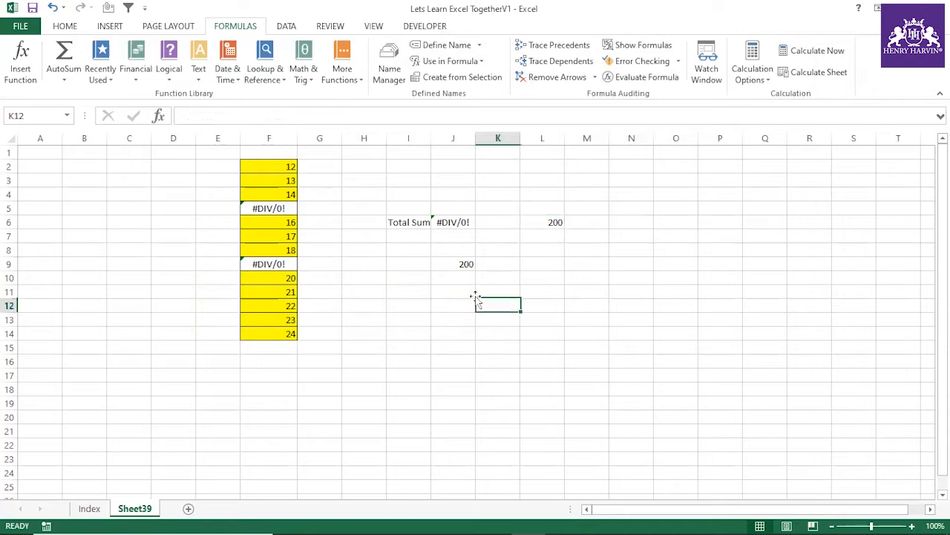
# Step: Examine the array formula in J9, including the braces around it
pyautogui.click(463, 265)
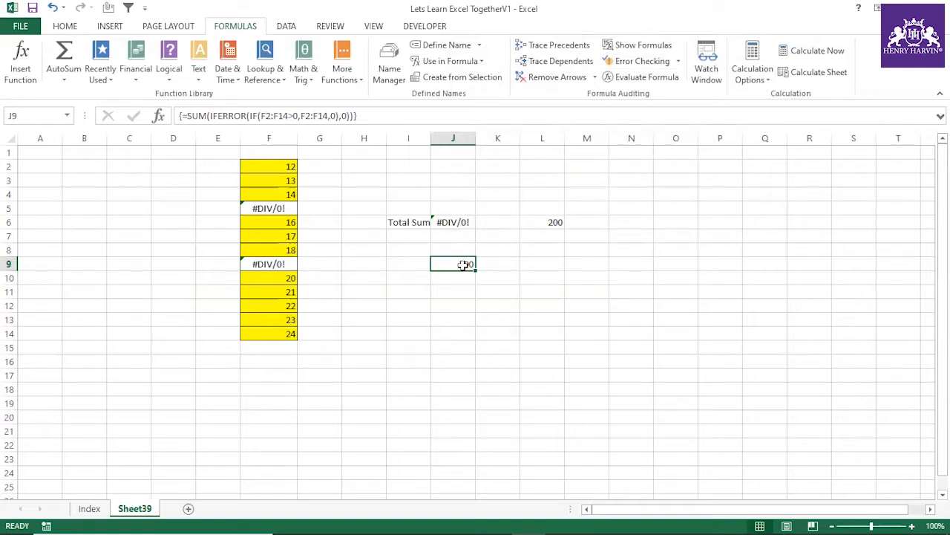
pyautogui.click(499, 305)
pyautogui.click(464, 264)
pyautogui.click(395, 116)
pyautogui.click(448, 317)
# Step: Replace SUM with SUMPRODUCT around the IFERROR expression in J9 and enter it as a normal formula
pyautogui.click(454, 262)
pyautogui.click(211, 117)
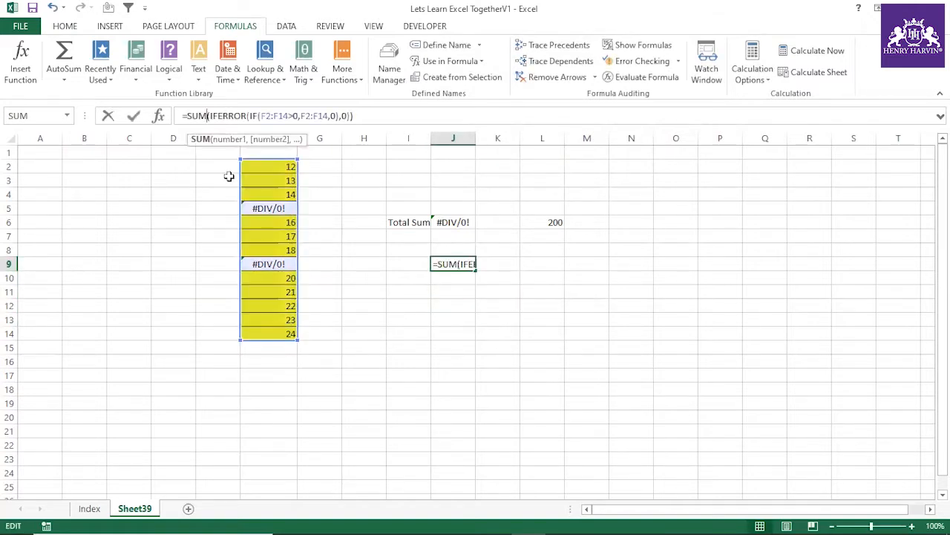
pyautogui.write('prod')
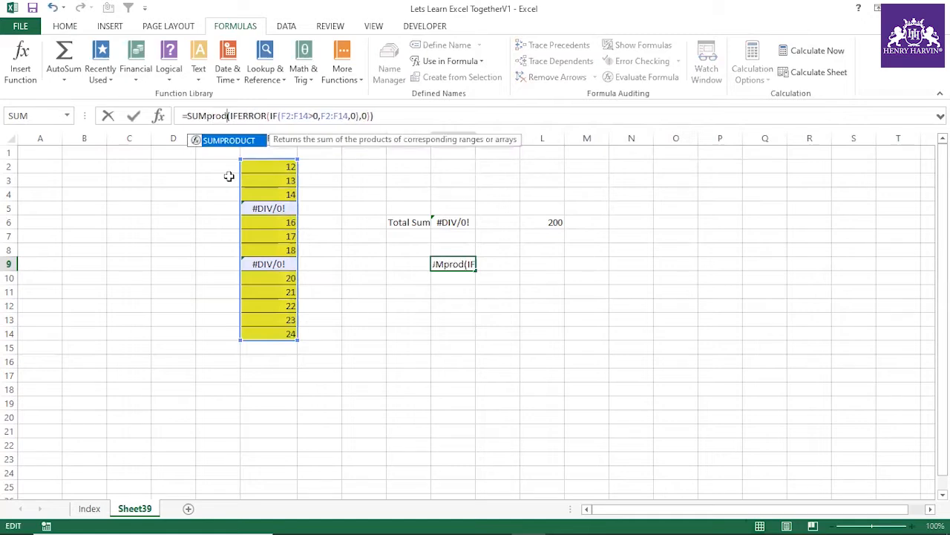
pyautogui.doubleClick(228, 140)
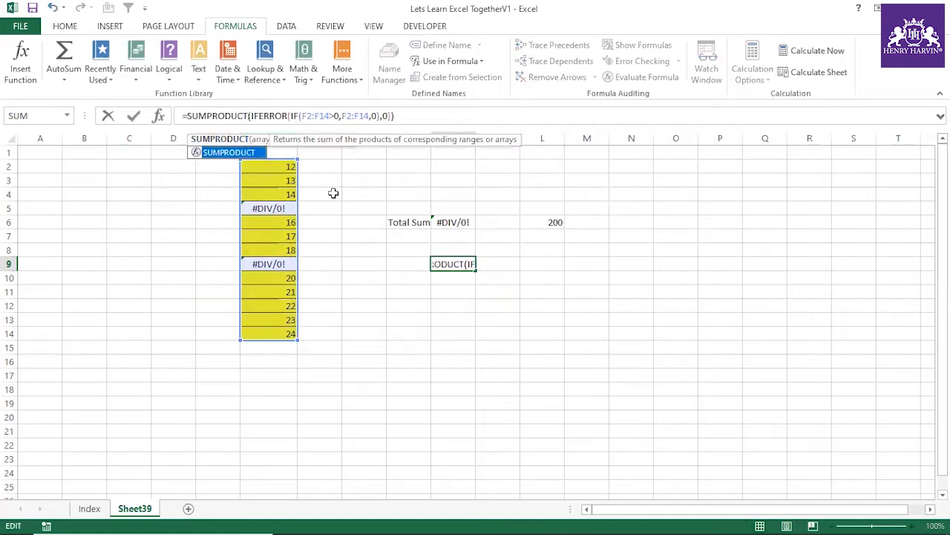
pyautogui.press('Return')
pyautogui.click(456, 253)
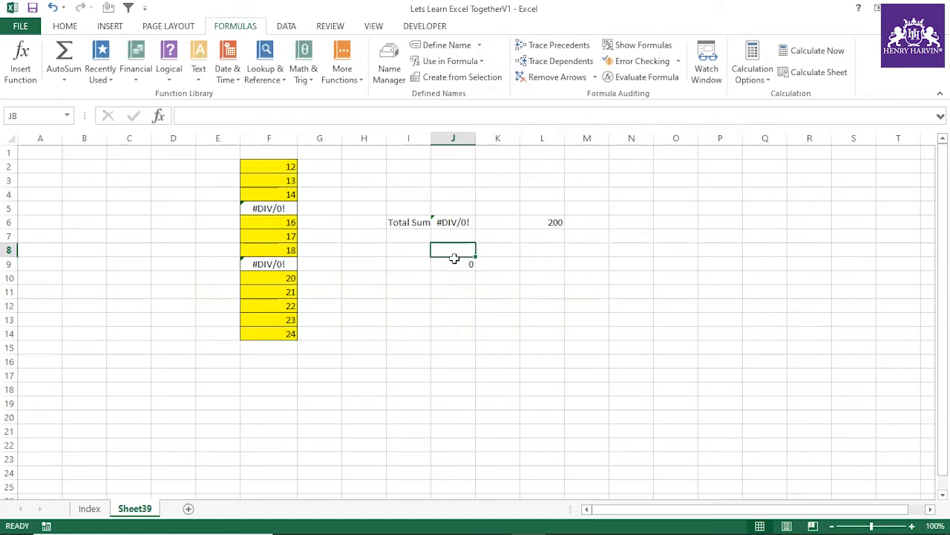
# Step: Enter the SUMPRODUCT formula in J9 as an array formula, and re-enter it as a normal formula to compare the results
pyautogui.click(458, 265)
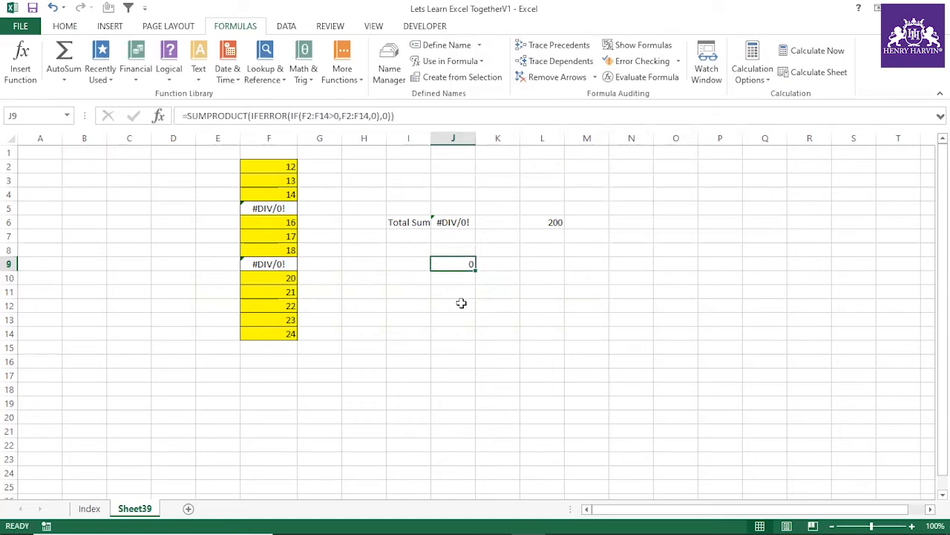
pyautogui.press('F2')
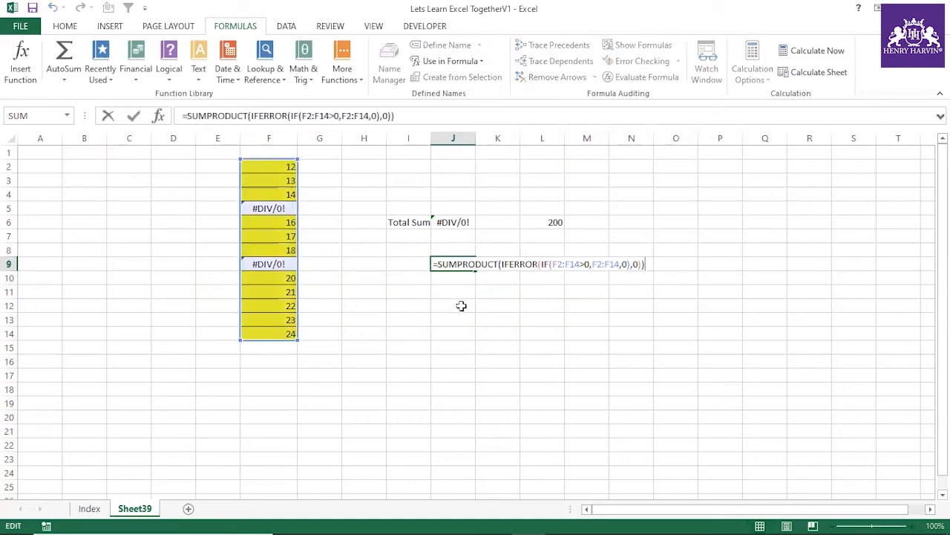
pyautogui.hotkey('ctrl', 'shift', 'Return')
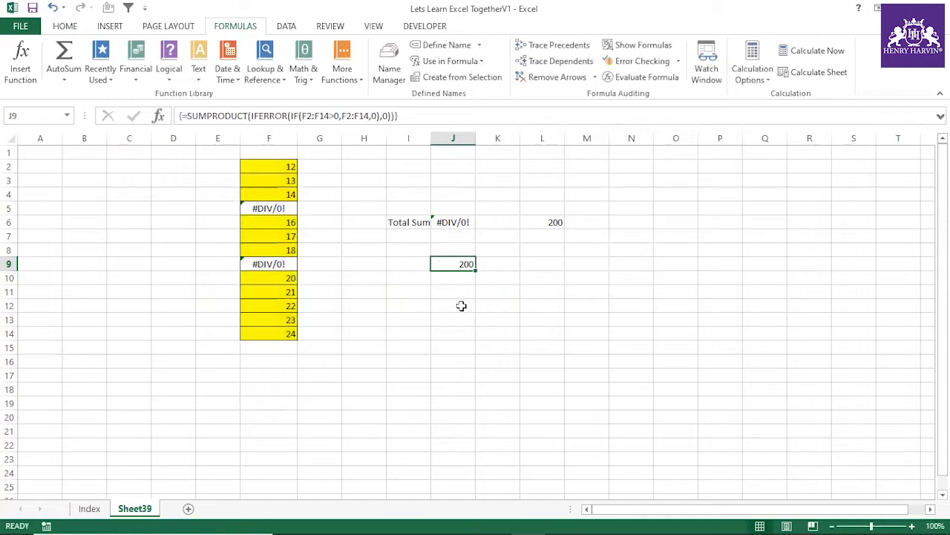
pyautogui.press('F2')
pyautogui.press('Return')
pyautogui.click(460, 264)
pyautogui.click(445, 304)
# Step: Change SUMPRODUCT back to SUM in the J9 formula and enter it as a normal formula
pyautogui.click(452, 265)
pyautogui.click(248, 115)
pyautogui.press('BackSpace')
pyautogui.press('BackSpace')
pyautogui.press('BackSpace')
pyautogui.press('BackSpace')
pyautogui.press('BackSpace')
pyautogui.press('BackSpace')
pyautogui.press('BackSpace')
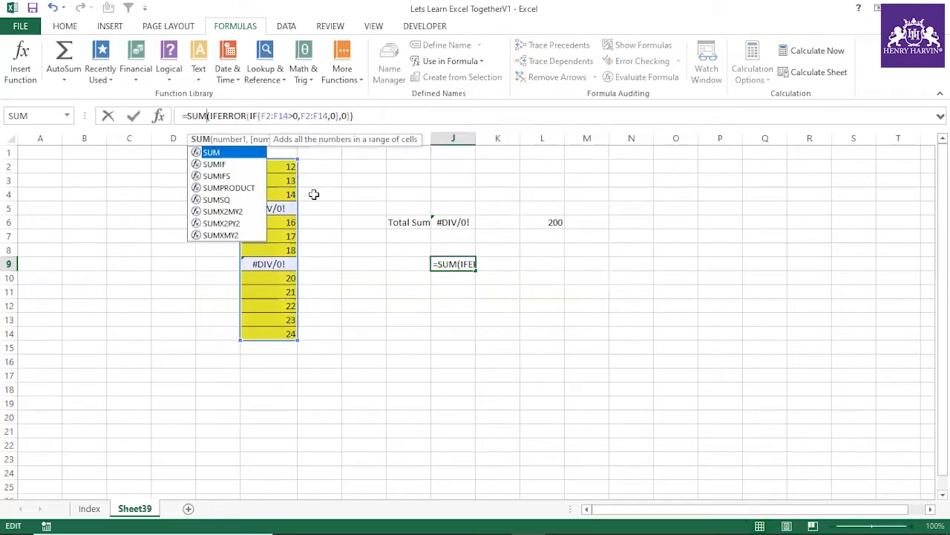
pyautogui.press('Return')
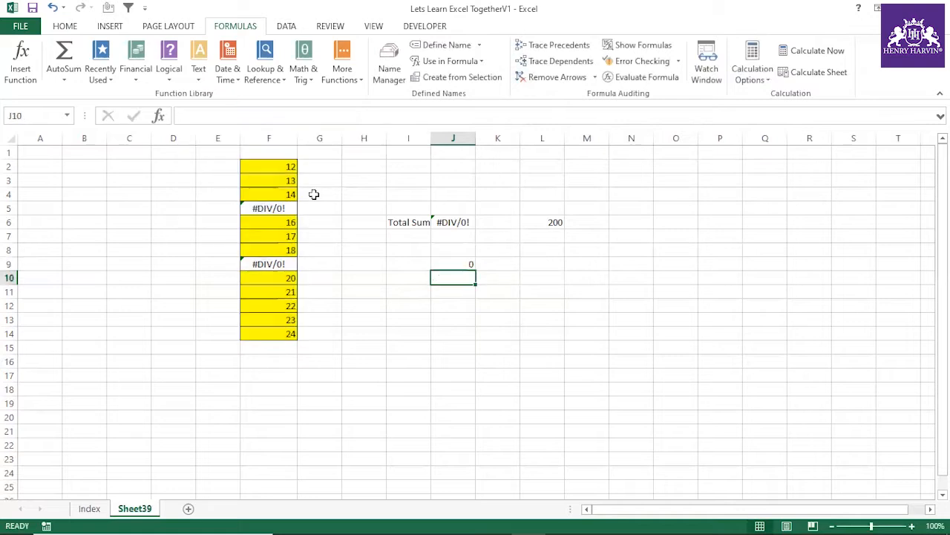
# Step: Remove the SUM function from the formula in J9, keeping only the IFERROR expression with the nested IF
pyautogui.click(443, 263)
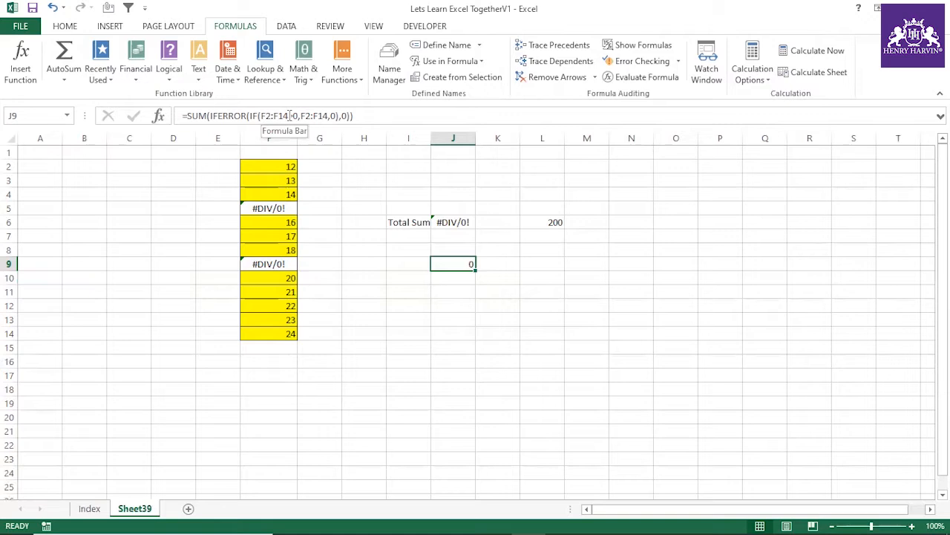
pyautogui.moveTo(207, 116); pyautogui.dragTo(186, 116)
pyautogui.press('BackSpace')
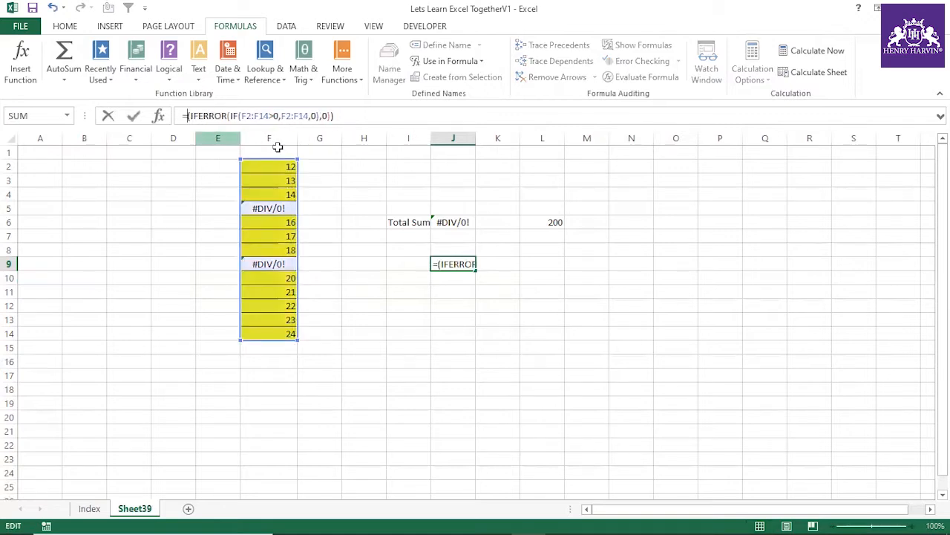
pyautogui.click(358, 117)
pyautogui.press('BackSpace')
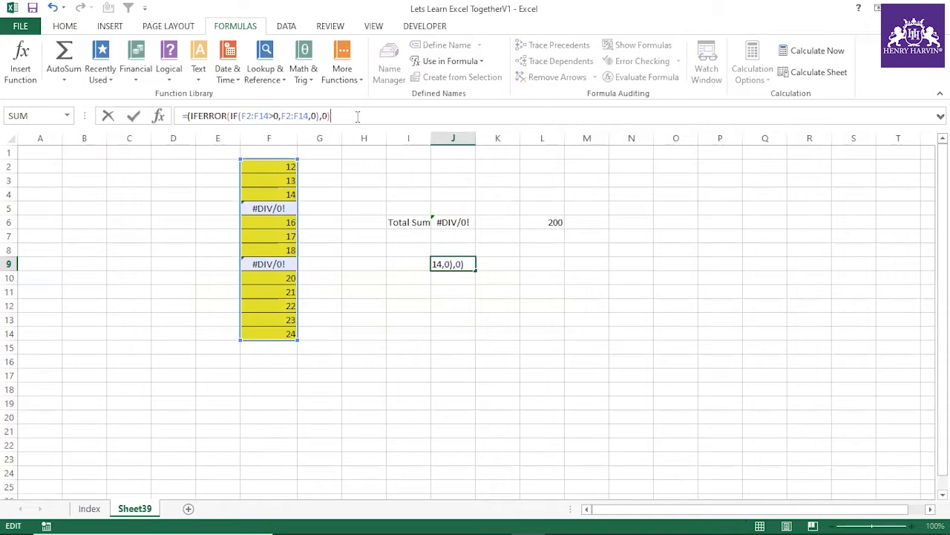
pyautogui.press('Return')
pyautogui.click(444, 323)
pyautogui.click(468, 345)
# Step: Evaluate the whole IFERROR expression in J9 to examine the array it produces, and discard the evaluation
pyautogui.click(463, 263)
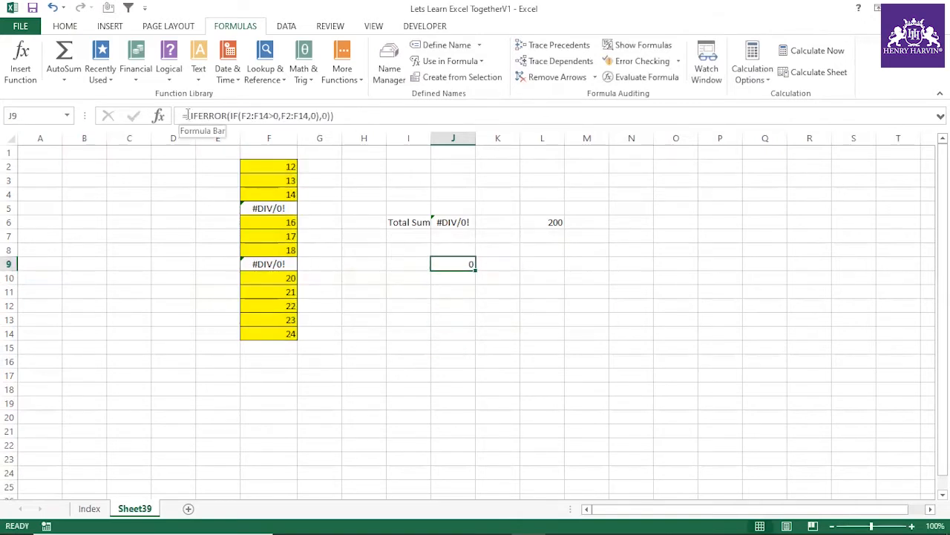
pyautogui.moveTo(185, 117); pyautogui.dragTo(358, 119)
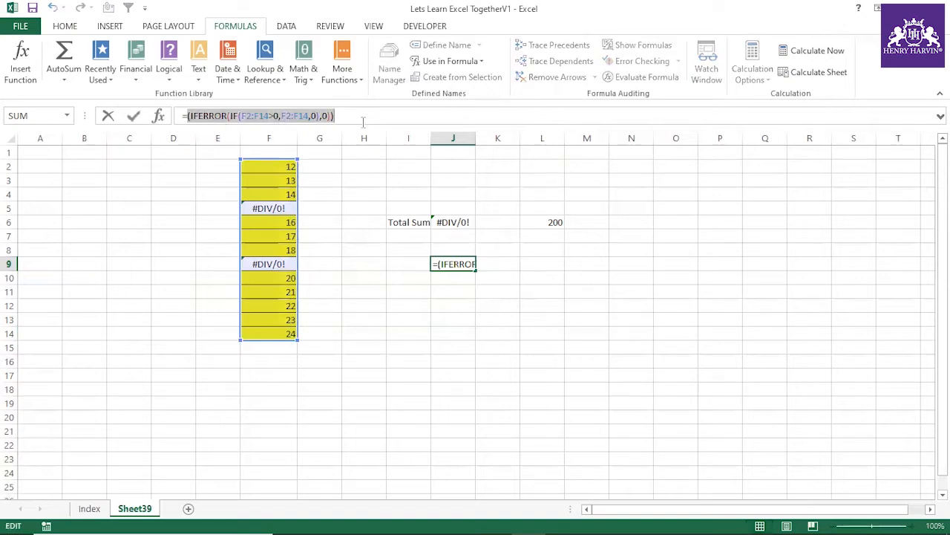
pyautogui.press('F9')
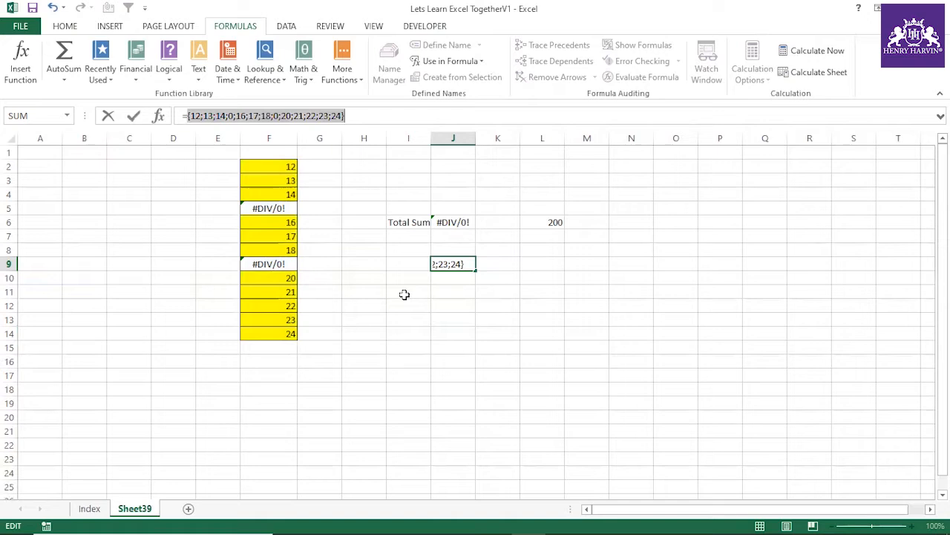
pyautogui.press('Escape')
pyautogui.click(458, 331)
# Step: Examine the logical test, value-if-true and value-if-false arguments of the IF inside the J9 formula
pyautogui.click(462, 263)
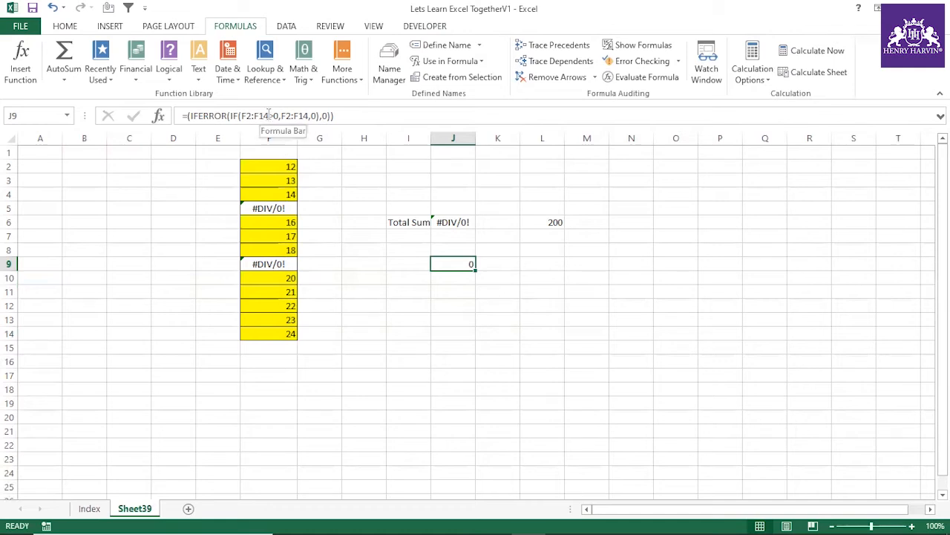
pyautogui.moveTo(269, 115); pyautogui.dragTo(241, 115)
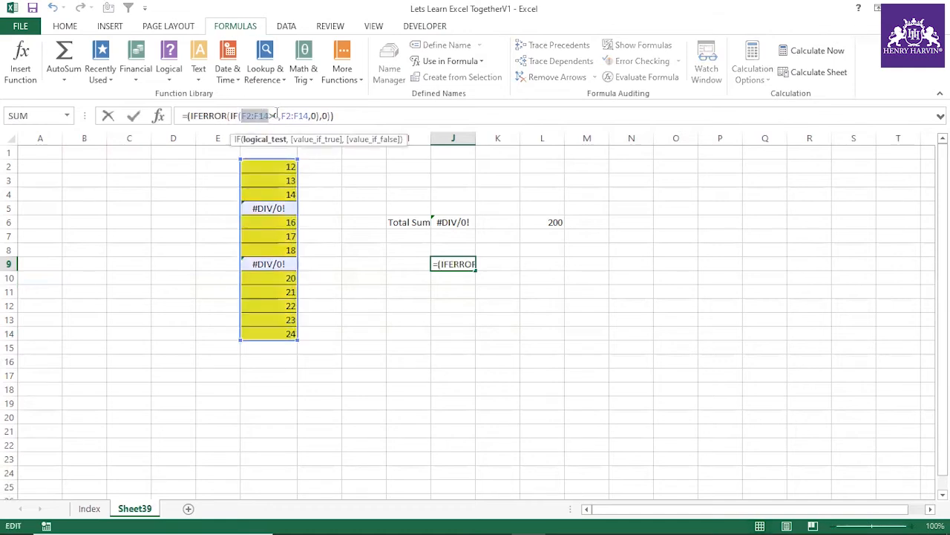
pyautogui.doubleClick(312, 115)
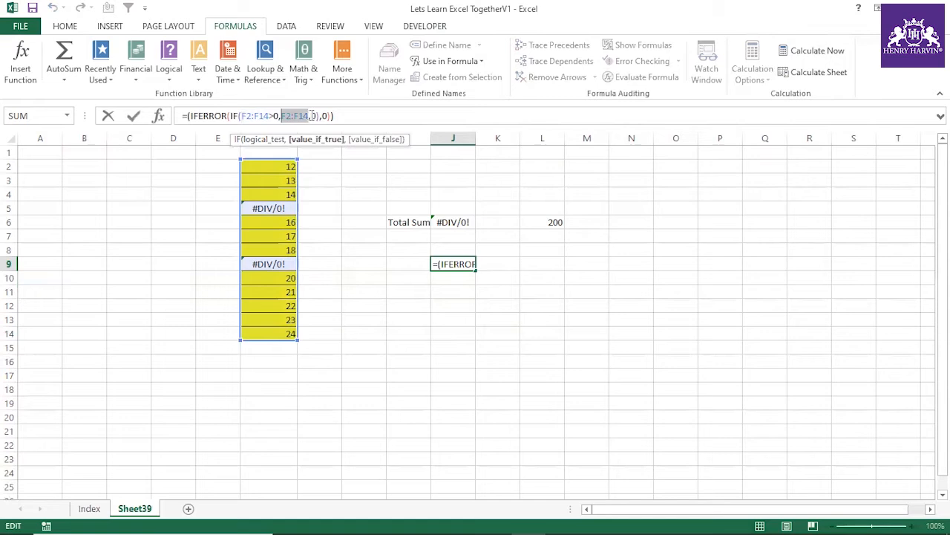
pyautogui.click(312, 115)
pyautogui.write('0')
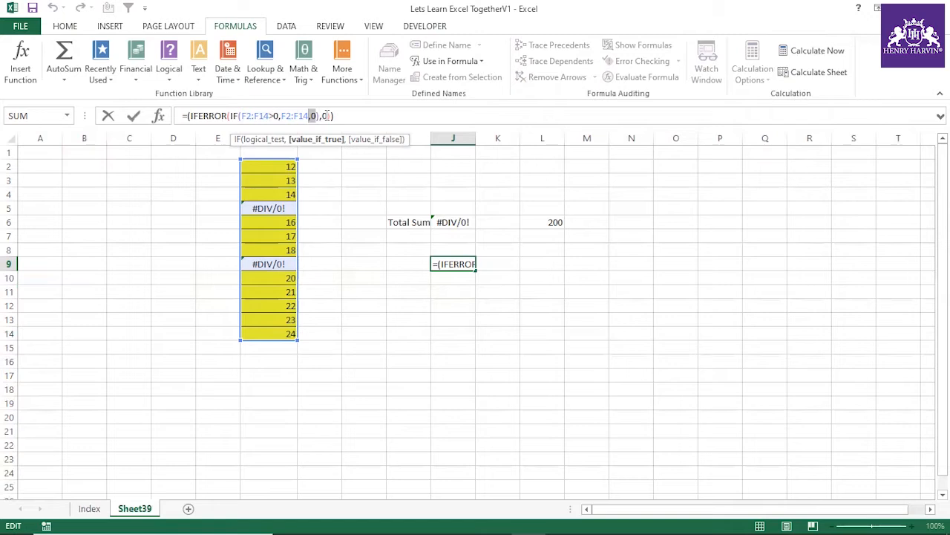
pyautogui.click(492, 291)
# Step: Replace the formula in J9 with =IF(F2:F14>0,1,0)
pyautogui.click(459, 265)
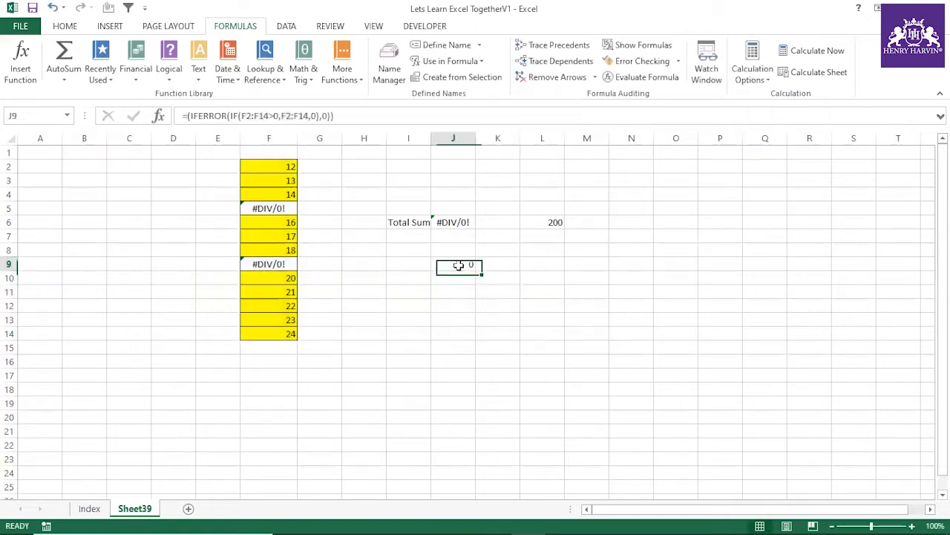
pyautogui.press('Delete')
pyautogui.write('=if(')
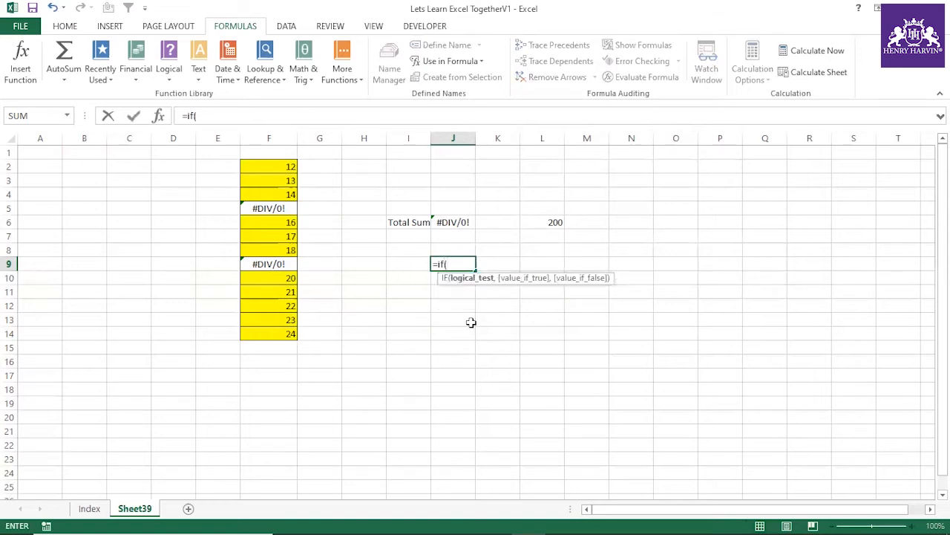
pyautogui.moveTo(290, 166); pyautogui.dragTo(287, 335)
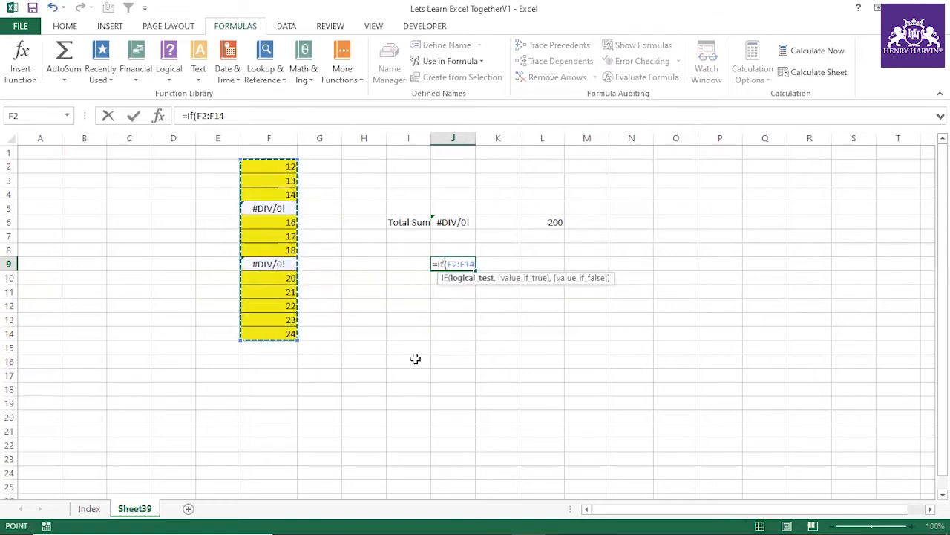
pyautogui.write('>0')
pyautogui.write(',1,')
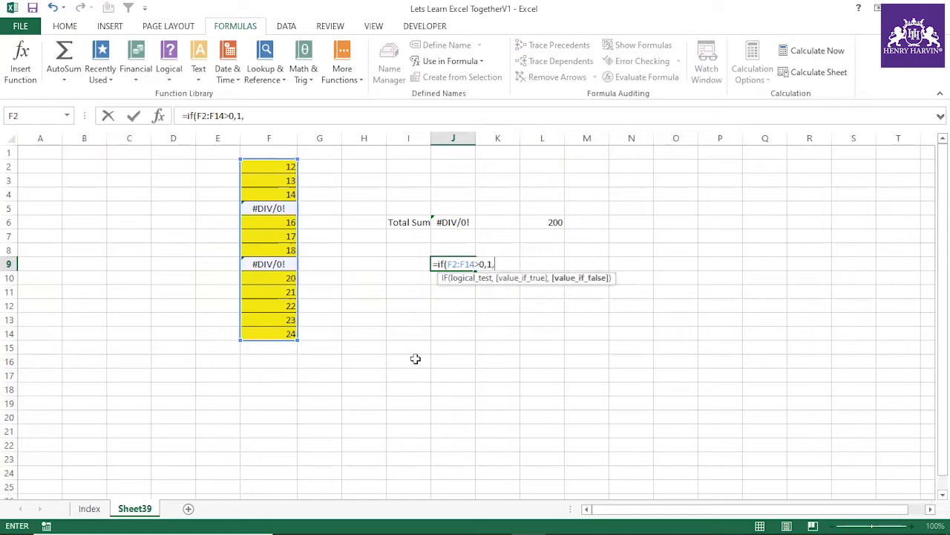
pyautogui.write('0)')
pyautogui.press('Return')
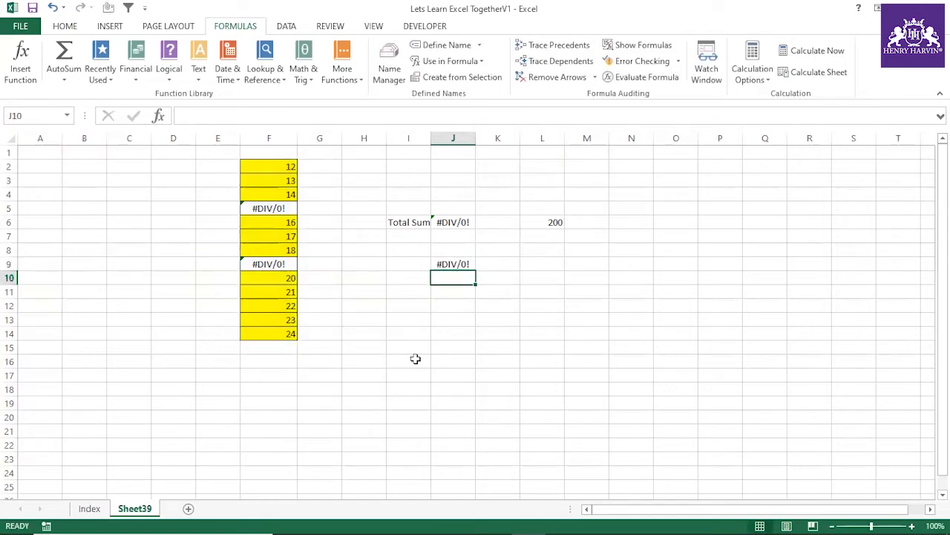
# Step: Evaluate the IF expression in J9 to examine the array it produces, and discard the evaluation
pyautogui.click(458, 264)
pyautogui.moveTo(188, 116); pyautogui.dragTo(262, 116)
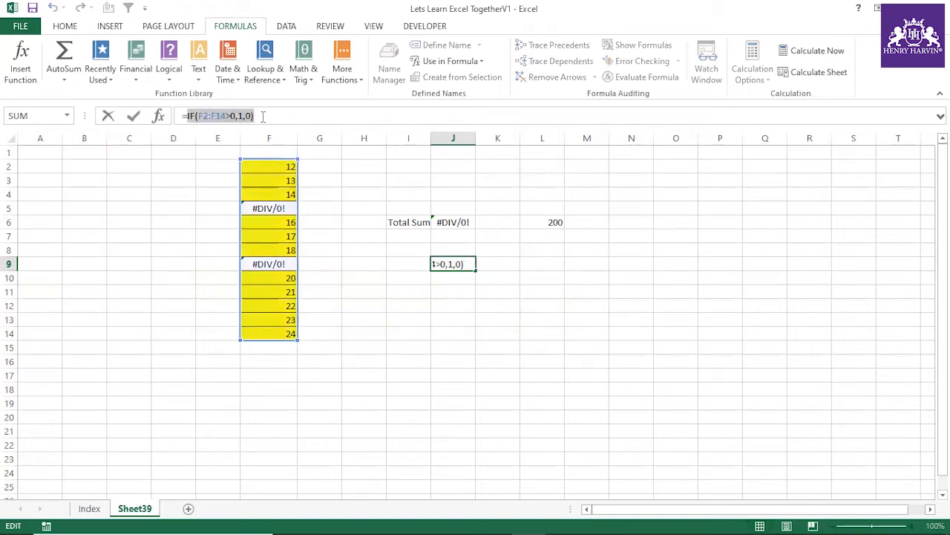
pyautogui.press('F9')
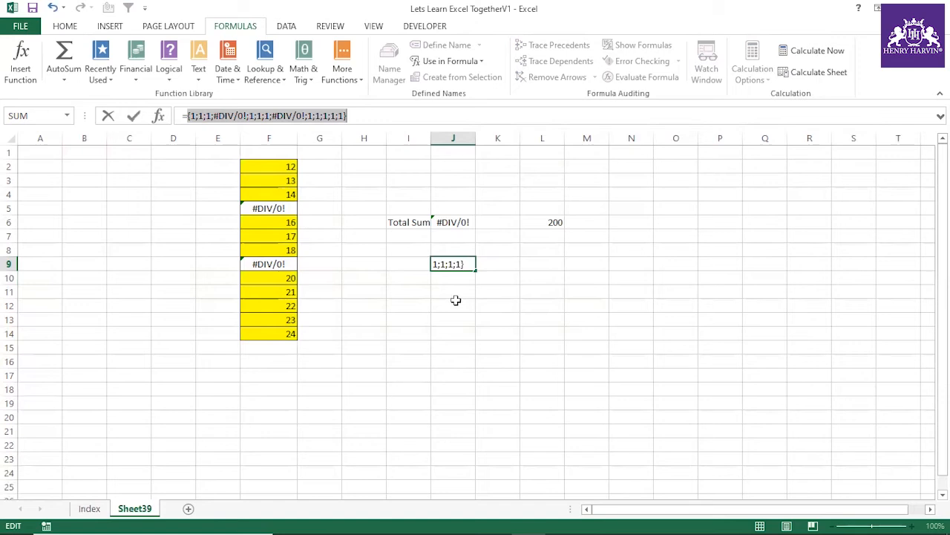
pyautogui.press('Escape')
pyautogui.click(496, 333)
# Step: Clear J9 and enter =IFERROR(F2:F14,0) in it
pyautogui.click(464, 262)
pyautogui.press('Delete')
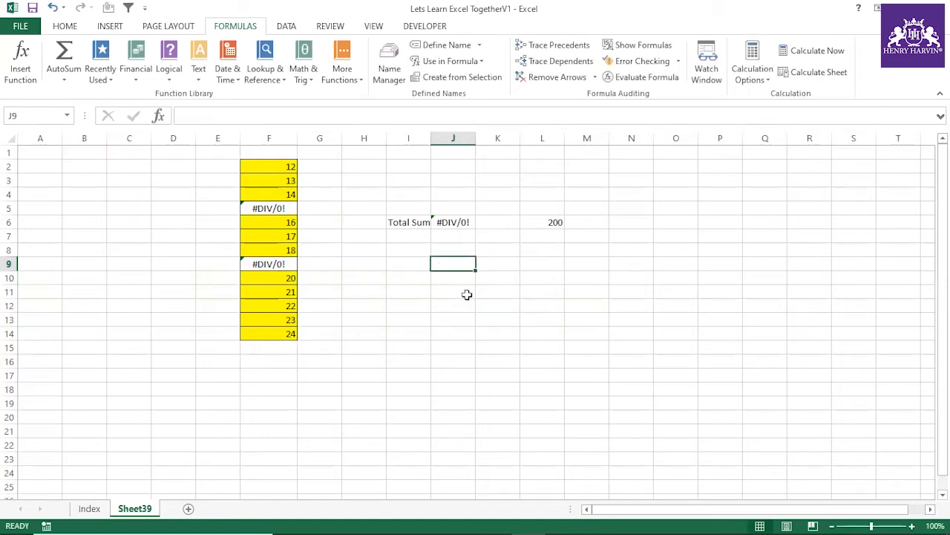
pyautogui.write('=iferr')
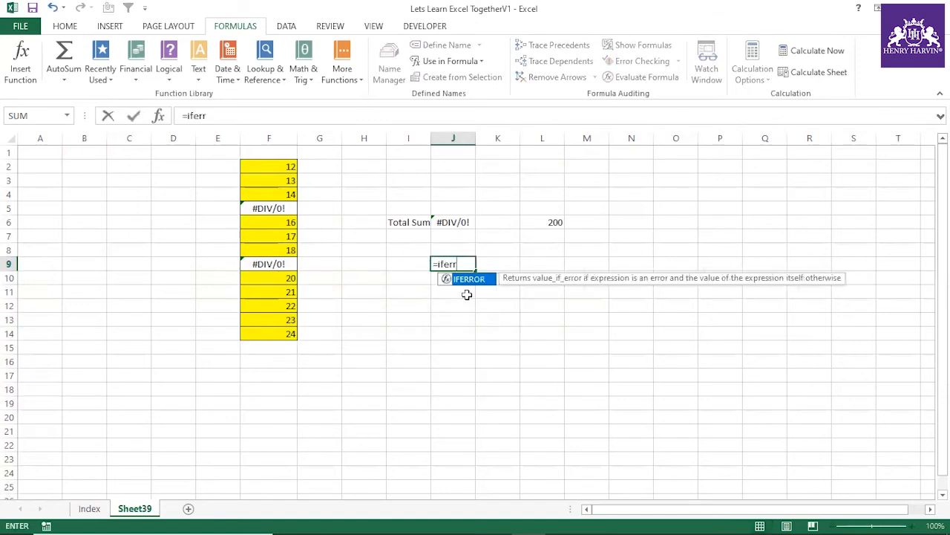
pyautogui.doubleClick(469, 280)
pyautogui.moveTo(271, 167); pyautogui.dragTo(276, 329)
pyautogui.write(',0')
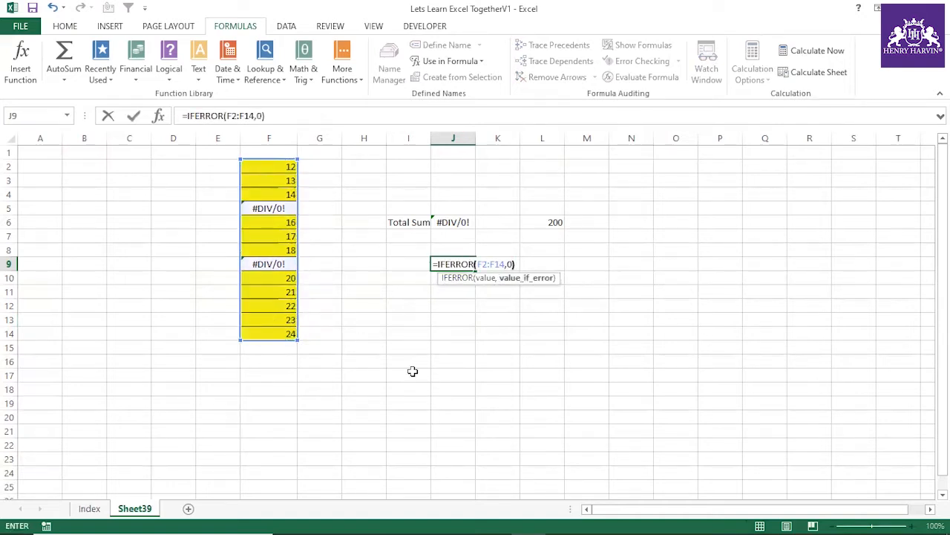
pyautogui.write(')')
pyautogui.press('Return')
# Step: Evaluate the IFERROR(F2:F14,0) expression in J9 to examine its array, and discard the evaluation
pyautogui.click(462, 267)
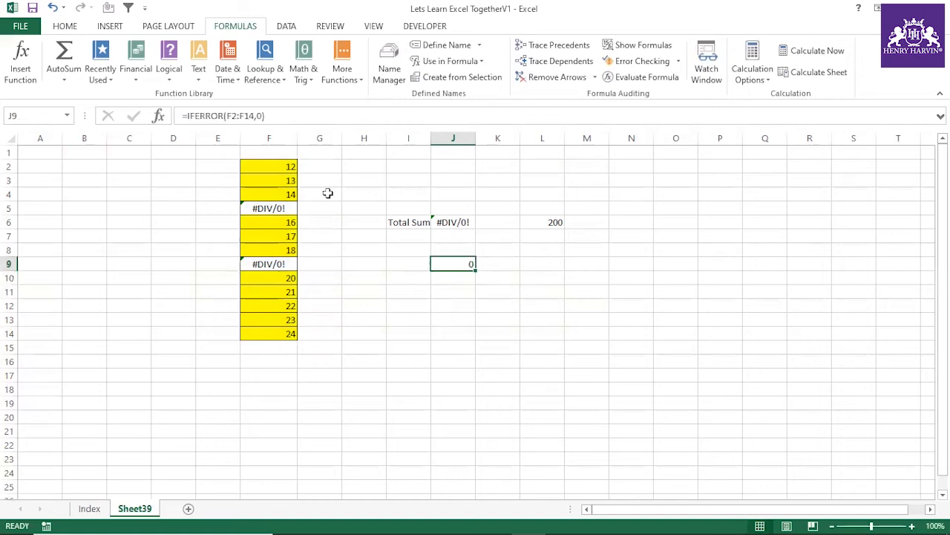
pyautogui.moveTo(184, 115); pyautogui.dragTo(336, 135)
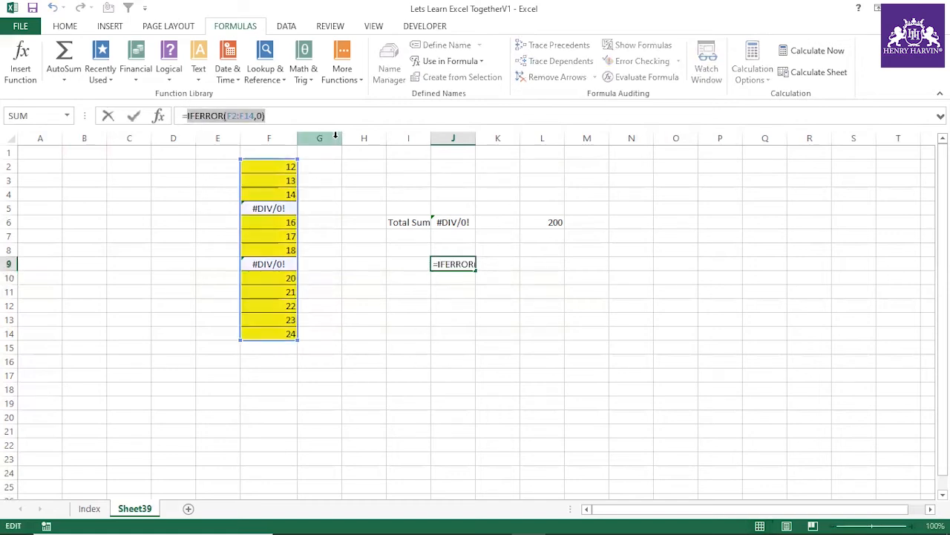
pyautogui.press('F9')
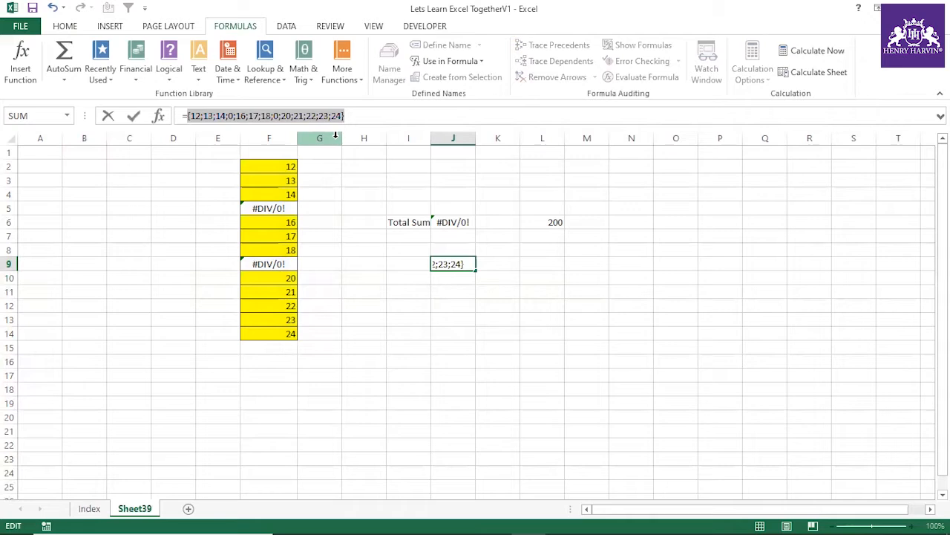
pyautogui.press('Escape')
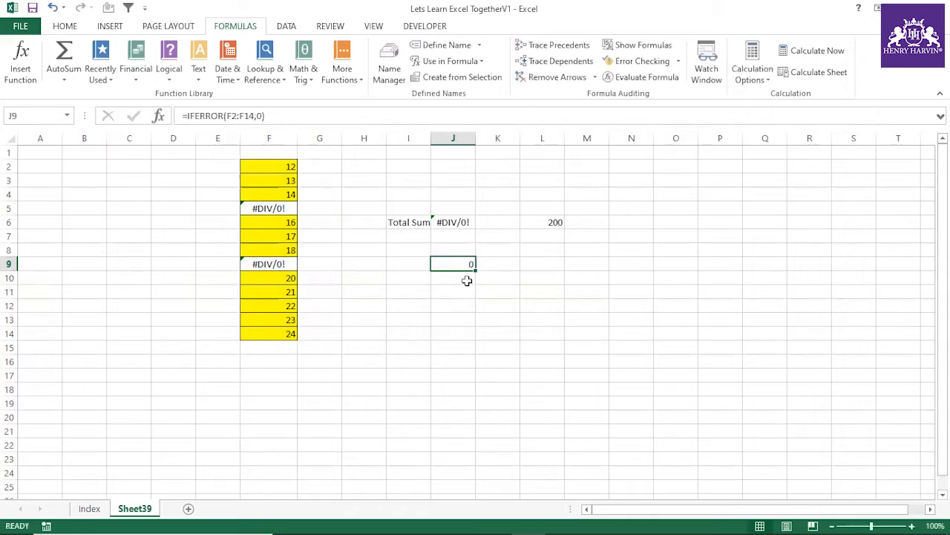
# Step: Wrap the IFERROR expression in J9 in SUMPRODUCT so the formula reads =SUMPRODUCT(IFERROR(F2:F14,0))
pyautogui.click(185, 116)
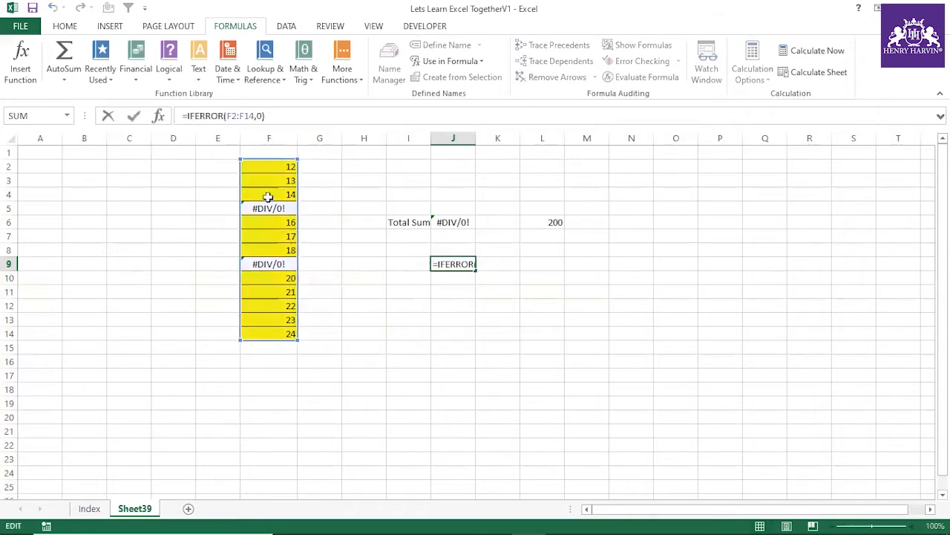
pyautogui.write('sum')
pyautogui.doubleClick(229, 176)
pyautogui.write(')')
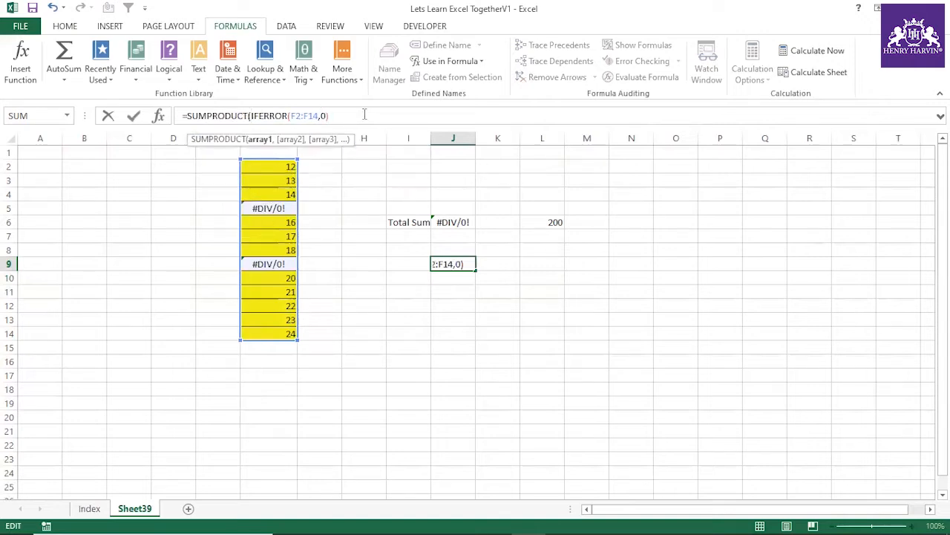
pyautogui.press('Return')
# Step: Re-enter the SUMPRODUCT formula in J9 as an array formula
pyautogui.click(463, 264)
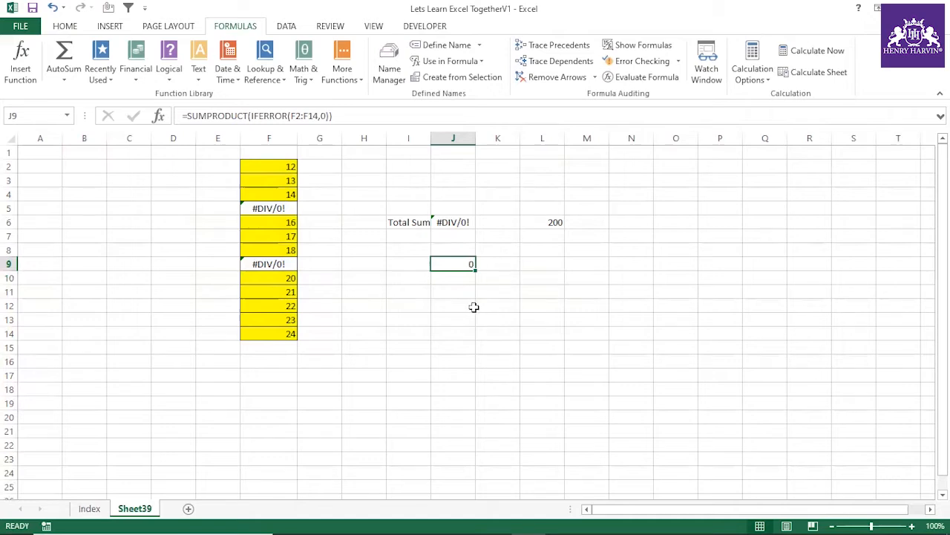
pyautogui.press('F2')
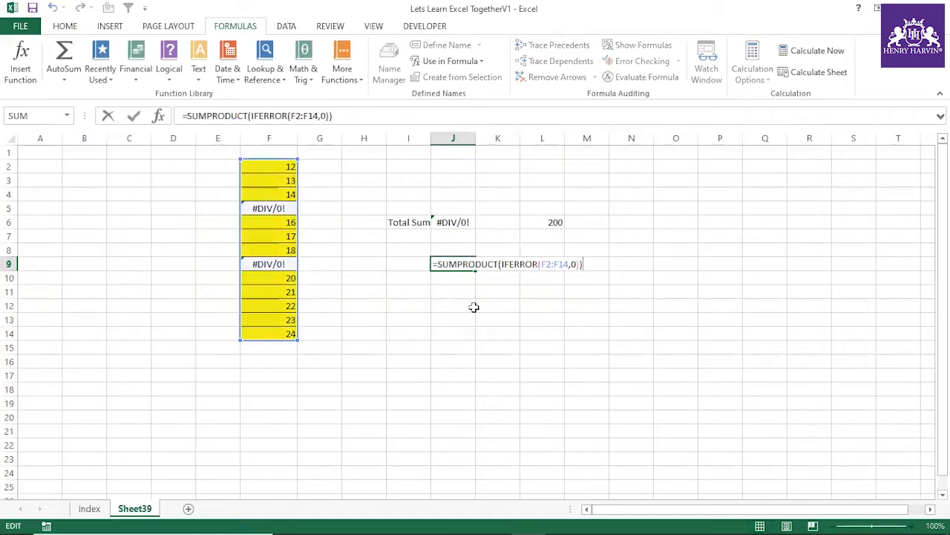
pyautogui.hotkey('ctrl', 'shift', 'Return')
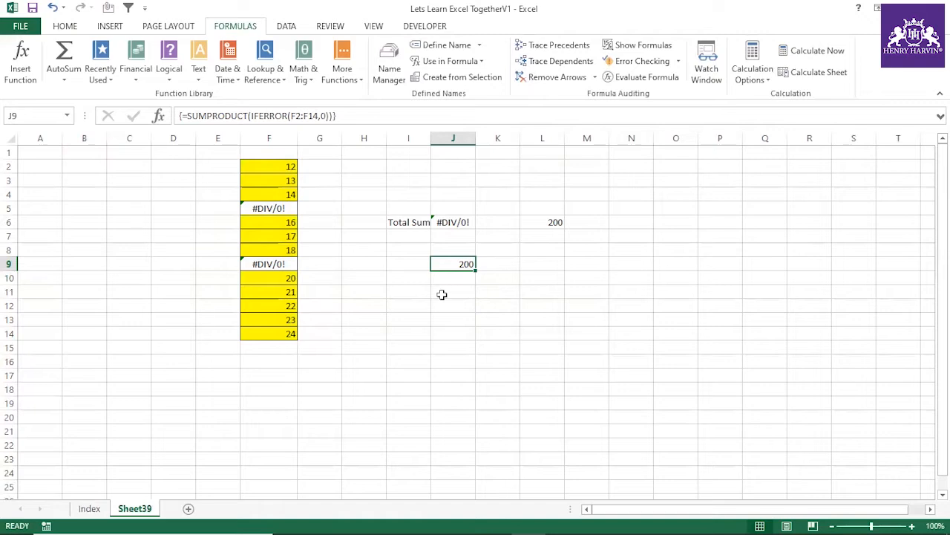
# Step: Examine the SUMPRODUCT array formula in J9 alongside the source values in F2:F14
pyautogui.click(444, 305)
pyautogui.click(463, 262)
pyautogui.click(436, 280)
pyautogui.click(465, 254)
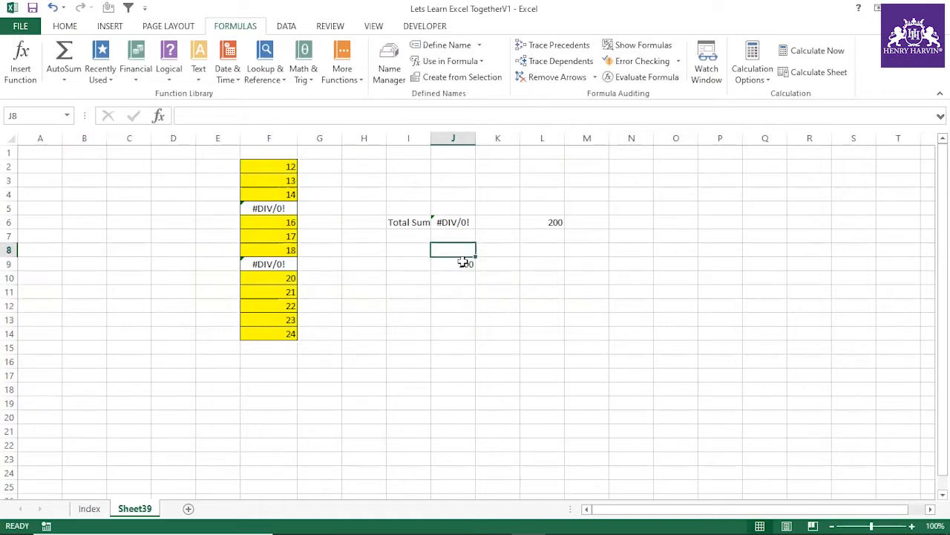
pyautogui.click(464, 263)
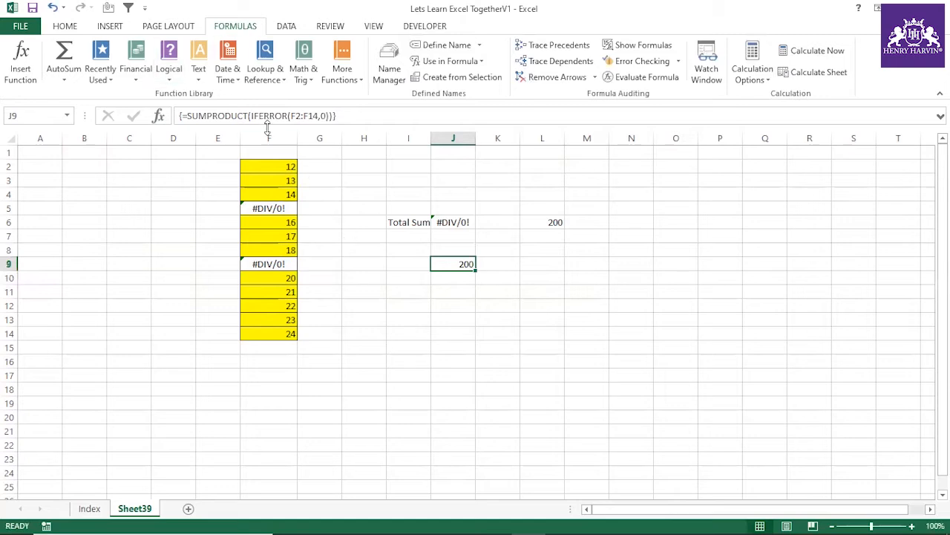
pyautogui.click(461, 333)
pyautogui.click(453, 261)
pyautogui.moveTo(288, 164); pyautogui.dragTo(278, 334)
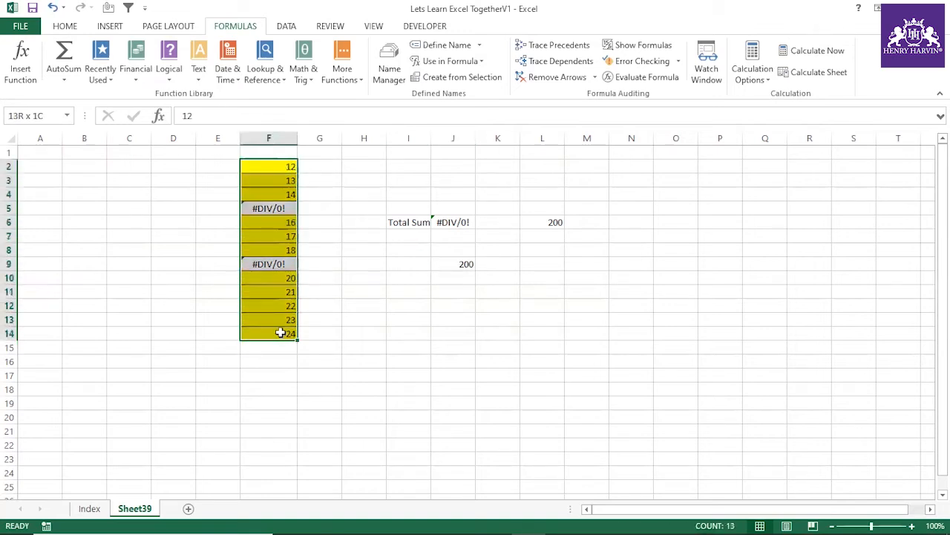
pyautogui.click(474, 265)
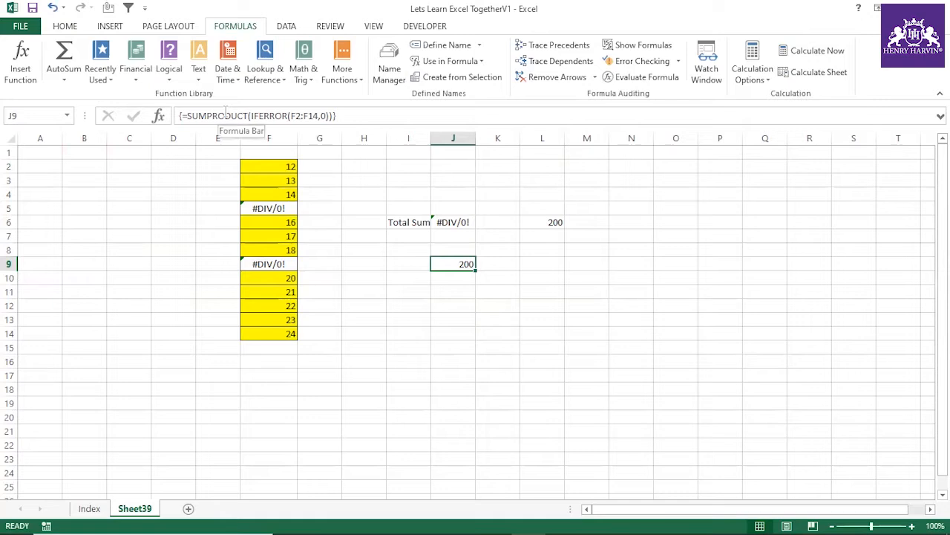
pyautogui.click(446, 316)
pyautogui.click(454, 266)
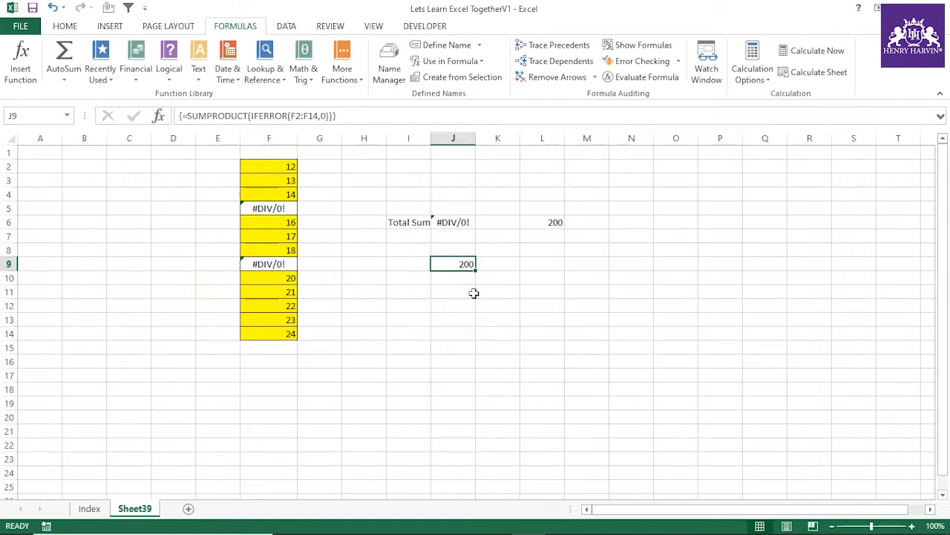
pyautogui.press('Delete')
pyautogui.click(470, 296)
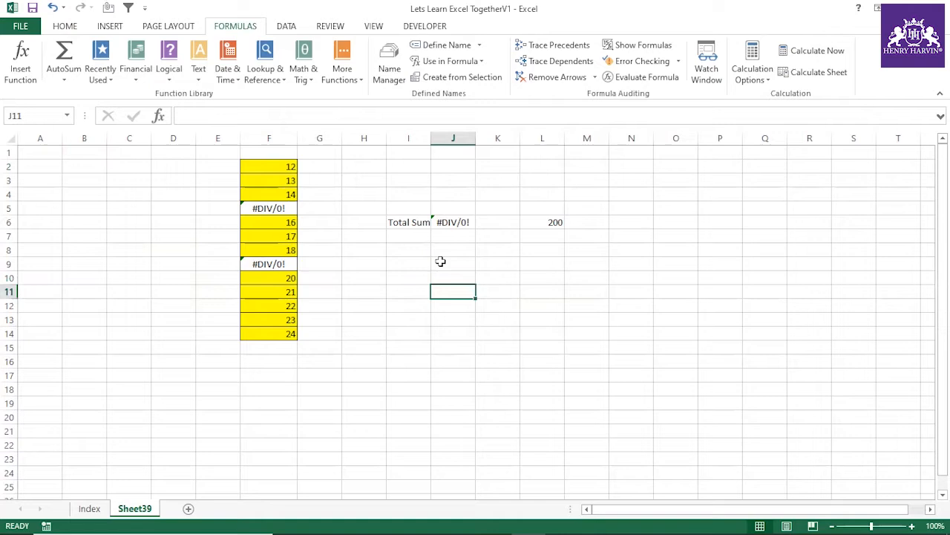
pyautogui.hotkey('ctrl', 'z')
# Step: Replace SUMPRODUCT with SUM in J9 and enter =SUM(IFERROR(F2:F14,0)) as an ordinary formula
pyautogui.click(249, 115)
pyautogui.press('BackSpace')
pyautogui.press('BackSpace')
pyautogui.press('BackSpace')
pyautogui.press('BackSpace')
pyautogui.press('BackSpace')
pyautogui.press('BackSpace')
pyautogui.press('BackSpace')
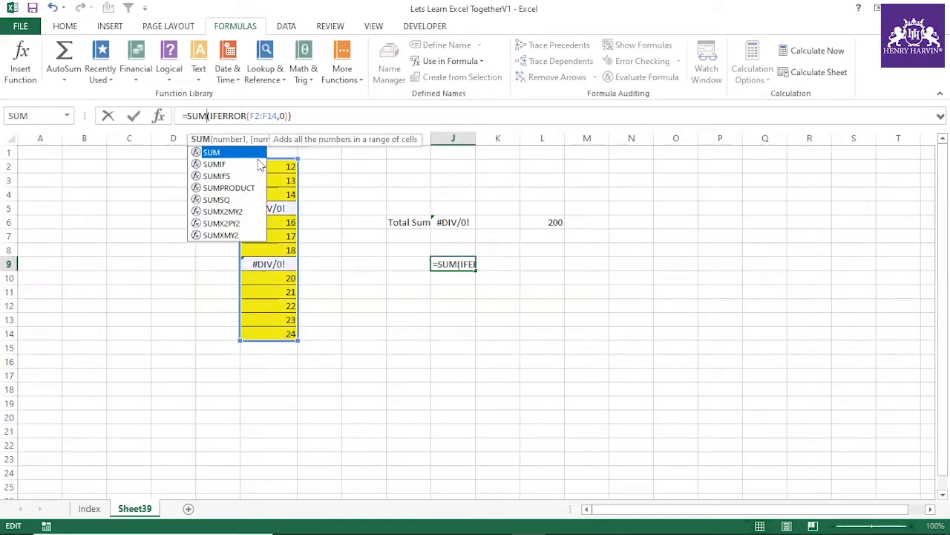
pyautogui.press('Return')
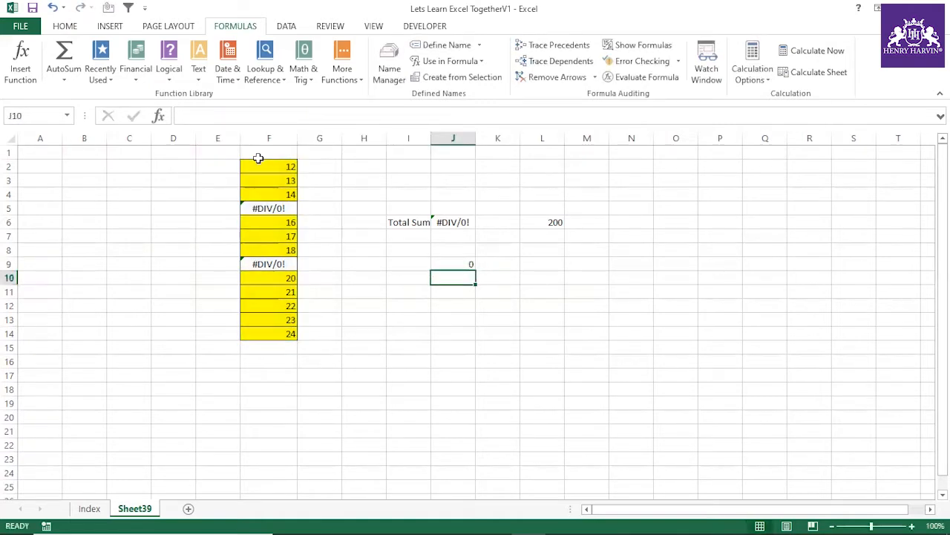
# Step: Examine the ordinary SUM and IFERROR formula in J9 and its result
pyautogui.click(440, 264)
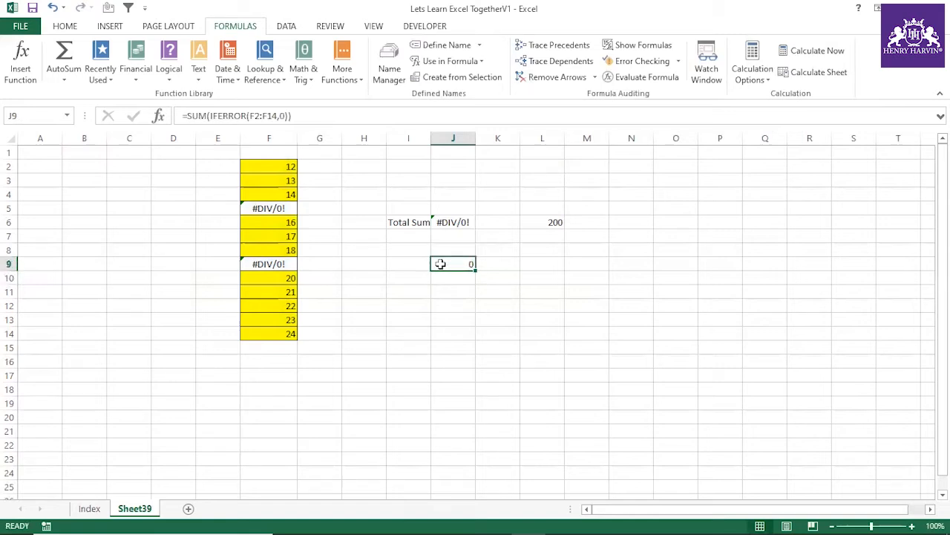
pyautogui.press('F2')
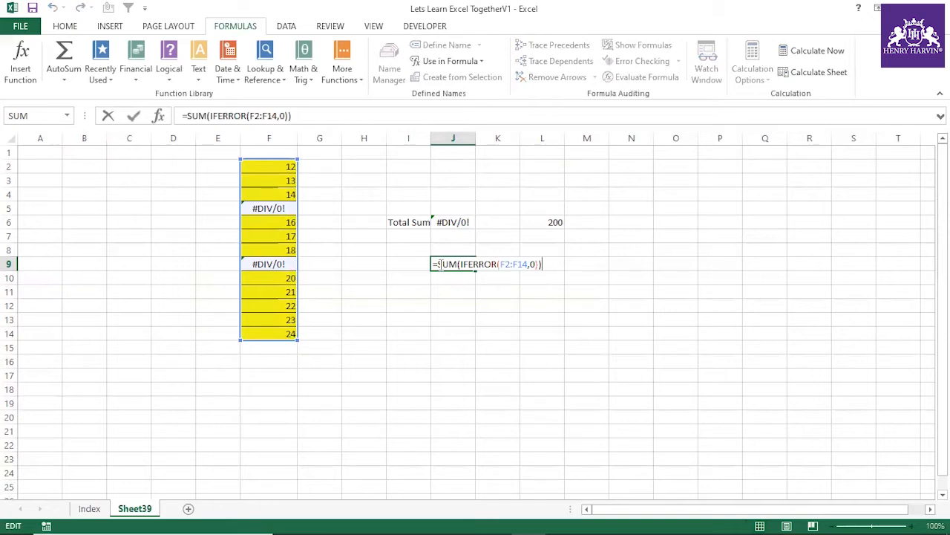
pyautogui.press('Escape')
pyautogui.click(480, 331)
pyautogui.click(465, 265)
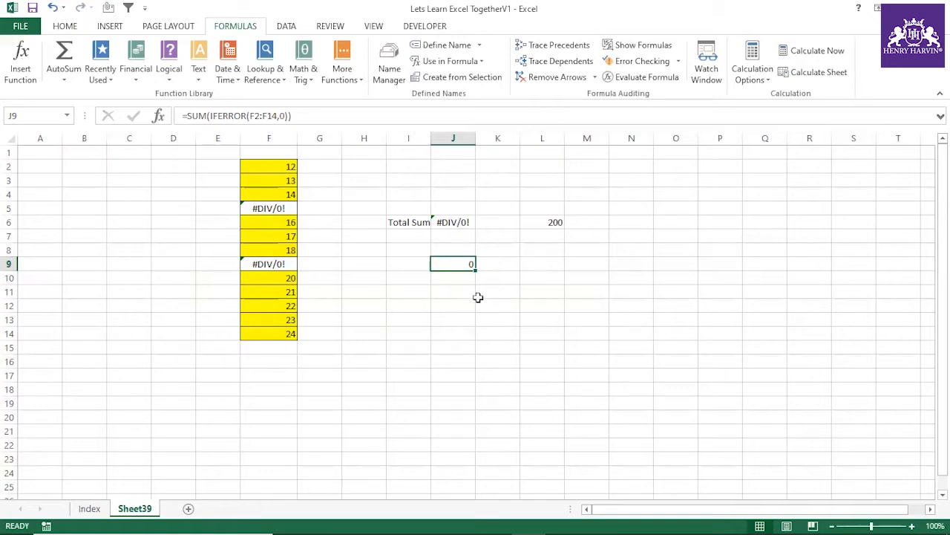
pyautogui.click(496, 319)
pyautogui.click(453, 261)
pyautogui.click(335, 121)
pyautogui.click(439, 303)
# Step: Enter the SUM and IFERROR formula in J9 as an array formula
pyautogui.click(449, 268)
pyautogui.press('F2')
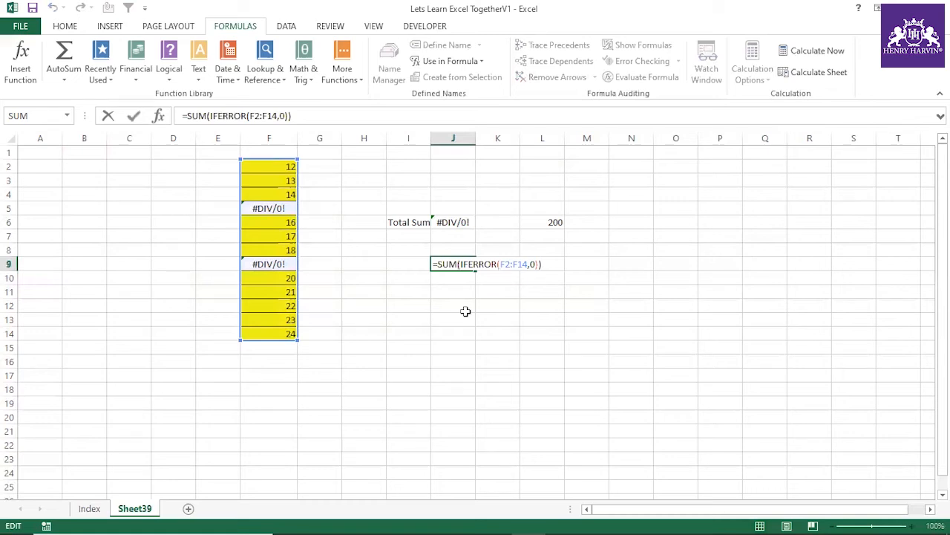
pyautogui.hotkey('ctrl', 'shift', 'Return')
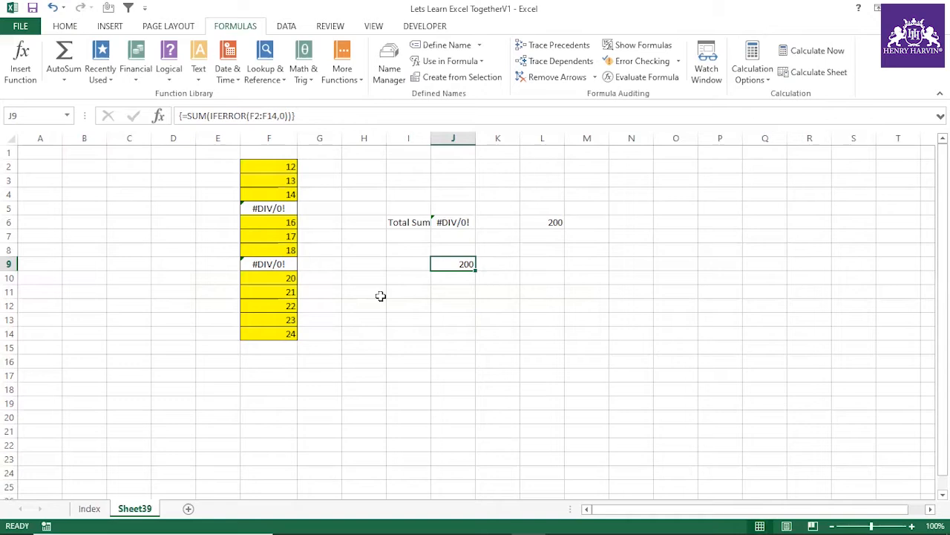
# Step: Open the array formula in J9 for editing and leave it without array entry by selecting other cells
pyautogui.click(426, 306)
pyautogui.click(437, 261)
pyautogui.click(325, 113)
pyautogui.click(630, 431)
pyautogui.click(498, 305)
pyautogui.click(752, 302)
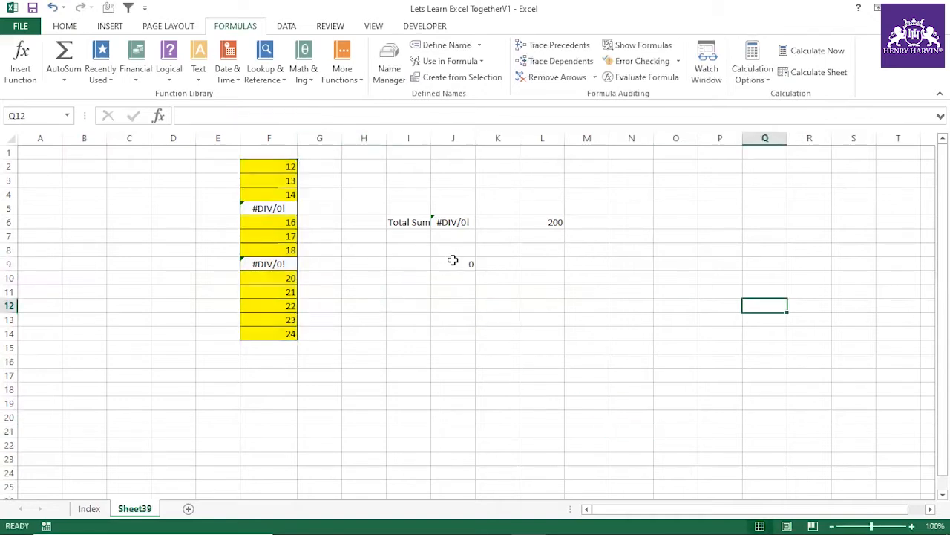
# Step: Restore the array entry of the SUM and IFERROR formula in J9
pyautogui.click(453, 261)
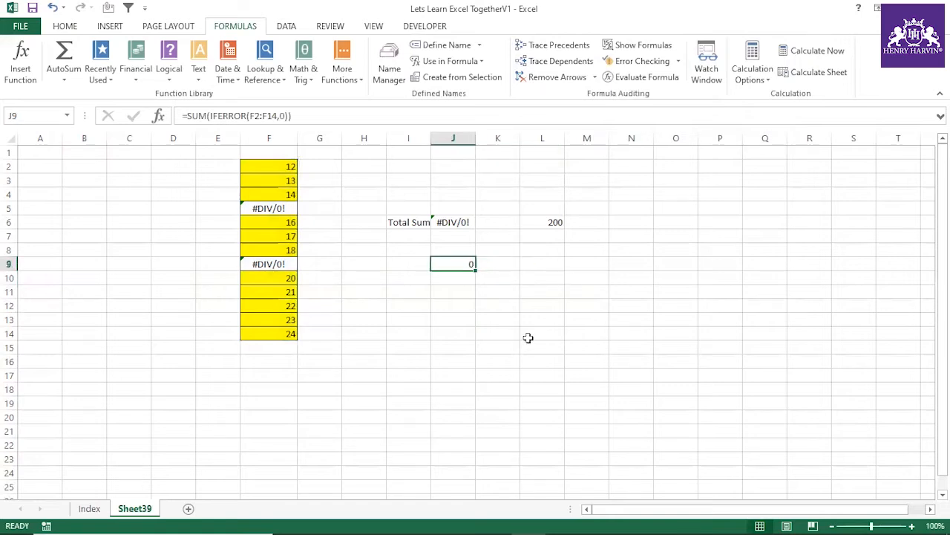
pyautogui.click(323, 115)
pyautogui.hotkey('ctrl', 'shift', 'Return')
# Step: Open J9's SUM formula for editing again and leave the cell without array entry
pyautogui.click(350, 114)
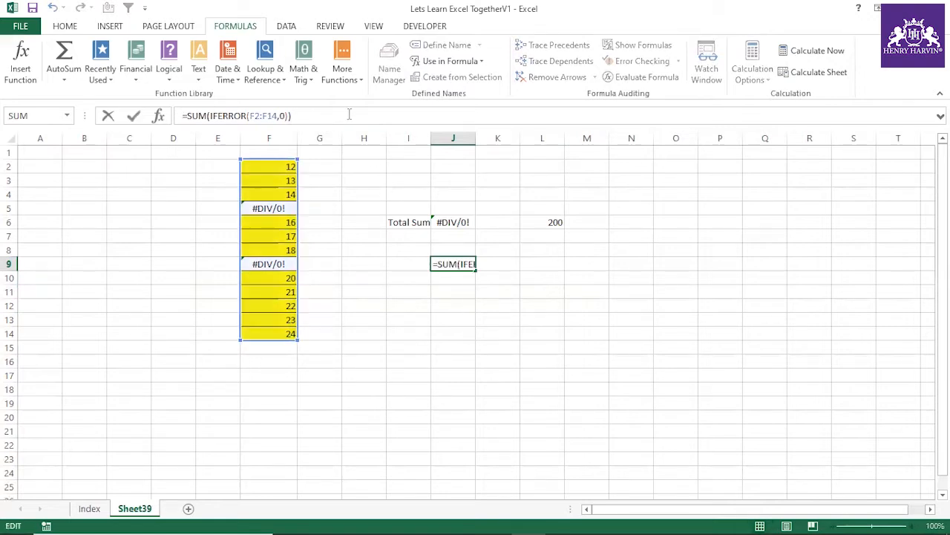
pyautogui.click(447, 317)
pyautogui.click(457, 260)
pyautogui.click(460, 296)
pyautogui.click(459, 261)
# Step: Enter J9's SUM formula as an array formula, and drop the array entry by reopening it and selecting another cell
pyautogui.click(330, 115)
pyautogui.hotkey('ctrl', 'shift', 'Return')
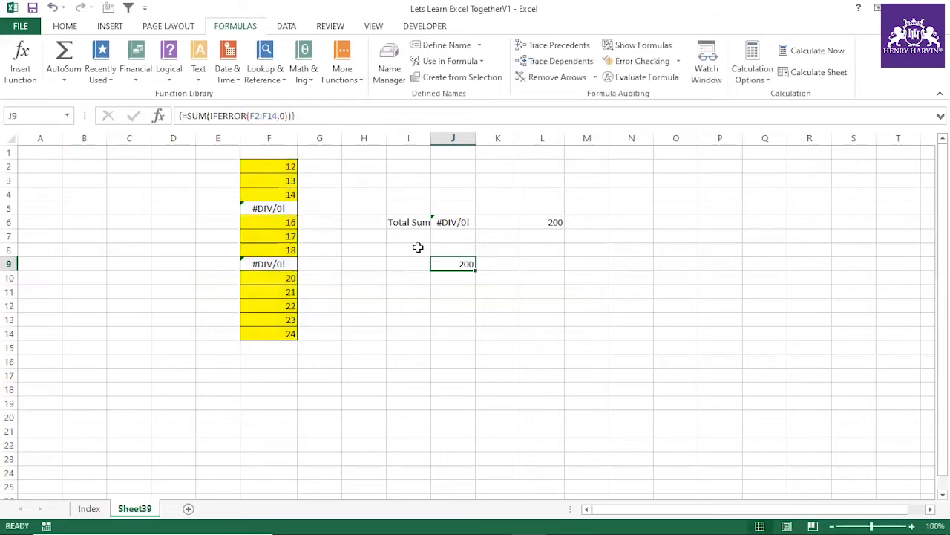
pyautogui.click(349, 115)
pyautogui.click(557, 319)
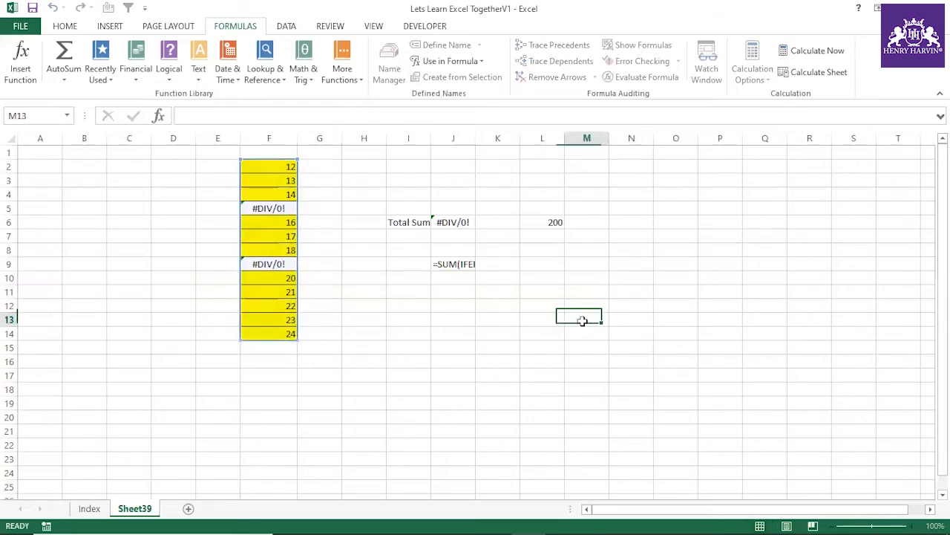
# Step: Re-enter =SUM(IFERROR(F2:F14,0)) in J9 as an array formula
pyautogui.click(467, 262)
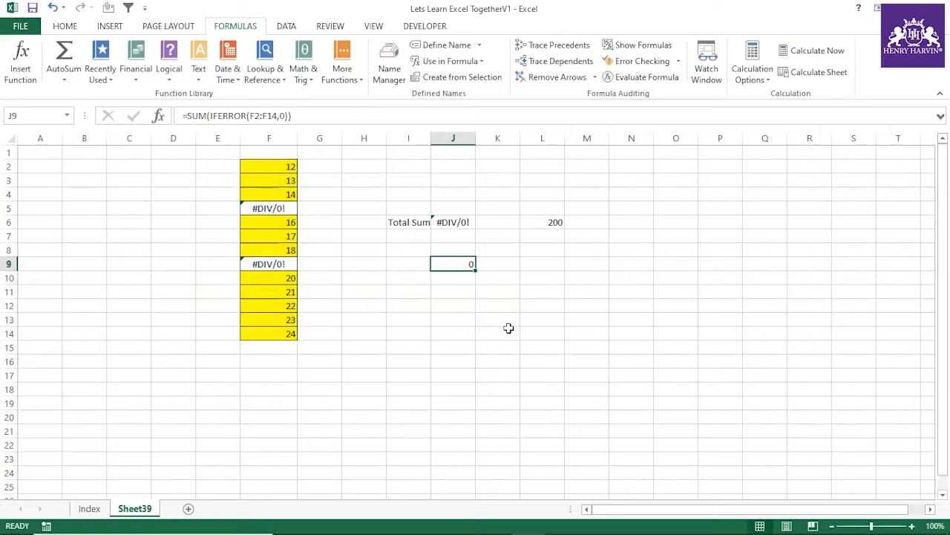
pyautogui.press('F2')
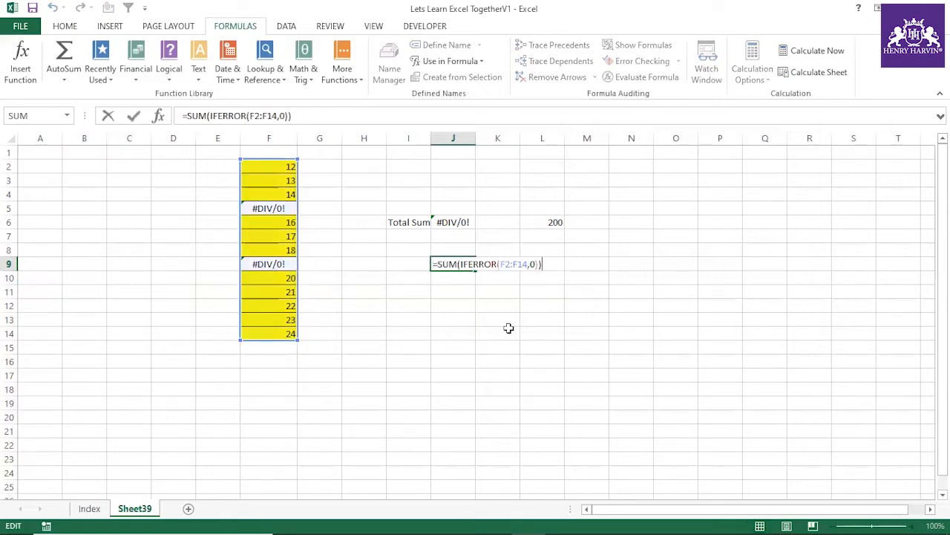
pyautogui.hotkey('ctrl', 'shift', 'Return')
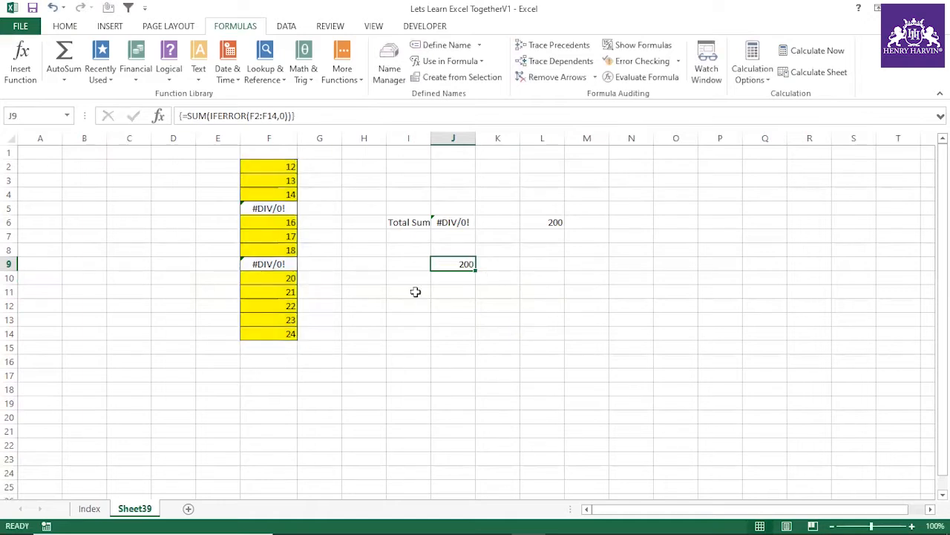
pyautogui.click(553, 223)
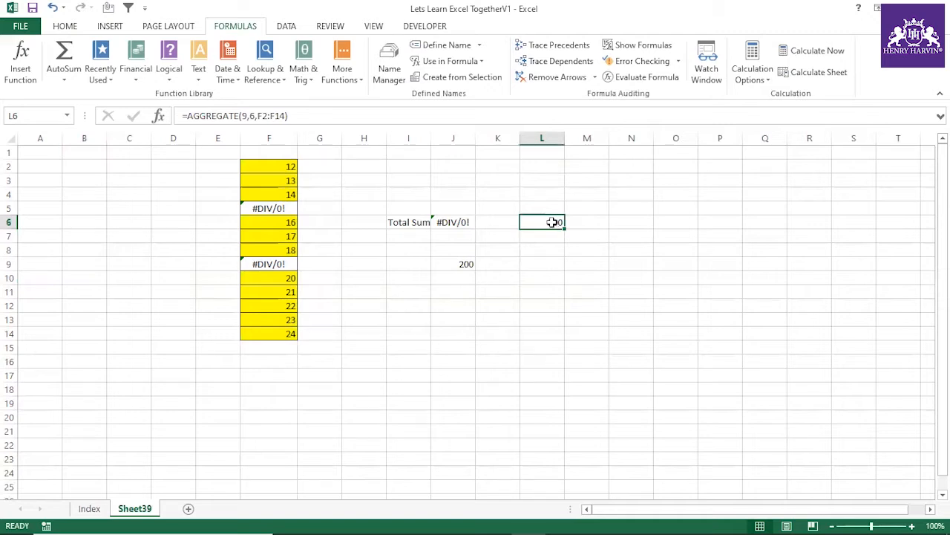
pyautogui.click(542, 248)
pyautogui.write('=agg')
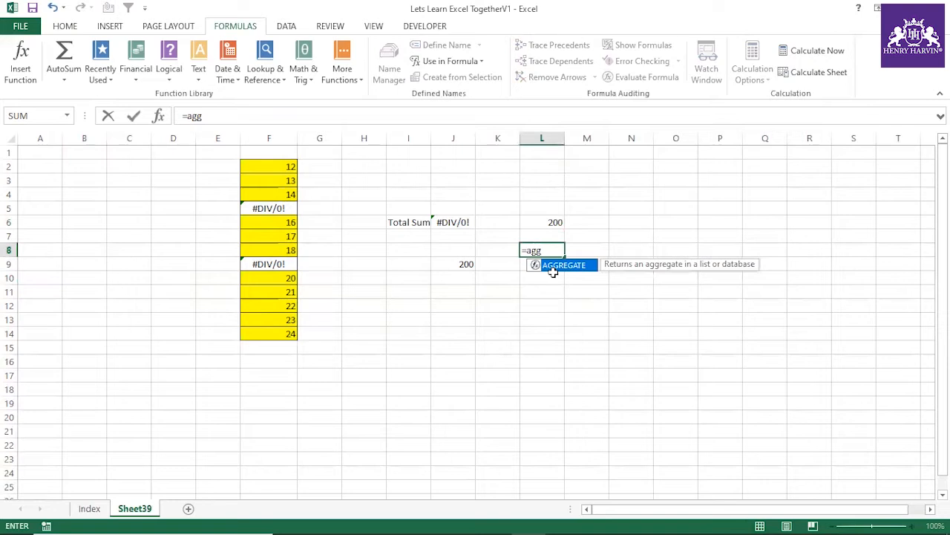
pyautogui.doubleClick(553, 272)
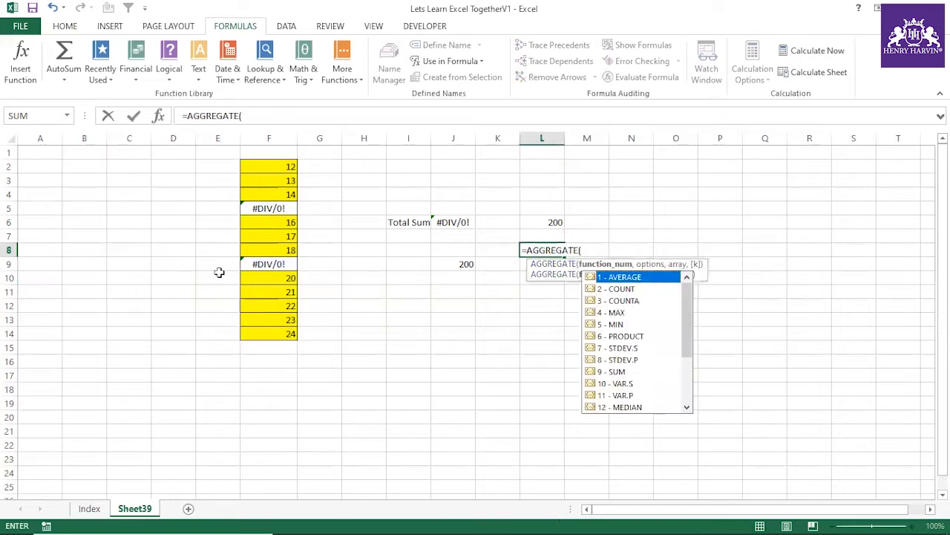
pyautogui.click(466, 264)
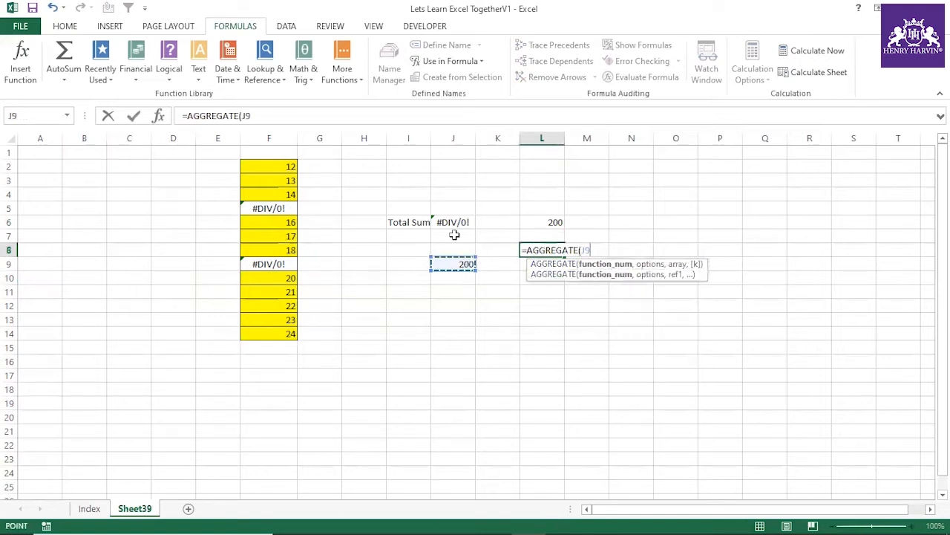
pyautogui.press('Escape')
# Step: Compare the SUM formula in J6, the array formula in J9 and the AGGREGATE formula in L6
pyautogui.click(437, 222)
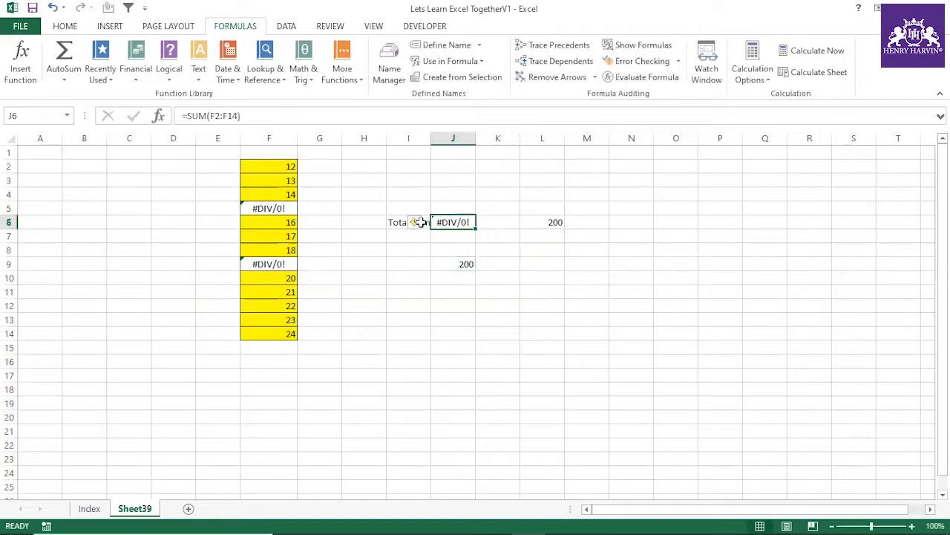
pyautogui.click(458, 261)
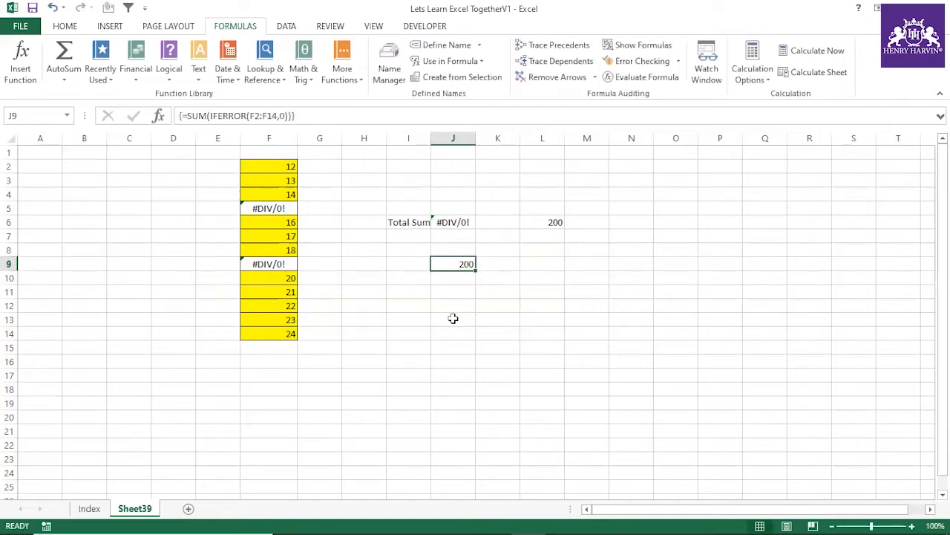
pyautogui.click(543, 224)
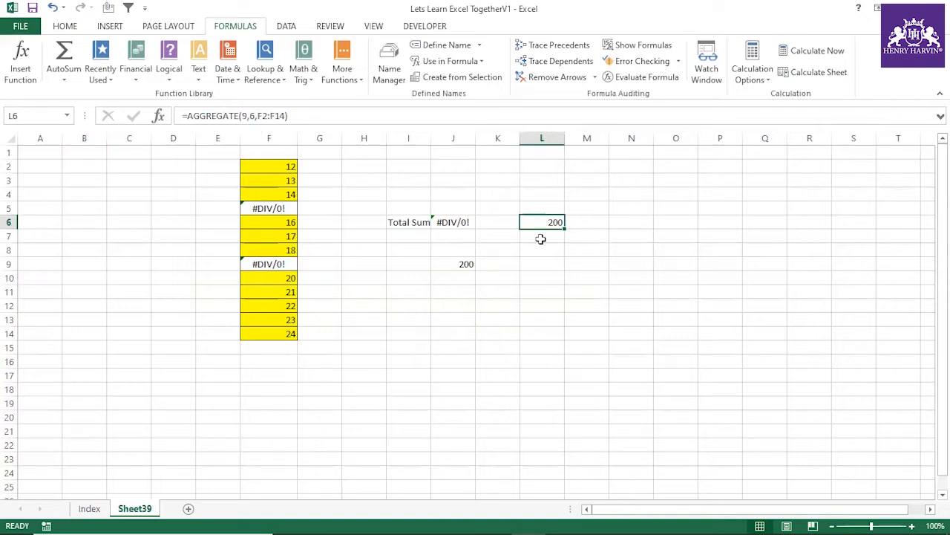
pyautogui.click(467, 264)
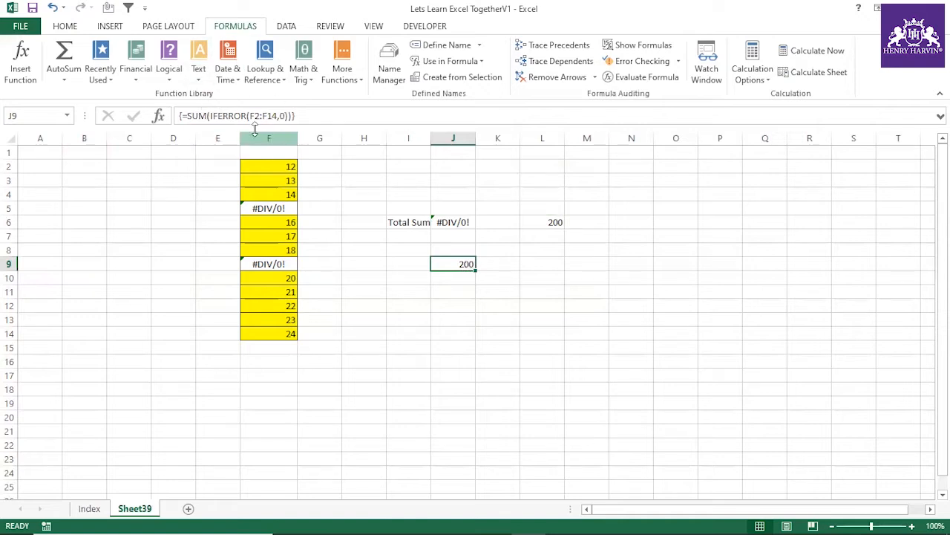
pyautogui.click(544, 219)
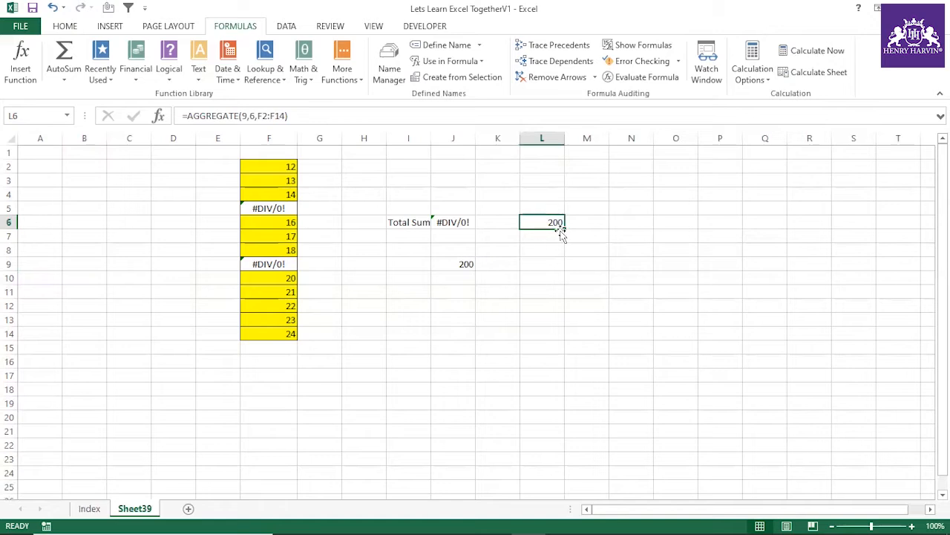
# Step: Enter =AGGREGATE(4,6,F2:F14,4) in L7, using the MAX function with the option to ignore error values
pyautogui.click(549, 239)
pyautogui.write('=aggre')
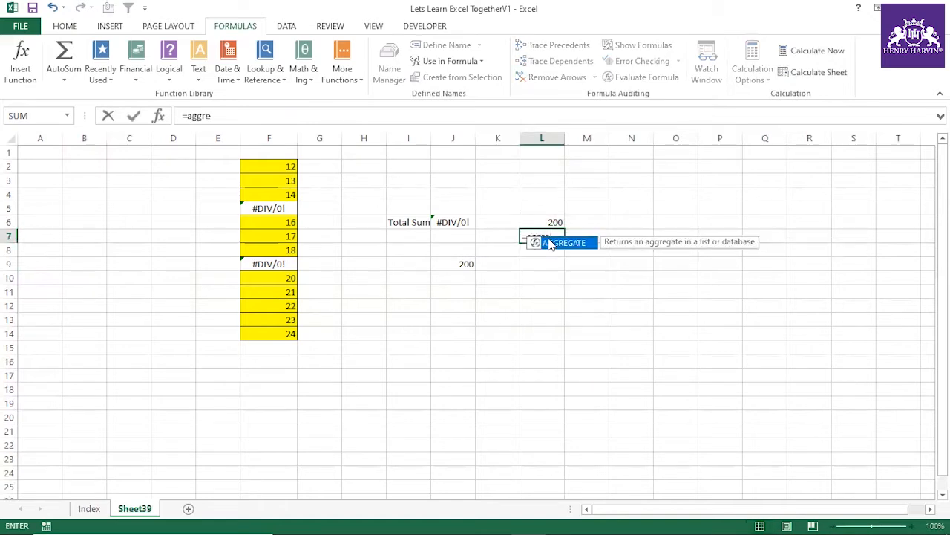
pyautogui.doubleClick(564, 243)
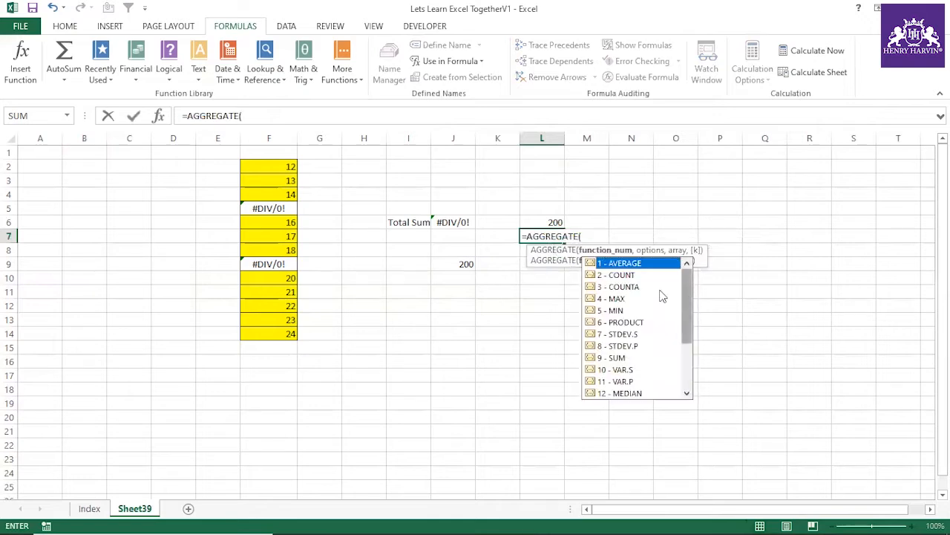
pyautogui.doubleClick(621, 298)
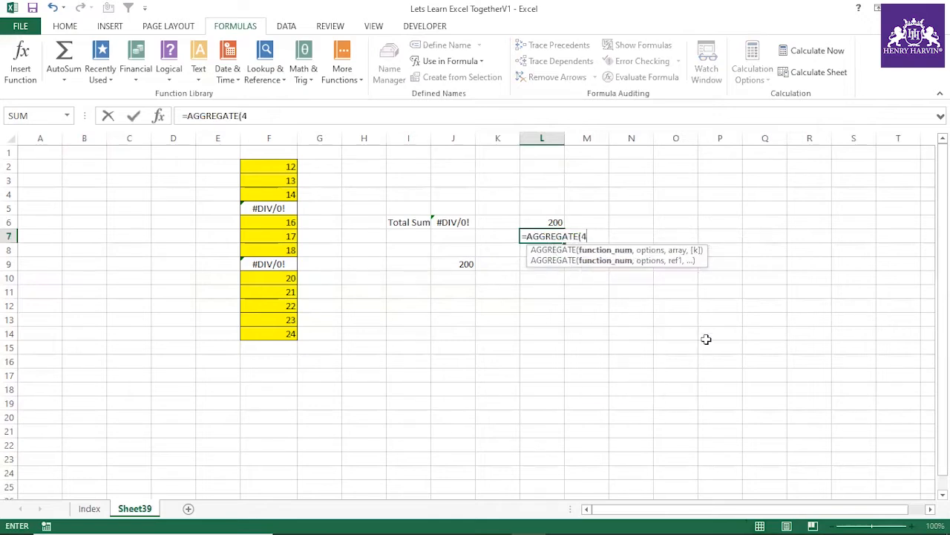
pyautogui.write(',')
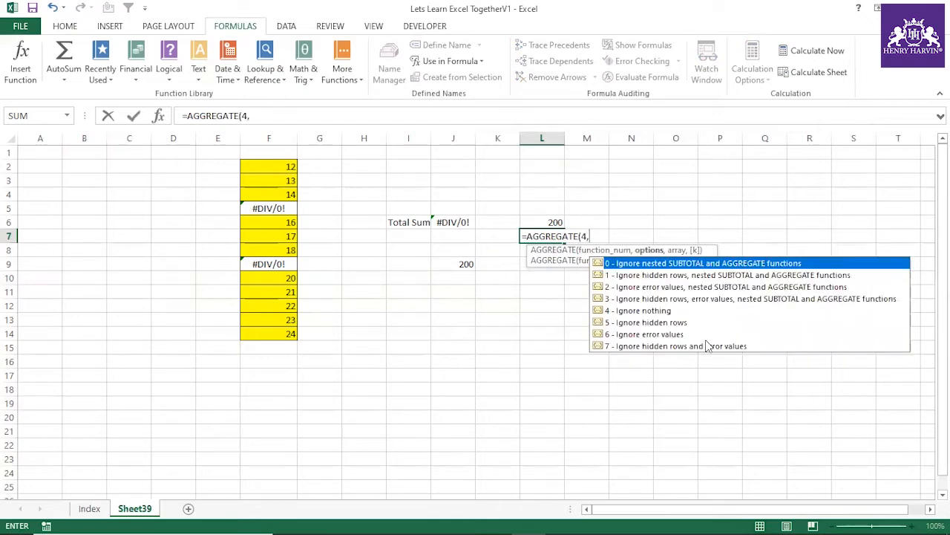
pyautogui.click(633, 335)
pyautogui.doubleClick(633, 336)
pyautogui.write(',')
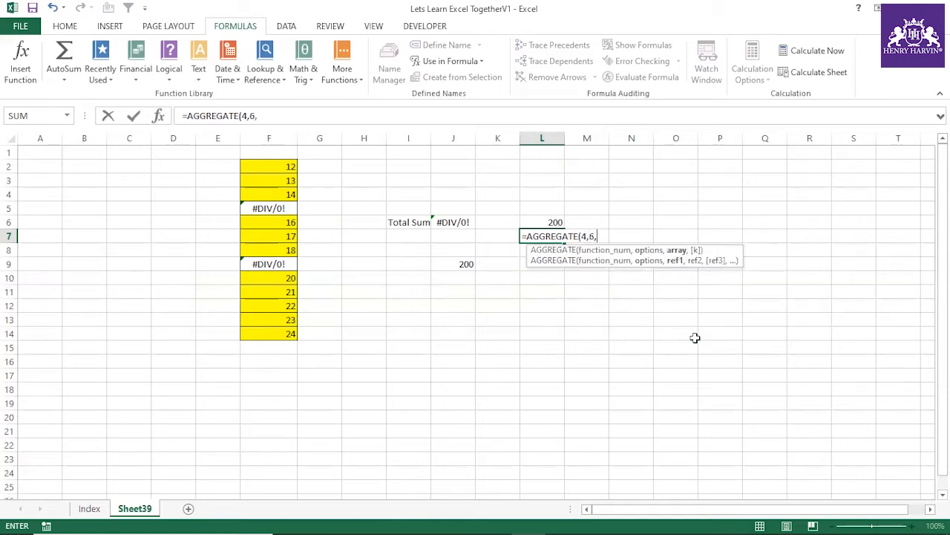
pyautogui.moveTo(285, 166); pyautogui.dragTo(276, 335)
pyautogui.write(',')
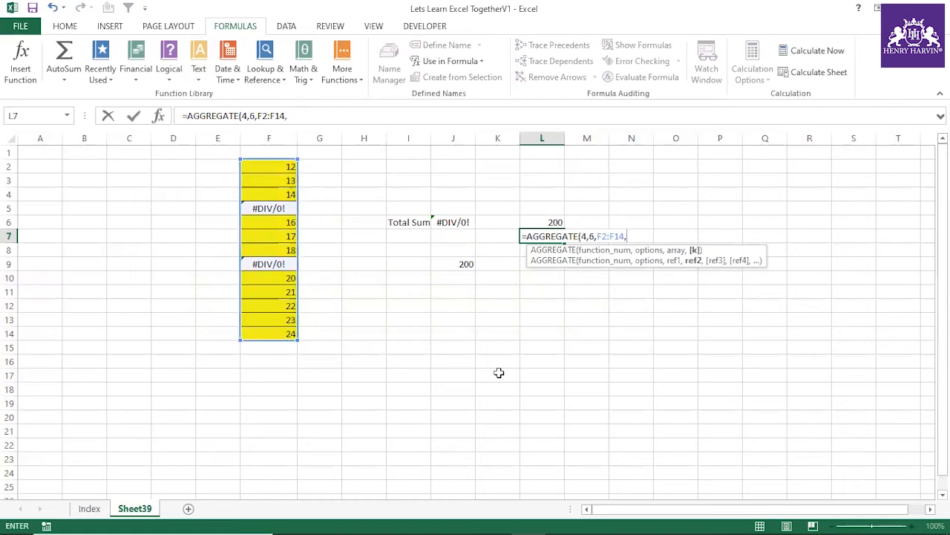
pyautogui.write('4')
pyautogui.press('Return')
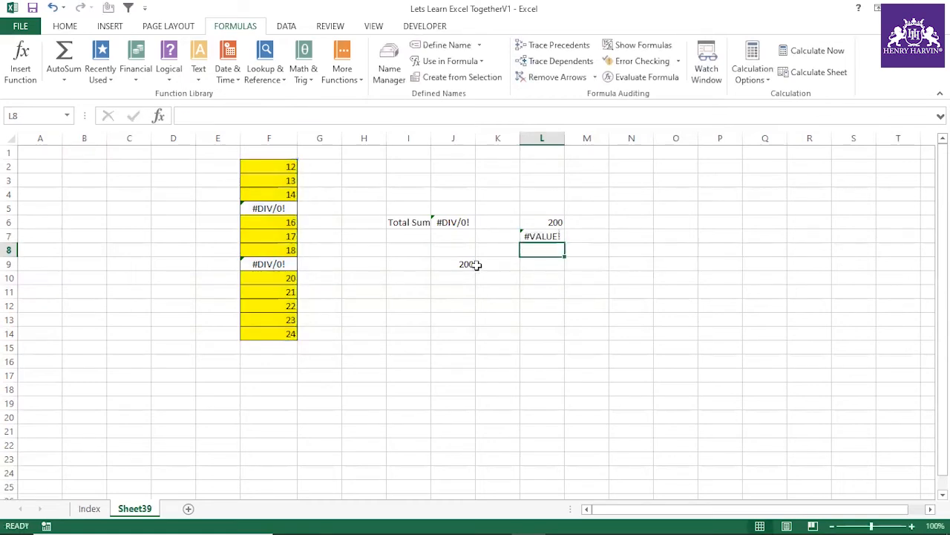
# Step: Remove the last argument from L7's formula so that it reads =AGGREGATE(4,6,F2:F14)
pyautogui.click(531, 236)
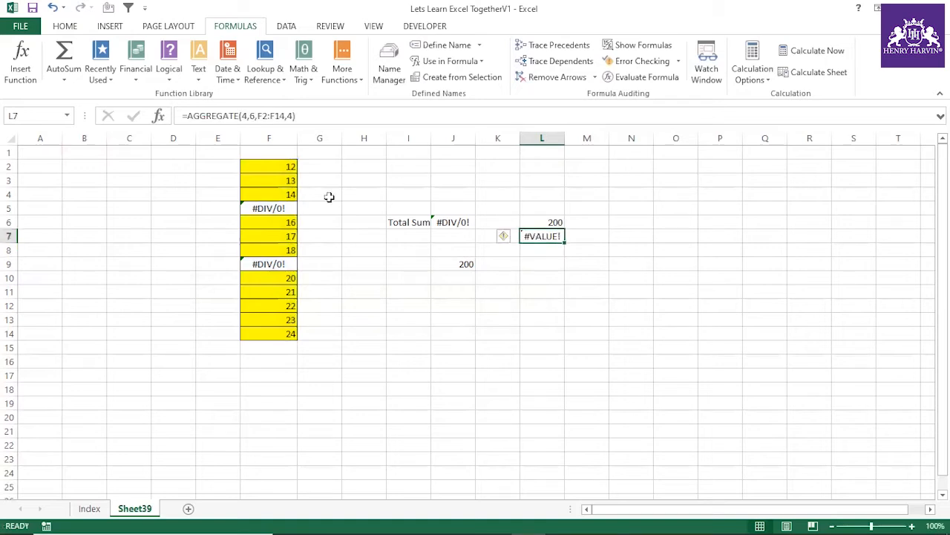
pyautogui.click(293, 116)
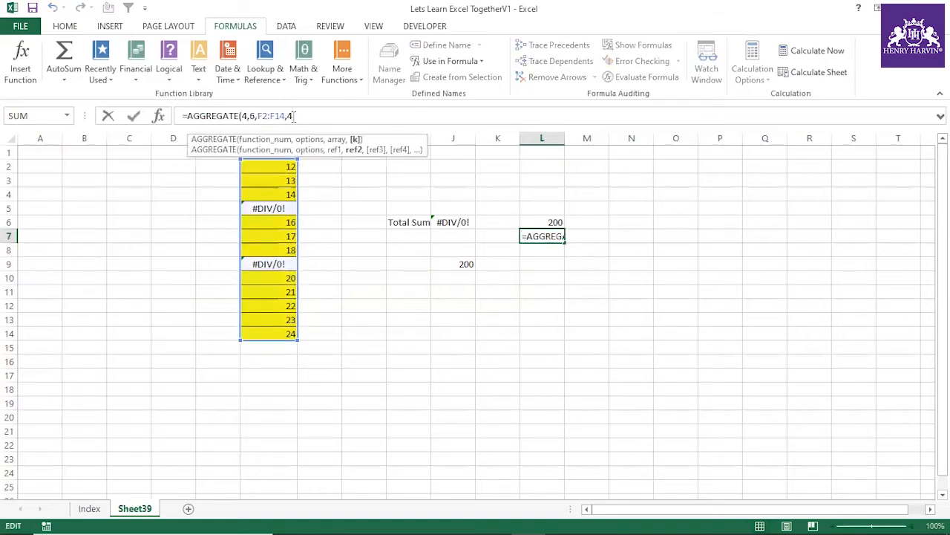
pyautogui.press('BackSpace')
pyautogui.press('BackSpace')
pyautogui.press('BackSpace')
pyautogui.press('Return')
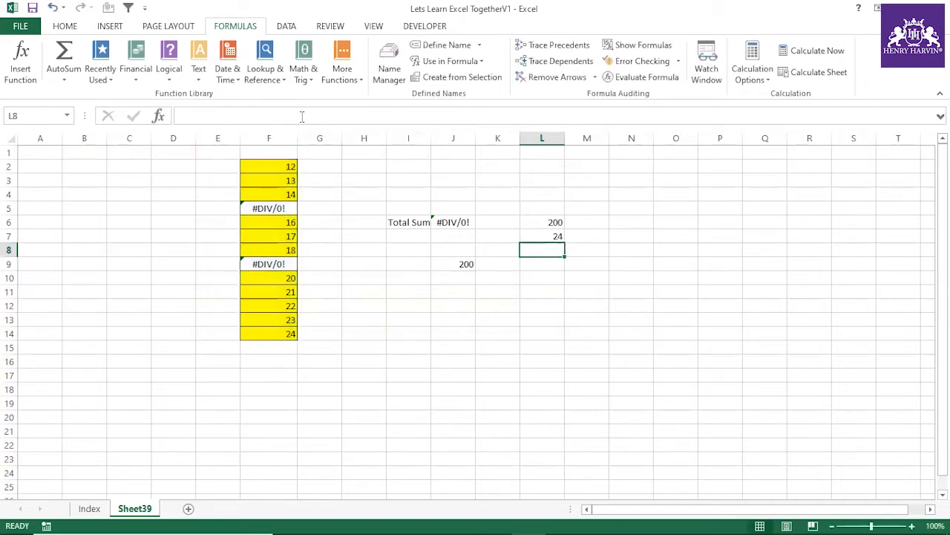
# Step: Compare the maximum returned by L7's AGGREGATE formula with the last value in column F
pyautogui.click(544, 236)
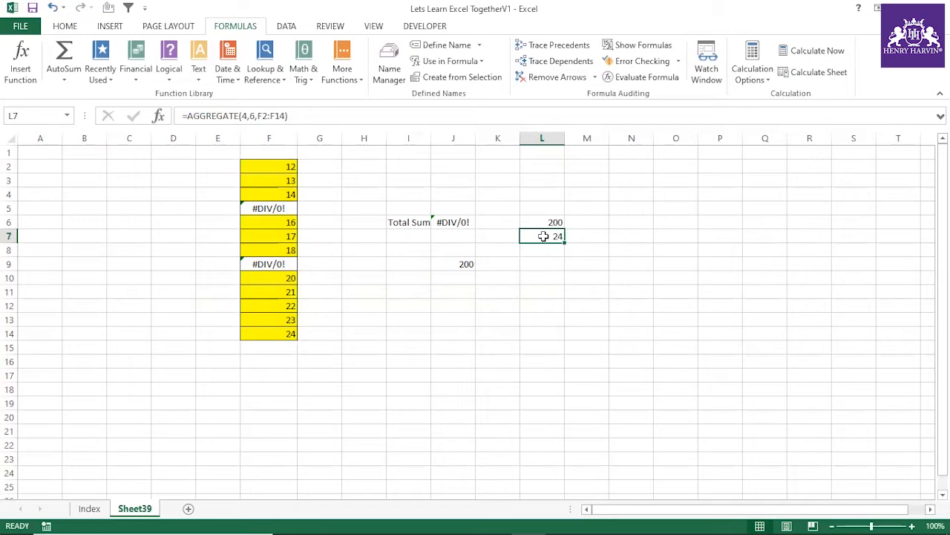
pyautogui.click(569, 275)
pyautogui.click(554, 233)
pyautogui.click(290, 332)
pyautogui.click(524, 257)
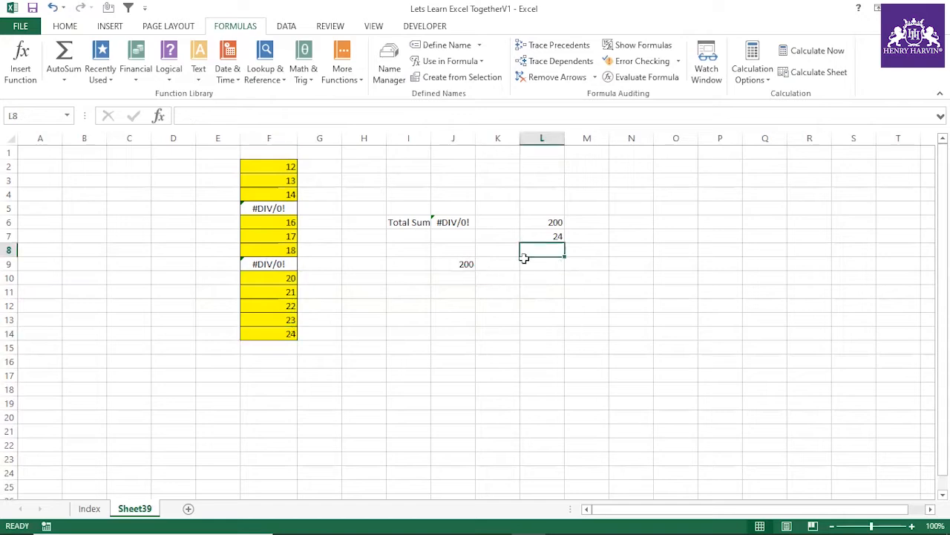
# Step: Enter the label "4th largest value" in cell L11
pyautogui.click(549, 292)
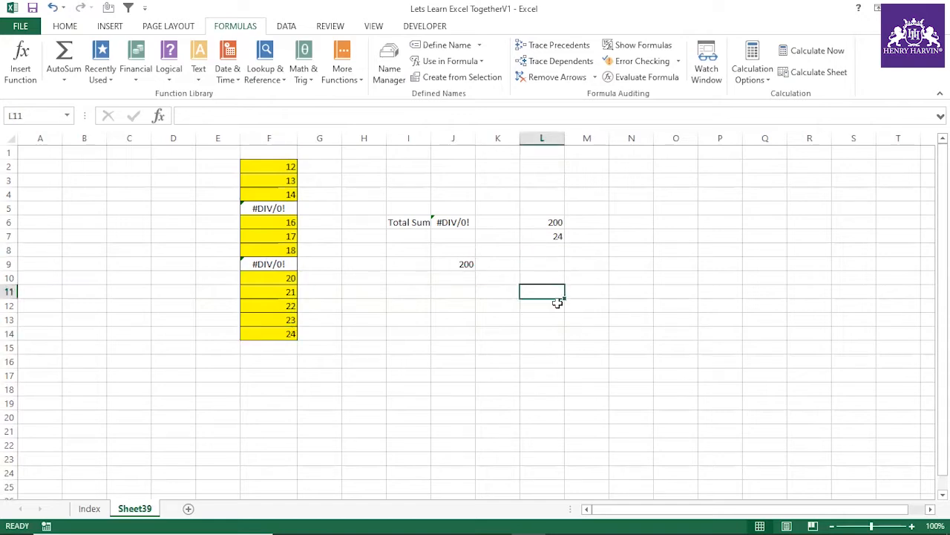
pyautogui.write('4th largest value')
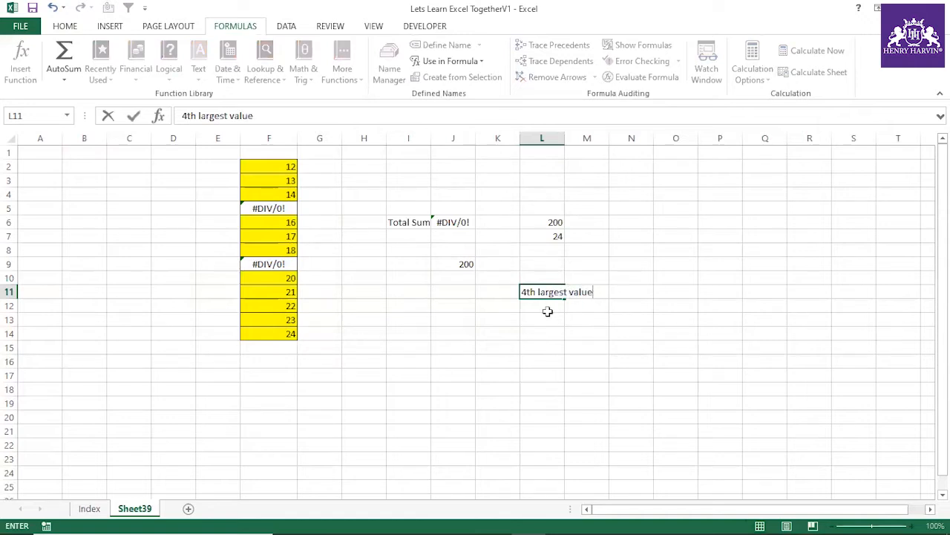
# Step: Enter =AGGREGATE(14,6,F2:F14,4) in L13 to return the fourth largest value while ignoring errors
pyautogui.click(547, 320)
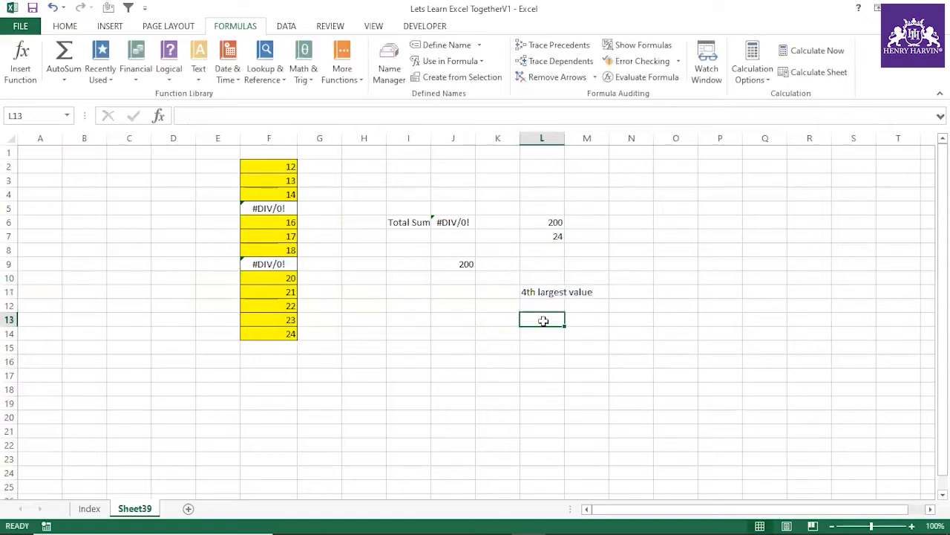
pyautogui.write('=aggre')
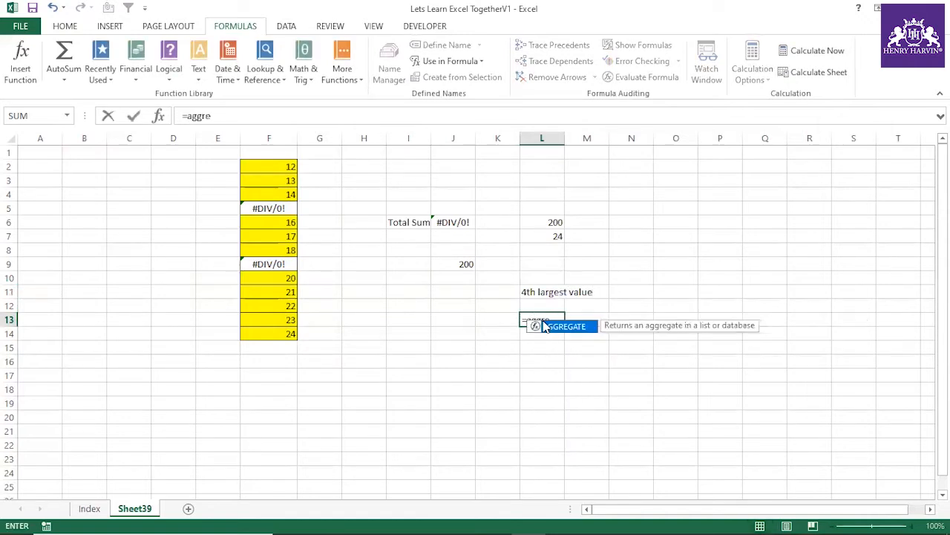
pyautogui.doubleClick(543, 323)
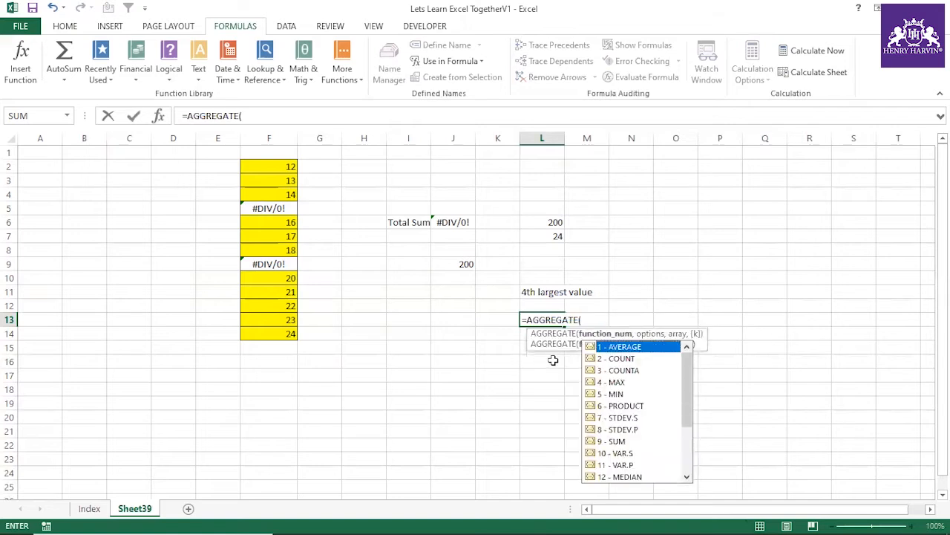
pyautogui.moveTo(683, 407); pyautogui.dragTo(683, 426)
pyautogui.click(631, 453)
pyautogui.doubleClick(630, 454)
pyautogui.write(',')
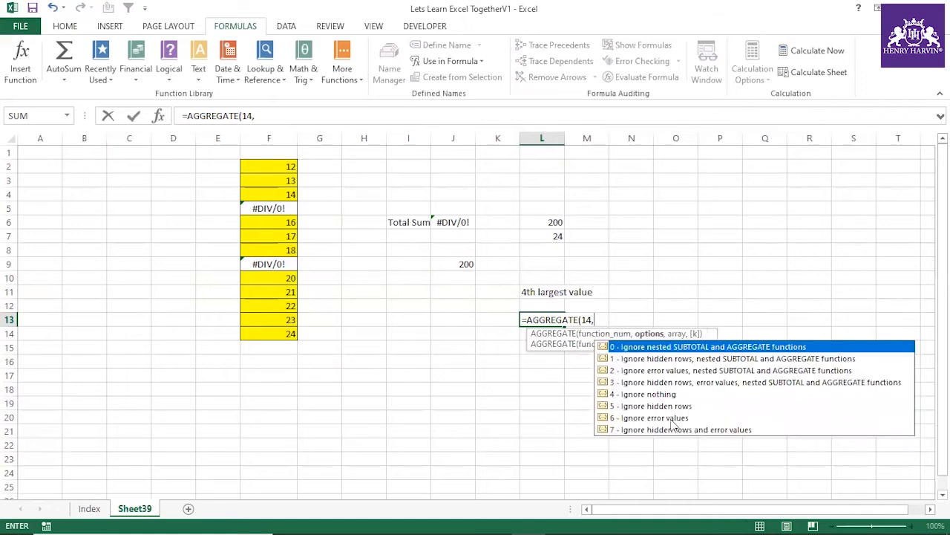
pyautogui.doubleClick(672, 418)
pyautogui.write(',')
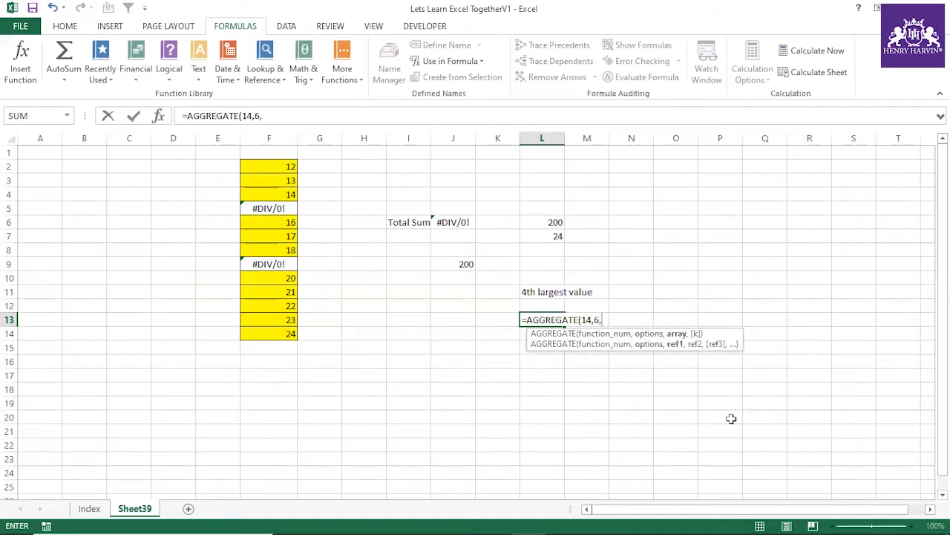
pyautogui.moveTo(276, 165); pyautogui.dragTo(287, 329)
pyautogui.write(',4')
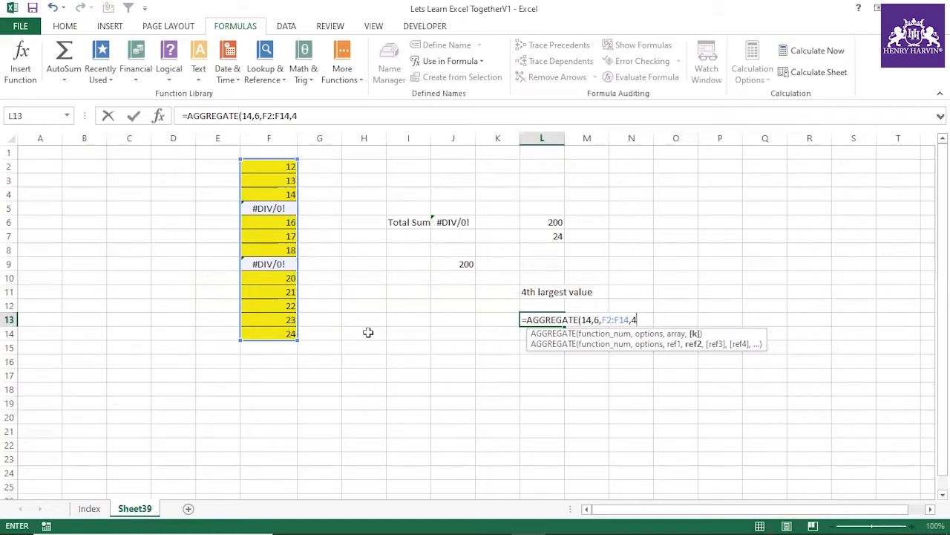
pyautogui.press('Return')
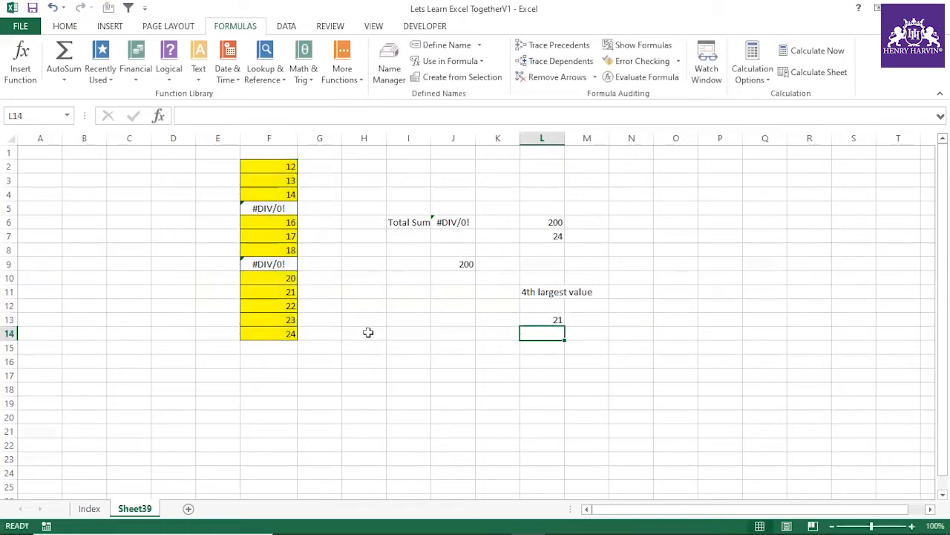
# Step: Check L13's result against F11 and enter the label "4th largest value" beside it in G11
pyautogui.click(552, 320)
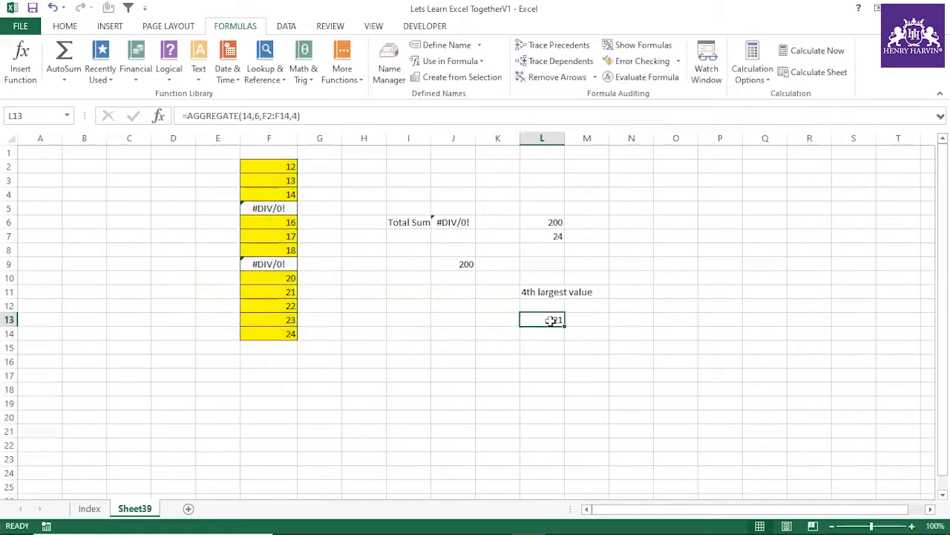
pyautogui.click(294, 292)
pyautogui.click(318, 296)
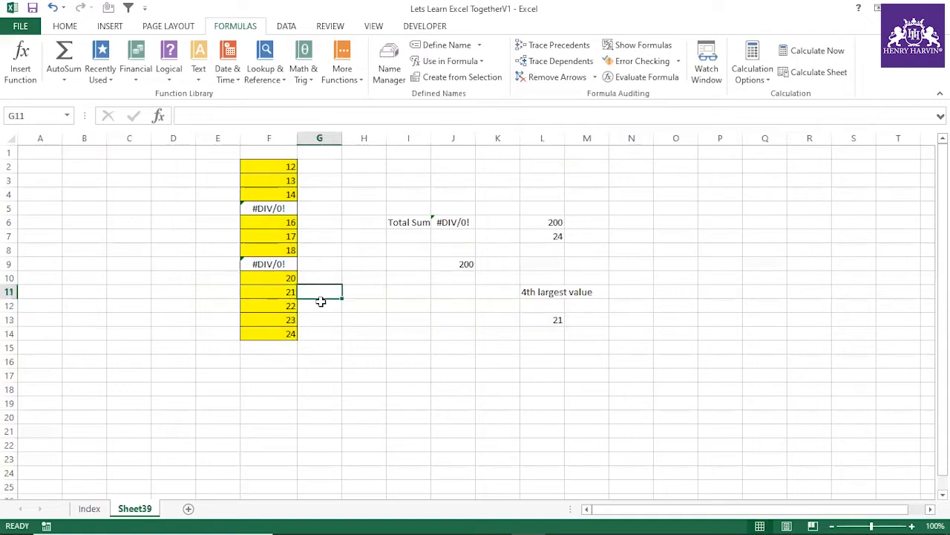
pyautogui.write('4th larg')
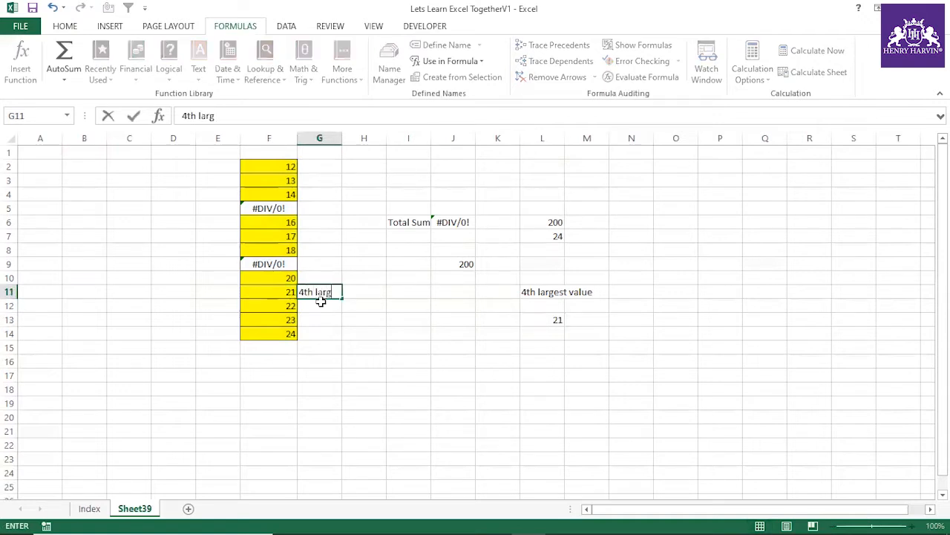
pyautogui.write('est value')
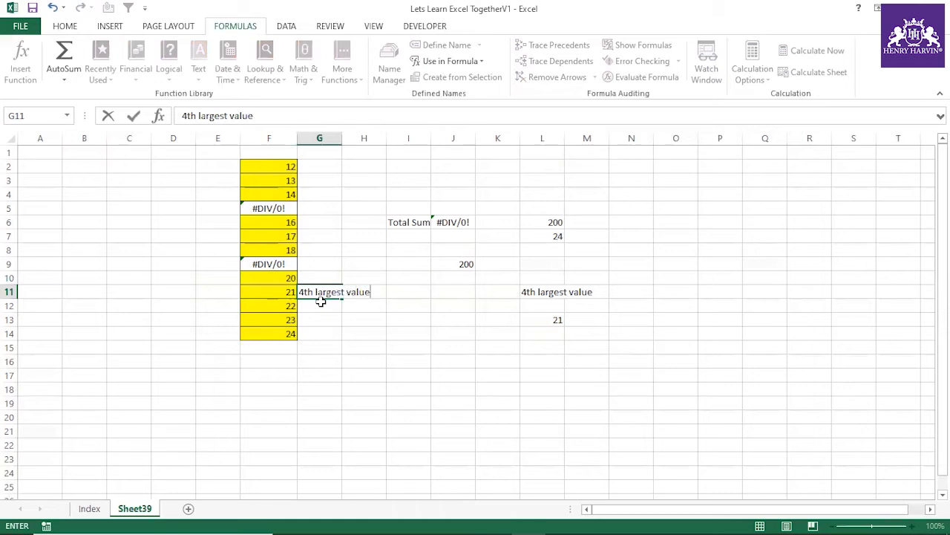
pyautogui.click(365, 332)
# Step: Step through G11 to G14 to check the ranking of the four largest values in column F
pyautogui.click(331, 293)
pyautogui.click(309, 306)
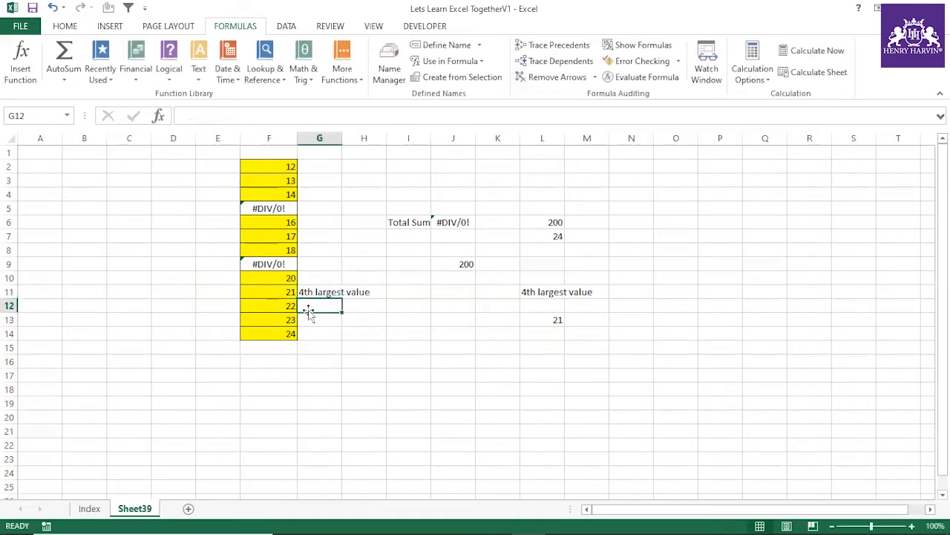
pyautogui.click(307, 321)
pyautogui.click(311, 332)
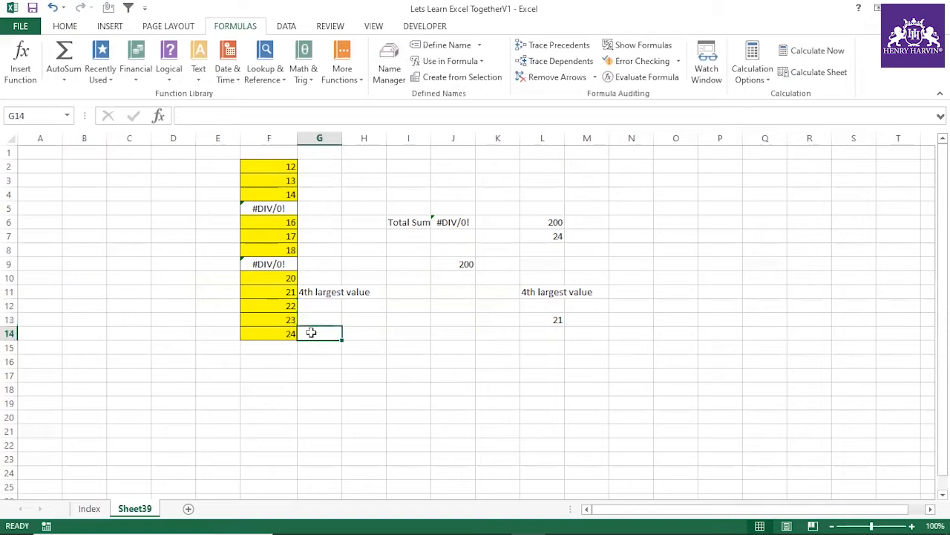
# Step: Set the k argument of L13's AGGREGATE formula to 2 and compare the result with F13
pyautogui.click(553, 321)
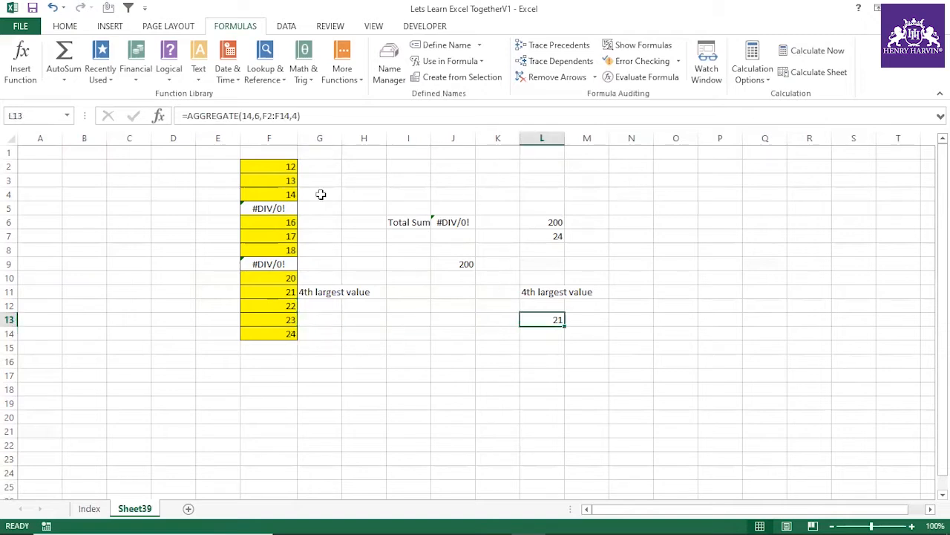
pyautogui.click(301, 115)
pyautogui.press('BackSpace')
pyautogui.write('2')
pyautogui.press('Return')
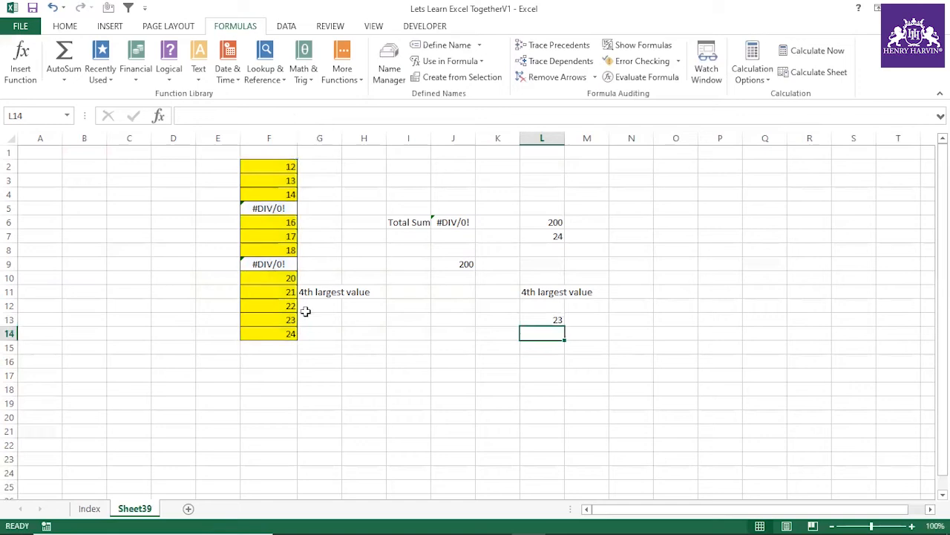
pyautogui.click(279, 320)
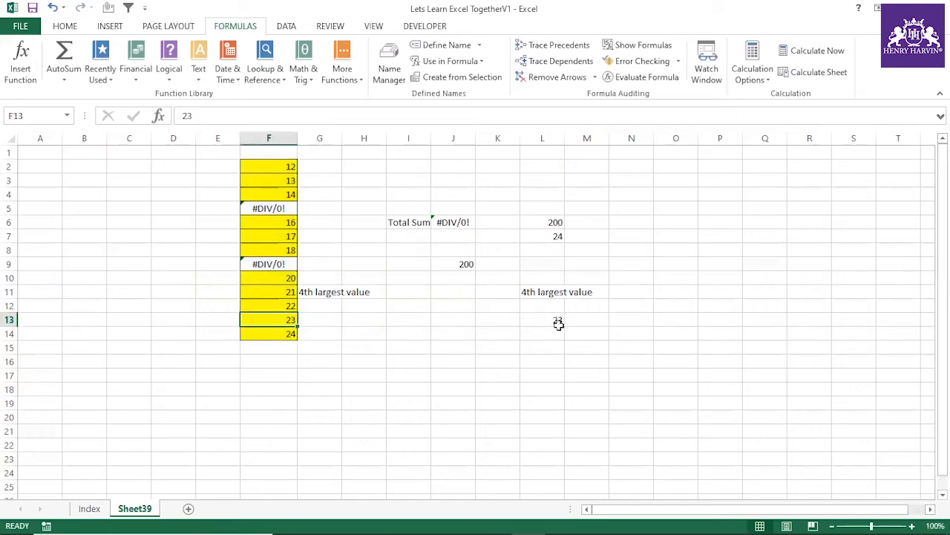
pyautogui.click(545, 291)
# Step: Review the functions available for the function_num argument of L13's AGGREGATE formula, then leave the formula as it was
pyautogui.click(547, 319)
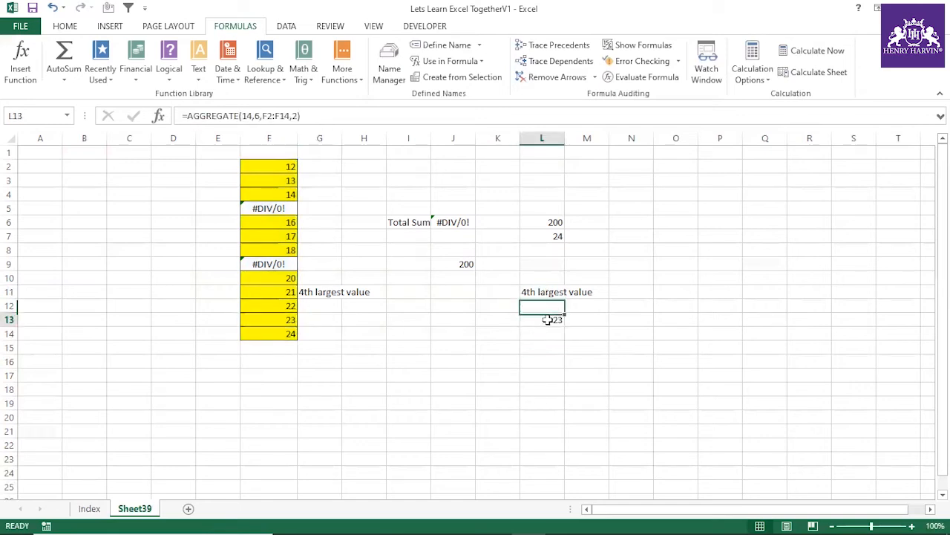
pyautogui.click(253, 115)
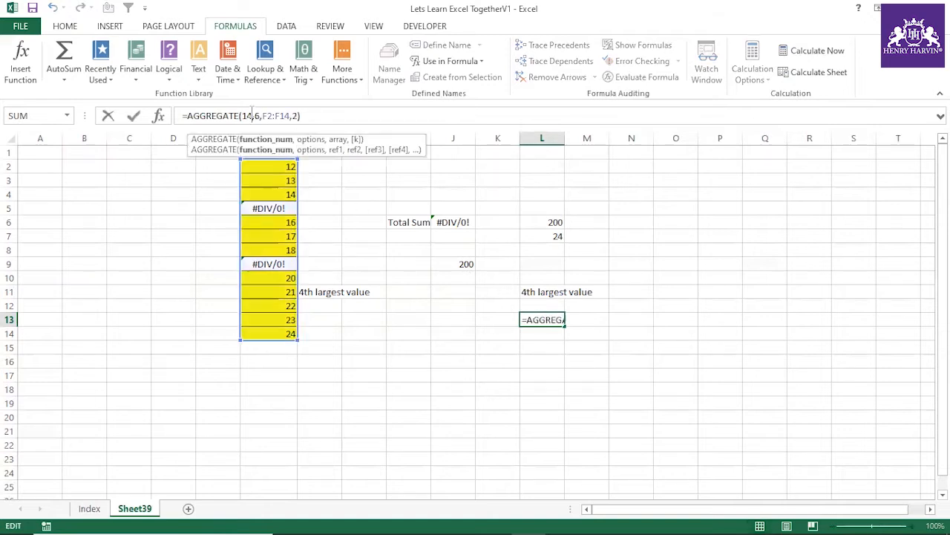
pyautogui.press('BackSpace')
pyautogui.press('BackSpace')
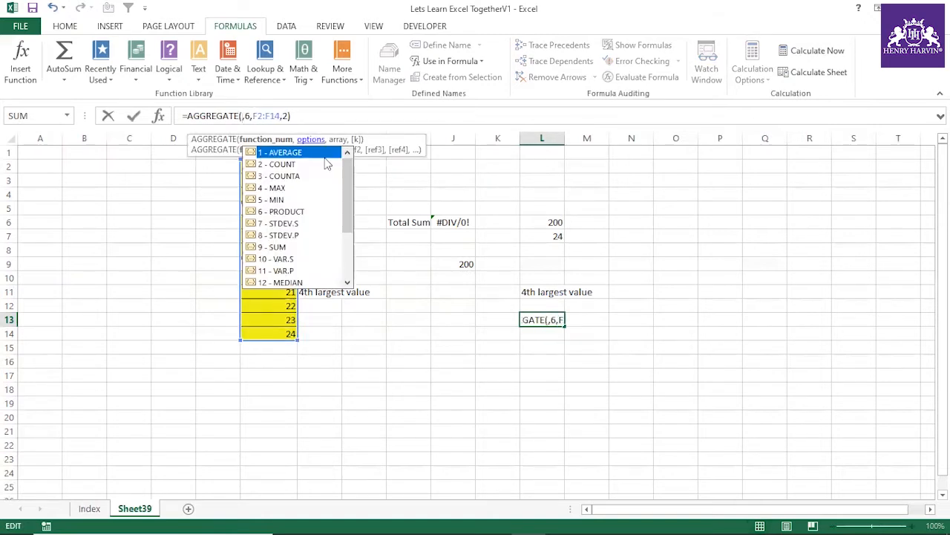
pyautogui.scroll(-3, 349, 181)
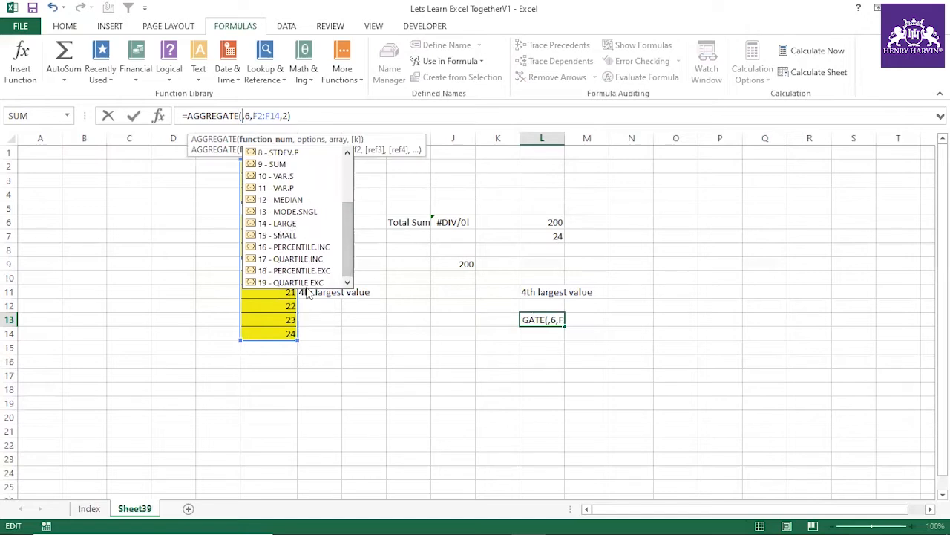
pyautogui.moveTo(347, 222); pyautogui.dragTo(348, 190)
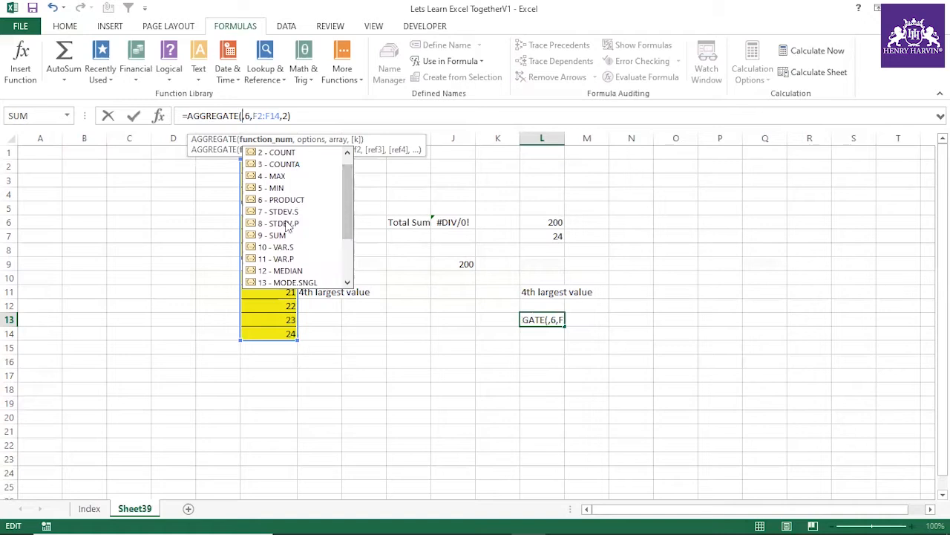
pyautogui.press('Escape')
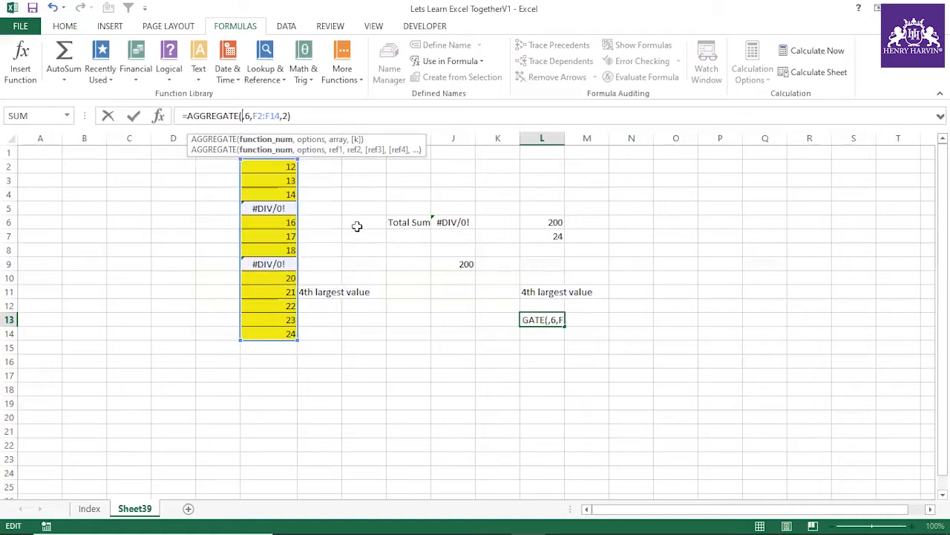
pyautogui.click(486, 335)
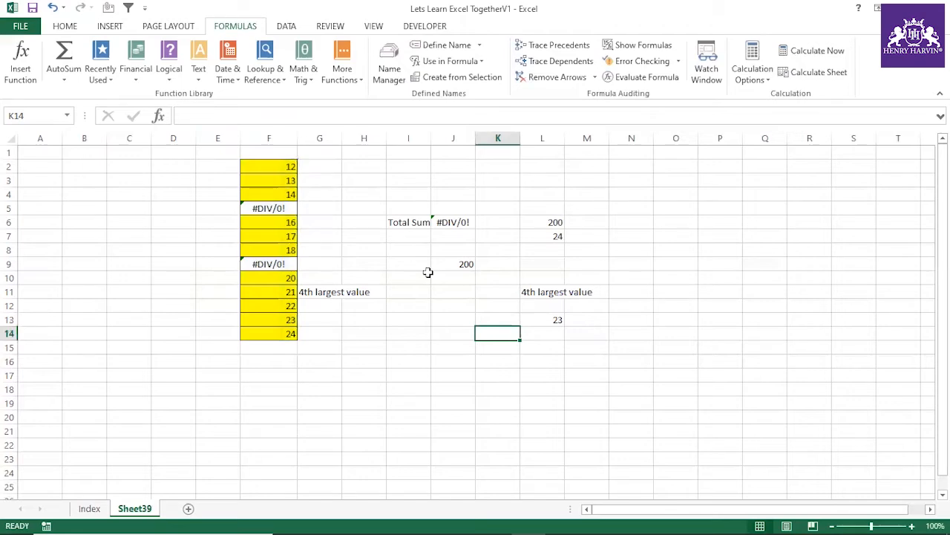
# Step: Review the exercise list on the Index sheet and pick out "Top large highest values average" in K88
pyautogui.click(89, 508)
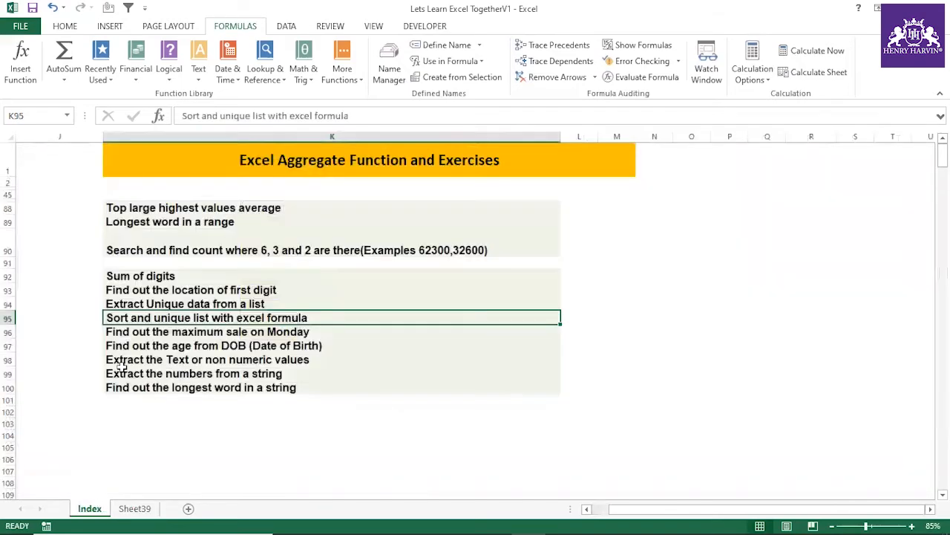
pyautogui.click(413, 400)
pyautogui.moveTo(182, 207); pyautogui.dragTo(229, 386)
pyautogui.moveTo(182, 211); pyautogui.dragTo(181, 209)
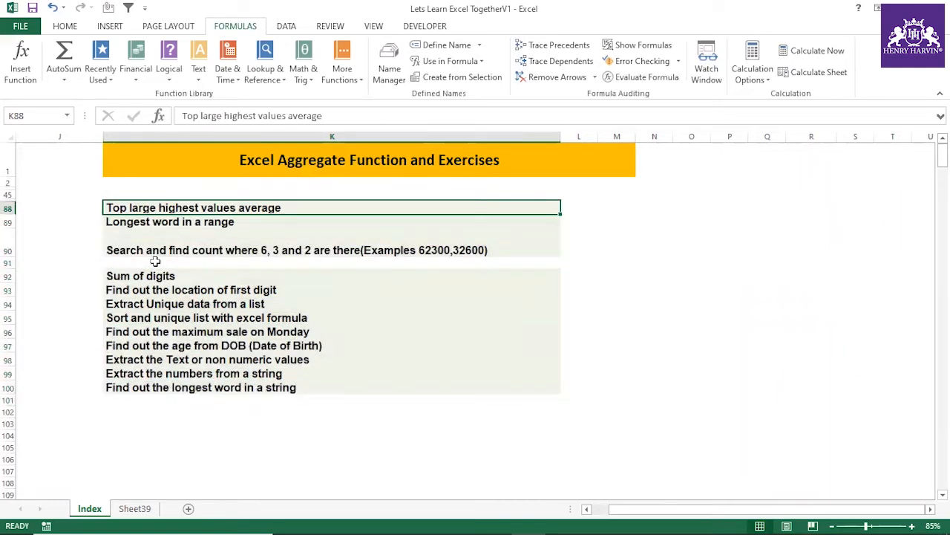
# Step: Add a new worksheet and try to start a random-number formula in E4 with =ran
pyautogui.click(189, 508)
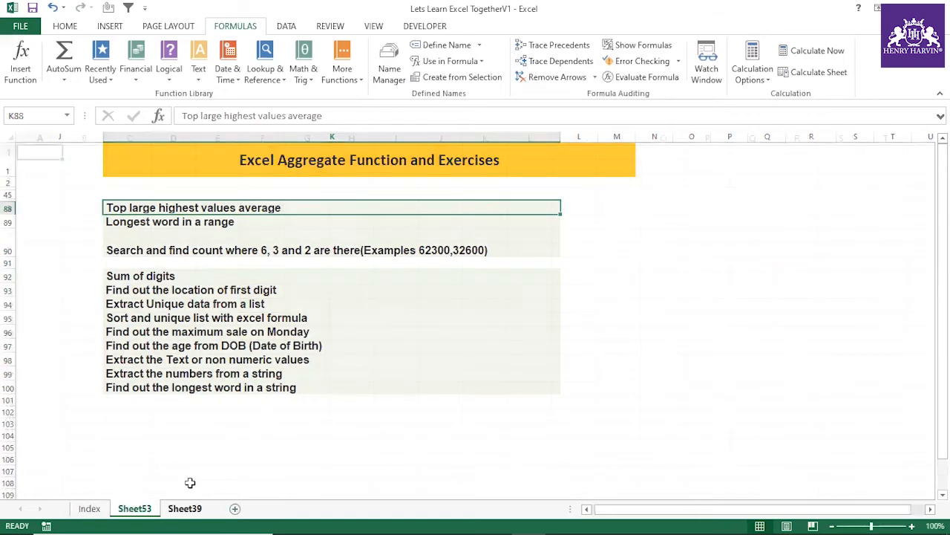
pyautogui.click(215, 195)
pyautogui.write('=')
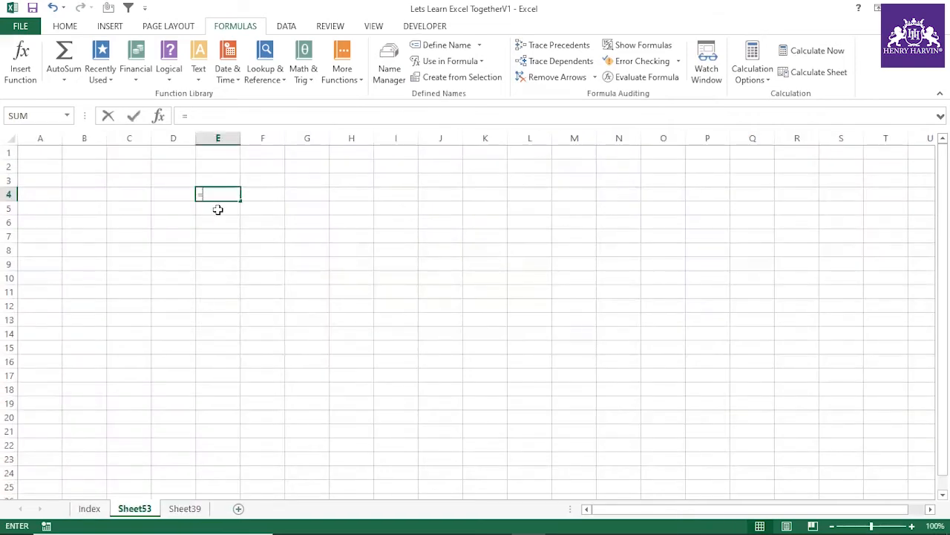
pyautogui.write('rant')
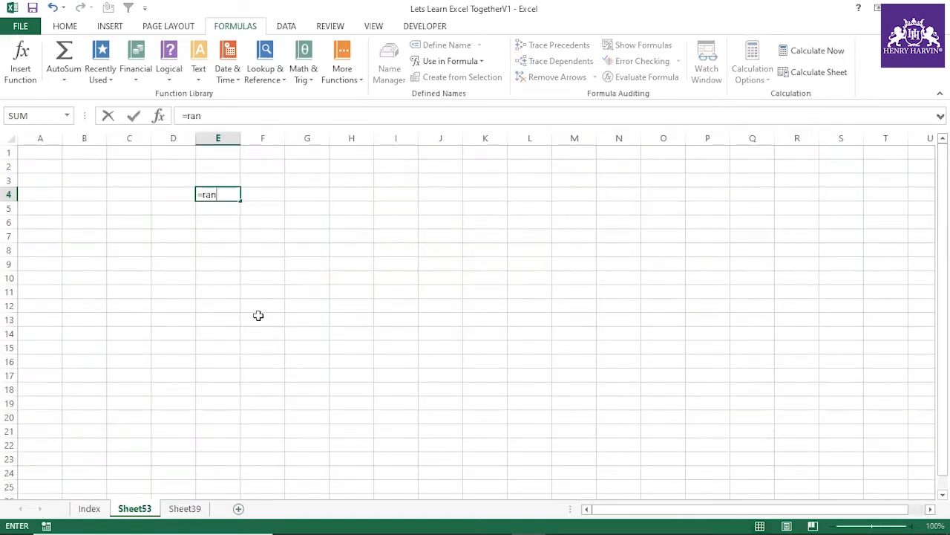
pyautogui.click(257, 318)
# Step: Copy the title "Top large highest values average" from the Index sheet into B1 of the new sheet and widen column B to fit it
pyautogui.click(93, 509)
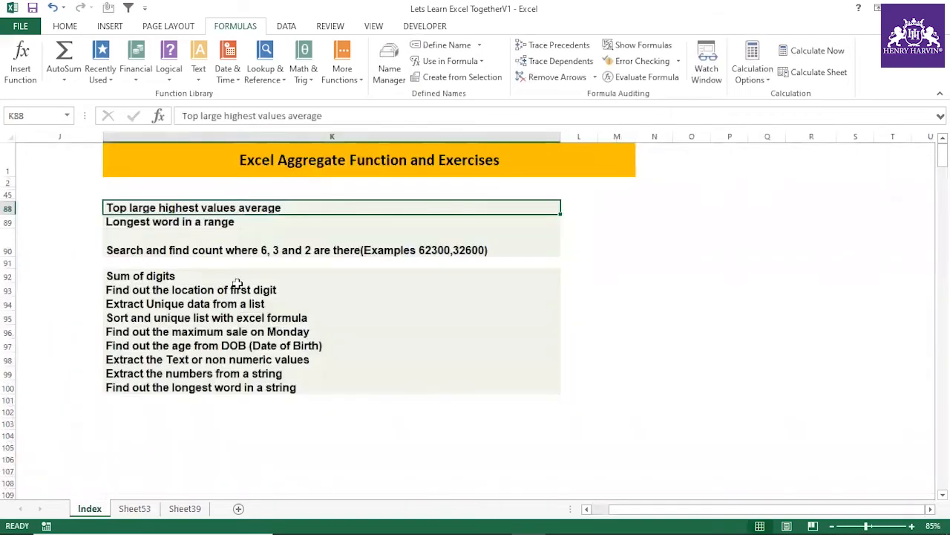
pyautogui.hotkey('ctrl', 'c')
pyautogui.click(201, 510)
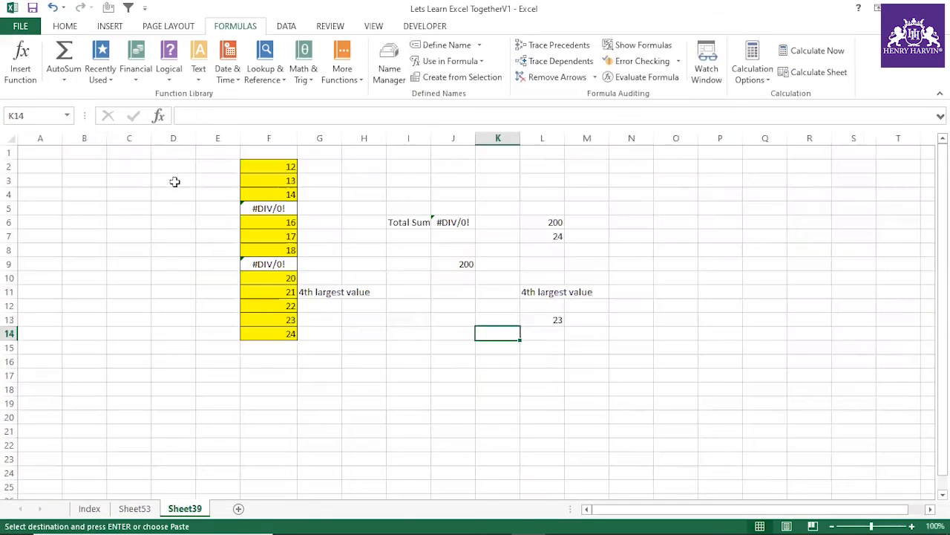
pyautogui.click(141, 508)
pyautogui.click(91, 154)
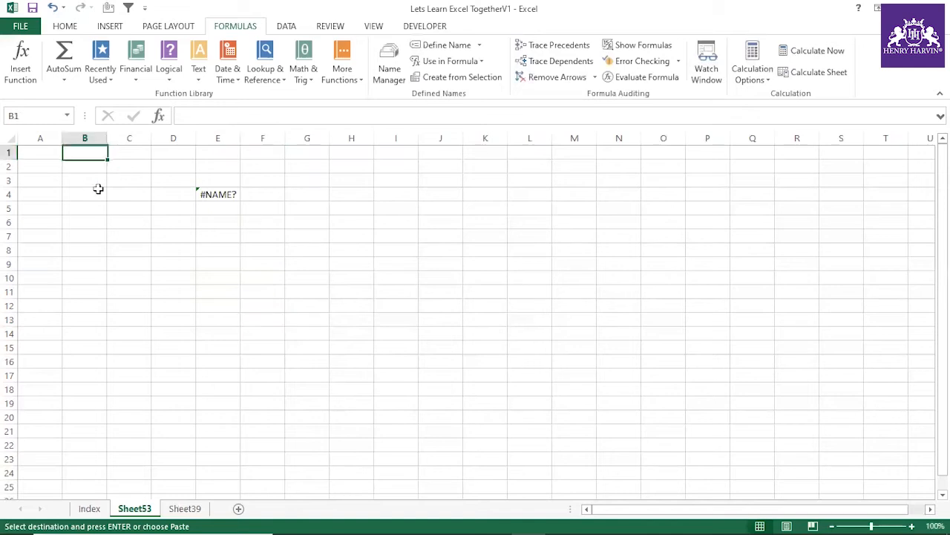
pyautogui.hotkey('ctrl', 'v')
pyautogui.moveTo(238, 139); pyautogui.dragTo(337, 138)
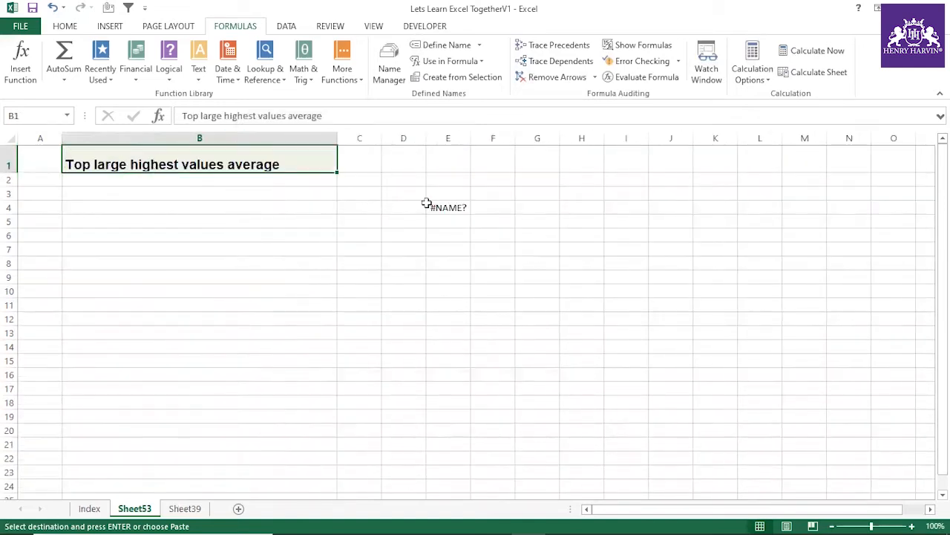
# Step: Delete the incomplete random-number formula from E4
pyautogui.click(449, 207)
pyautogui.press('Delete')
pyautogui.click(378, 260)
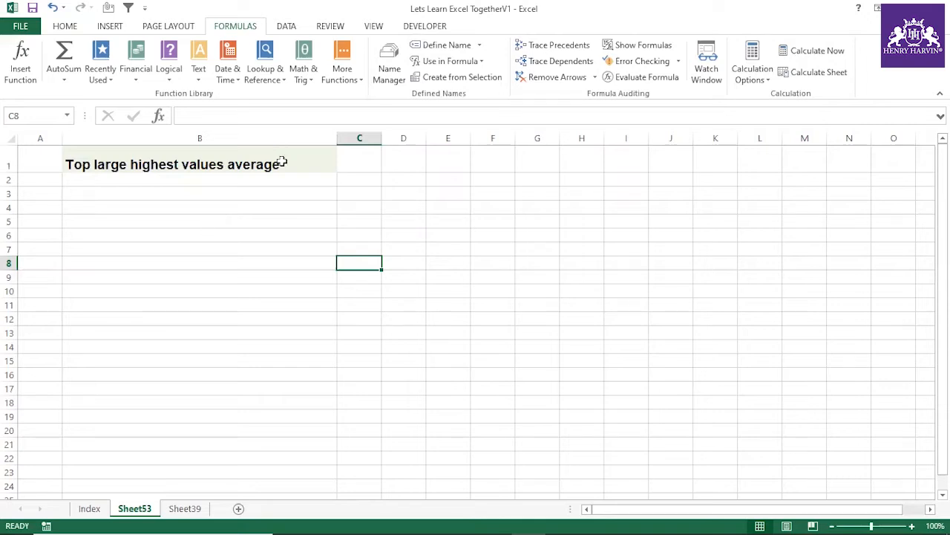
# Step: Enter =RANDBETWEEN(12,300) in B4 to generate a random sample number
pyautogui.click(262, 208)
pyautogui.write('=rand')
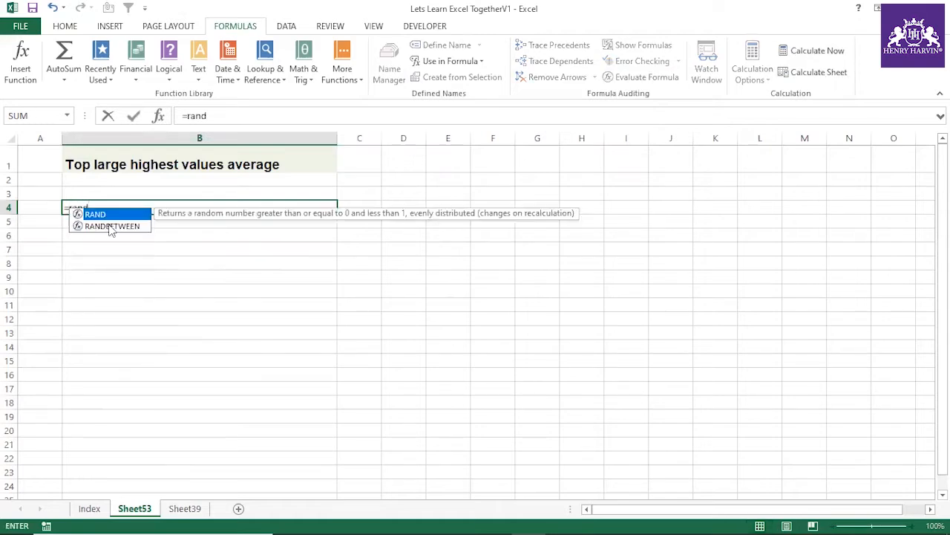
pyautogui.doubleClick(119, 226)
pyautogui.write('12,300)')
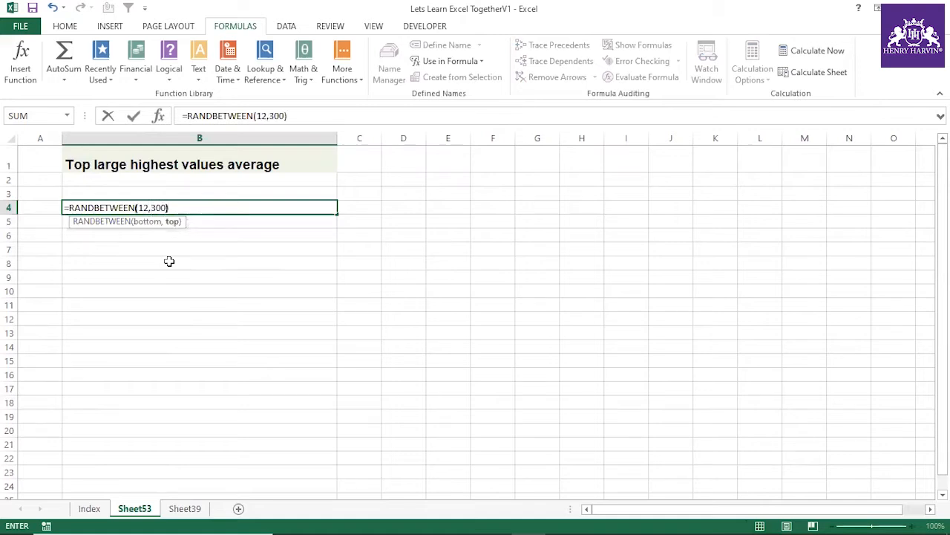
pyautogui.press('Return')
# Step: Fill B4's random-number formula down to B33 and replace the formulas with their static values
pyautogui.click(327, 208)
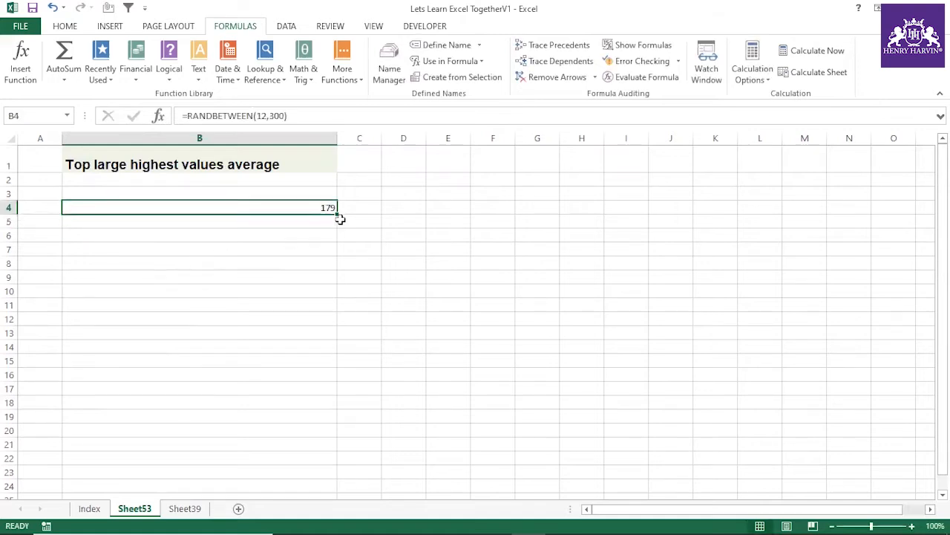
pyautogui.moveTo(337, 214); pyautogui.dragTo(337, 479)
pyautogui.scroll(3, 396, 389)
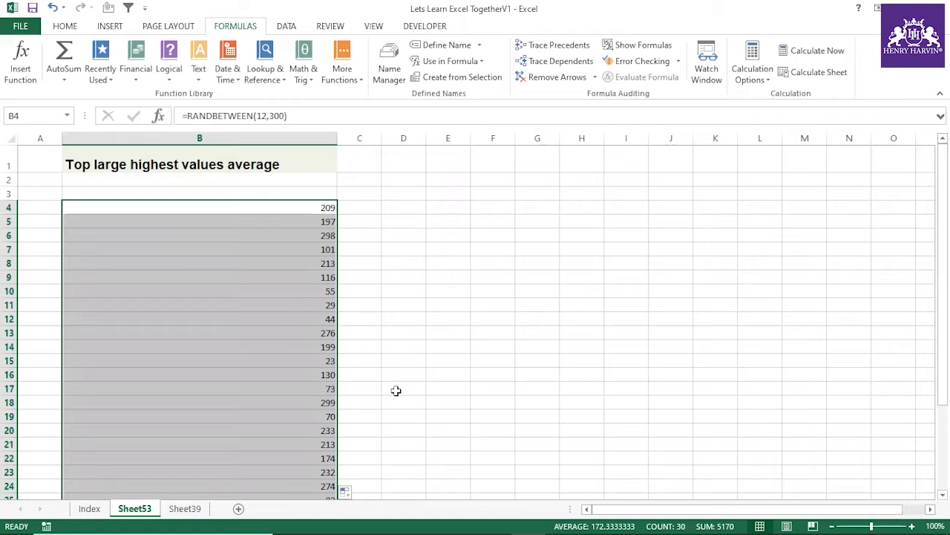
pyautogui.hotkey('ctrl', 'c')
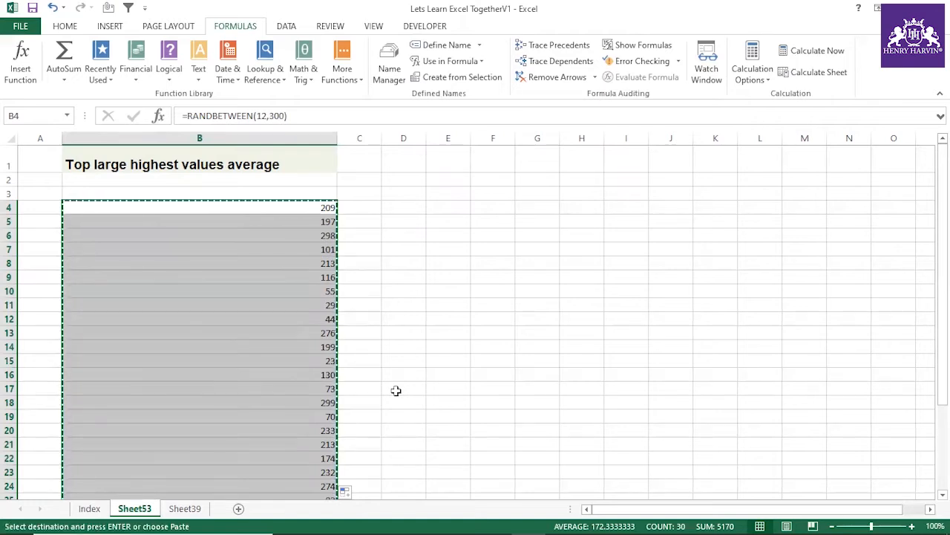
pyautogui.hotkey('ctrl', 'alt', 'v')
pyautogui.press('v')
pyautogui.press('Return')
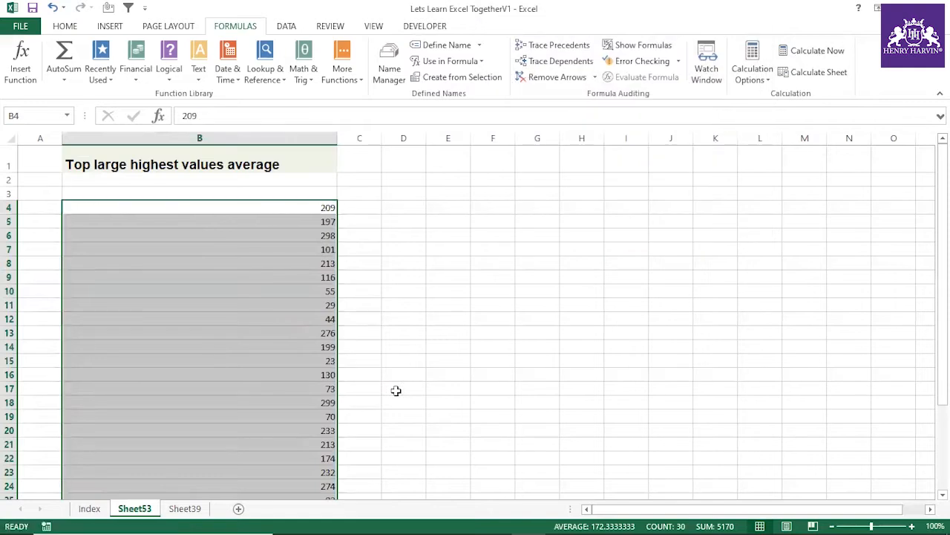
# Step: Look over the sample numbers in column B, checking individual cells between B4 and B9
pyautogui.click(375, 307)
pyautogui.moveTo(336, 139); pyautogui.dragTo(314, 430)
pyautogui.click(275, 278)
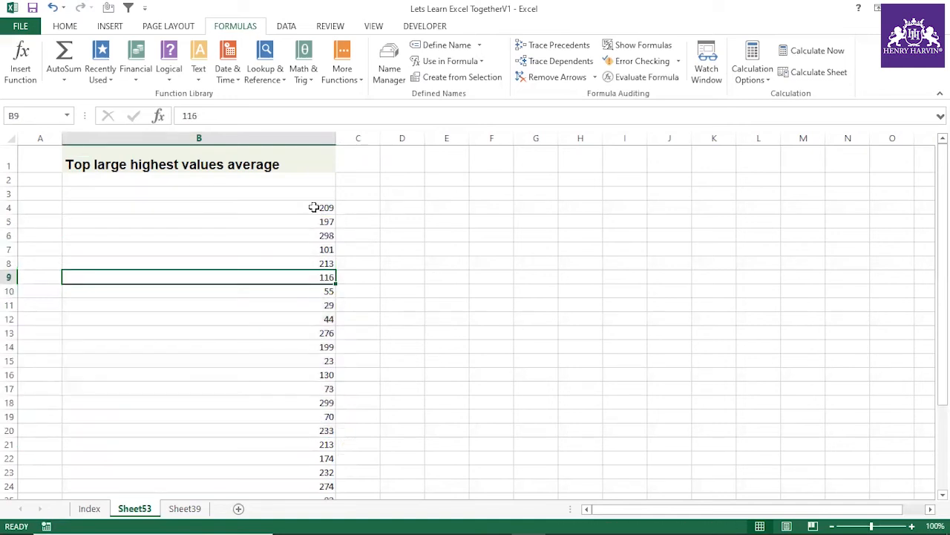
pyautogui.click(314, 207)
pyautogui.click(312, 250)
pyautogui.click(312, 209)
pyautogui.click(313, 253)
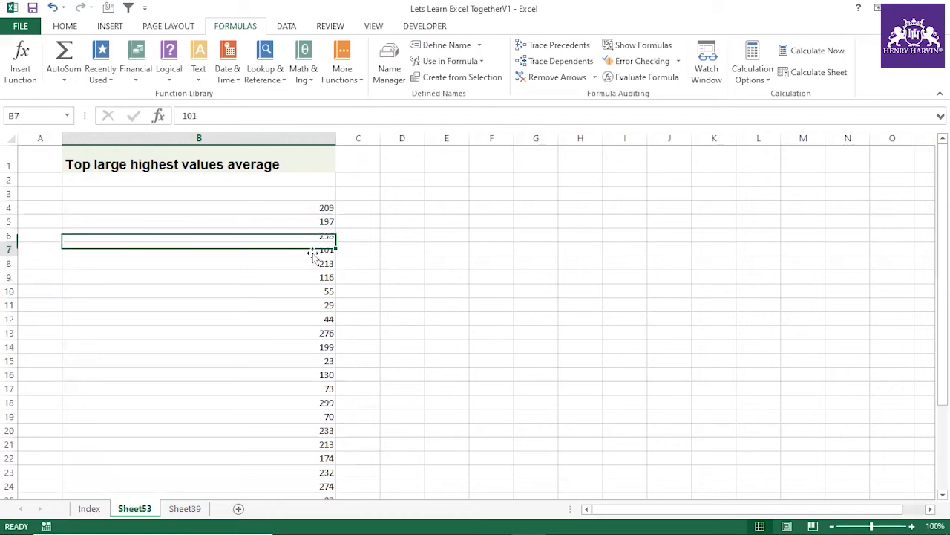
pyautogui.click(325, 206)
pyautogui.click(325, 236)
pyautogui.click(599, 249)
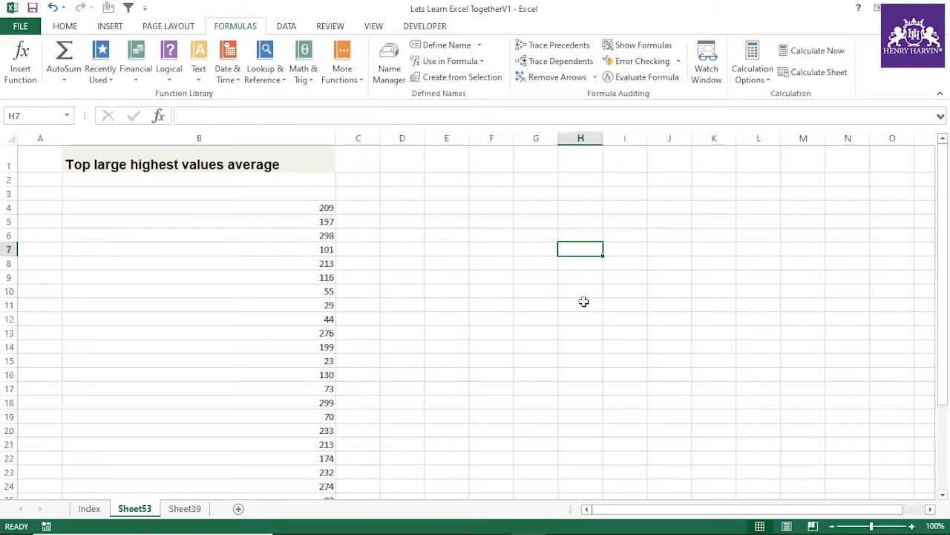
pyautogui.write('eer')
pyautogui.click(590, 358)
pyautogui.click(587, 251)
pyautogui.click(587, 266)
pyautogui.write('667')
pyautogui.click(585, 311)
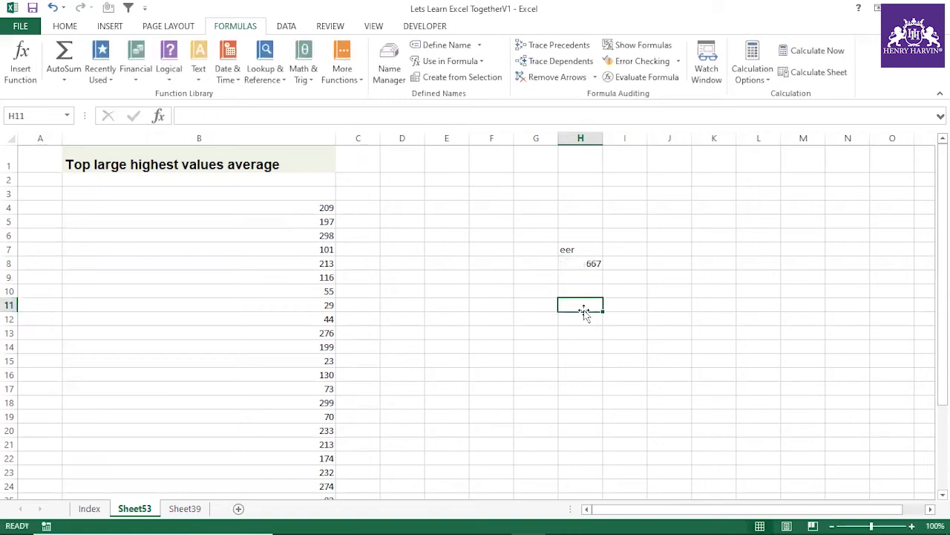
pyautogui.moveTo(580, 235); pyautogui.dragTo(581, 266)
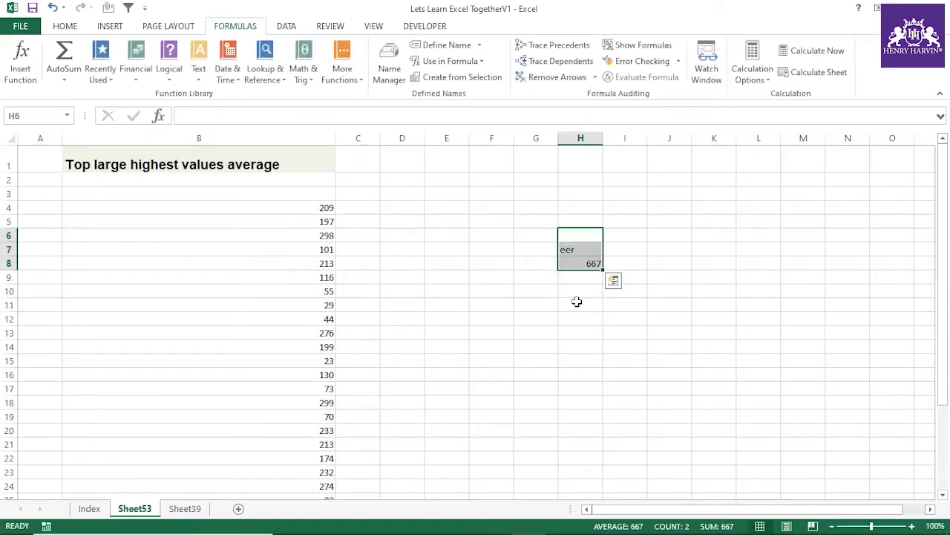
pyautogui.press('Delete')
pyautogui.click(568, 318)
pyautogui.moveTo(297, 213); pyautogui.dragTo(297, 375)
pyautogui.click(446, 277)
# Step: Change the title in B1 to "Top10 large highest values average"
pyautogui.click(191, 173)
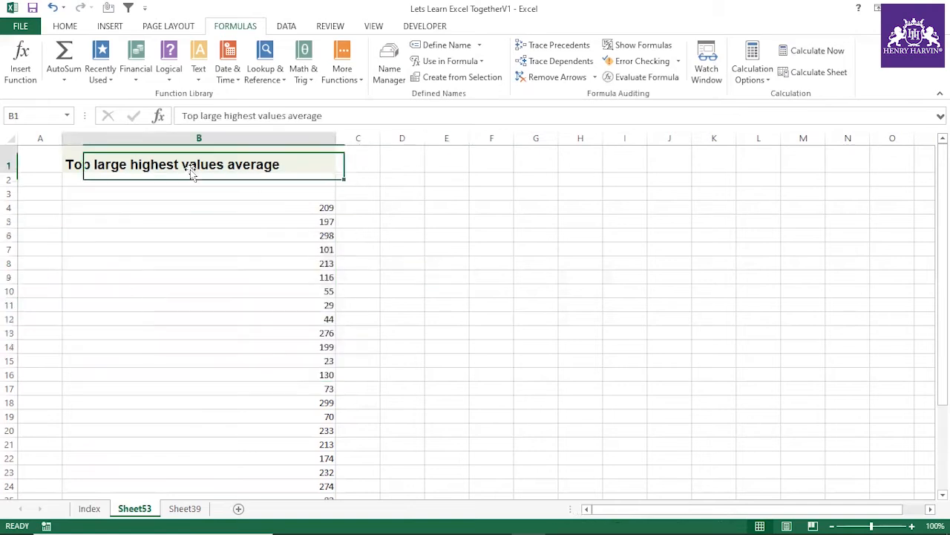
pyautogui.click(201, 116)
pyautogui.write('10')
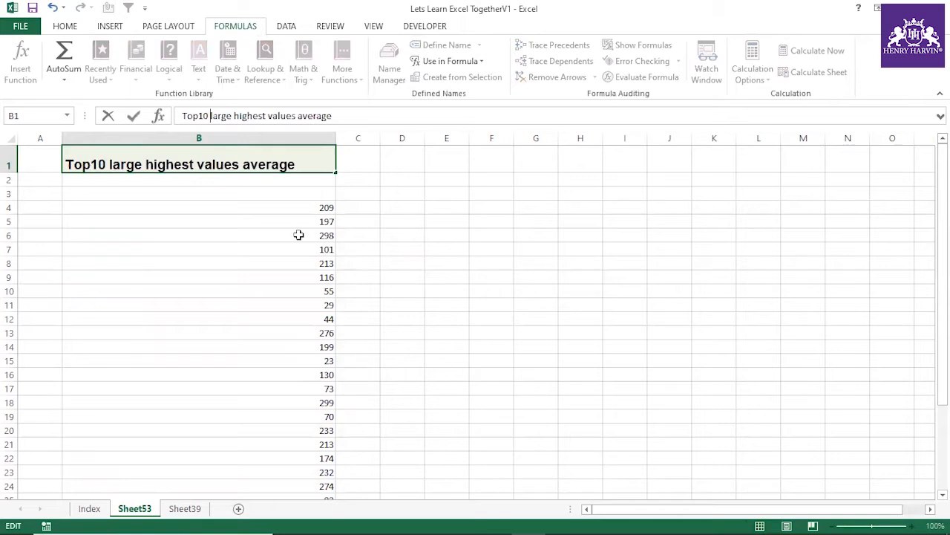
pyautogui.click(536, 250)
# Step: Start a LARGE formula in F4 with the absolute range $B$4:$B$33 as its array
pyautogui.click(478, 208)
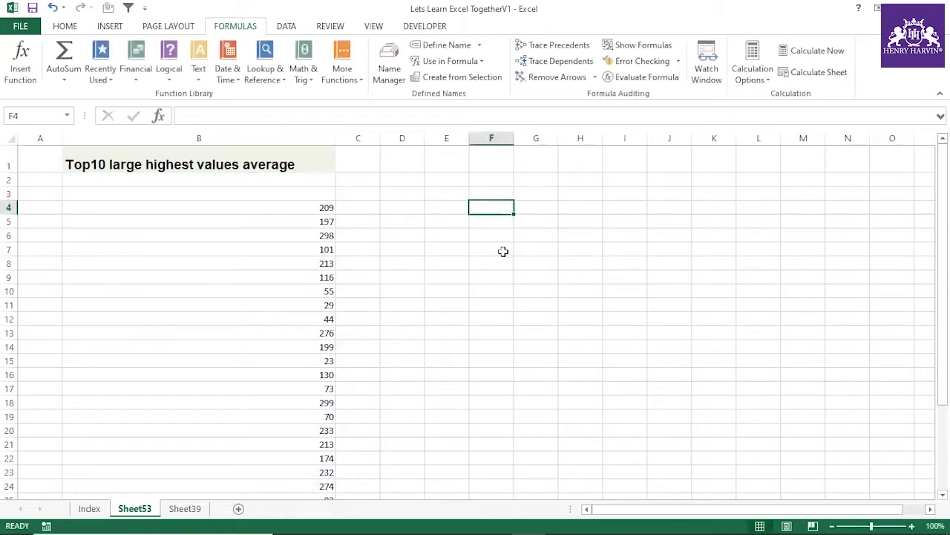
pyautogui.write('=')
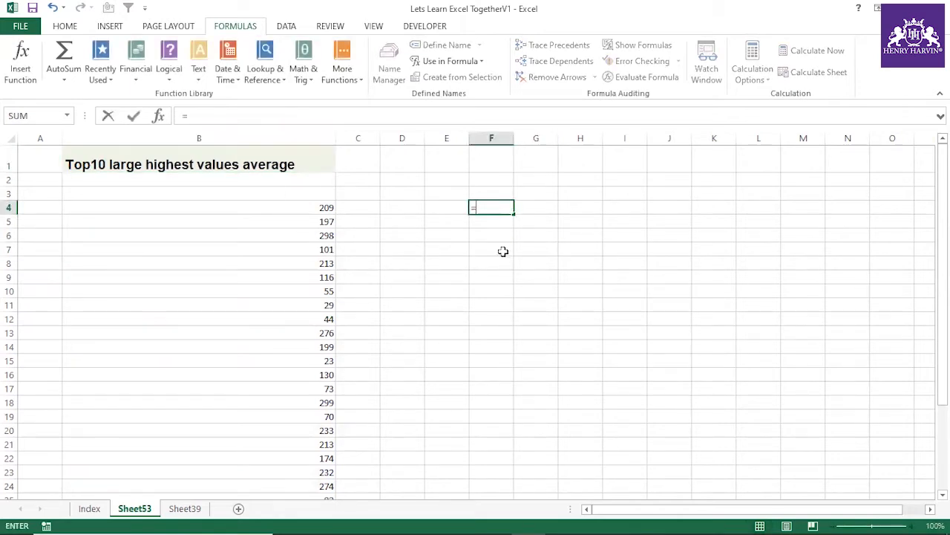
pyautogui.write('large(')
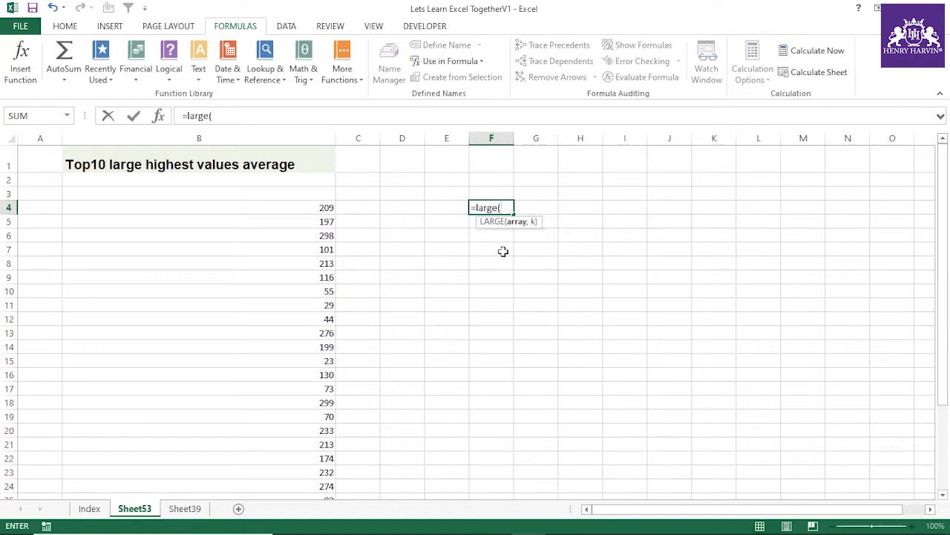
pyautogui.click(318, 209)
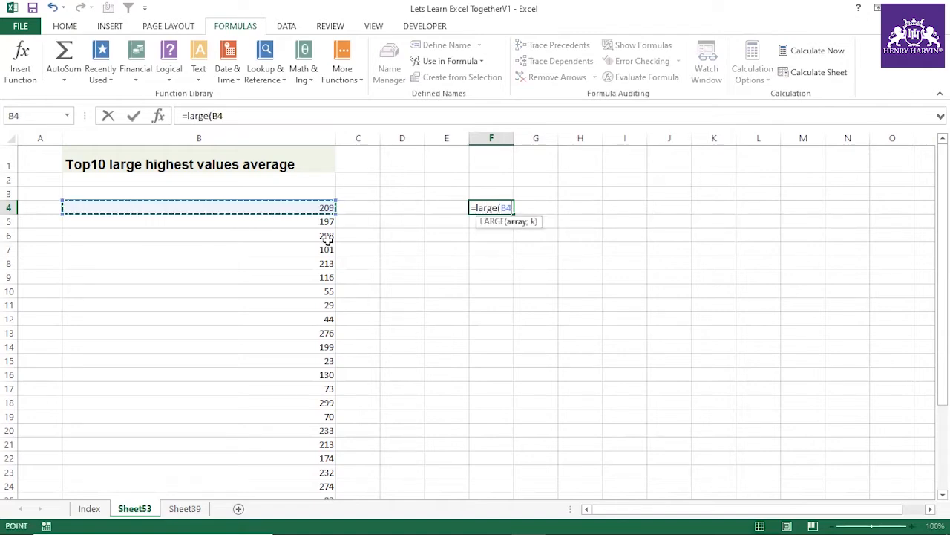
pyautogui.hotkey('ctrl', 'shift', 'Down')
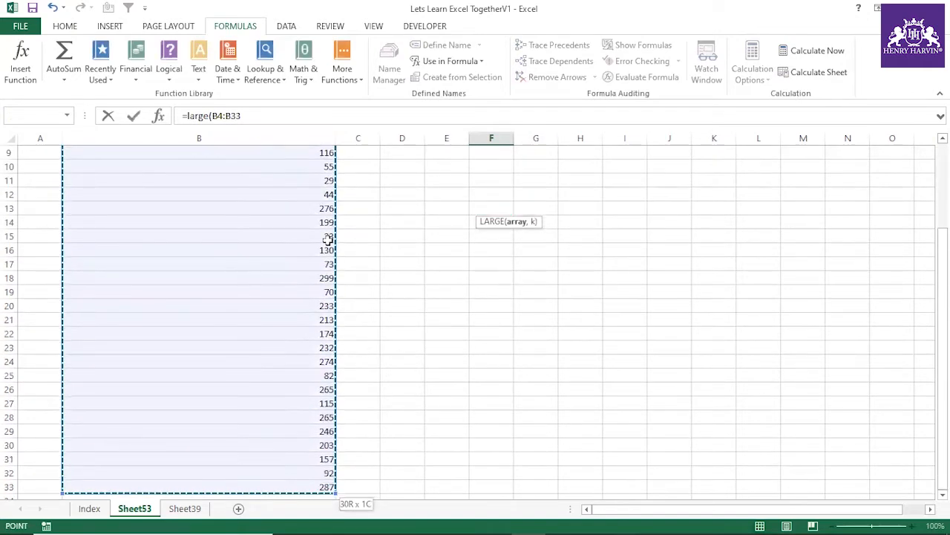
pyautogui.scroll(3, 401, 233)
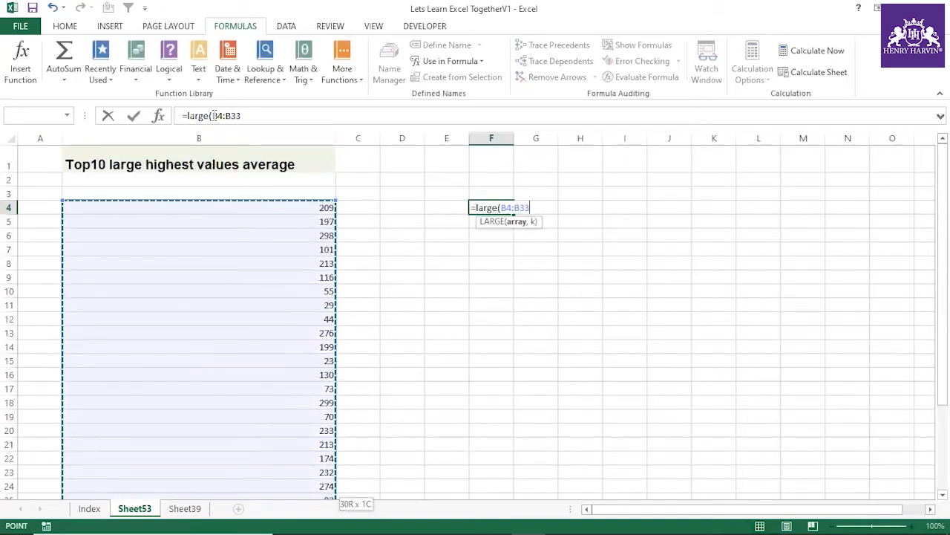
pyautogui.moveTo(212, 116); pyautogui.dragTo(281, 116)
pyautogui.press('F4')
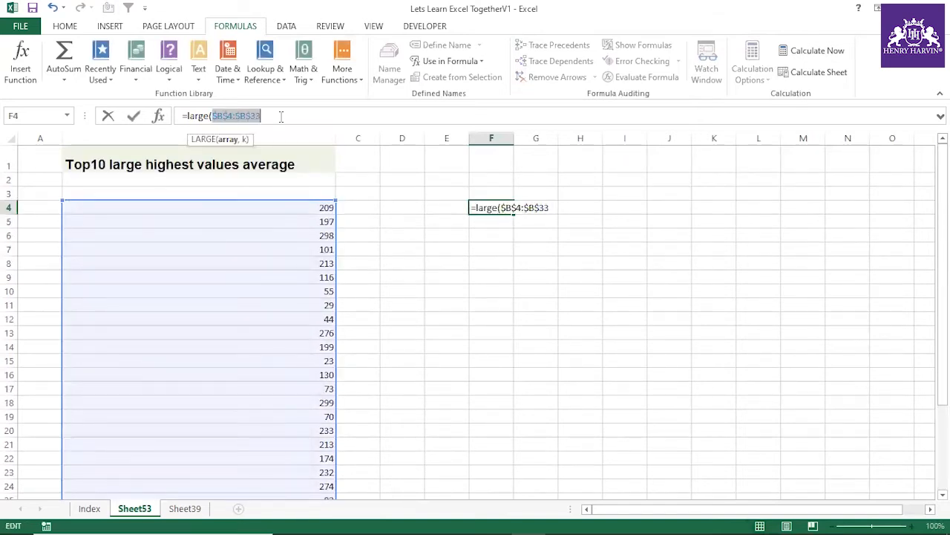
pyautogui.click(281, 116)
pyautogui.write(',')
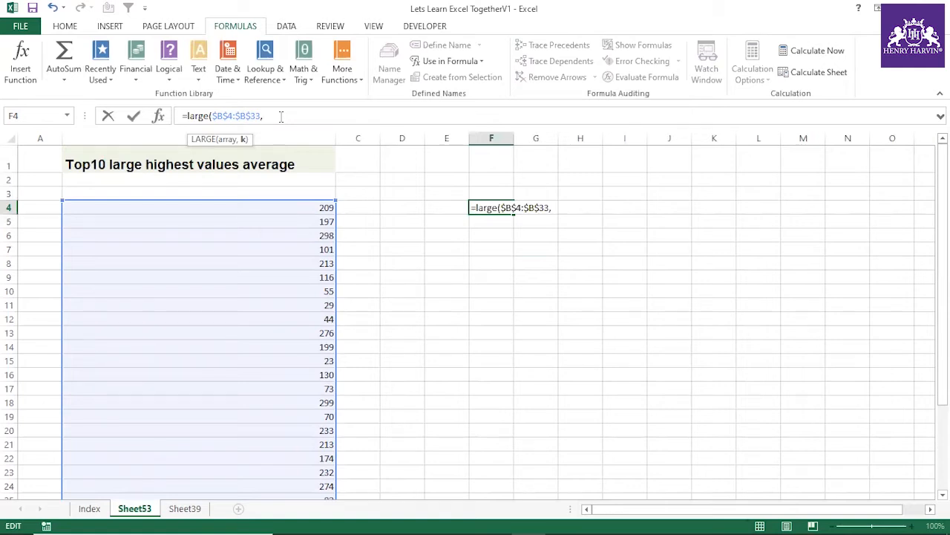
# Step: Complete F4's LARGE formula with ROW(INDIRECT("1:10")) as the k argument, accepting the proposed bracket correction
pyautogui.write('row')
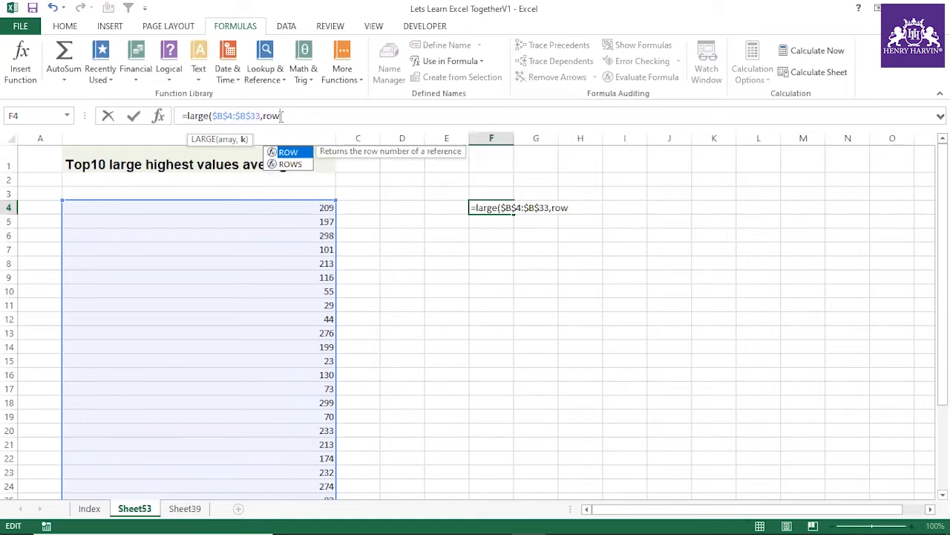
pyautogui.write('(indirect("1:')
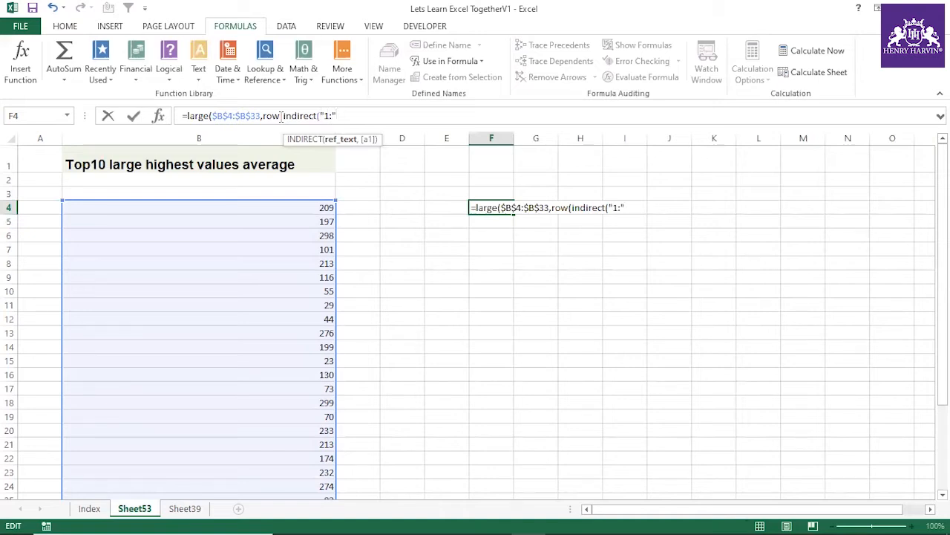
pyautogui.write('len')
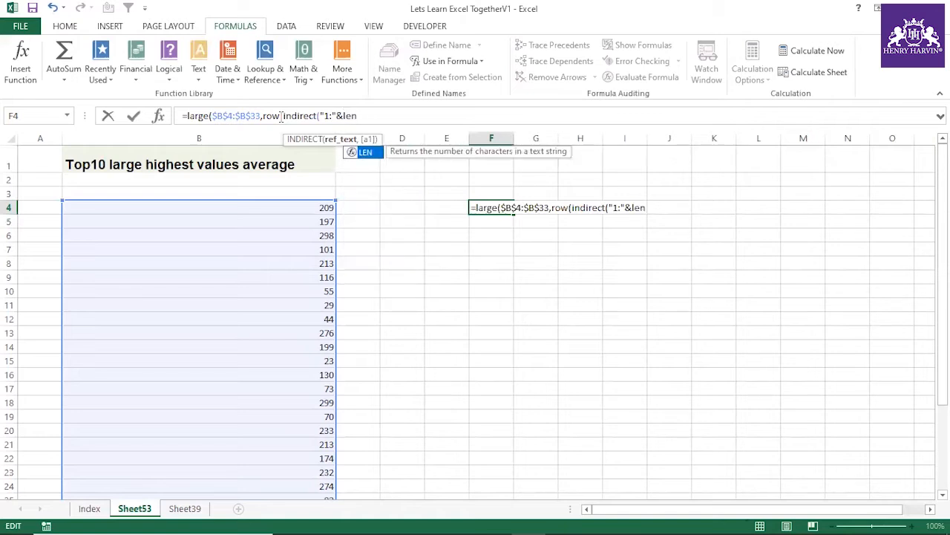
pyautogui.press('BackSpace')
pyautogui.press('BackSpace')
pyautogui.press('BackSpace')
pyautogui.press('BackSpace')
pyautogui.press('BackSpace')
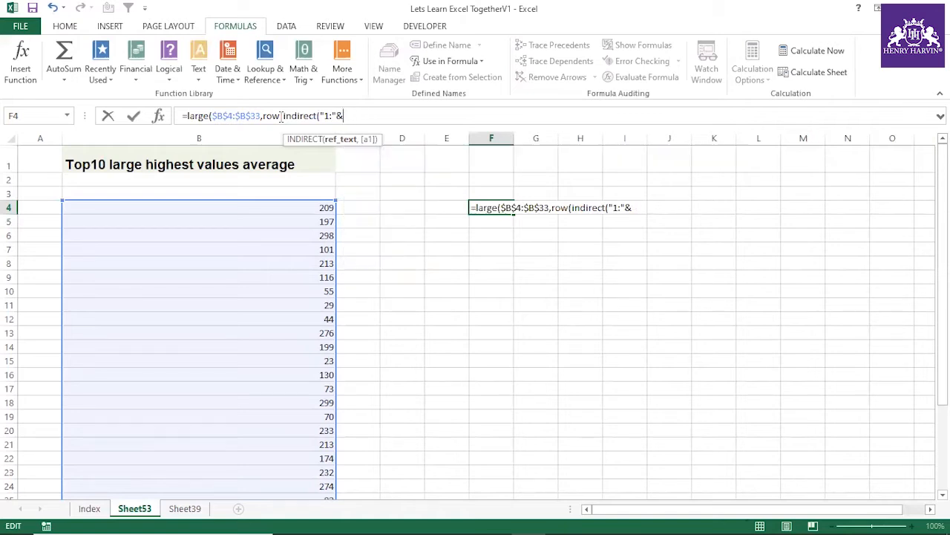
pyautogui.write('10"))')
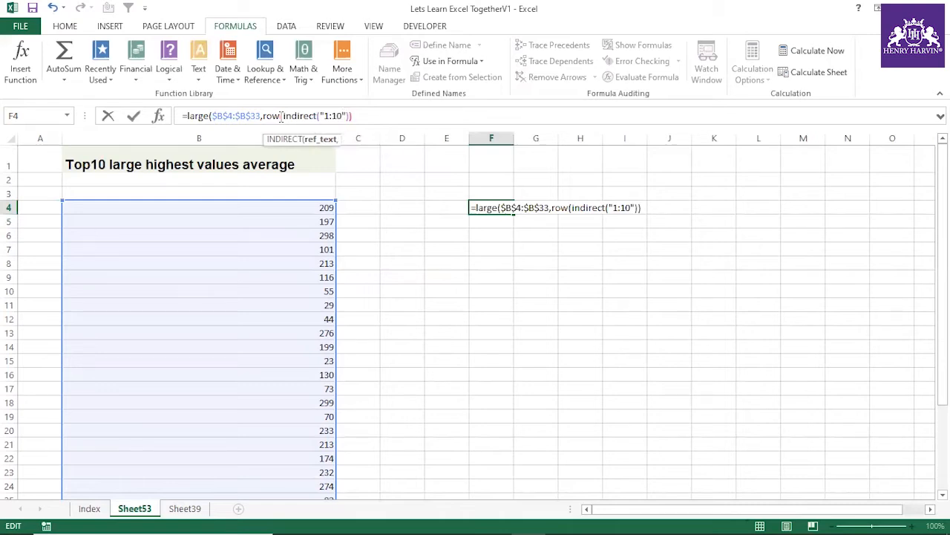
pyautogui.press('Return')
pyautogui.click(453, 320)
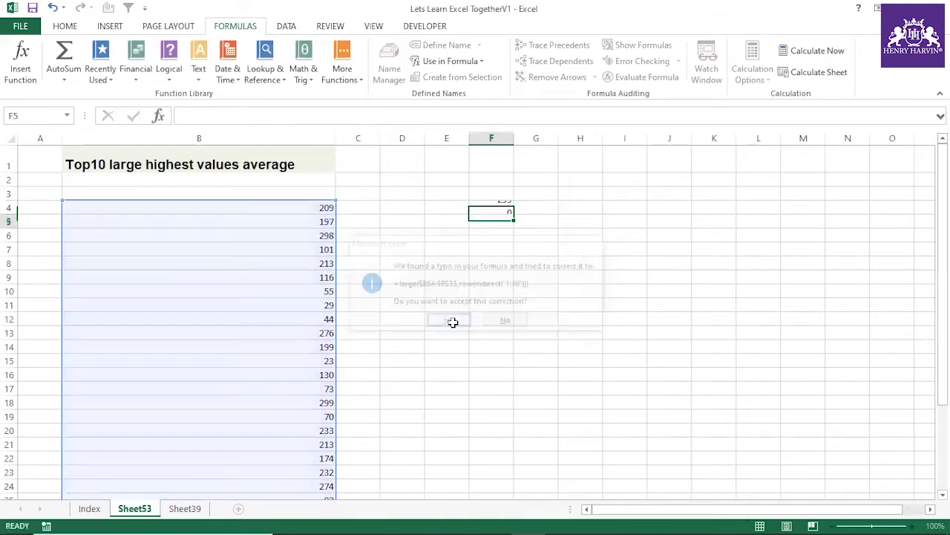
# Step: Evaluate the LARGE expression inside F4's formula to inspect its array, then discard the evaluation
pyautogui.click(504, 208)
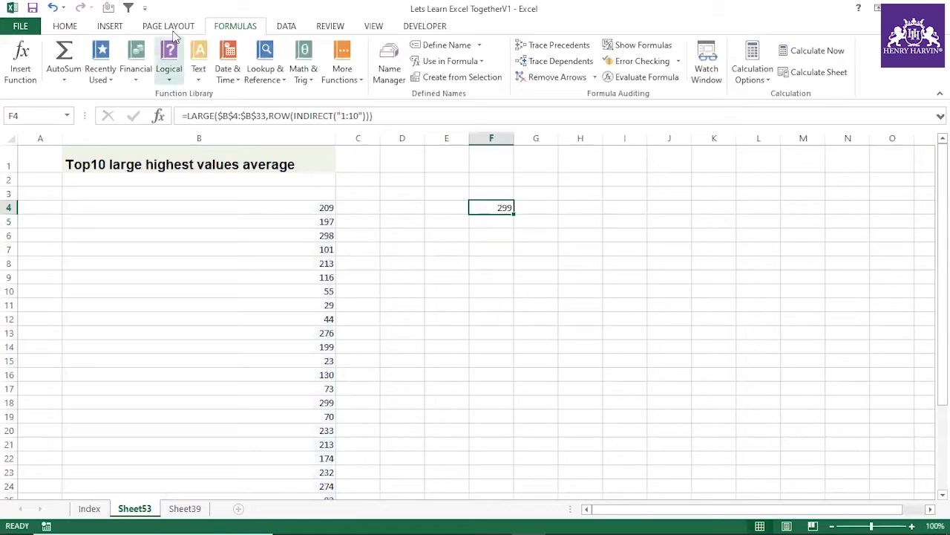
pyautogui.moveTo(187, 116); pyautogui.dragTo(380, 117)
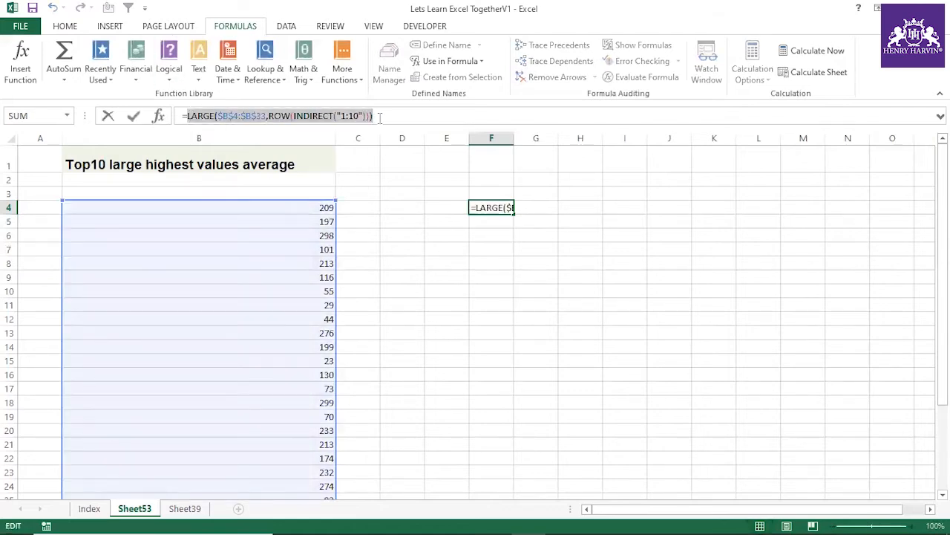
pyautogui.press('F9')
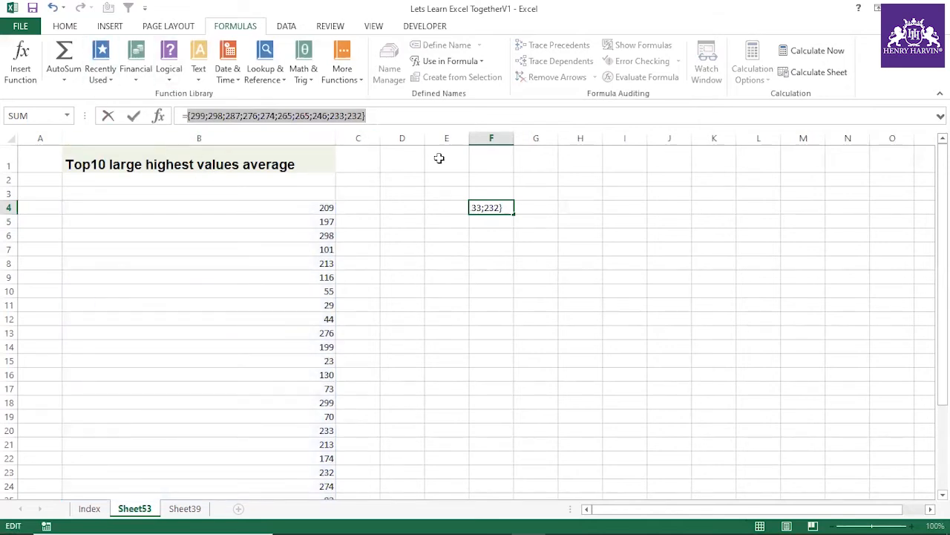
pyautogui.press('Escape')
pyautogui.click(484, 204)
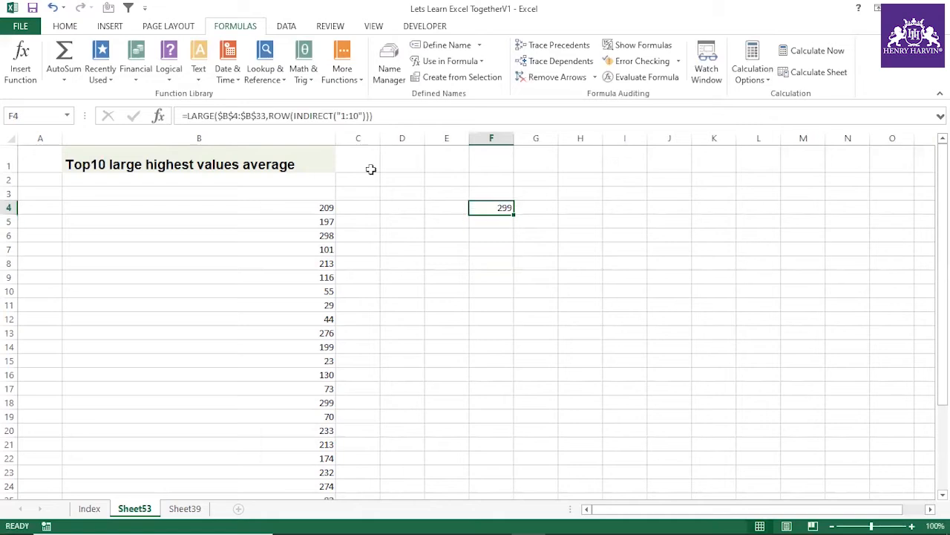
# Step: Wrap F4's LARGE formula in SUMPRODUCT, accepting the proposed bracket correction
pyautogui.click(190, 116)
pyautogui.write('sum')
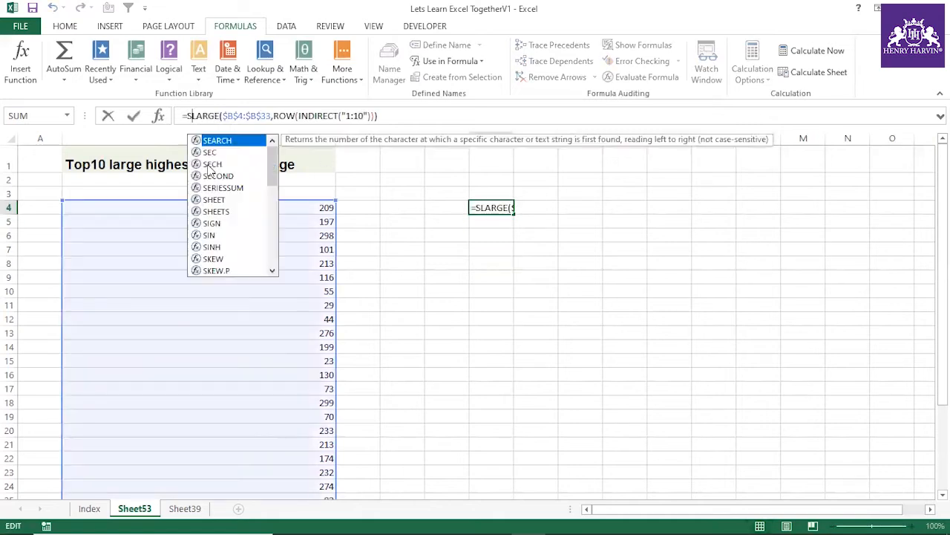
pyautogui.doubleClick(216, 177)
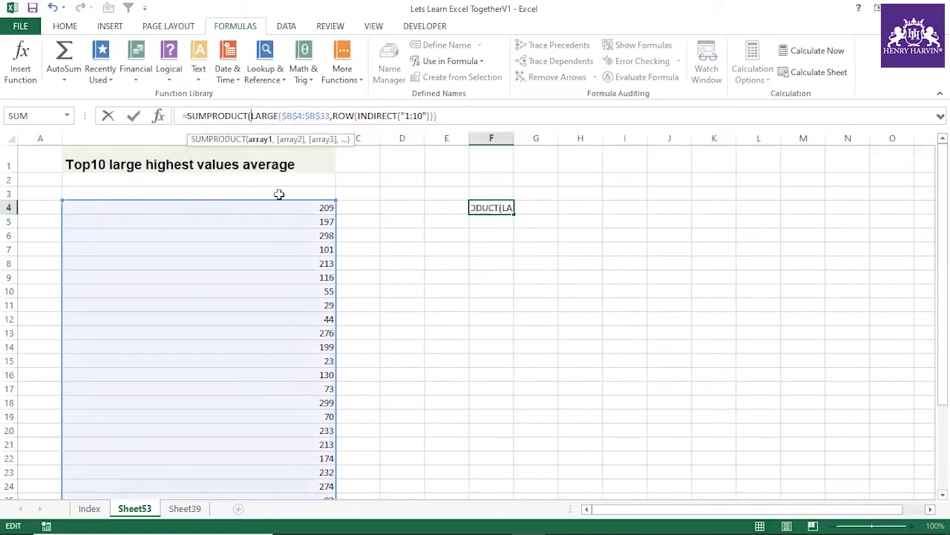
pyautogui.press('Return')
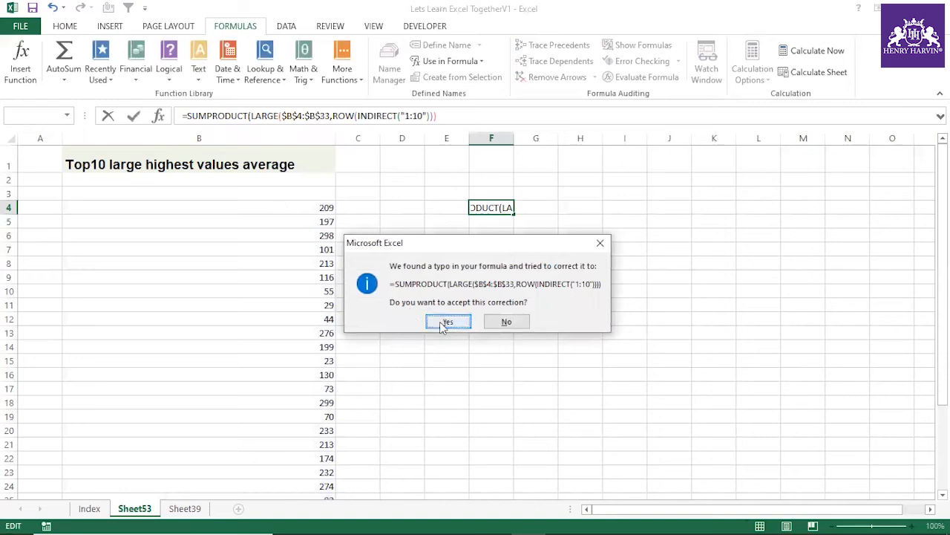
pyautogui.click(446, 323)
pyautogui.click(525, 267)
pyautogui.click(500, 208)
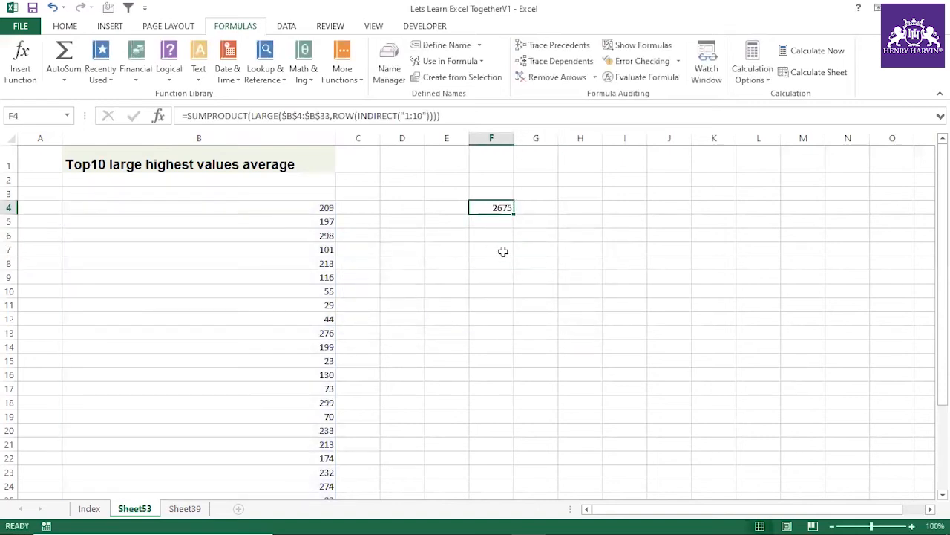
# Step: Enter 1 in N3 and fill it down to N21 as a series from 1 to 19
pyautogui.click(490, 163)
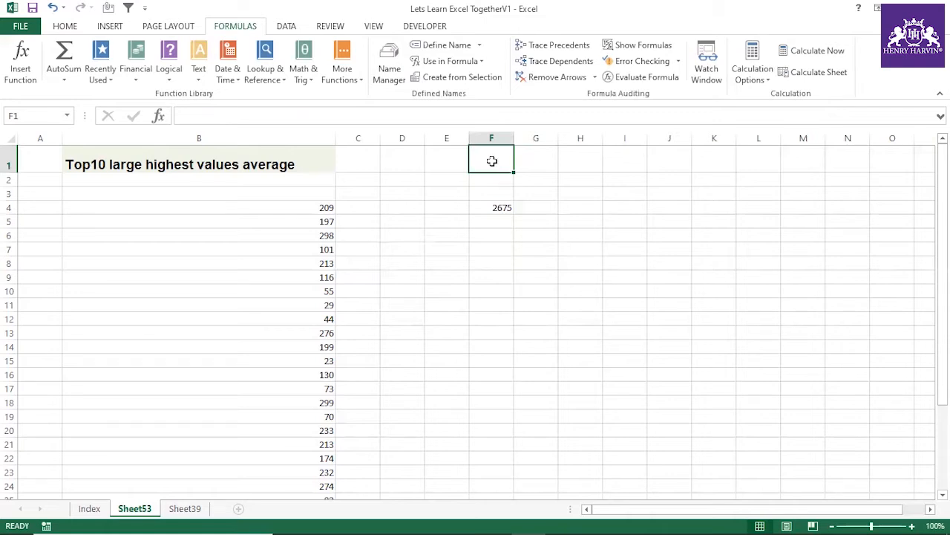
pyautogui.click(845, 193)
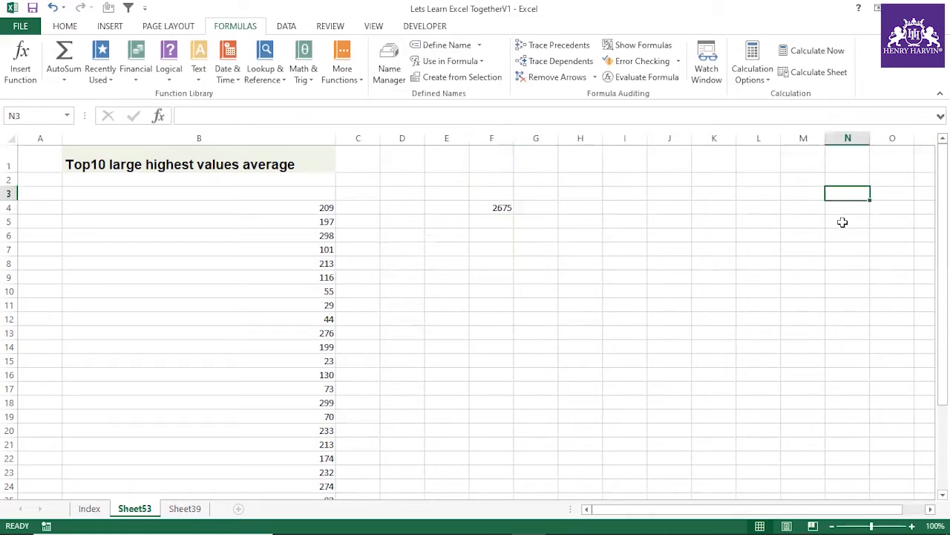
pyautogui.write('1')
pyautogui.press('Return')
pyautogui.click(858, 193)
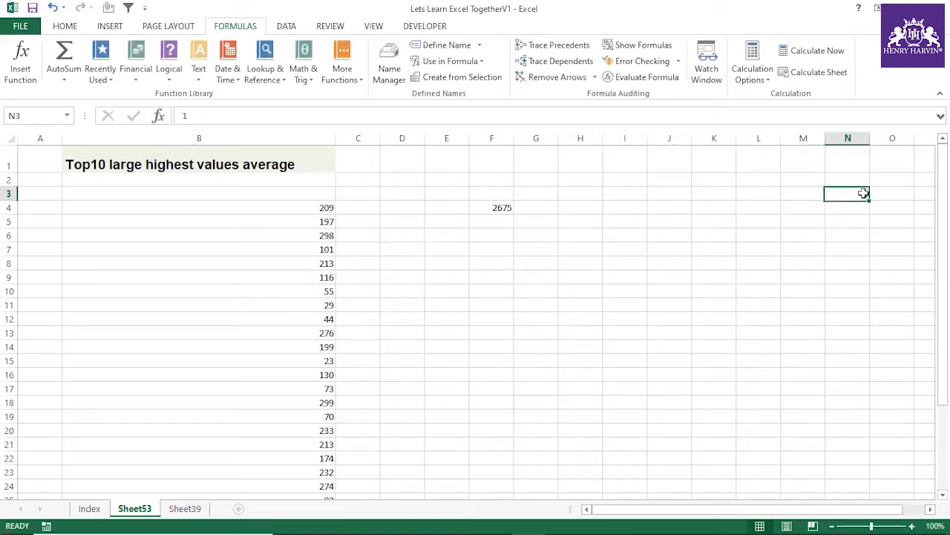
pyautogui.moveTo(871, 196); pyautogui.dragTo(877, 448)
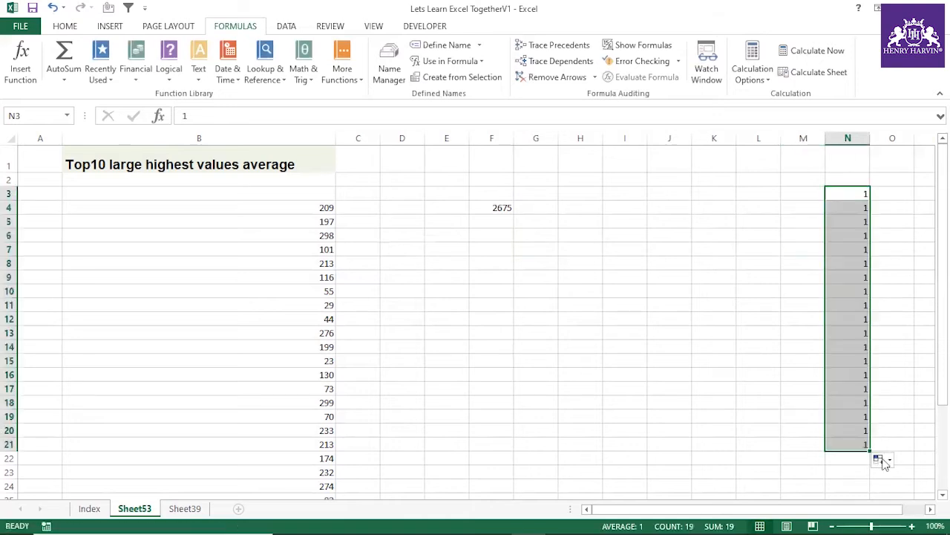
pyautogui.click(881, 459)
pyautogui.click(862, 394)
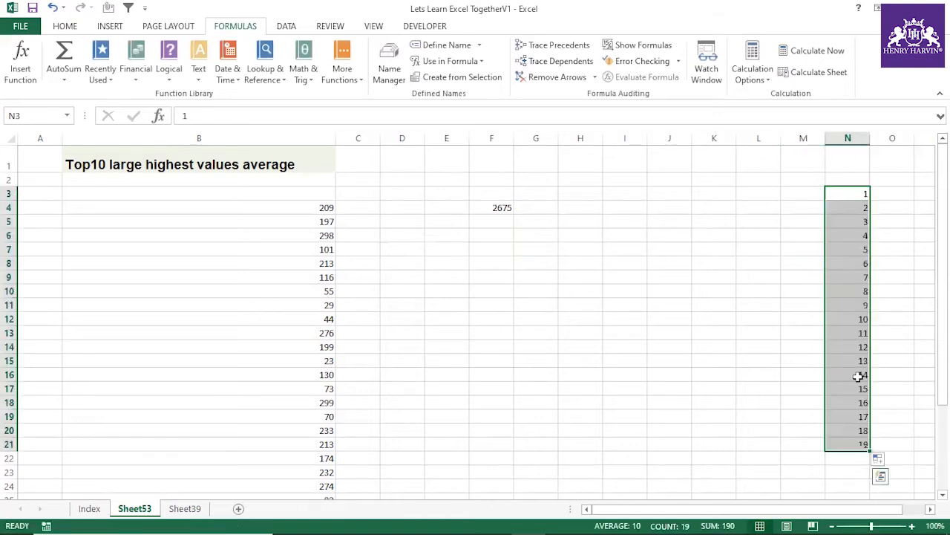
# Step: Clear the numbers in N18:N21 so the series in column N ends at 15
pyautogui.click(856, 416)
pyautogui.moveTo(855, 402); pyautogui.dragTo(853, 438)
pyautogui.press('Delete')
pyautogui.click(798, 408)
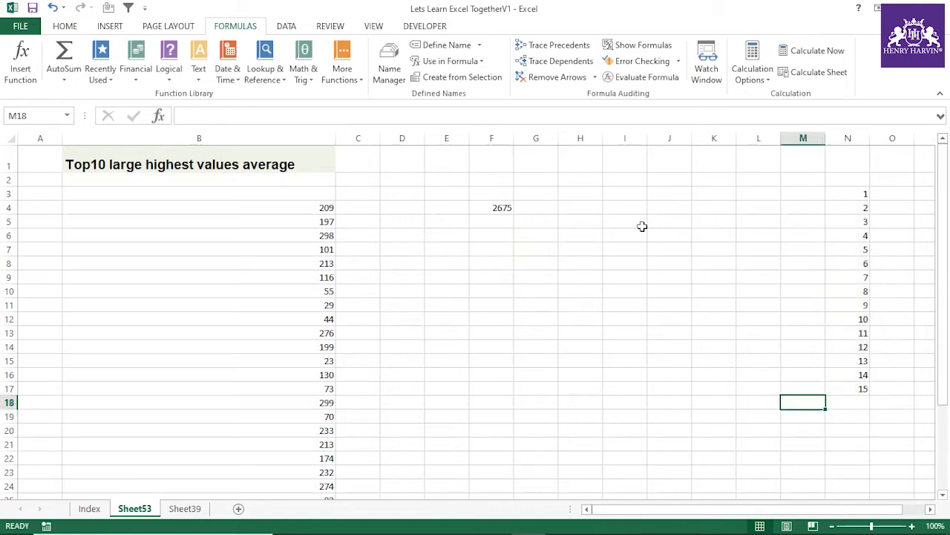
# Step: Apply a yellow fill to cell F1
pyautogui.click(494, 164)
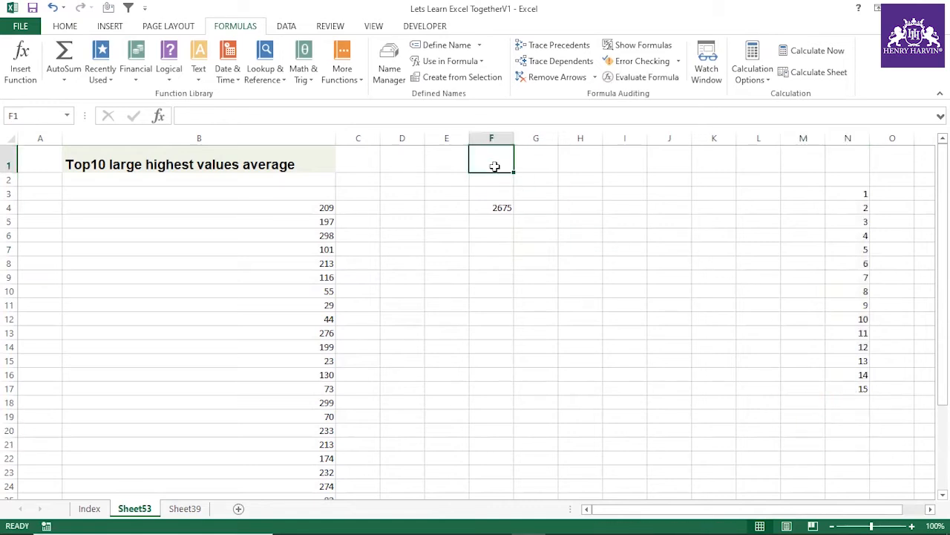
pyautogui.click(65, 26)
pyautogui.click(212, 70)
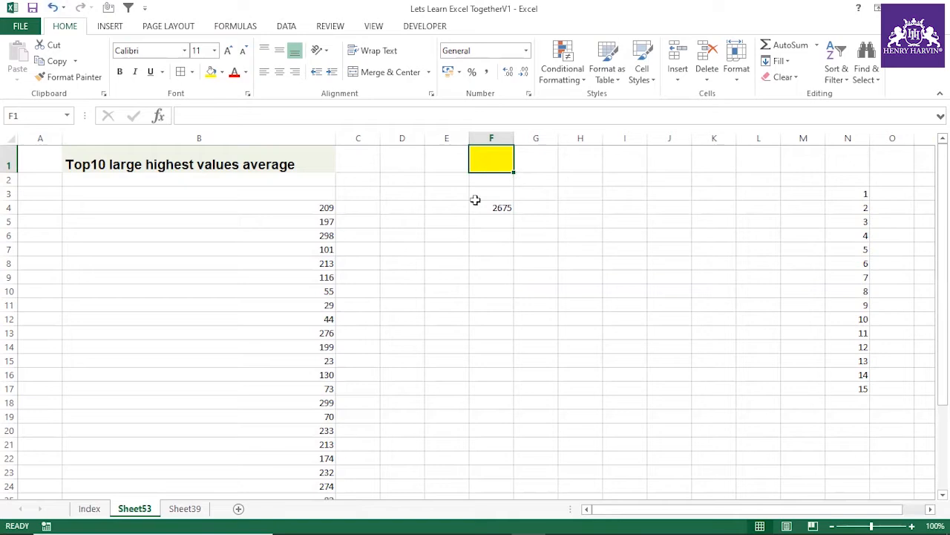
# Step: Change the title in B1 to "Top n large highest values average" and select the formula cell F4
pyautogui.click(502, 208)
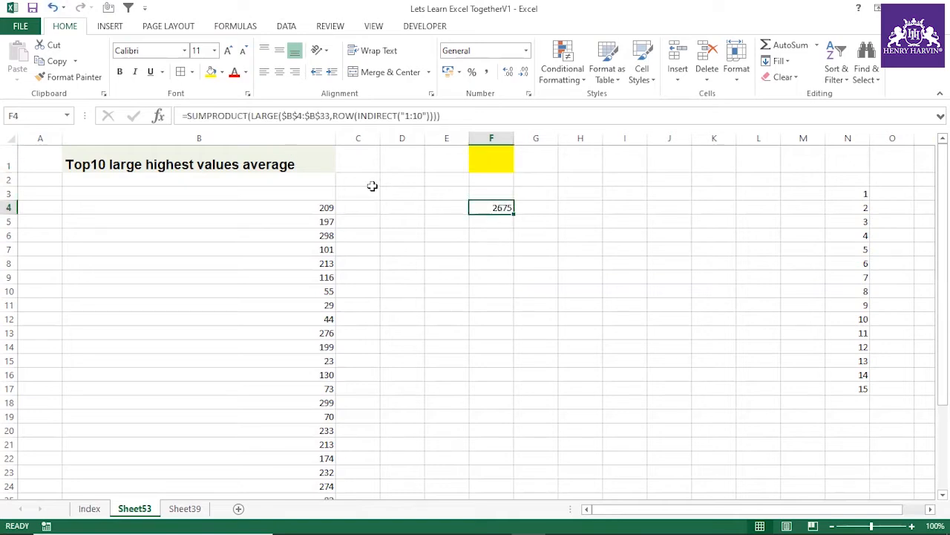
pyautogui.click(236, 158)
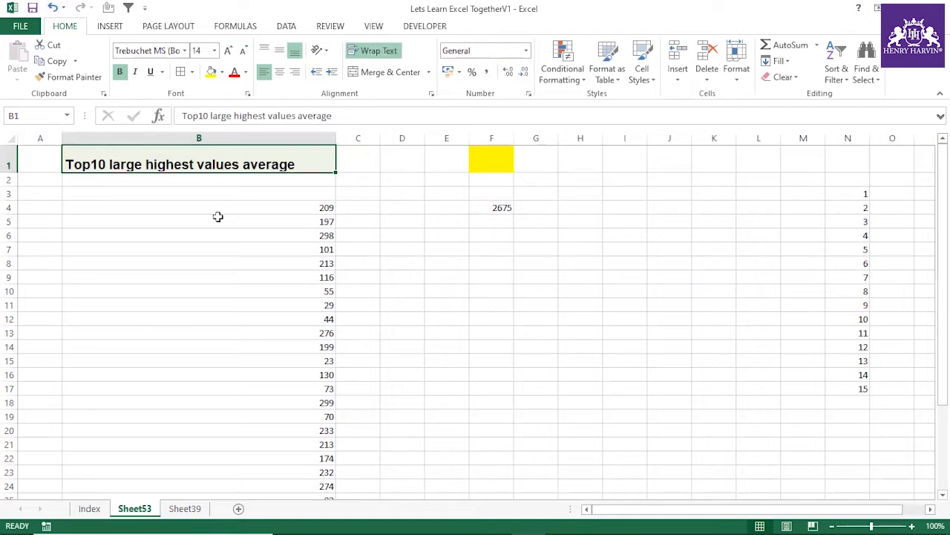
pyautogui.doubleClick(110, 164)
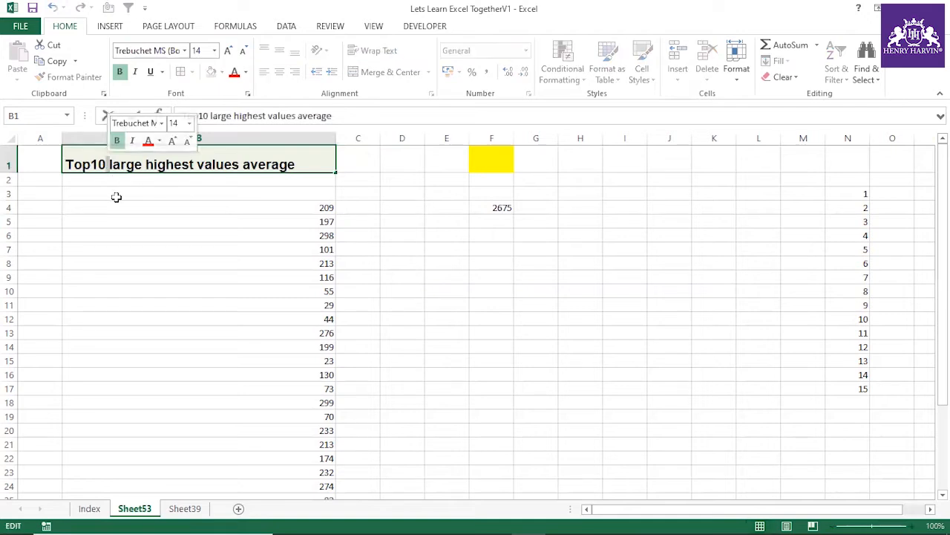
pyautogui.press('BackSpace')
pyautogui.press('BackSpace')
pyautogui.write('n')
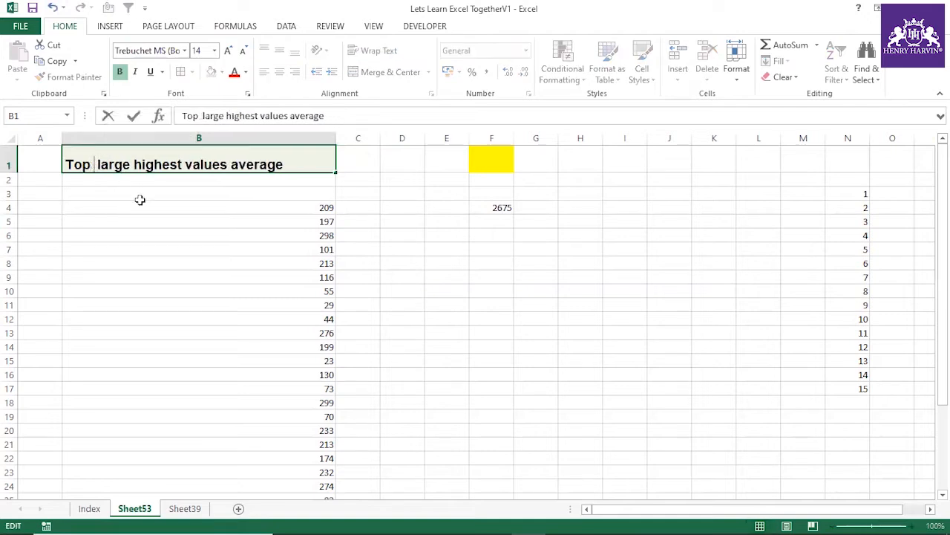
pyautogui.click(391, 264)
pyautogui.click(508, 207)
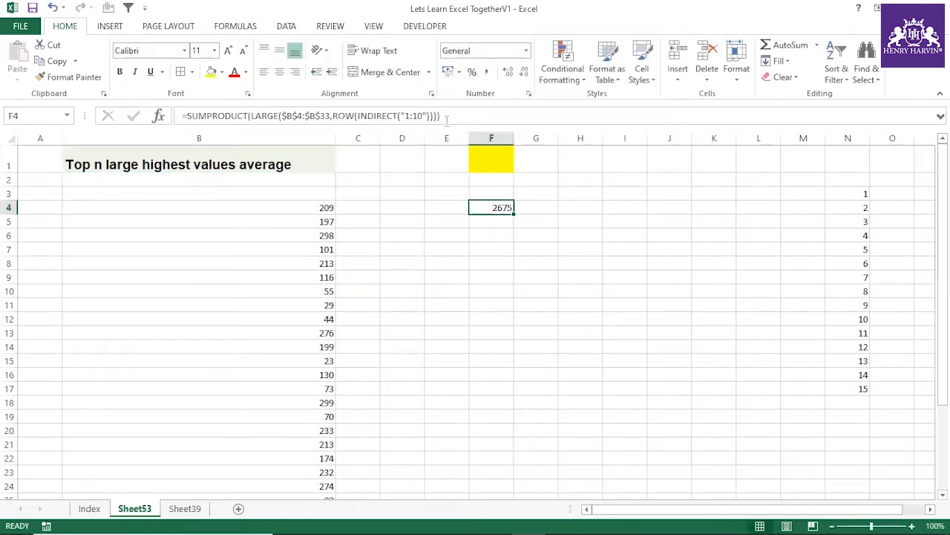
pyautogui.click(424, 115)
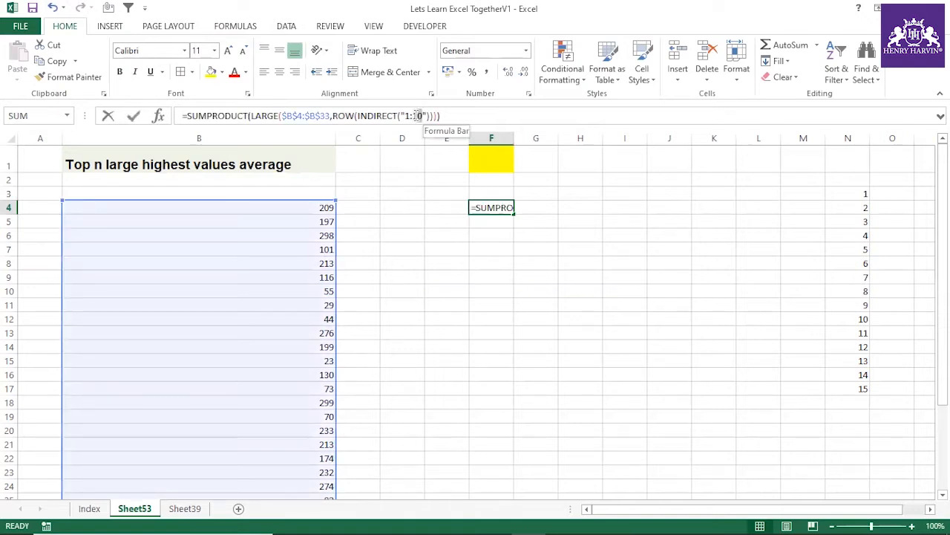
pyautogui.doubleClick(416, 116)
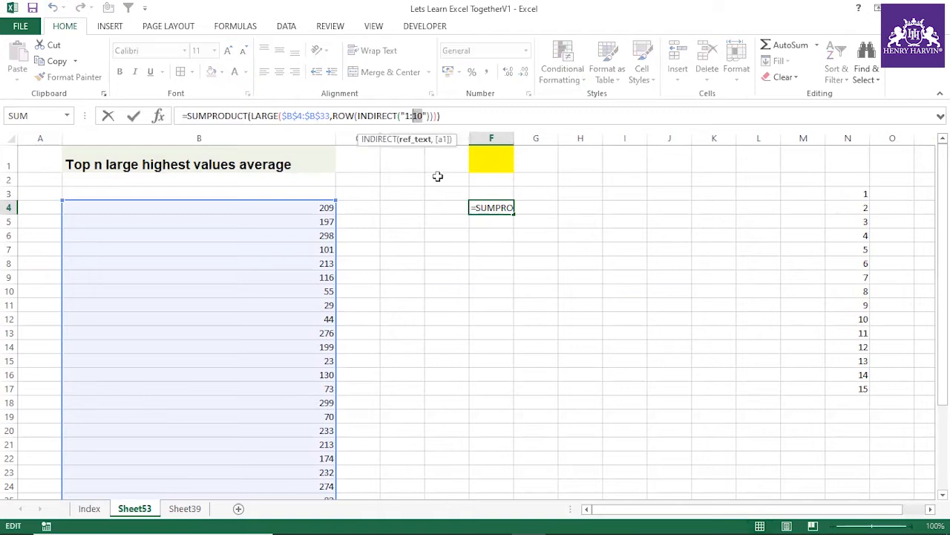
pyautogui.press('Escape')
pyautogui.click(490, 262)
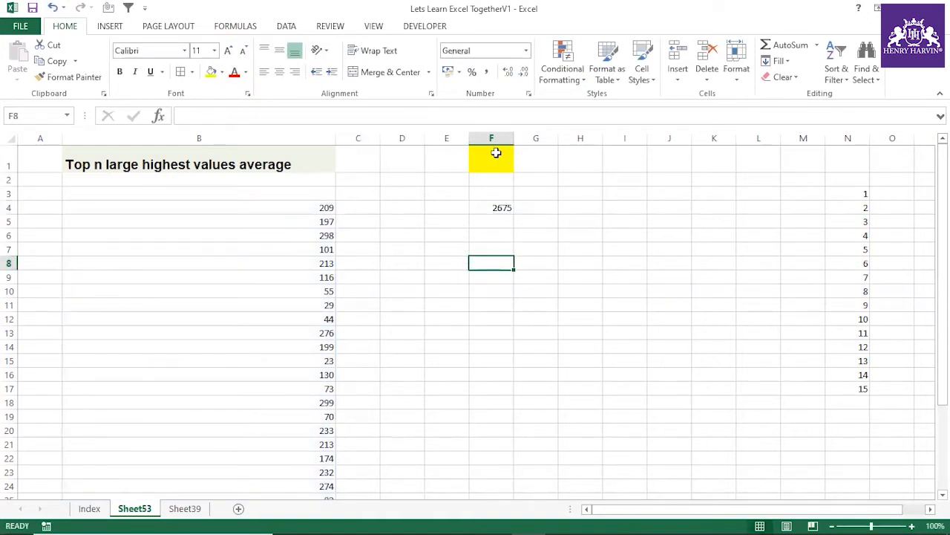
# Step: Define the name num for the number series in N3:N17
pyautogui.click(494, 154)
pyautogui.moveTo(849, 193); pyautogui.dragTo(843, 391)
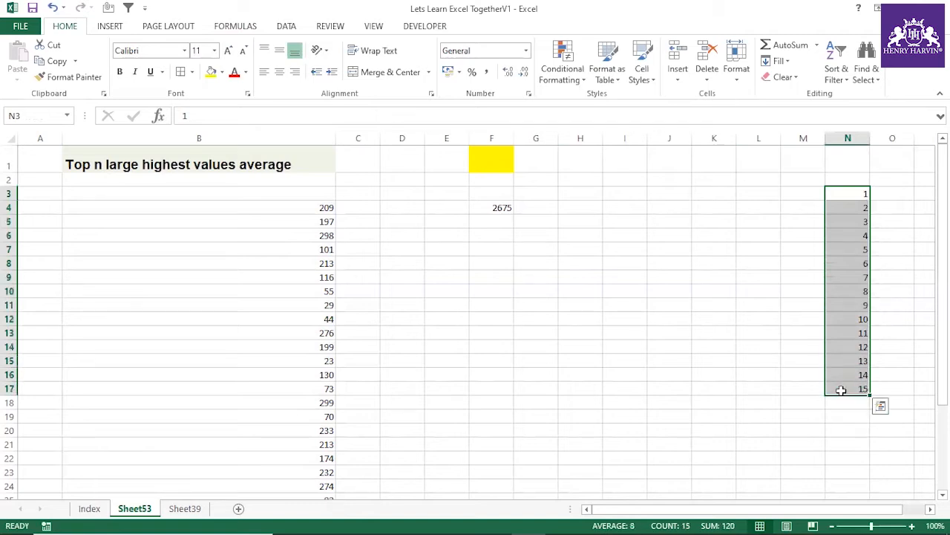
pyautogui.click(31, 116)
pyautogui.write('num')
pyautogui.press('Escape')
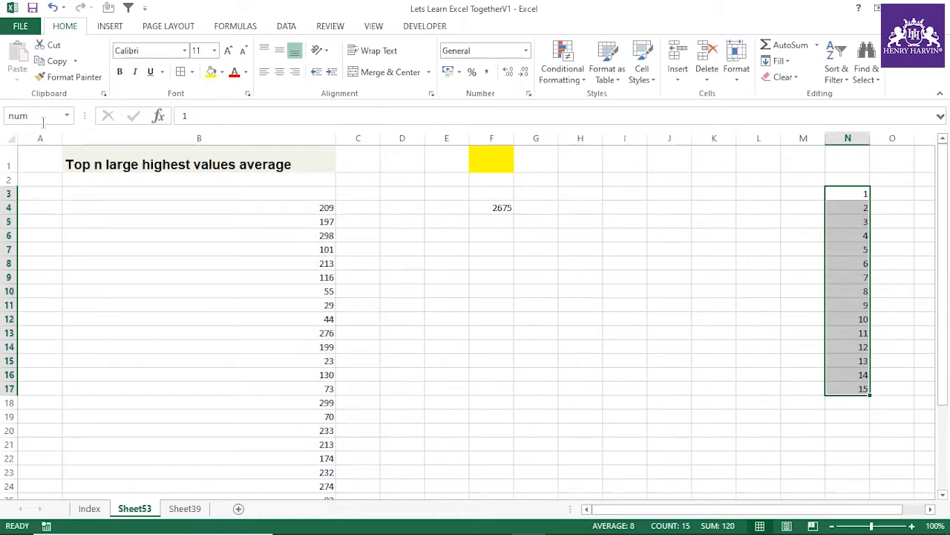
pyautogui.click(479, 265)
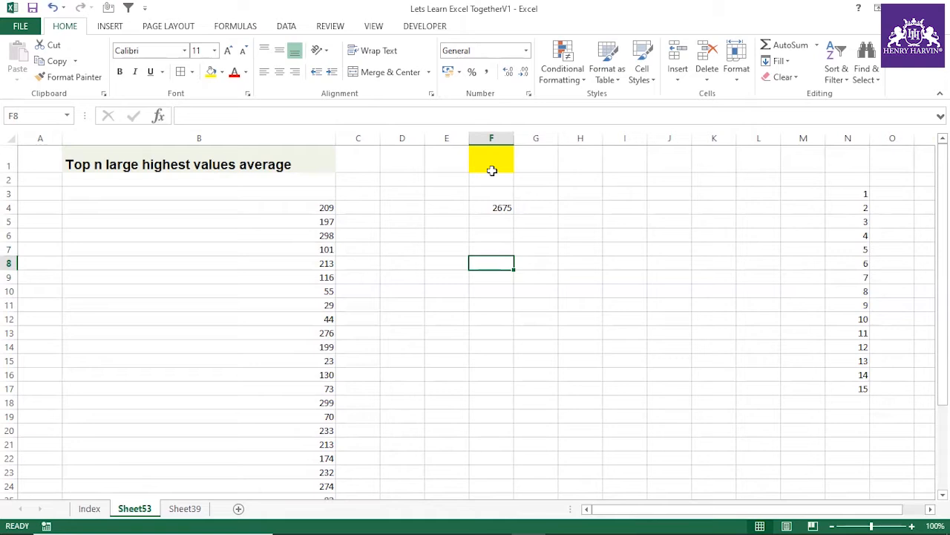
pyautogui.hotkey('ctrl', 'F3')
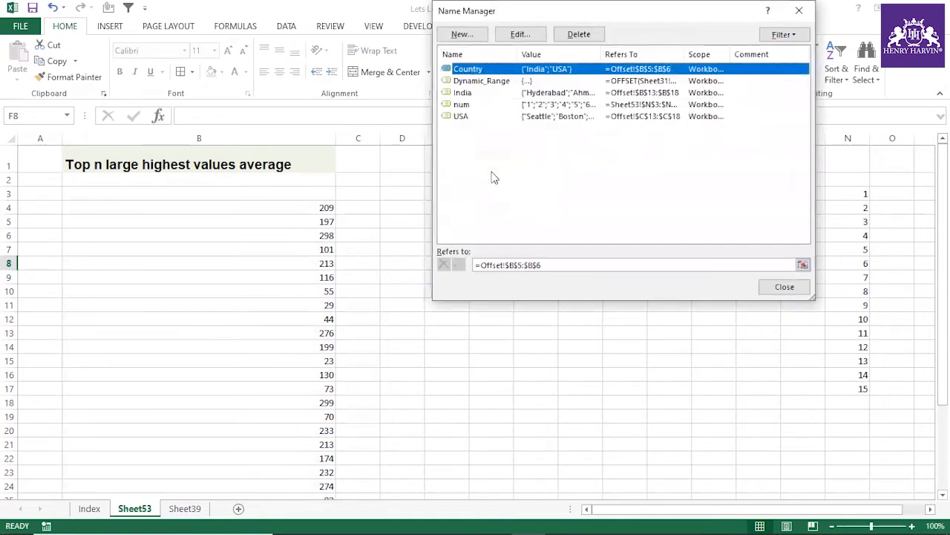
pyautogui.click(462, 35)
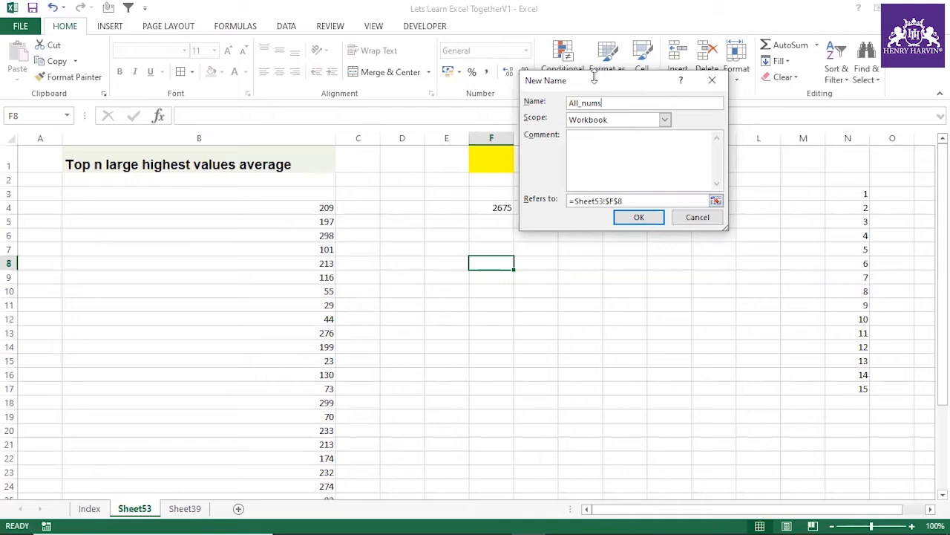
pyautogui.moveTo(586, 85); pyautogui.dragTo(506, 98)
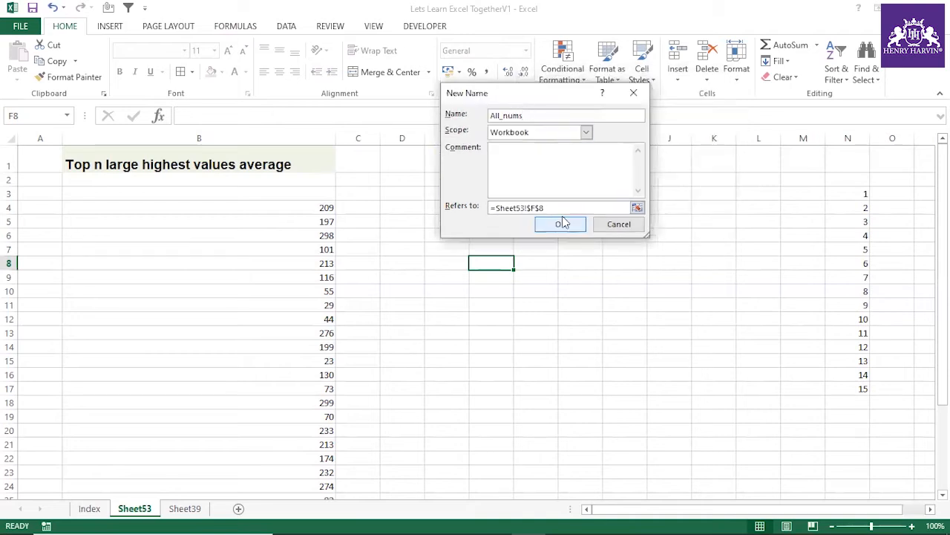
pyautogui.moveTo(554, 207); pyautogui.dragTo(479, 213)
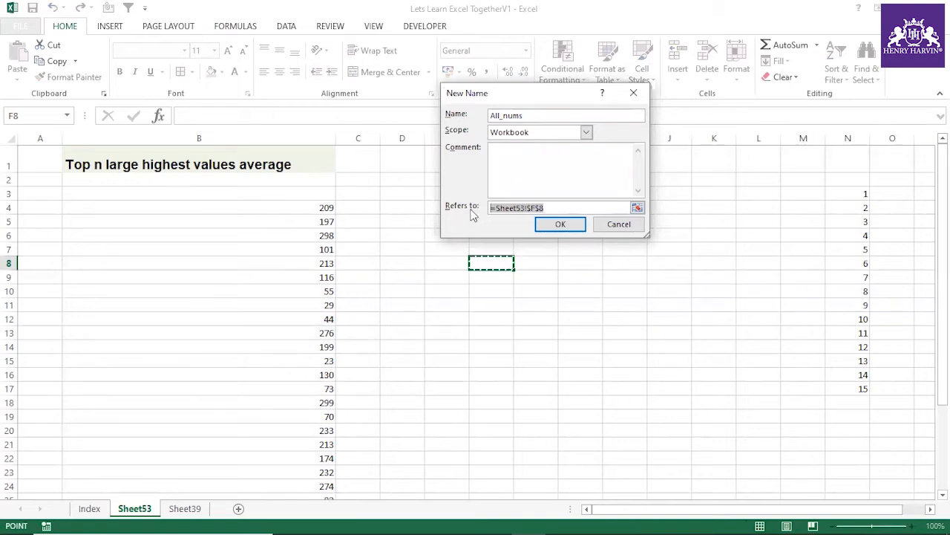
pyautogui.click(621, 224)
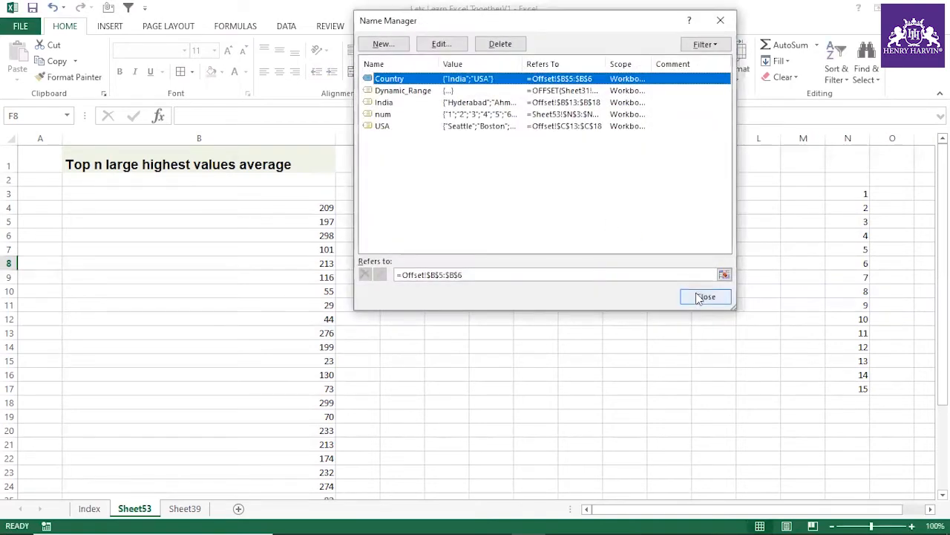
pyautogui.click(694, 294)
# Step: Set the data validation of the yellow cell F1 to allow a List
pyautogui.moveTo(854, 194); pyautogui.dragTo(839, 378)
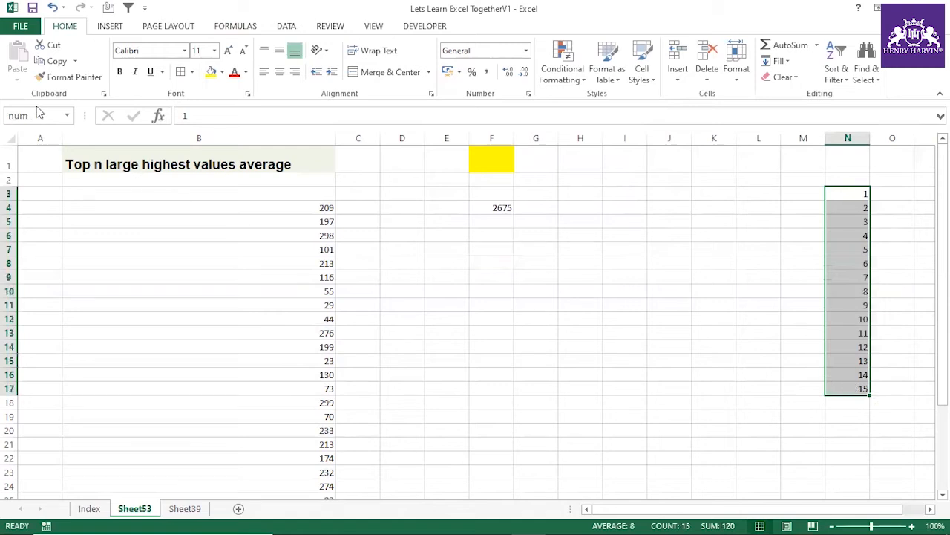
pyautogui.click(481, 160)
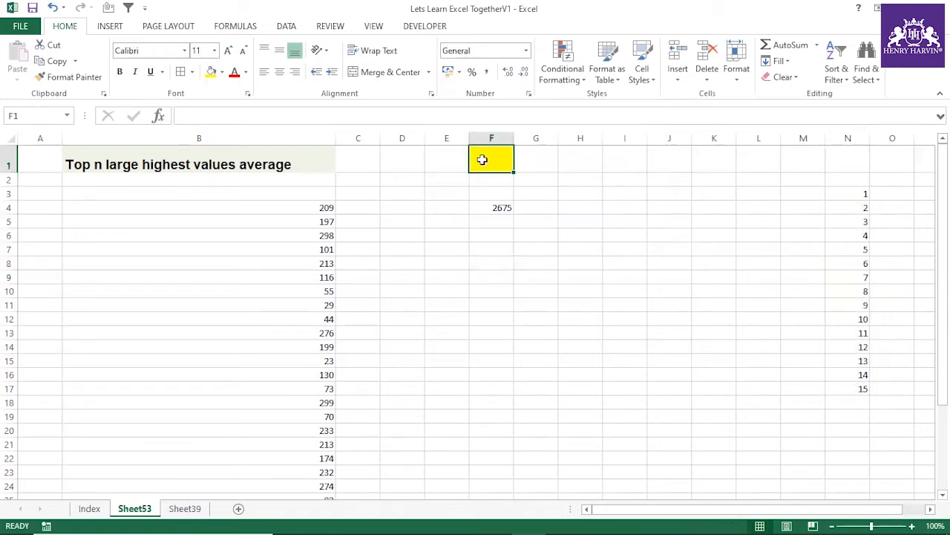
pyautogui.click(291, 27)
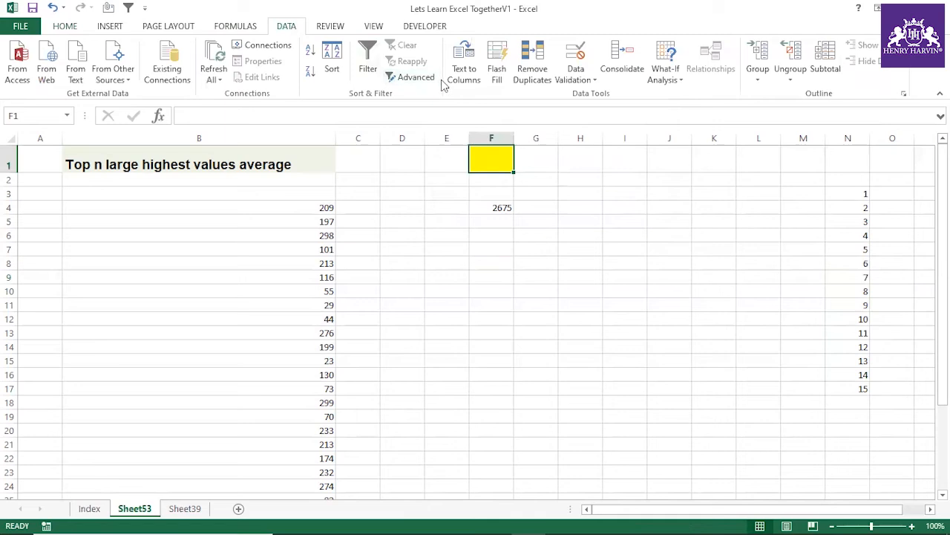
pyautogui.click(576, 74)
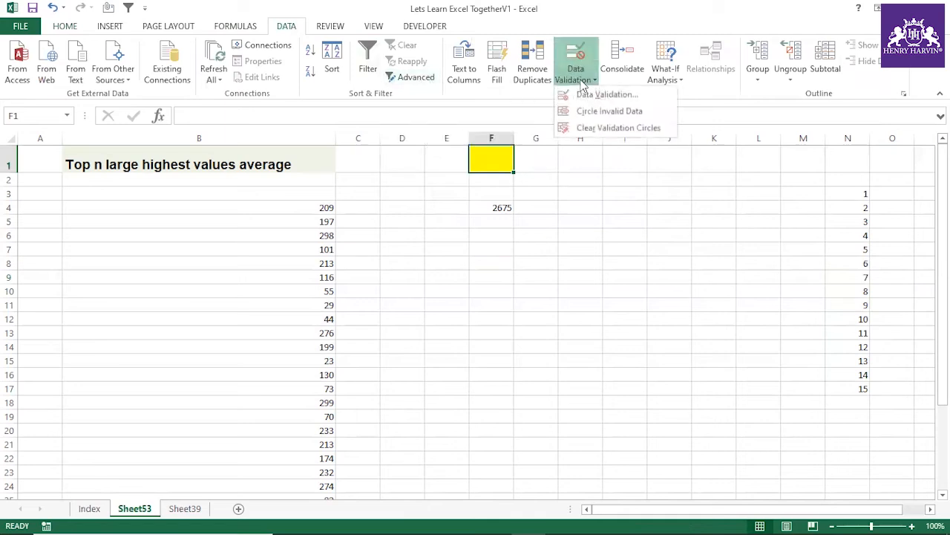
pyautogui.click(583, 93)
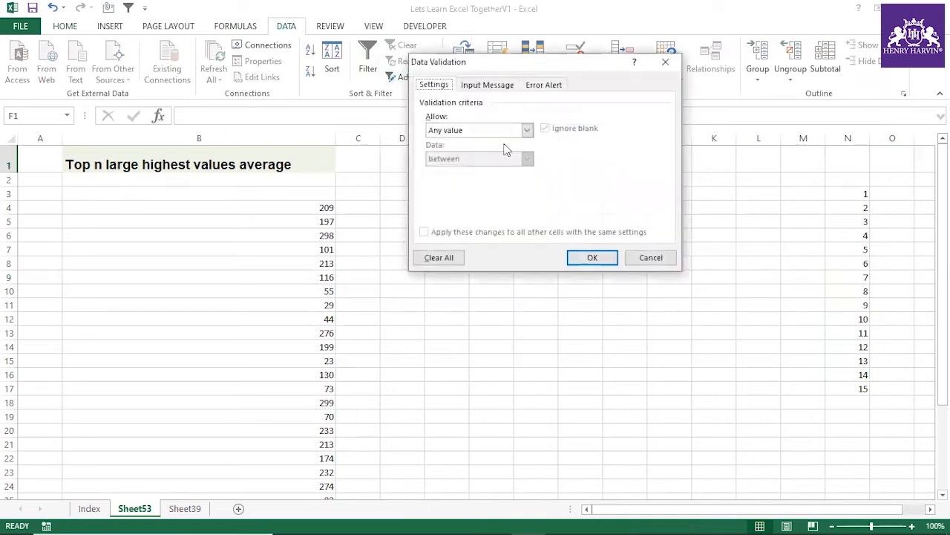
pyautogui.click(468, 129)
pyautogui.click(447, 171)
pyautogui.click(450, 186)
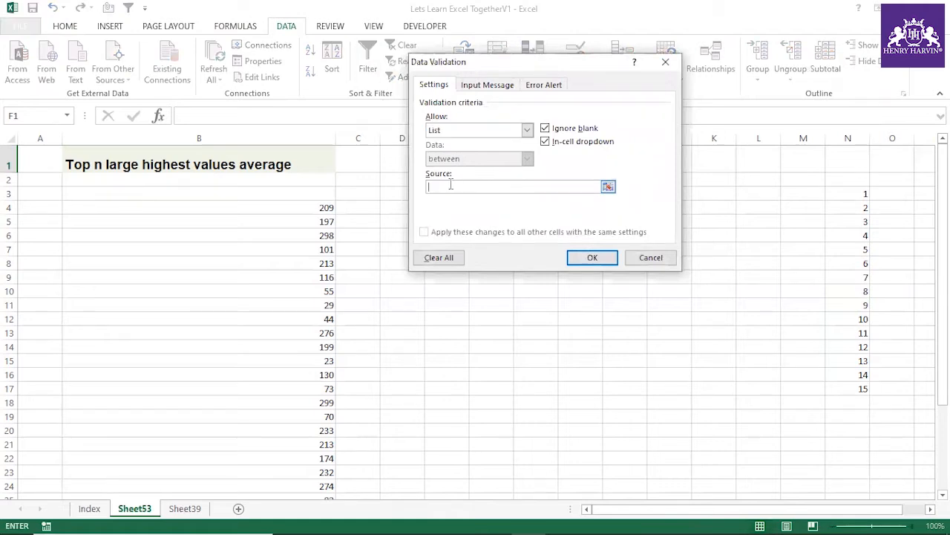
# Step: Use the named range num as the source of F1's validation list and check its dropdown entries
pyautogui.press('F3')
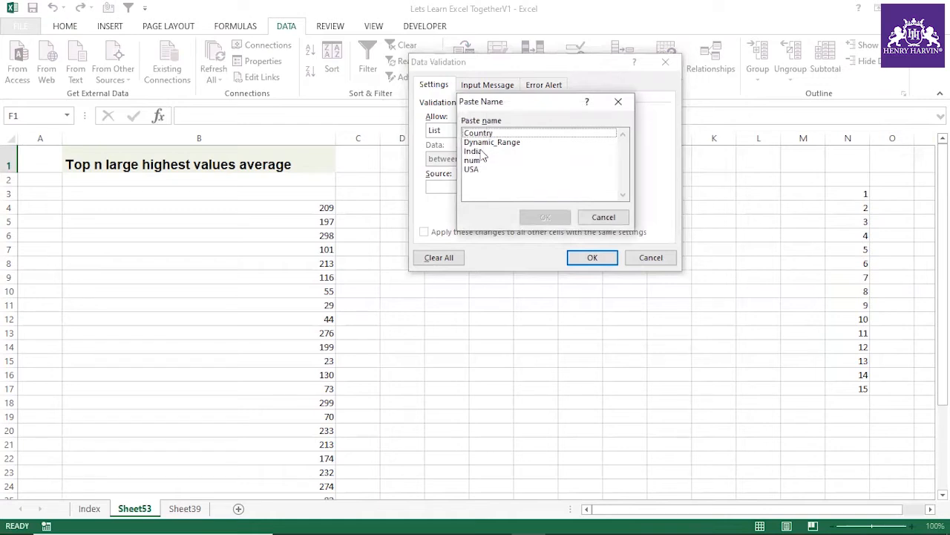
pyautogui.click(474, 160)
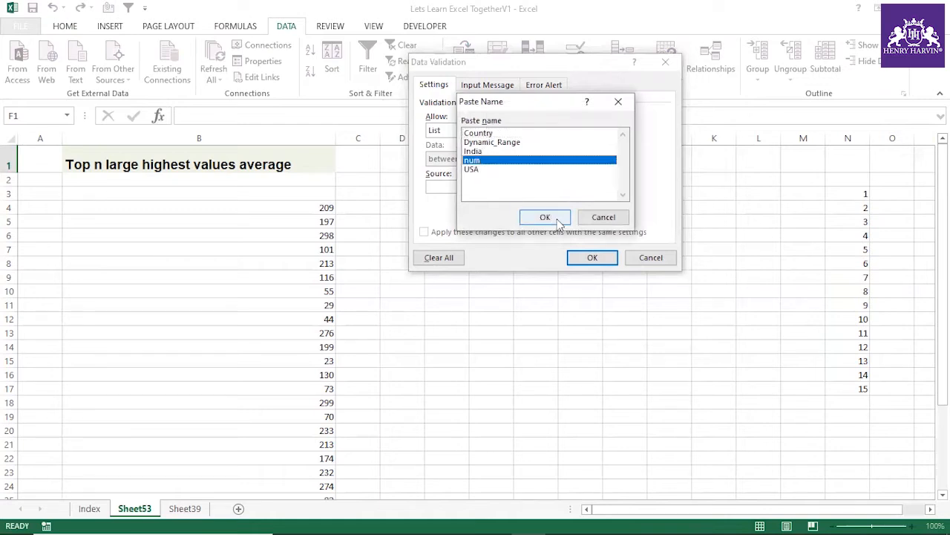
pyautogui.click(545, 217)
pyautogui.click(601, 258)
pyautogui.click(521, 166)
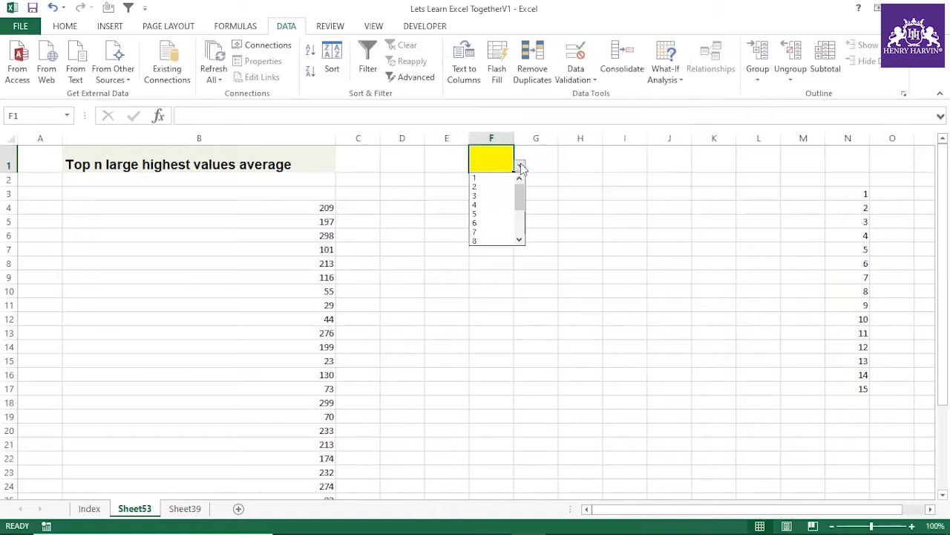
pyautogui.moveTo(523, 186); pyautogui.dragTo(528, 232)
pyautogui.click(578, 215)
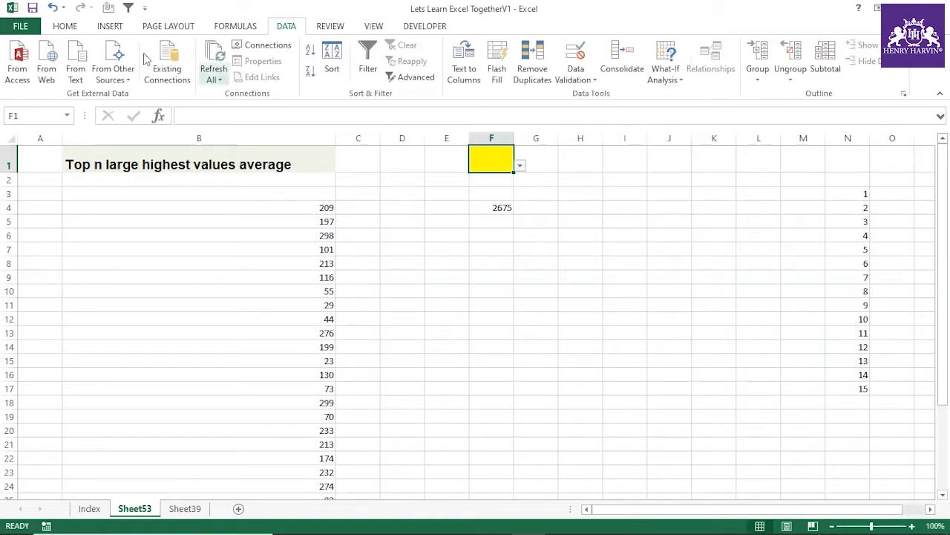
# Step: Make cell F1 bold and increase its font size to 22
pyautogui.click(75, 28)
pyautogui.click(228, 52)
pyautogui.click(228, 52)
pyautogui.click(228, 52)
pyautogui.click(228, 52)
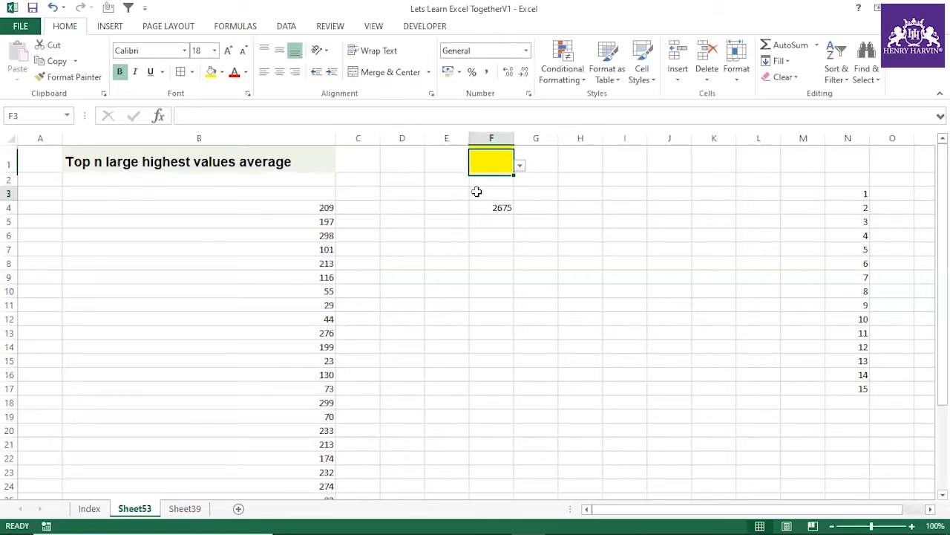
pyautogui.click(228, 51)
pyautogui.click(228, 51)
pyautogui.click(438, 231)
# Step: Choose 3 from the dropdown list in F1
pyautogui.click(499, 166)
pyautogui.click(520, 166)
pyautogui.click(501, 202)
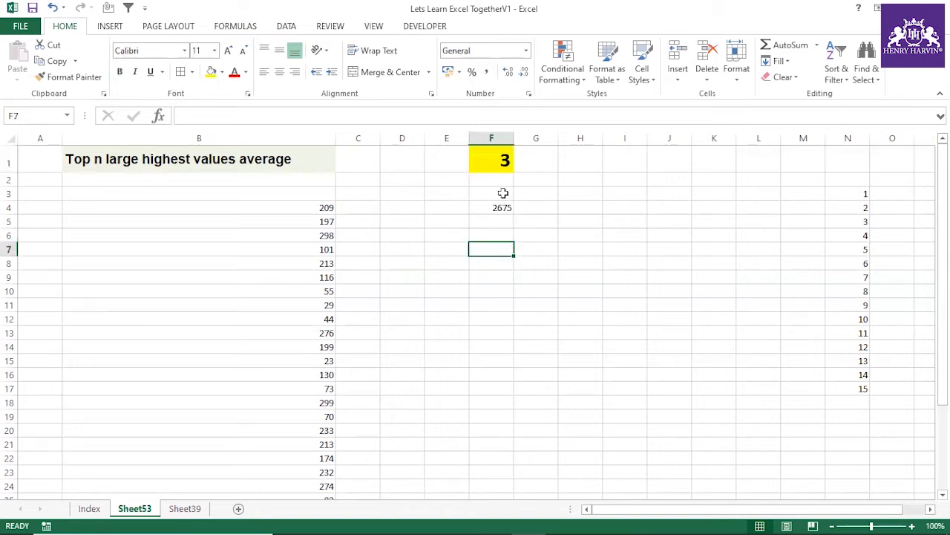
# Step: Replace the fixed 10 in F4's INDIRECT argument with F1, giving =SUMPRODUCT(LARGE($B$4:$B$33,ROW(INDIRECT("1:"&F1))))
pyautogui.click(502, 206)
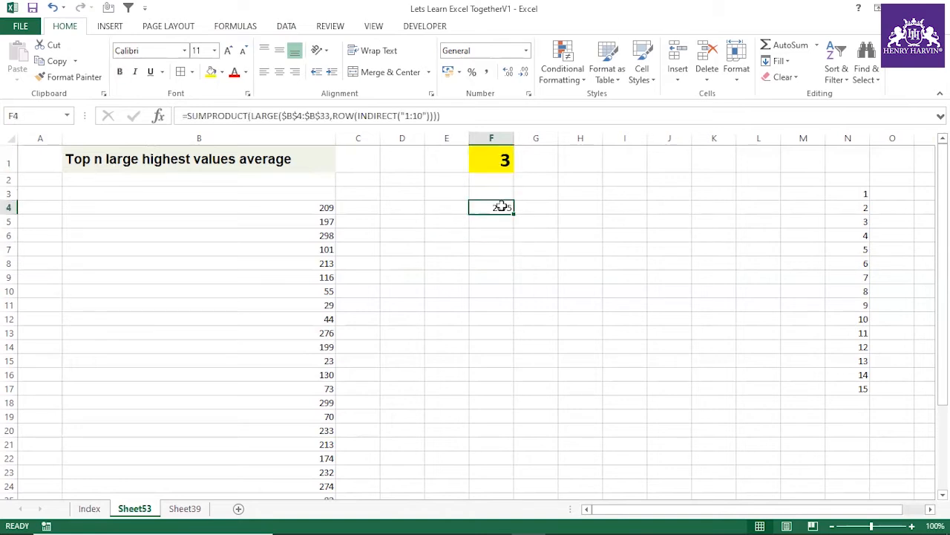
pyautogui.click(425, 116)
pyautogui.press('BackSpace')
pyautogui.press('BackSpace')
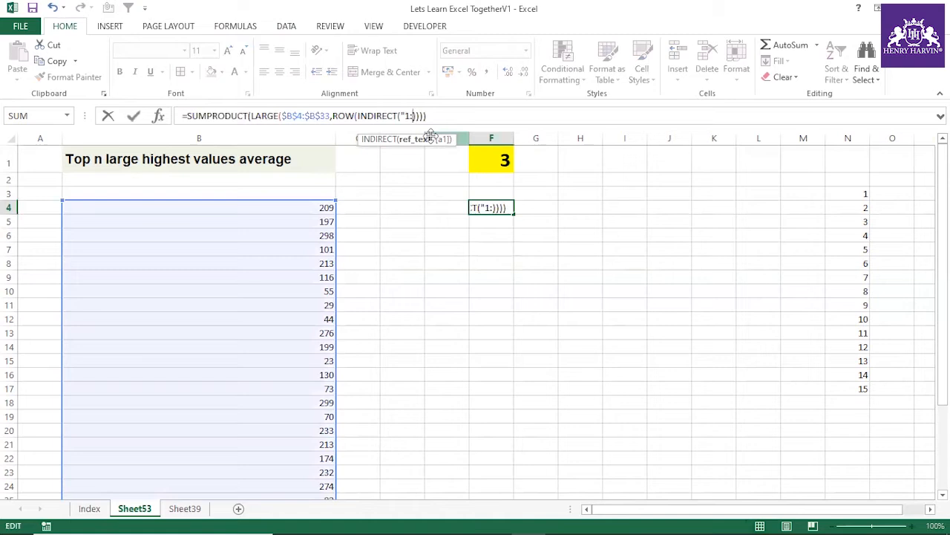
pyautogui.write('"')
pyautogui.write('&')
pyautogui.click(505, 159)
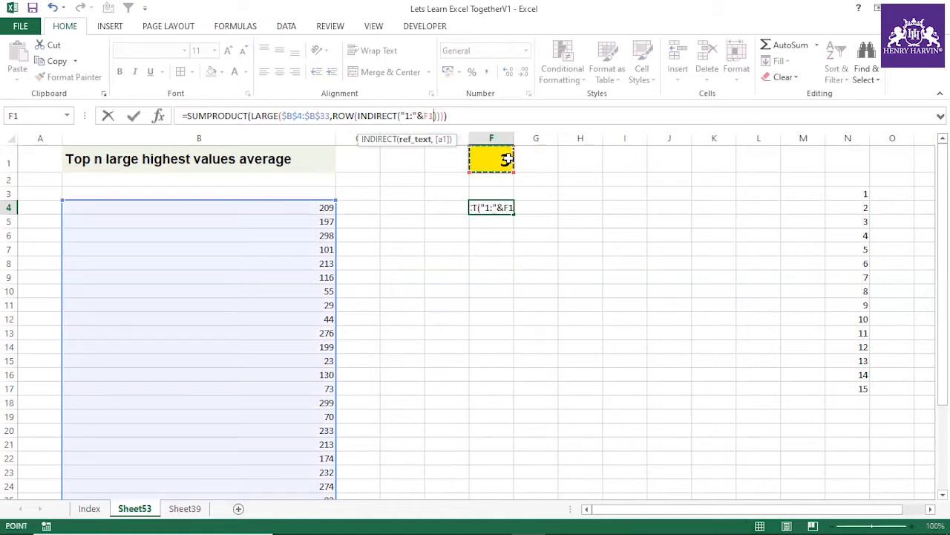
pyautogui.press('Return')
# Step: Choose 10 from the dropdown list in F1 and widen column F slightly
pyautogui.click(507, 159)
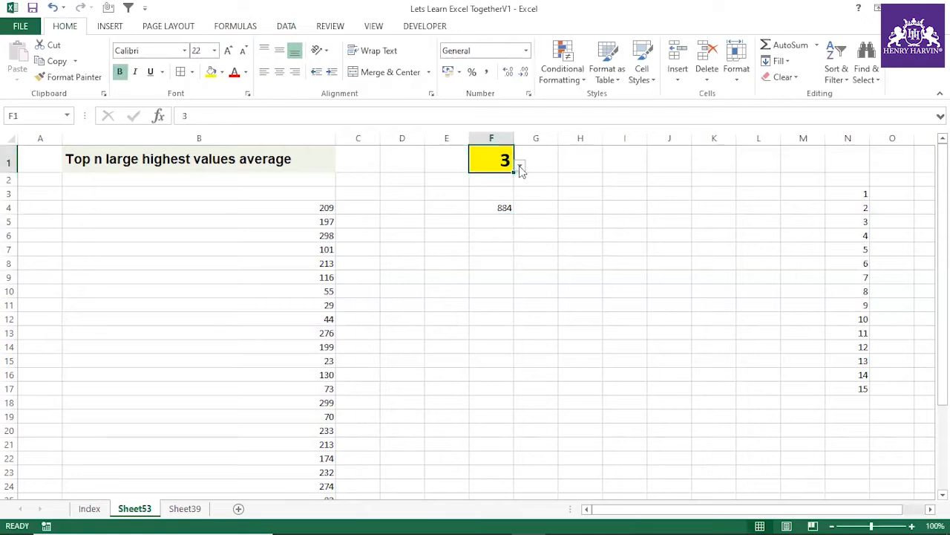
pyautogui.click(520, 165)
pyautogui.click(487, 239)
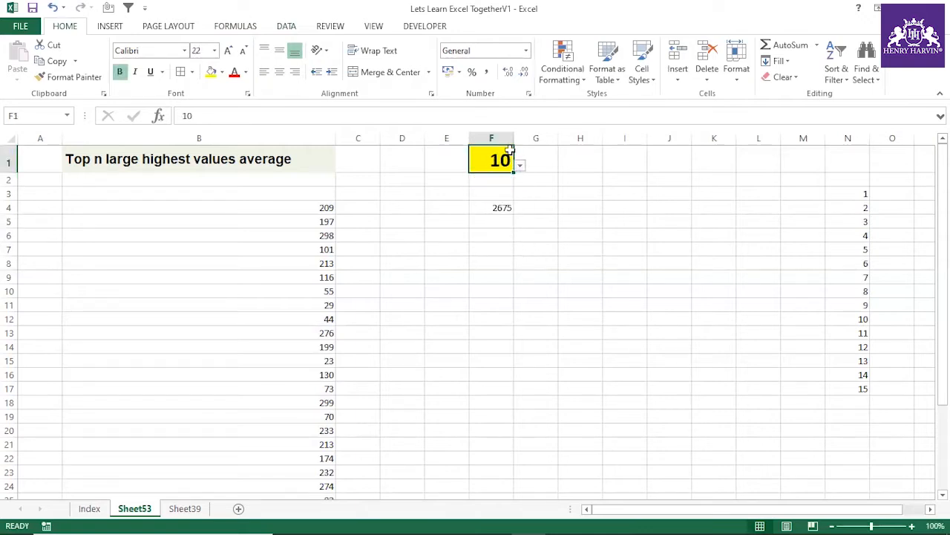
pyautogui.click(502, 207)
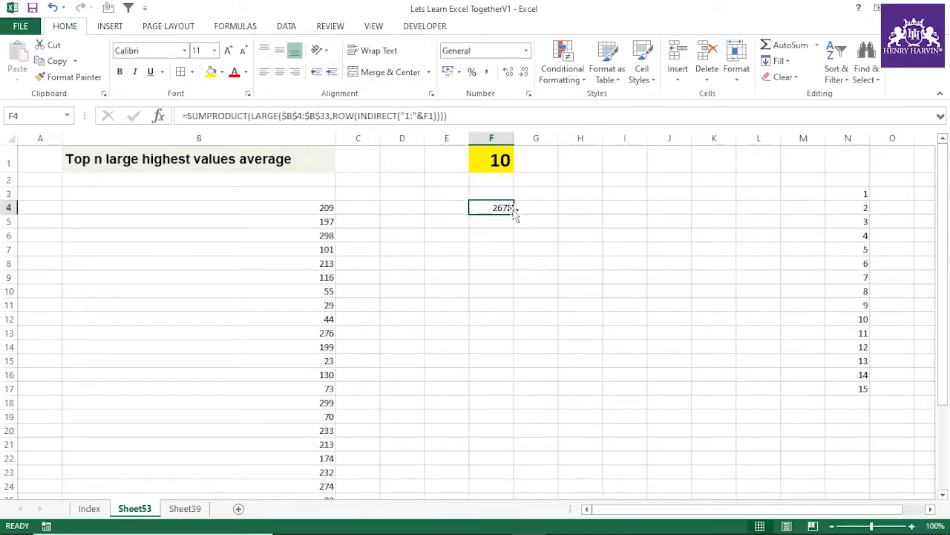
pyautogui.moveTo(514, 138); pyautogui.dragTo(520, 137)
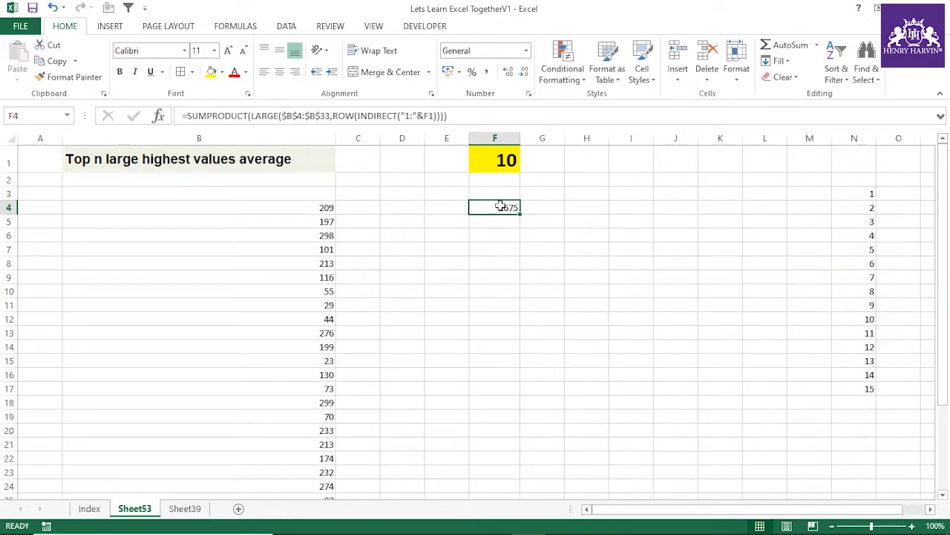
# Step: Append /F1 to the SUMPRODUCT formula in F4 to average the top n values
pyautogui.click(468, 115)
pyautogui.write('/')
pyautogui.click(499, 152)
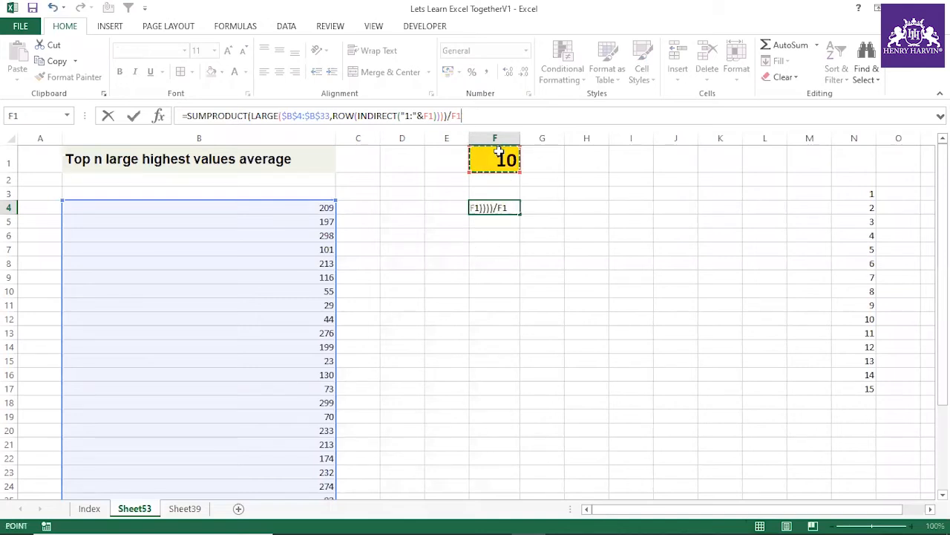
pyautogui.press('Return')
# Step: Test the average formula by choosing 11 and then 8 from the dropdown list in F1
pyautogui.click(499, 152)
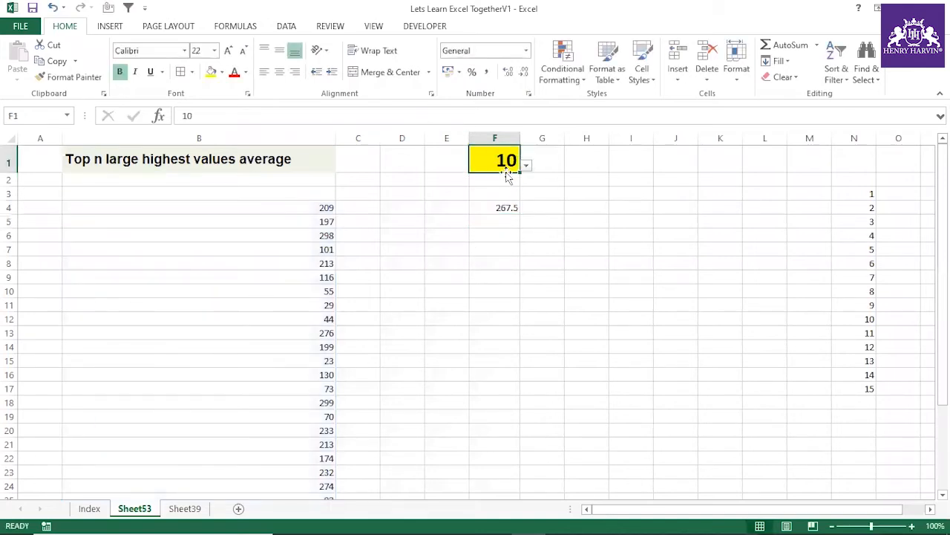
pyautogui.click(526, 164)
pyautogui.click(504, 239)
pyautogui.click(508, 205)
pyautogui.click(512, 162)
pyautogui.click(525, 165)
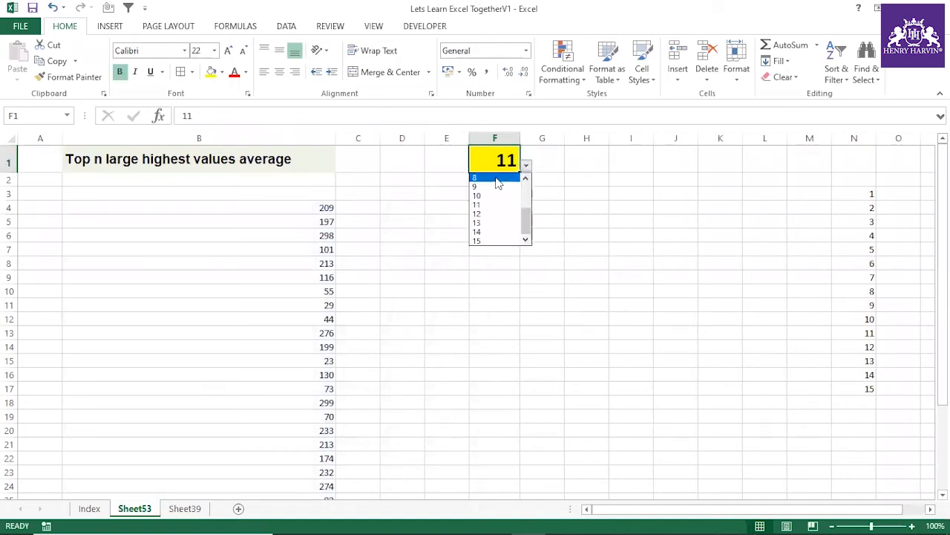
pyautogui.click(492, 206)
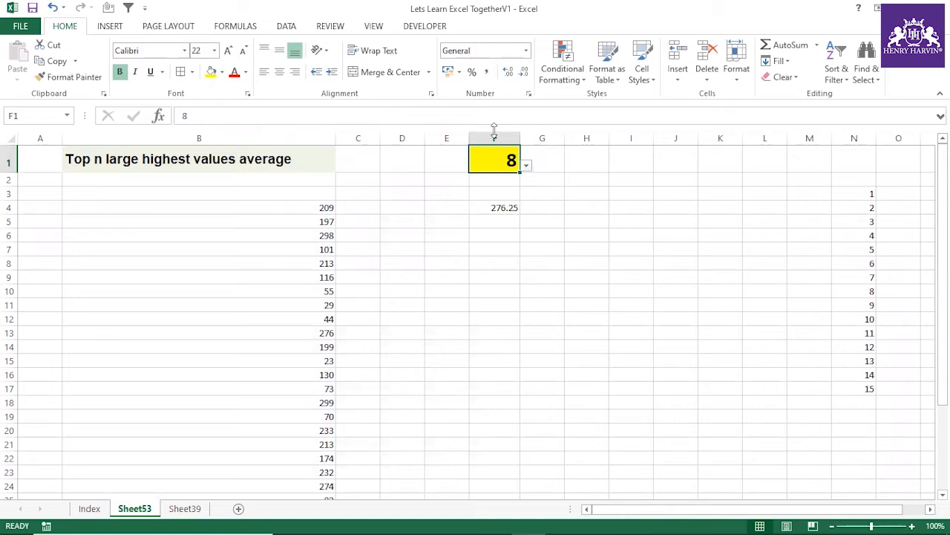
# Step: Review the n value in F1, the average formula in F4 and the title in B1
pyautogui.click(500, 205)
pyautogui.click(513, 167)
pyautogui.click(502, 207)
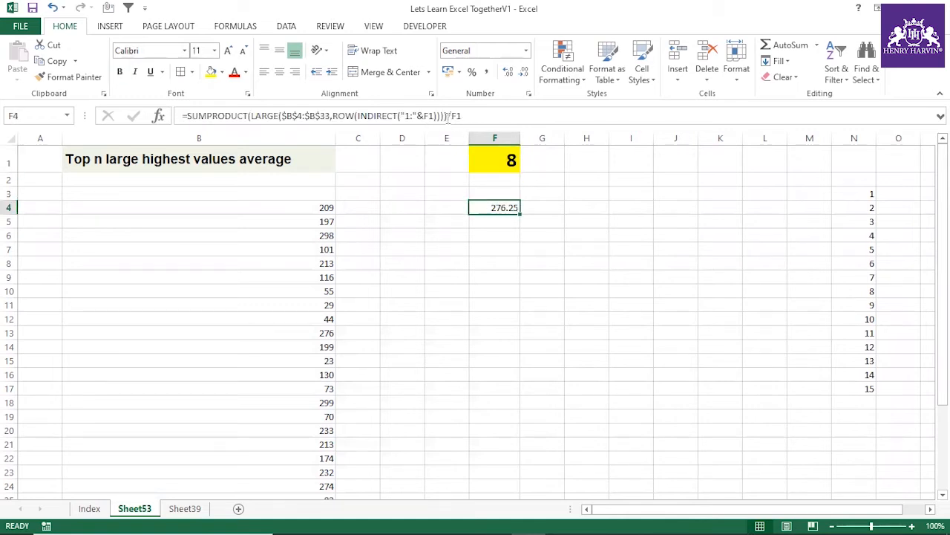
pyautogui.click(499, 163)
pyautogui.click(507, 209)
pyautogui.click(500, 162)
pyautogui.click(508, 207)
pyautogui.click(232, 156)
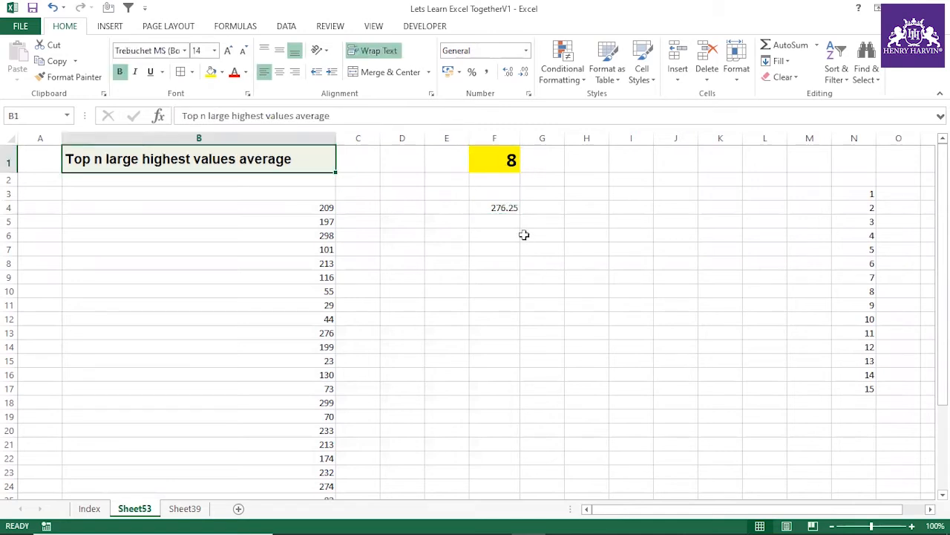
# Step: Remove the /F1 division from the SUMPRODUCT formula in F4 to return the sum of the top n values
pyautogui.click(502, 207)
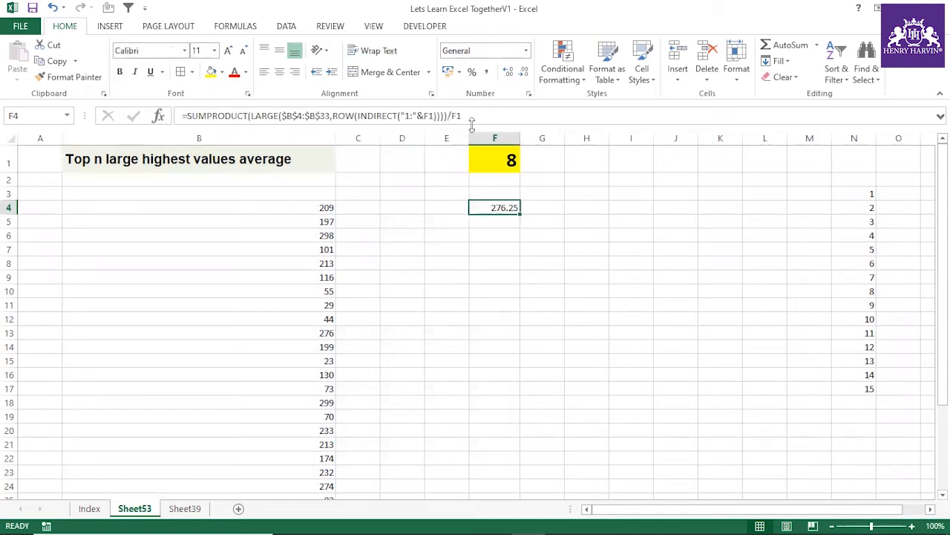
pyautogui.click(478, 115)
pyautogui.press('BackSpace')
pyautogui.press('BackSpace')
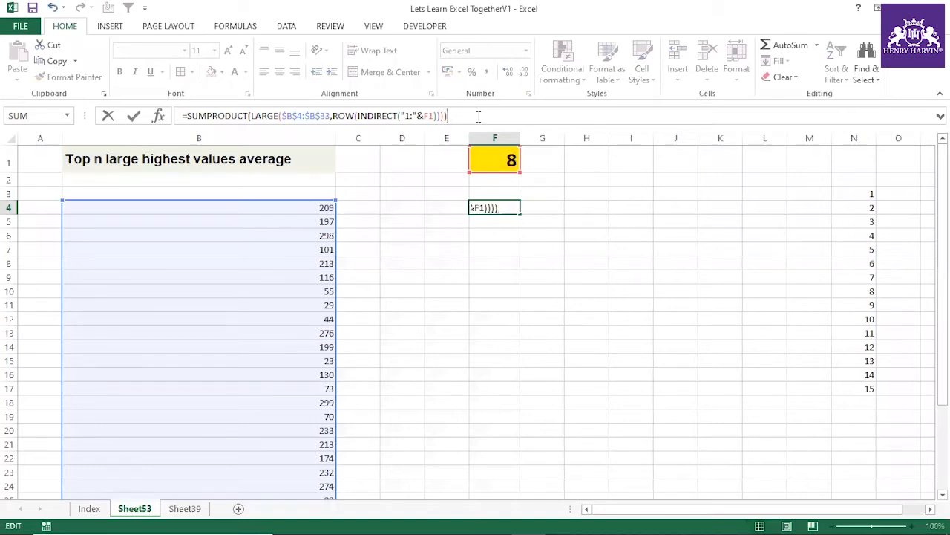
pyautogui.press('Return')
# Step: Sort the number list in column B, starting at B4, by values from largest to smallest without headers
pyautogui.moveTo(312, 207); pyautogui.dragTo(314, 482)
pyautogui.scroll(3, 316, 297)
pyautogui.click(287, 27)
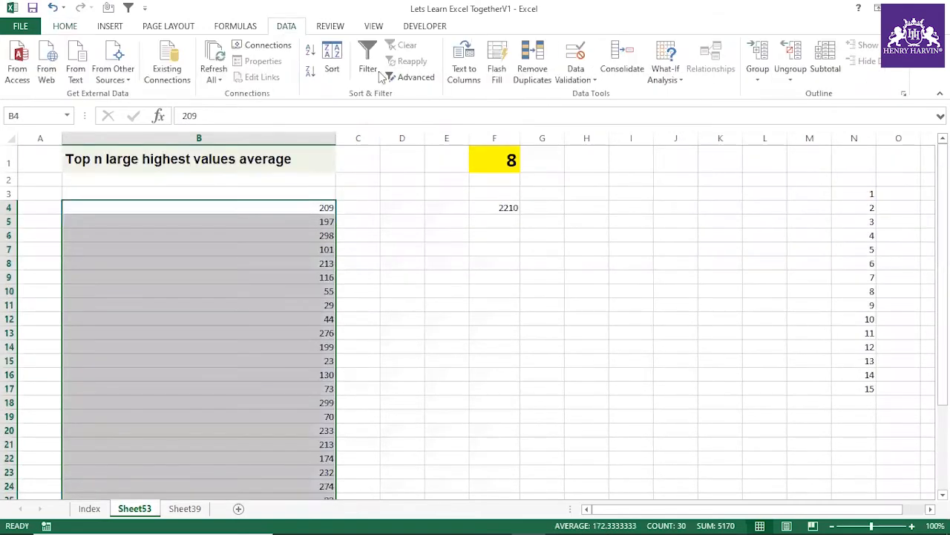
pyautogui.click(335, 74)
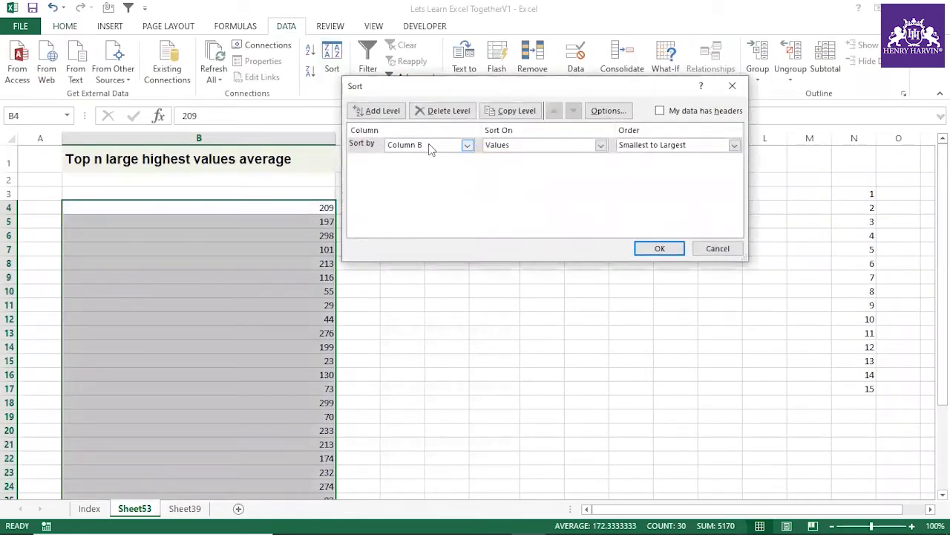
pyautogui.click(651, 148)
pyautogui.click(646, 167)
pyautogui.click(658, 248)
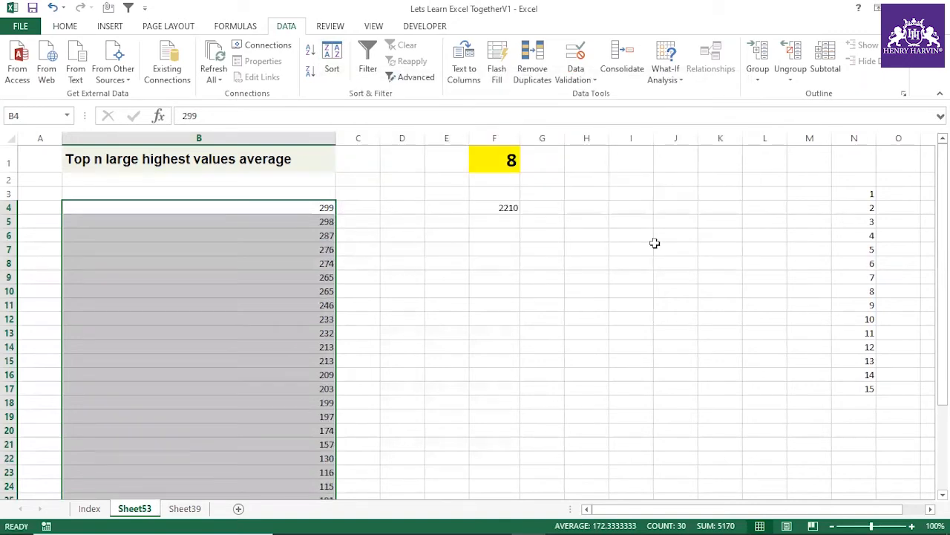
# Step: Choose 2 from the dropdown list in F1 and select B4:B5 to check the top-two sum against F4
pyautogui.scroll(-3, 365, 290)
pyautogui.scroll(3, 365, 290)
pyautogui.click(493, 158)
pyautogui.click(527, 167)
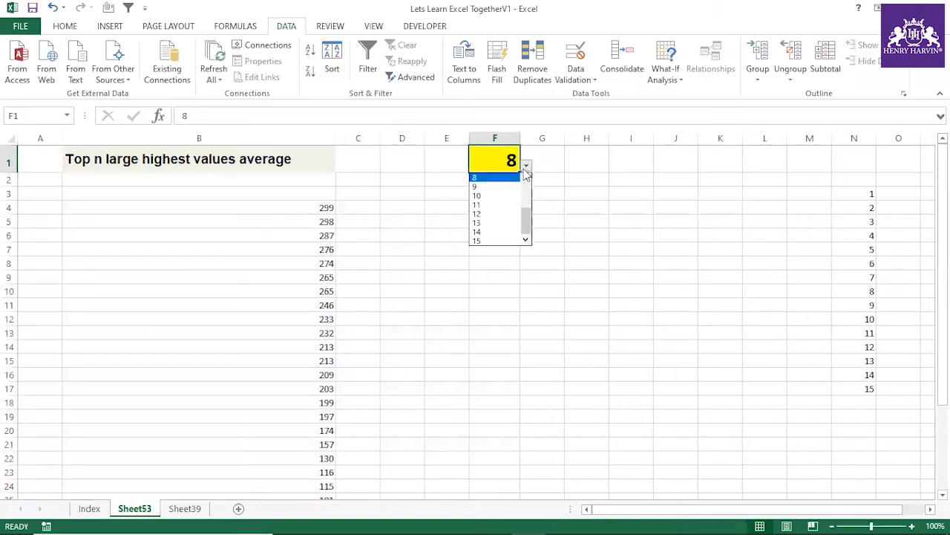
pyautogui.click(526, 178)
pyautogui.click(526, 179)
pyautogui.click(526, 179)
pyautogui.click(526, 179)
pyautogui.click(525, 178)
pyautogui.click(525, 178)
pyautogui.click(526, 179)
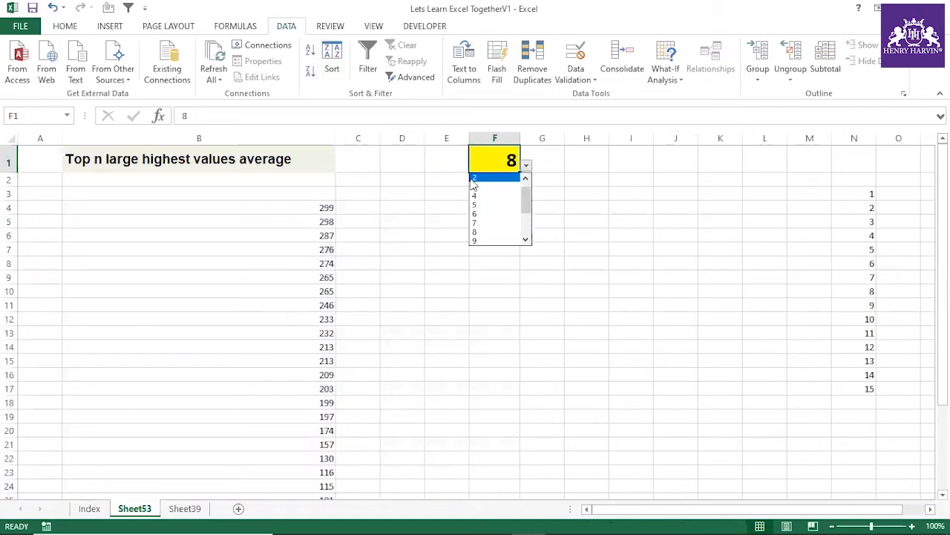
pyautogui.click(476, 186)
pyautogui.moveTo(326, 207); pyautogui.dragTo(327, 220)
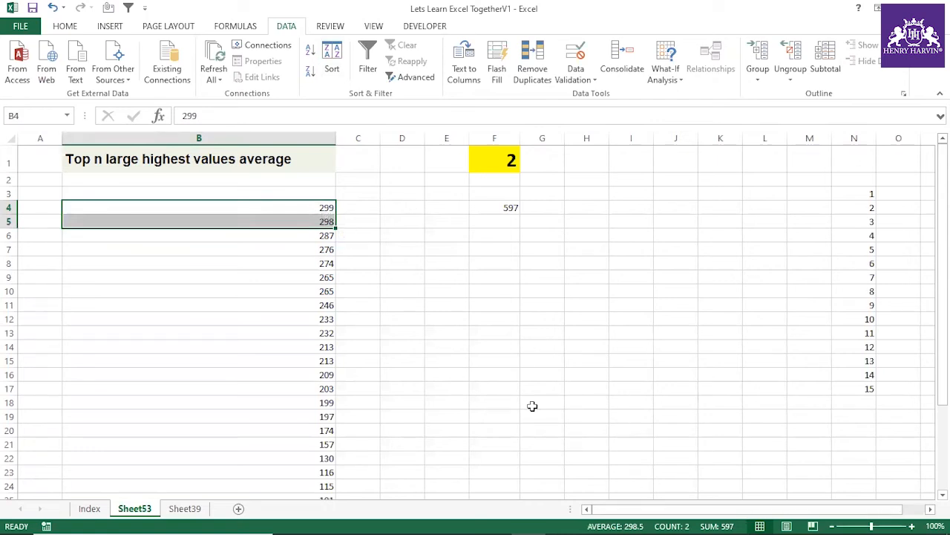
# Step: Choose 3 from the dropdown list in F1 and select B4:B6 to check the top-three sum against F4
pyautogui.click(505, 164)
pyautogui.click(525, 165)
pyautogui.click(483, 201)
pyautogui.moveTo(329, 208); pyautogui.dragTo(327, 234)
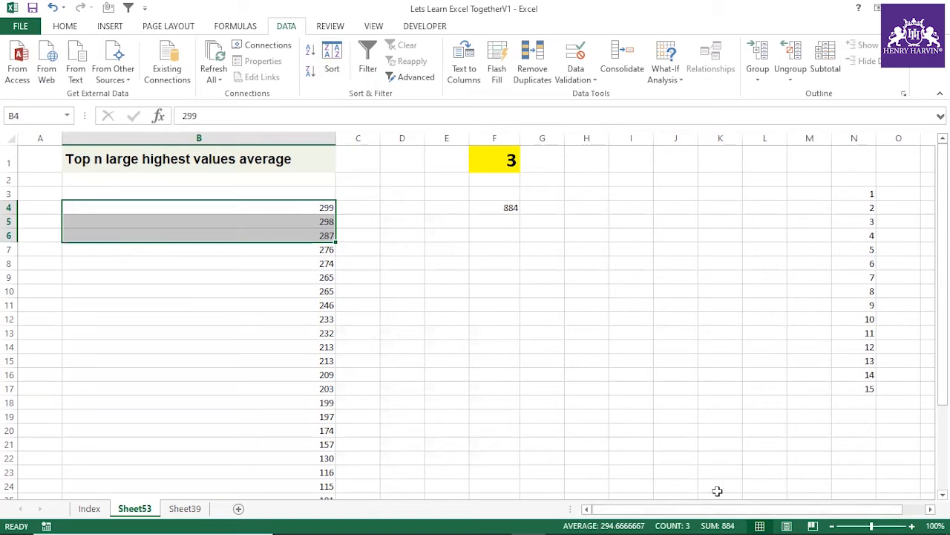
# Step: Choose 5 from the dropdown list in F1 and select B4:B8 to check the top-five sum against F4
pyautogui.click(484, 154)
pyautogui.click(525, 165)
pyautogui.click(484, 195)
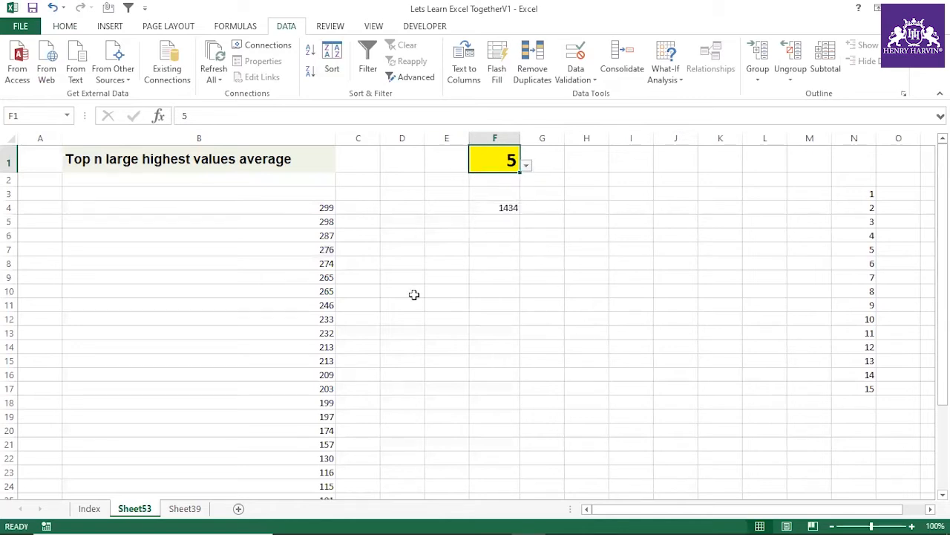
pyautogui.moveTo(317, 211); pyautogui.dragTo(317, 259)
pyautogui.moveTo(320, 208); pyautogui.dragTo(319, 259)
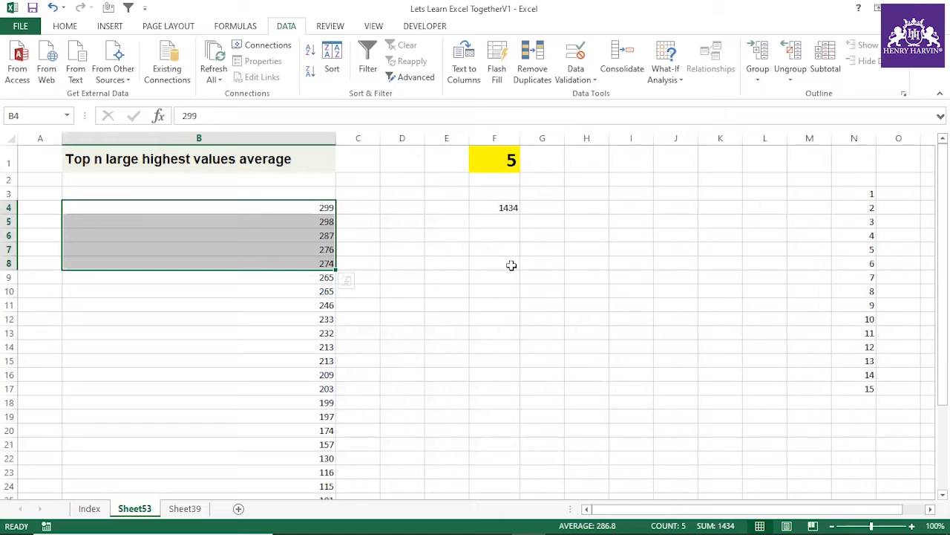
# Step: Enter the number 123456789 in cell F8 and select that cell again
pyautogui.click(511, 265)
pyautogui.write('12')
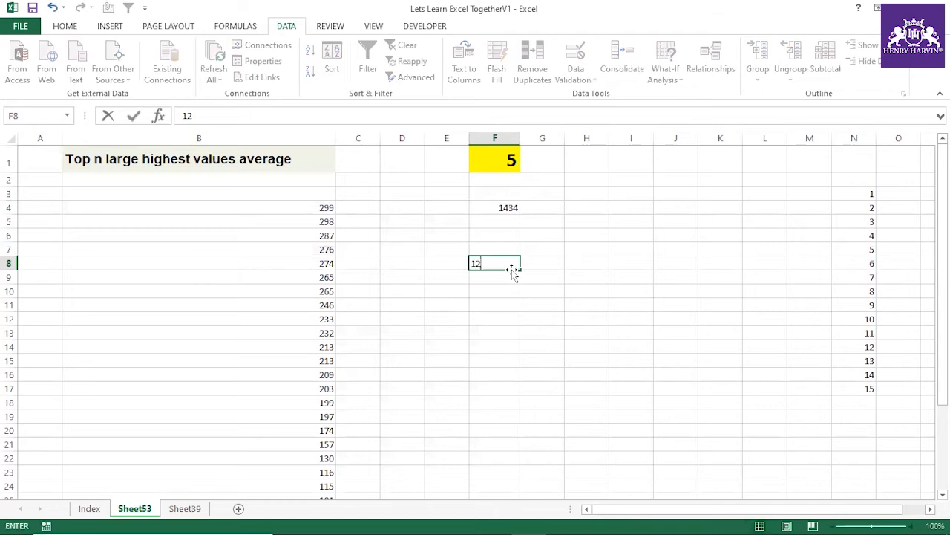
pyautogui.write('3456789')
pyautogui.click(509, 320)
pyautogui.click(506, 266)
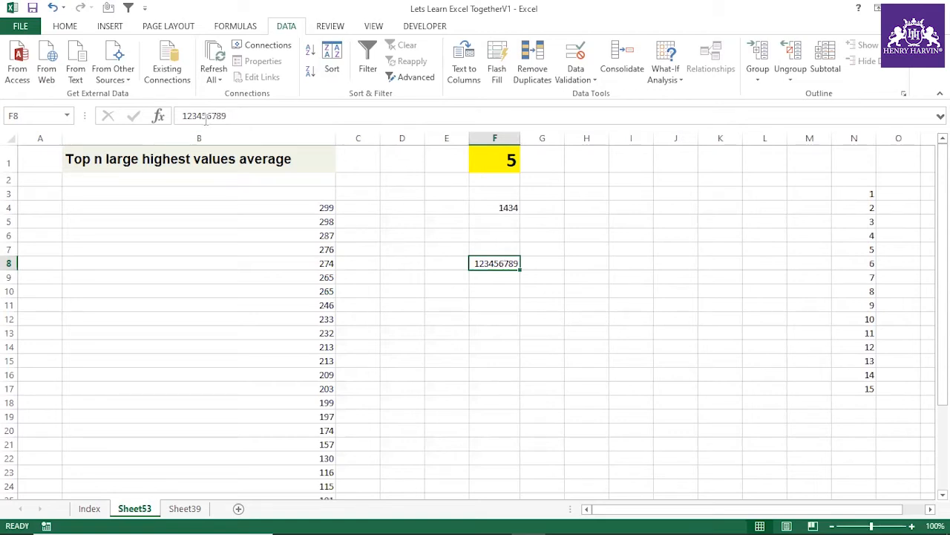
# Step: Highlight the digit groups 789, 456 and 123 of the number in F8 in turn, keeping the value
pyautogui.click(551, 288)
pyautogui.click(502, 265)
pyautogui.moveTo(226, 115)
pyautogui.mouseDown()
pyautogui.moveTo(199, 117)
pyautogui.moveTo(233, 117)
pyautogui.mouseUp()
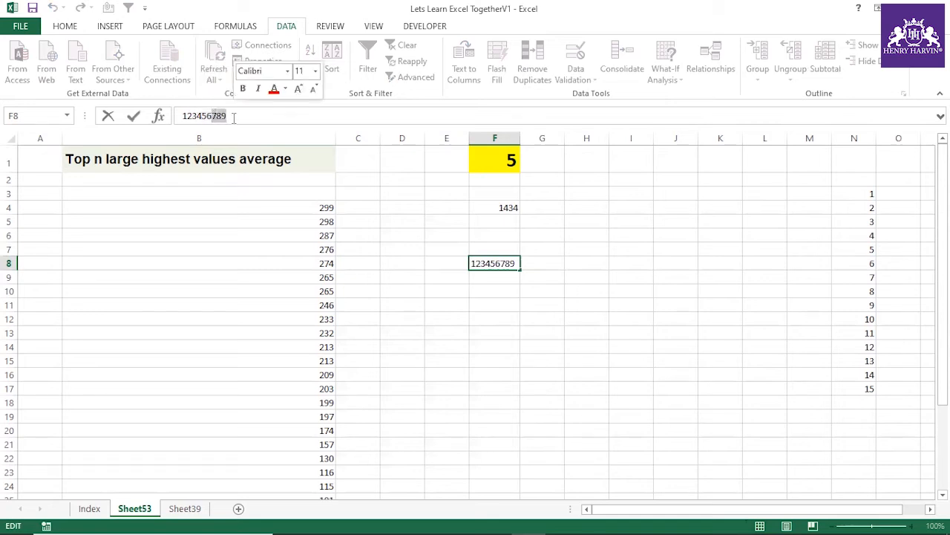
pyautogui.moveTo(212, 117); pyautogui.dragTo(197, 116)
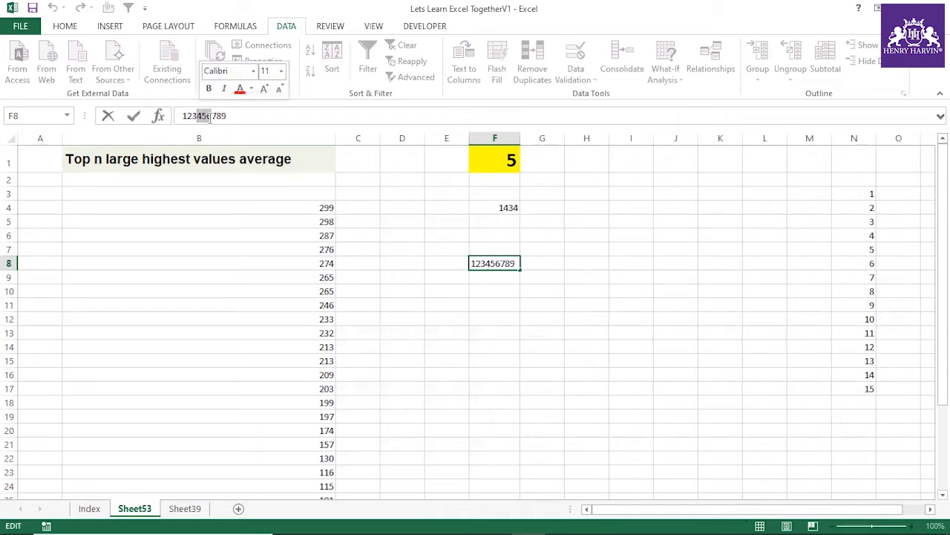
pyautogui.moveTo(195, 116); pyautogui.dragTo(182, 117)
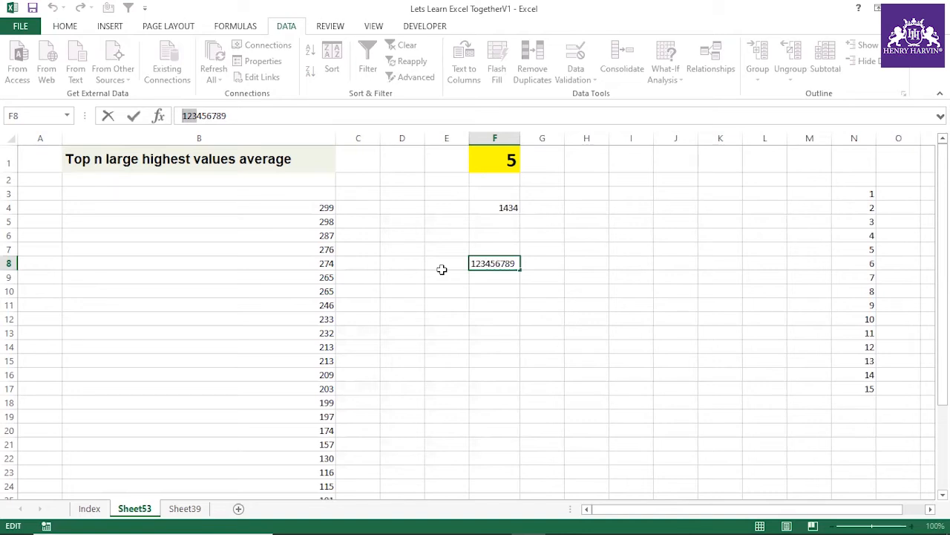
pyautogui.press('Return')
pyautogui.click(483, 303)
pyautogui.click(494, 260)
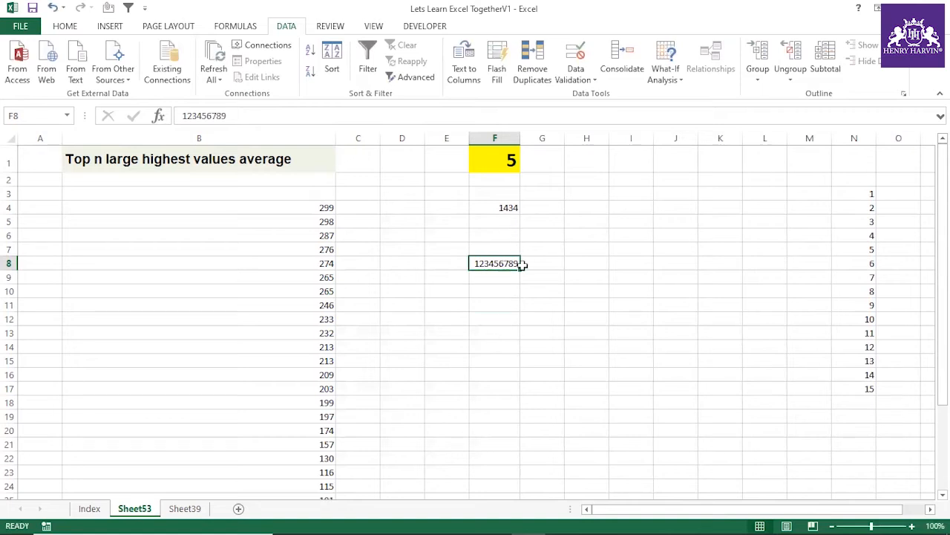
# Step: Choose 12 from the dropdown list in F1 and select B4:B15 to check the top-twelve sum against F4
pyautogui.click(509, 162)
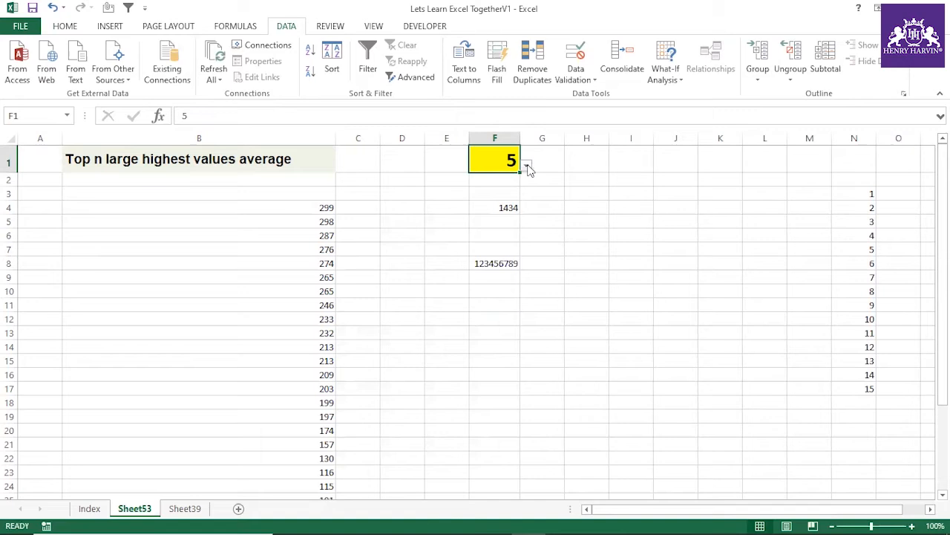
pyautogui.click(528, 166)
pyautogui.moveTo(528, 208); pyautogui.dragTo(527, 219)
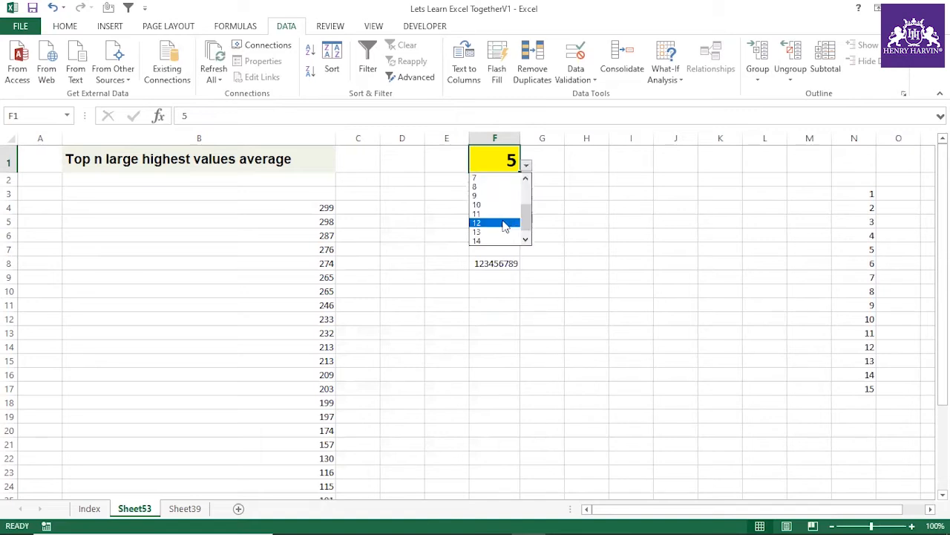
pyautogui.click(504, 223)
pyautogui.moveTo(305, 210); pyautogui.dragTo(306, 355)
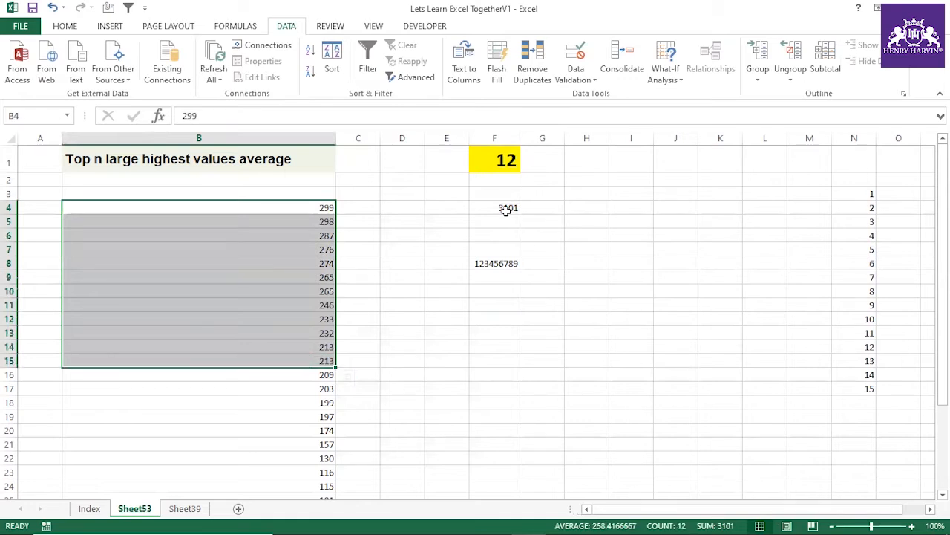
# Step: Choose 14 from the dropdown list in F1 and select F4 to review its SUMPRODUCT formula
pyautogui.click(504, 163)
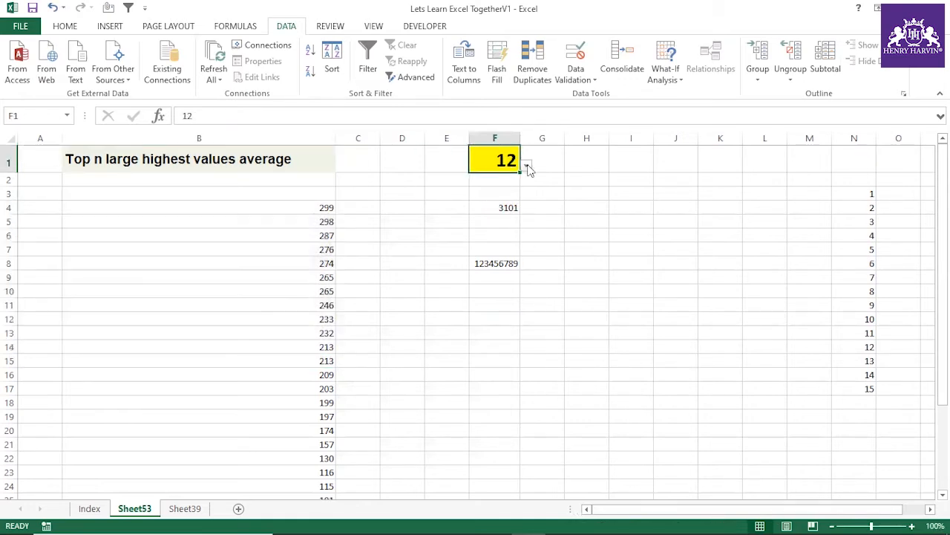
pyautogui.click(527, 166)
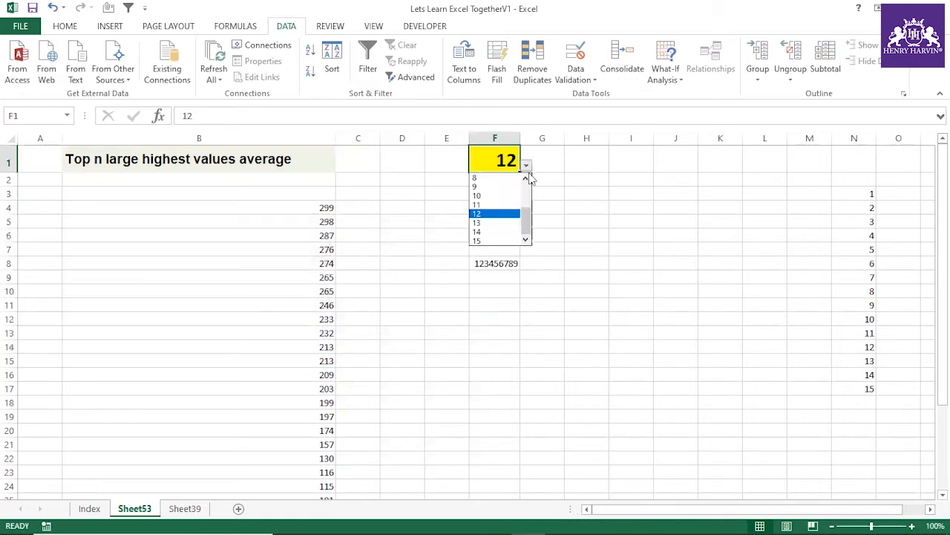
pyautogui.click(504, 231)
pyautogui.click(569, 263)
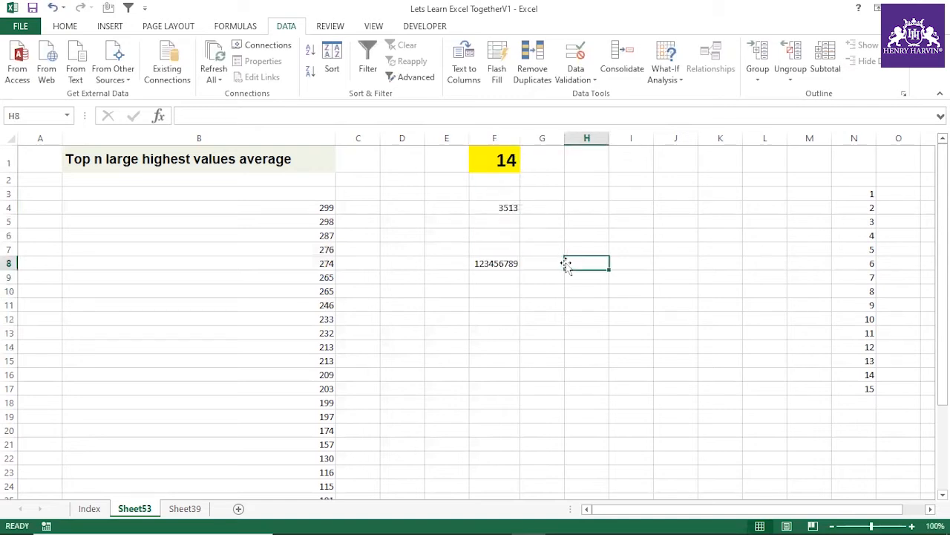
pyautogui.click(516, 209)
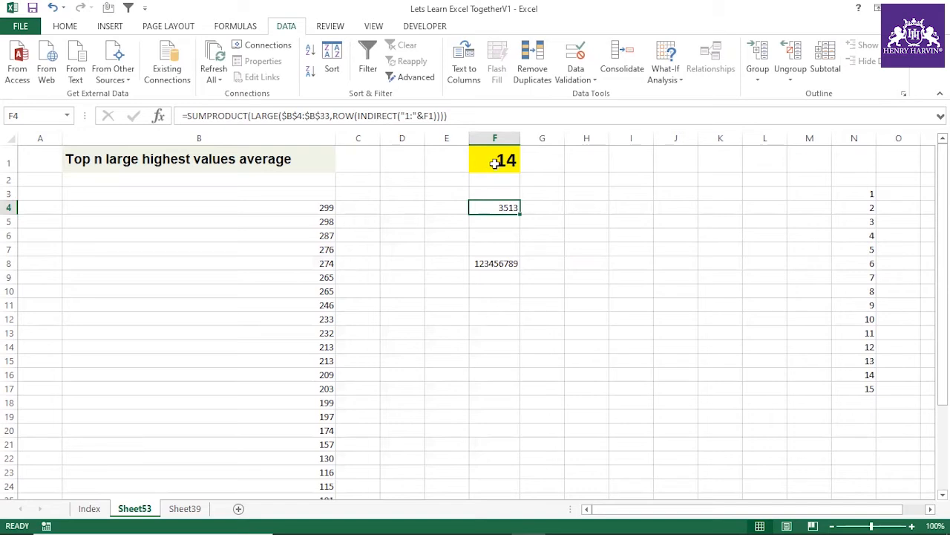
# Step: On the Index sheet, tick off the "Top large highest values average" exercise in L88
pyautogui.click(88, 508)
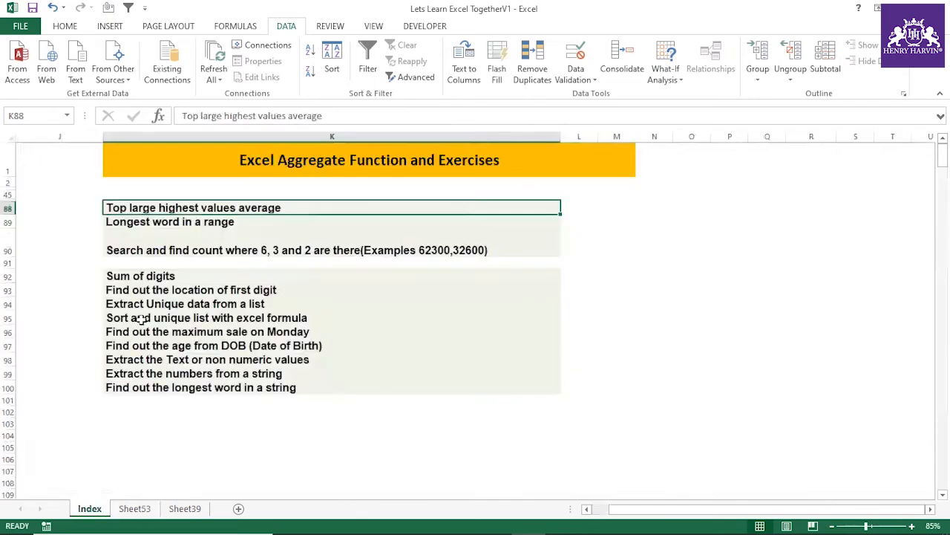
pyautogui.click(579, 208)
pyautogui.click(576, 290)
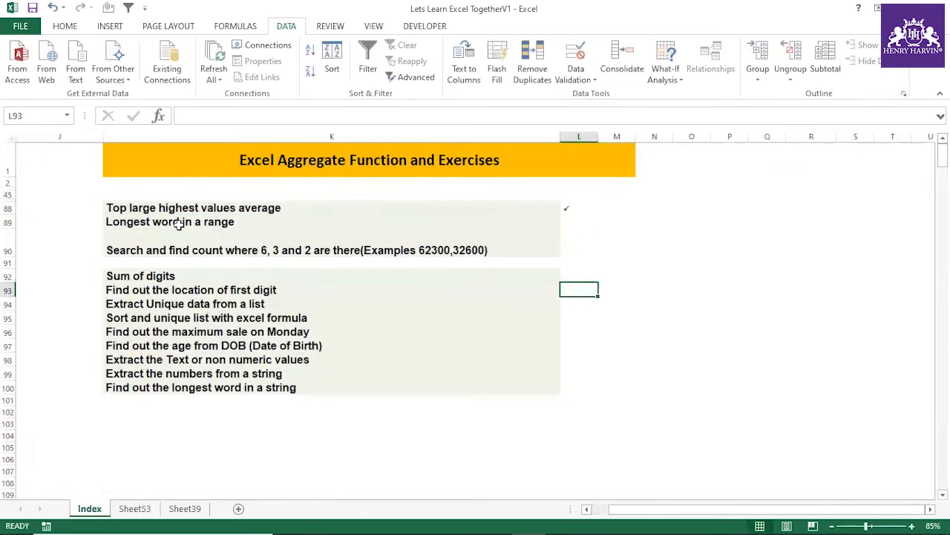
# Step: Copy the "Longest word in a range" title from K89 of the Index sheet into D3 of a new sheet
pyautogui.click(182, 224)
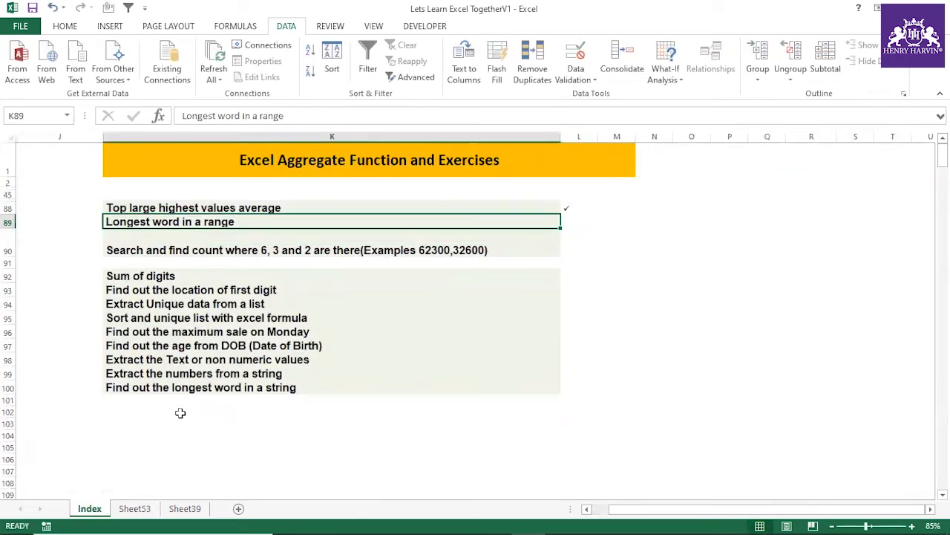
pyautogui.click(136, 508)
pyautogui.click(182, 509)
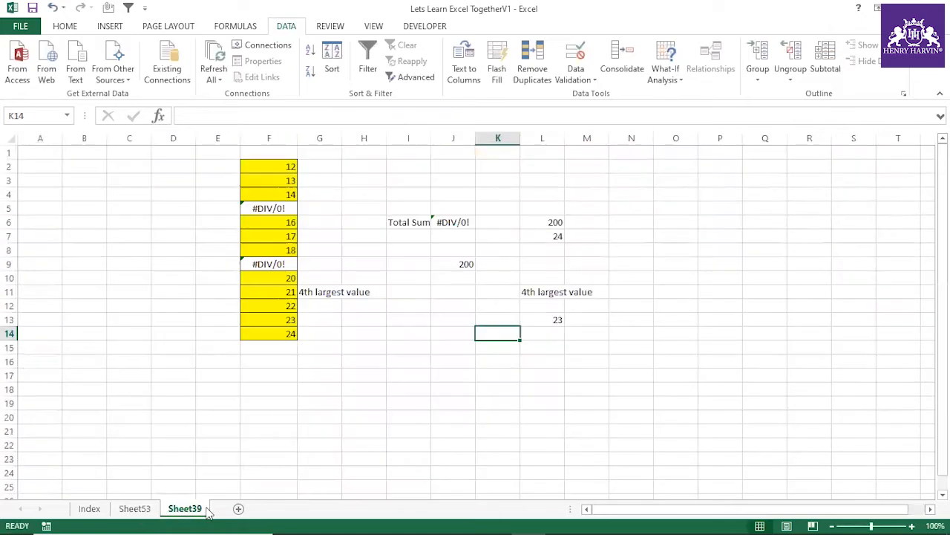
pyautogui.click(90, 509)
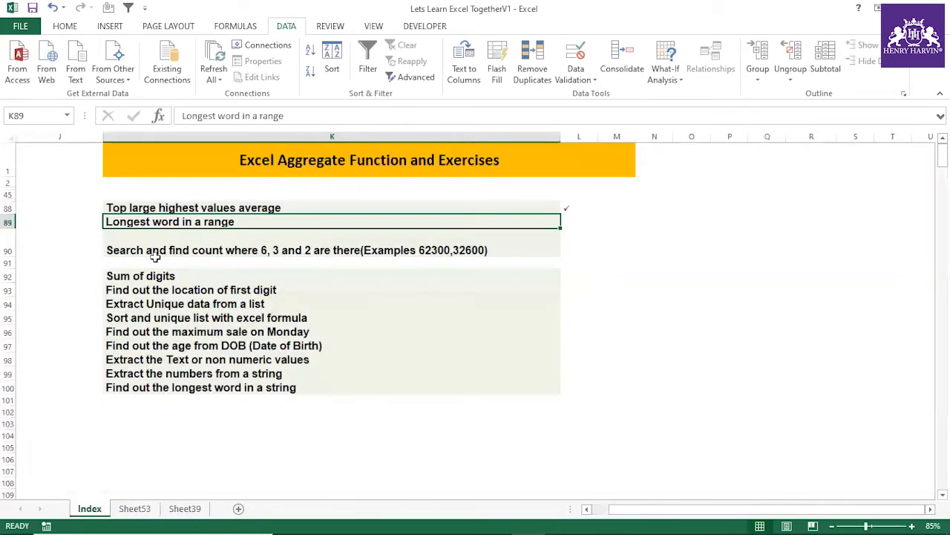
pyautogui.hotkey('ctrl', 'c')
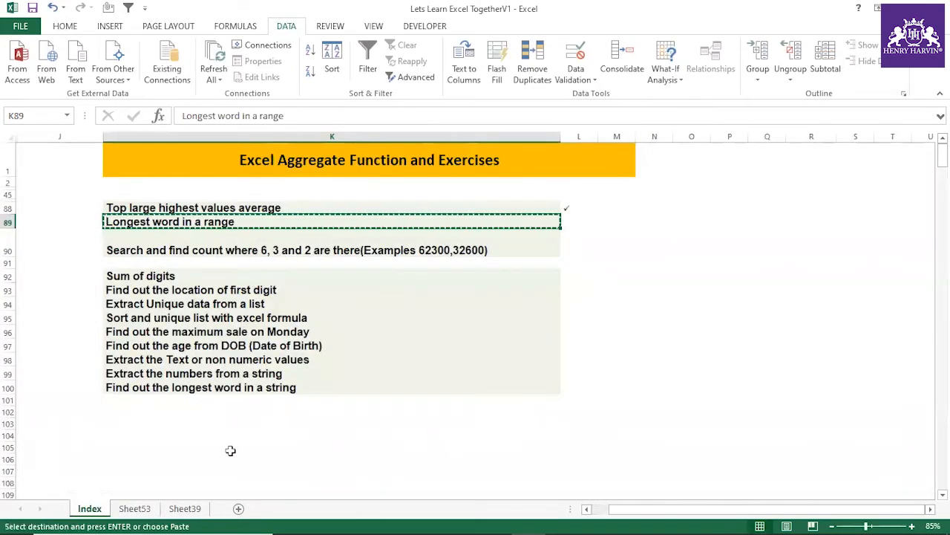
pyautogui.click(239, 508)
pyautogui.click(175, 179)
pyautogui.hotkey('ctrl', 'v')
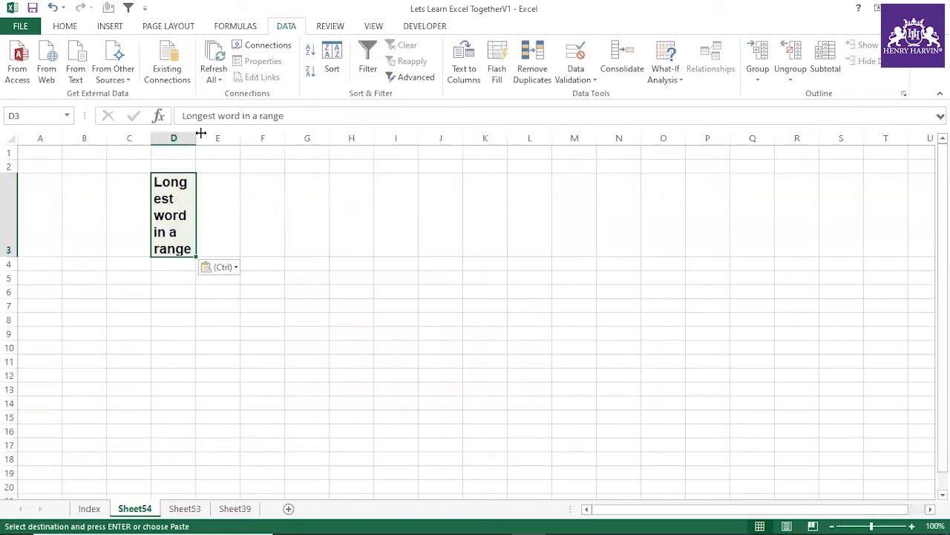
# Step: Widen column D and reduce the height of row 3 so the title fits on one line
pyautogui.moveTo(199, 134); pyautogui.dragTo(297, 138)
pyautogui.moveTo(14, 256); pyautogui.dragTo(21, 205)
pyautogui.moveTo(298, 138); pyautogui.dragTo(362, 138)
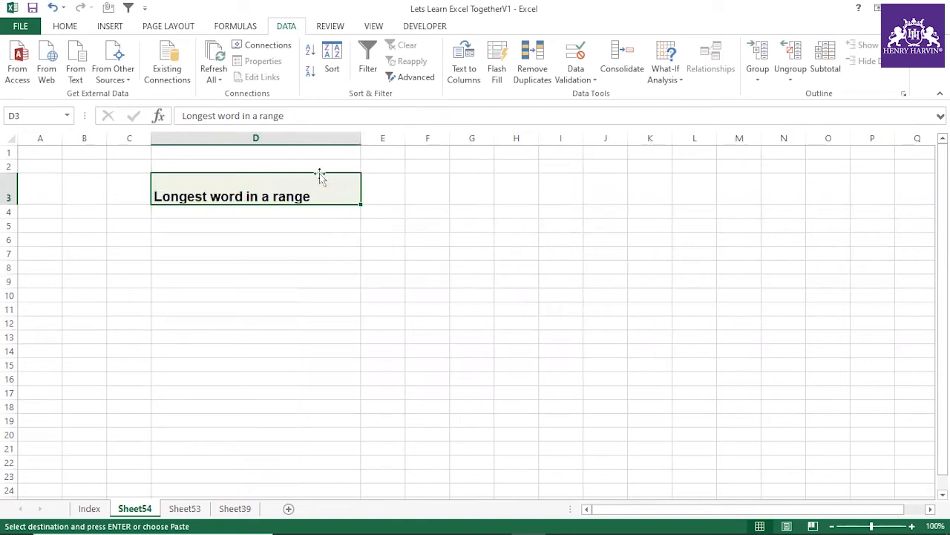
pyautogui.click(294, 233)
# Step: Enter three short lowercase first names as sample words in H3:H5
pyautogui.click(525, 190)
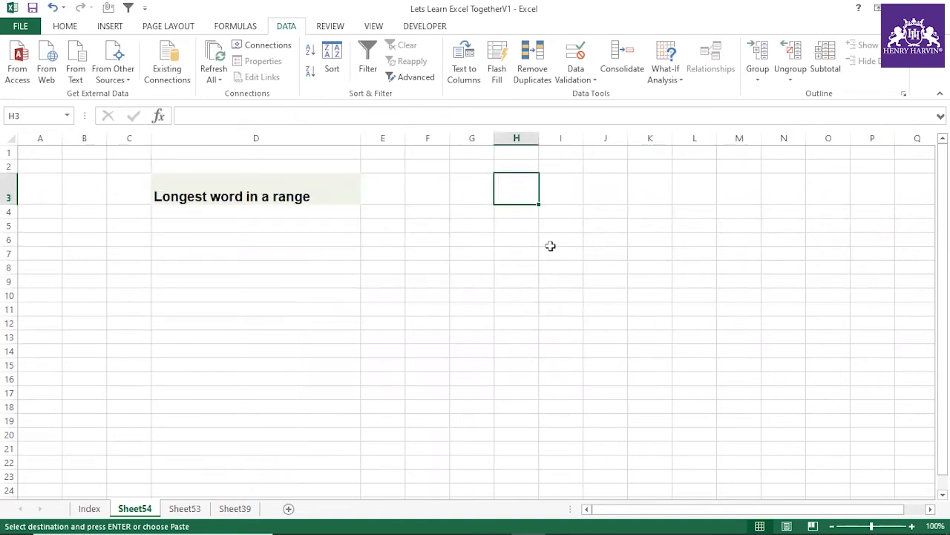
pyautogui.write('ab')
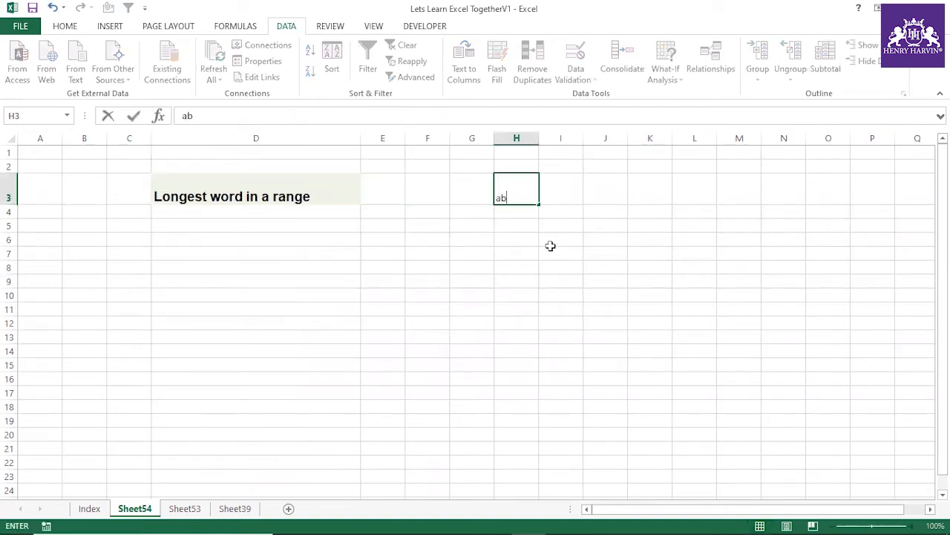
pyautogui.write('i')
pyautogui.press('Return')
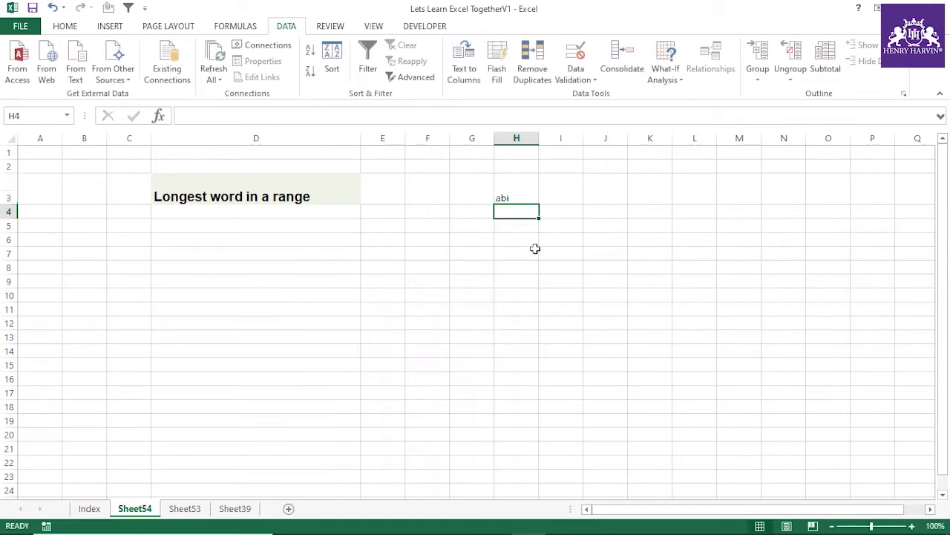
pyautogui.write('amita')
pyautogui.press('Return')
pyautogui.write('ani')
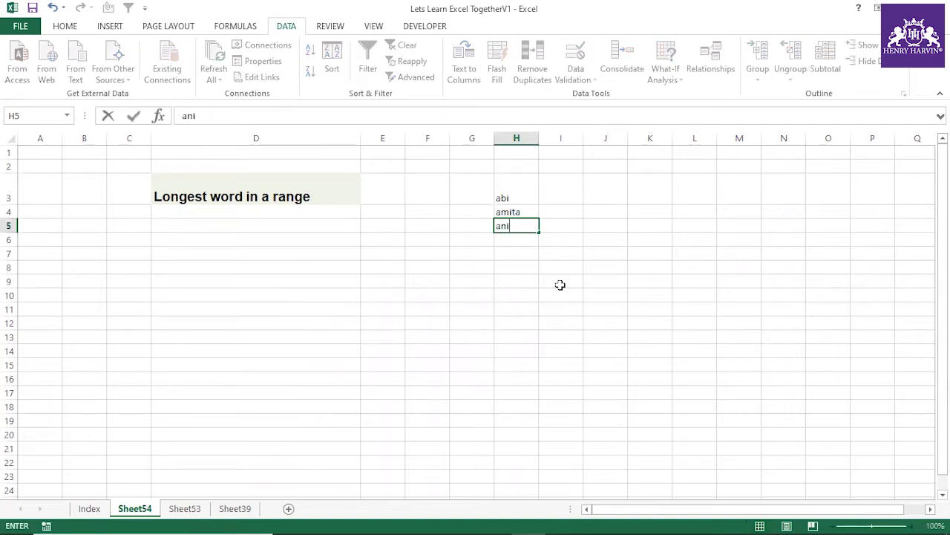
pyautogui.write('l')
pyautogui.press('Return')
# Step: Continue the word list in H6:H9 with Maths, Physics, Chemistry and History
pyautogui.write('Maths')
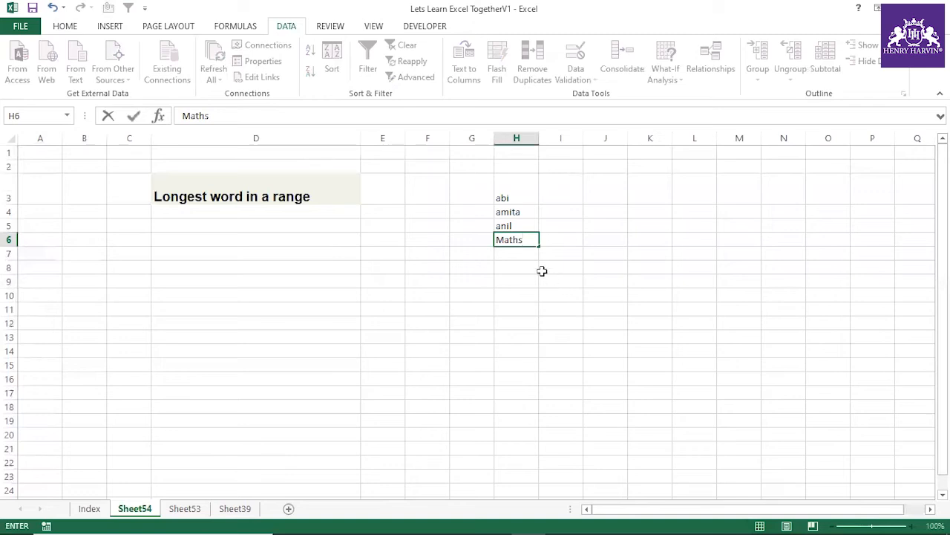
pyautogui.press('Return')
pyautogui.write('Ph')
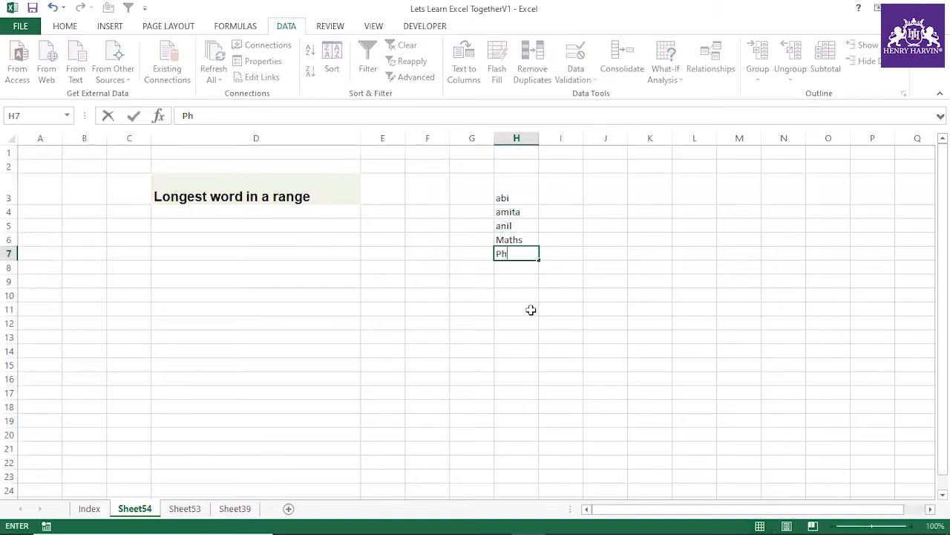
pyautogui.write('ysics')
pyautogui.press('Return')
pyautogui.write('Chemistry')
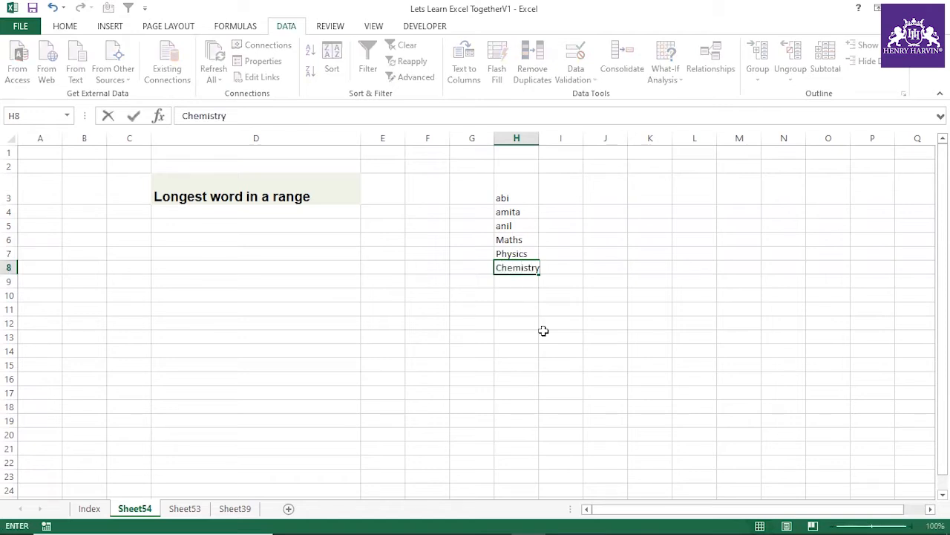
pyautogui.press('Return')
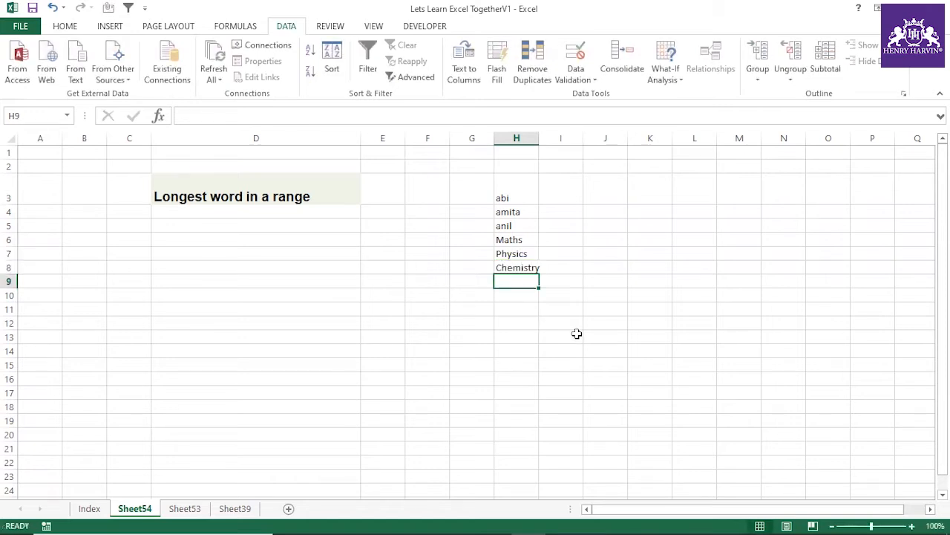
pyautogui.write('Hi')
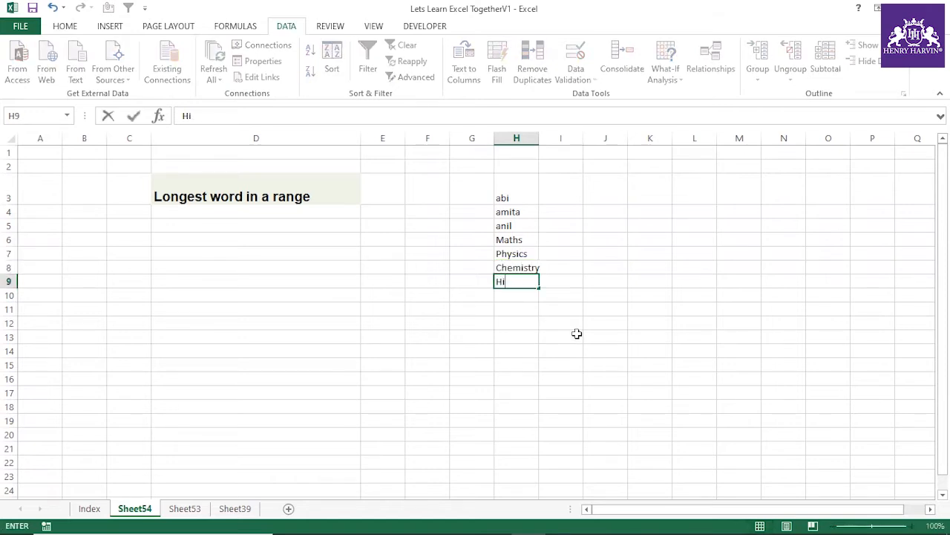
pyautogui.write('story')
pyautogui.click(577, 334)
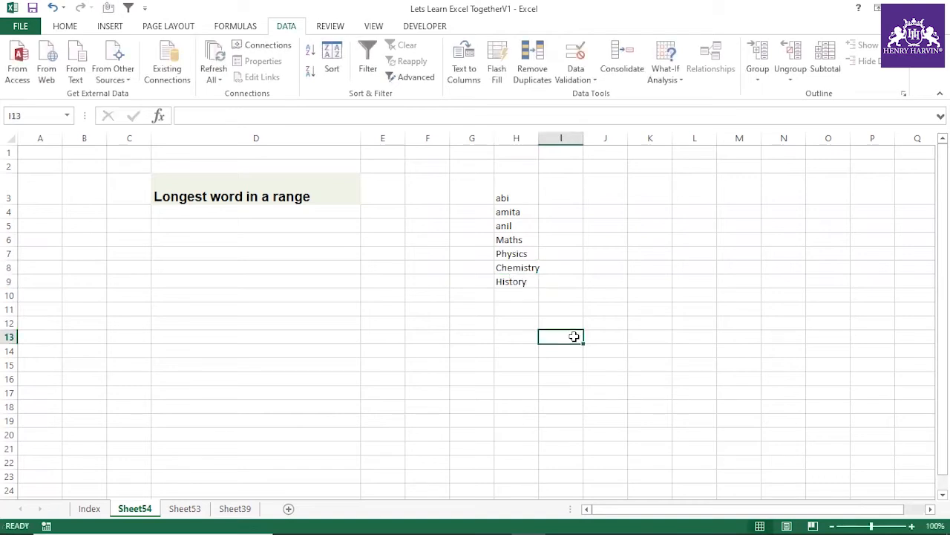
# Step: Fit the width of column H to its longest word and widen it slightly more
pyautogui.doubleClick(539, 138)
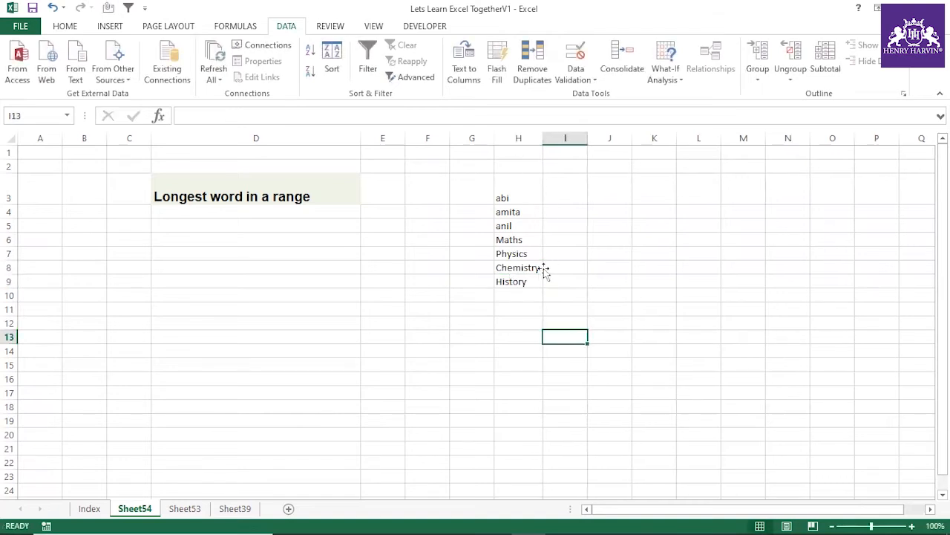
pyautogui.click(544, 268)
pyautogui.click(540, 272)
pyautogui.click(519, 327)
pyautogui.moveTo(516, 197); pyautogui.dragTo(518, 391)
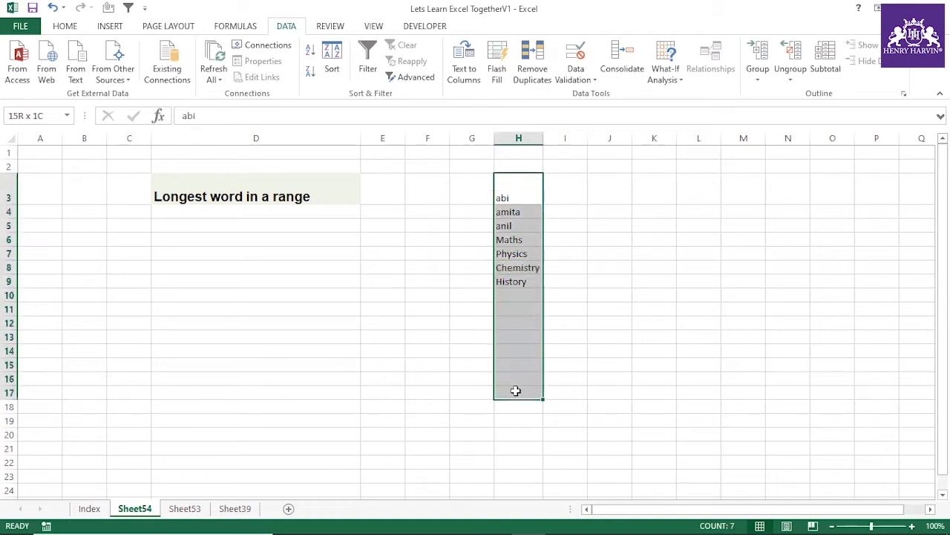
pyautogui.click(512, 347)
pyautogui.moveTo(545, 141); pyautogui.dragTo(545, 139)
# Step: Select the word list H3:H9 and the title in D3 to review the exercise
pyautogui.moveTo(517, 197); pyautogui.dragTo(520, 282)
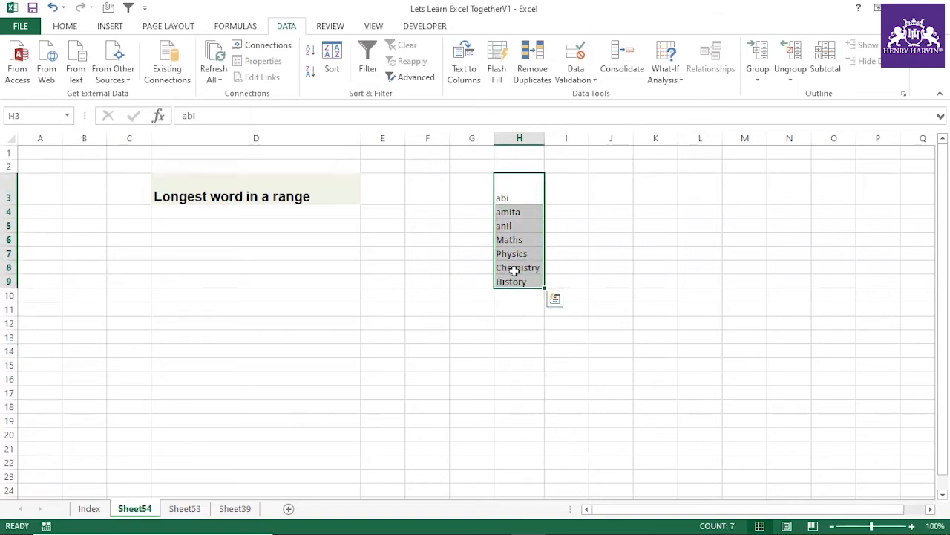
pyautogui.click(515, 271)
pyautogui.moveTo(500, 199); pyautogui.dragTo(517, 283)
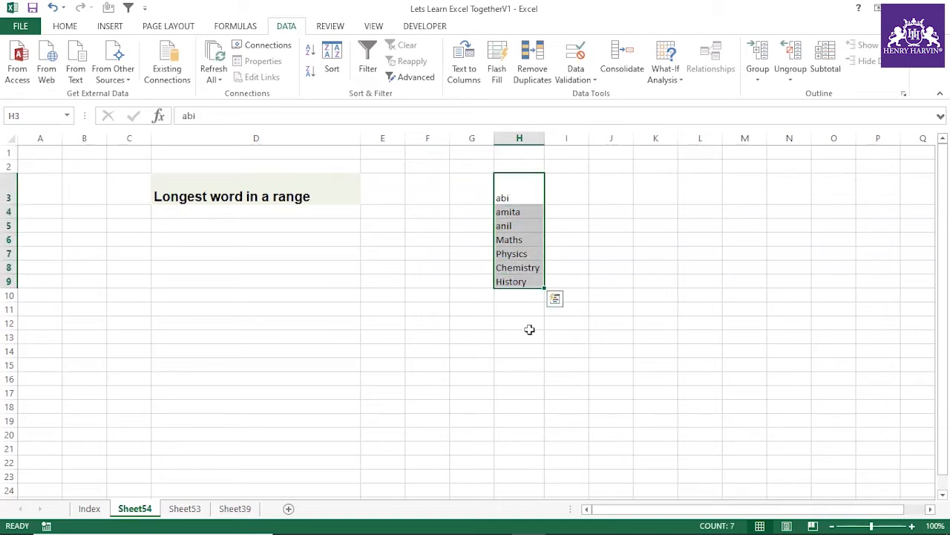
pyautogui.click(246, 193)
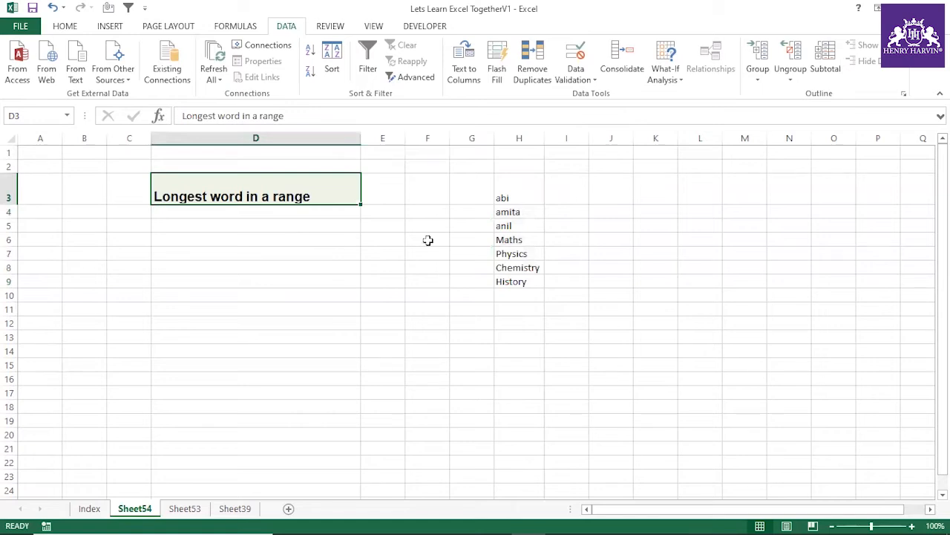
# Step: Enter =LEN(H3) in I3 to count the characters of the first word
pyautogui.click(636, 222)
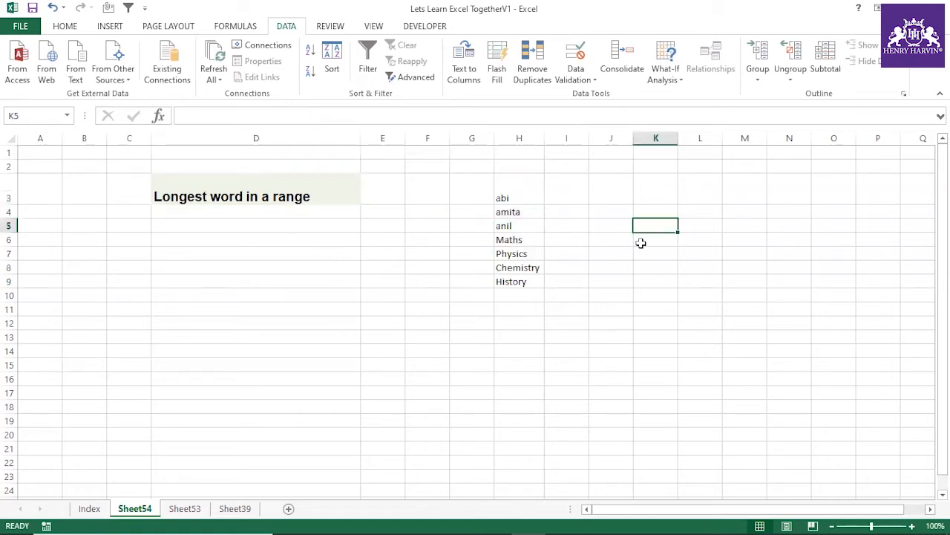
pyautogui.click(562, 199)
pyautogui.write('=')
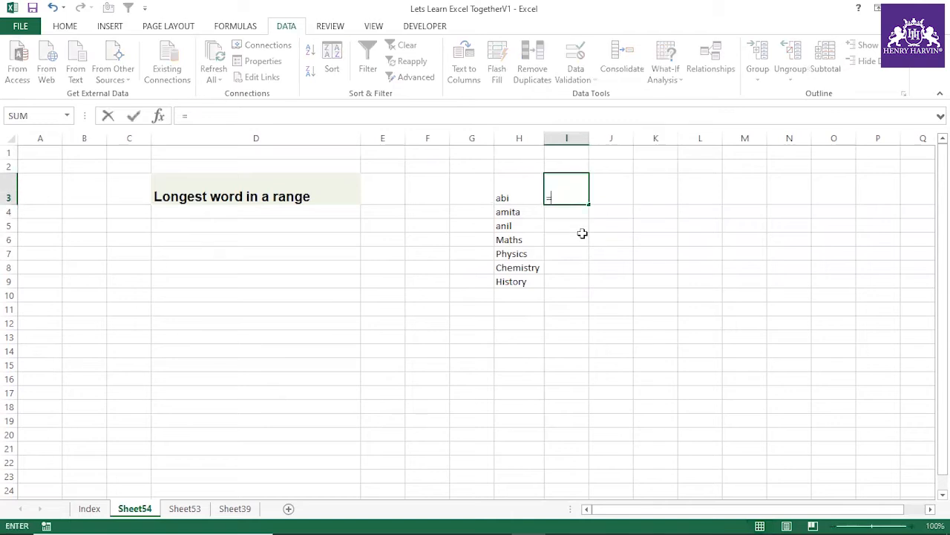
pyautogui.write('len(')
pyautogui.click(527, 195)
pyautogui.write(')')
pyautogui.press('Return')
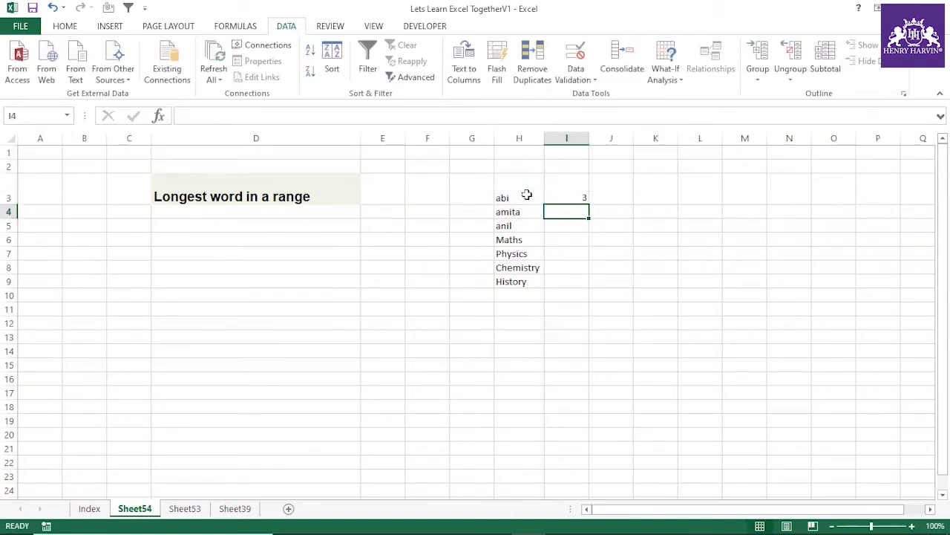
# Step: Fill the LEN formula from I3 down to I9 alongside the word list
pyautogui.click(563, 188)
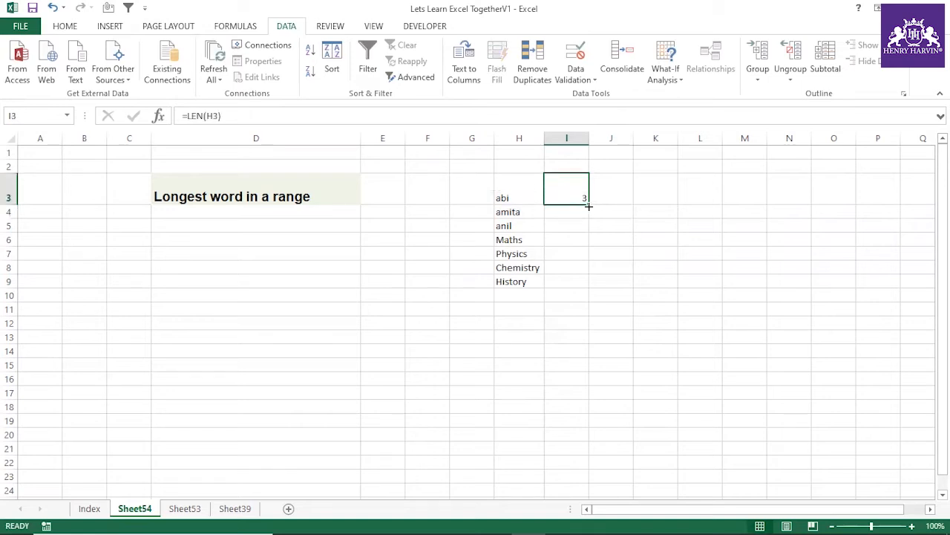
pyautogui.doubleClick(590, 204)
pyautogui.click(562, 267)
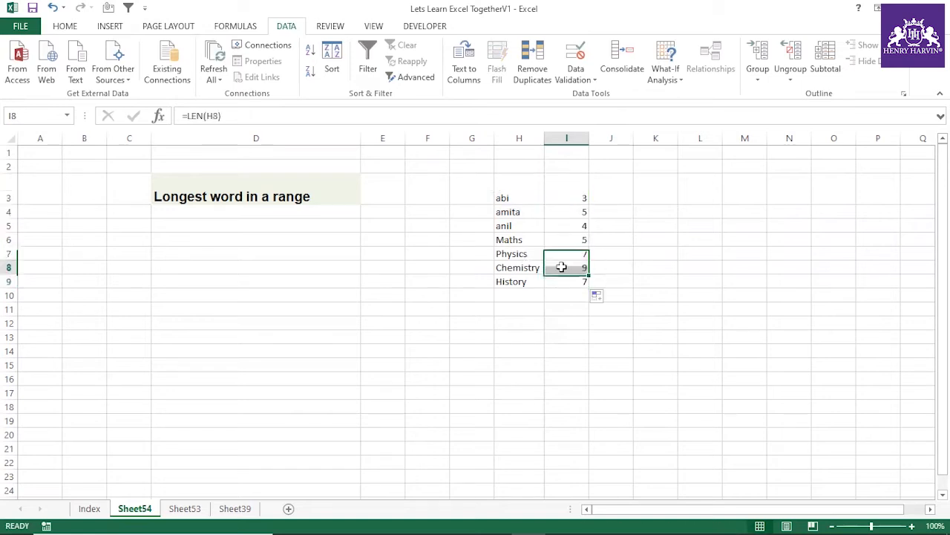
pyautogui.click(564, 194)
# Step: Label K6 "Lookup value" and fit the width of column K to the text
pyautogui.click(664, 238)
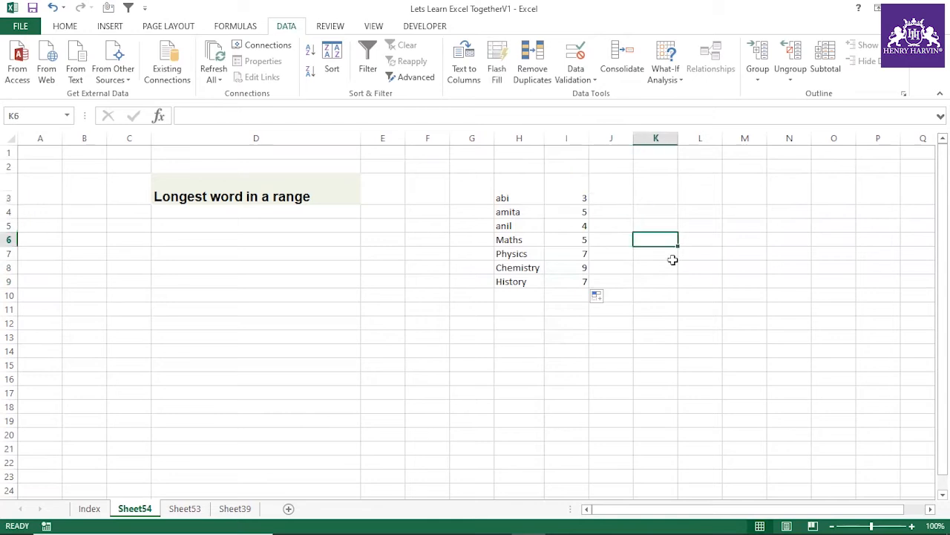
pyautogui.write('Lookup v')
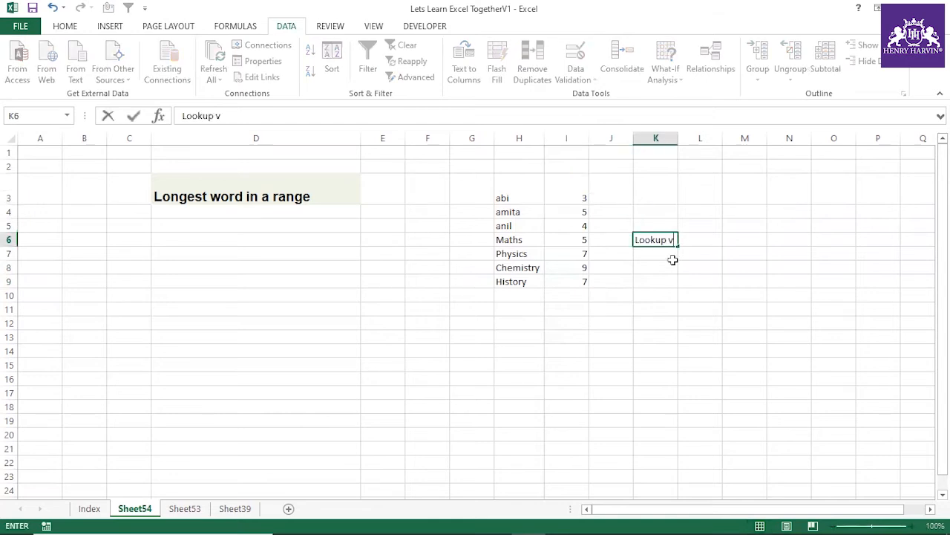
pyautogui.write('alue')
pyautogui.press('Return')
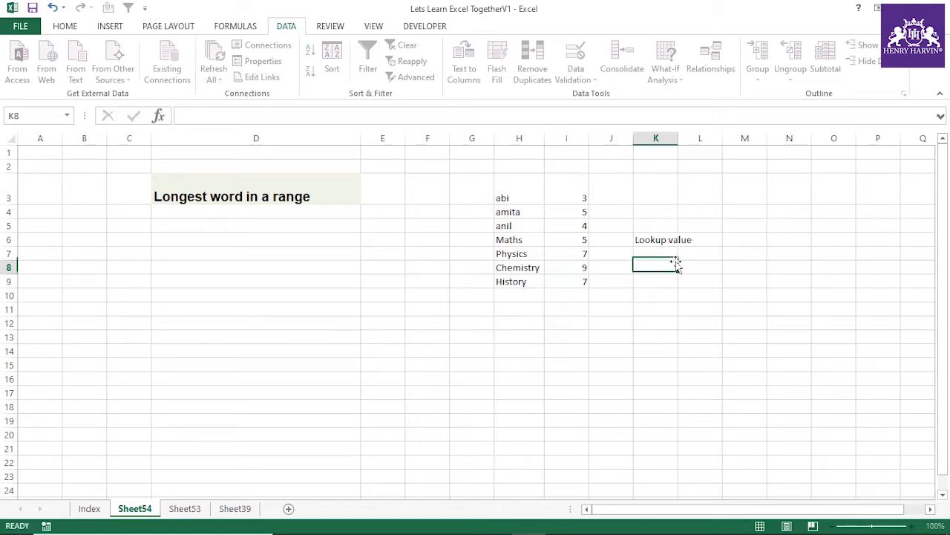
pyautogui.doubleClick(678, 138)
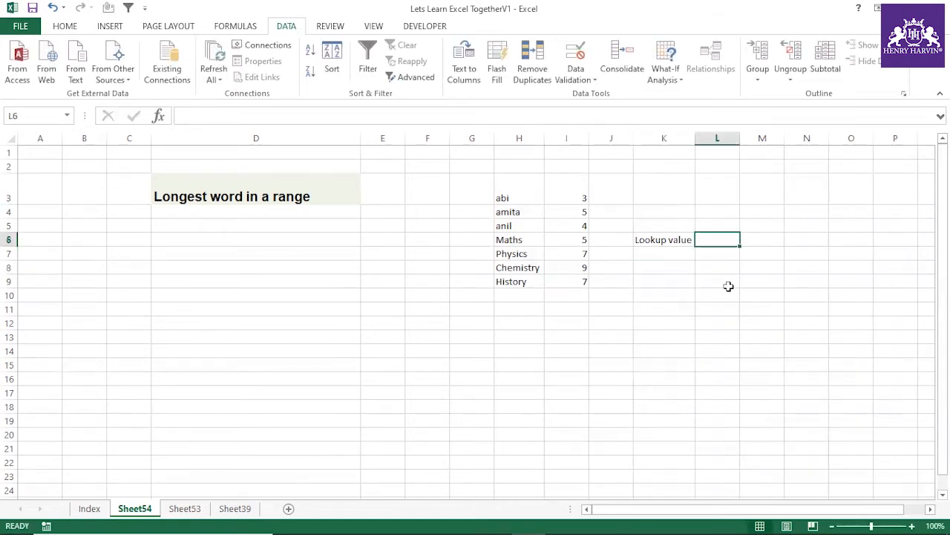
# Step: Enter =MAX(LEN(H3:H9)) in L6 as an array formula to get the longest word length
pyautogui.write('=max')
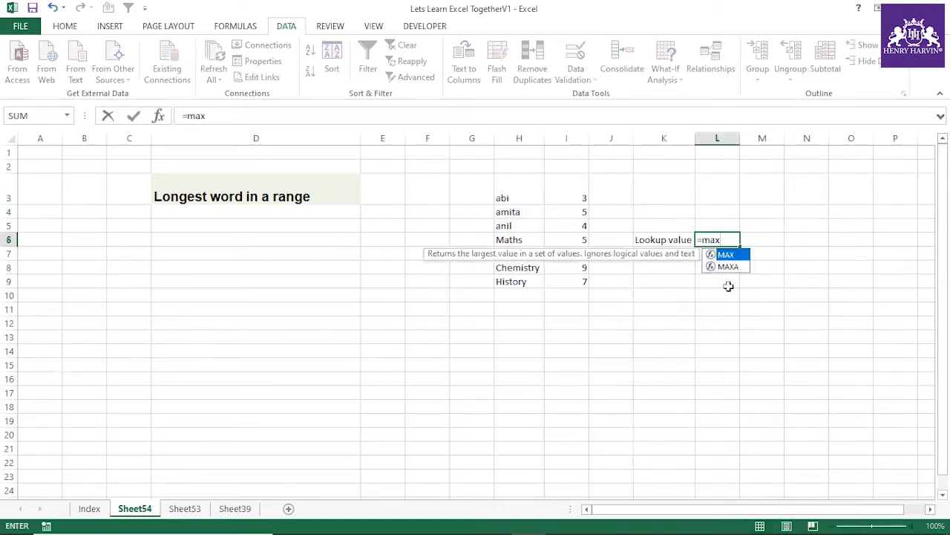
pyautogui.write('(len(')
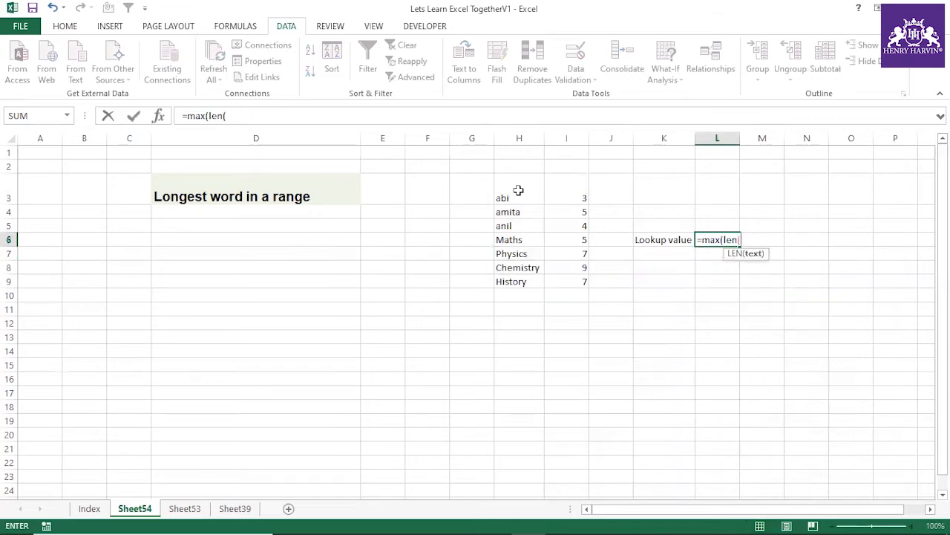
pyautogui.moveTo(518, 195); pyautogui.dragTo(517, 279)
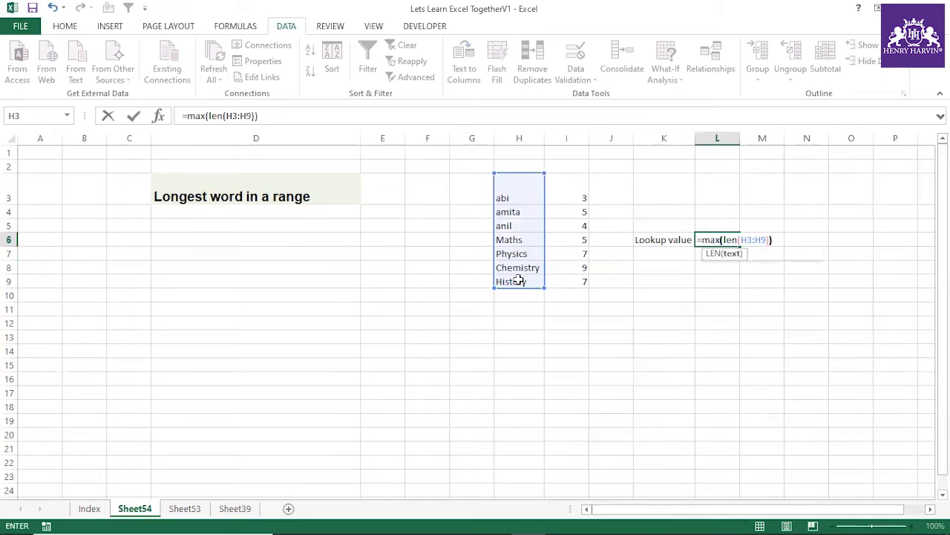
pyautogui.press('Return')
pyautogui.click(719, 239)
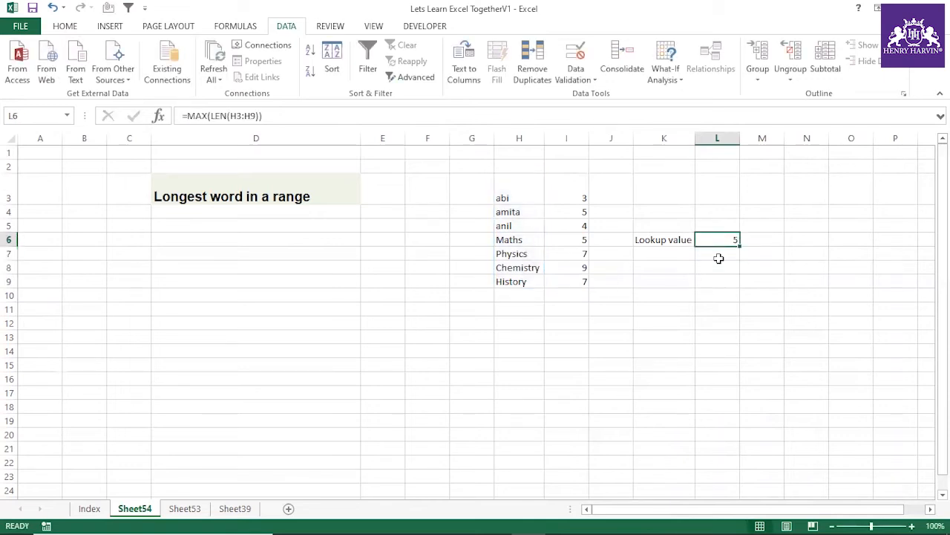
pyautogui.press('F2')
pyautogui.hotkey('ctrl', 'shift', 'Return')
# Step: Start a MATCH formula in K9 with MAX(LEN(H3:H9)) as the lookup value
pyautogui.click(663, 280)
pyautogui.write('=m')
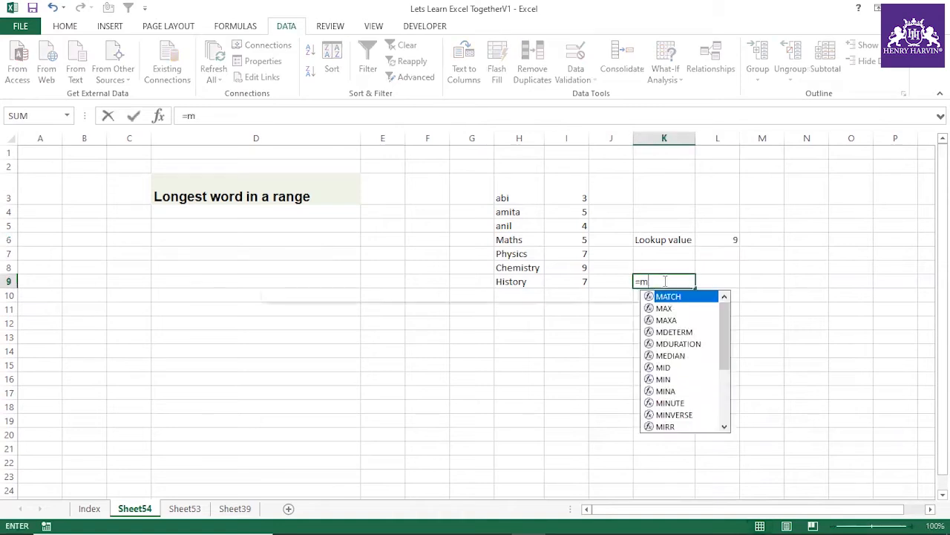
pyautogui.write('atch(')
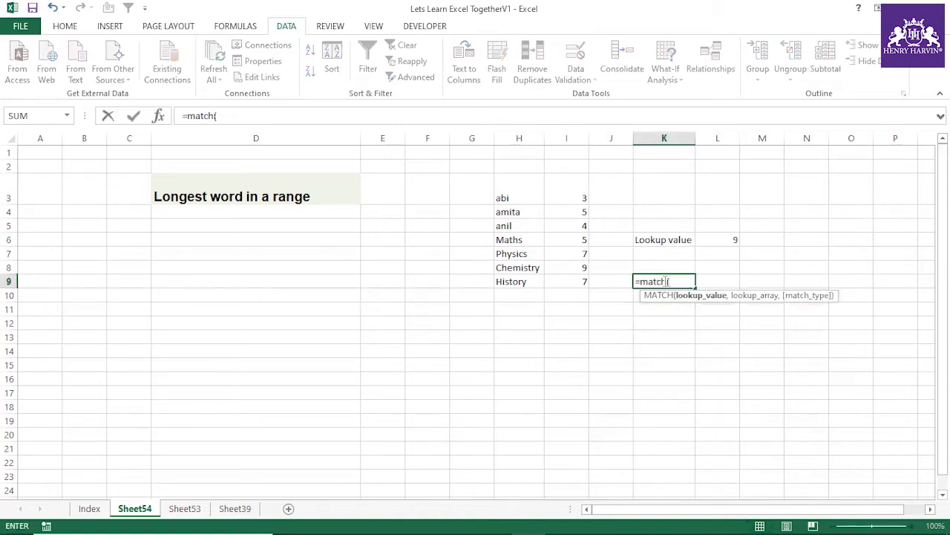
pyautogui.write('max(len(')
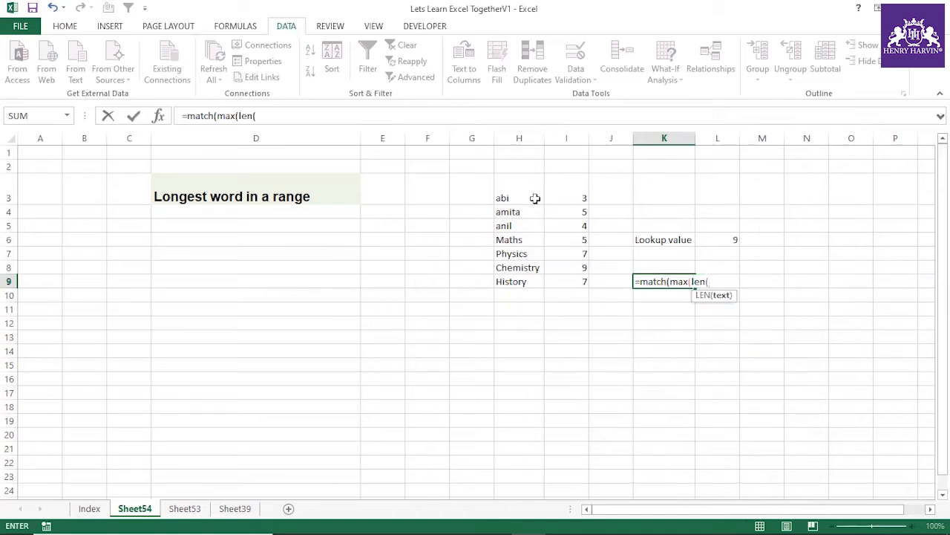
pyautogui.moveTo(535, 198); pyautogui.dragTo(530, 277)
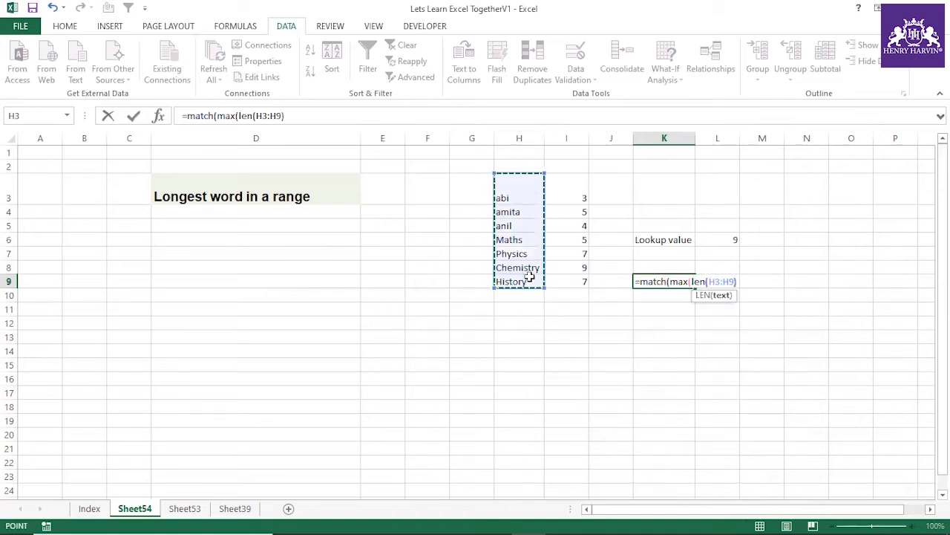
pyautogui.write(')')
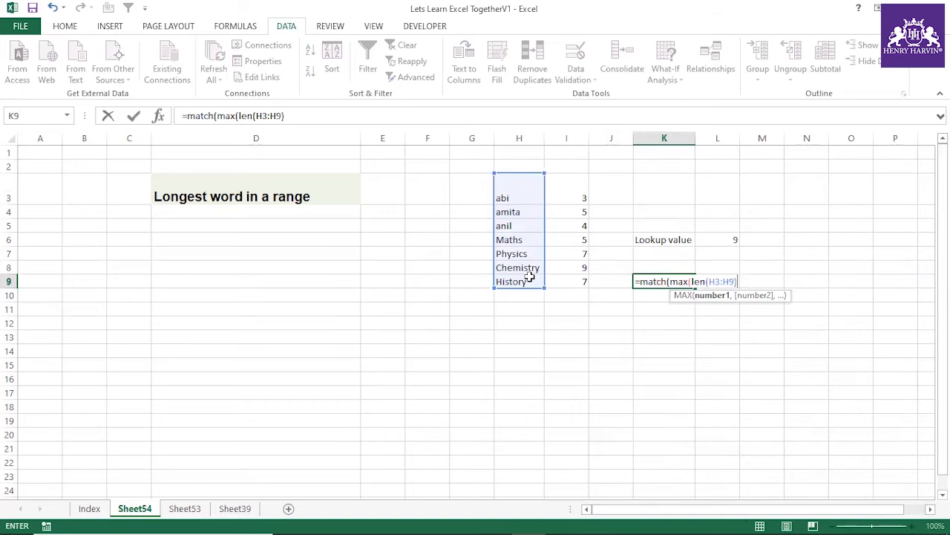
pyautogui.write('),')
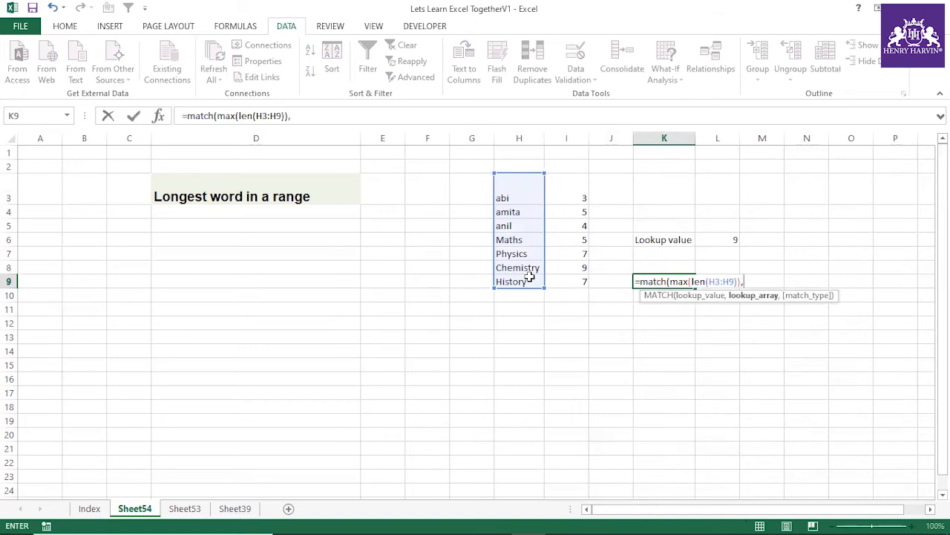
pyautogui.write('len(')
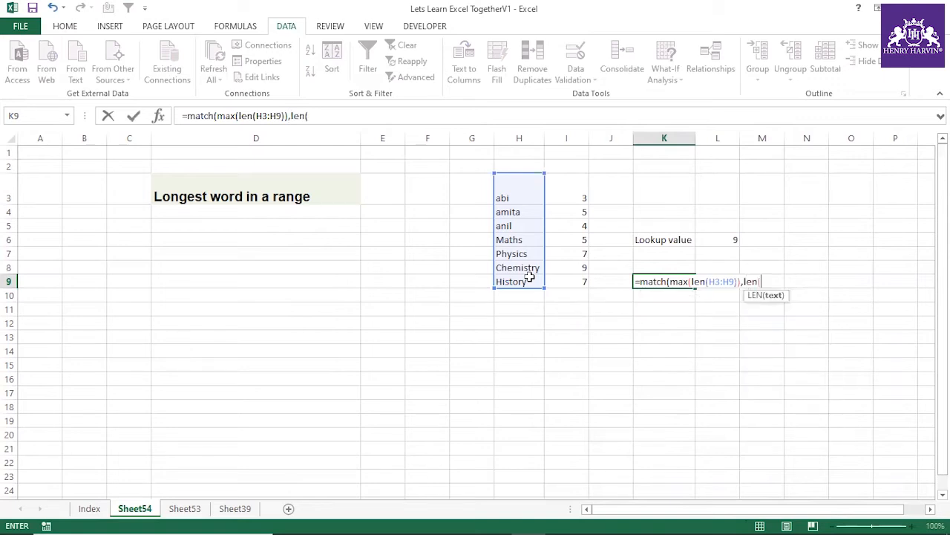
# Step: Complete the MATCH formula in K9 with LEN(H3:H9) as the lookup array and 0 for exact match
pyautogui.moveTo(502, 194); pyautogui.dragTo(510, 288)
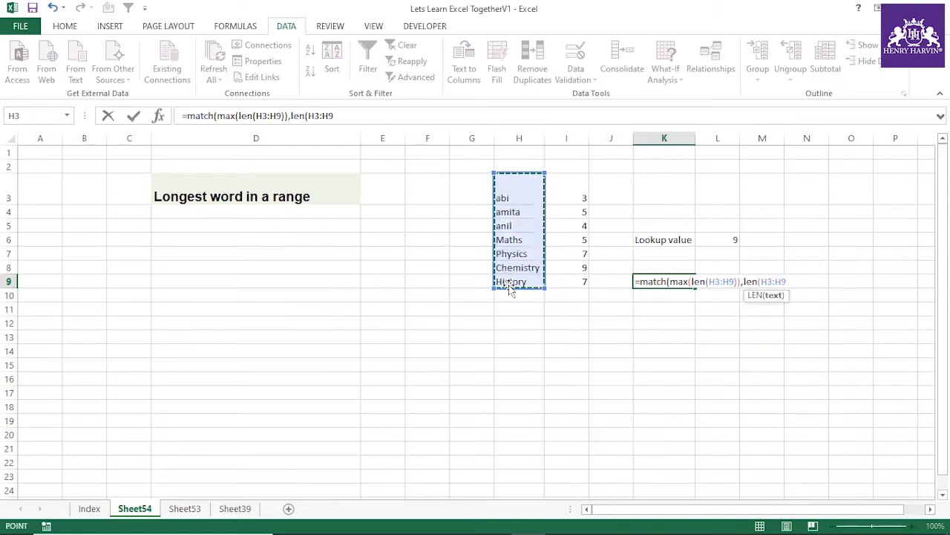
pyautogui.write('),0')
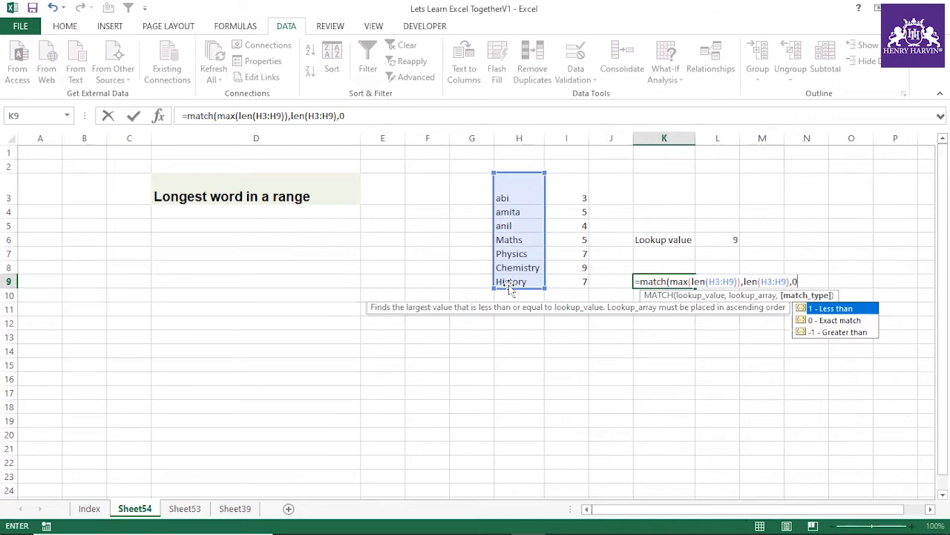
pyautogui.write(')')
pyautogui.press('Return')
# Step: Convert the MATCH formula in K9 to an array formula
pyautogui.click(673, 282)
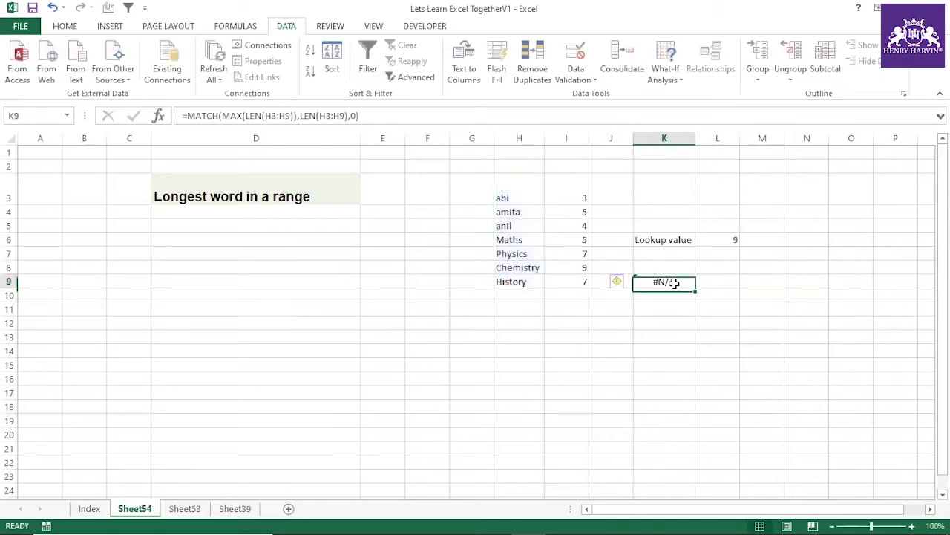
pyautogui.doubleClick(673, 282)
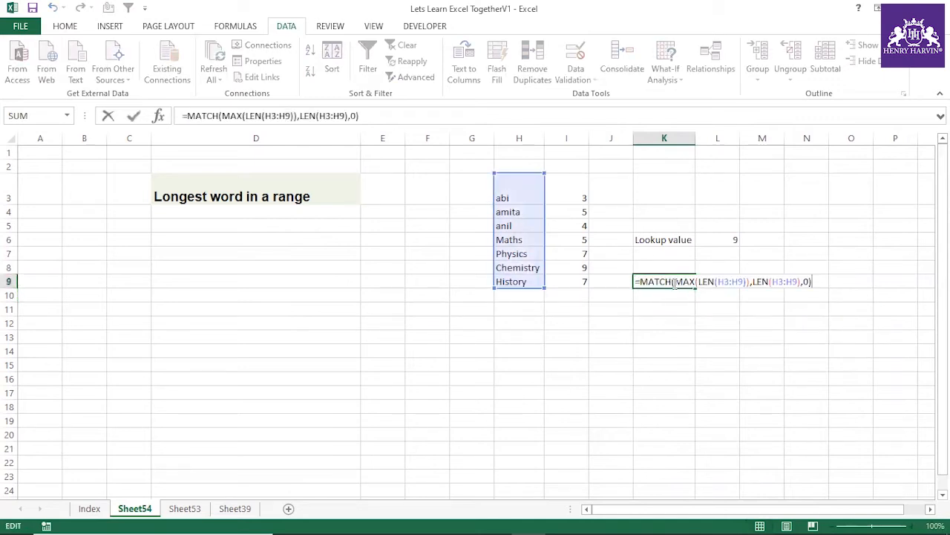
pyautogui.hotkey('ctrl', 'shift', 'Return')
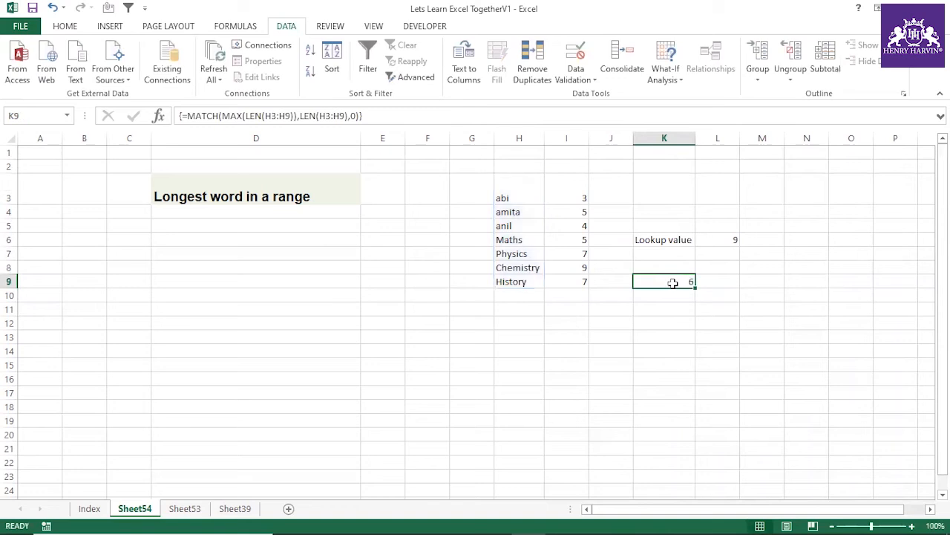
# Step: Step down the word list from H3 to check the position given by the MATCH formula
pyautogui.click(520, 198)
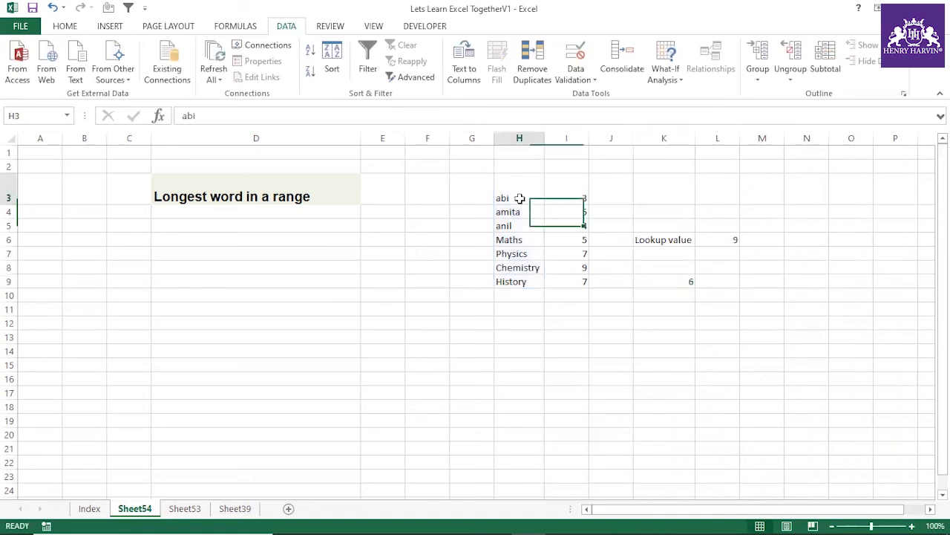
pyautogui.press('Down')
pyautogui.press('Down')
pyautogui.press('Down')
pyautogui.press('Down')
pyautogui.press('Down')
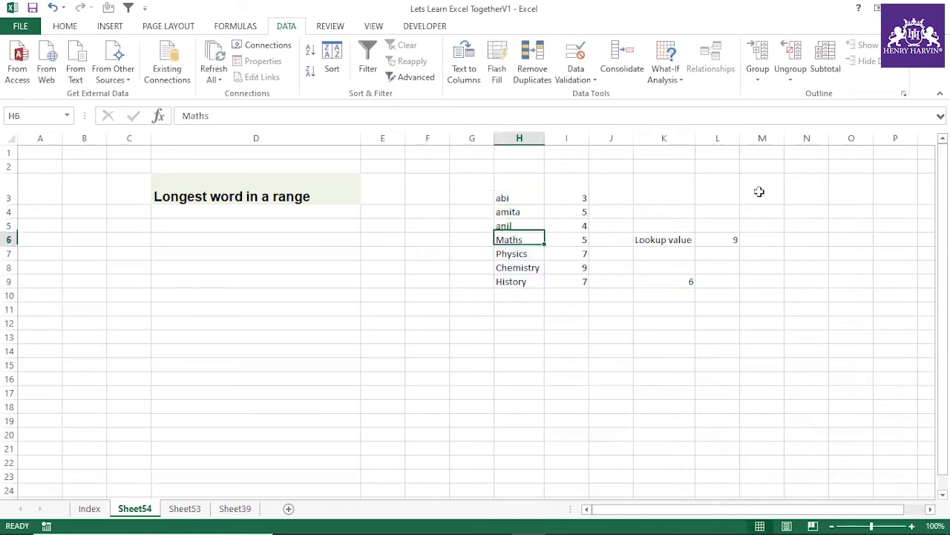
pyautogui.click(719, 306)
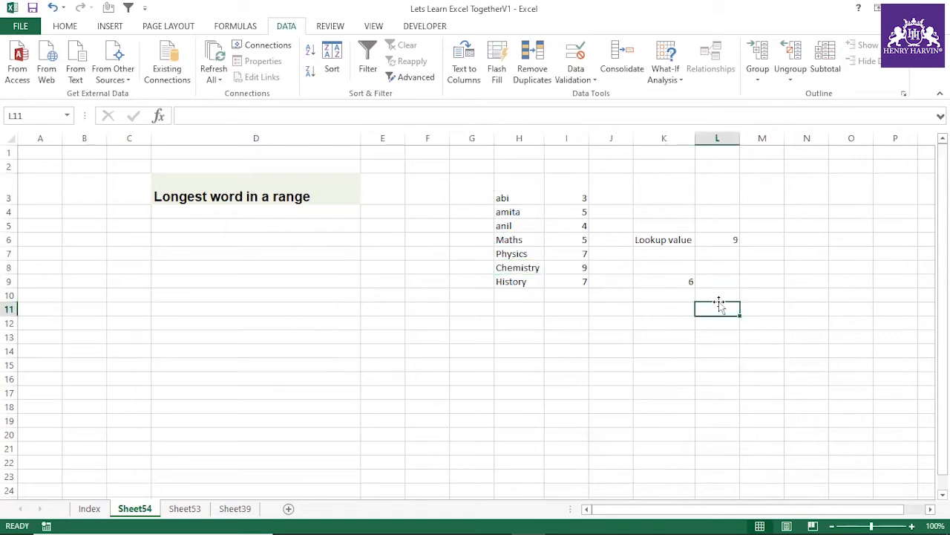
# Step: Insert an INDEX function in front of the MATCH formula in K9
pyautogui.click(684, 281)
pyautogui.click(343, 116)
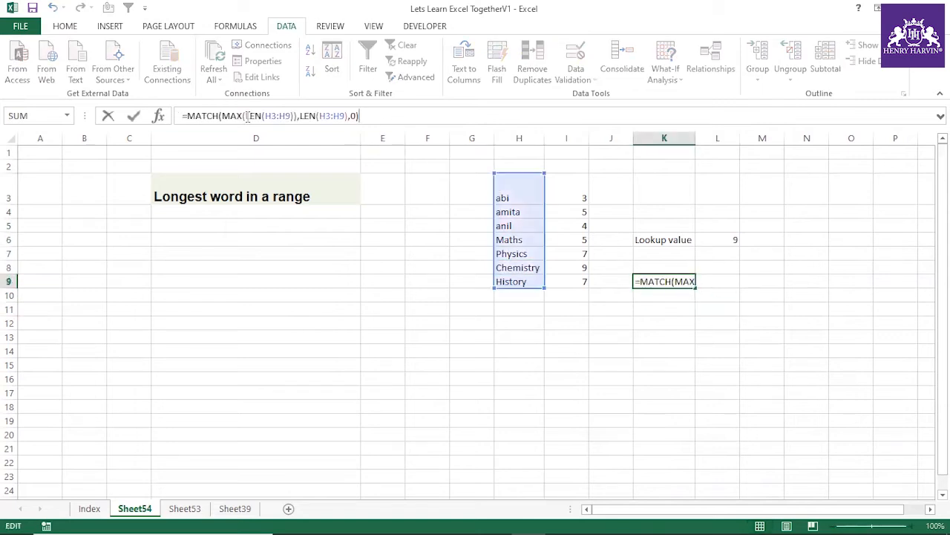
pyautogui.click(187, 116)
pyautogui.write('Indcex(')
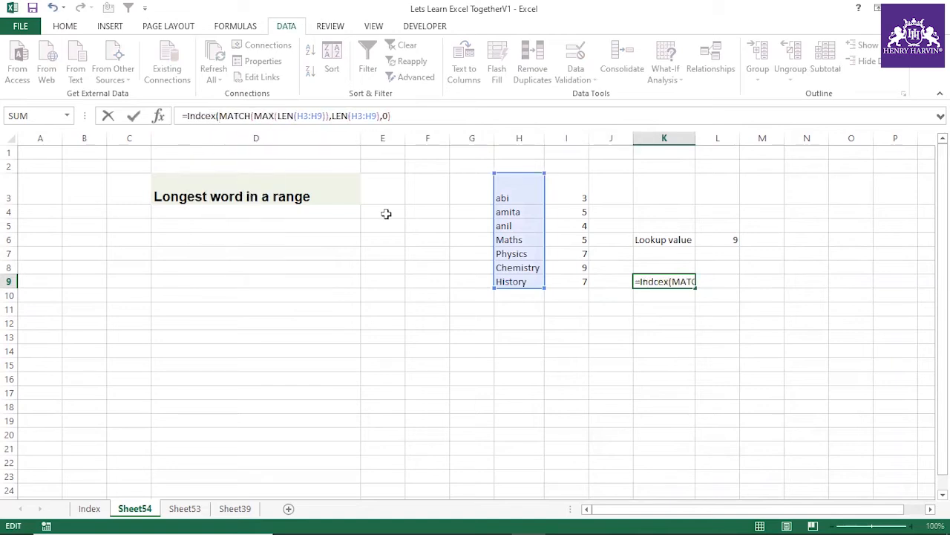
pyautogui.press('BackSpace')
pyautogui.press('BackSpace')
pyautogui.press('BackSpace')
pyautogui.press('BackSpace')
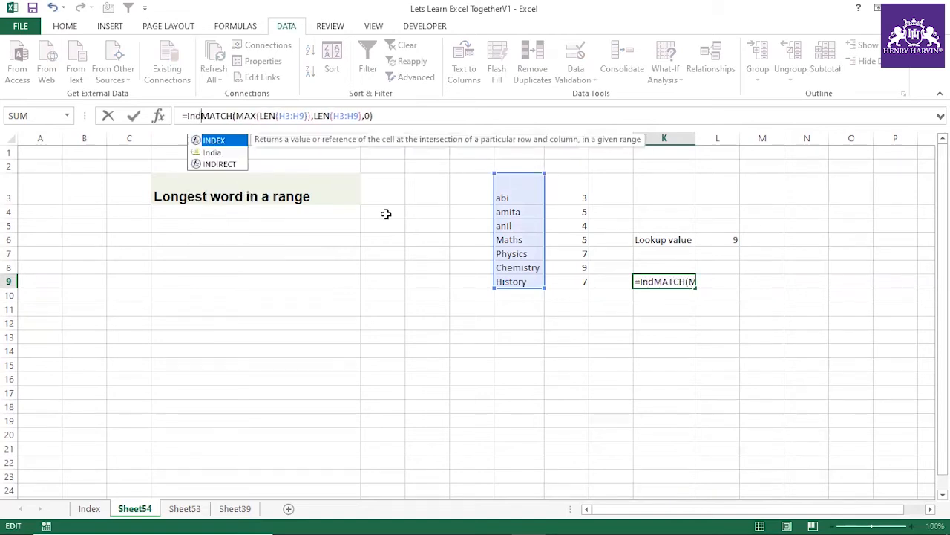
pyautogui.doubleClick(229, 141)
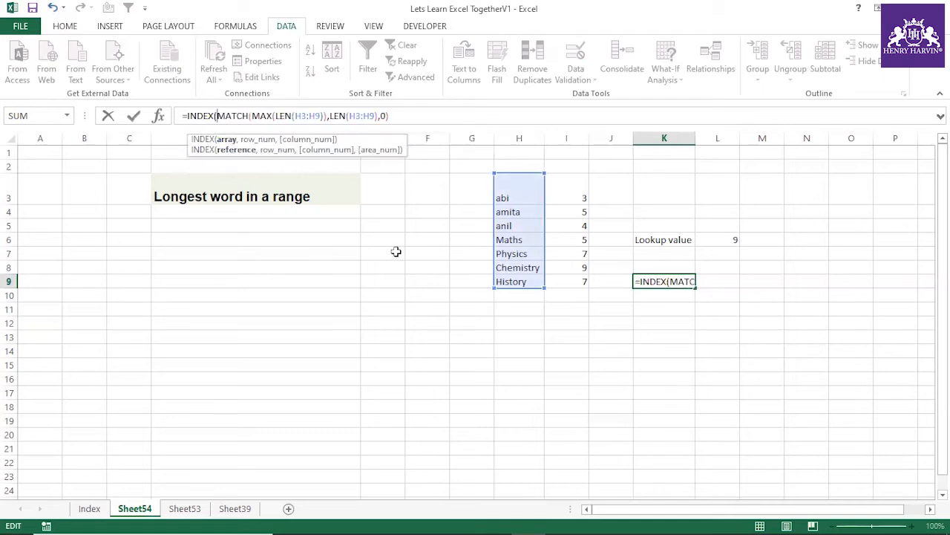
# Step: Set H3:H9 as the INDEX array in K9 and commit the formula, accepting the closing parenthesis correction
pyautogui.moveTo(517, 186); pyautogui.dragTo(518, 282)
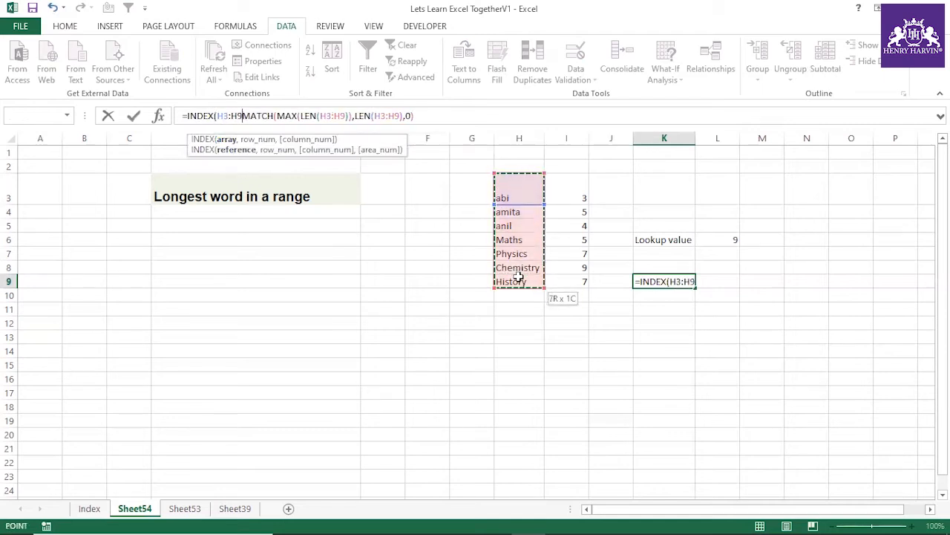
pyautogui.write(',')
pyautogui.press('Return')
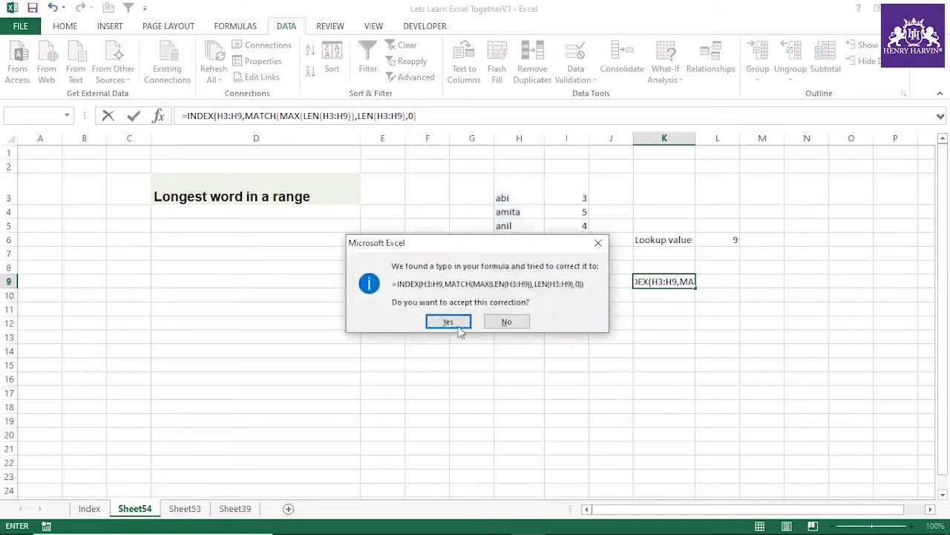
pyautogui.click(447, 320)
pyautogui.click(673, 283)
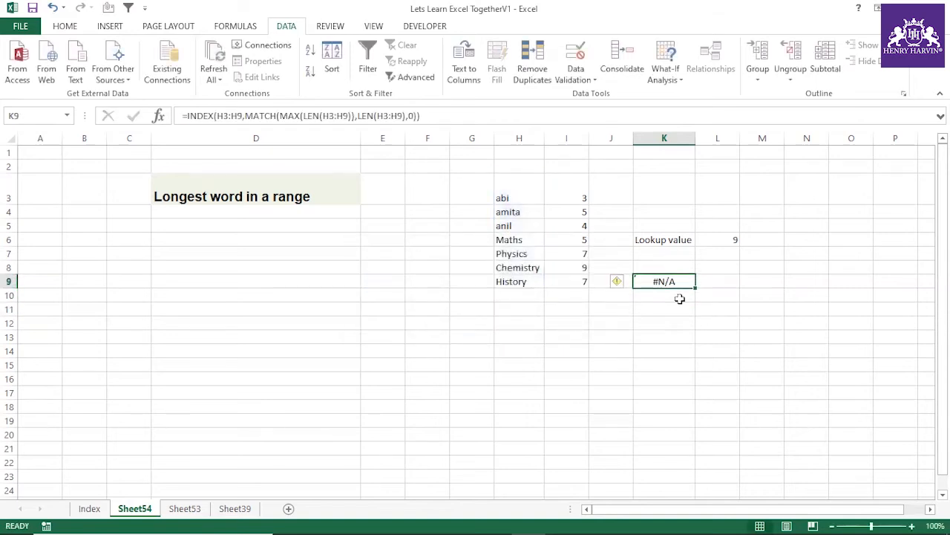
# Step: Convert the INDEX/MATCH formula in K9 to an array formula and compare its result with the word in H8
pyautogui.press('F2')
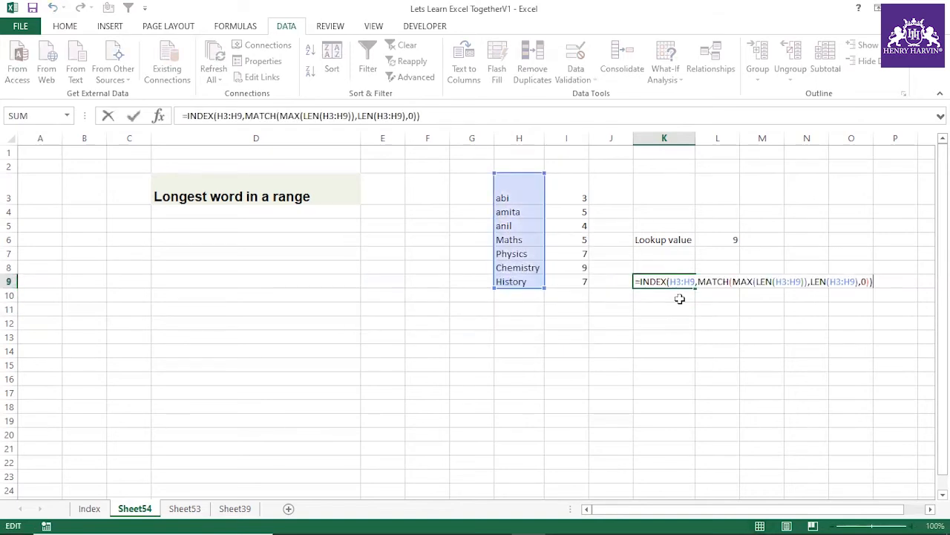
pyautogui.hotkey('ctrl', 'shift', 'Return')
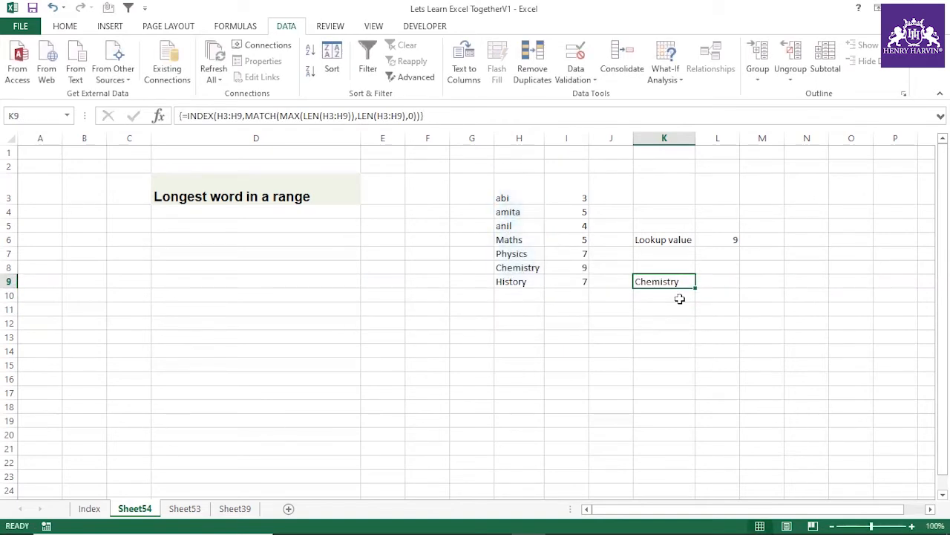
pyautogui.click(535, 270)
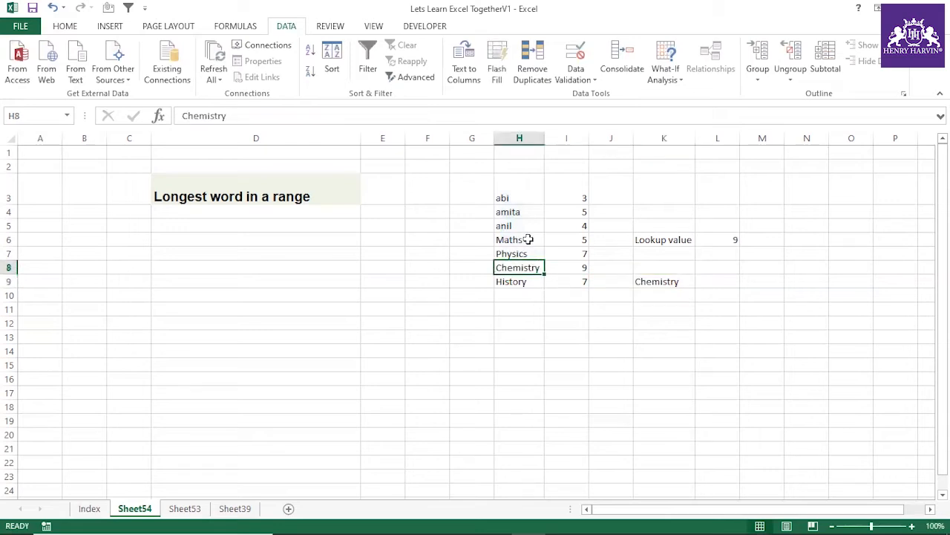
# Step: Extend the text in H6 to "Maths is hjhjjhbjhjkjkjjjk" to test the longest-word formula
pyautogui.doubleClick(529, 240)
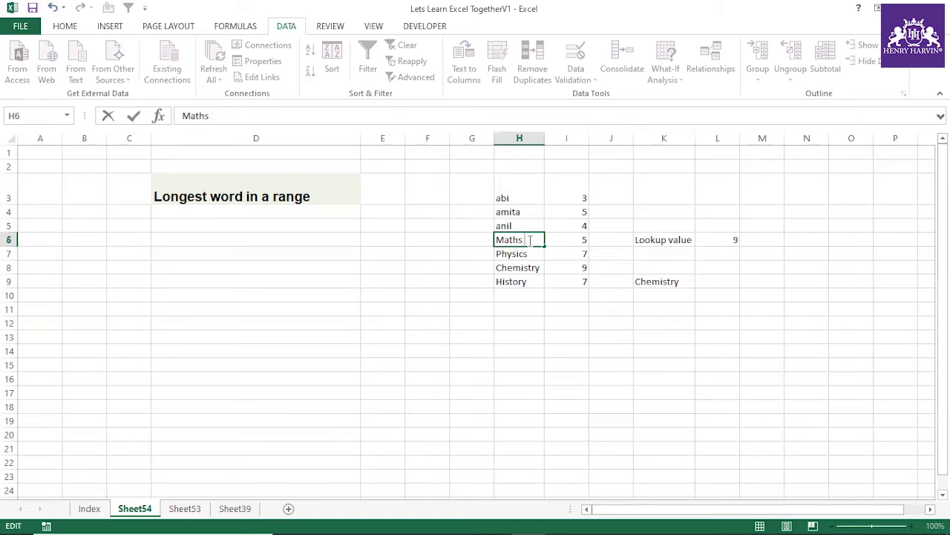
pyautogui.write('is hjhjjhbjhjkjkjjjk')
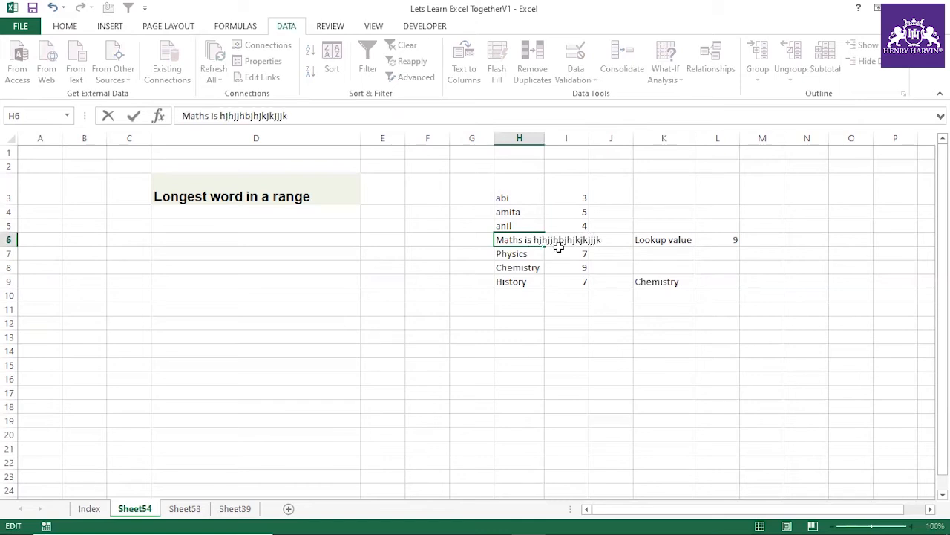
pyautogui.click(553, 365)
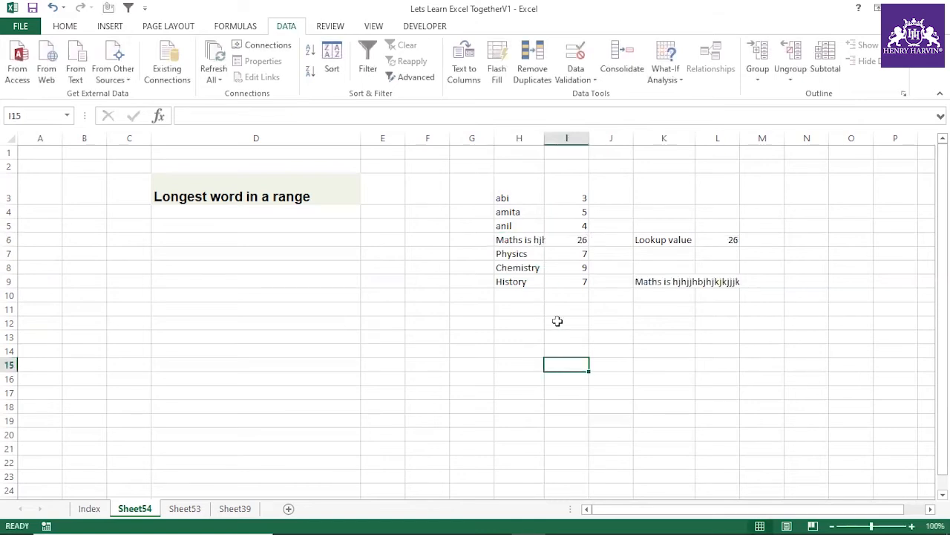
# Step: Fit the widths of columns H and K to their contents and select the formula result in K9
pyautogui.doubleClick(544, 140)
pyautogui.doubleClick(759, 138)
pyautogui.click(758, 279)
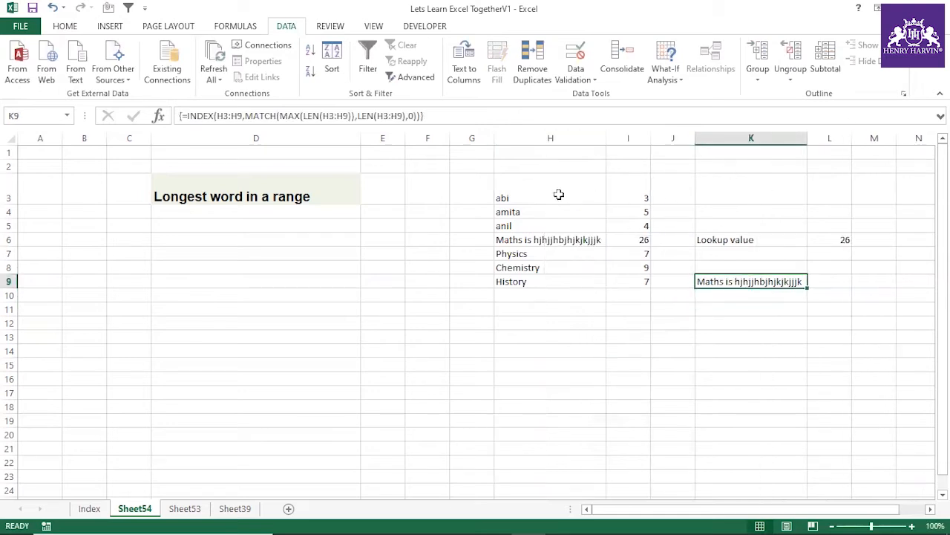
# Step: Compare the word list in H3:H9, especially H6, with the array formula's result in K9 and the heading in D3
pyautogui.moveTo(546, 197); pyautogui.dragTo(542, 279)
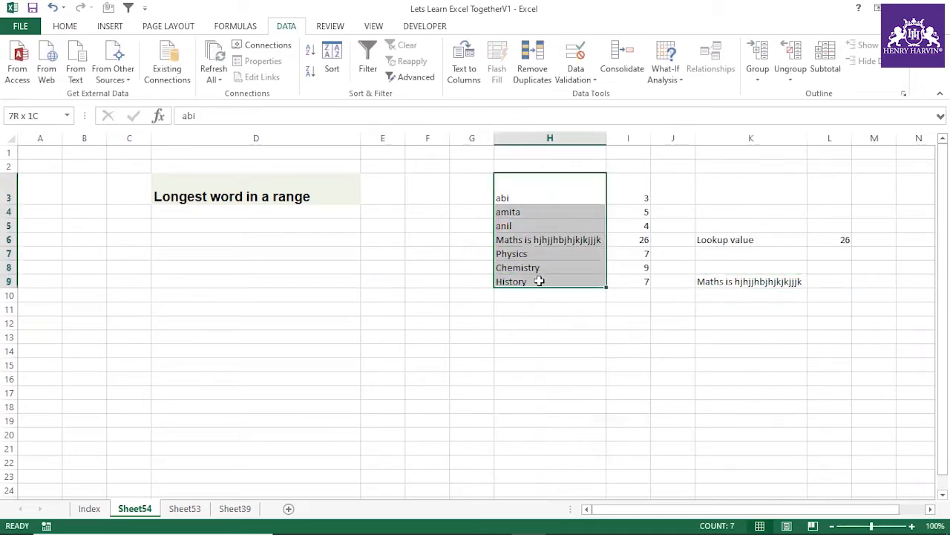
pyautogui.click(542, 239)
pyautogui.click(735, 284)
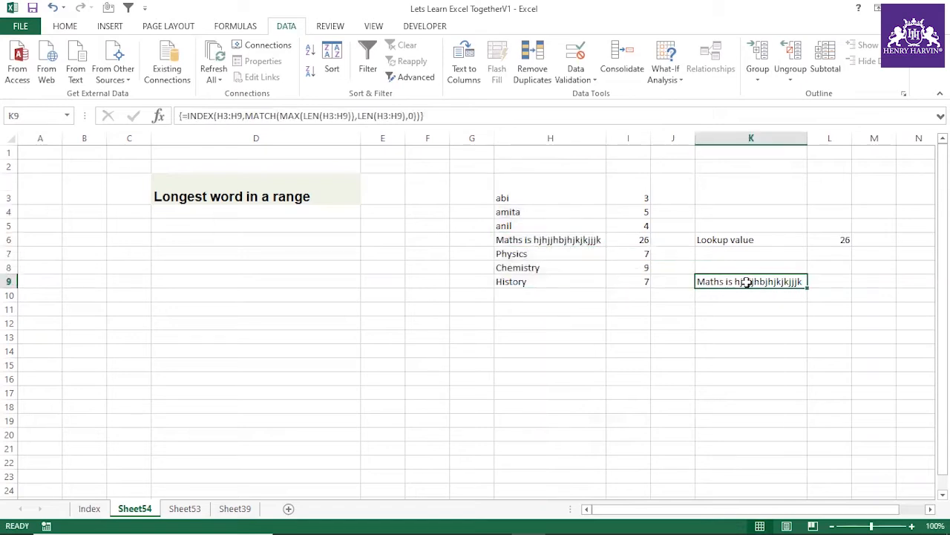
pyautogui.click(572, 240)
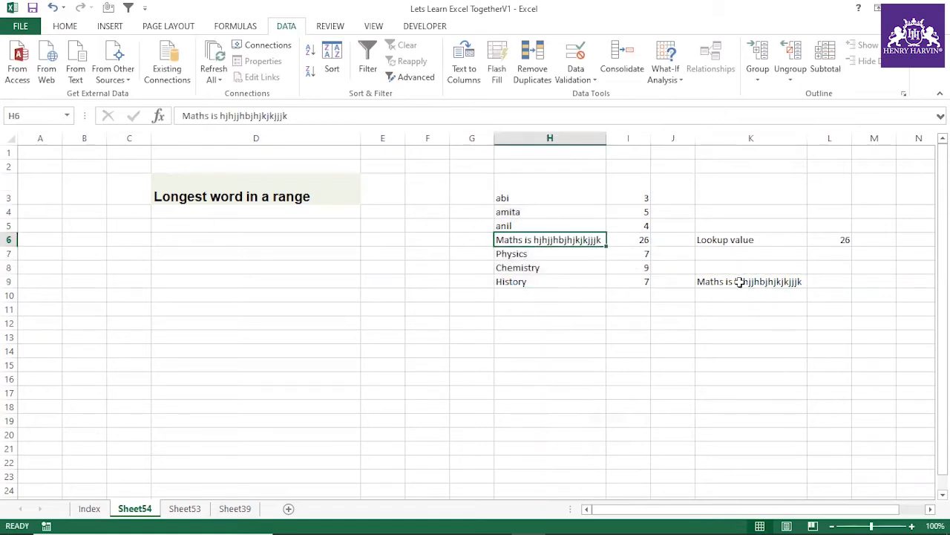
pyautogui.click(739, 282)
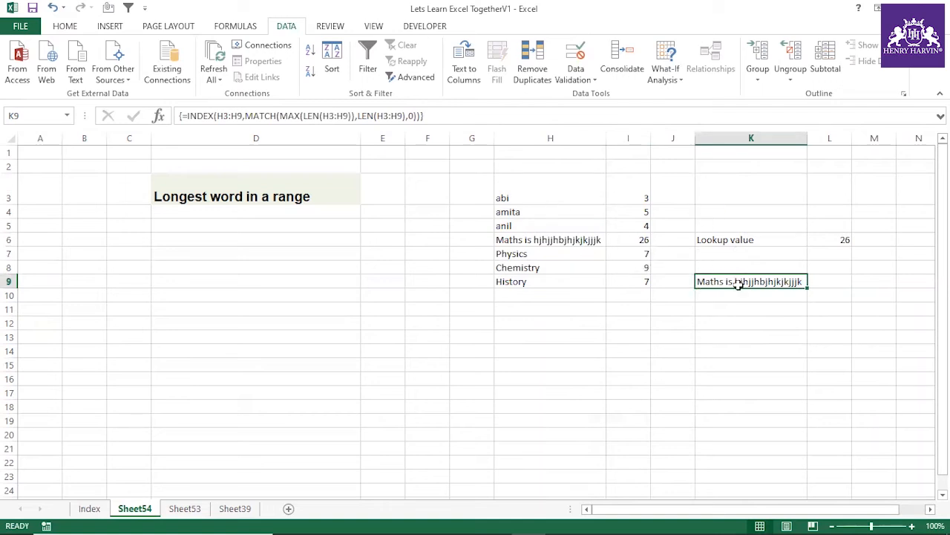
pyautogui.moveTo(524, 198); pyautogui.dragTo(524, 280)
pyautogui.click(526, 240)
pyautogui.moveTo(525, 195); pyautogui.dragTo(535, 276)
pyautogui.click(524, 322)
pyautogui.click(300, 207)
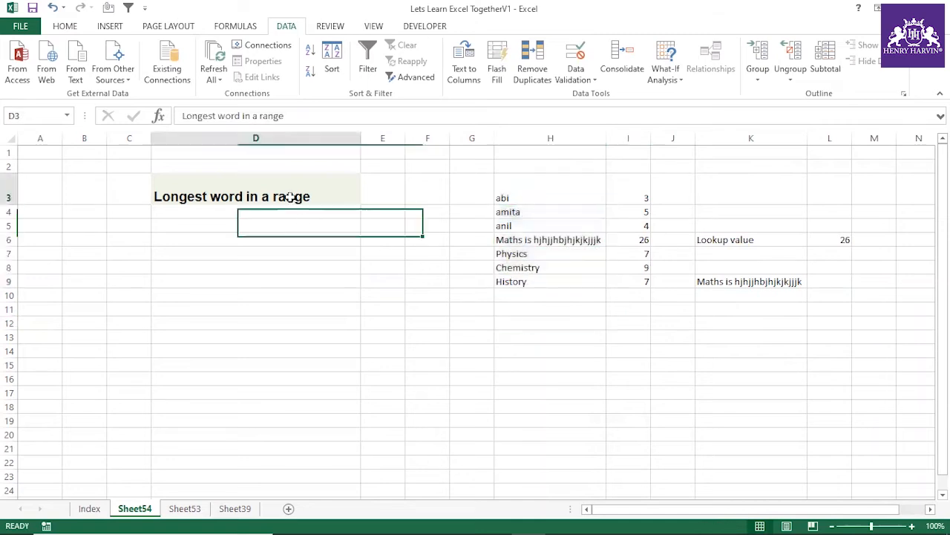
pyautogui.moveTo(557, 193); pyautogui.dragTo(553, 294)
pyautogui.click(554, 240)
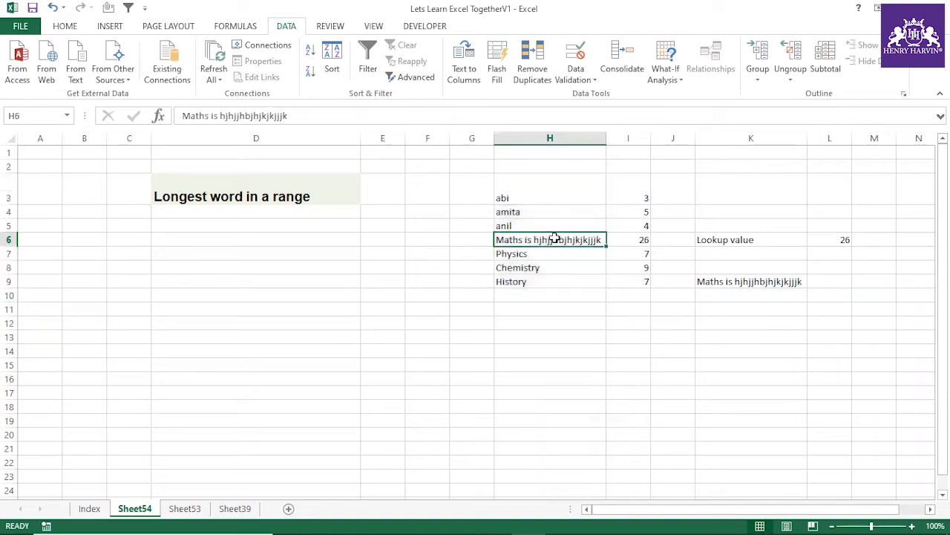
pyautogui.click(563, 291)
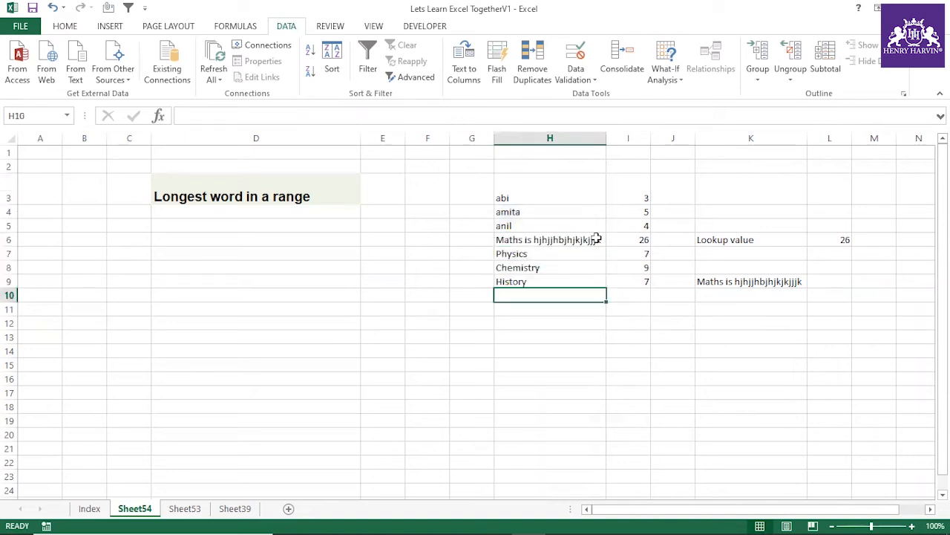
# Step: Change the heading in D3 to "Longest length in a range"
pyautogui.click(241, 194)
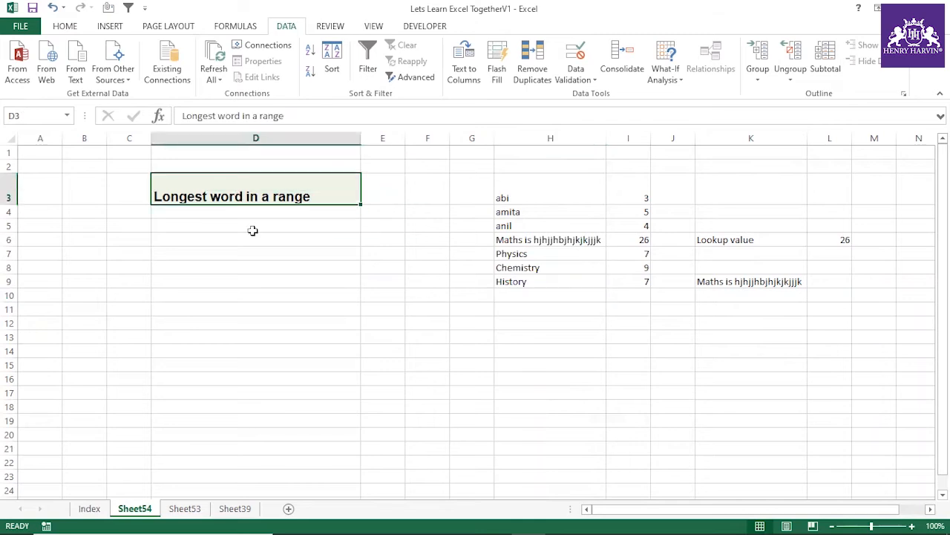
pyautogui.doubleClick(241, 195)
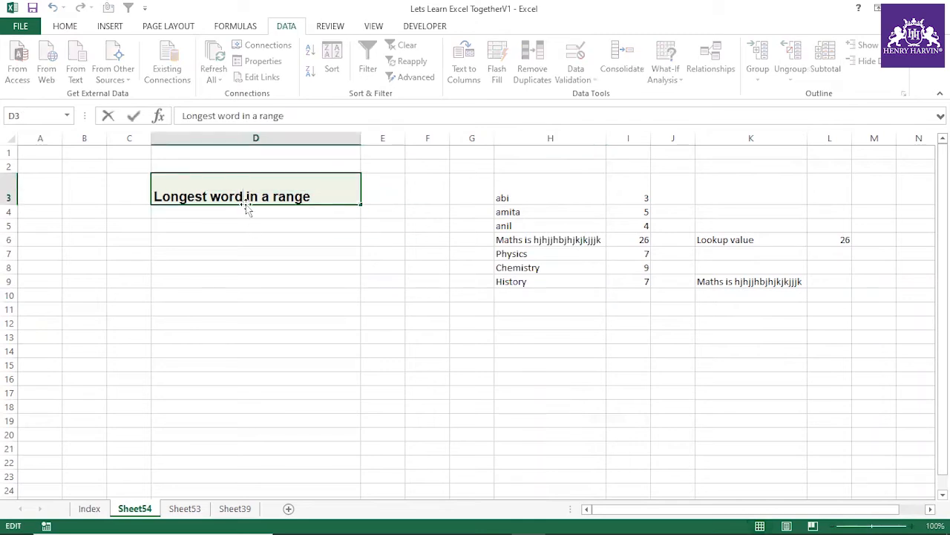
pyautogui.press('BackSpace')
pyautogui.press('BackSpace')
pyautogui.press('BackSpace')
pyautogui.press('BackSpace')
pyautogui.write('length')
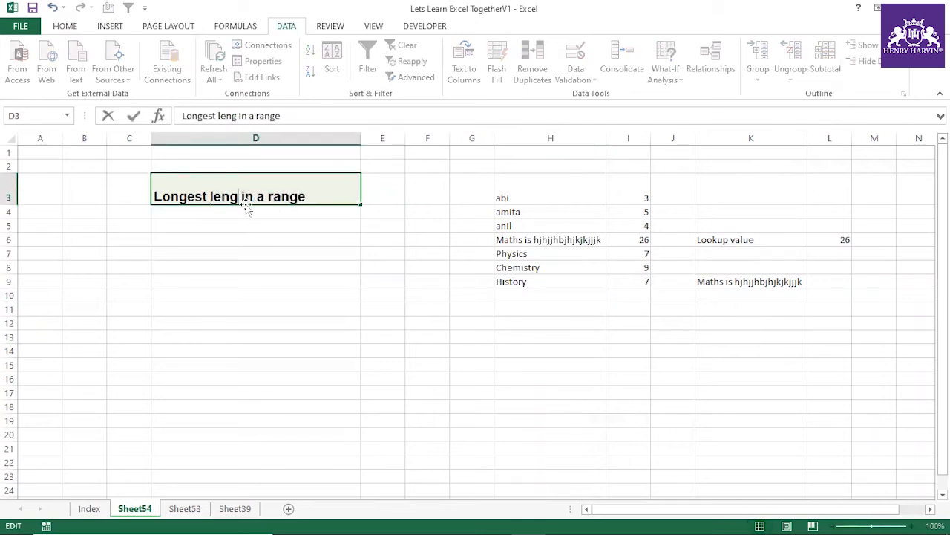
pyautogui.click(289, 195)
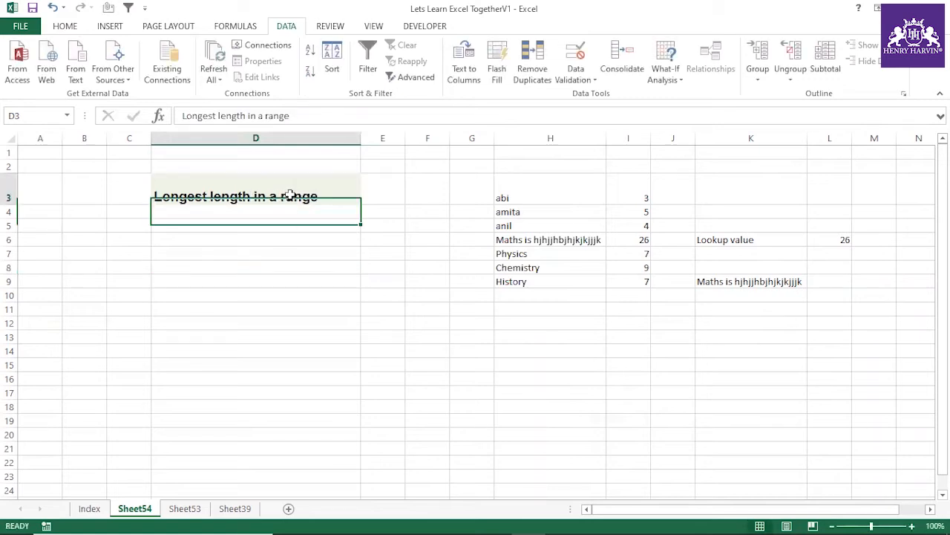
# Step: Examine the separate words within H6, the list in H3:H9 and the maximum length formula in L6
pyautogui.click(543, 240)
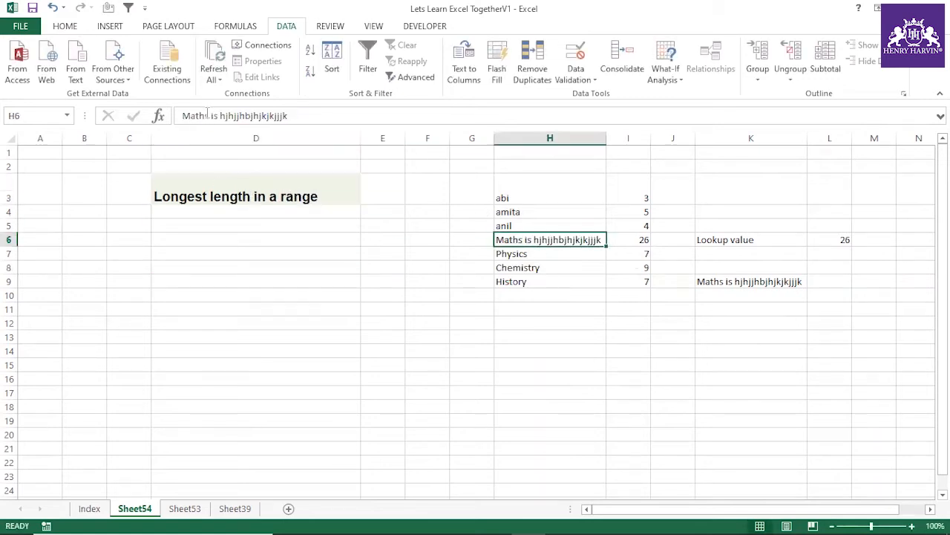
pyautogui.moveTo(206, 115); pyautogui.dragTo(177, 115)
pyautogui.doubleClick(216, 116)
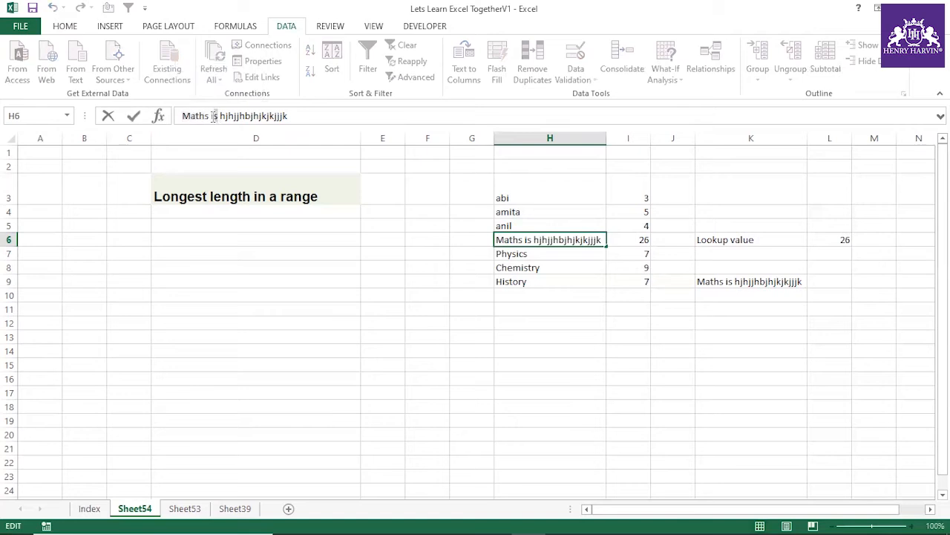
pyautogui.doubleClick(222, 116)
pyautogui.click(401, 318)
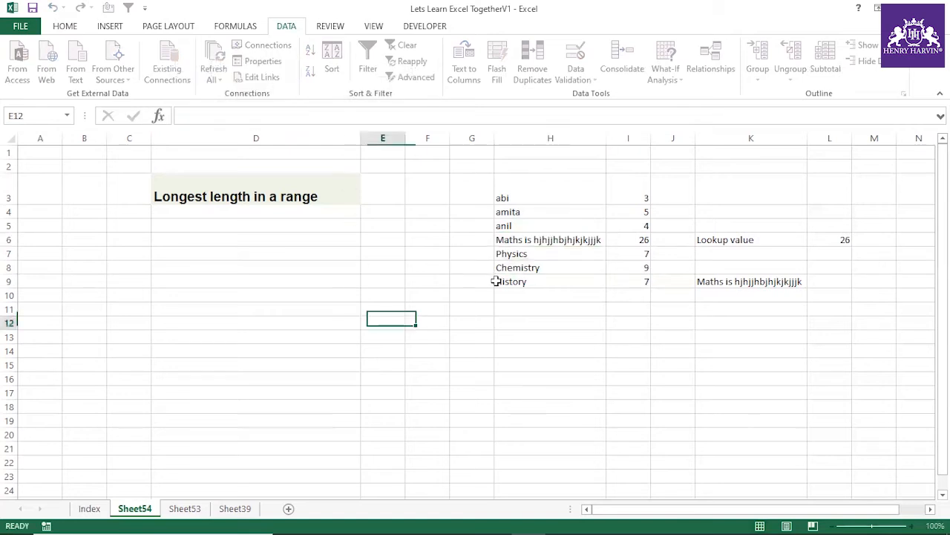
pyautogui.click(530, 242)
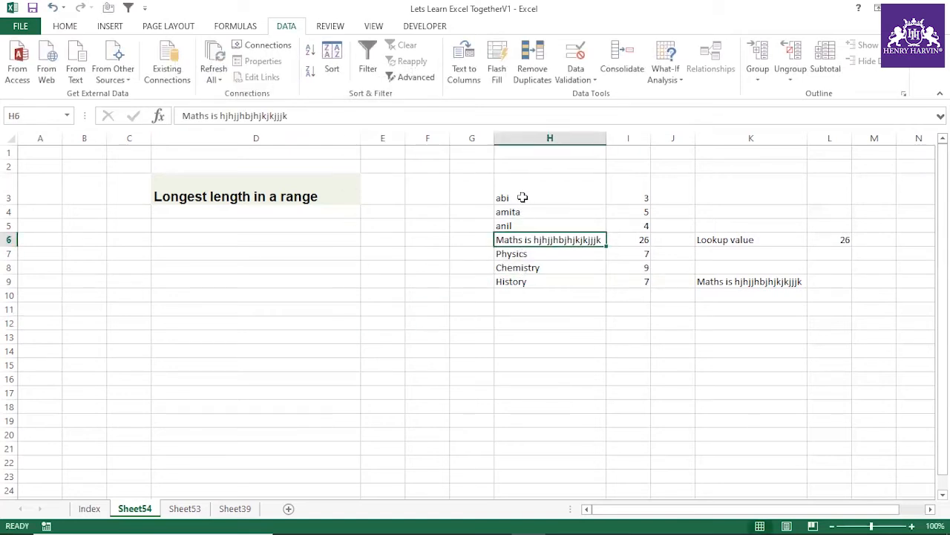
pyautogui.moveTo(523, 199); pyautogui.dragTo(521, 281)
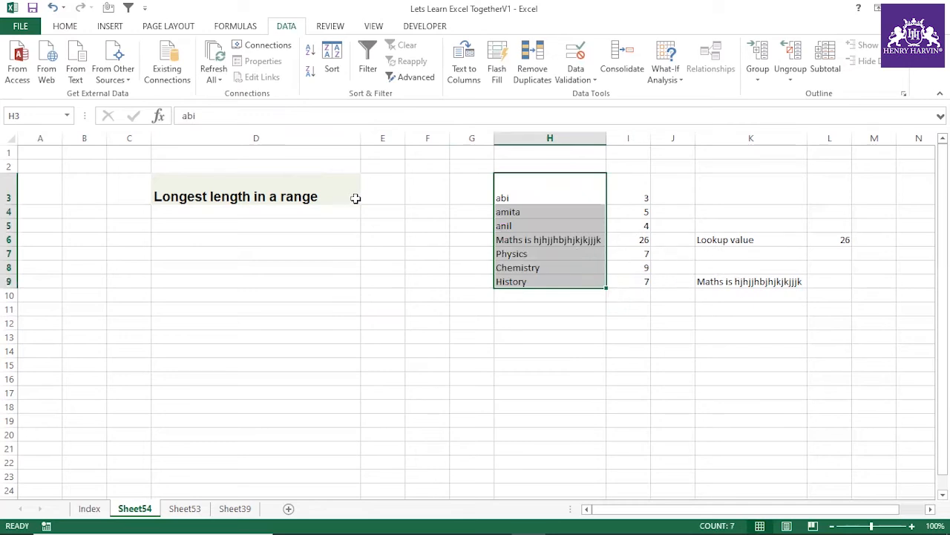
pyautogui.moveTo(520, 198); pyautogui.dragTo(527, 280)
pyautogui.click(550, 337)
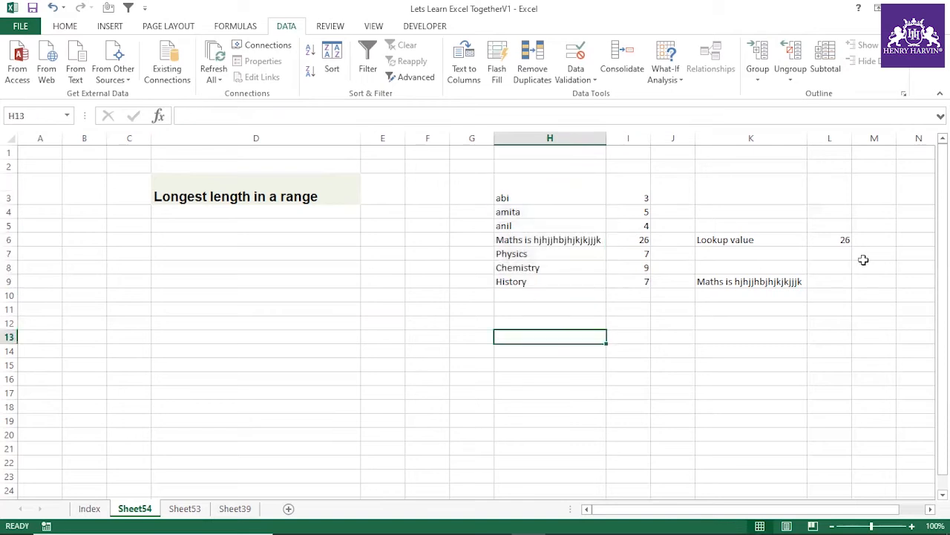
pyautogui.click(846, 254)
pyautogui.click(844, 239)
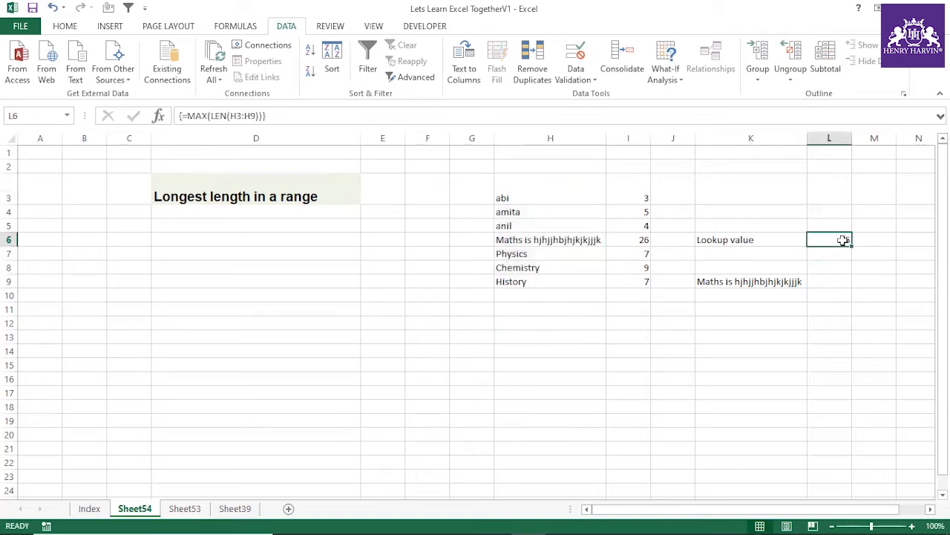
# Step: Copy the INDEX/MATCH formula from K9 without its equals sign and paste it into D10 as text
pyautogui.click(779, 283)
pyautogui.moveTo(479, 119); pyautogui.dragTo(186, 119)
pyautogui.hotkey('ctrl', 'c')
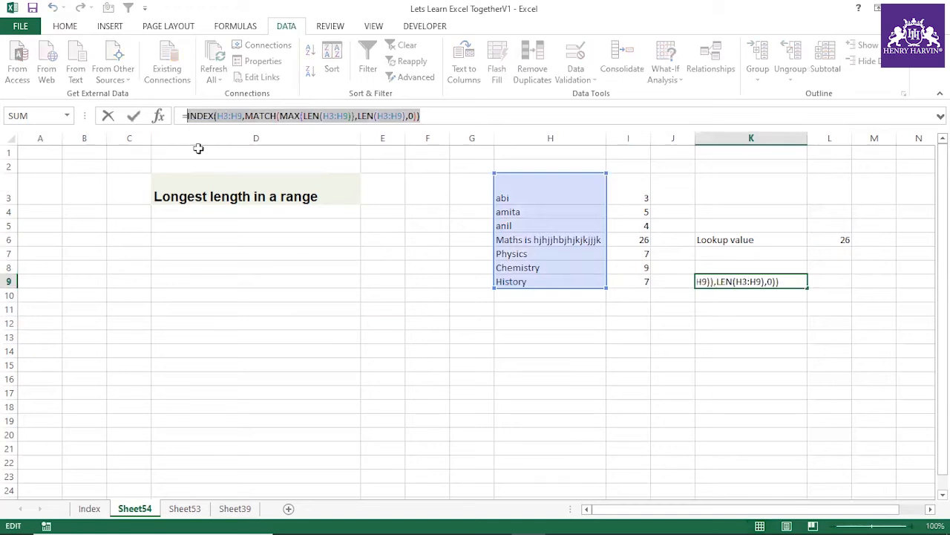
pyautogui.hotkey('ctrl', 'shift', 'Return')
pyautogui.click(257, 295)
pyautogui.hotkey('ctrl', 'v')
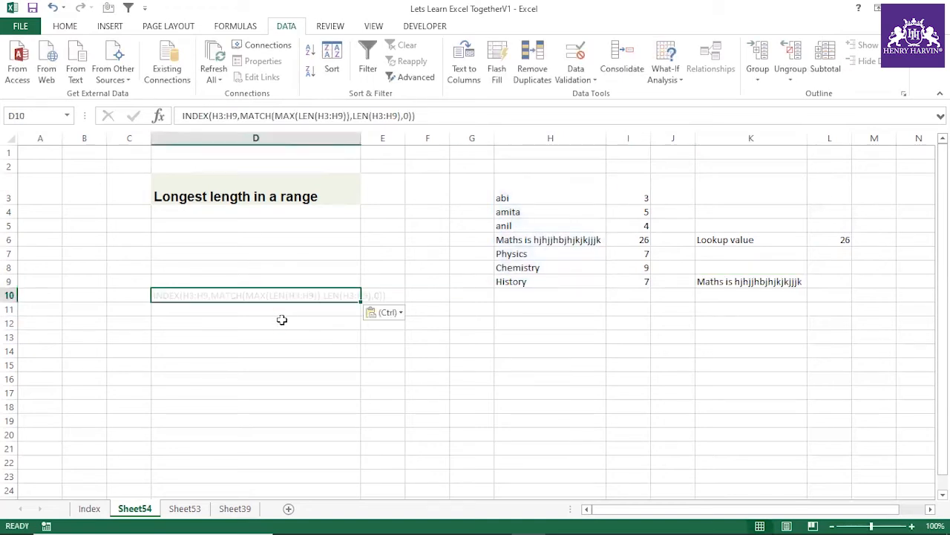
# Step: Format the formula text in D10 with font size 16 and bold
pyautogui.click(64, 28)
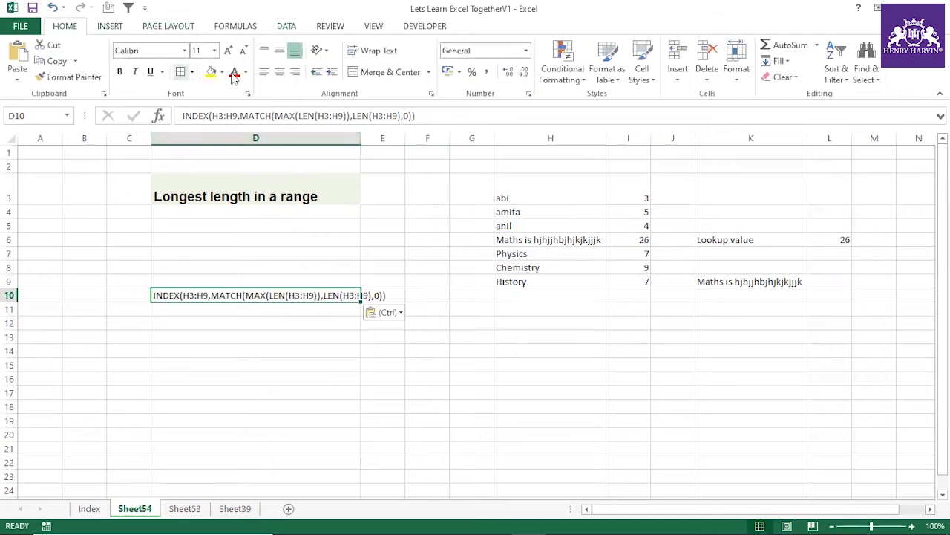
pyautogui.click(228, 51)
pyautogui.click(228, 50)
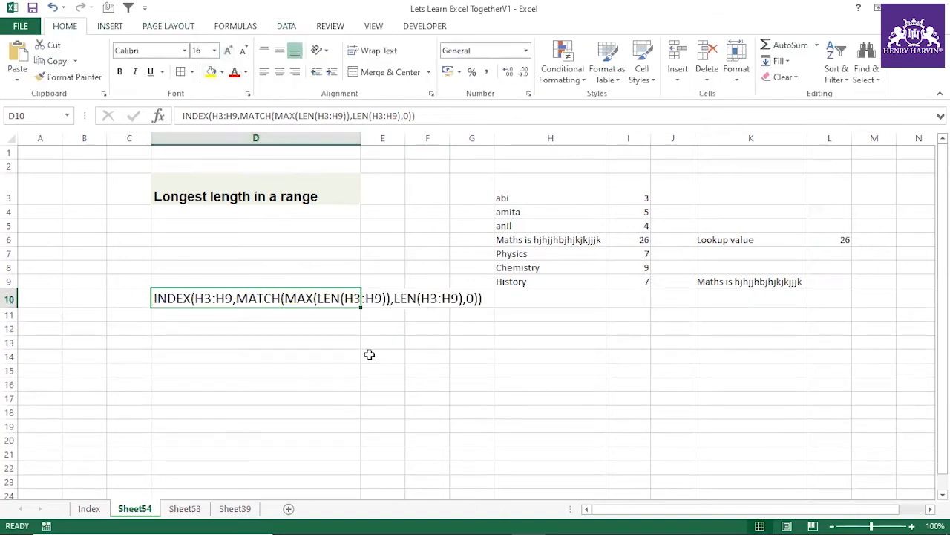
pyautogui.hotkey('ctrl', 'b')
# Step: Fit column D's width to the formula text and narrow columns E and F
pyautogui.doubleClick(362, 138)
pyautogui.click(463, 365)
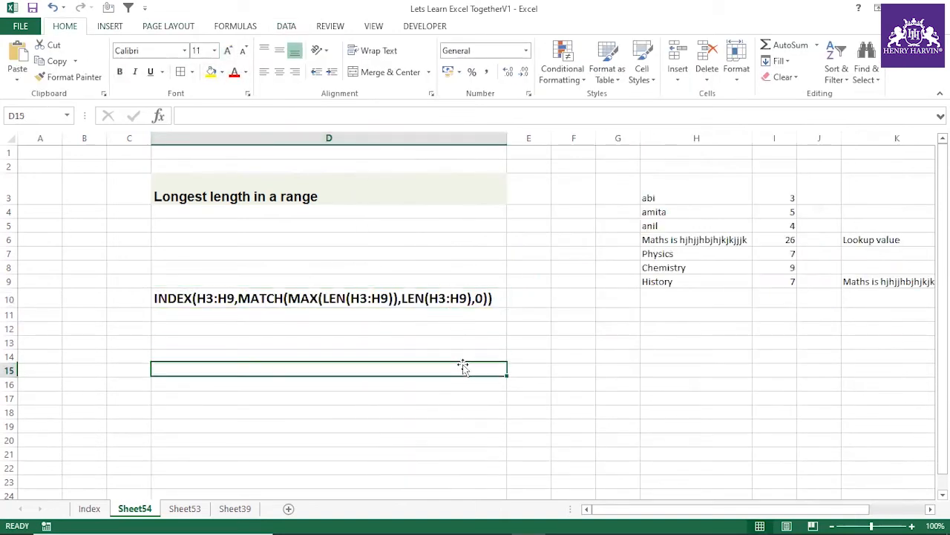
pyautogui.moveTo(595, 142); pyautogui.dragTo(538, 142)
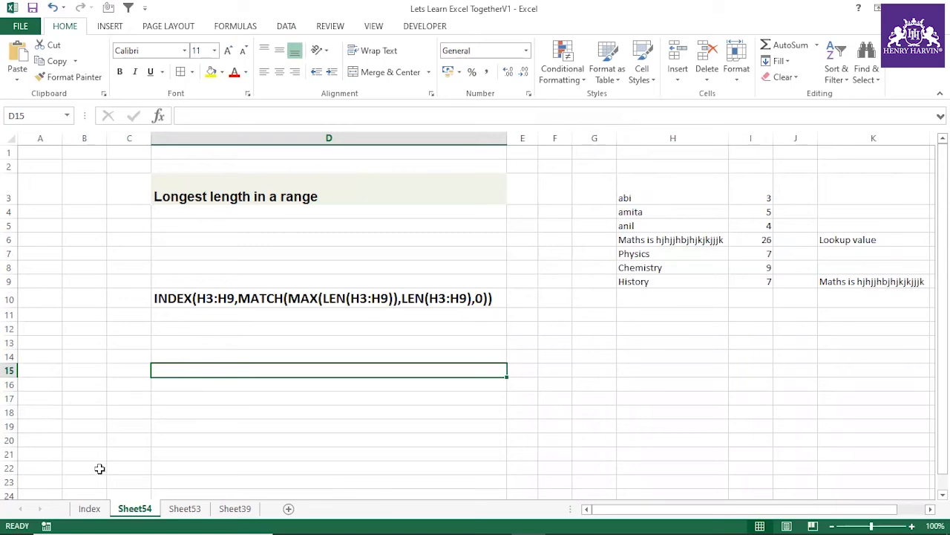
# Step: Enter a check mark (ü in Wingdings) in L89 beside "Longest word in a range" on the Index sheet
pyautogui.click(89, 508)
pyautogui.click(570, 223)
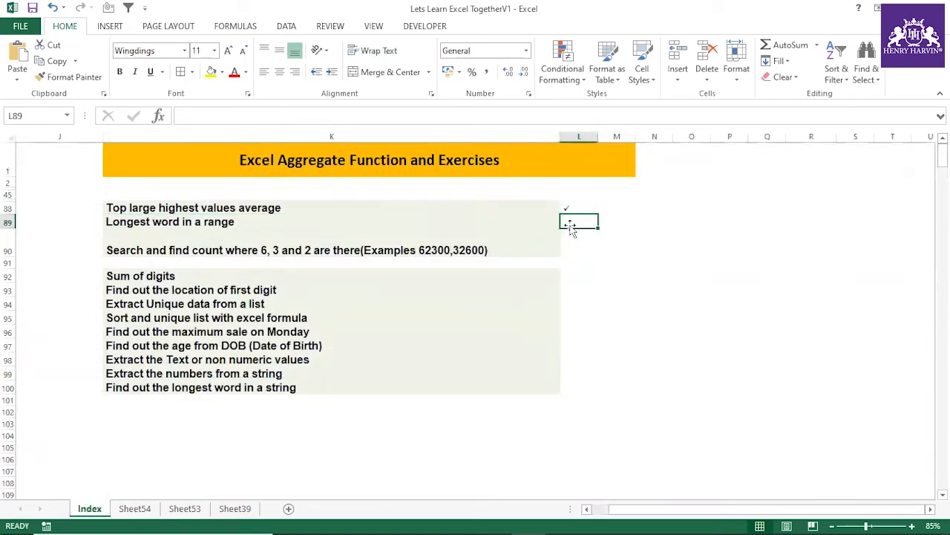
pyautogui.write('ü')
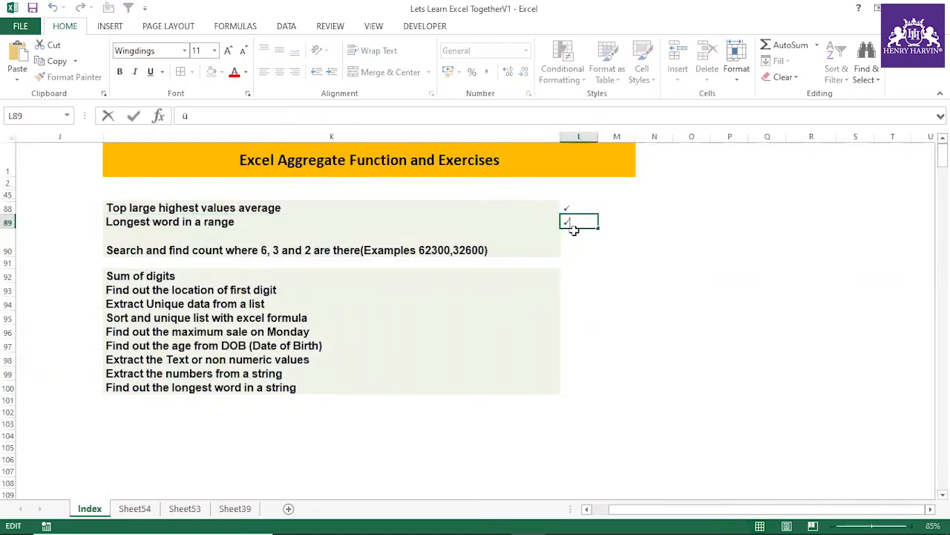
pyautogui.press('Return')
pyautogui.press('Return')
pyautogui.press('Return')
pyautogui.press('Return')
pyautogui.press('Return')
pyautogui.press('Return')
pyautogui.press('Return')
pyautogui.press('Return')
# Step: Copy the "Sum of digits" title from K92 into D2 of a new sheet, widening column D and fitting row 2's height
pyautogui.click(314, 276)
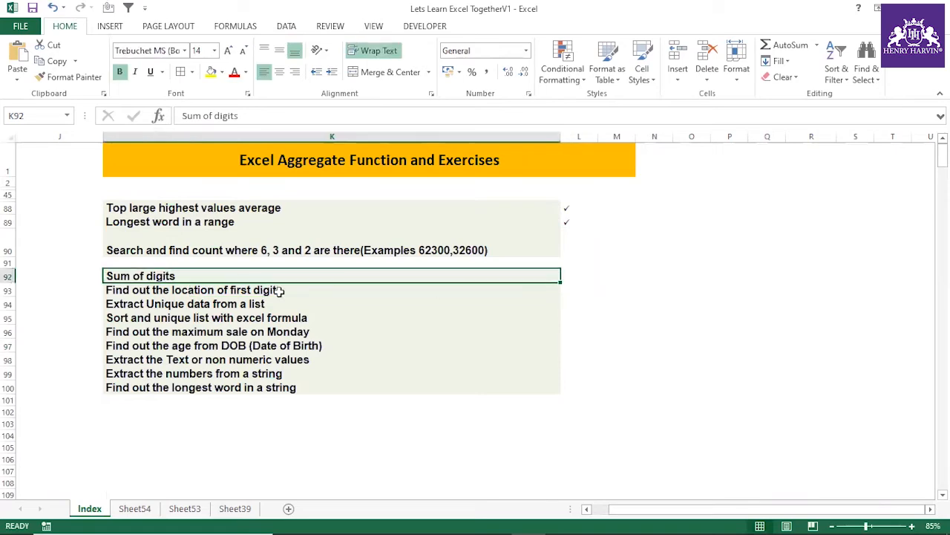
pyautogui.hotkey('ctrl', 'c')
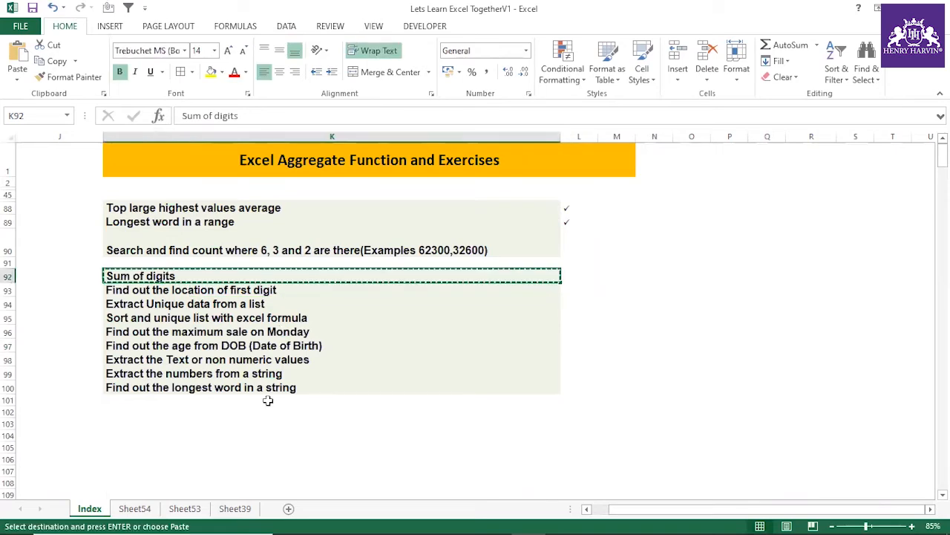
pyautogui.click(289, 508)
pyautogui.click(171, 169)
pyautogui.hotkey('ctrl', 'v')
pyautogui.moveTo(197, 139); pyautogui.dragTo(299, 141)
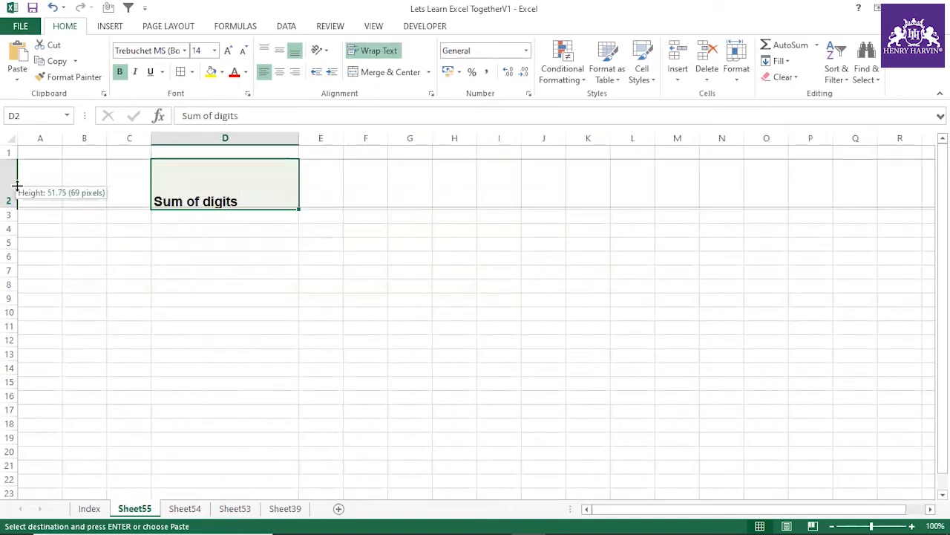
pyautogui.doubleClick(11, 209)
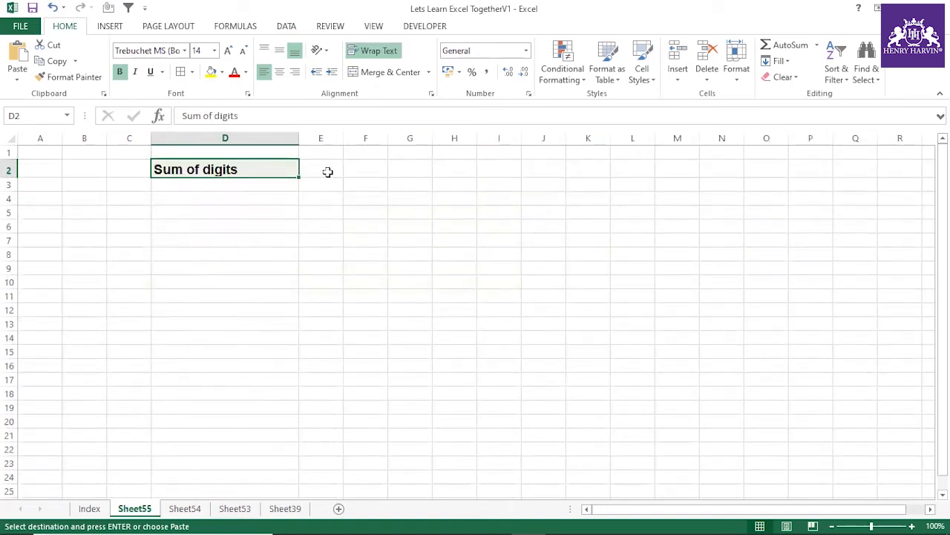
# Step: Enter 654389 in F2 and fill it down to F13 as a series
pyautogui.click(363, 169)
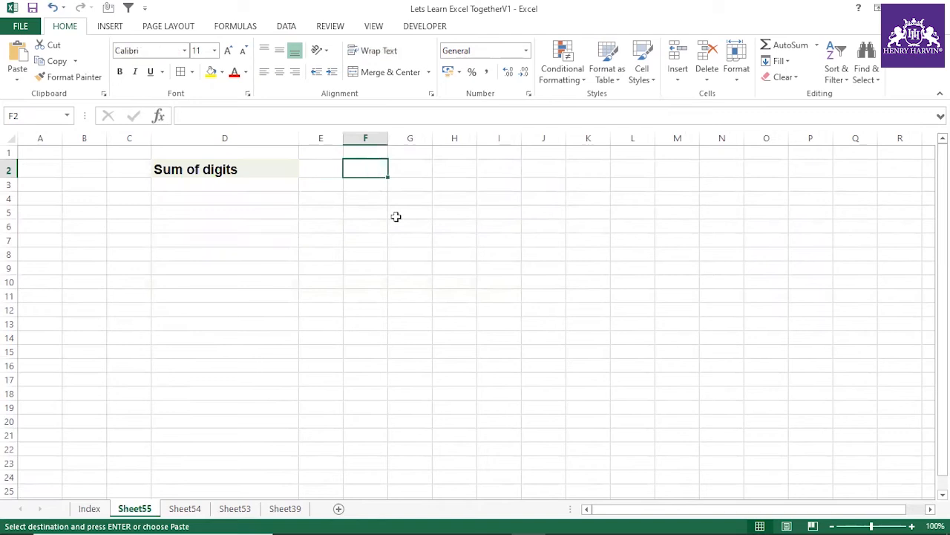
pyautogui.write('654389')
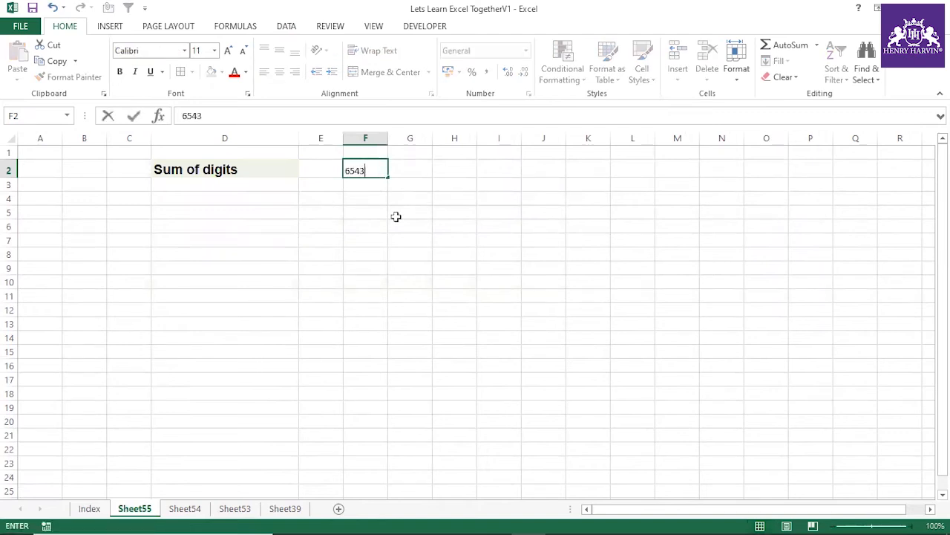
pyautogui.click(378, 211)
pyautogui.click(372, 171)
pyautogui.moveTo(387, 177); pyautogui.dragTo(395, 337)
pyautogui.click(396, 337)
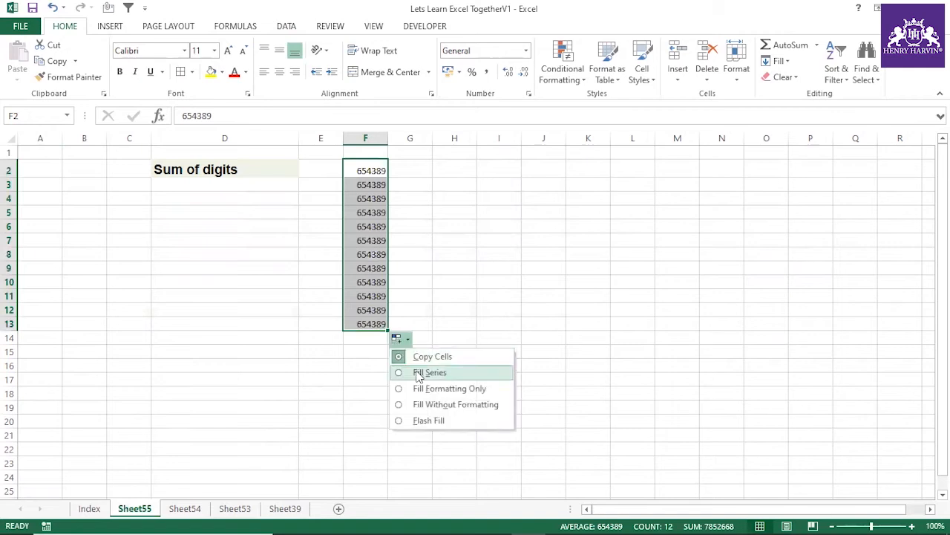
pyautogui.click(415, 371)
# Step: Enter the heading "Sum of digits" in G1 and fit column G's width to it
pyautogui.click(423, 150)
pyautogui.write('S')
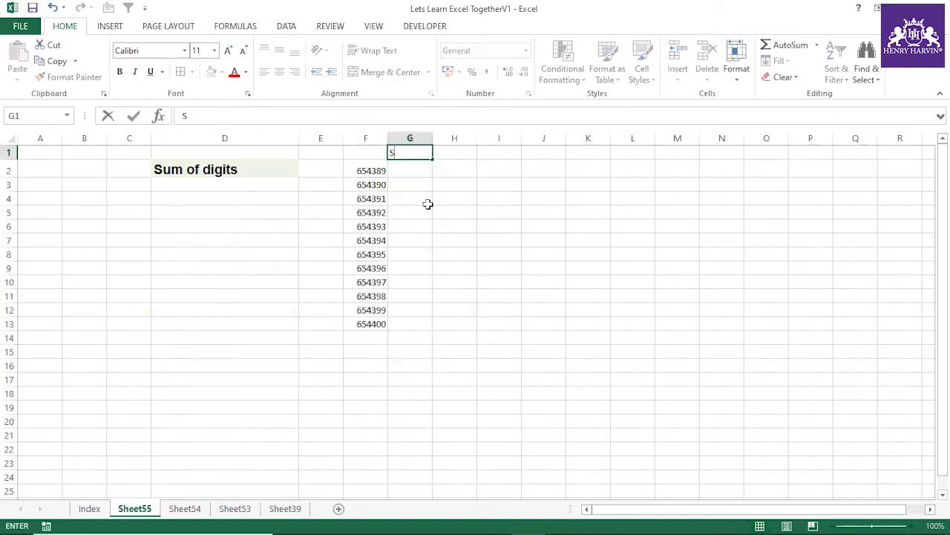
pyautogui.write('um of digit')
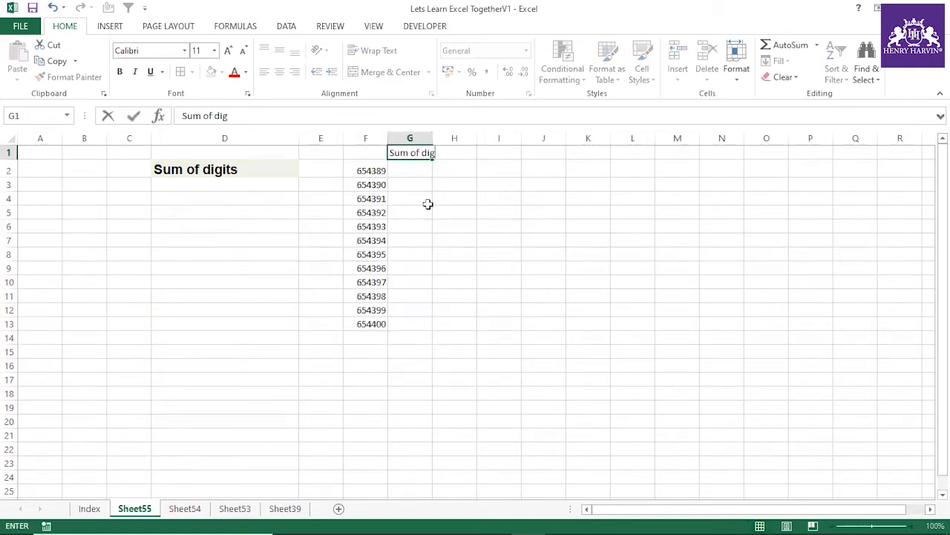
pyautogui.click(427, 208)
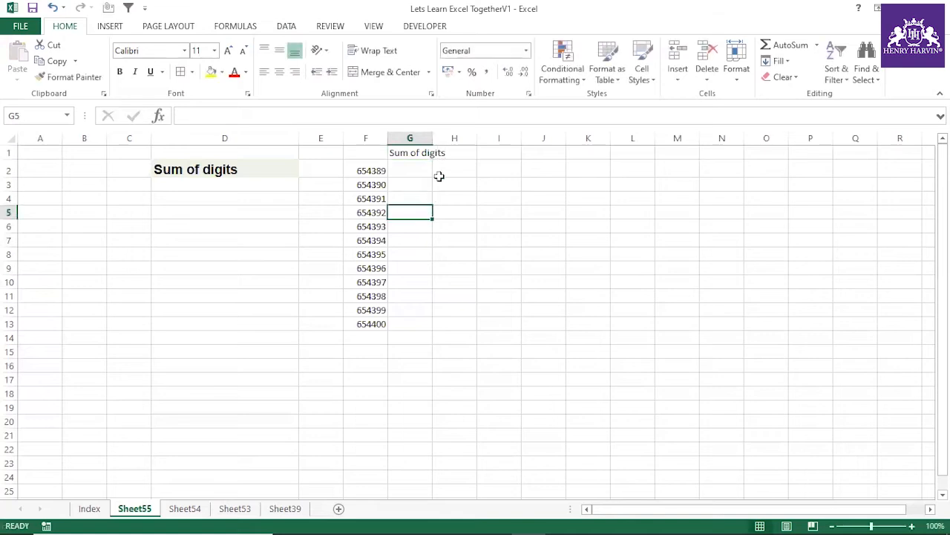
pyautogui.doubleClick(432, 138)
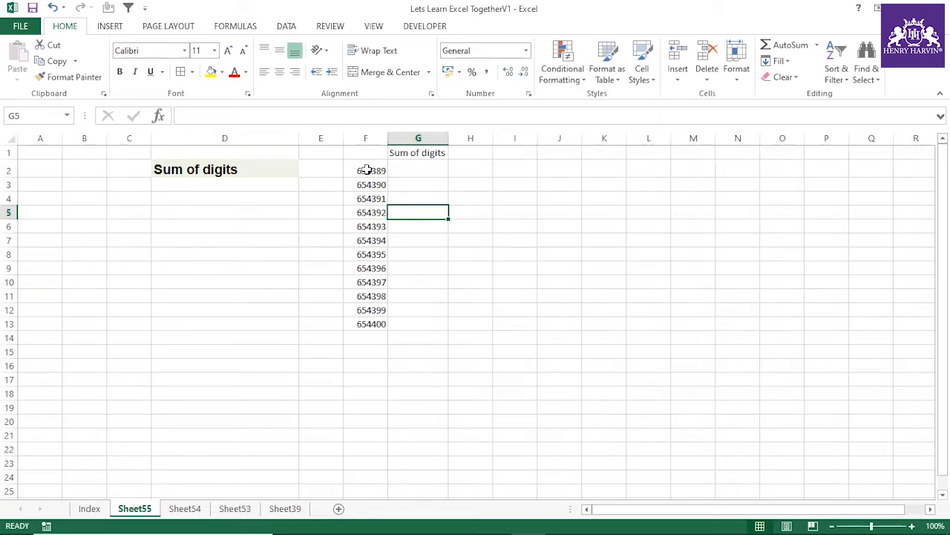
# Step: Add up the digits of F2 manually by entering =6+5+4+3+8+9 in G2
pyautogui.moveTo(369, 170); pyautogui.dragTo(364, 324)
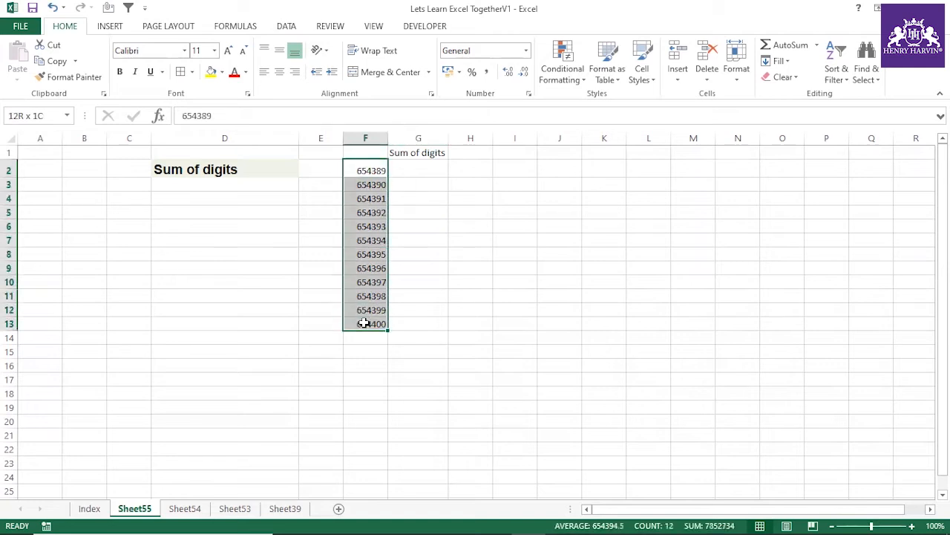
pyautogui.click(418, 170)
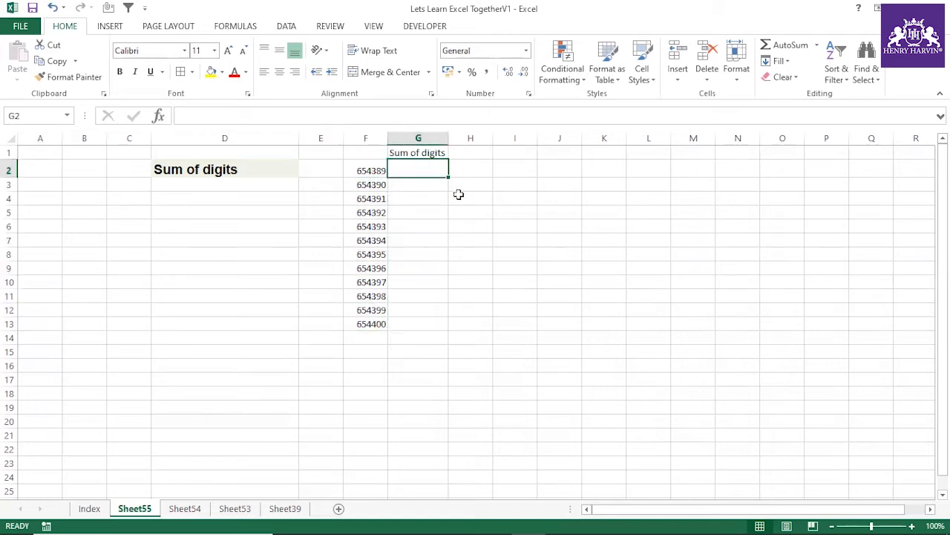
pyautogui.write('=6+')
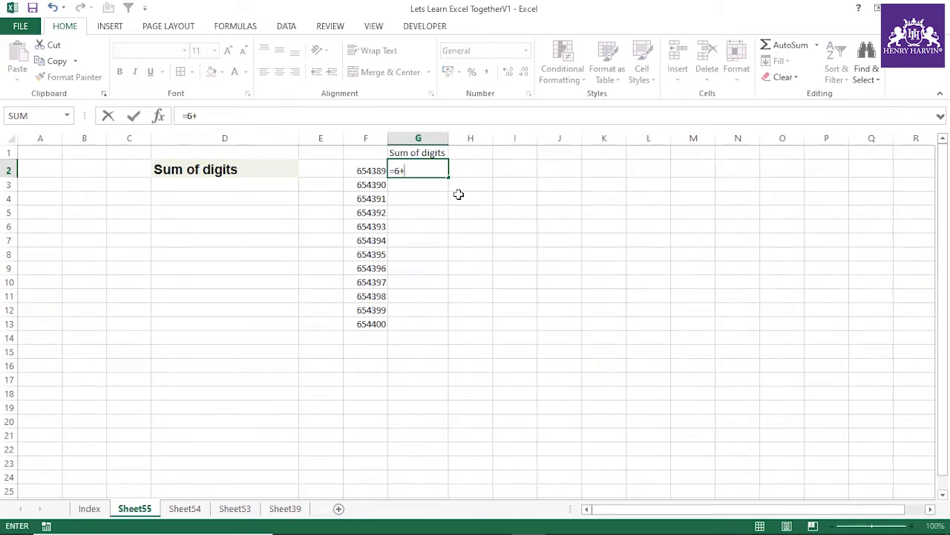
pyautogui.write('4+3+8')
pyautogui.press('BackSpace')
pyautogui.press('BackSpace')
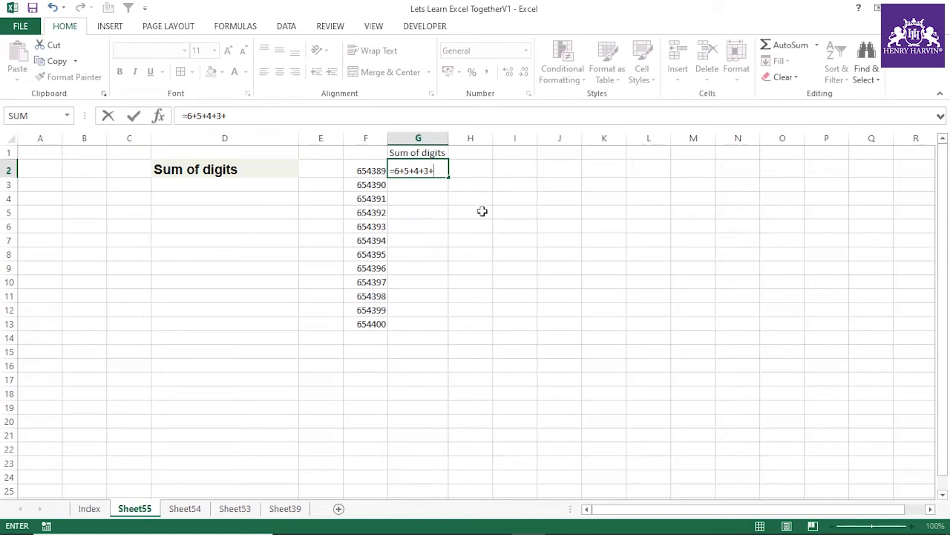
pyautogui.write('9')
pyautogui.press('BackSpace')
pyautogui.press('Return')
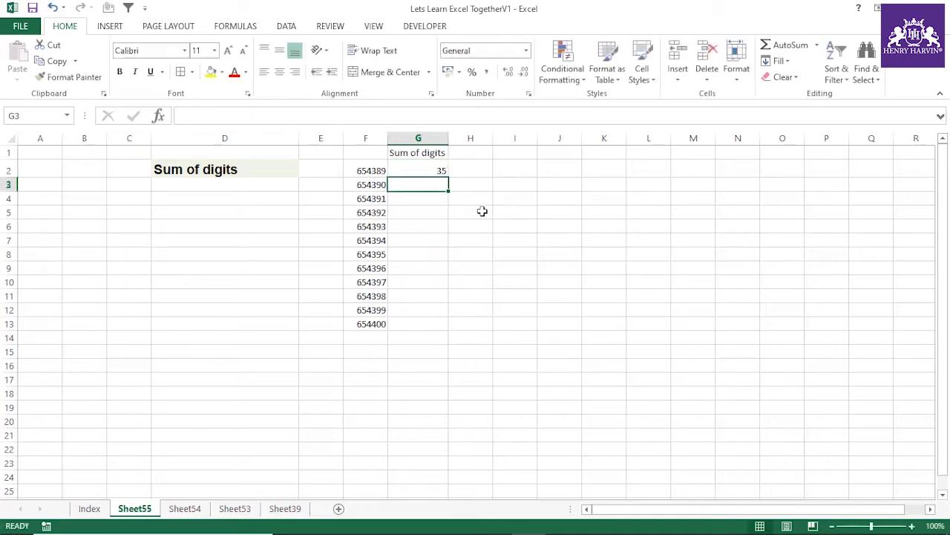
# Step: Try copying the manual sum from G2 down to G13 and check the copied formulas
pyautogui.click(437, 168)
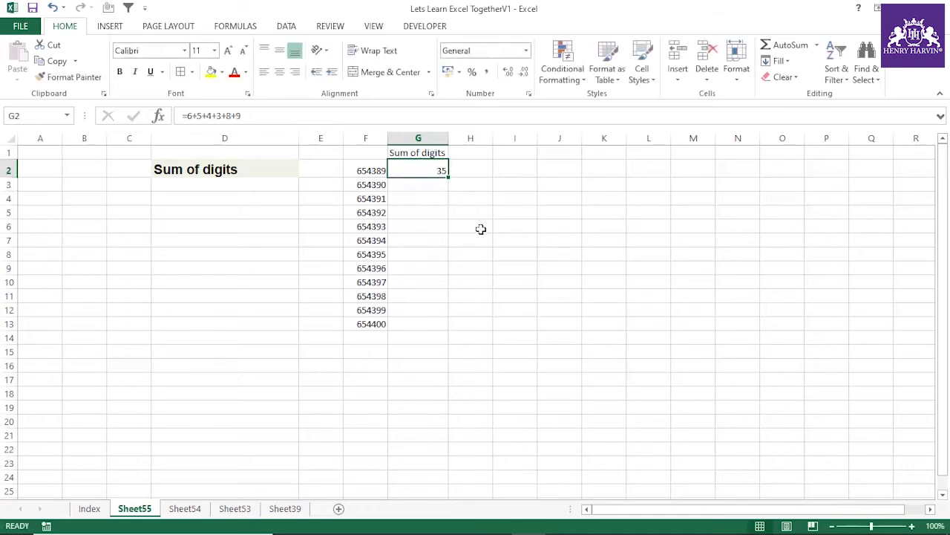
pyautogui.click(451, 184)
pyautogui.click(443, 167)
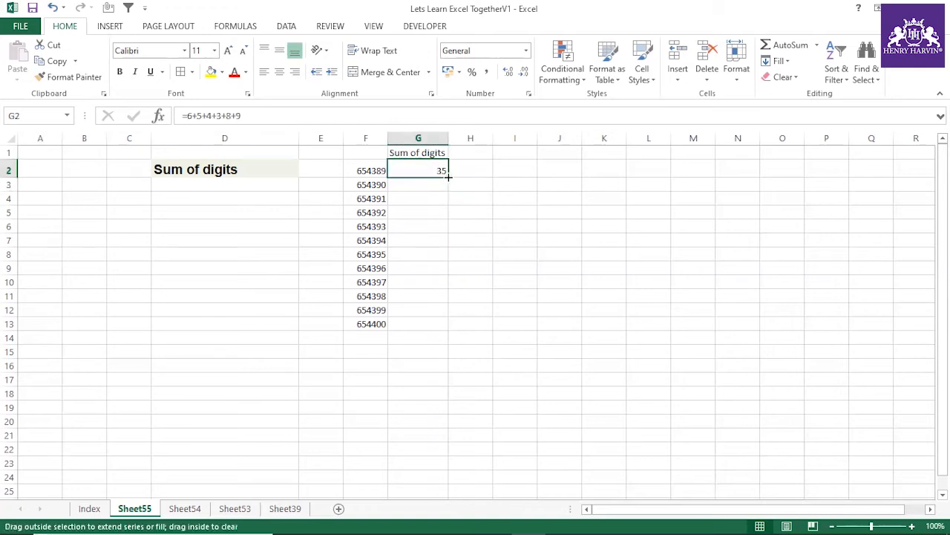
pyautogui.doubleClick(448, 177)
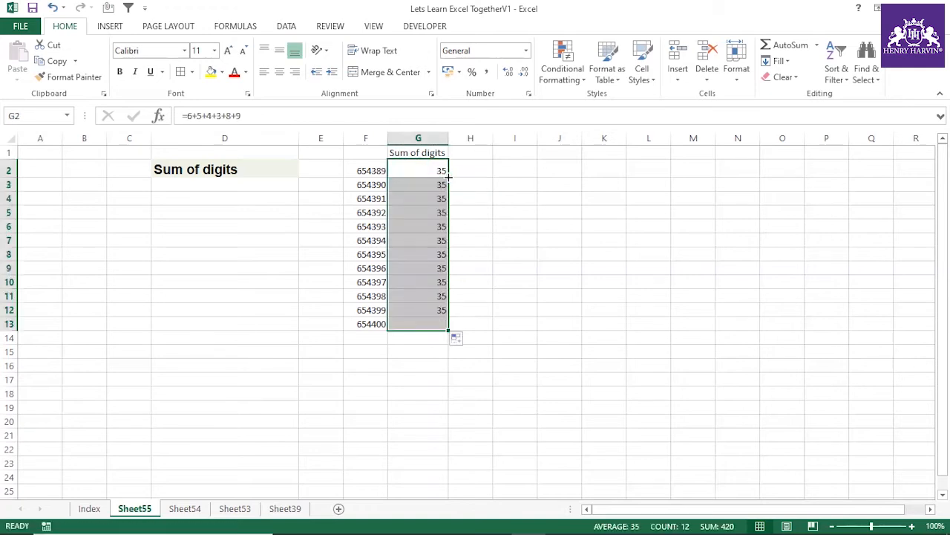
pyautogui.click(413, 195)
pyautogui.press('Down')
pyautogui.press('Down')
pyautogui.press('Down')
pyautogui.press('Down')
pyautogui.click(410, 171)
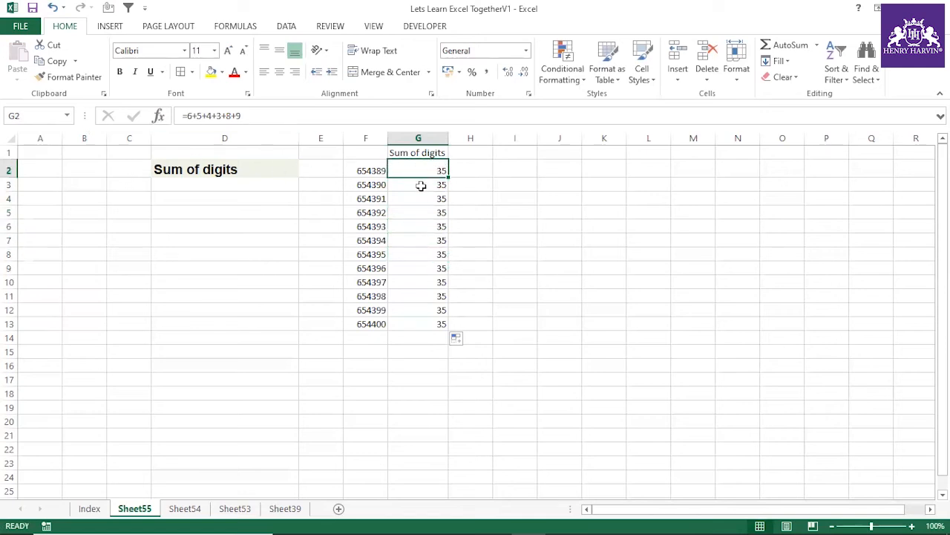
# Step: Clear the copied formulas from G3:G13, keeping only the manual sum in G2
pyautogui.moveTo(420, 185); pyautogui.dragTo(439, 331)
pyautogui.press('Delete')
pyautogui.click(559, 338)
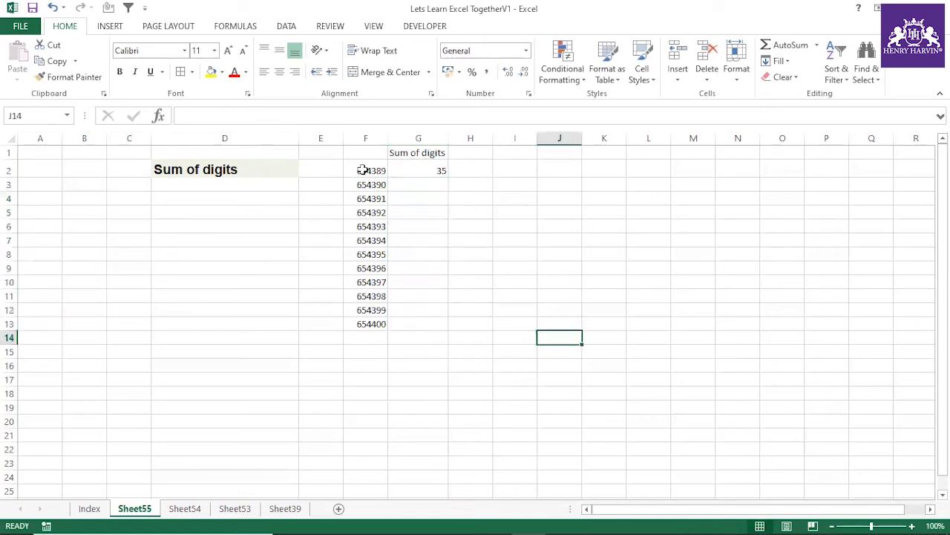
# Step: Examine the first numbers in column F and the cells of column G that need a digit sum
pyautogui.click(363, 170)
pyautogui.click(439, 169)
pyautogui.click(421, 186)
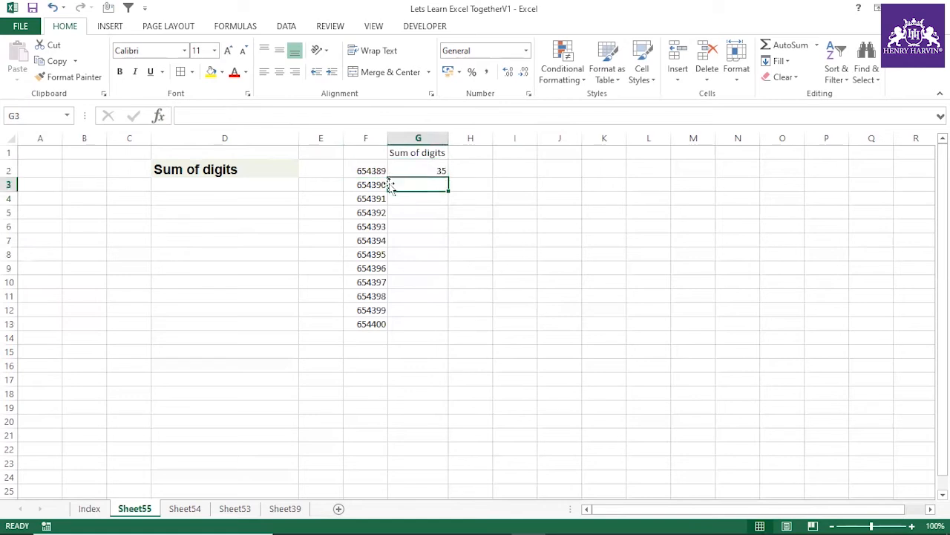
pyautogui.click(360, 171)
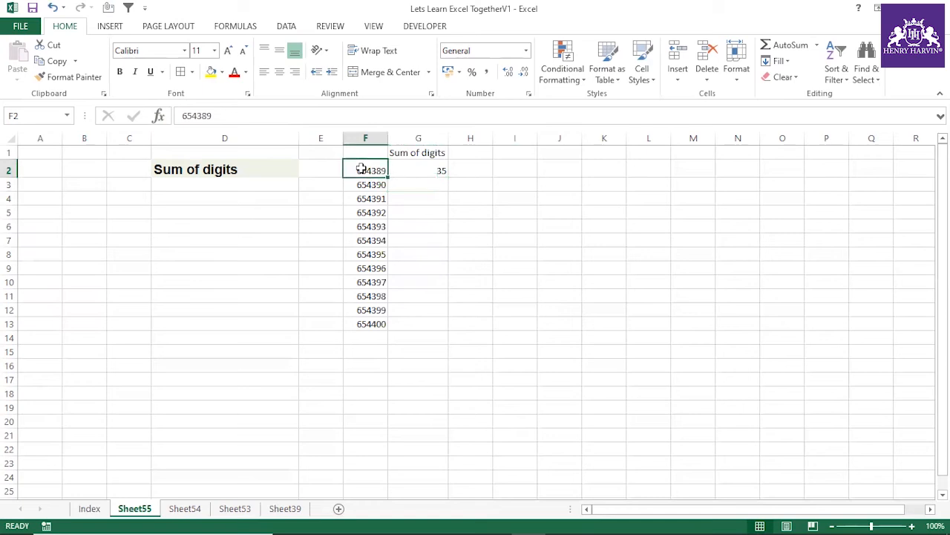
pyautogui.press('F2')
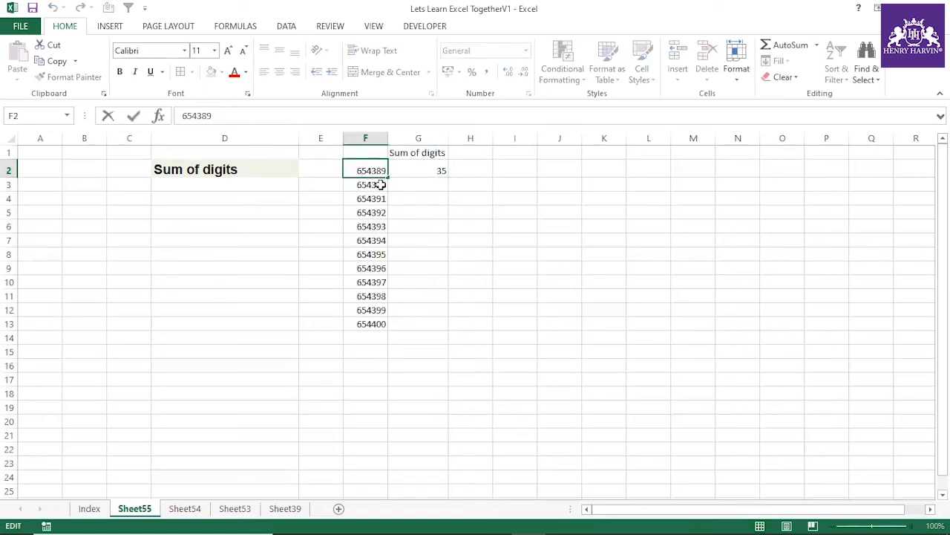
pyautogui.click(381, 185)
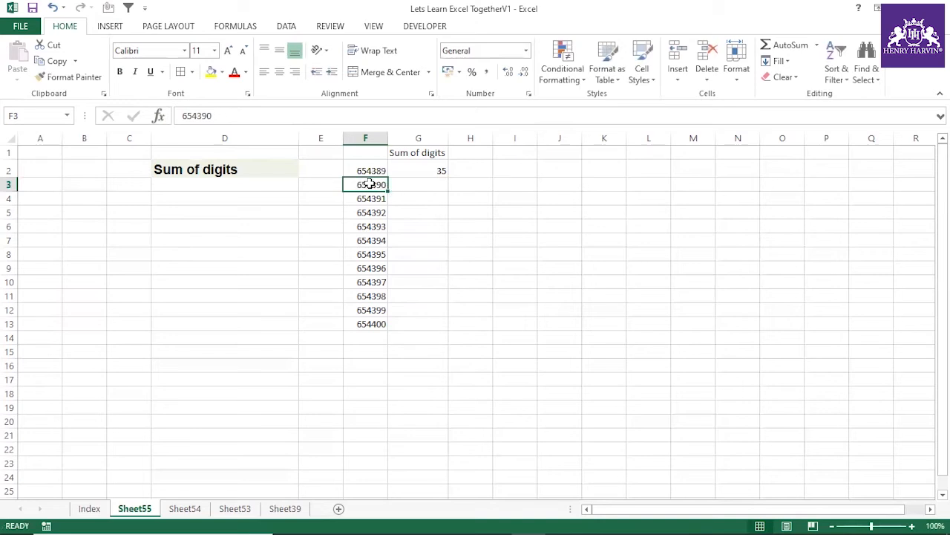
pyautogui.click(414, 188)
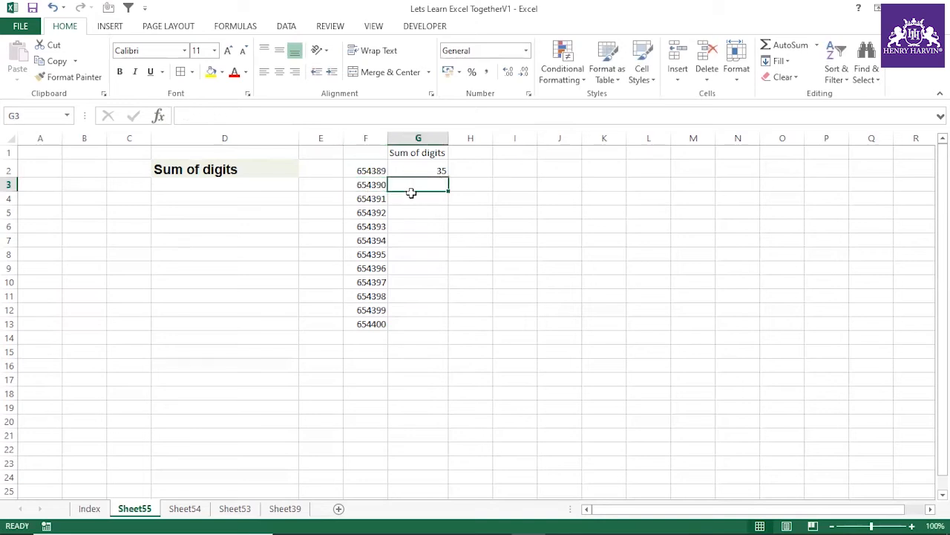
pyautogui.moveTo(435, 168); pyautogui.dragTo(426, 322)
pyautogui.click(479, 272)
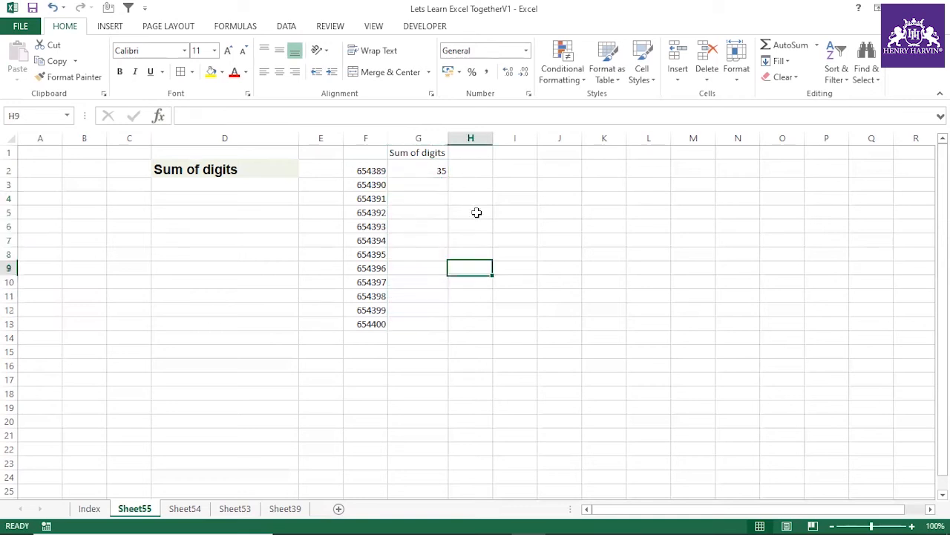
pyautogui.click(473, 169)
pyautogui.write('=')
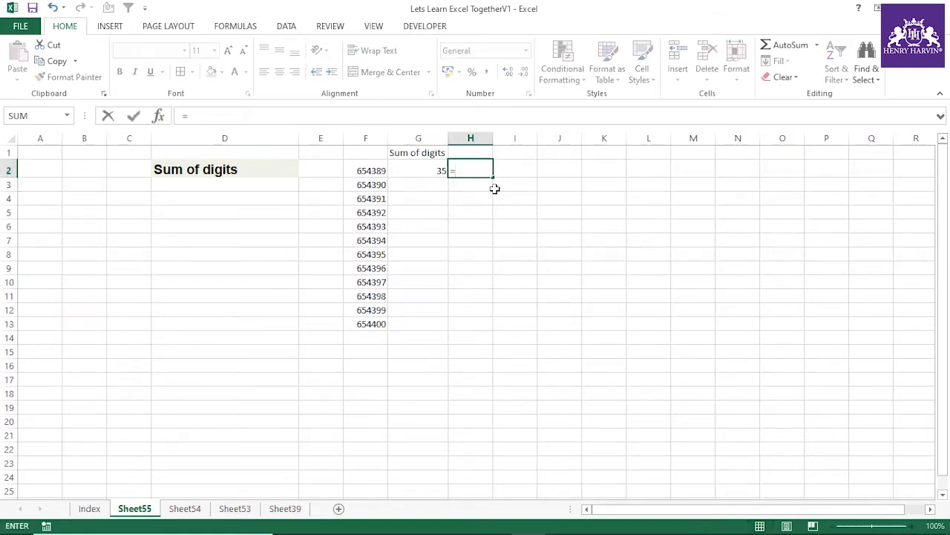
pyautogui.write('mid(')
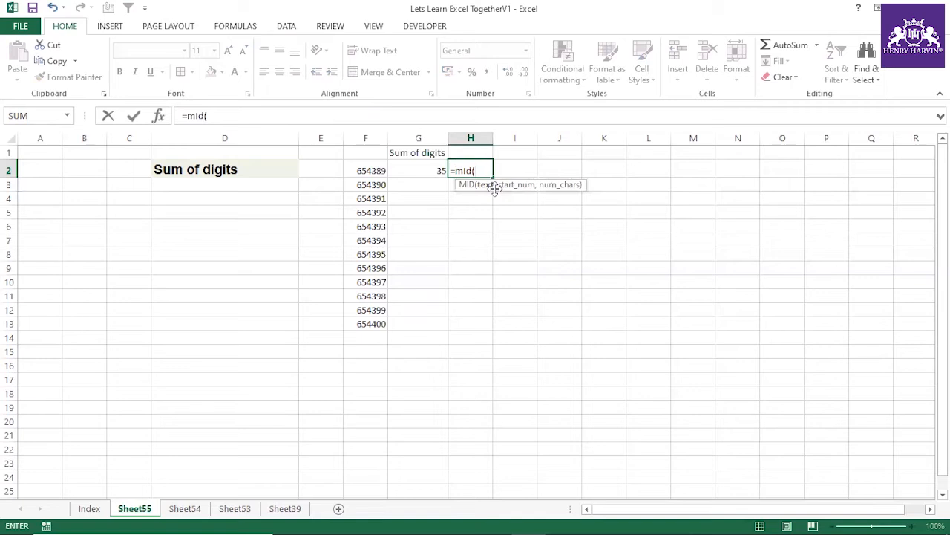
pyautogui.press('Escape')
pyautogui.click(363, 171)
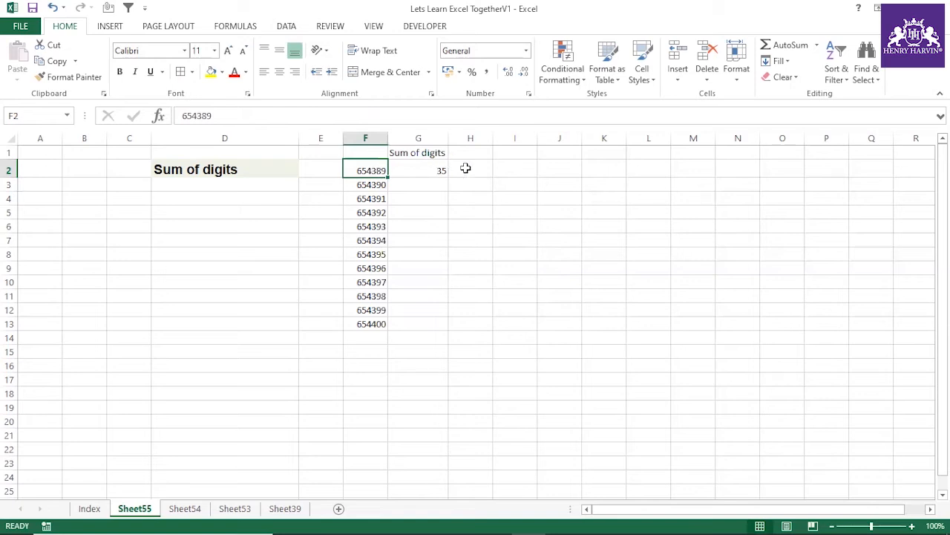
# Step: Enter the formula =MID(F2,ROW(INDIRECT("1:"&LEN(F2))),1) in H2 to split F2 into single digits
pyautogui.click(466, 169)
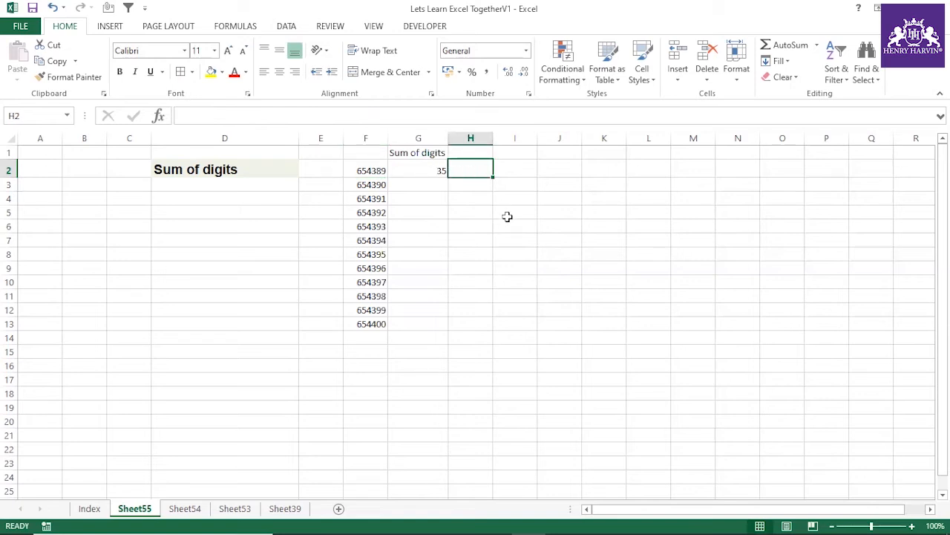
pyautogui.write('=mid')
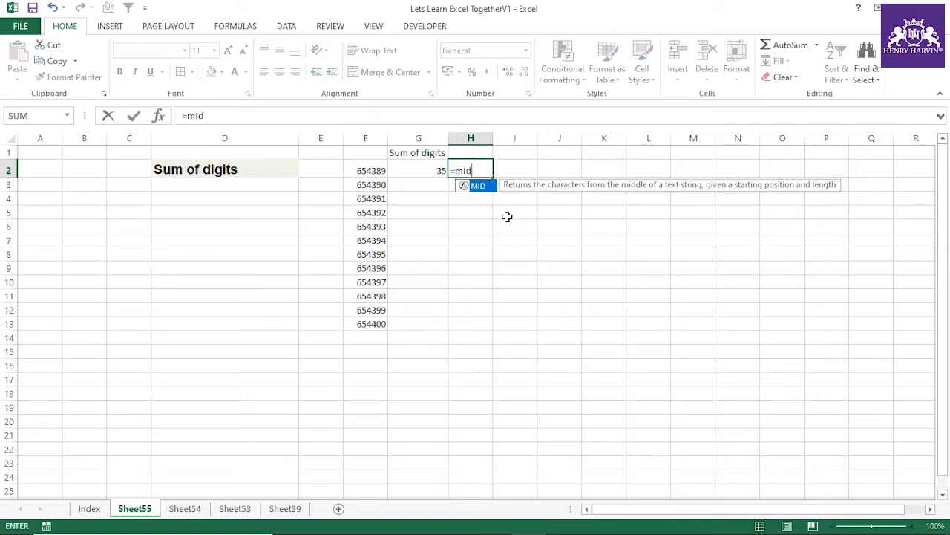
pyautogui.write('(')
pyautogui.click(368, 169)
pyautogui.write(',r')
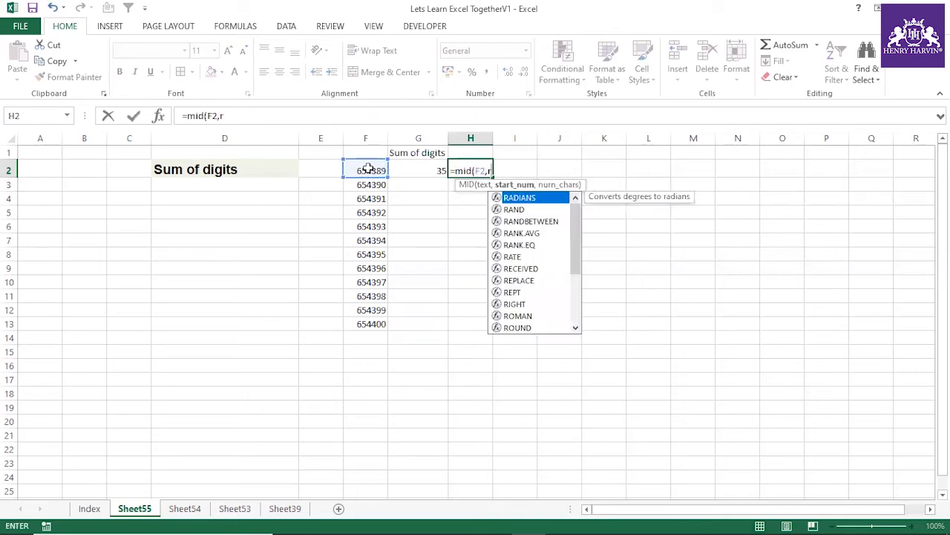
pyautogui.write('ow(')
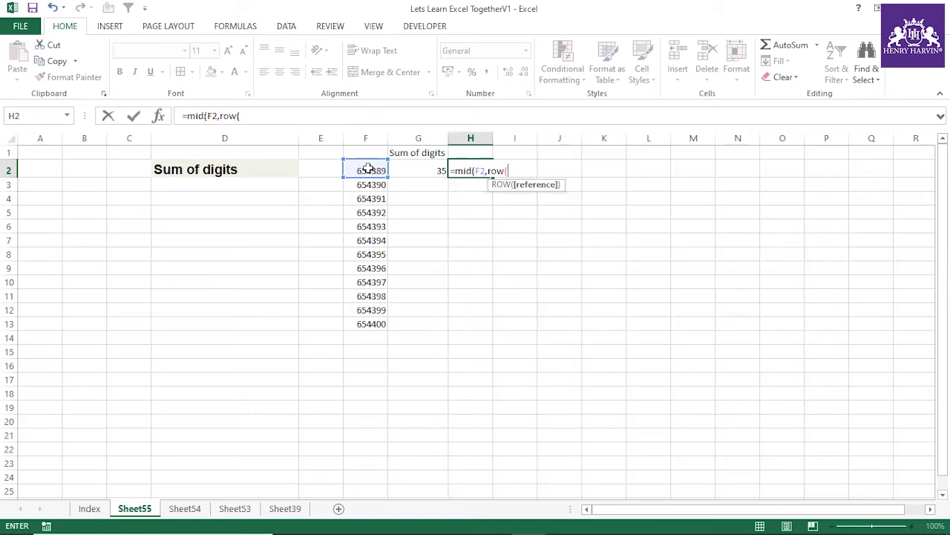
pyautogui.write('indirect')
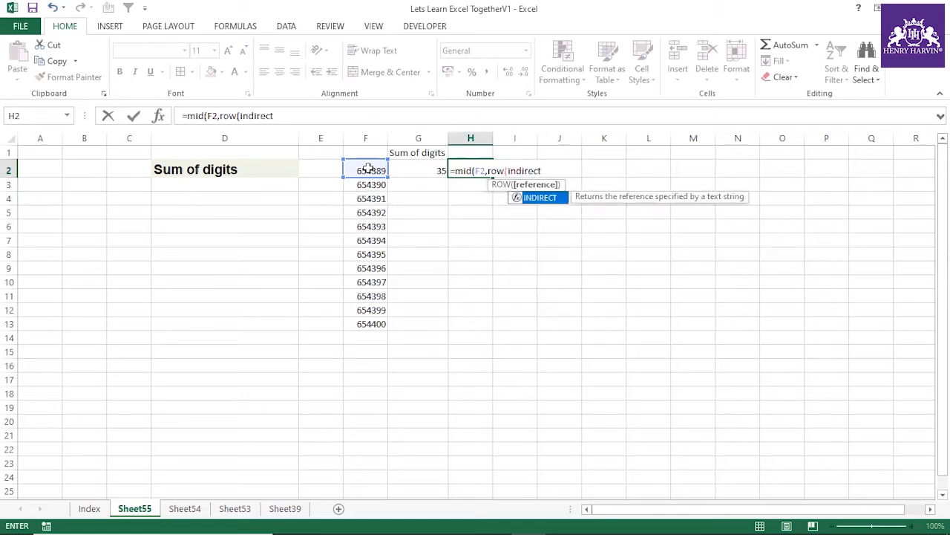
pyautogui.write('("1:"&len(')
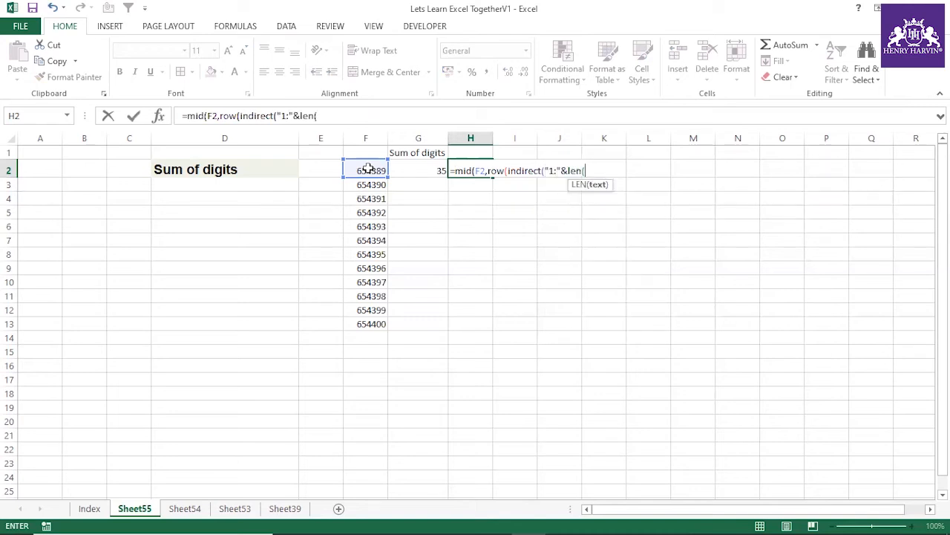
pyautogui.click(369, 170)
pyautogui.write(')))')
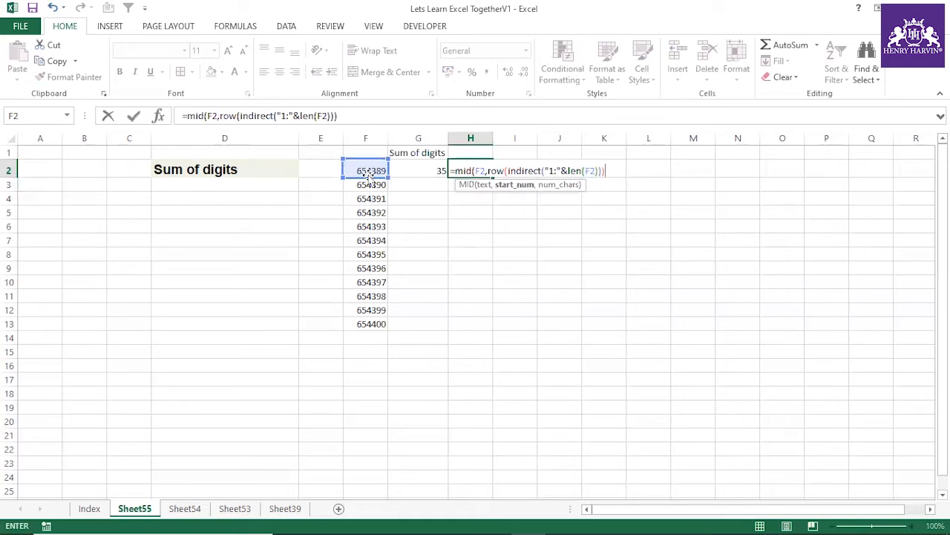
pyautogui.write(',1')
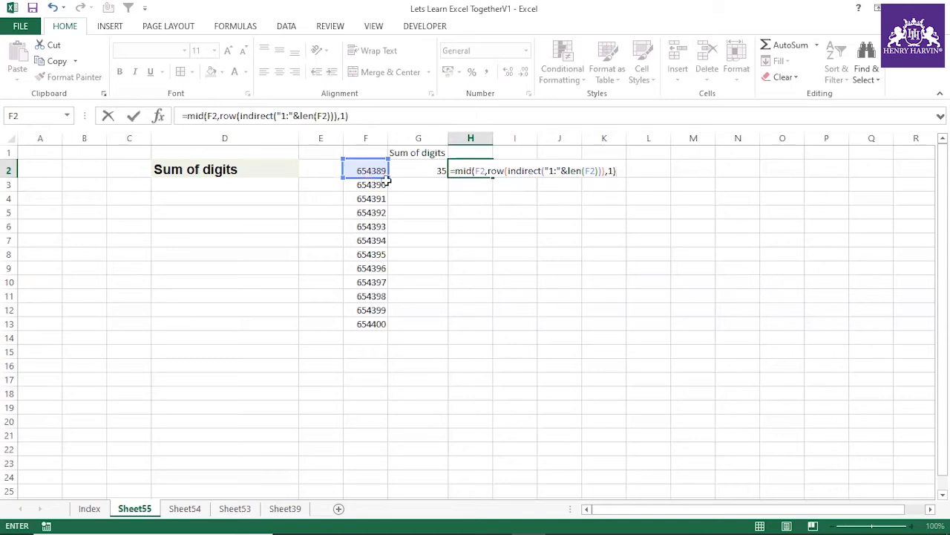
pyautogui.click(616, 172)
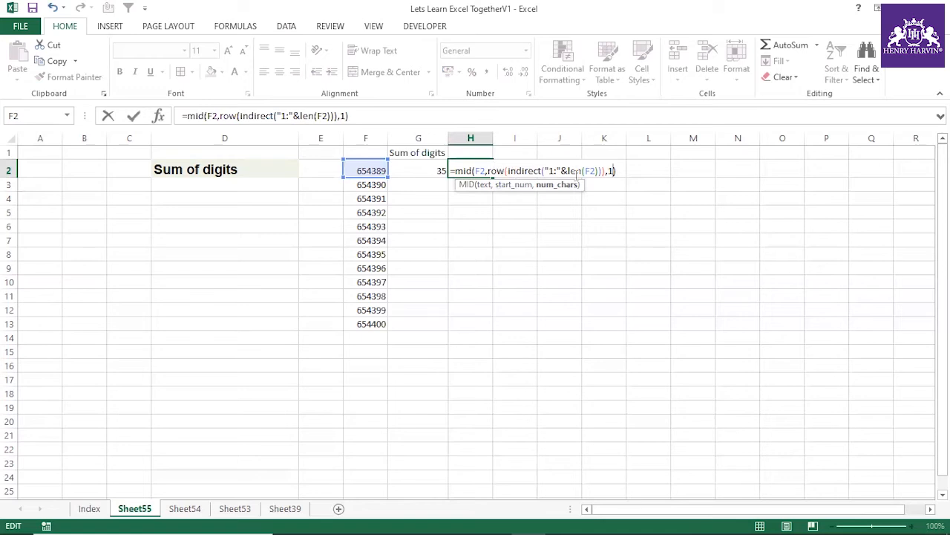
pyautogui.press('Return')
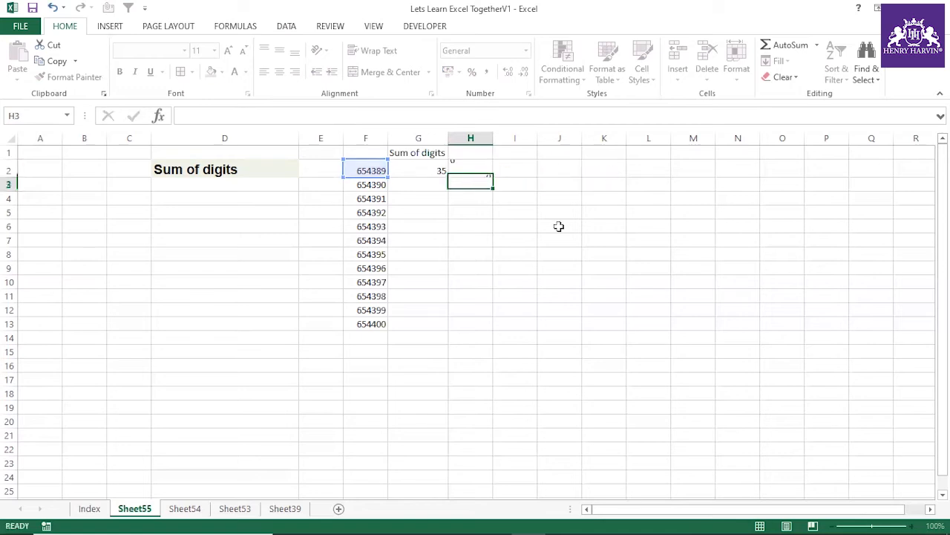
# Step: Evaluate the whole MID expression in H2 to inspect the array it returns, leaving the formula itself intact
pyautogui.click(469, 168)
pyautogui.moveTo(188, 116); pyautogui.dragTo(389, 119)
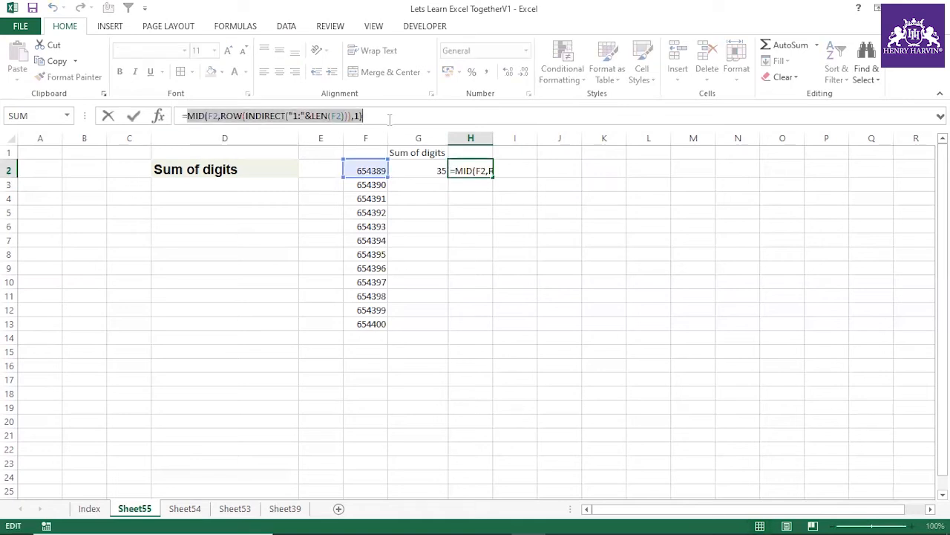
pyautogui.press('F9')
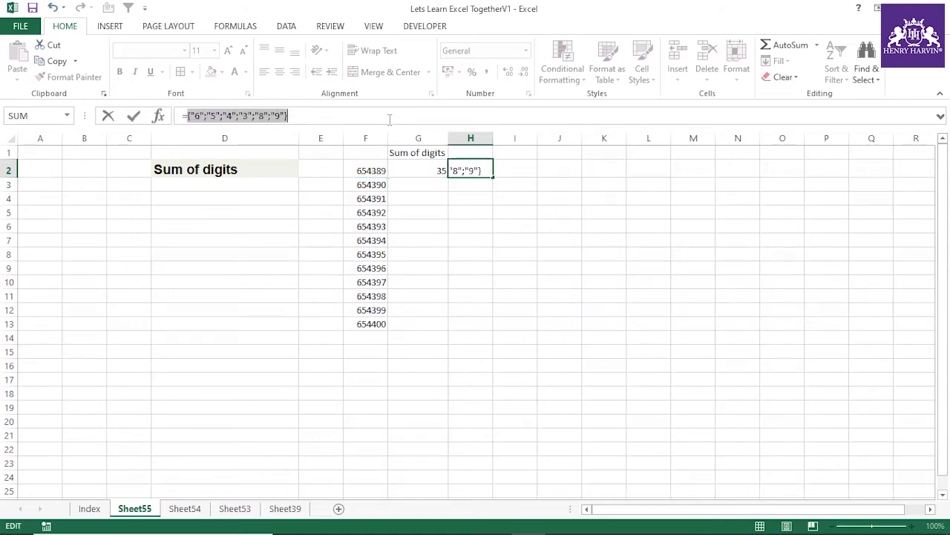
pyautogui.press('Escape')
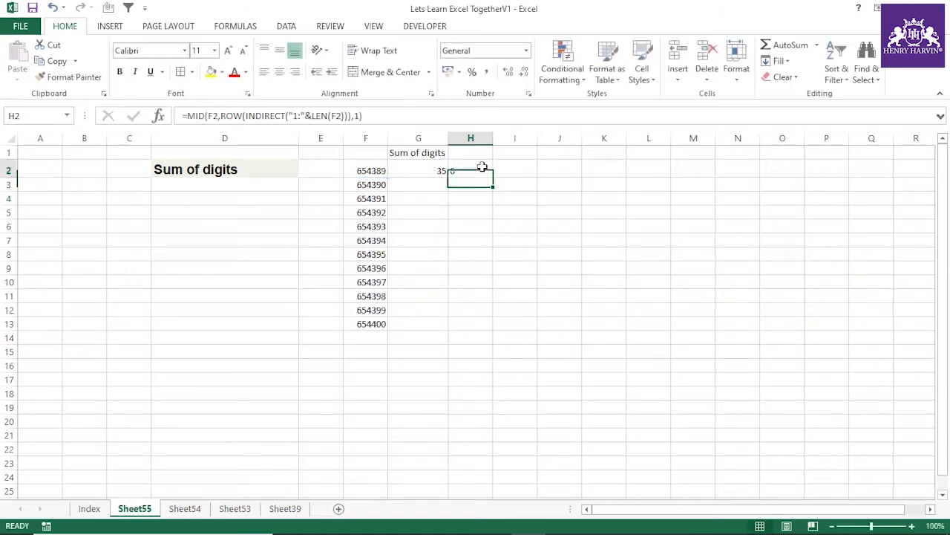
# Step: Try converting the extracted digits in H2 to numbers by wrapping the MID expression as (--MID(...)), and undo it
pyautogui.click(187, 115)
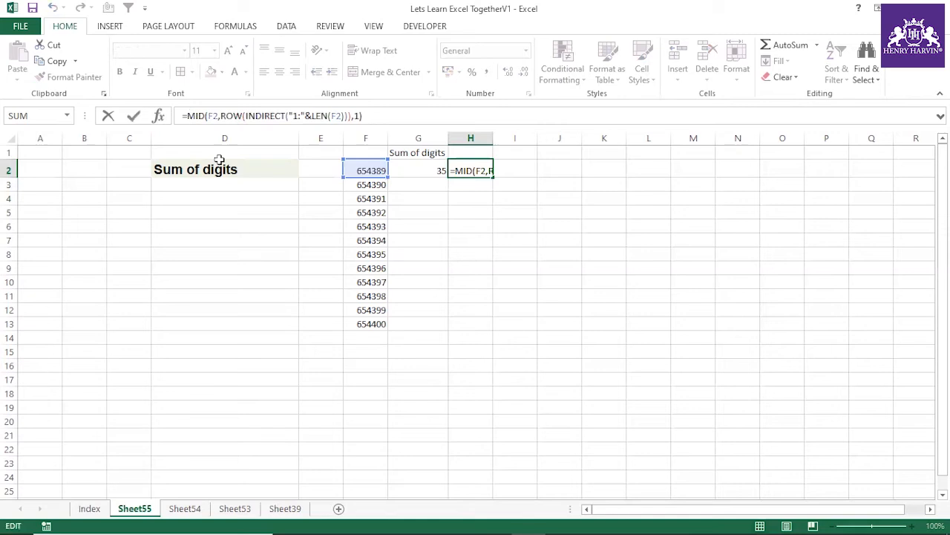
pyautogui.write('(')
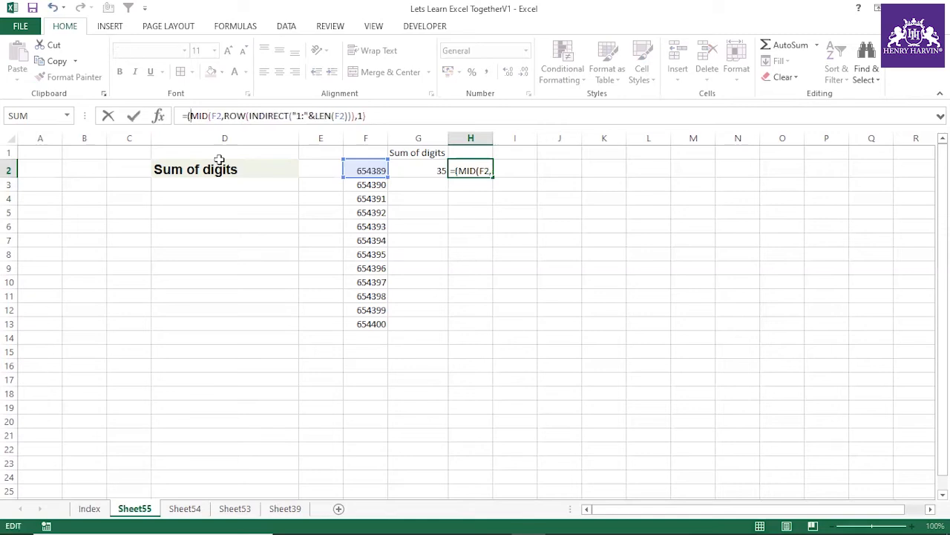
pyautogui.write('--')
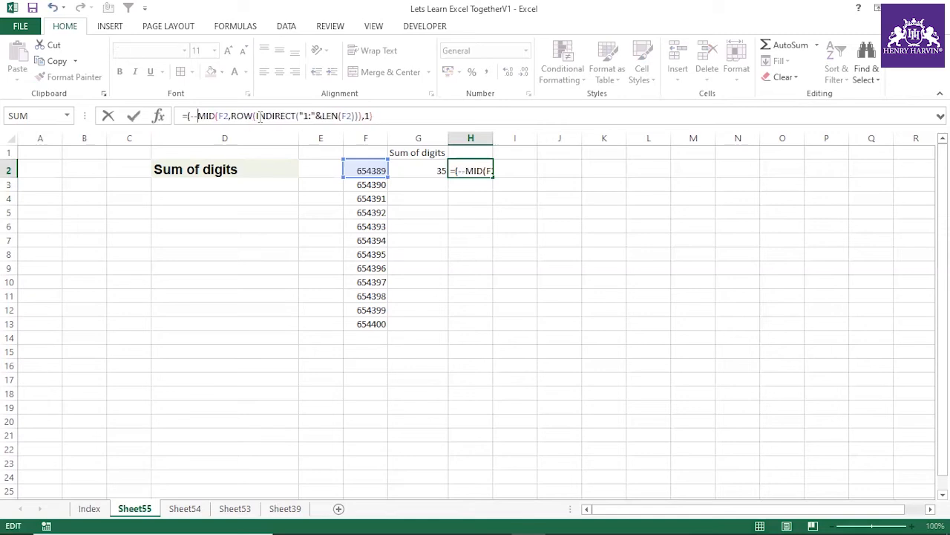
pyautogui.write(')')
pyautogui.press('Return')
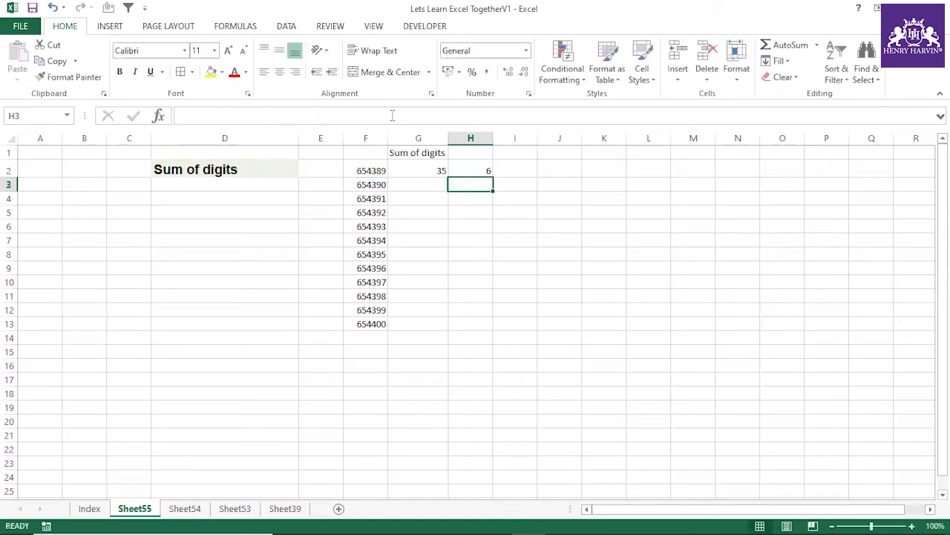
pyautogui.click(485, 170)
pyautogui.hotkey('ctrl', 'z')
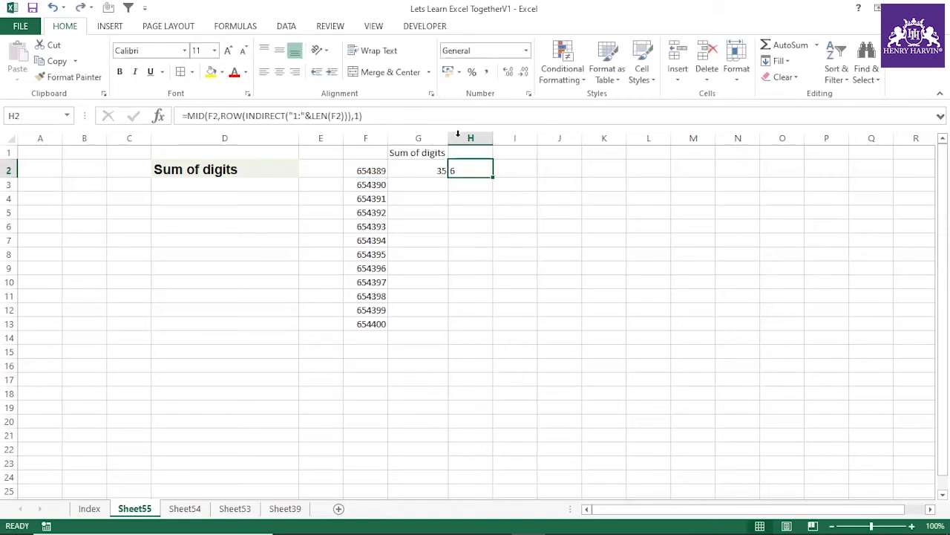
# Step: Try adding +0 to the end of H2's MID formula, evaluate its array, and undo the change
pyautogui.click(408, 115)
pyautogui.press('BackSpace')
pyautogui.press('Return')
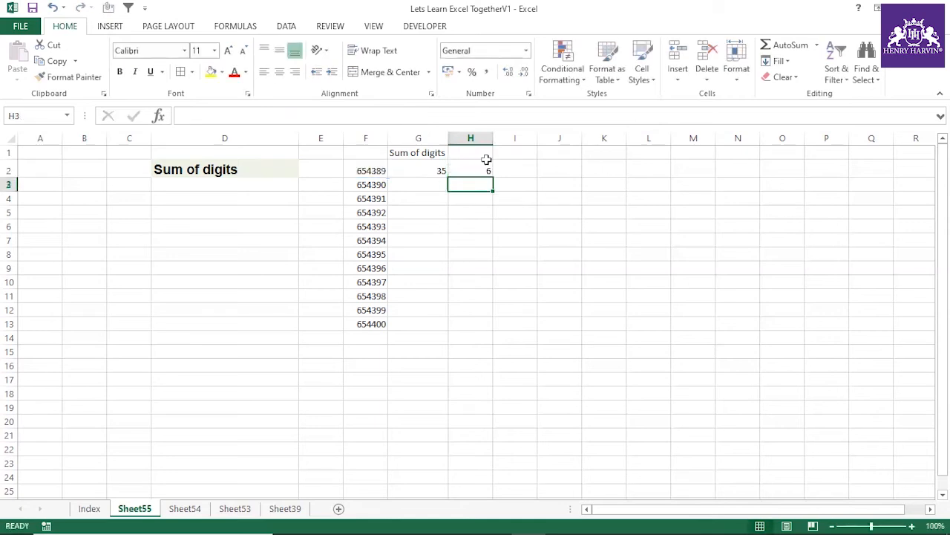
pyautogui.click(484, 169)
pyautogui.moveTo(187, 115); pyautogui.dragTo(425, 118)
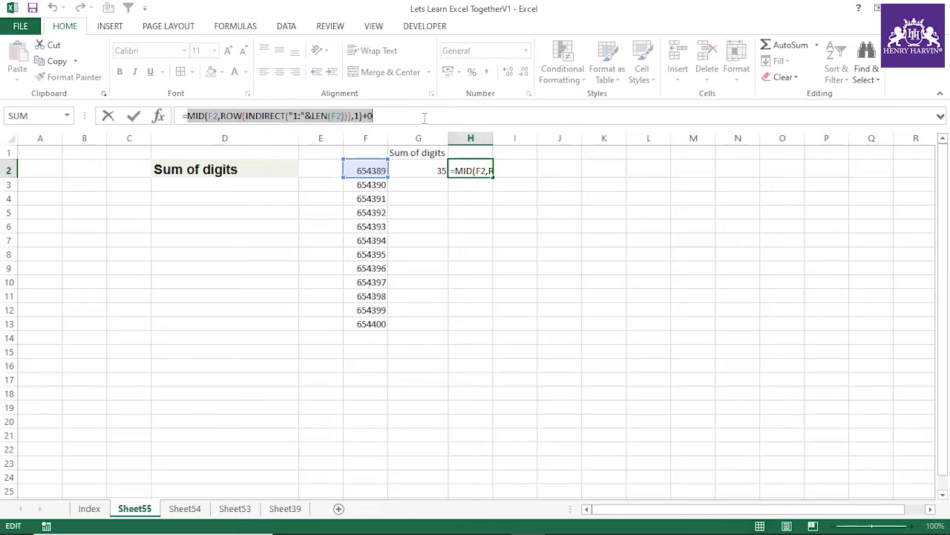
pyautogui.press('F9')
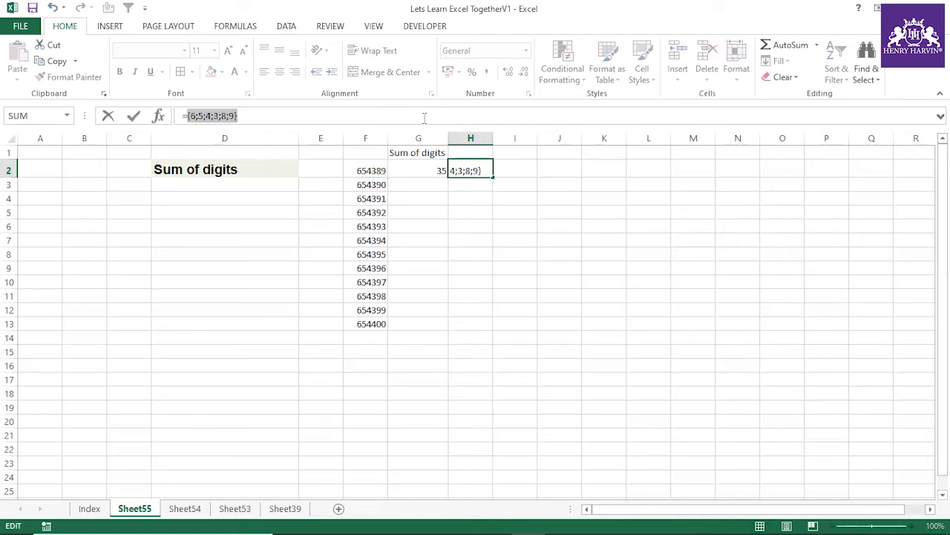
pyautogui.press('Escape')
pyautogui.hotkey('ctrl', 'z')
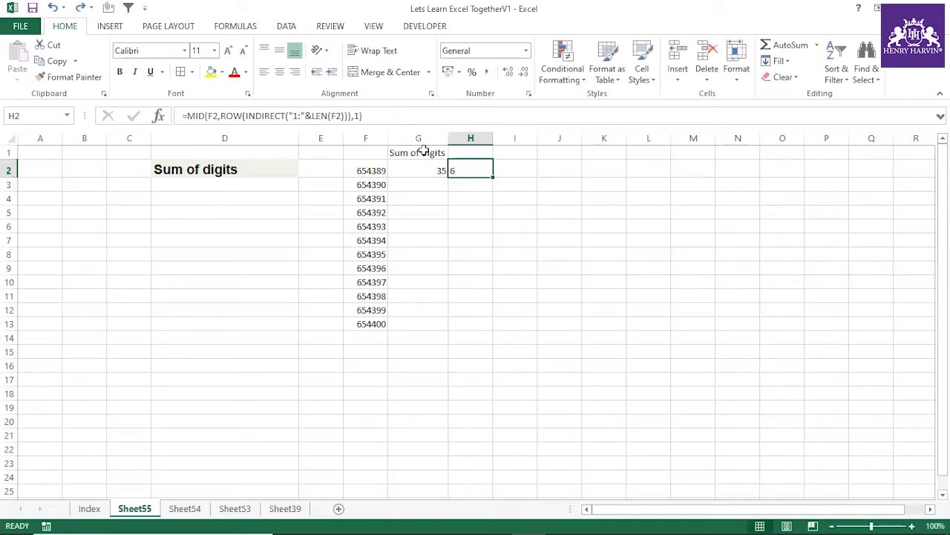
# Step: Append +0 to the MID formula in H2 again and evaluate the full expression to inspect the numeric array
pyautogui.click(389, 117)
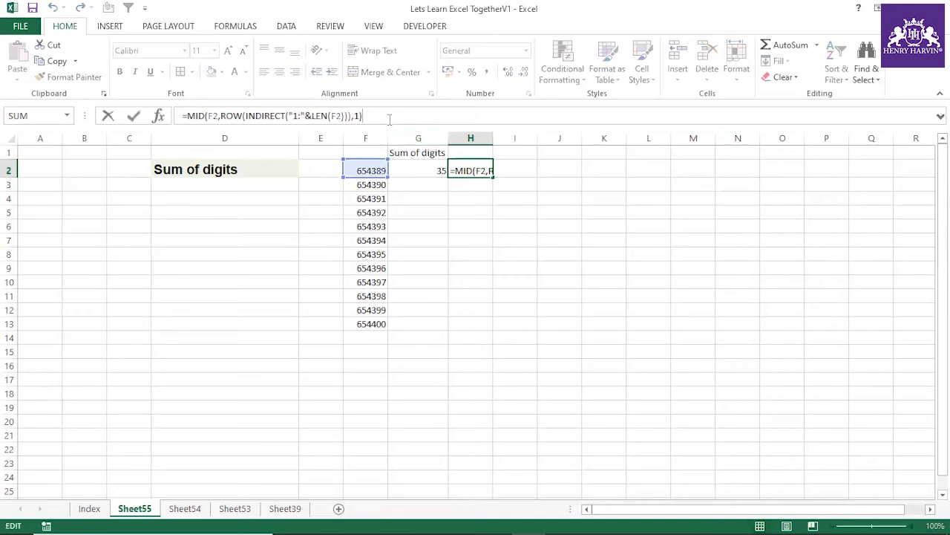
pyautogui.write('+0')
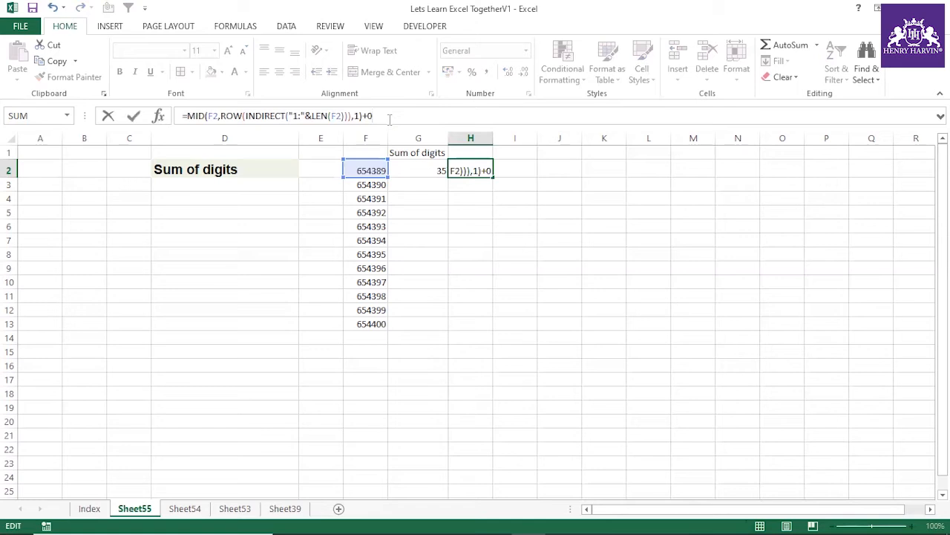
pyautogui.press('Return')
pyautogui.click(463, 170)
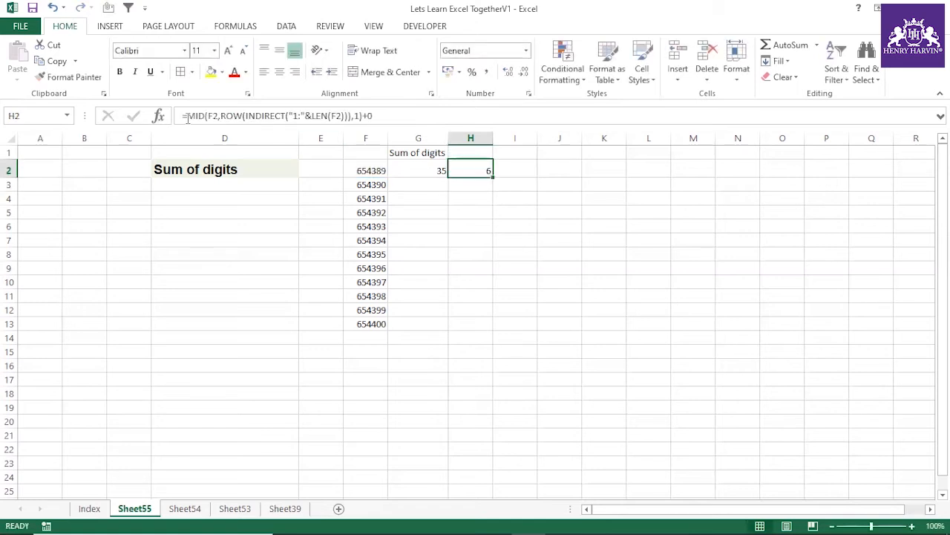
pyautogui.click(366, 116)
pyautogui.moveTo(365, 116); pyautogui.dragTo(401, 116)
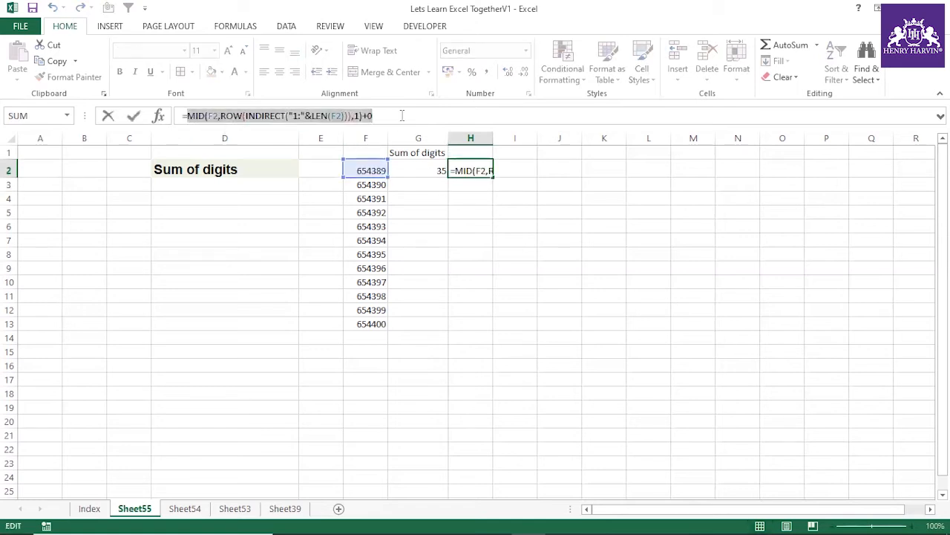
pyautogui.press('F9')
pyautogui.press('Escape')
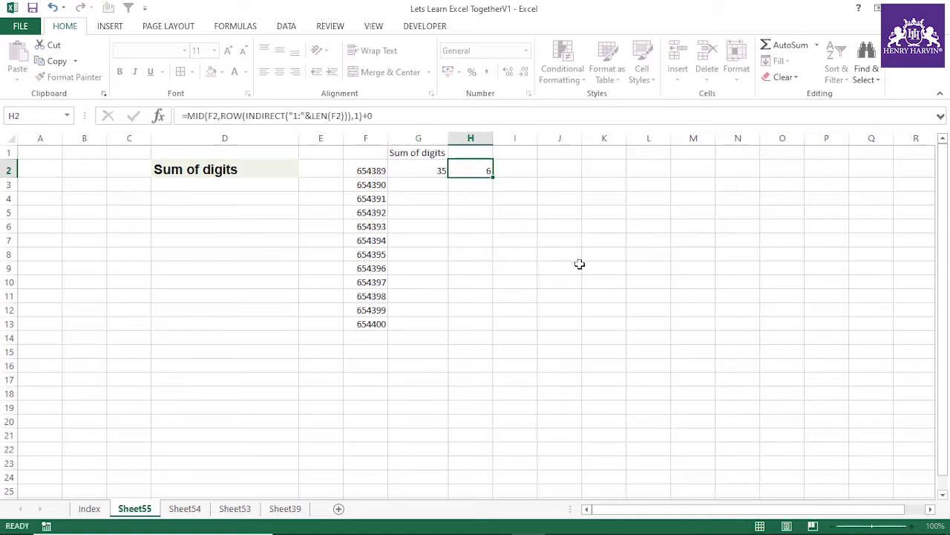
pyautogui.write('z')
pyautogui.click(500, 230)
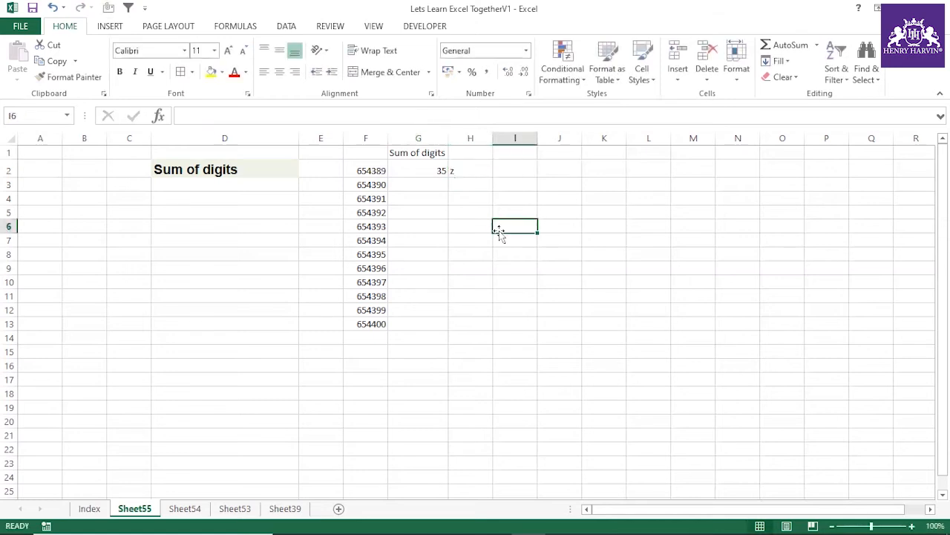
pyautogui.hotkey('ctrl', 'z')
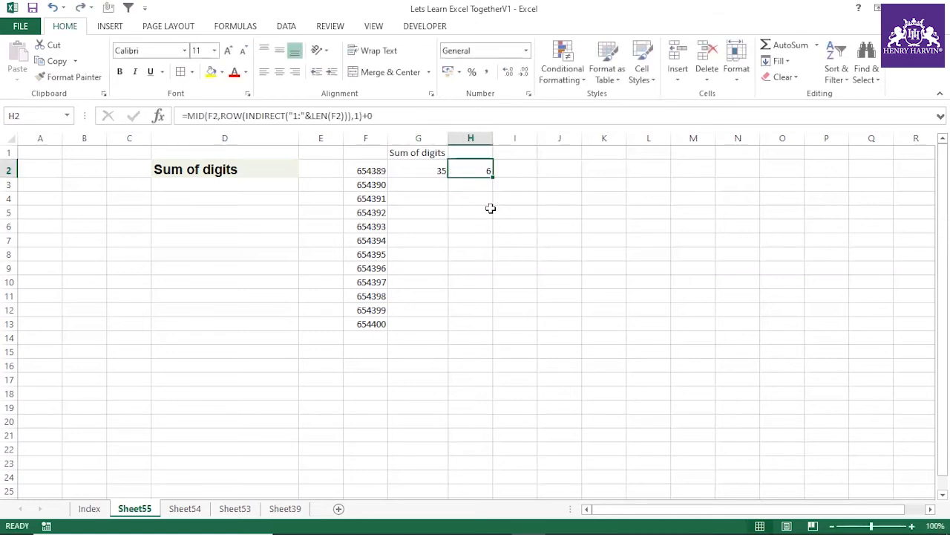
# Step: Replace the +0 at the end of H2's MID formula with *1 to convert the digits to numbers
pyautogui.click(406, 119)
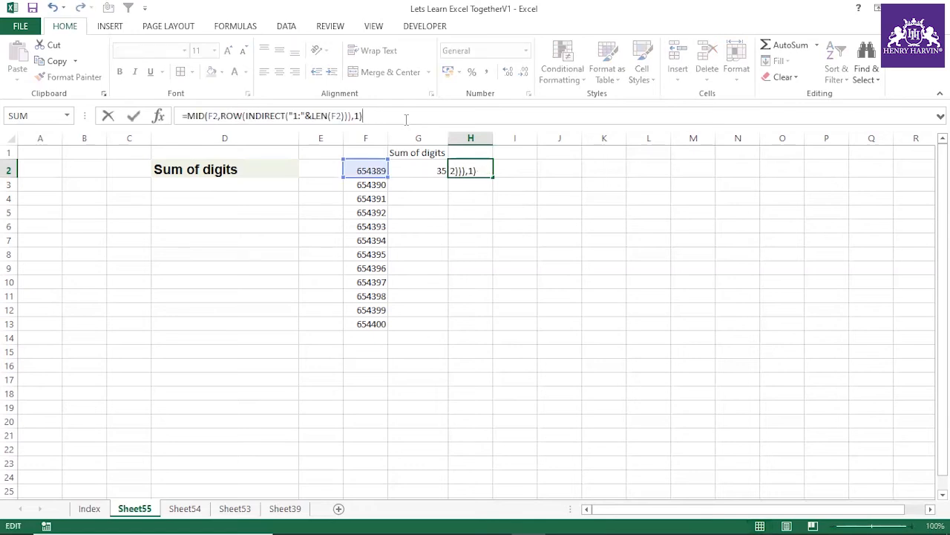
pyautogui.press('Return')
pyautogui.click(471, 170)
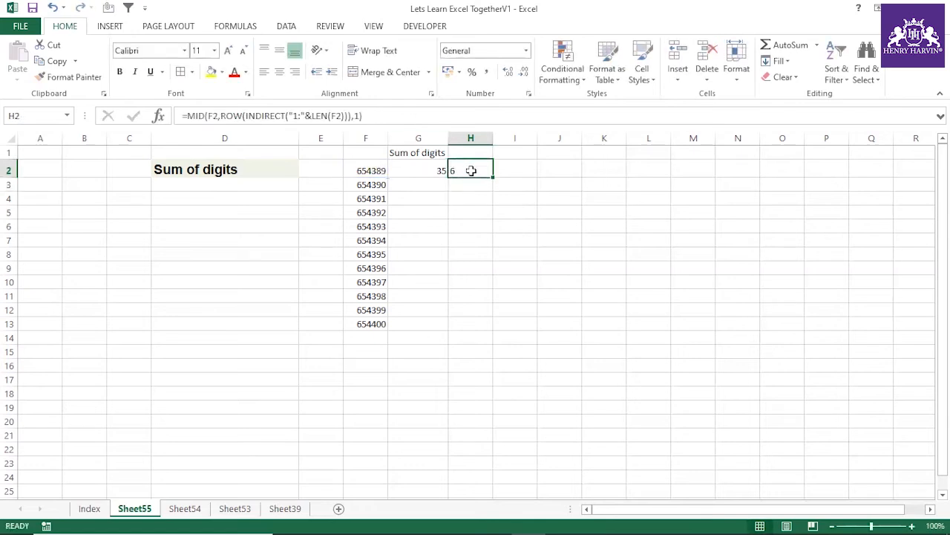
pyautogui.click(414, 116)
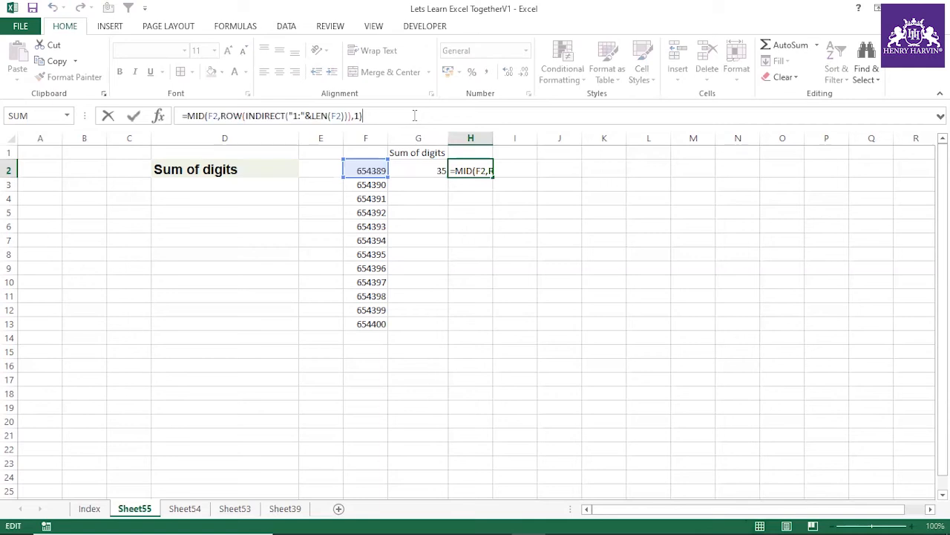
pyautogui.write('*')
pyautogui.press('Return')
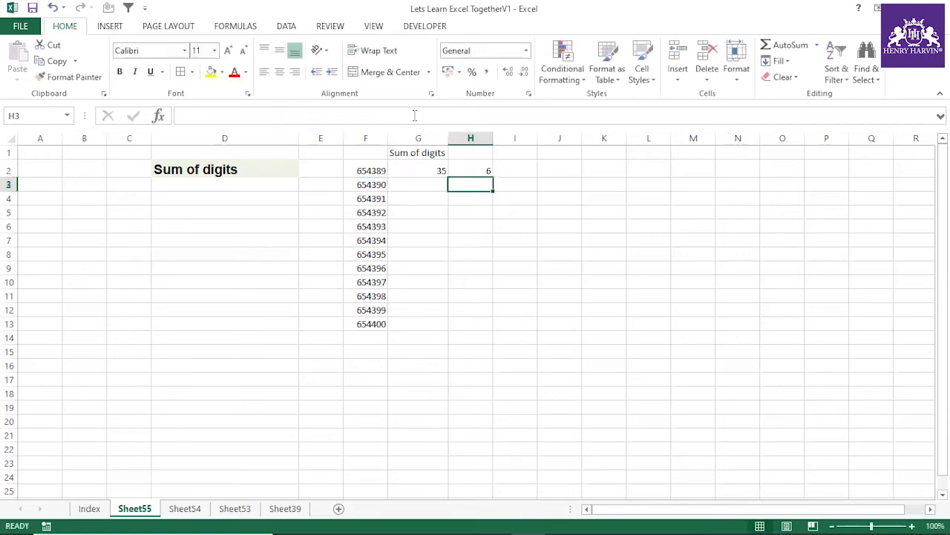
# Step: Evaluate the whole MID expression multiplied by 1 in H2 to inspect its array of digits
pyautogui.click(480, 170)
pyautogui.moveTo(436, 115); pyautogui.dragTo(190, 119)
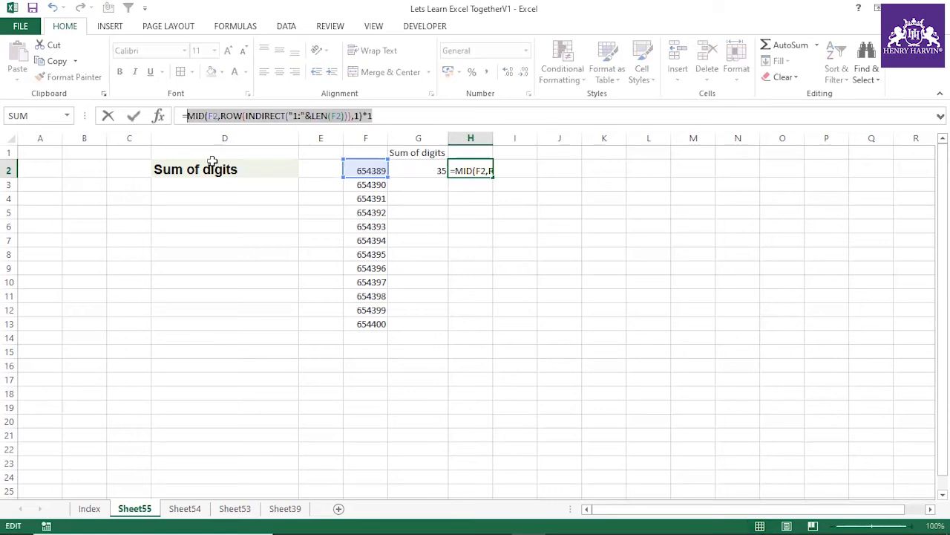
pyautogui.press('F9')
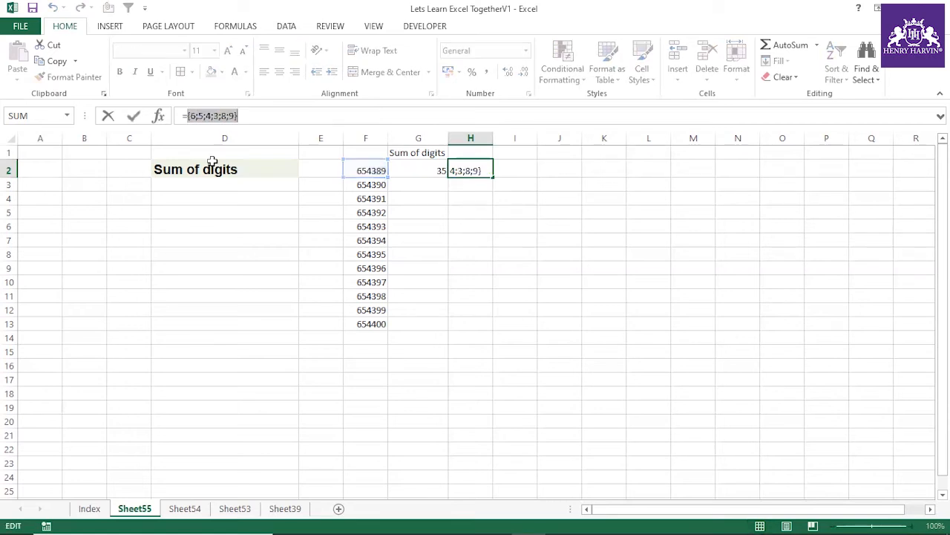
# Step: Try replacing the *1 in H2's formula with a double minus before MID, enclosing the expression in parentheses
pyautogui.press('Escape')
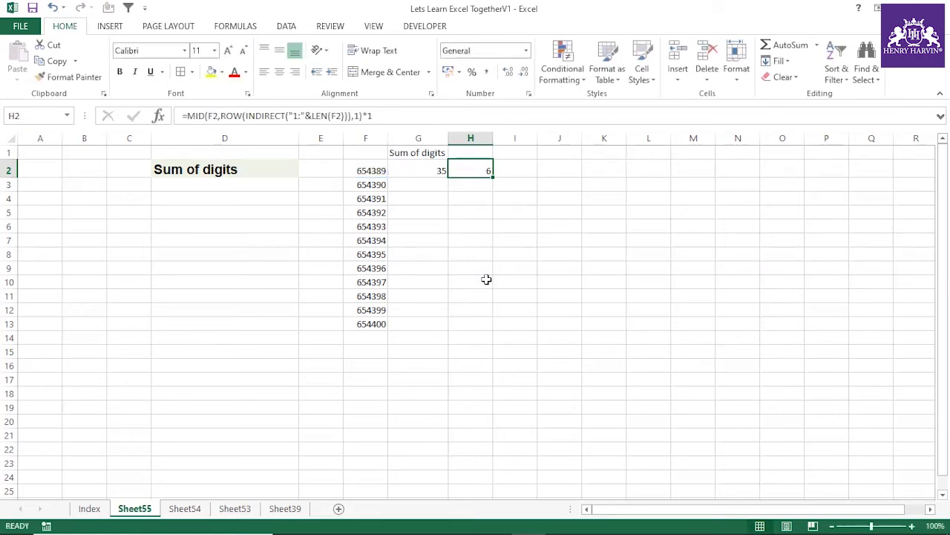
pyautogui.click(385, 114)
pyautogui.press('BackSpace')
pyautogui.press('BackSpace')
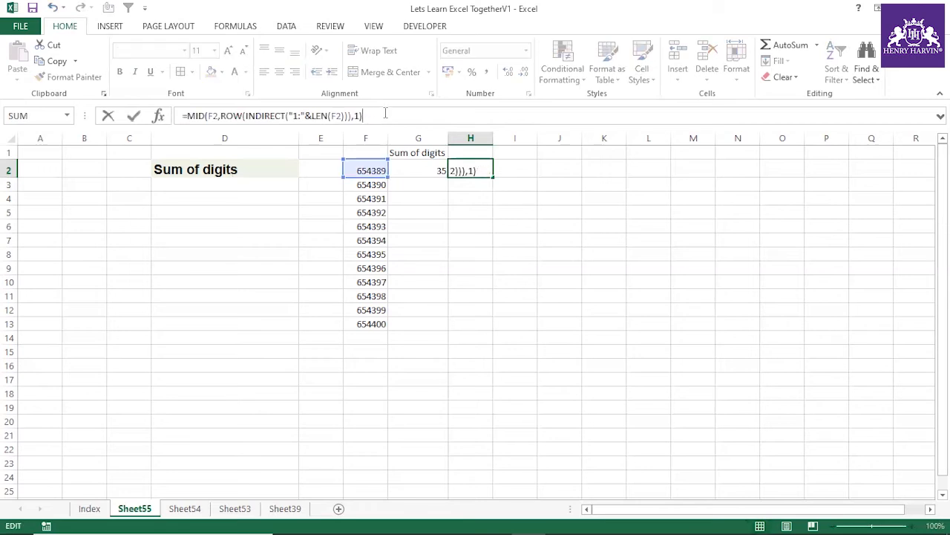
pyautogui.click(186, 115)
pyautogui.write('(--')
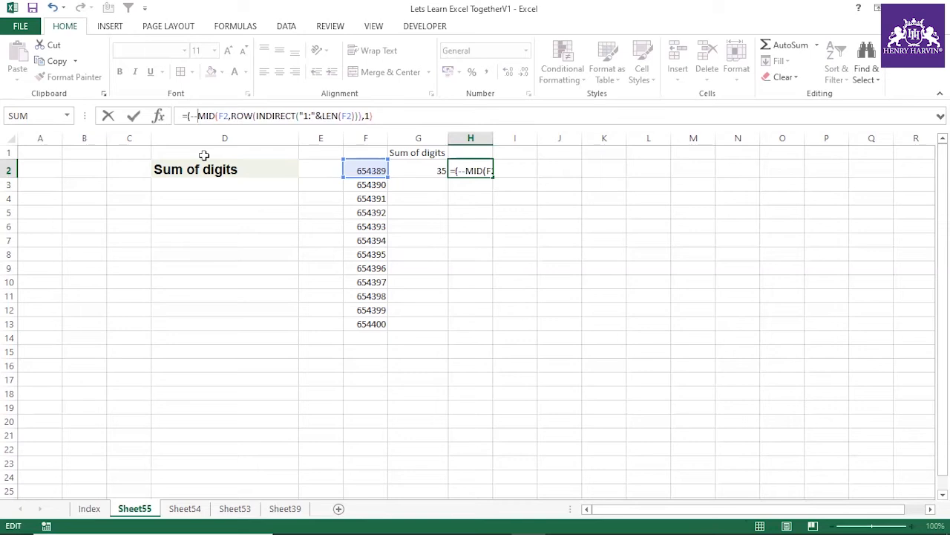
pyautogui.press('Return')
pyautogui.click(450, 321)
pyautogui.click(481, 170)
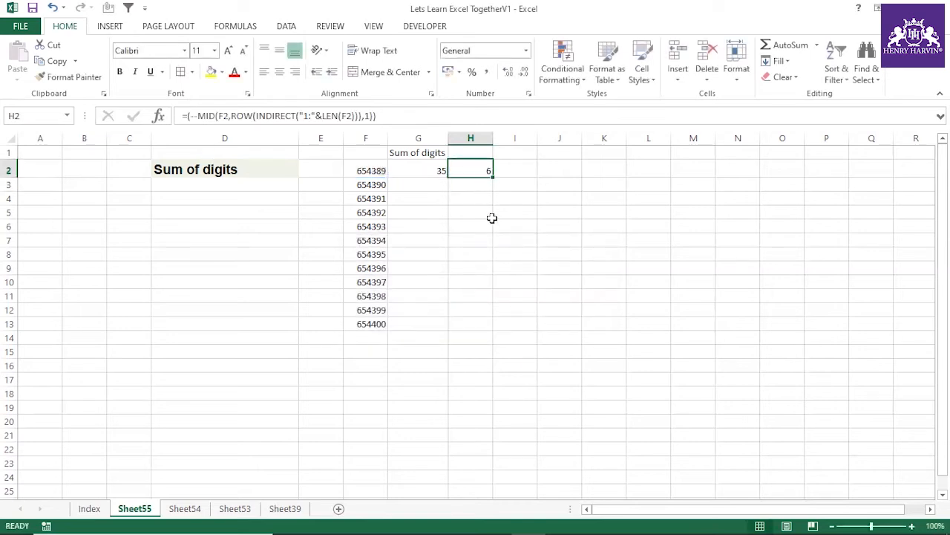
# Step: Remove the *1 from the end of H2's MID formula
pyautogui.click(389, 116)
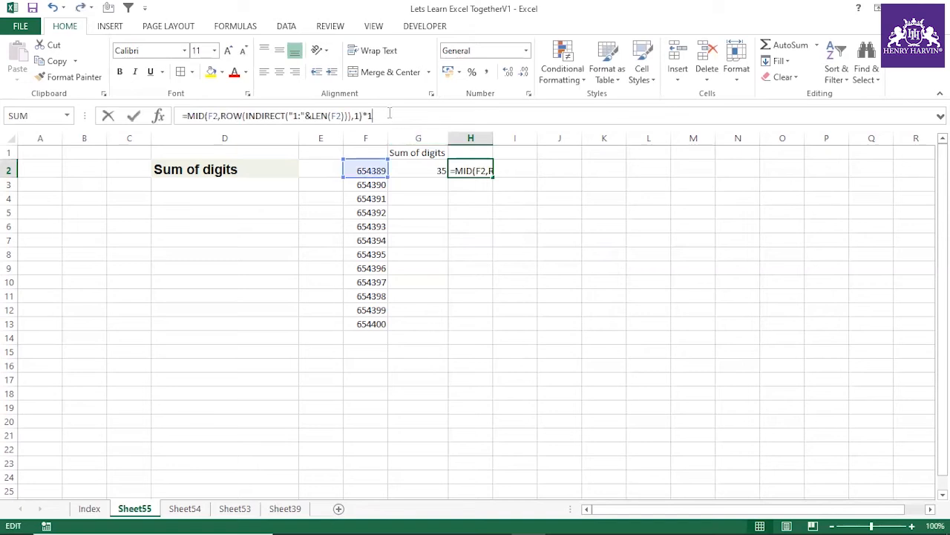
pyautogui.press('BackSpace')
pyautogui.press('BackSpace')
pyautogui.press('Return')
# Step: Evaluate the plain MID expression in H2 to inspect its array of digits, keeping the formula intact
pyautogui.click(464, 170)
pyautogui.moveTo(364, 115); pyautogui.dragTo(298, 193)
pyautogui.press('F9')
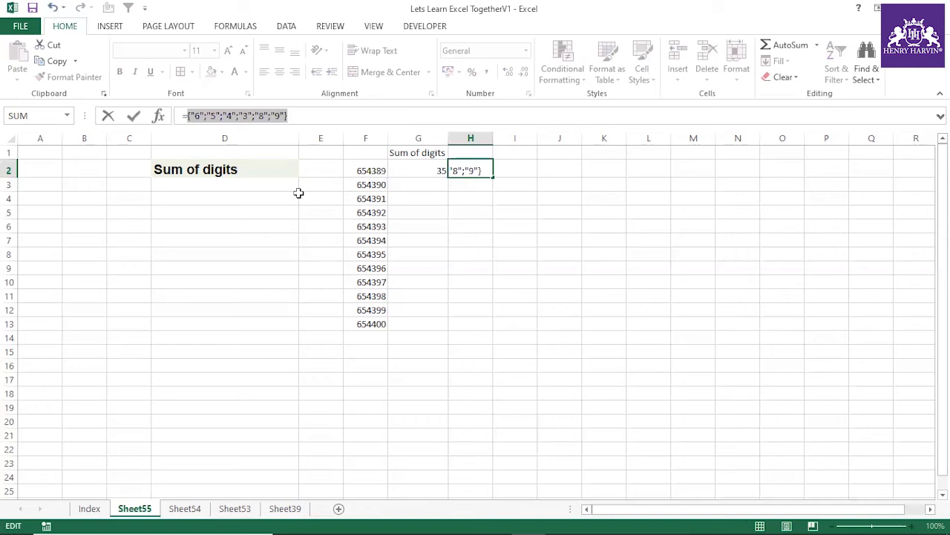
pyautogui.press('Escape')
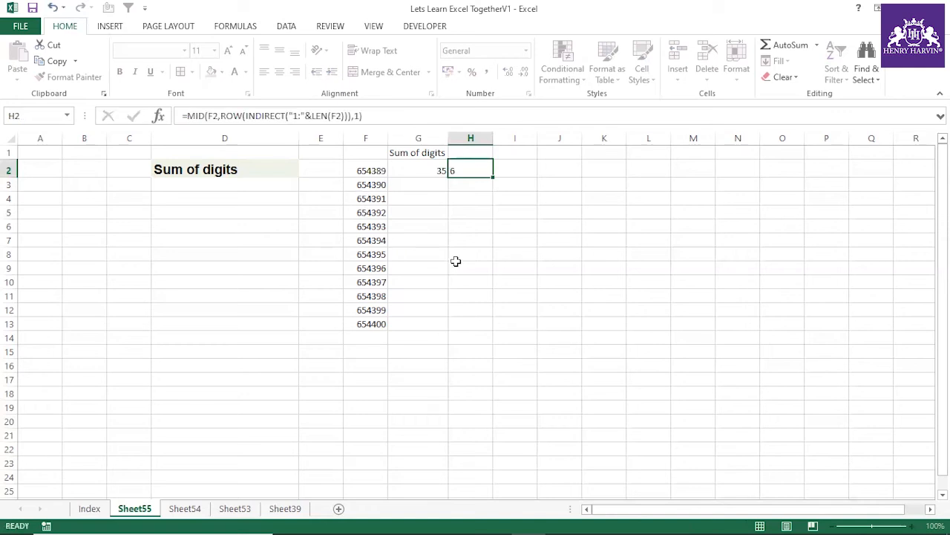
# Step: Enclose H2's MID expression in parentheses with a leading double minus, as =(--MID(F2,ROW(INDIRECT("1:"&LEN(F2))),1))
pyautogui.click(187, 116)
pyautogui.write('(--')
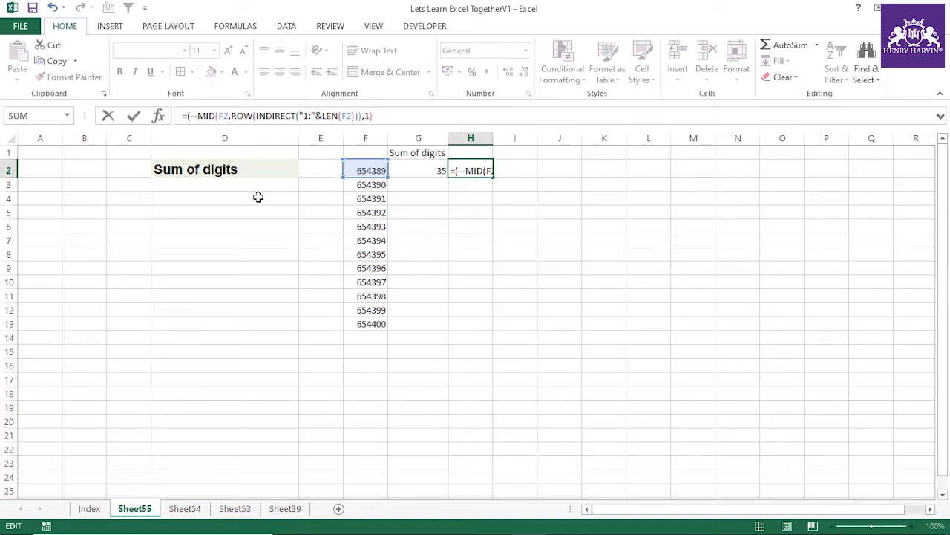
pyautogui.press('Return')
pyautogui.press('Return')
# Step: Evaluate the whole double-minus MID expression in H2 to inspect its array, then discard the evaluation
pyautogui.moveTo(377, 116); pyautogui.dragTo(187, 116)
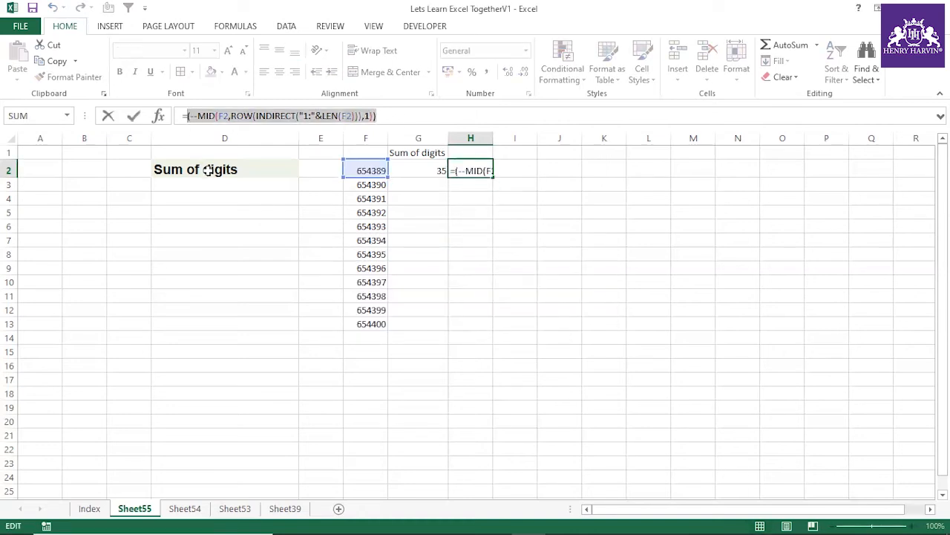
pyautogui.press('F9')
pyautogui.press('Escape')
pyautogui.click(515, 256)
# Step: Wrap H2's double-minus MID expression in the SUM function
pyautogui.click(480, 167)
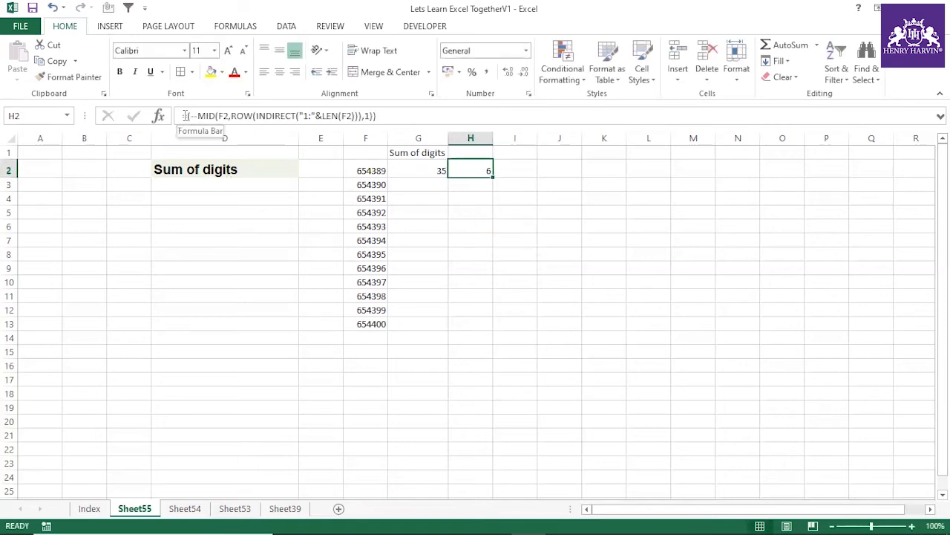
pyautogui.click(187, 115)
pyautogui.write('sum')
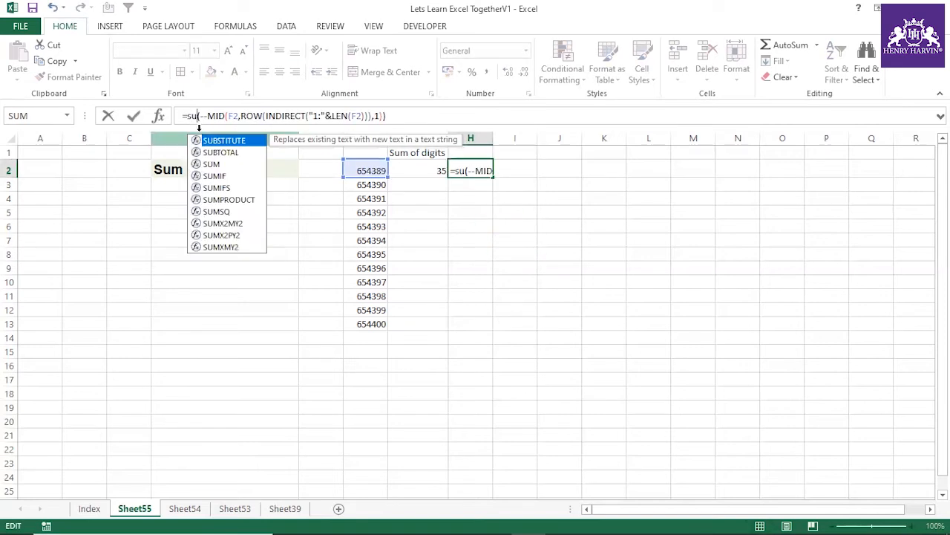
pyautogui.press('Return')
pyautogui.click(467, 169)
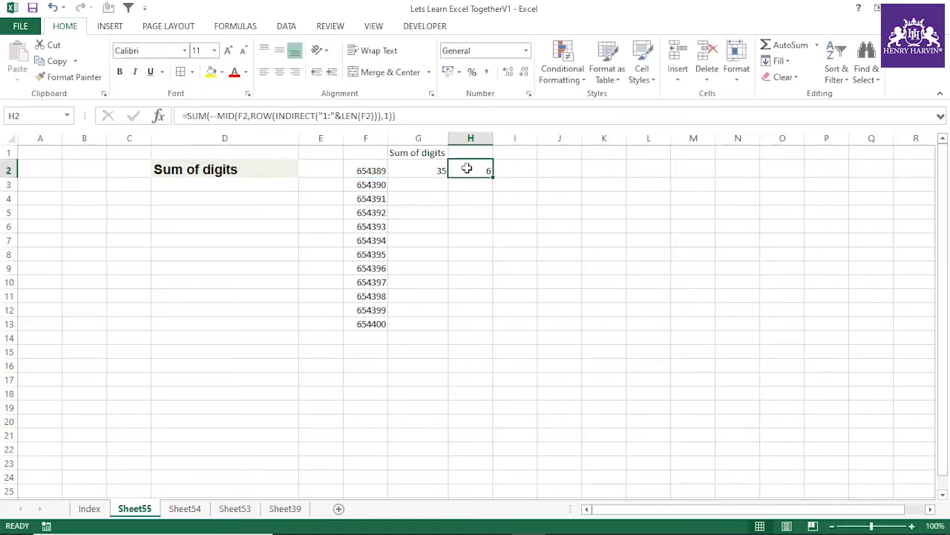
# Step: Re-enter H2's SUM formula as an array formula and fill it down to H13
pyautogui.doubleClick(467, 169)
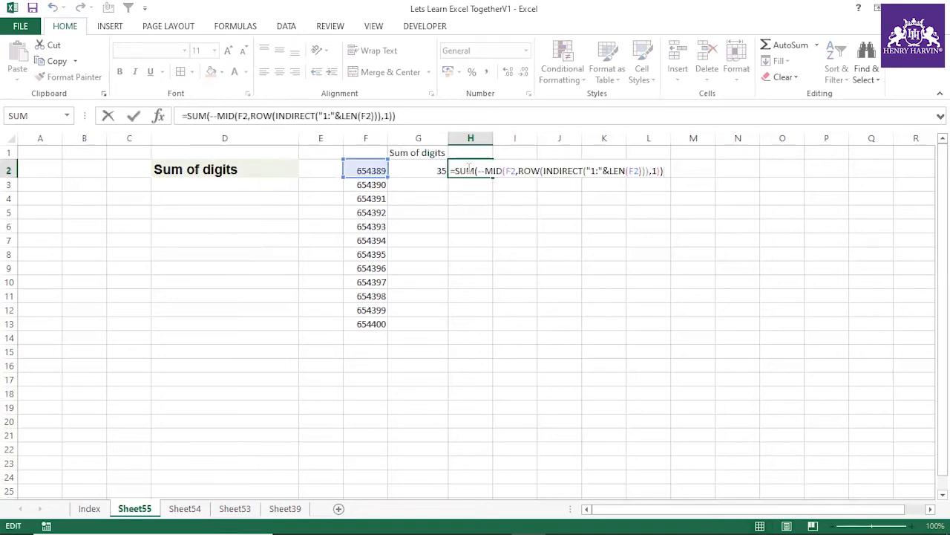
pyautogui.hotkey('ctrl', 'shift', 'Return')
pyautogui.moveTo(493, 178); pyautogui.dragTo(492, 329)
pyautogui.moveTo(576, 327); pyautogui.dragTo(587, 314)
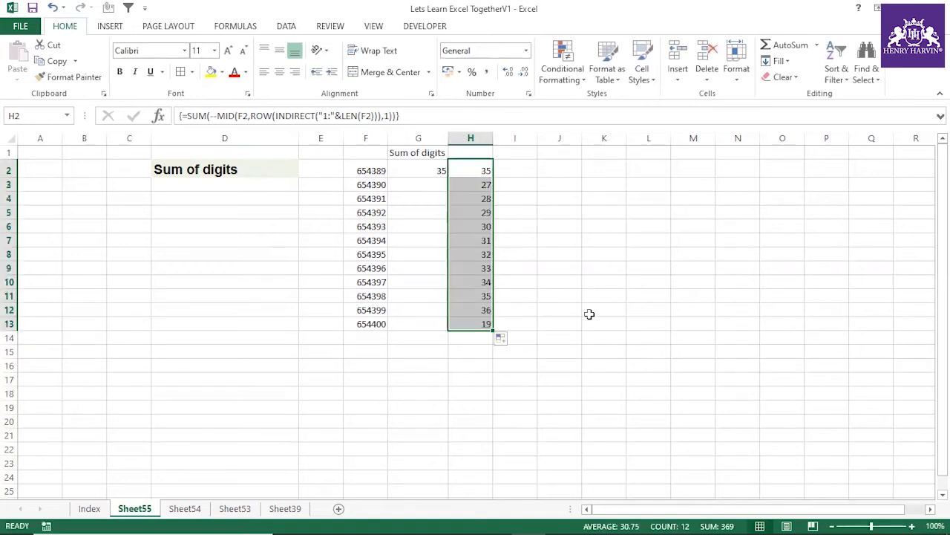
# Step: Examine the digit sums and their array formulas in the filled cells of column H
pyautogui.click(483, 249)
pyautogui.click(475, 290)
pyautogui.click(472, 226)
pyautogui.click(471, 198)
pyautogui.click(470, 238)
pyautogui.click(471, 296)
pyautogui.click(470, 268)
pyautogui.click(470, 227)
pyautogui.click(471, 197)
pyautogui.click(469, 254)
pyautogui.click(467, 298)
pyautogui.click(475, 228)
pyautogui.click(479, 200)
pyautogui.click(477, 241)
pyautogui.click(465, 296)
pyautogui.click(475, 254)
pyautogui.click(479, 213)
pyautogui.click(478, 241)
pyautogui.click(472, 295)
pyautogui.click(470, 241)
pyautogui.click(468, 213)
pyautogui.click(457, 254)
pyautogui.click(462, 227)
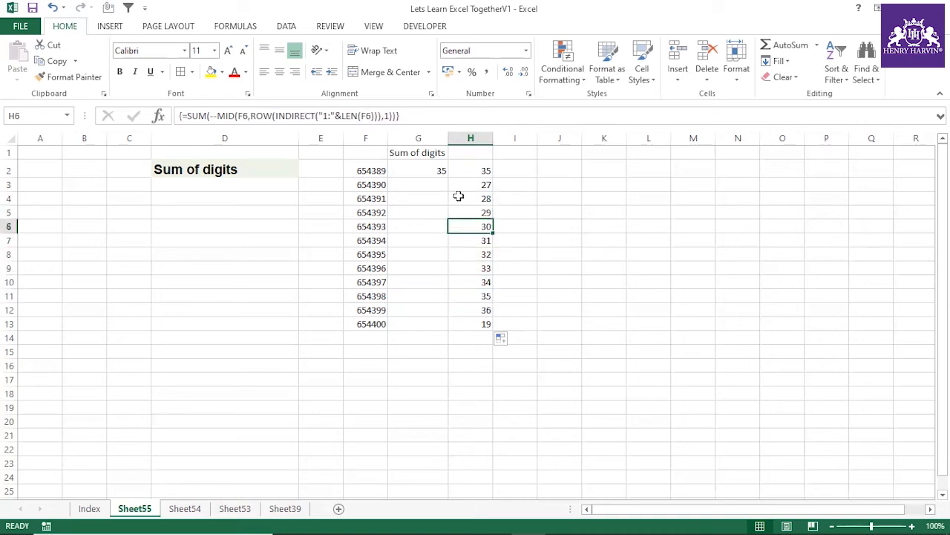
# Step: Copy H6's formula text without the equals sign and paste it into E16 as Unicode text
pyautogui.click(406, 116)
pyautogui.moveTo(238, 127); pyautogui.dragTo(191, 116)
pyautogui.hotkey('ctrl', 'c')
pyautogui.press('Escape')
pyautogui.click(319, 365)
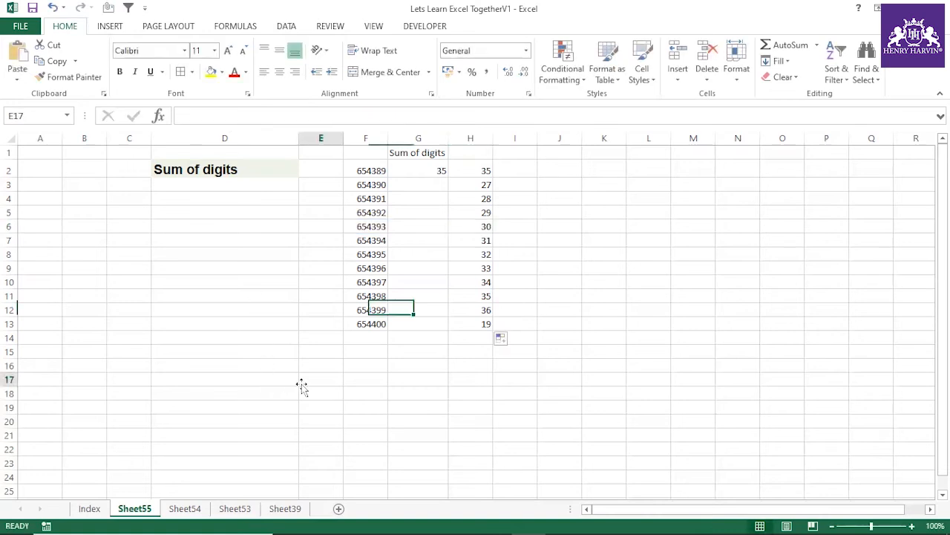
pyautogui.rightClick(318, 367)
pyautogui.click(364, 165)
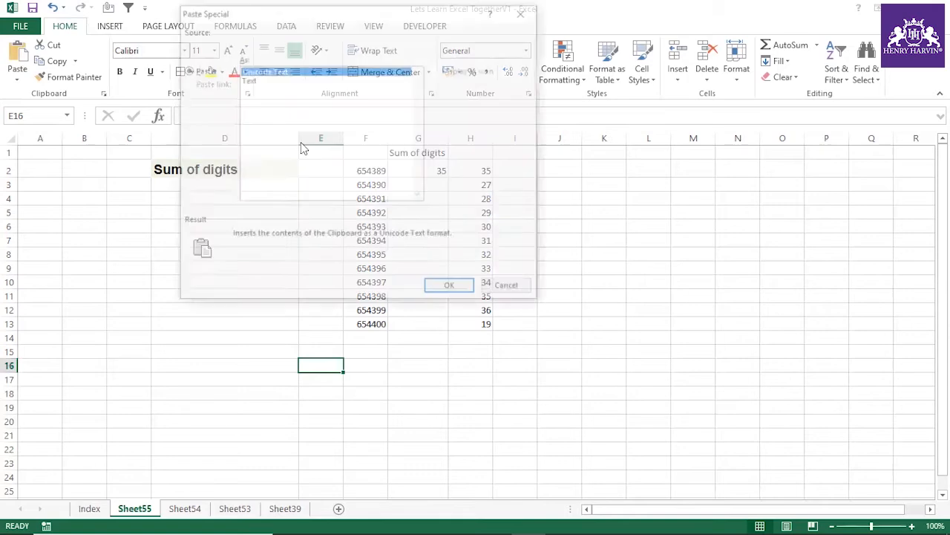
pyautogui.click(452, 290)
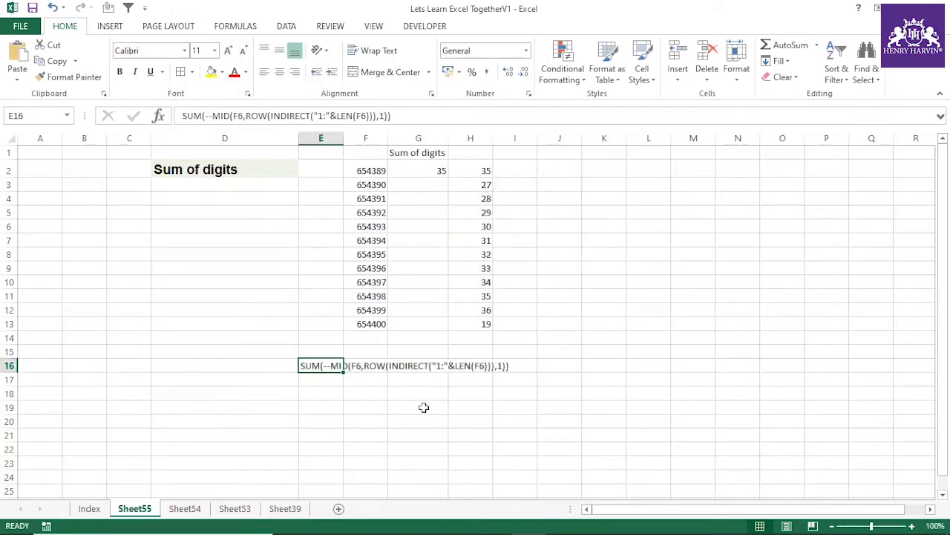
# Step: Make the formula text in E16 bold at font size 18 and widen column E to fit it
pyautogui.hotkey('ctrl', 'b')
pyautogui.click(228, 52)
pyautogui.click(228, 52)
pyautogui.click(228, 52)
pyautogui.click(228, 52)
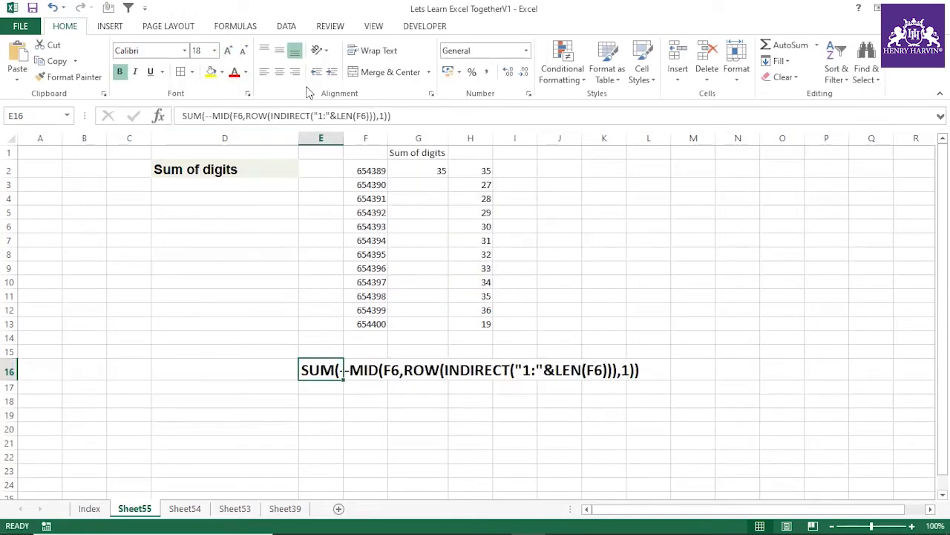
pyautogui.doubleClick(346, 138)
pyautogui.click(429, 409)
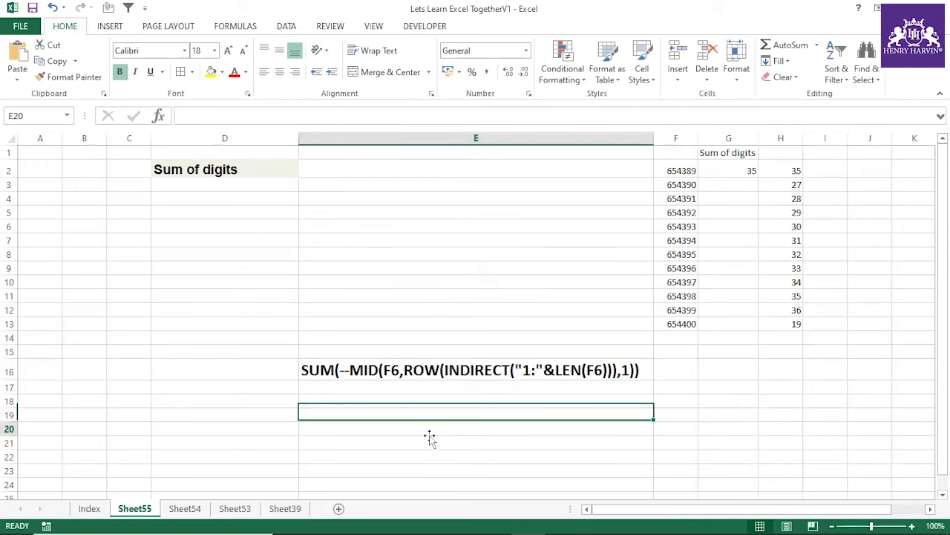
pyautogui.click(442, 375)
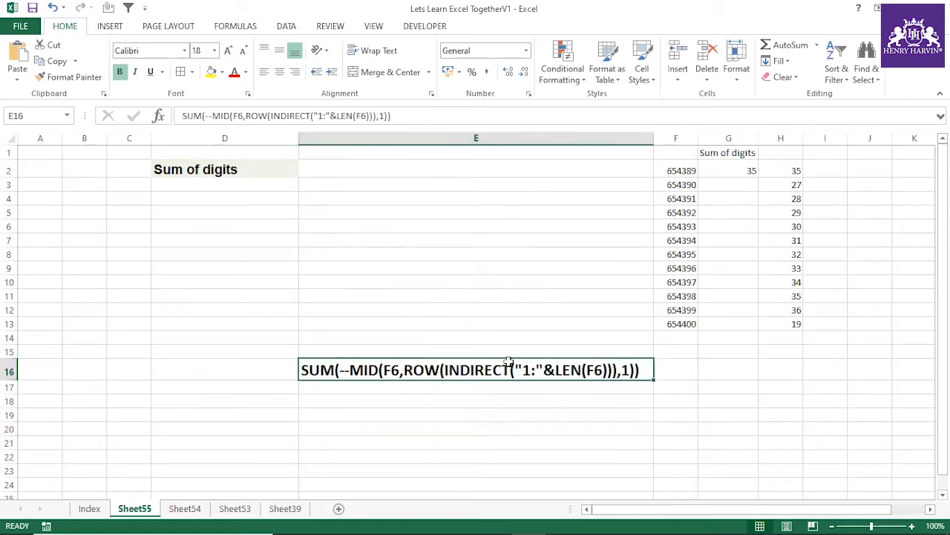
pyautogui.moveTo(655, 141); pyautogui.dragTo(652, 141)
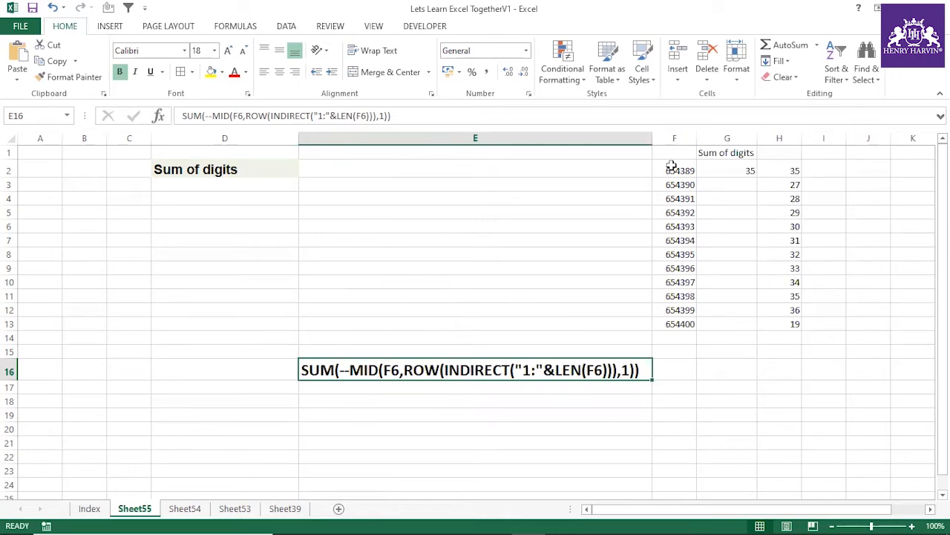
# Step: Mark the Sum of digits exercise as done on the Index sheet by entering ü as a tick in L92
pyautogui.click(90, 511)
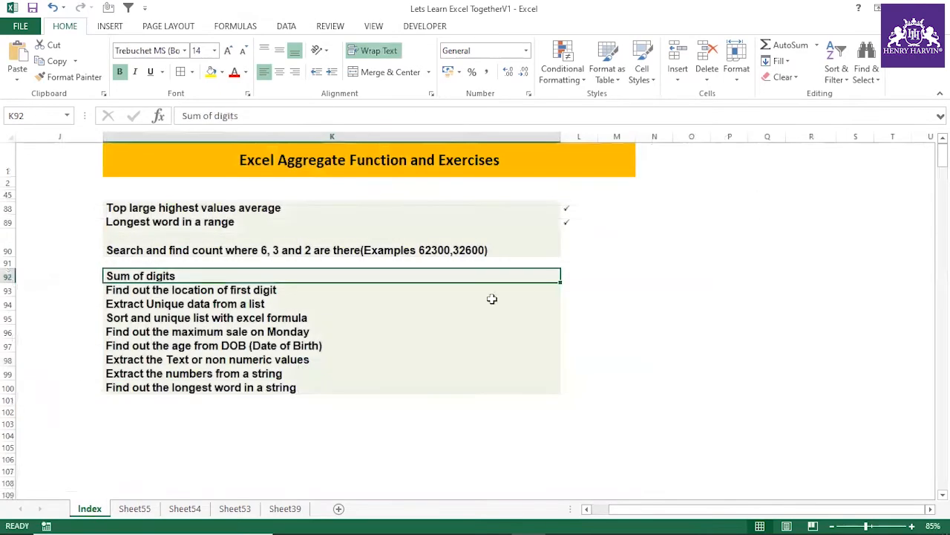
pyautogui.click(573, 275)
pyautogui.write('ü')
pyautogui.click(603, 331)
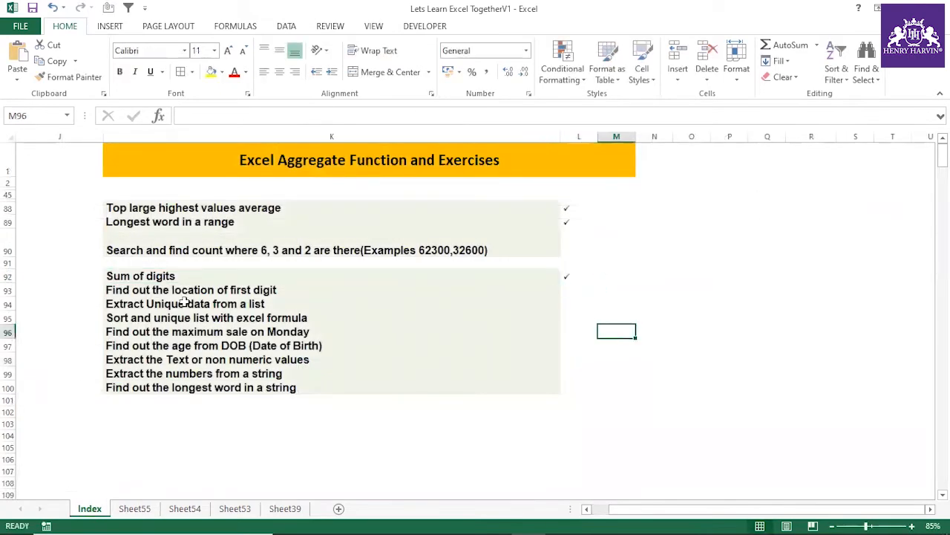
# Step: Paste the Index title "Extract Unique data from a list" unformatted into D2 of a new sheet and autofit column D
pyautogui.click(189, 303)
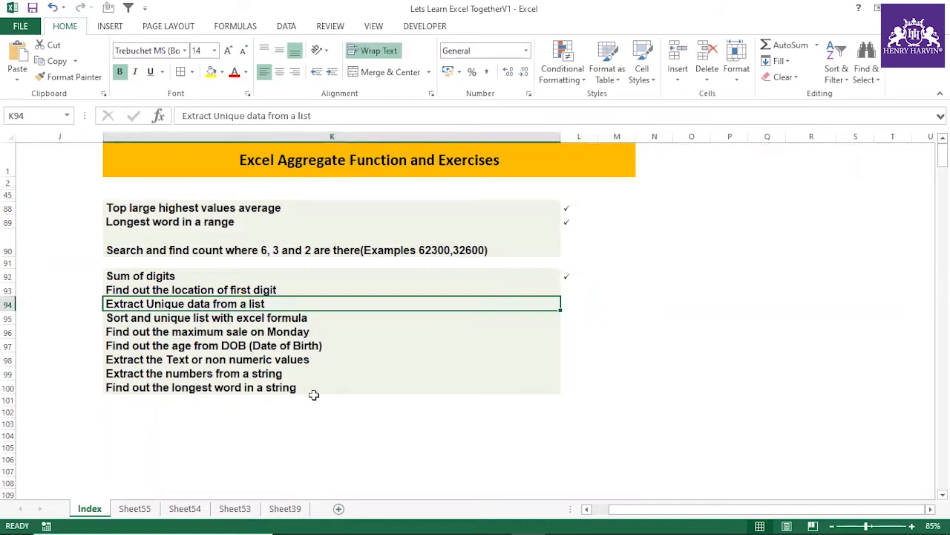
pyautogui.hotkey('ctrl', 'c')
pyautogui.moveTo(237, 210); pyautogui.dragTo(297, 388)
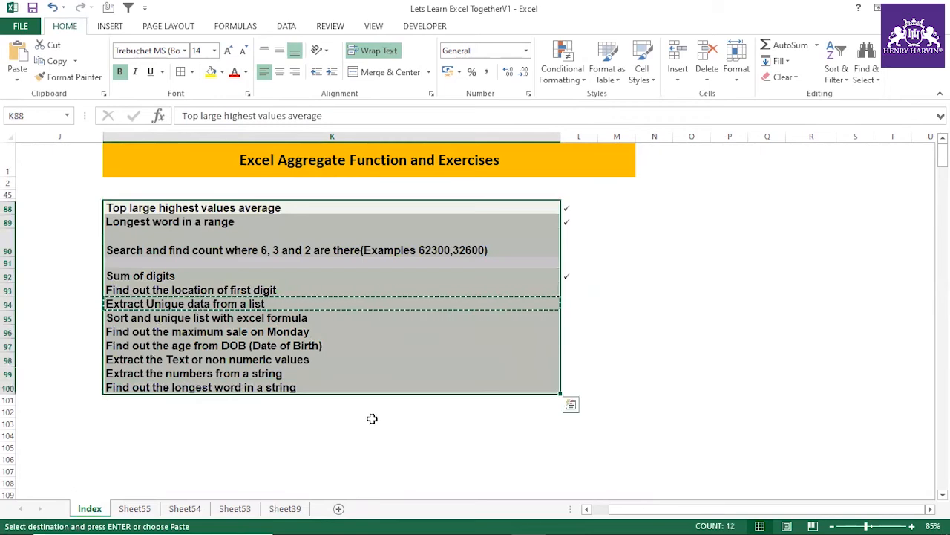
pyautogui.click(281, 304)
pyautogui.click(338, 508)
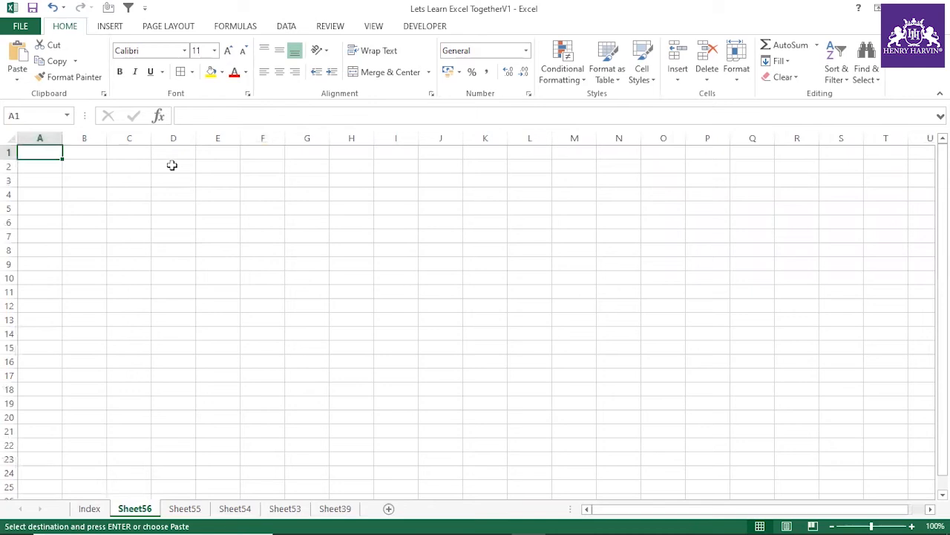
pyautogui.rightClick(171, 165)
pyautogui.click(222, 225)
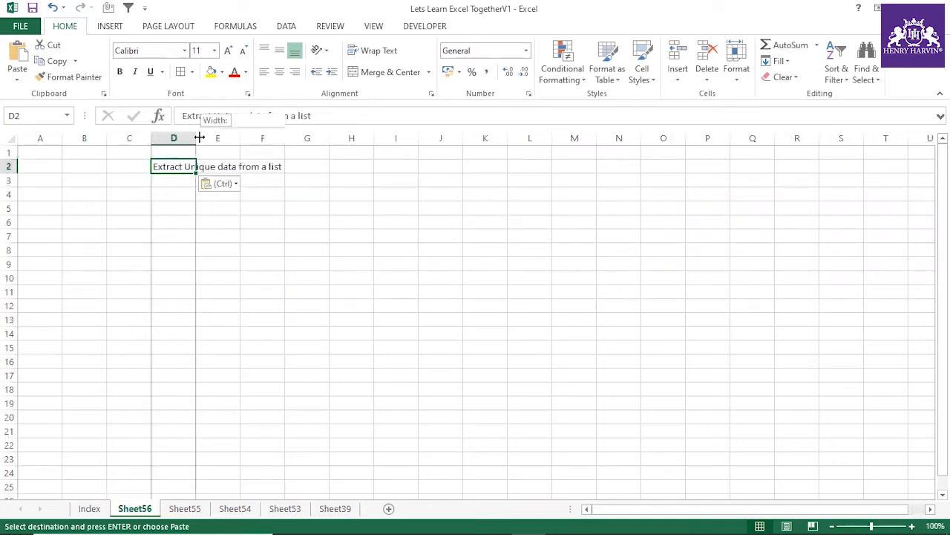
pyautogui.doubleClick(199, 137)
# Step: Enter five different sample first names in cells D5 to D9, one name per row
pyautogui.click(211, 207)
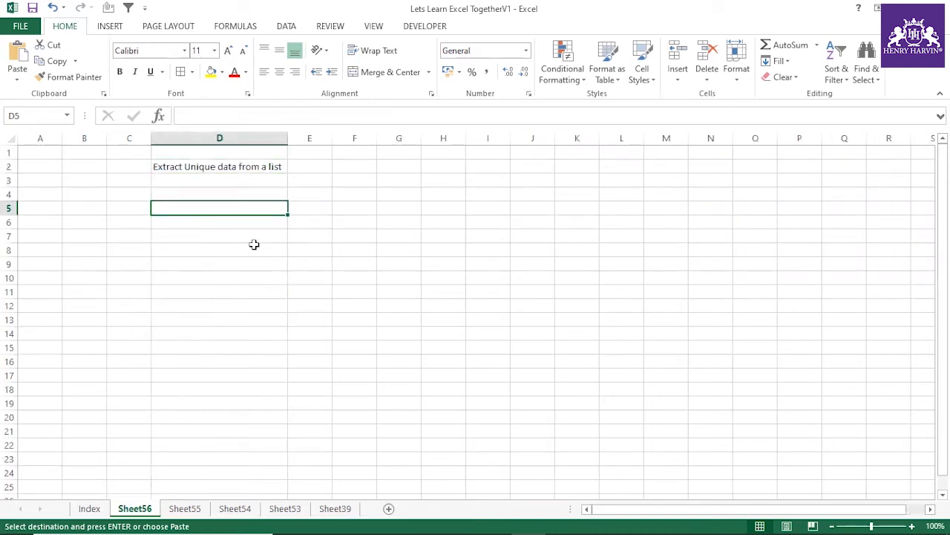
pyautogui.write('Amit')
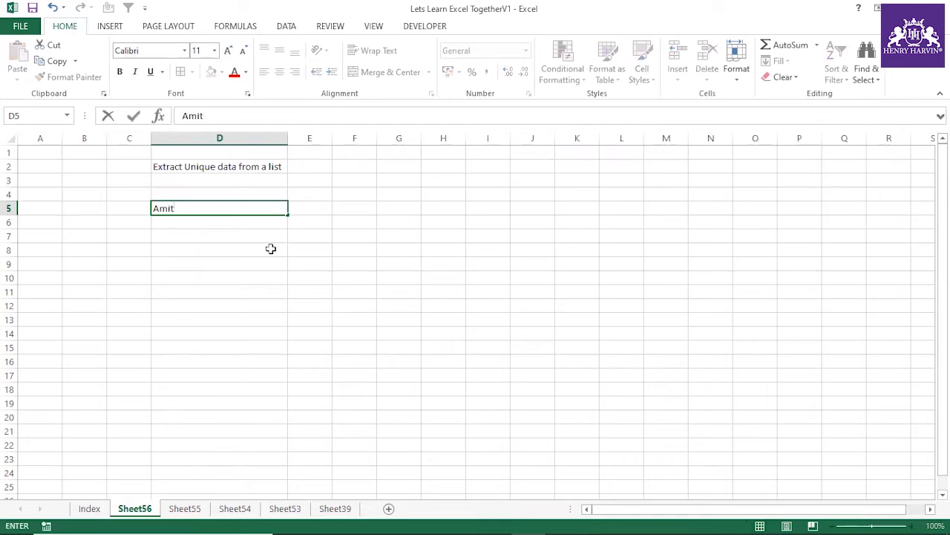
pyautogui.press('Return')
pyautogui.write('Anil')
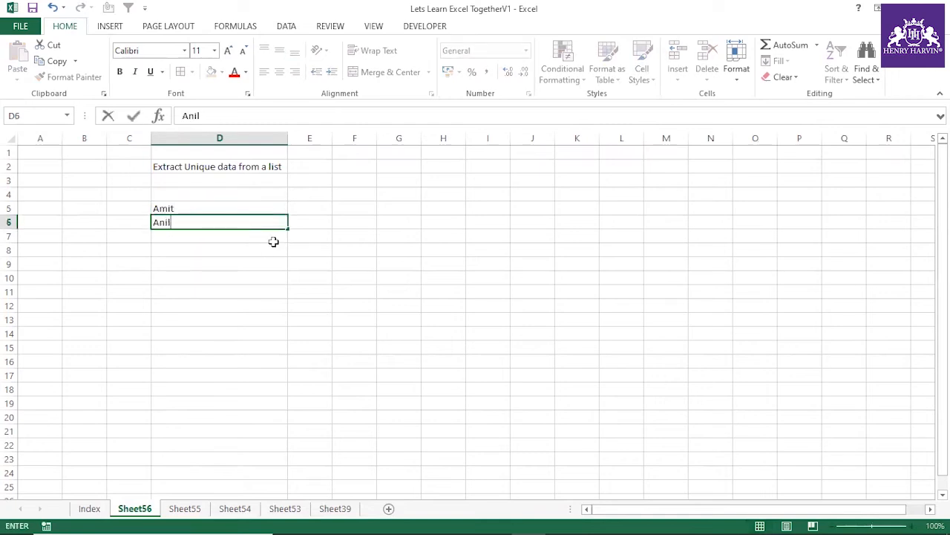
pyautogui.press('Return')
pyautogui.write('Dol')
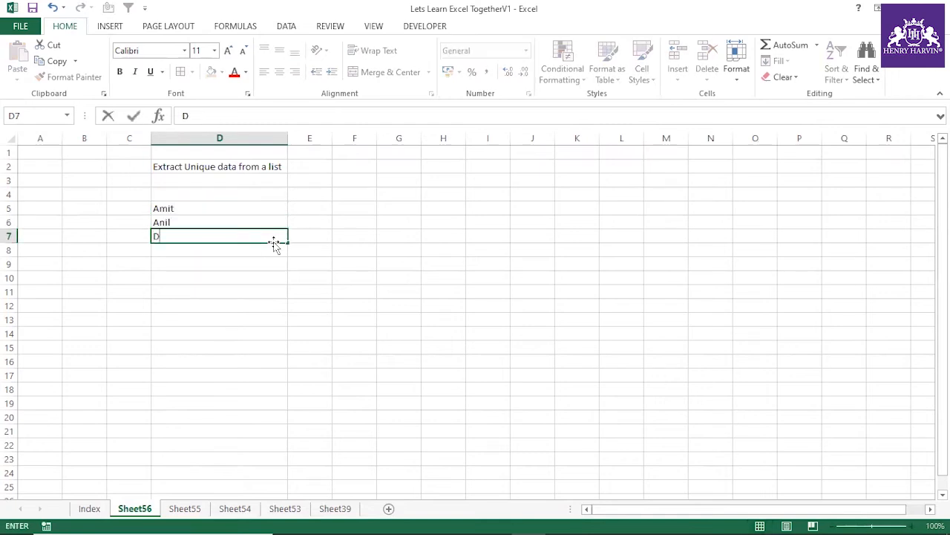
pyautogui.press('Return')
pyautogui.write('Mathieu')
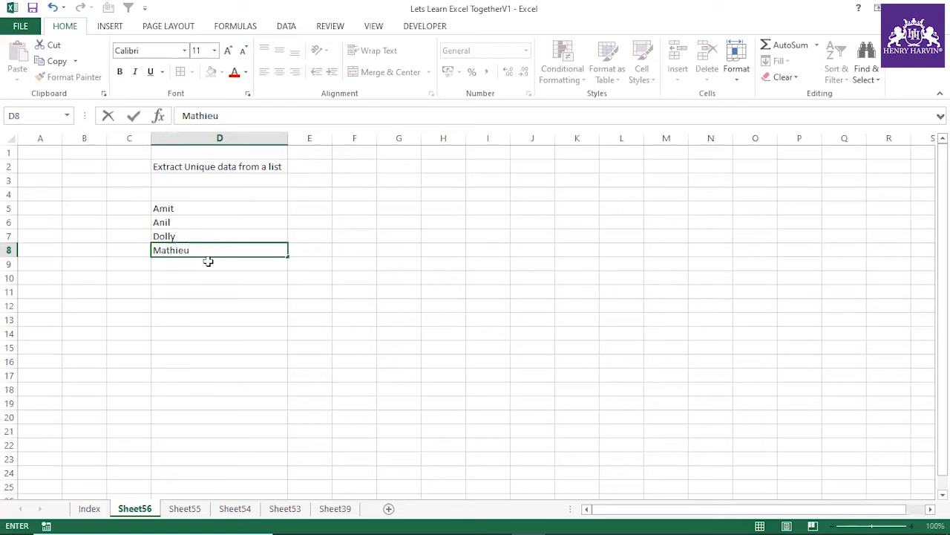
pyautogui.press('Return')
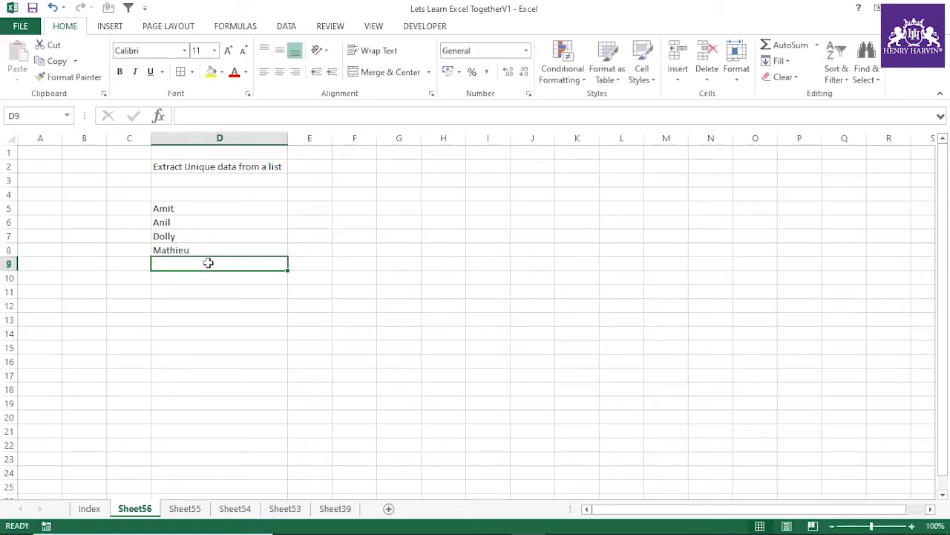
pyautogui.write('Tom')
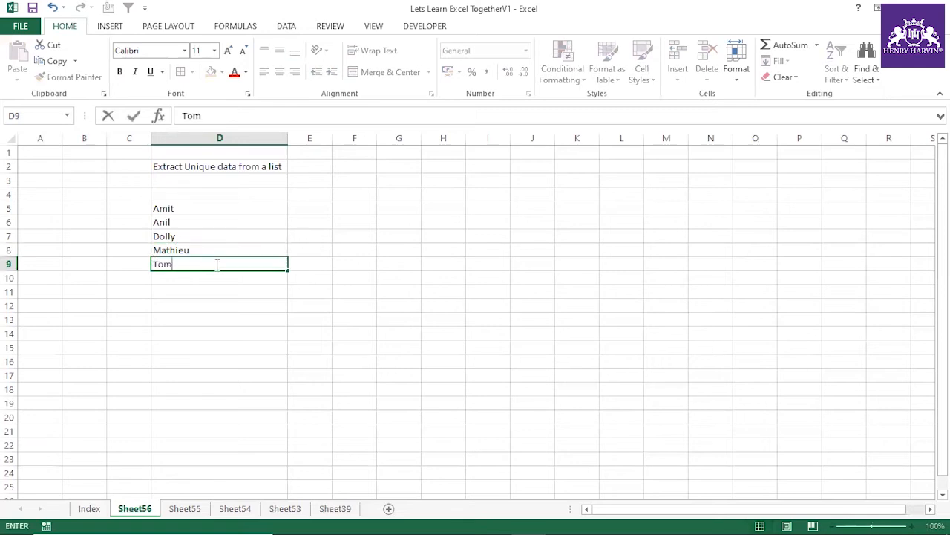
pyautogui.click(211, 303)
# Step: Duplicate the first four names by copying D5:D8 into the cells starting at D10
pyautogui.moveTo(176, 212); pyautogui.dragTo(178, 243)
pyautogui.hotkey('ctrl', 'c')
pyautogui.click(177, 275)
pyautogui.hotkey('ctrl', 'v')
pyautogui.click(203, 361)
pyautogui.press('Escape')
# Step: Apply all borders to the name list in D5:D13
pyautogui.moveTo(206, 207); pyautogui.dragTo(214, 326)
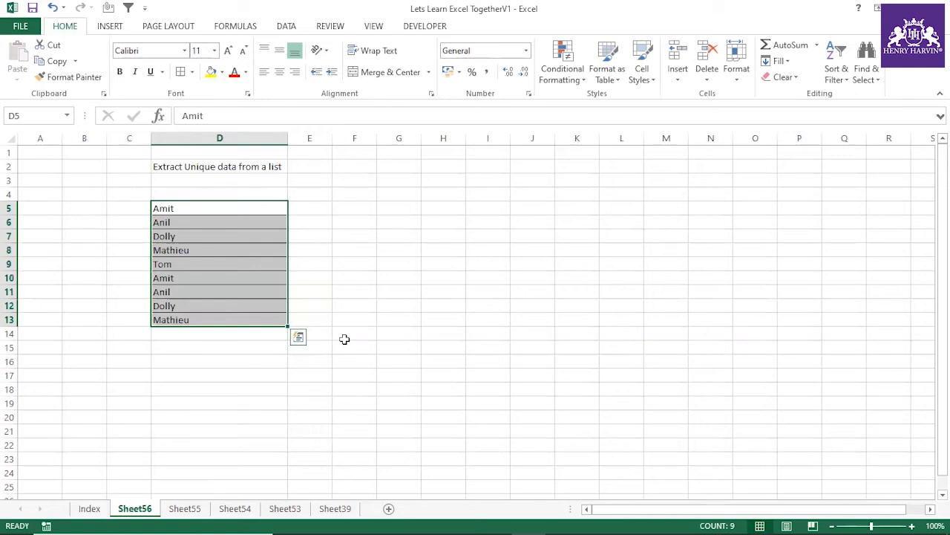
pyautogui.click(220, 209)
pyautogui.moveTo(231, 228); pyautogui.dragTo(255, 314)
pyautogui.click(267, 165)
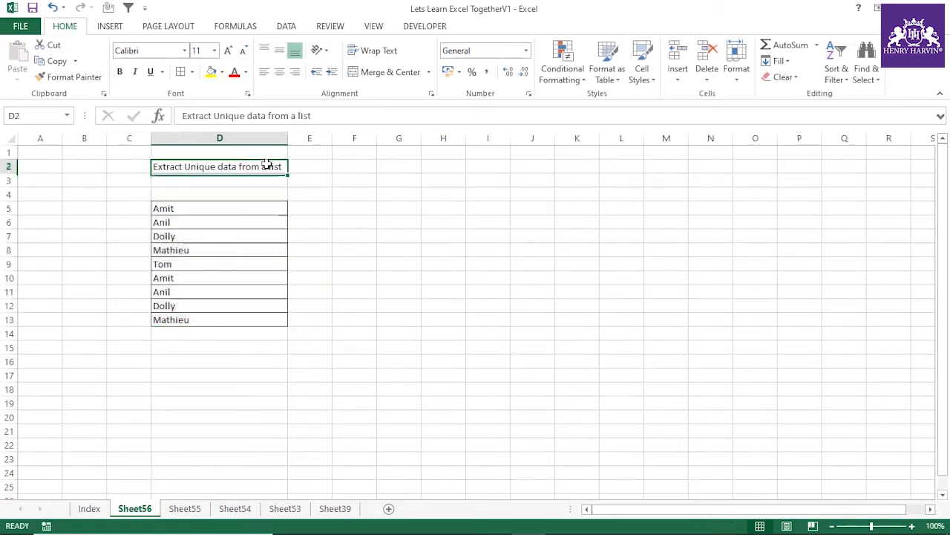
pyautogui.click(400, 207)
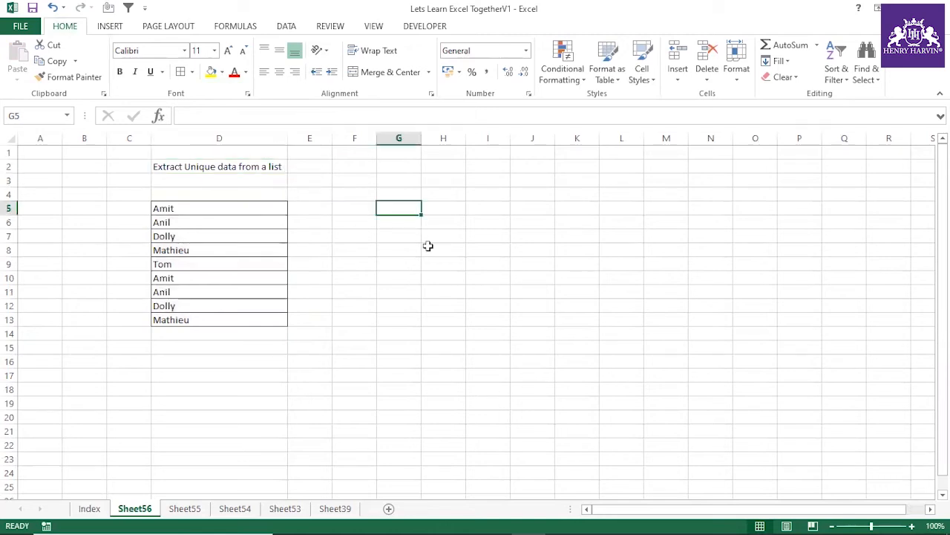
pyautogui.write('=count')
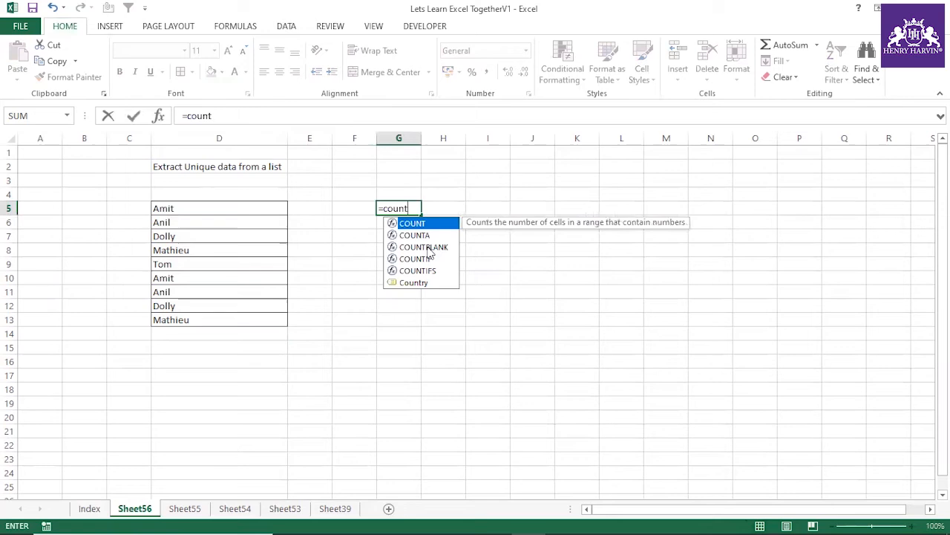
pyautogui.write('if(')
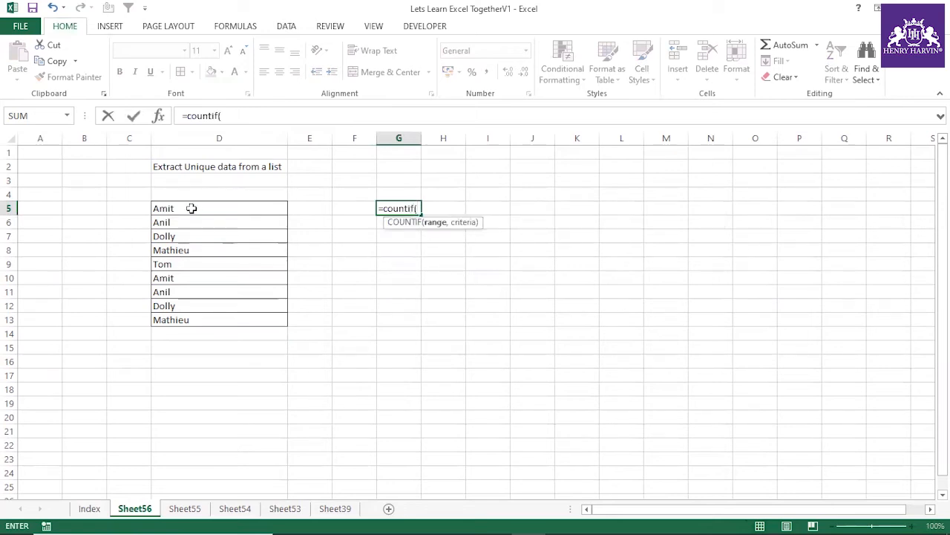
pyautogui.moveTo(191, 208); pyautogui.dragTo(193, 318)
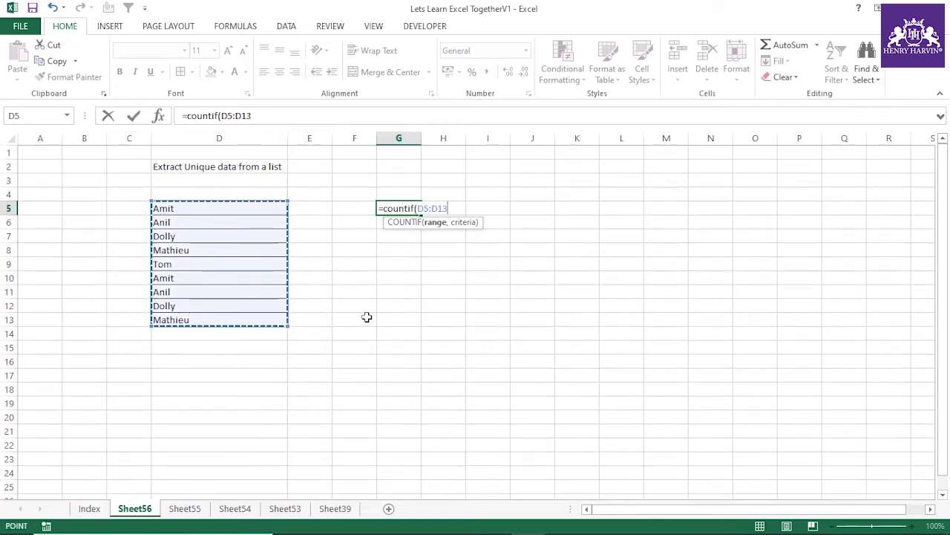
pyautogui.moveTo(221, 116); pyautogui.dragTo(274, 117)
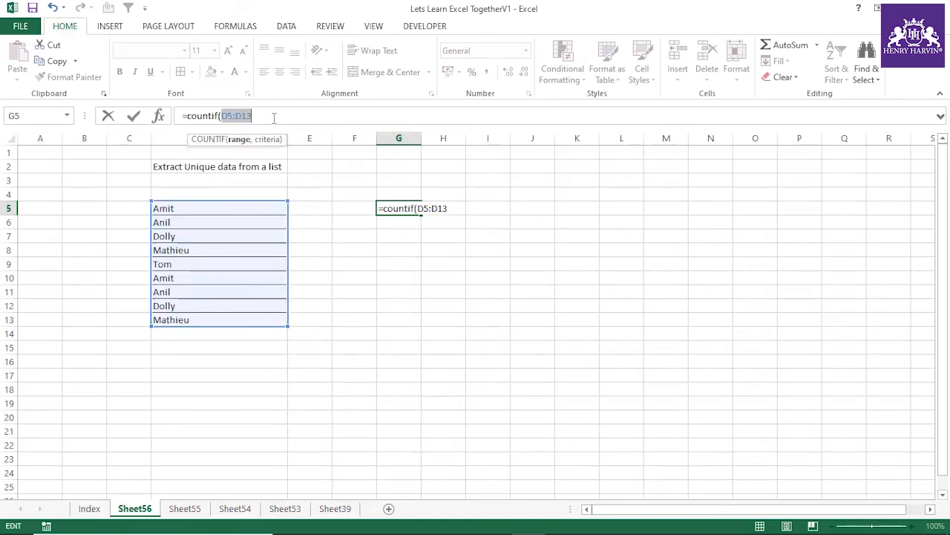
pyautogui.press('F4')
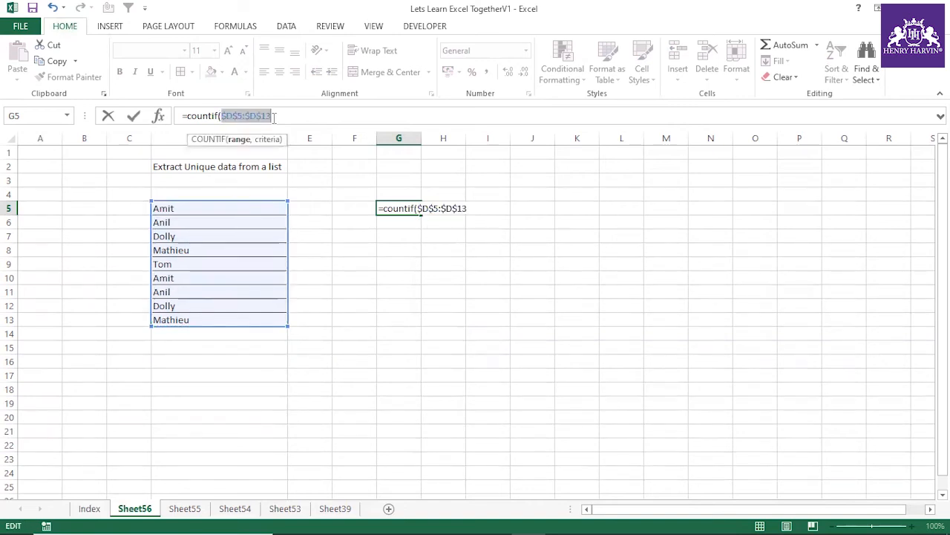
pyautogui.click(274, 118)
pyautogui.write(',')
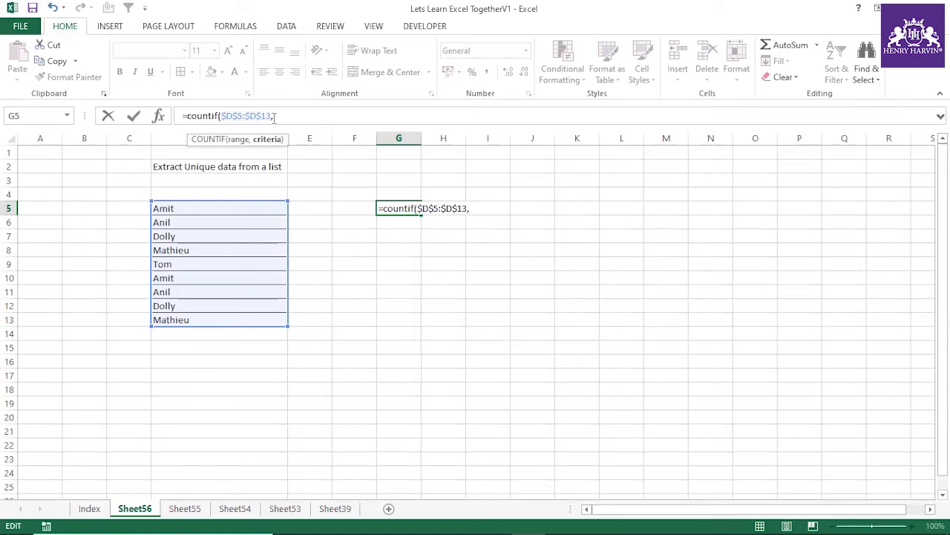
pyautogui.press('Escape')
# Step: Begin a COUNTIF formula in G5 with the expanding range $G$4:G4, anchoring only the first reference
pyautogui.write('=co')
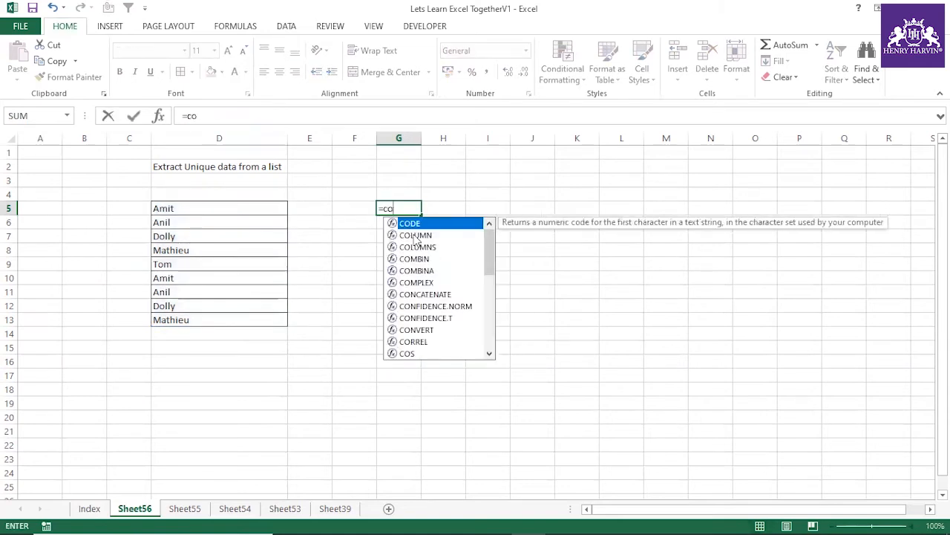
pyautogui.write('untif(')
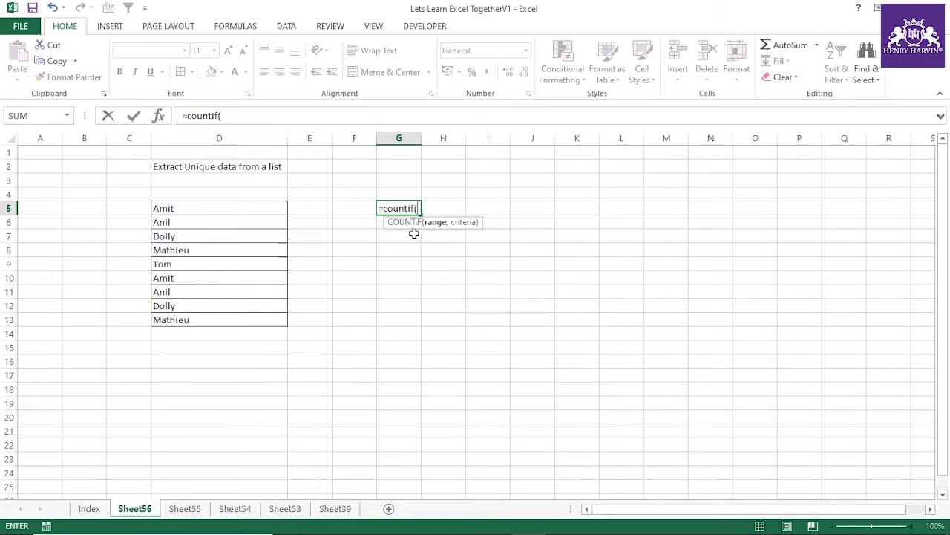
pyautogui.click(397, 193)
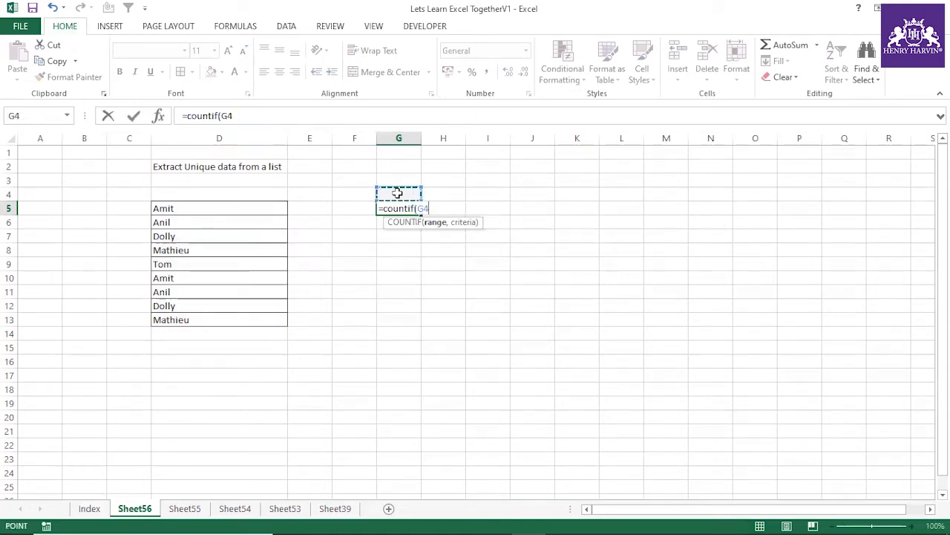
pyautogui.press('F8')
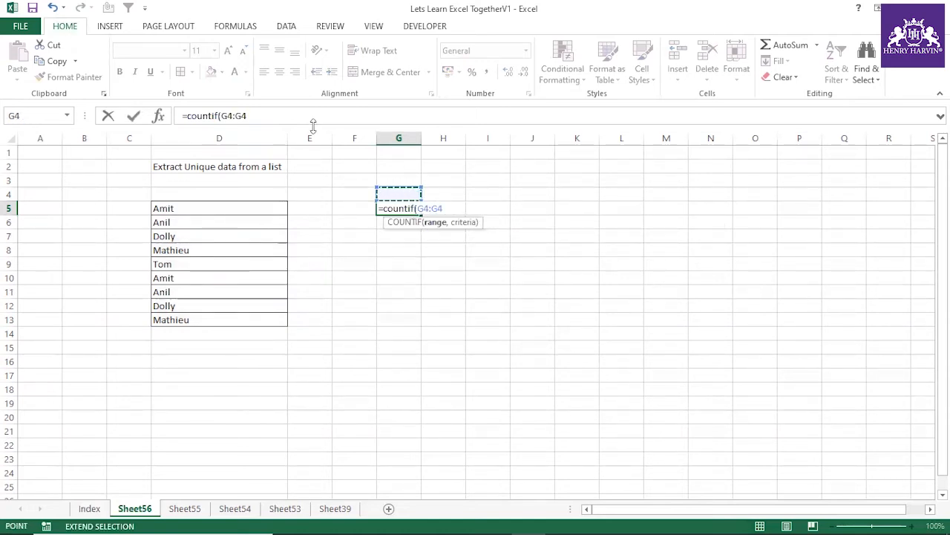
pyautogui.moveTo(247, 115); pyautogui.dragTo(222, 116)
pyautogui.click(230, 114)
pyautogui.doubleClick(230, 116)
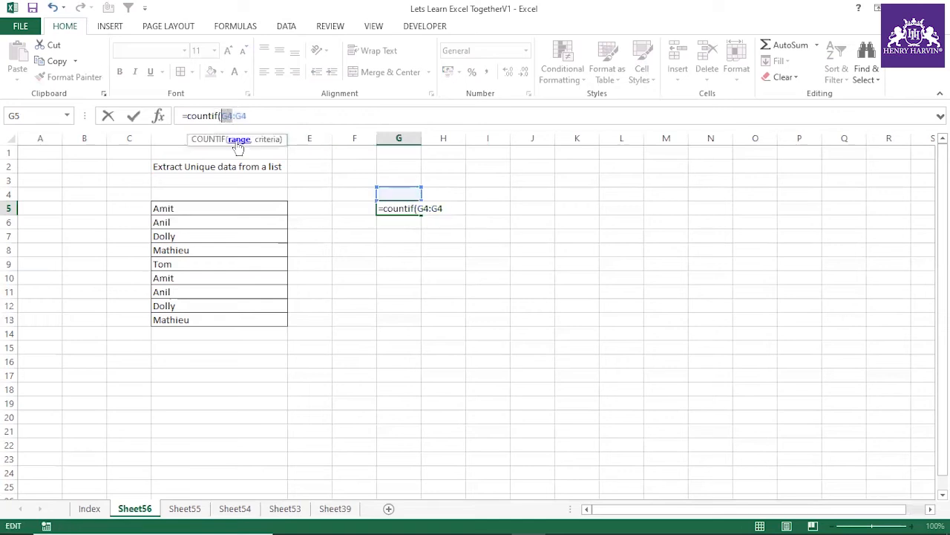
pyautogui.press('F4')
pyautogui.moveTo(257, 116); pyautogui.dragTo(223, 115)
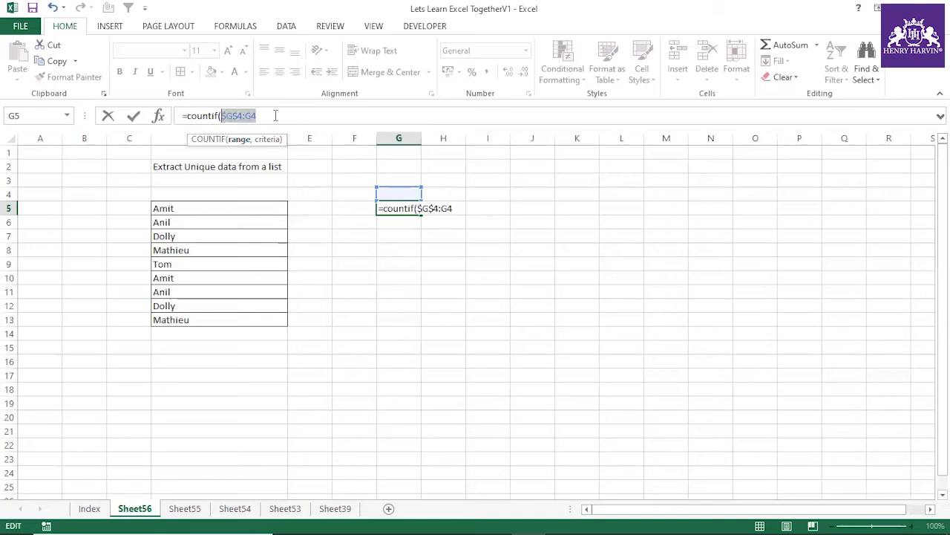
pyautogui.click(276, 116)
# Step: Complete the COUNTIF formula in G5 with the absolute list $D$5:$D$13 as its criteria
pyautogui.write(',')
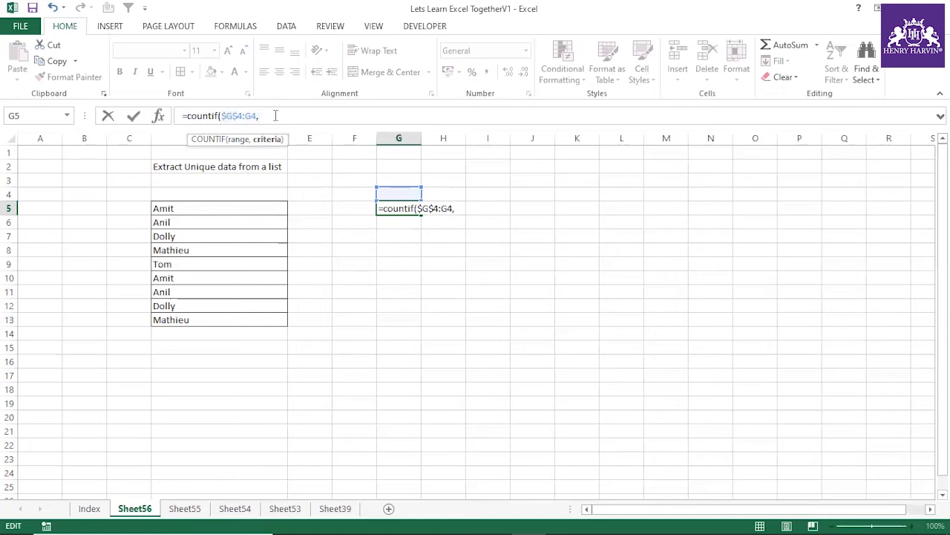
pyautogui.moveTo(229, 211); pyautogui.dragTo(215, 317)
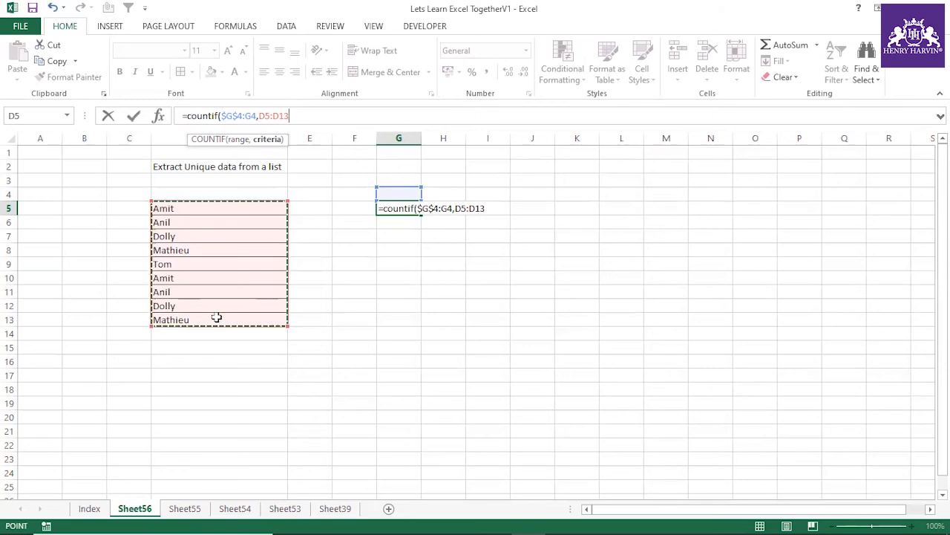
pyautogui.press('F4')
pyautogui.write(')')
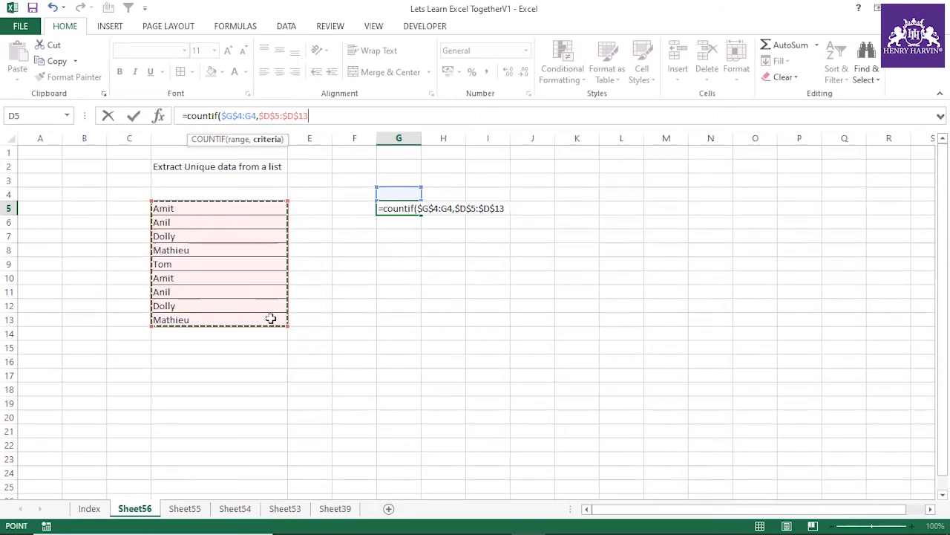
pyautogui.press('Return')
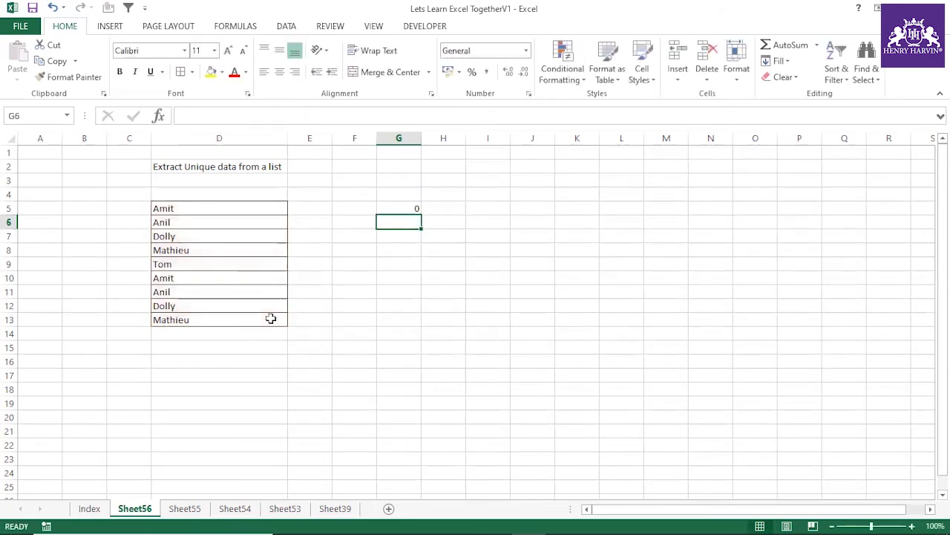
# Step: Evaluate the COUNTIF expression in G5 to inspect its array of results, and discard the evaluation
pyautogui.click(405, 205)
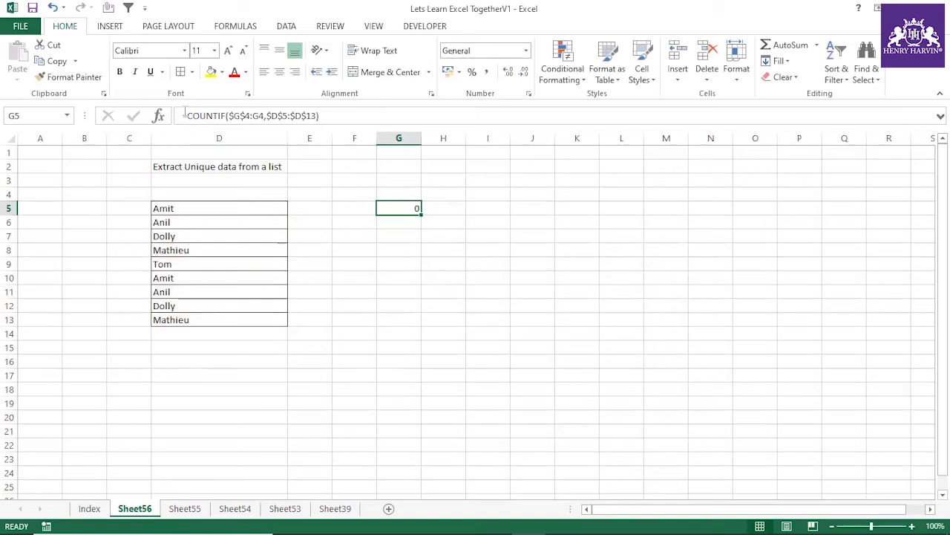
pyautogui.moveTo(188, 115); pyautogui.dragTo(333, 117)
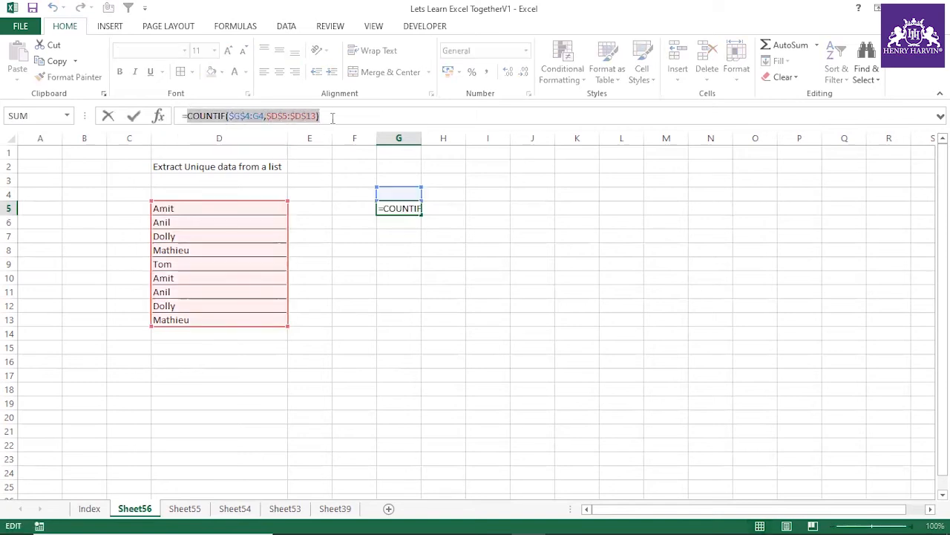
pyautogui.press('F9')
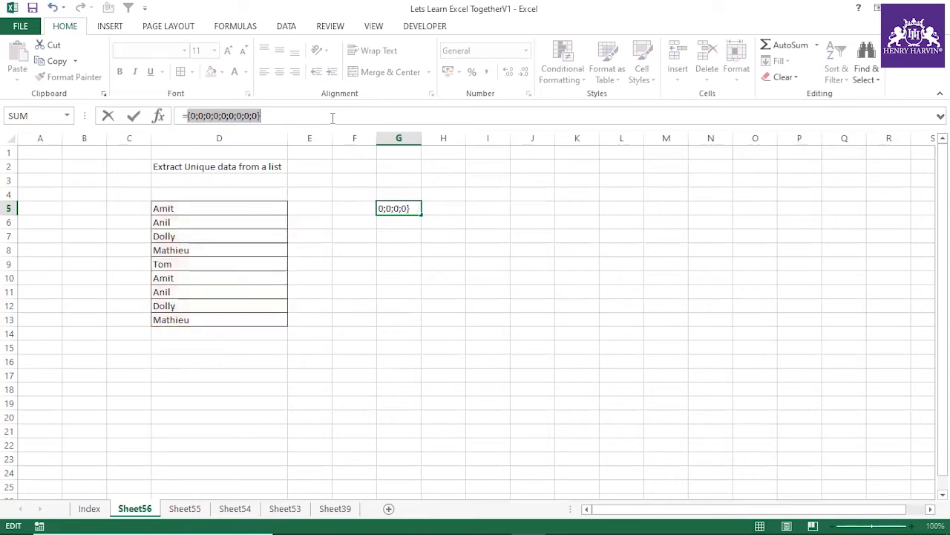
pyautogui.press('Escape')
# Step: Delete the COUNTIF formula from G5
pyautogui.click(408, 265)
pyautogui.click(403, 207)
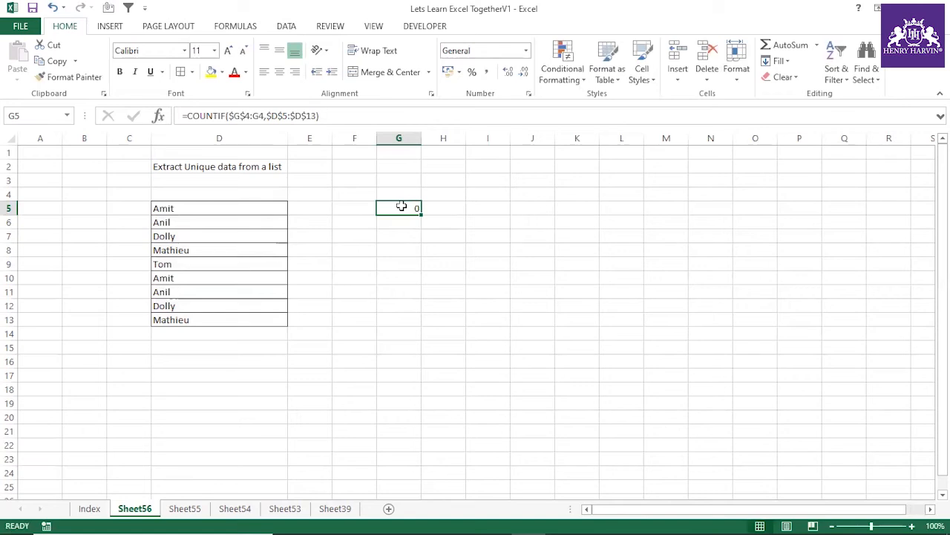
pyautogui.press('Delete')
pyautogui.moveTo(263, 208); pyautogui.dragTo(263, 319)
pyautogui.click(304, 208)
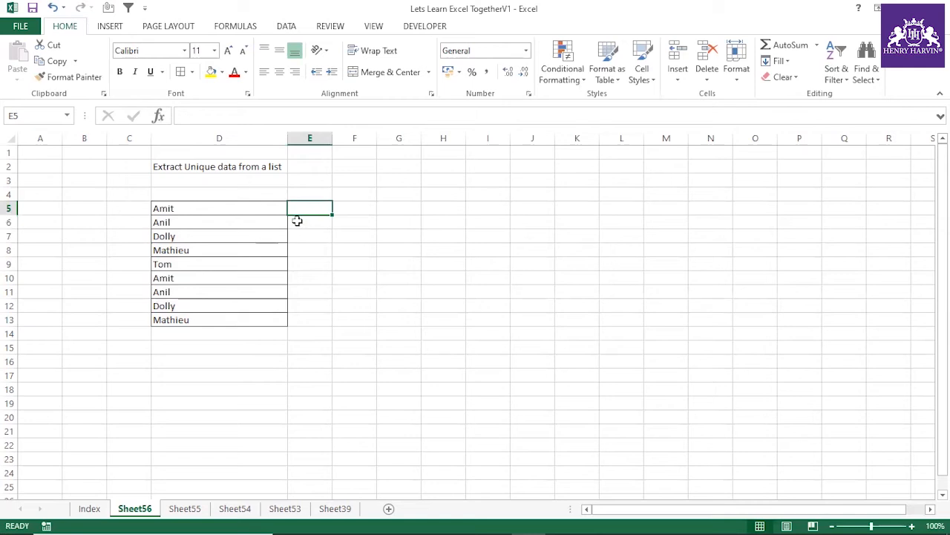
pyautogui.moveTo(265, 208); pyautogui.dragTo(246, 319)
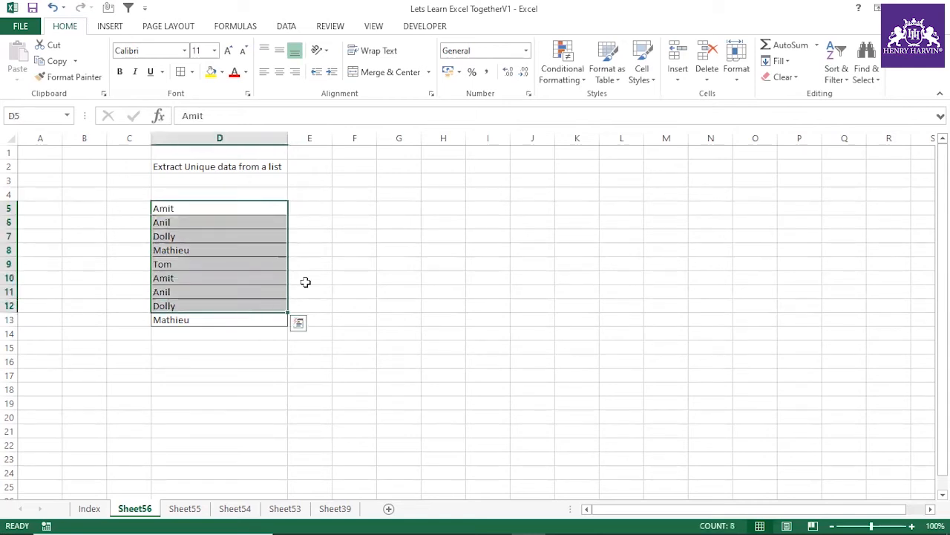
pyautogui.click(305, 279)
# Step: Enter a COUNTIF formula in E5 using D5:D13 as the range and E4:E4 as the criteria
pyautogui.click(306, 207)
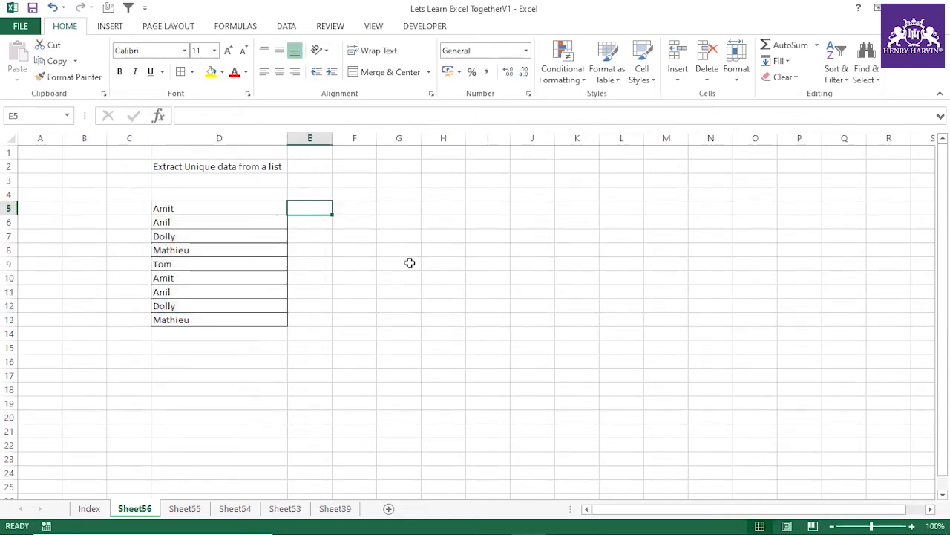
pyautogui.write('=co')
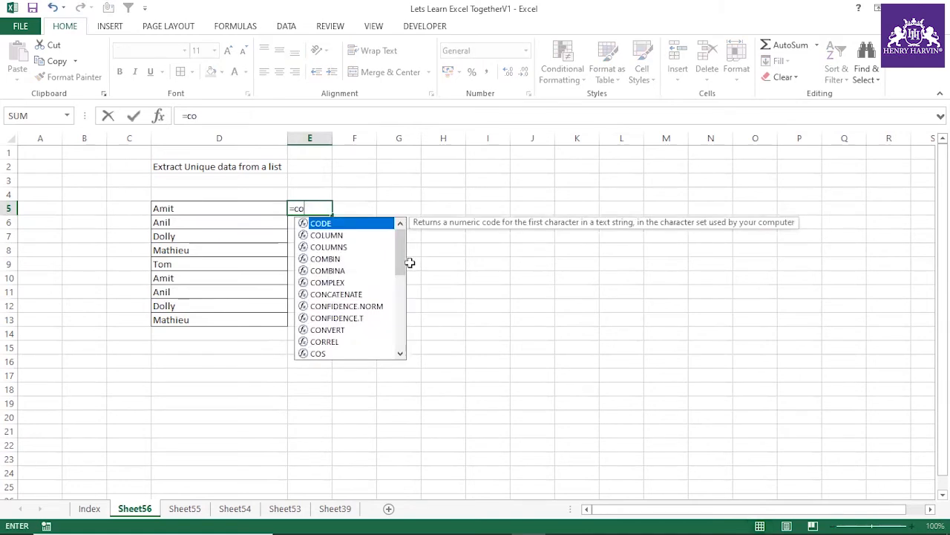
pyautogui.write('untif')
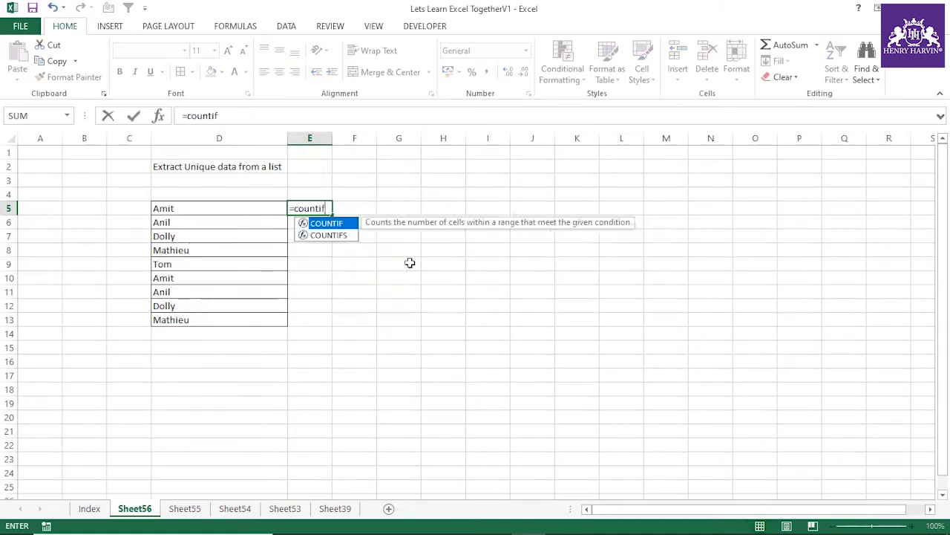
pyautogui.write('(')
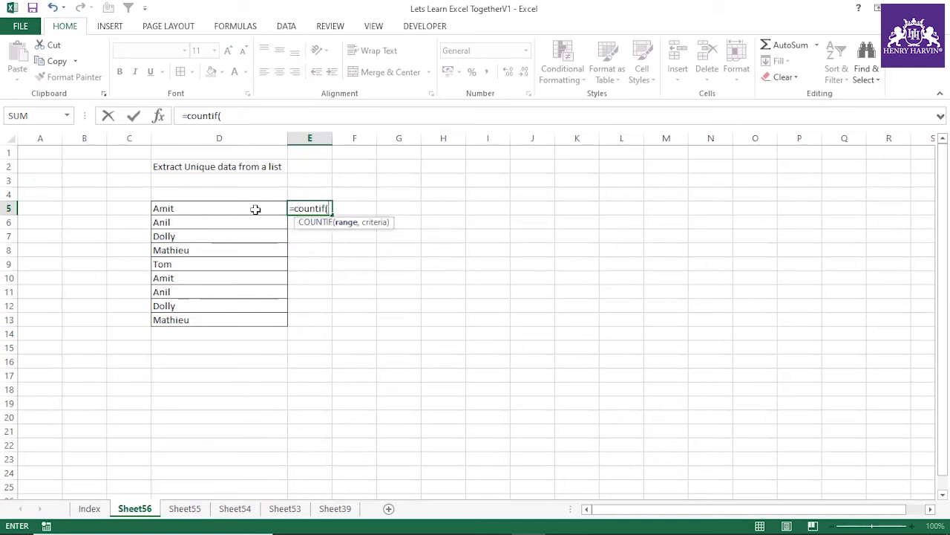
pyautogui.moveTo(254, 210); pyautogui.dragTo(242, 320)
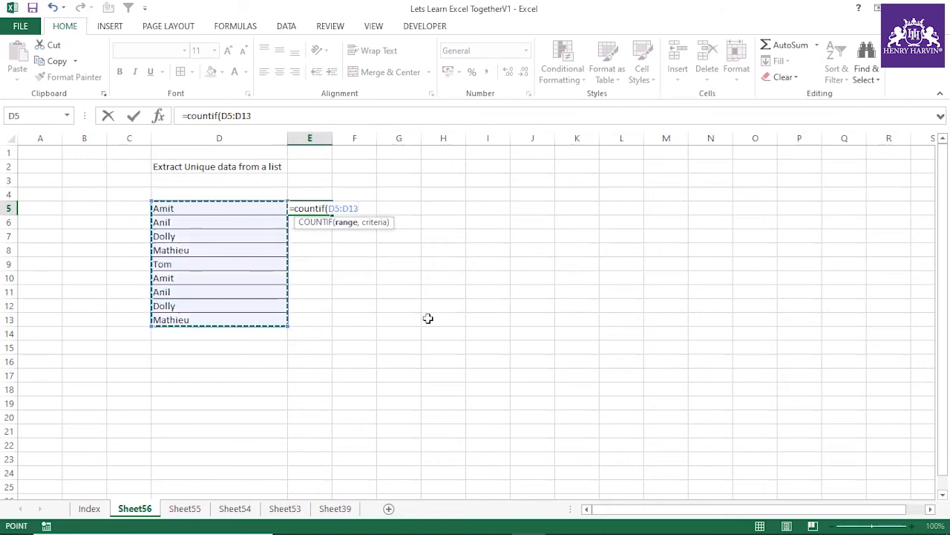
pyautogui.write(',')
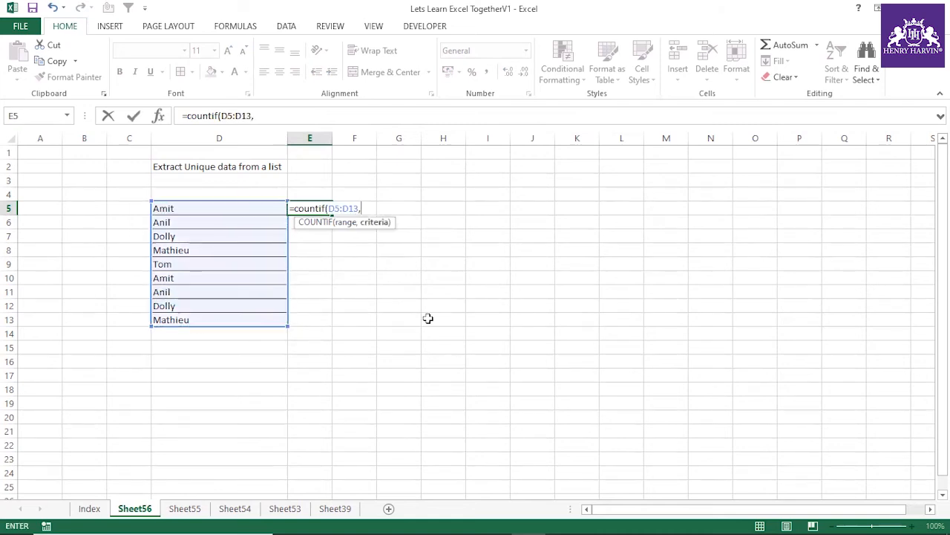
pyautogui.click(305, 191)
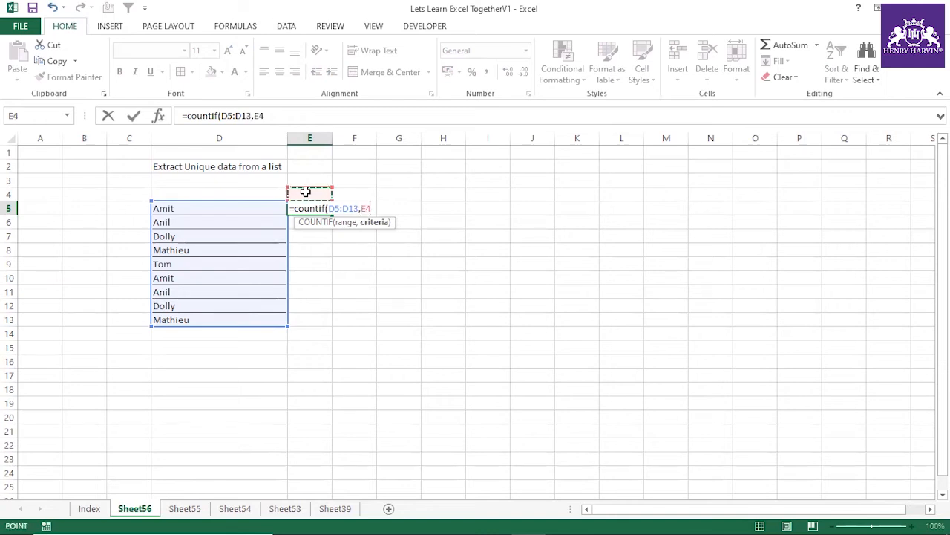
pyautogui.write(')')
pyautogui.press('Return')
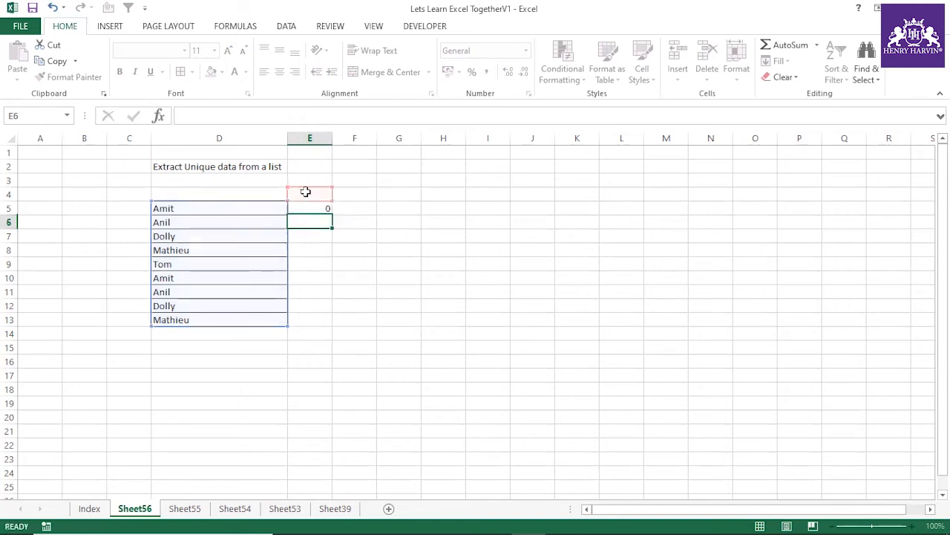
# Step: Anchor the first reference of the criteria in E5's COUNTIF formula so it reads $E$4:E4
pyautogui.click(313, 207)
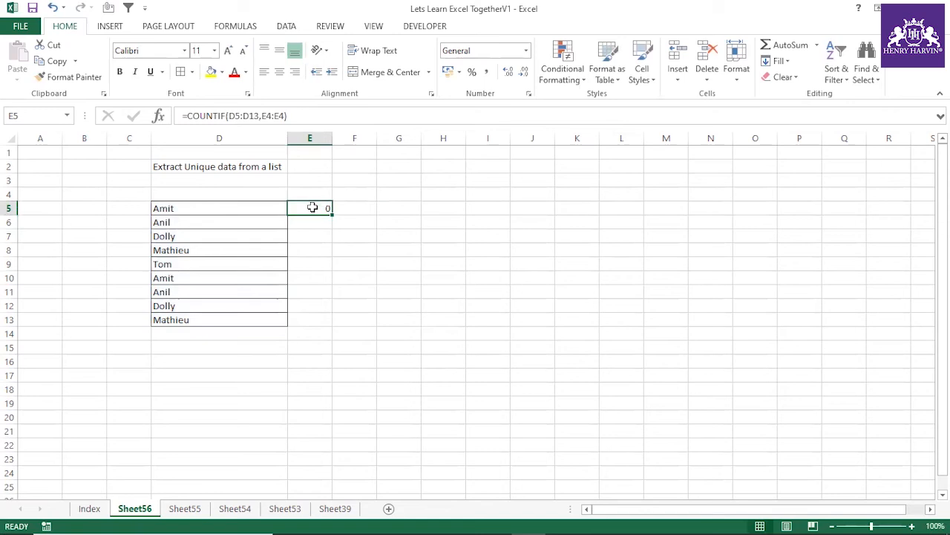
pyautogui.click(269, 116)
pyautogui.doubleClick(266, 116)
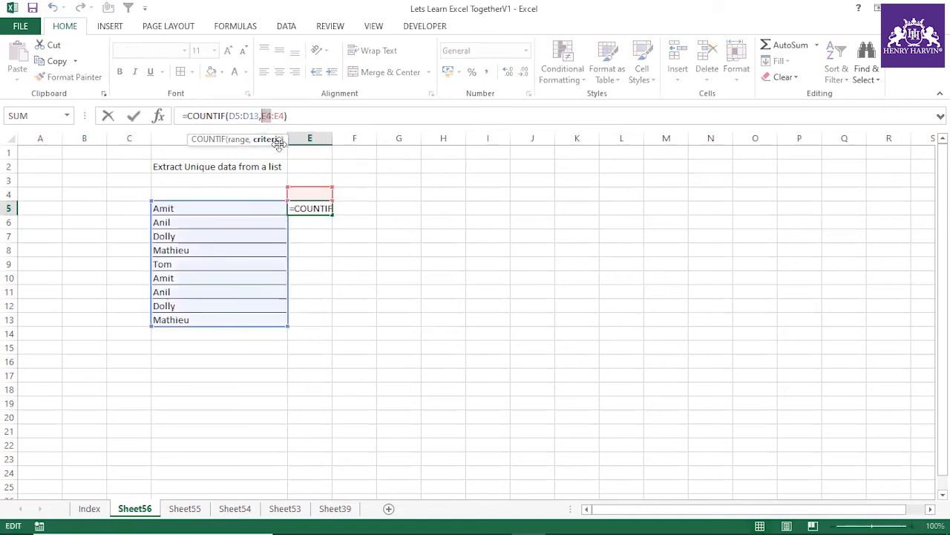
pyautogui.press('F4')
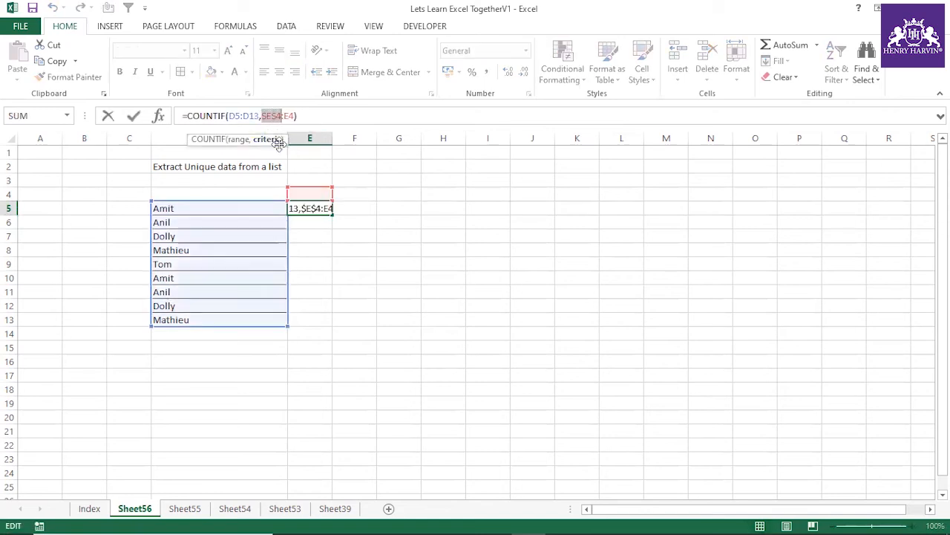
pyautogui.press('Return')
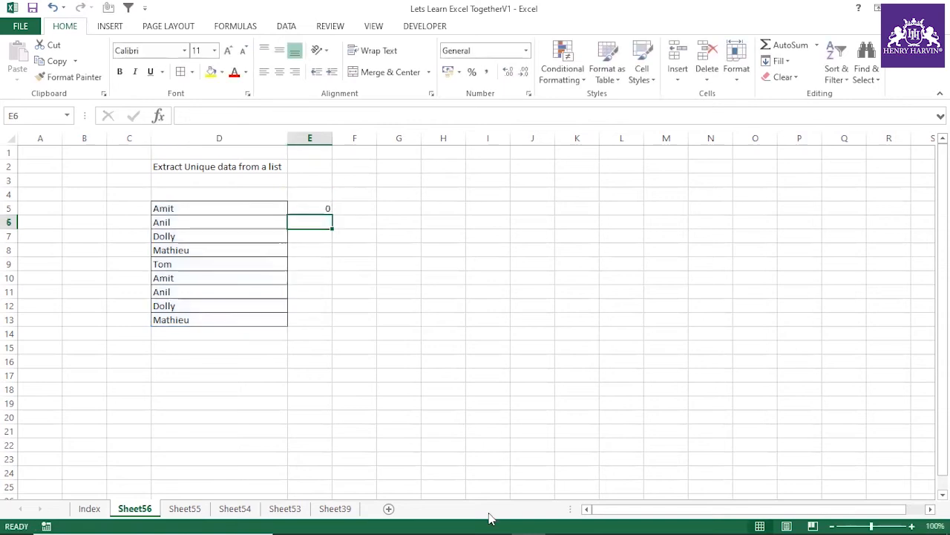
# Step: Evaluate the COUNTIF expression with $E$4:E4 as its criteria in E5, and discard the evaluation
pyautogui.click(316, 208)
pyautogui.click(193, 116)
pyautogui.moveTo(188, 117); pyautogui.dragTo(305, 117)
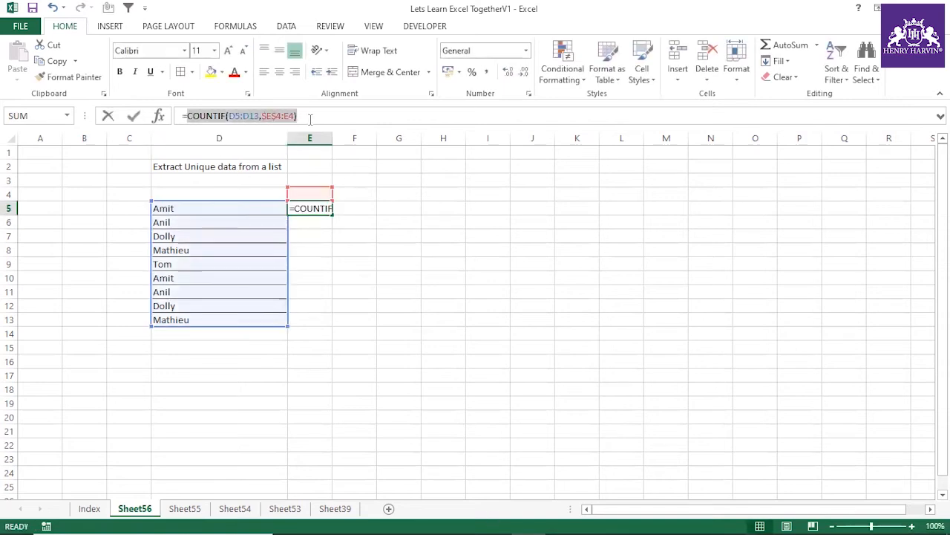
pyautogui.press('Escape')
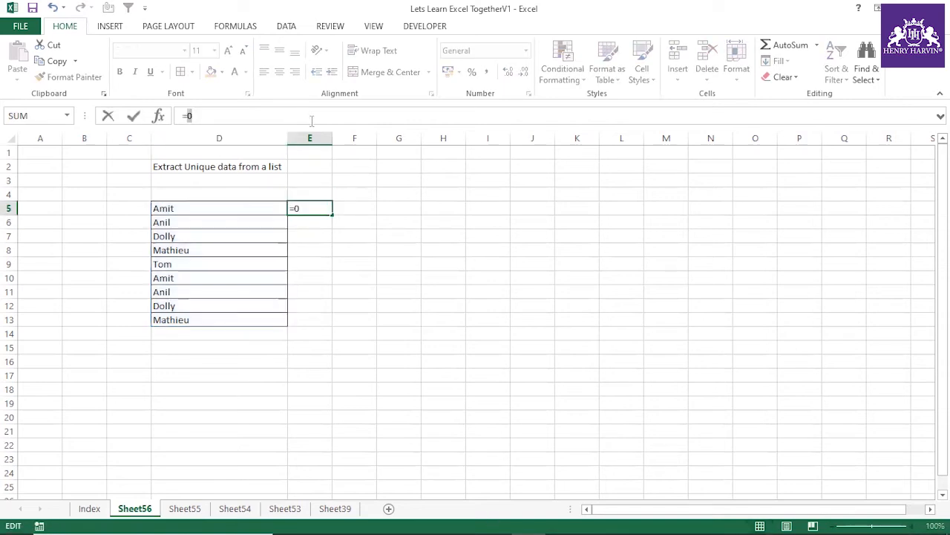
pyautogui.click(360, 277)
# Step: Delete the COUNTIF formula from E5
pyautogui.click(318, 207)
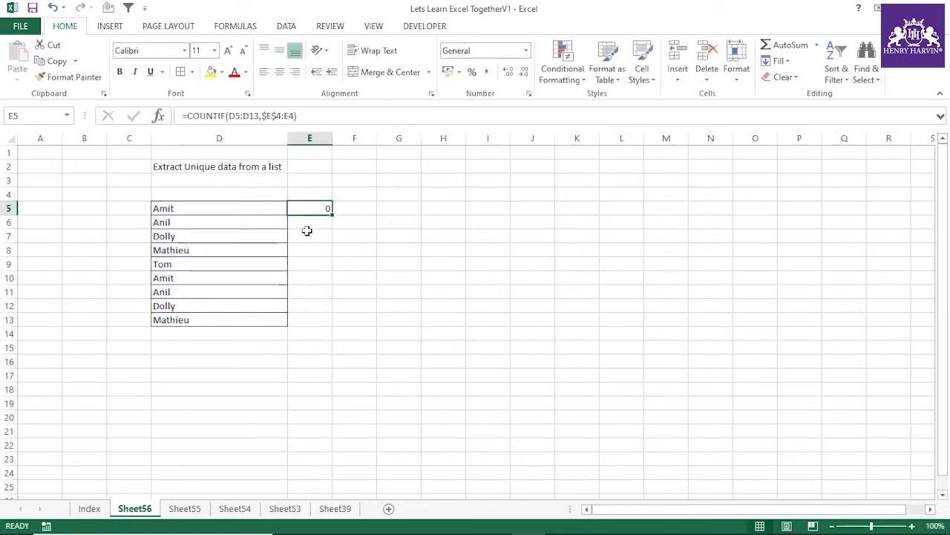
pyautogui.press('Delete')
pyautogui.click(339, 265)
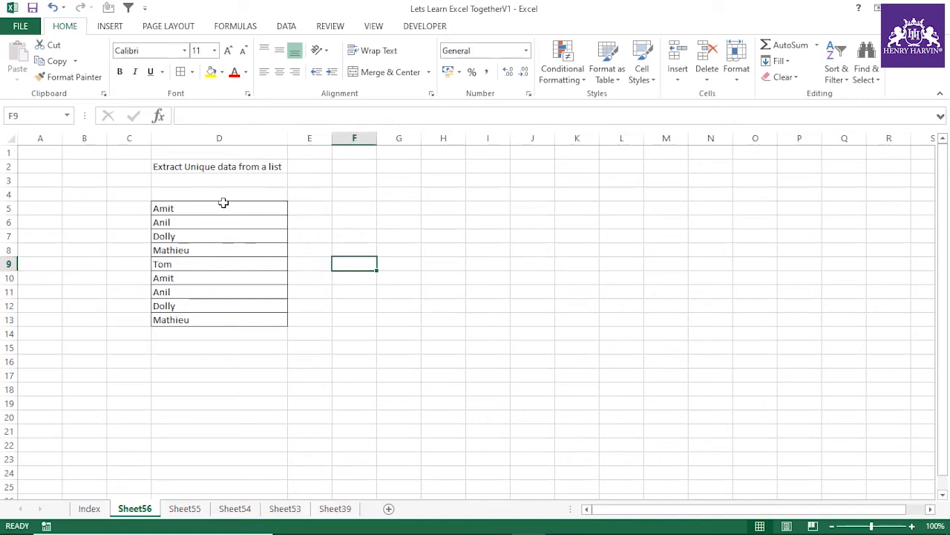
pyautogui.moveTo(210, 204); pyautogui.dragTo(211, 318)
pyautogui.moveTo(254, 202); pyautogui.dragTo(254, 321)
pyautogui.click(347, 265)
pyautogui.moveTo(250, 207); pyautogui.dragTo(250, 318)
pyautogui.moveTo(207, 209); pyautogui.dragTo(206, 319)
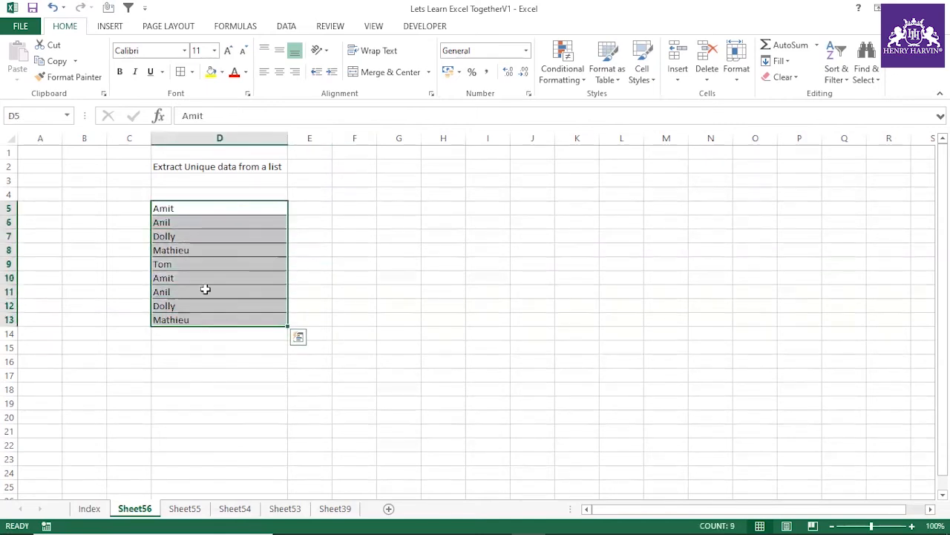
# Step: Enter the first name of the list in D5:D13 as a test value in cell E4
pyautogui.click(305, 195)
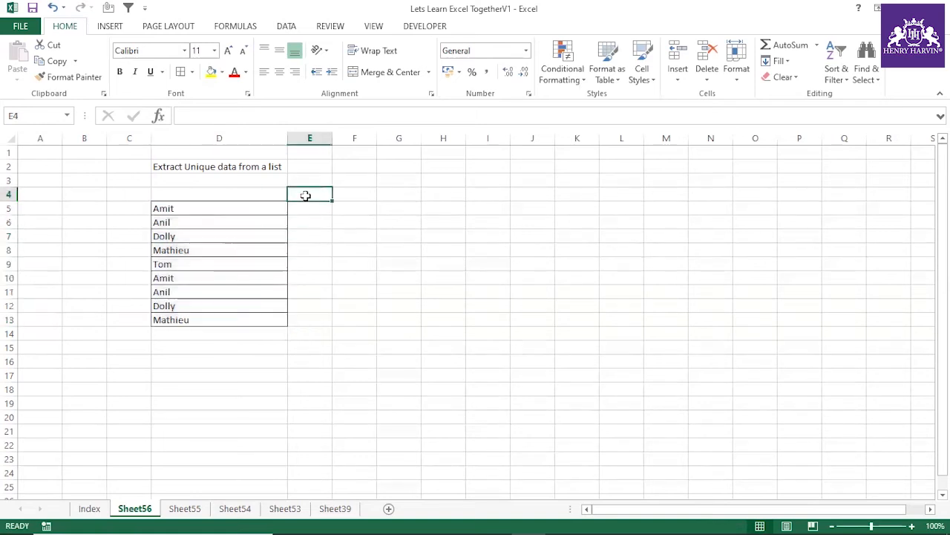
pyautogui.write('Ami')
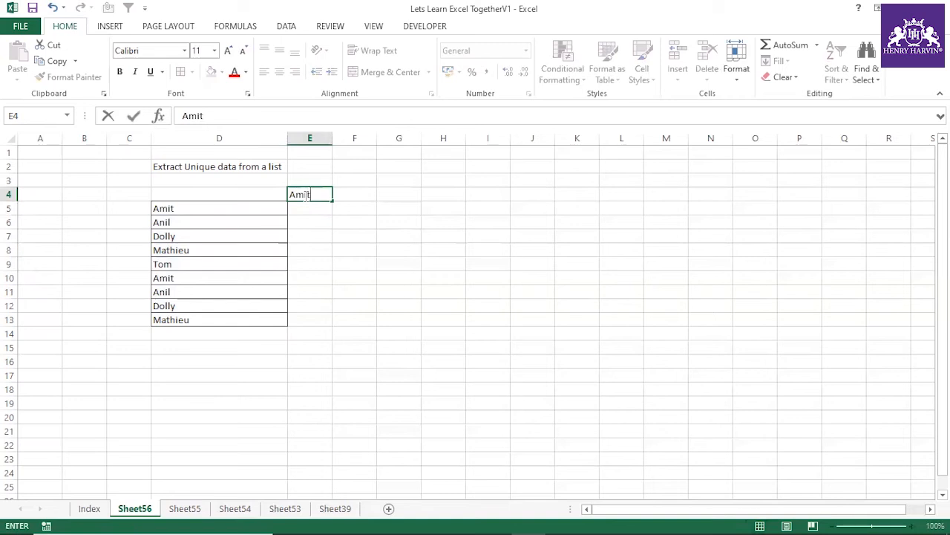
pyautogui.write('t')
pyautogui.click(352, 234)
pyautogui.click(314, 194)
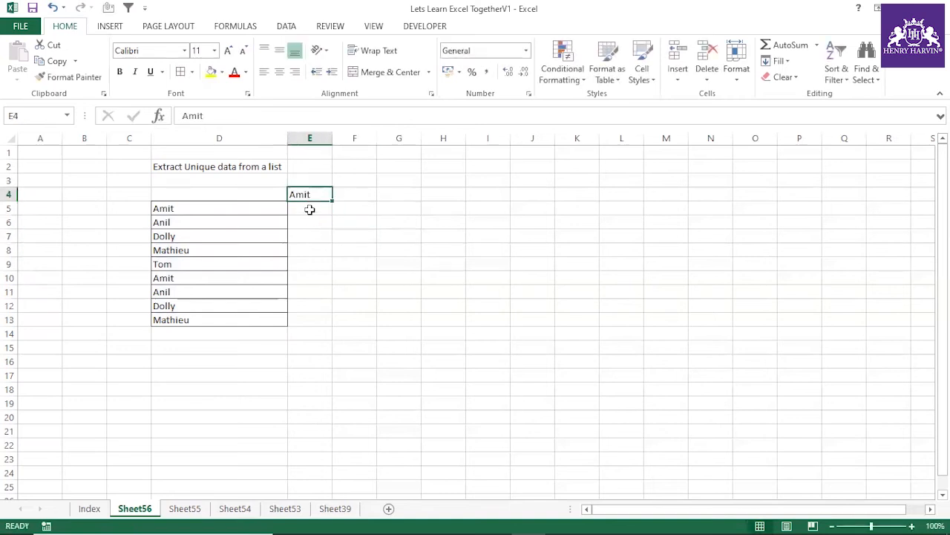
# Step: Enter a COUNTIF formula in E5 with E4:E4 as the range and the list D5:D13 as the criteria
pyautogui.click(310, 208)
pyautogui.write('=co')
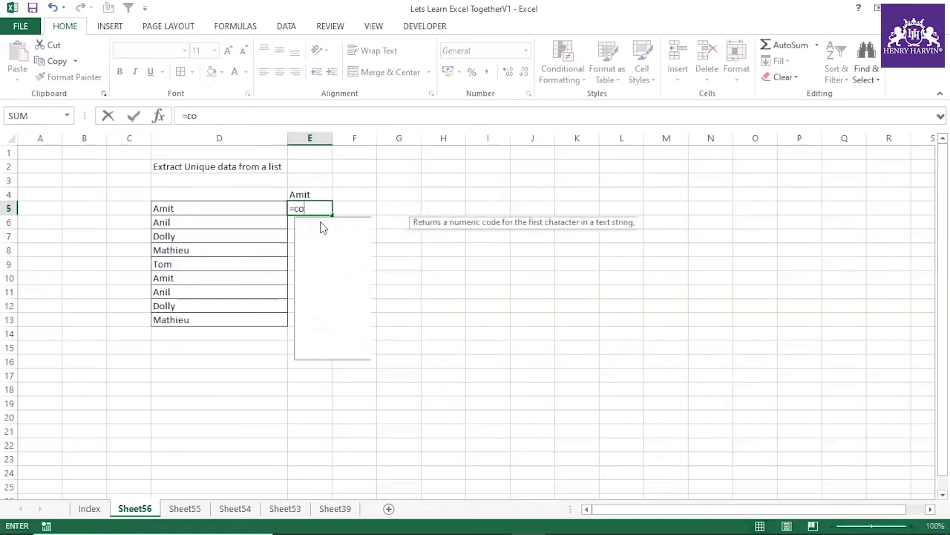
pyautogui.write('untif(')
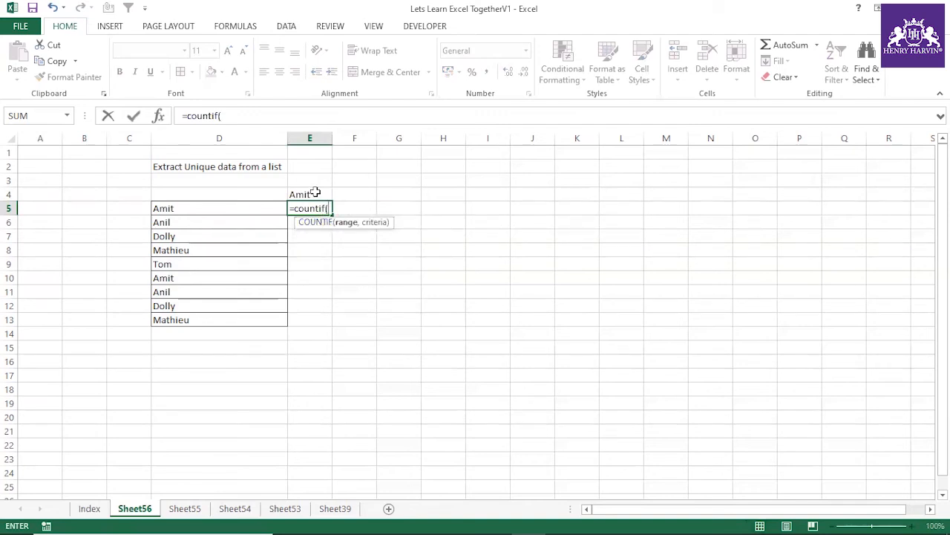
pyautogui.click(315, 193)
pyautogui.press('F8')
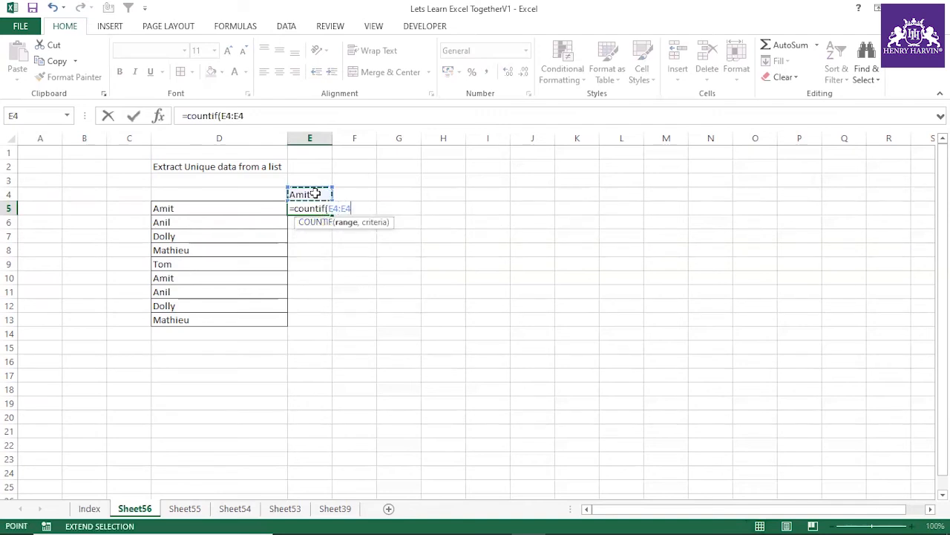
pyautogui.write(',')
pyautogui.moveTo(233, 207); pyautogui.dragTo(219, 312)
pyautogui.write(')')
pyautogui.press('Return')
# Step: Make the criteria list in E5's COUNTIF formula absolute as $D$5:$D$13
pyautogui.click(323, 208)
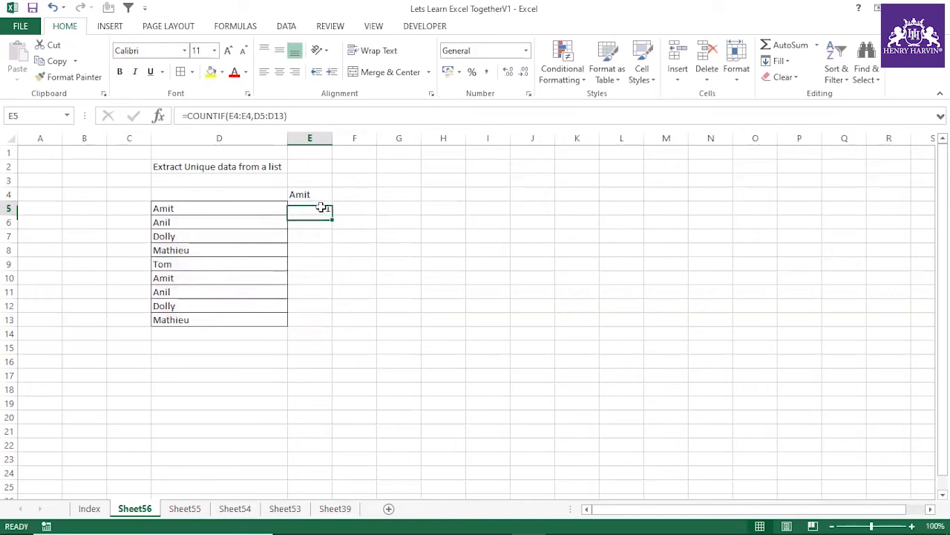
pyautogui.moveTo(187, 115); pyautogui.dragTo(310, 117)
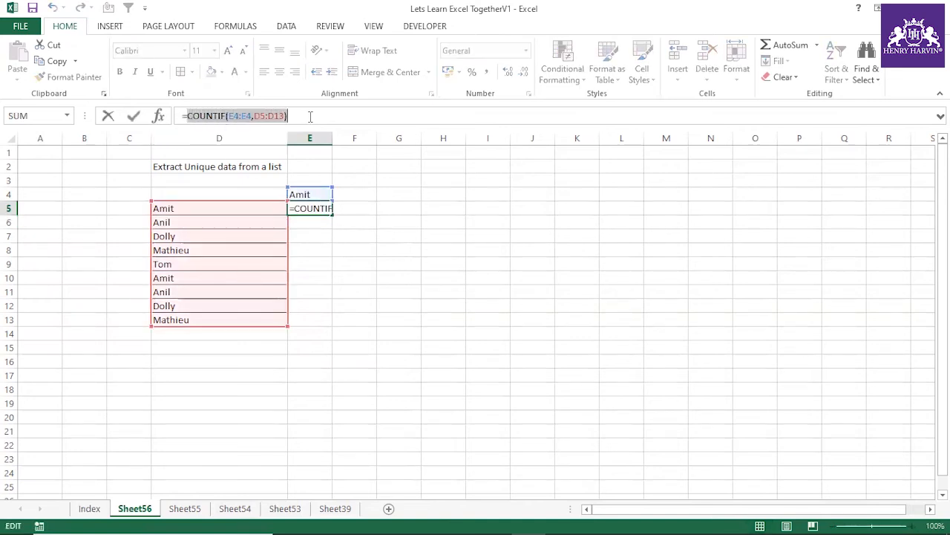
pyautogui.moveTo(285, 115); pyautogui.dragTo(253, 116)
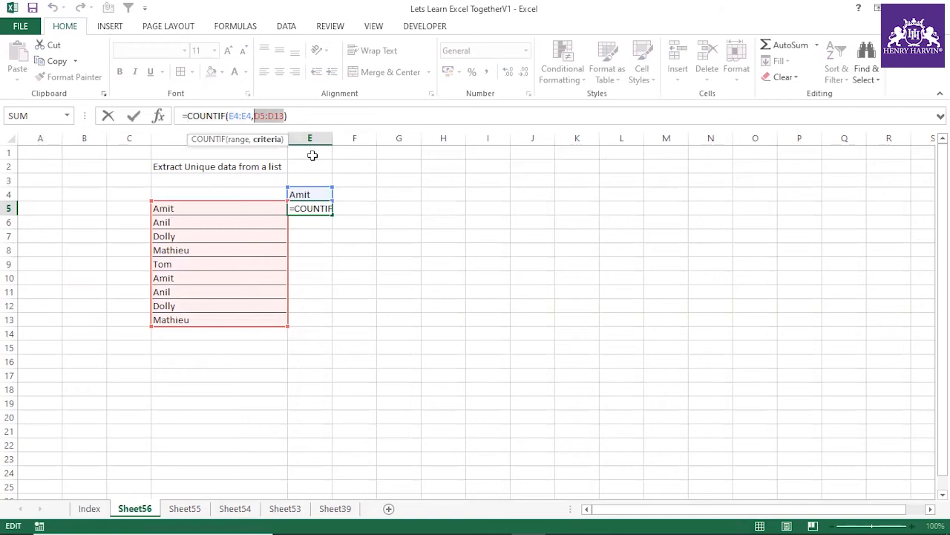
pyautogui.press('F4')
pyautogui.press('Return')
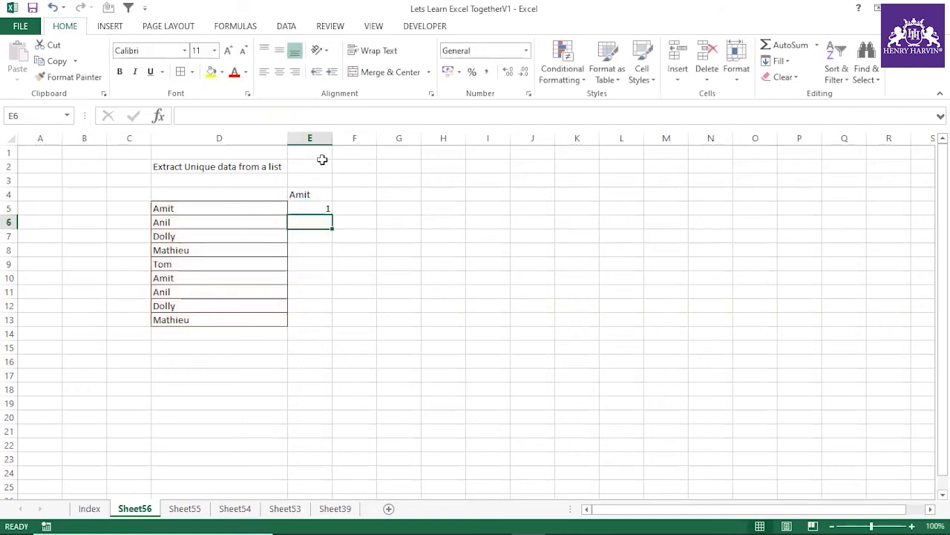
# Step: Anchor only the first reference of the COUNTIF range in E5, making it the expanding range $E$4:E4
pyautogui.click(329, 208)
pyautogui.moveTo(241, 116); pyautogui.dragTo(228, 116)
pyautogui.press('F4')
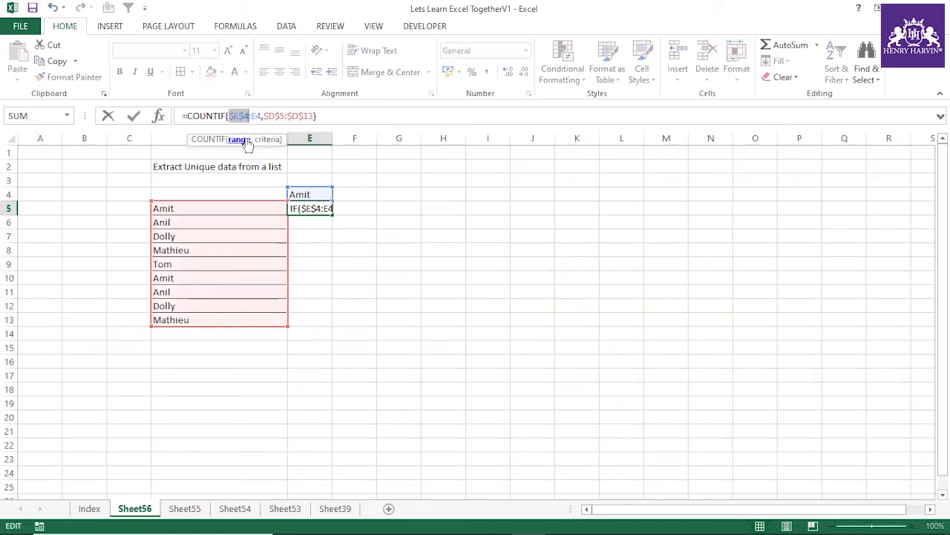
pyautogui.press('Return')
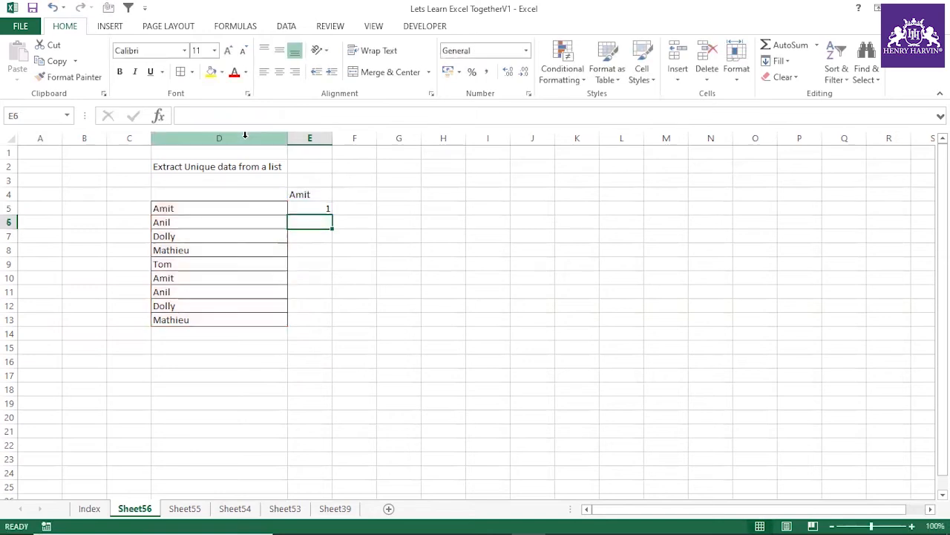
# Step: Evaluate the COUNTIF expression in E5 with the test name in E4 to inspect its array, and discard the evaluation
pyautogui.click(308, 207)
pyautogui.moveTo(186, 116); pyautogui.dragTo(333, 116)
pyautogui.press('F9')
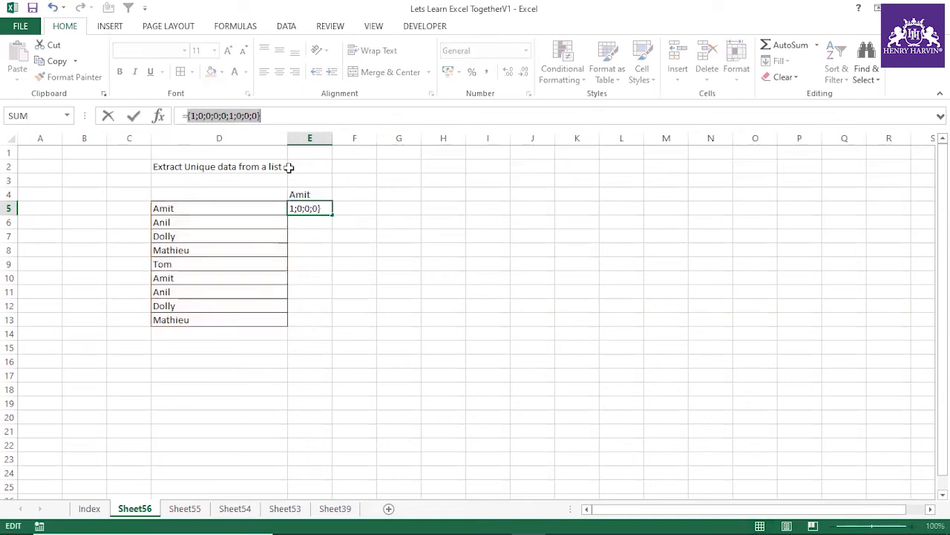
pyautogui.press('Escape')
# Step: Clear the test name from cell E4
pyautogui.click(314, 190)
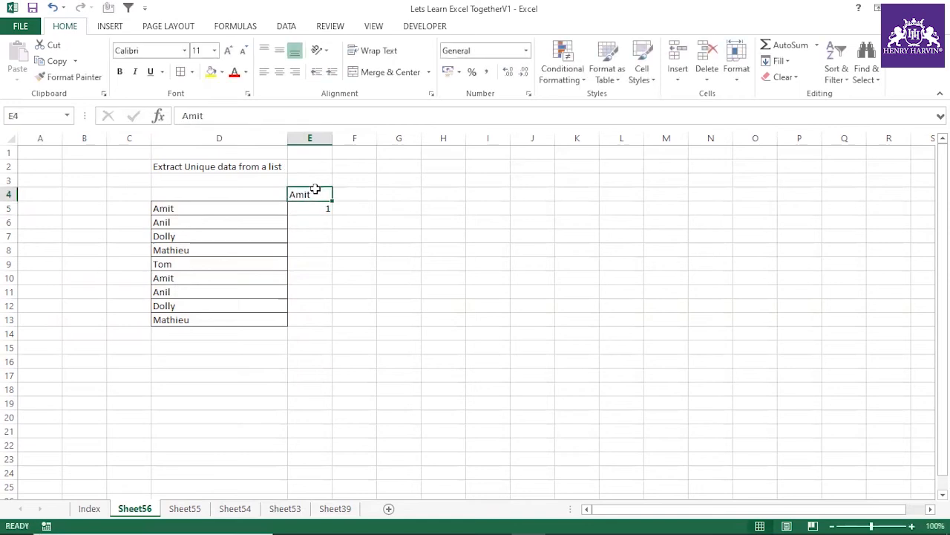
pyautogui.click(320, 250)
# Step: Evaluate the COUNTIF expression in E5 with E4 empty to inspect its array of results
pyautogui.click(314, 208)
pyautogui.click(261, 116)
pyautogui.moveTo(187, 116); pyautogui.dragTo(328, 115)
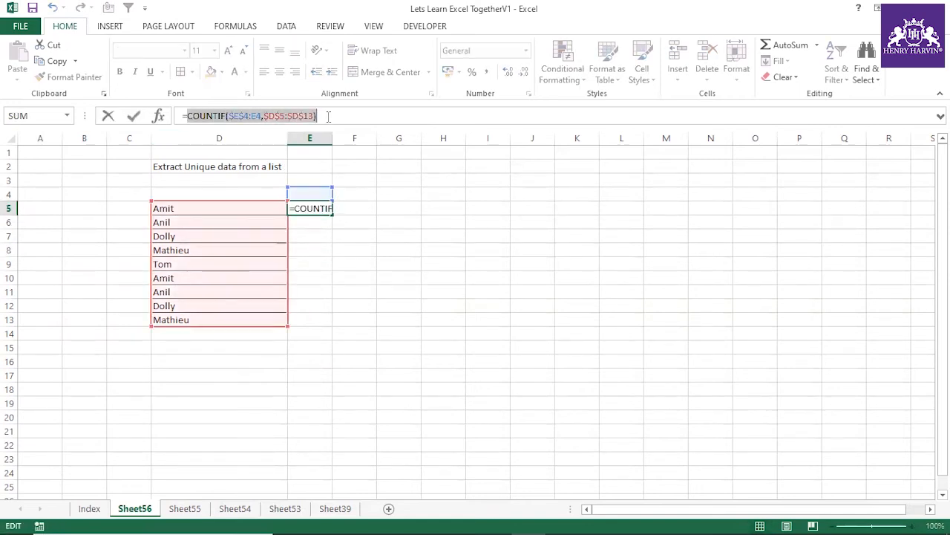
pyautogui.press('F9')
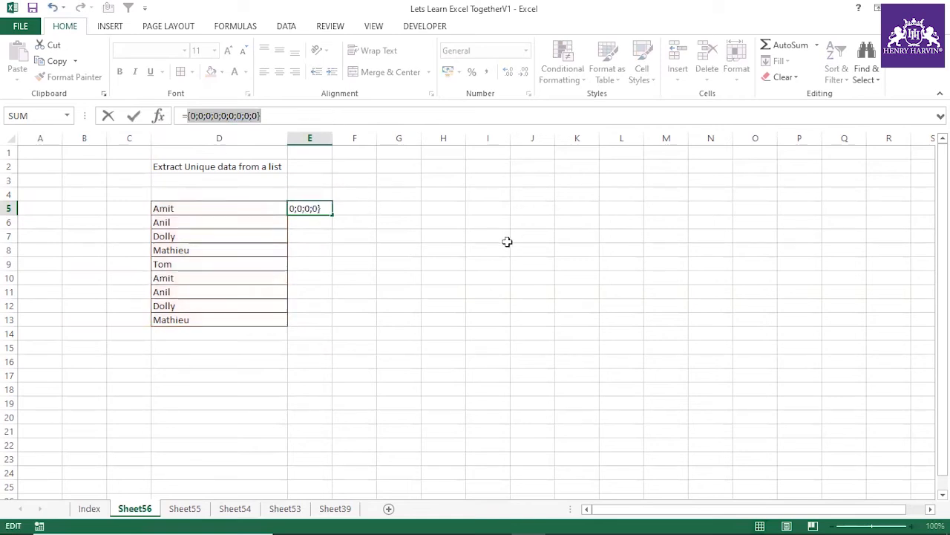
# Step: Discard the evaluation of E5 and enter the list's first name in E4 as a test value
pyautogui.press('Escape')
pyautogui.click(352, 269)
pyautogui.click(320, 209)
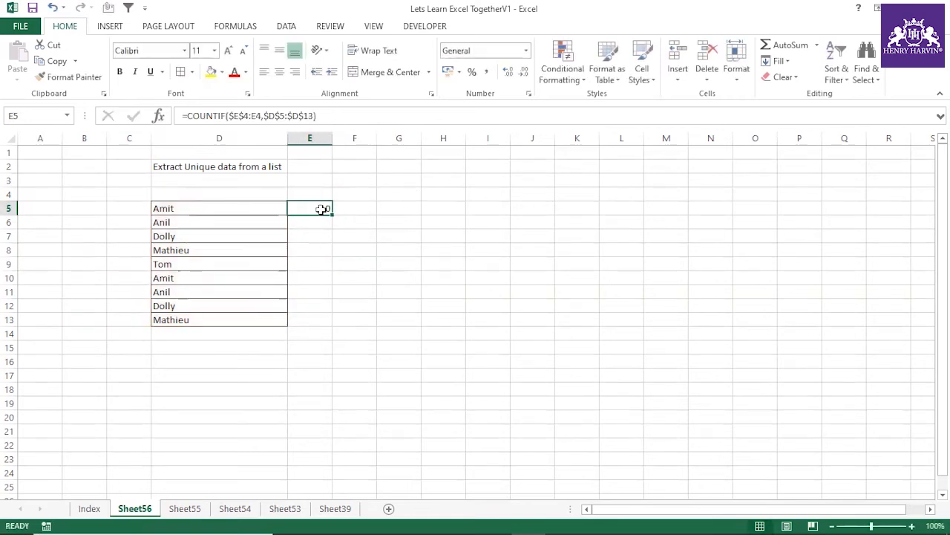
pyautogui.click(312, 193)
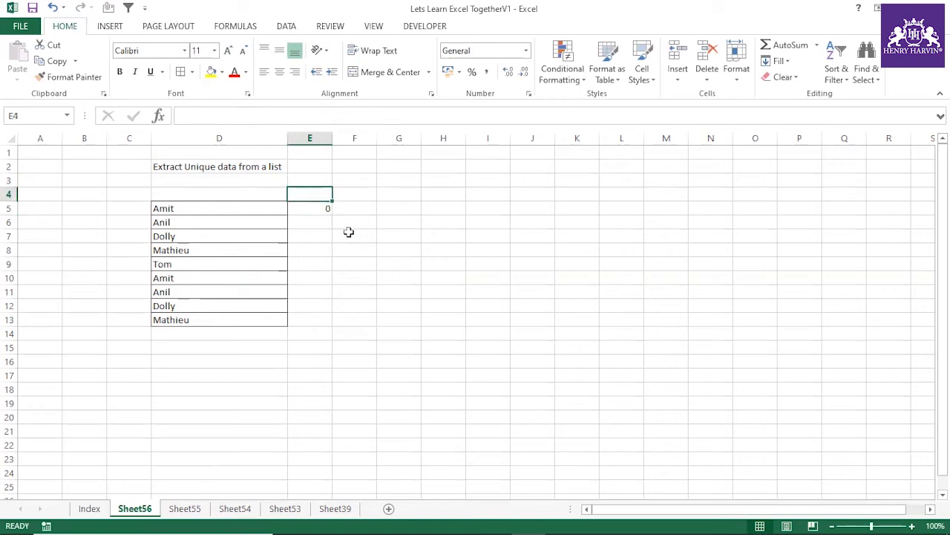
pyautogui.write('Amit')
pyautogui.press('Return')
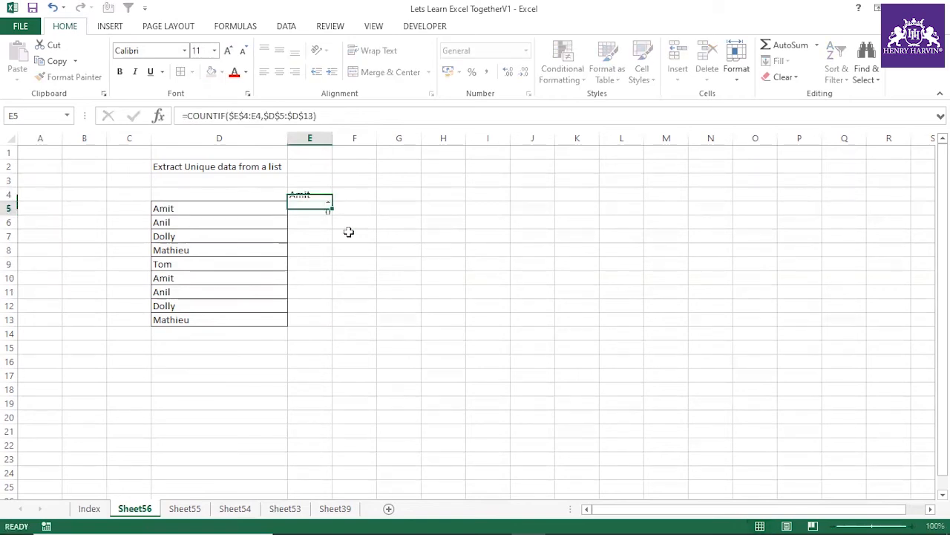
pyautogui.click(313, 192)
pyautogui.click(321, 209)
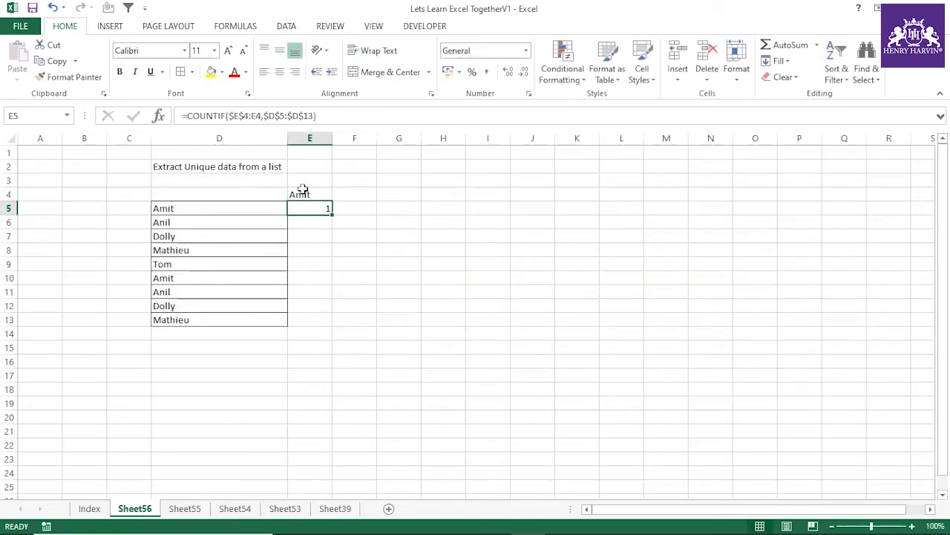
# Step: Evaluate the COUNTIF expression in E5 to inspect its array with E4 filled, discard the evaluation and clear E4
pyautogui.moveTo(186, 116); pyautogui.dragTo(410, 118)
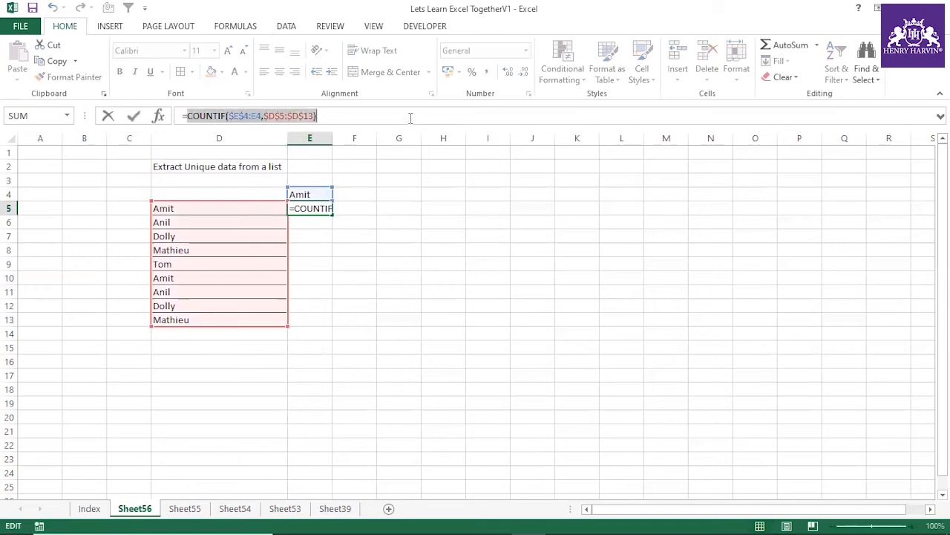
pyautogui.press('F9')
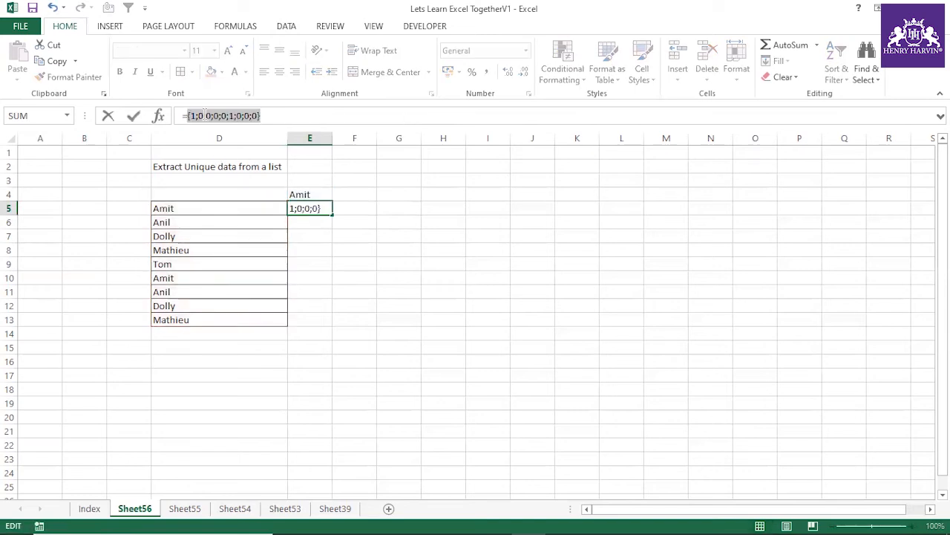
pyautogui.press('Escape')
pyautogui.click(321, 234)
pyautogui.click(314, 195)
pyautogui.press('Delete')
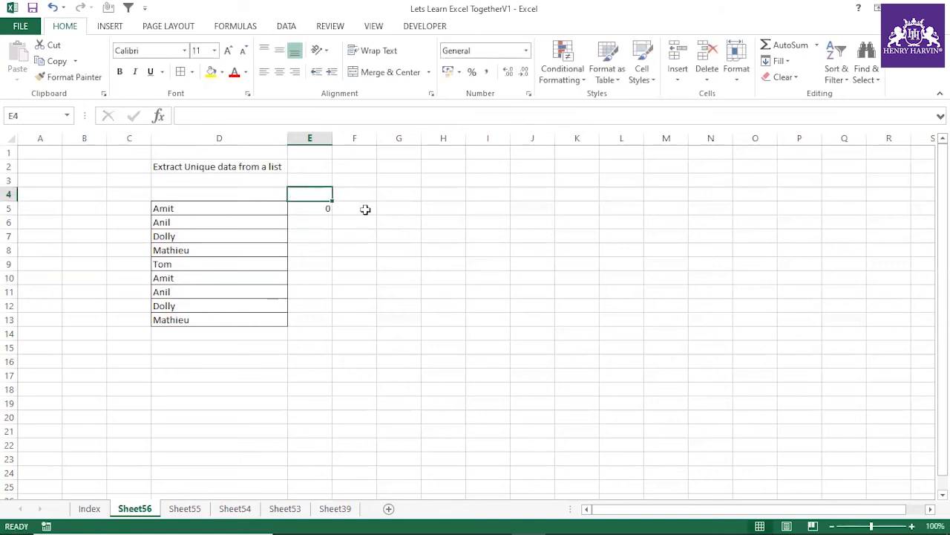
# Step: Wrap the COUNTIF in E5 in a MATCH that looks up 0 with exact match: =MATCH(0,COUNTIF($E$4:E4,$D$5:$D$13),0)
pyautogui.click(324, 208)
pyautogui.click(190, 117)
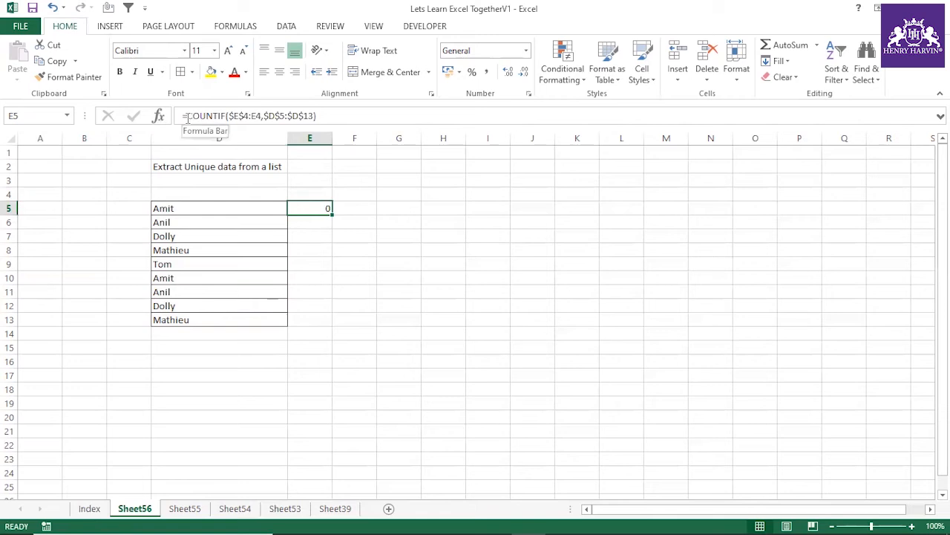
pyautogui.write('match(')
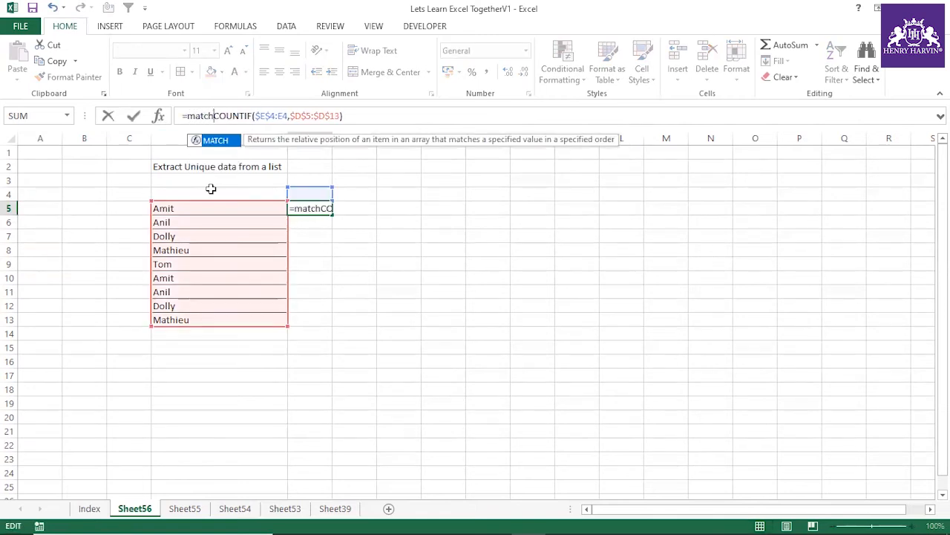
pyautogui.write('0,')
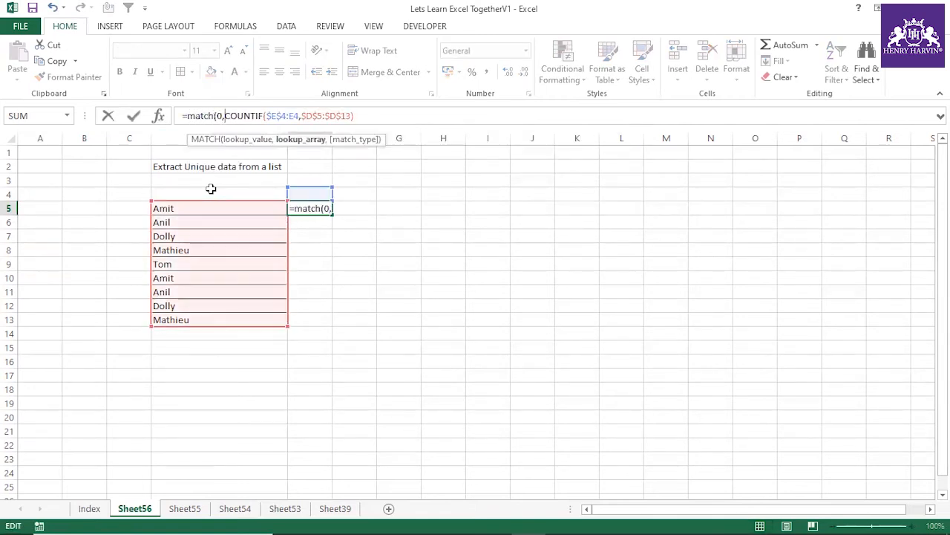
pyautogui.click(394, 117)
pyautogui.write(',0')
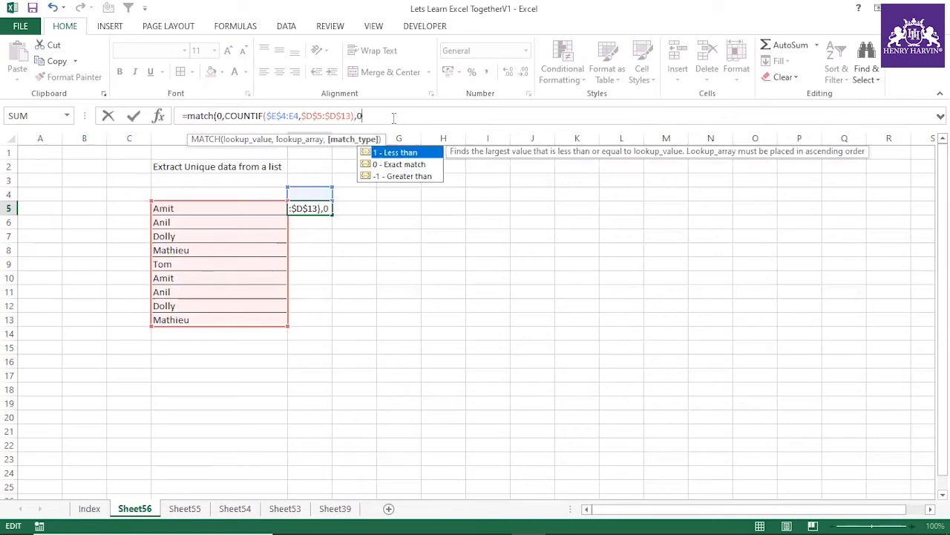
pyautogui.write(')')
pyautogui.press('Return')
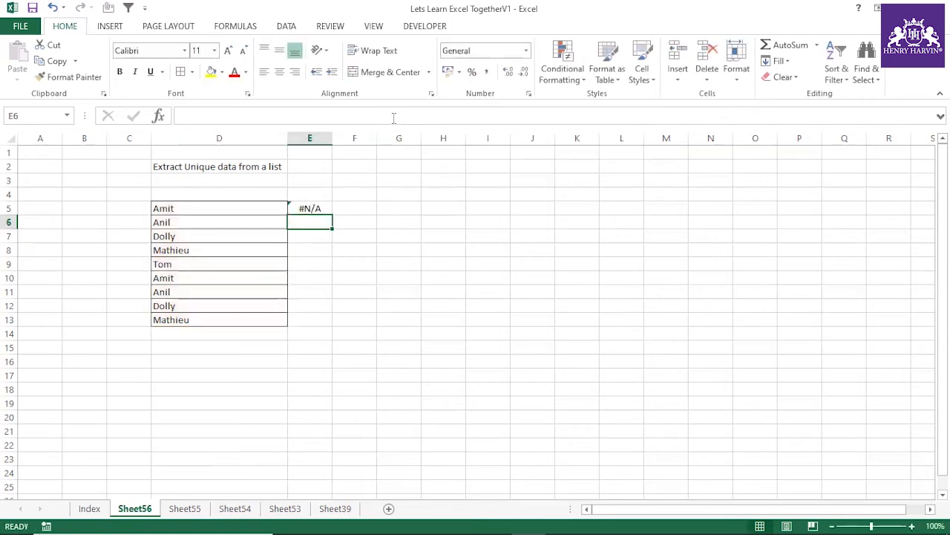
# Step: Evaluate the whole MATCH expression in E5 to inspect the position it returns, and discard the evaluation
pyautogui.click(311, 208)
pyautogui.moveTo(183, 116); pyautogui.dragTo(371, 116)
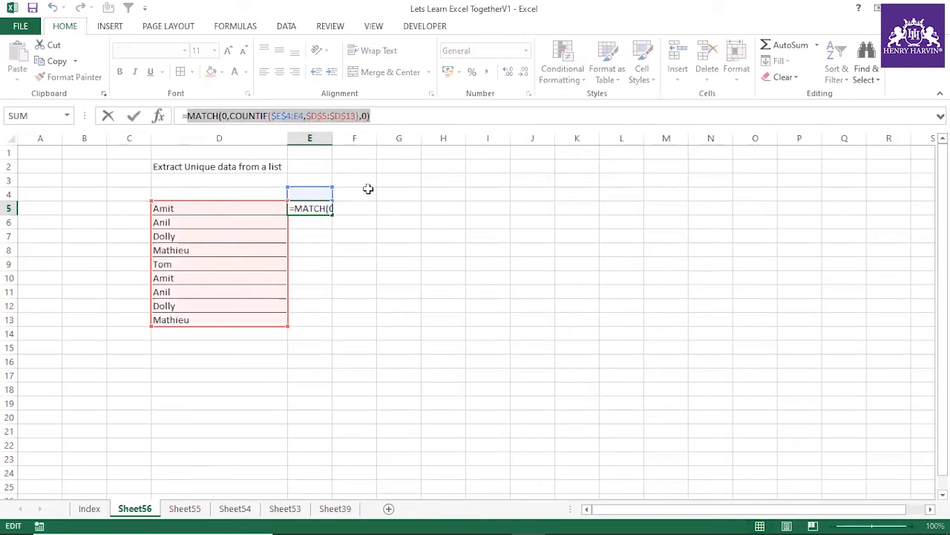
pyautogui.press('F9')
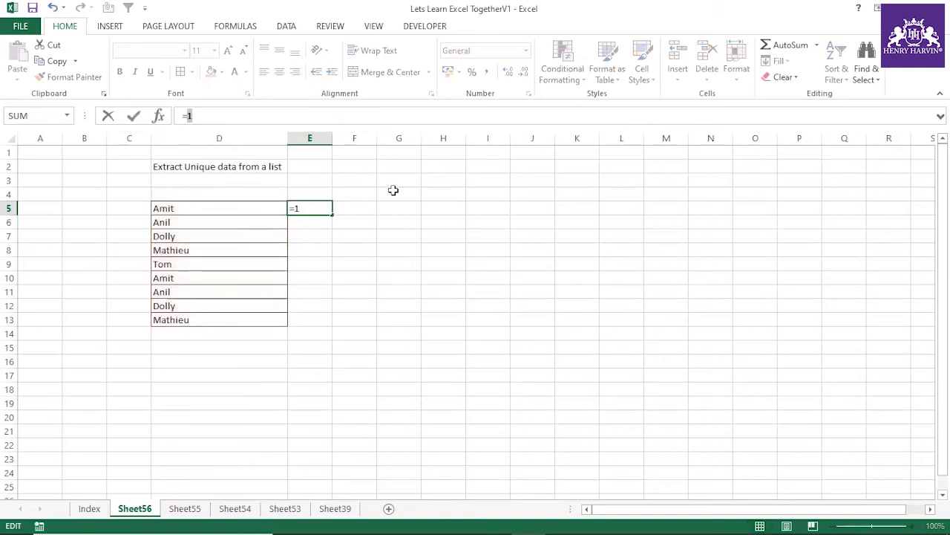
pyautogui.press('Escape')
pyautogui.click(369, 221)
pyautogui.click(220, 205)
# Step: Wrap the MATCH in E5 in an INDEX over $D$5:$D$13 and accept the correction that adds the closing parenthesis
pyautogui.click(317, 209)
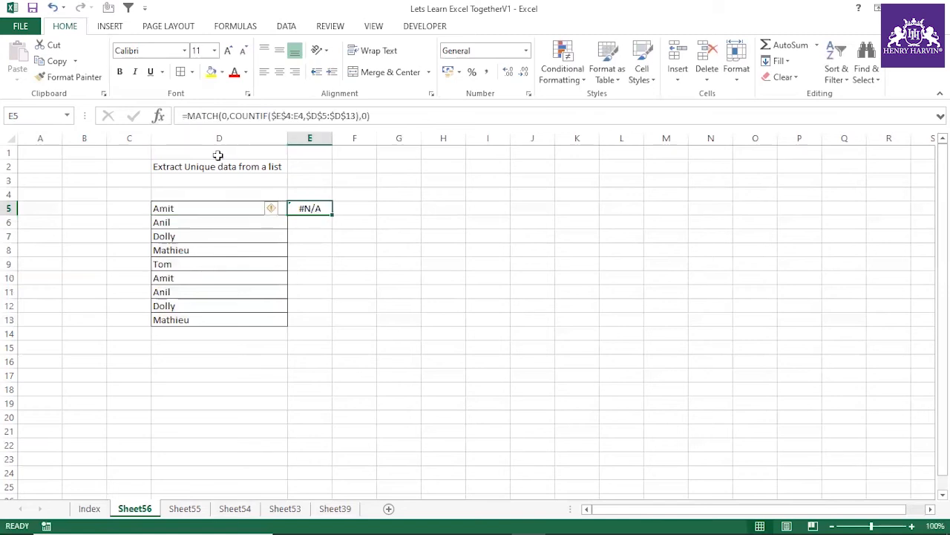
pyautogui.click(186, 115)
pyautogui.write('index(')
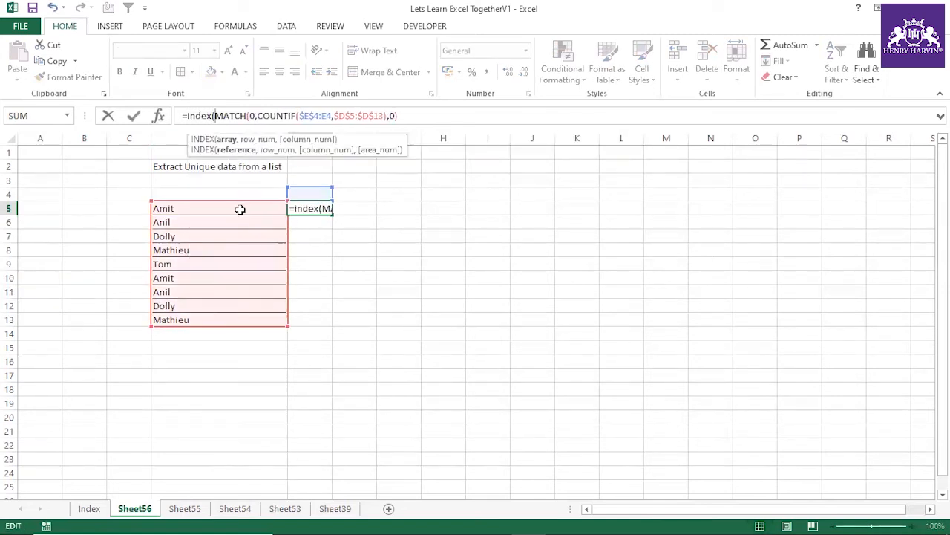
pyautogui.moveTo(240, 208); pyautogui.dragTo(241, 322)
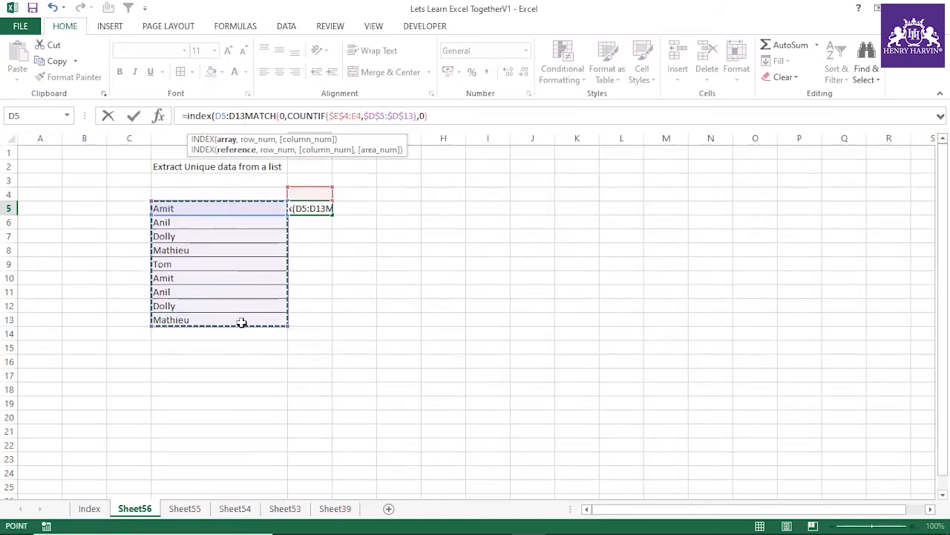
pyautogui.press('F4')
pyautogui.write(',')
pyautogui.press('Return')
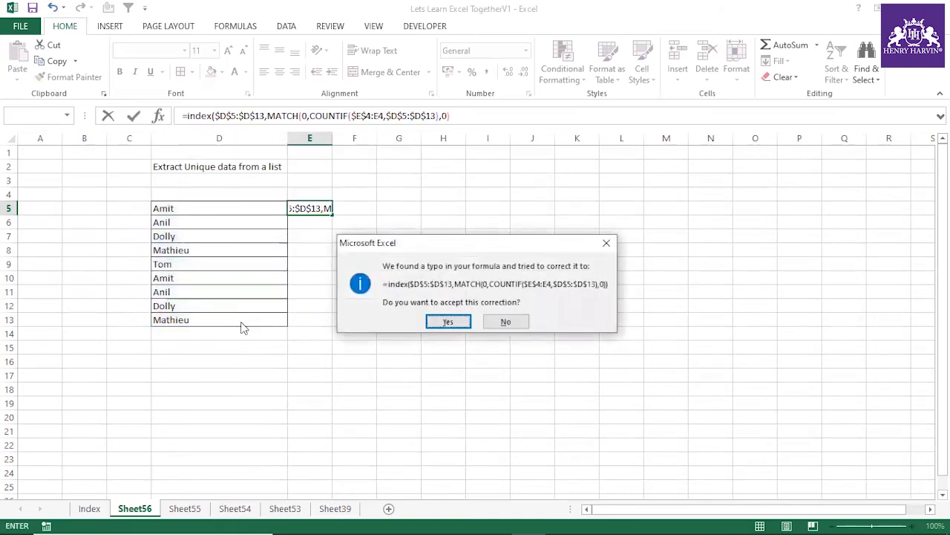
pyautogui.click(446, 321)
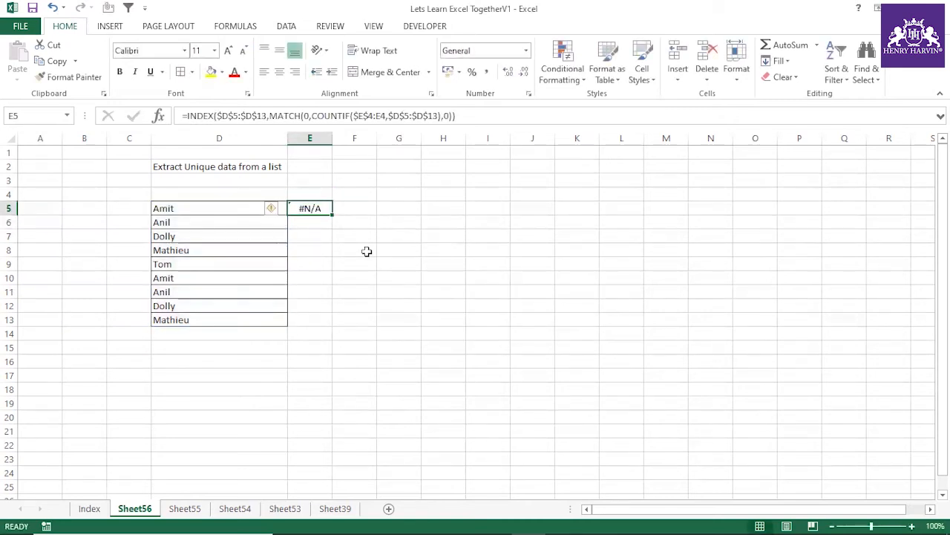
# Step: Re-enter the E5 formula as an array formula and fill it down to E10
pyautogui.press('F2')
pyautogui.hotkey('ctrl', 'shift', 'Return')
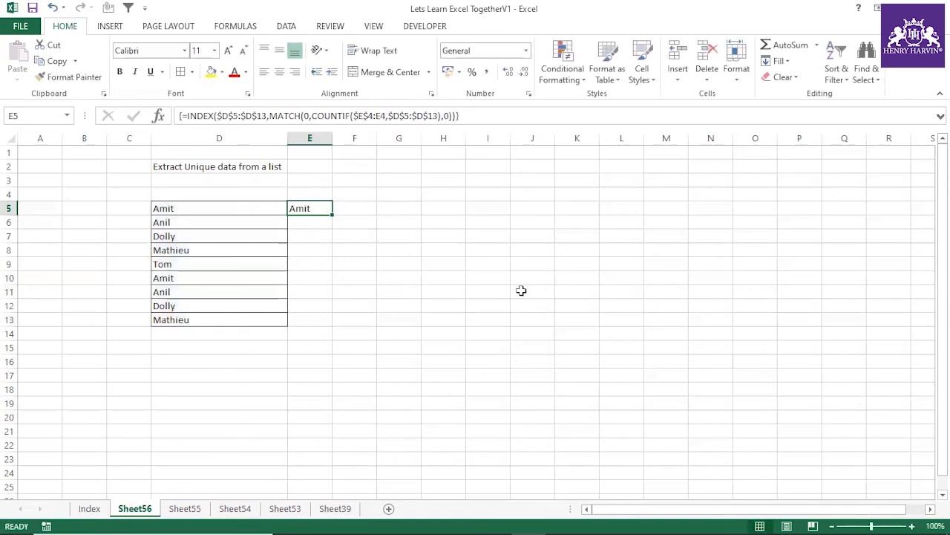
pyautogui.moveTo(331, 214); pyautogui.dragTo(319, 278)
# Step: Check the filled formulas in E7:E10 and compare the extracted names with the source list in D5:D13
pyautogui.click(321, 236)
pyautogui.click(328, 253)
pyautogui.click(325, 265)
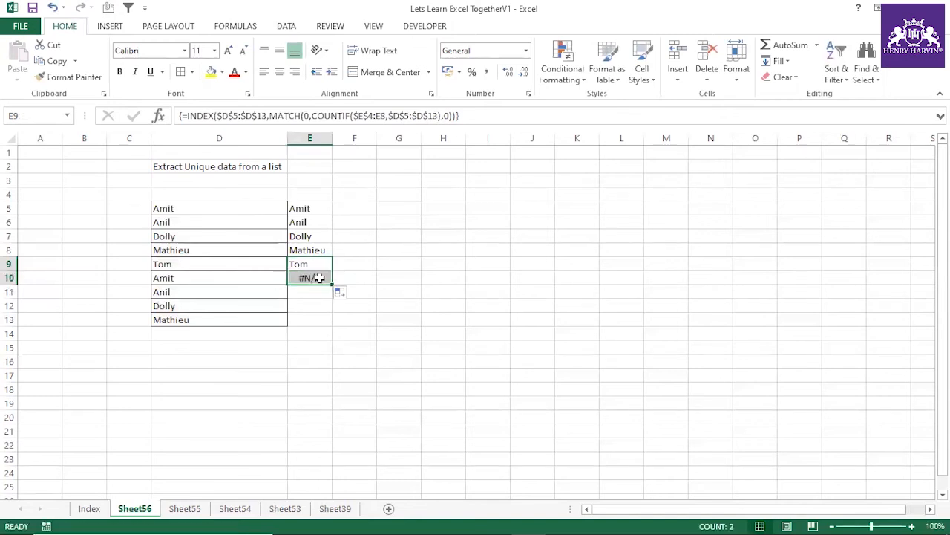
pyautogui.click(319, 277)
pyautogui.moveTo(309, 211); pyautogui.dragTo(309, 265)
pyautogui.moveTo(202, 211); pyautogui.dragTo(203, 319)
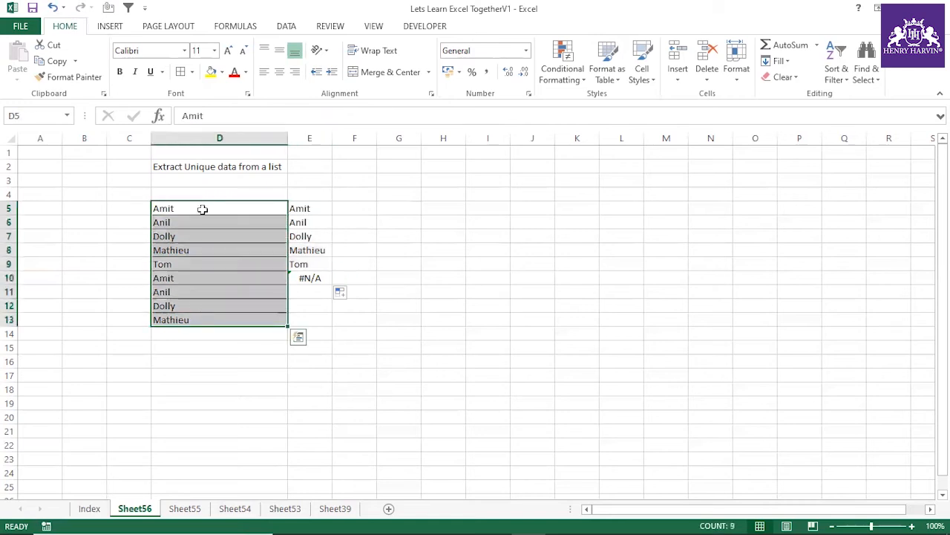
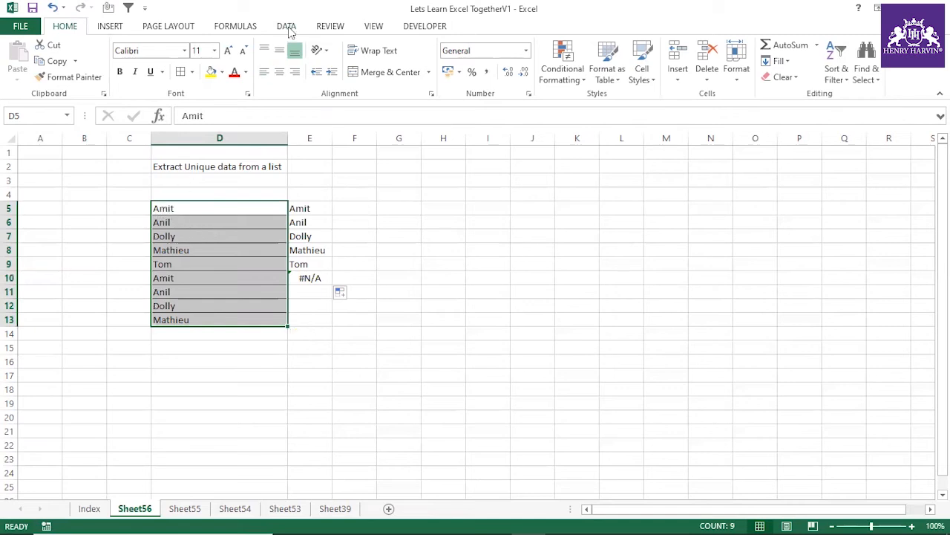
# Step: Copy the names in D5:D13 to a new list starting at I3
pyautogui.hotkey('ctrl', 'c')
pyautogui.click(493, 179)
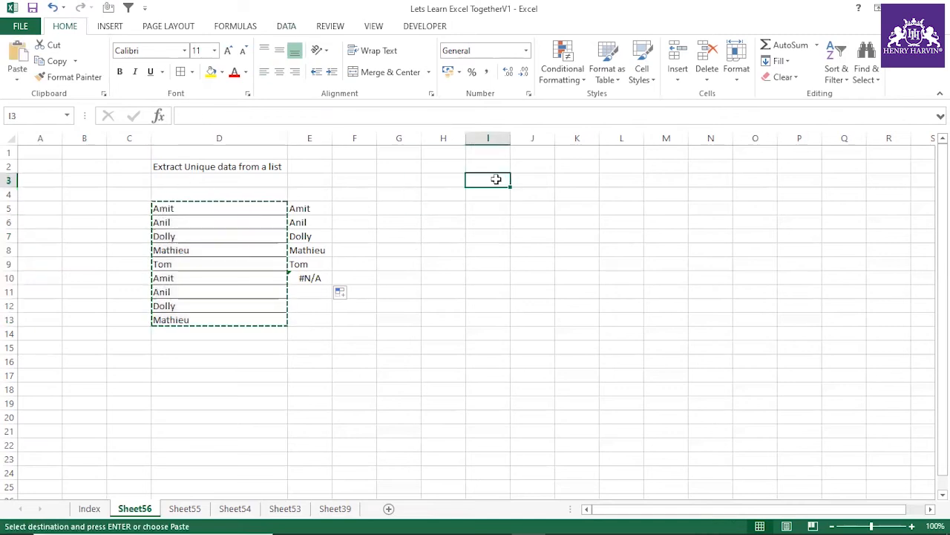
pyautogui.hotkey('ctrl', 'v')
# Step: Remove the duplicate names from the copied list in I3:I11
pyautogui.click(286, 26)
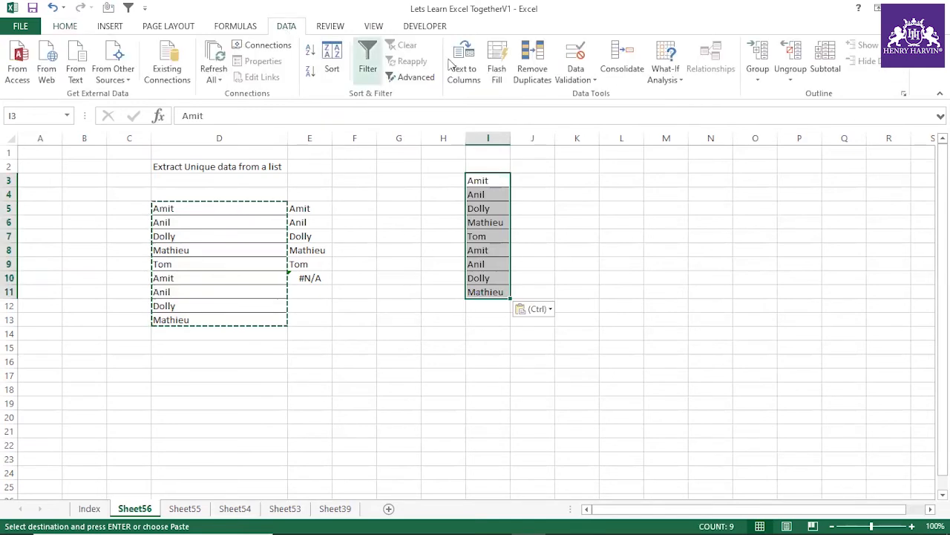
pyautogui.click(532, 73)
pyautogui.click(612, 252)
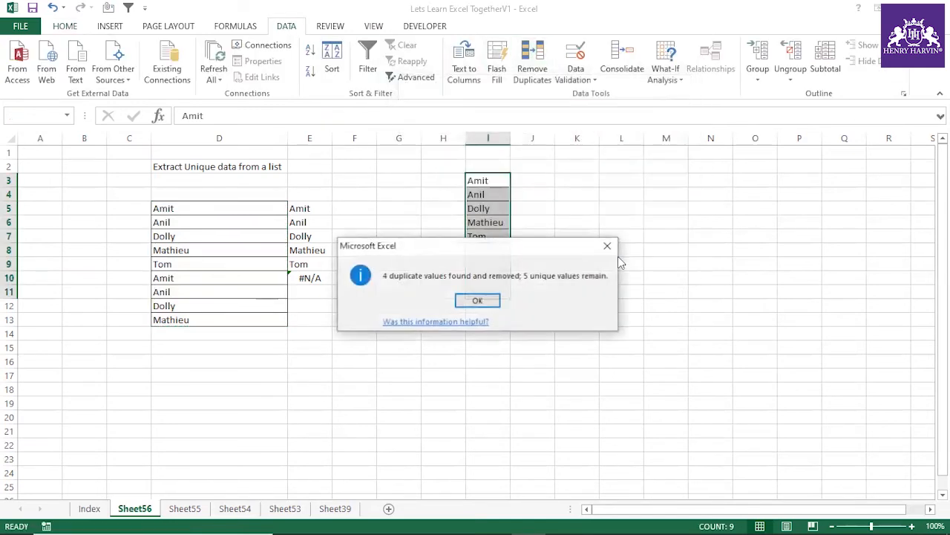
pyautogui.click(495, 300)
pyautogui.click(584, 262)
# Step: Compare the deduplicated list in column I with the array formula results in column E, checking the COUNTIF range in E5
pyautogui.moveTo(490, 179); pyautogui.dragTo(494, 242)
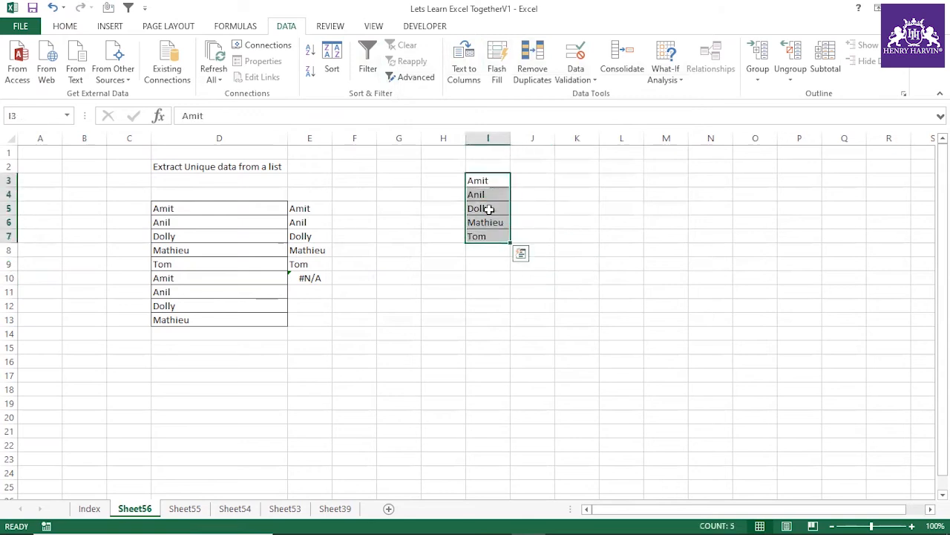
pyautogui.click(488, 277)
pyautogui.click(308, 208)
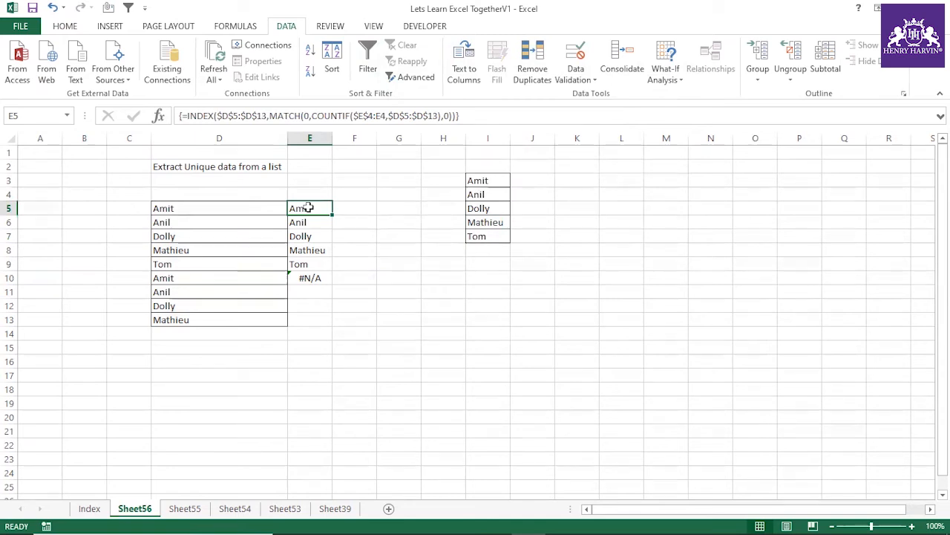
pyautogui.click(496, 235)
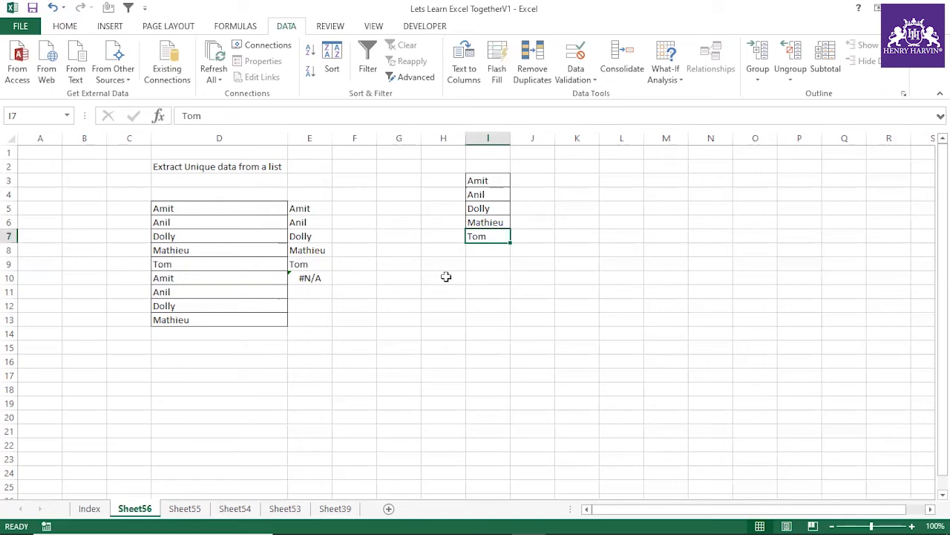
pyautogui.click(316, 209)
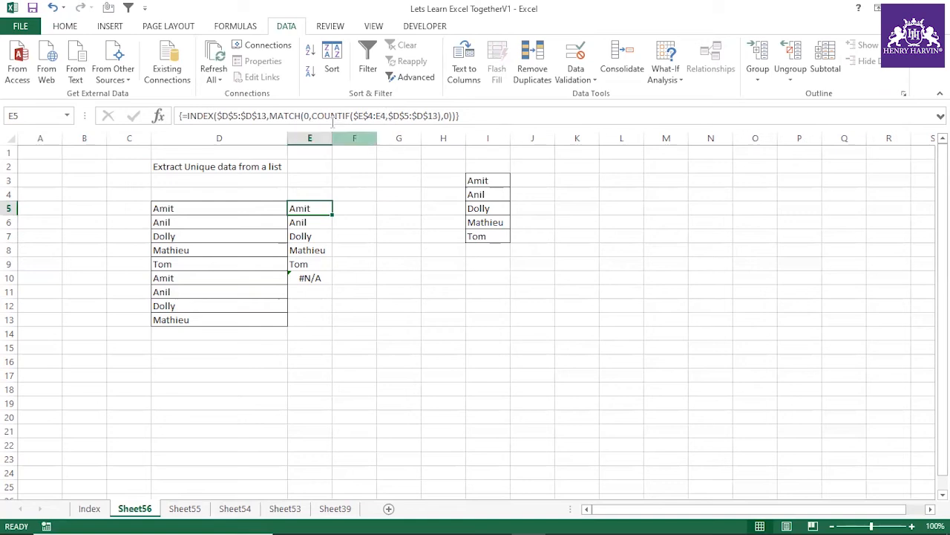
pyautogui.click(389, 115)
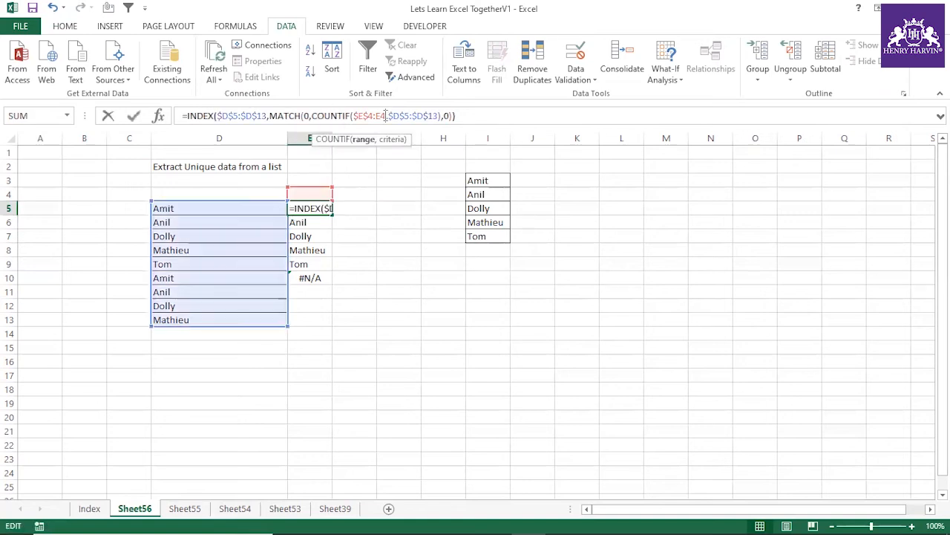
pyautogui.press('Escape')
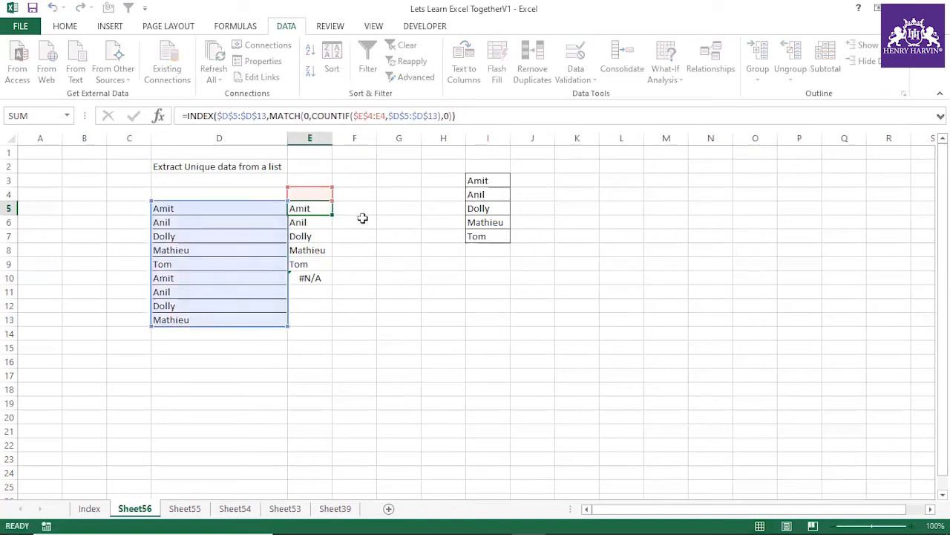
# Step: Clear the extracted names and their array formulas from column E
pyautogui.click(361, 249)
pyautogui.moveTo(305, 191); pyautogui.dragTo(333, 297)
pyautogui.press('Delete')
pyautogui.click(488, 280)
pyautogui.click(320, 210)
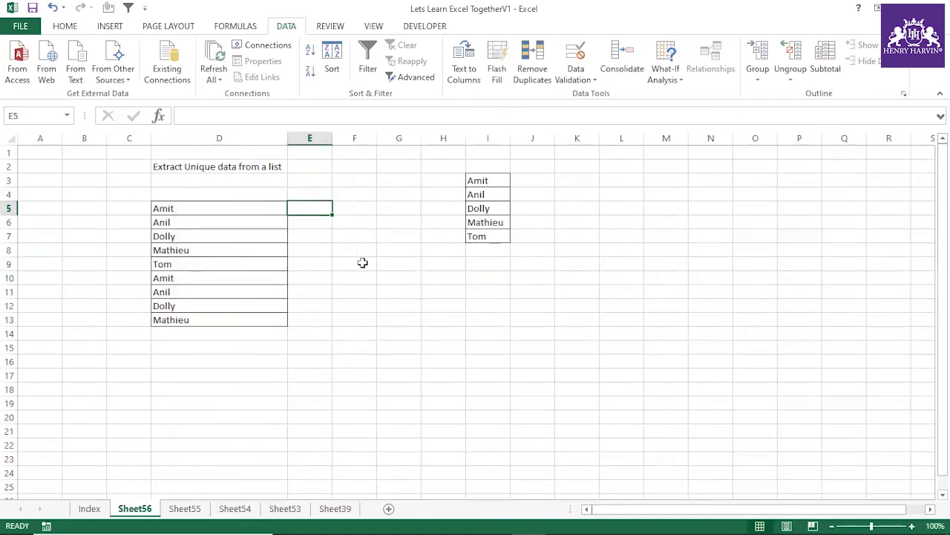
pyautogui.write('=countif')
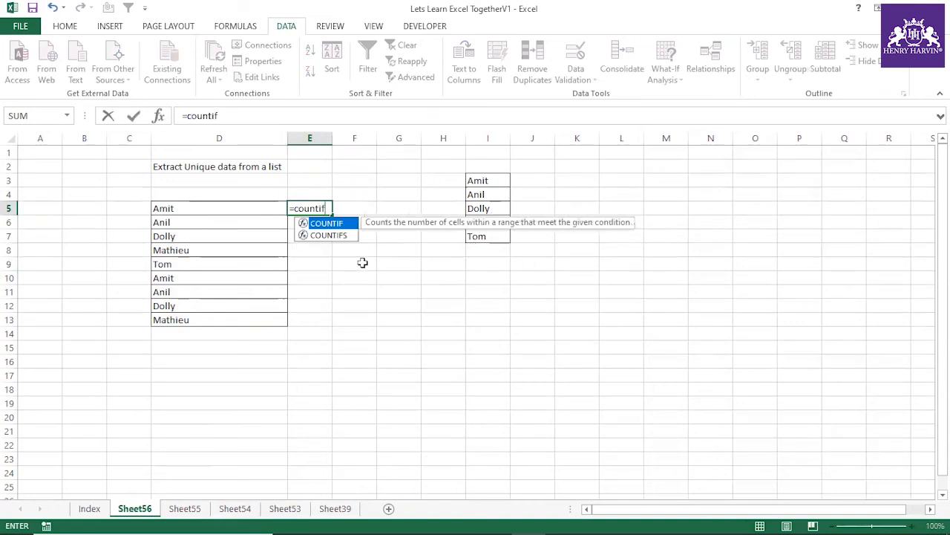
pyautogui.press('Escape')
pyautogui.click(456, 294)
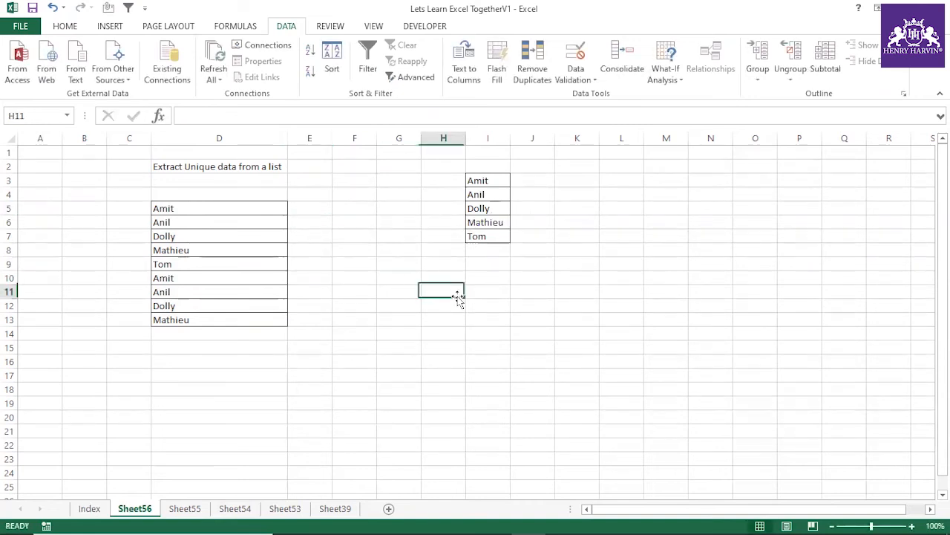
# Step: Copy the first name in the source list from D5 into E4
pyautogui.click(246, 207)
pyautogui.hotkey('ctrl', 'c')
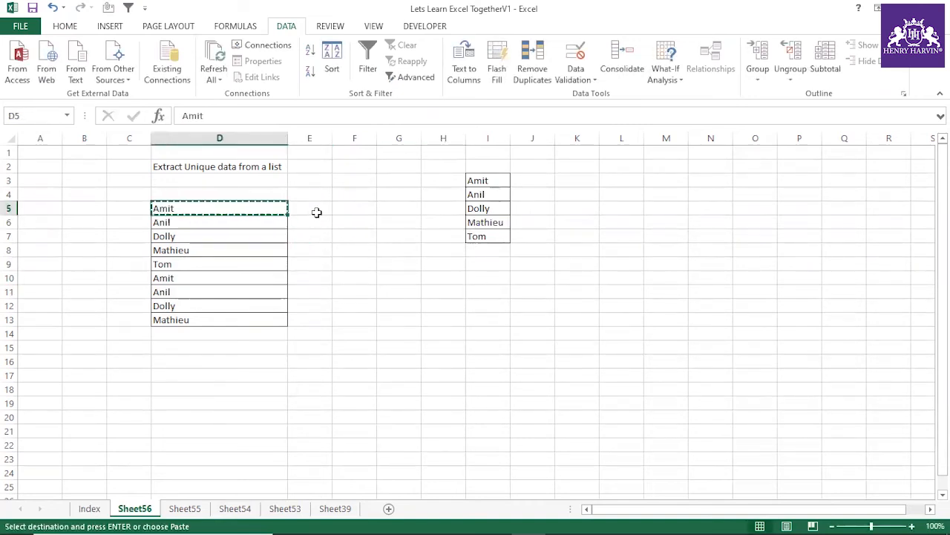
pyautogui.click(317, 195)
pyautogui.hotkey('ctrl', 'v')
pyautogui.click(329, 268)
# Step: Review the source names in D5:D13 against the name in E4
pyautogui.click(314, 208)
pyautogui.moveTo(257, 208); pyautogui.dragTo(240, 319)
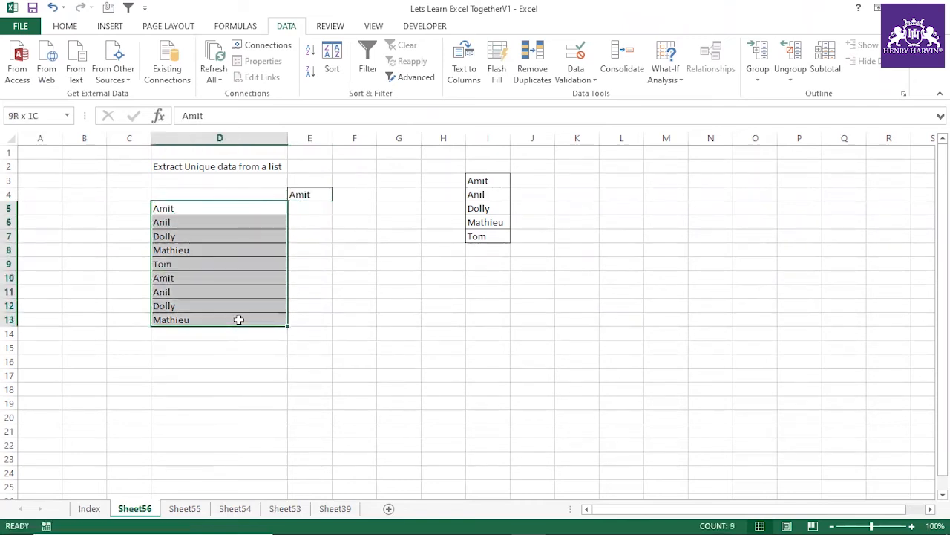
pyautogui.click(335, 264)
pyautogui.moveTo(266, 207); pyautogui.dragTo(253, 314)
pyautogui.click(262, 209)
pyautogui.click(322, 193)
# Step: Enter a COUNTIF formula in E5 with the expanding range $E$4:E4 and the criteria $D$5:$D$13
pyautogui.click(319, 206)
pyautogui.write(']=')
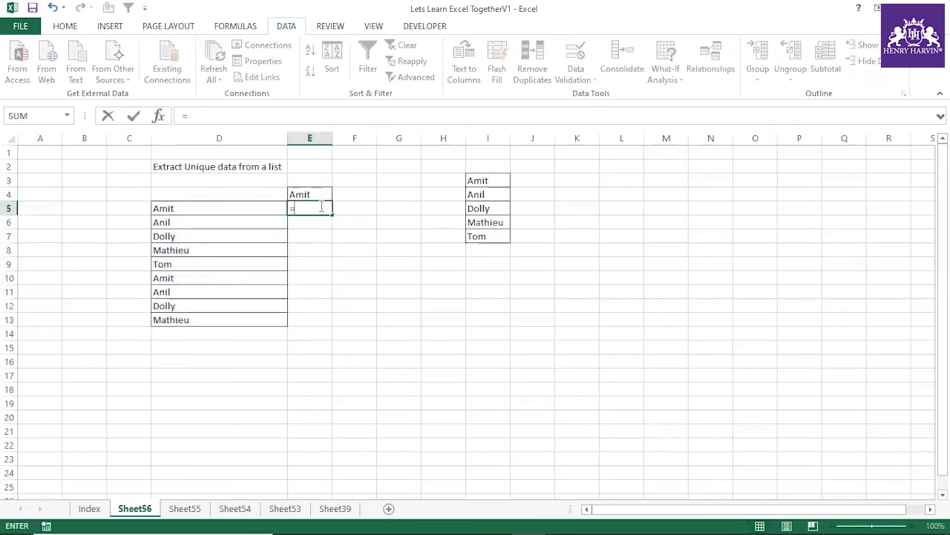
pyautogui.write('countif')
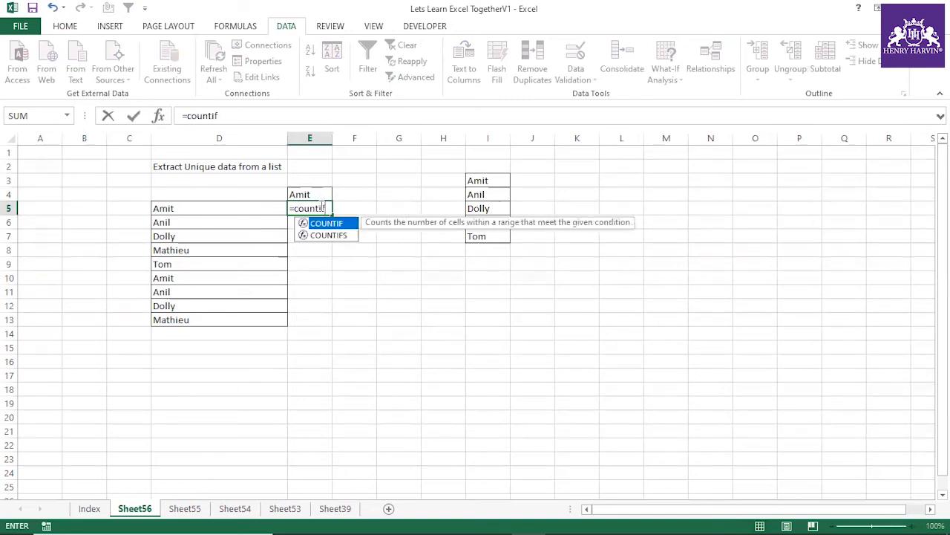
pyautogui.write('(')
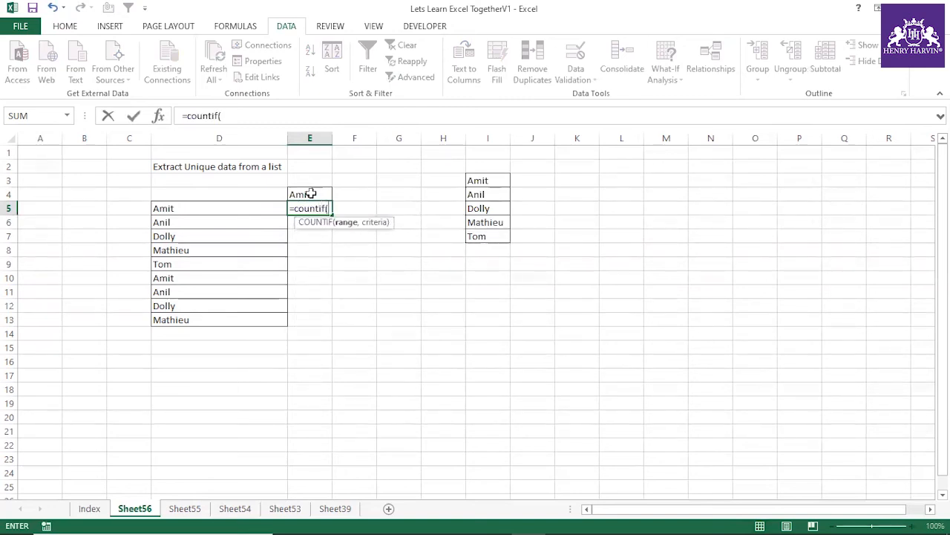
pyautogui.click(309, 193)
pyautogui.press('F8')
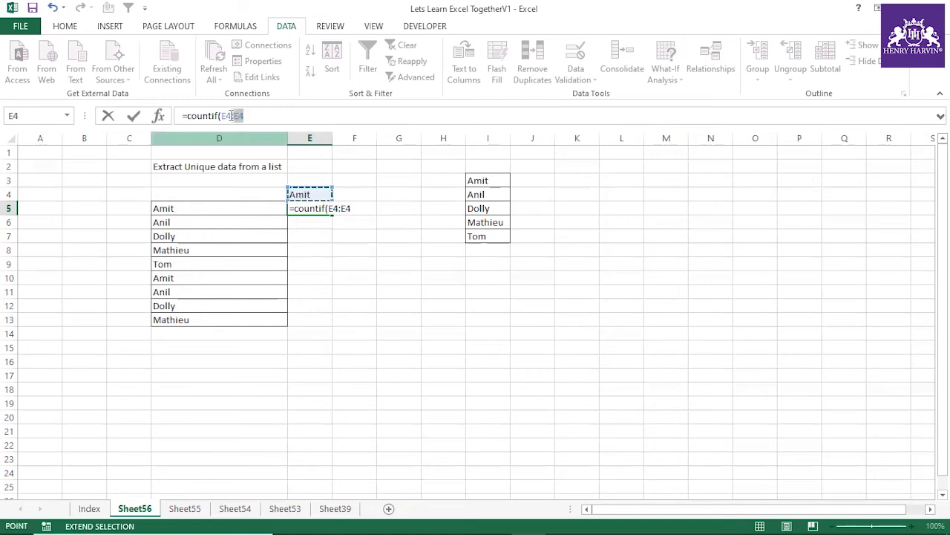
pyautogui.click(229, 115)
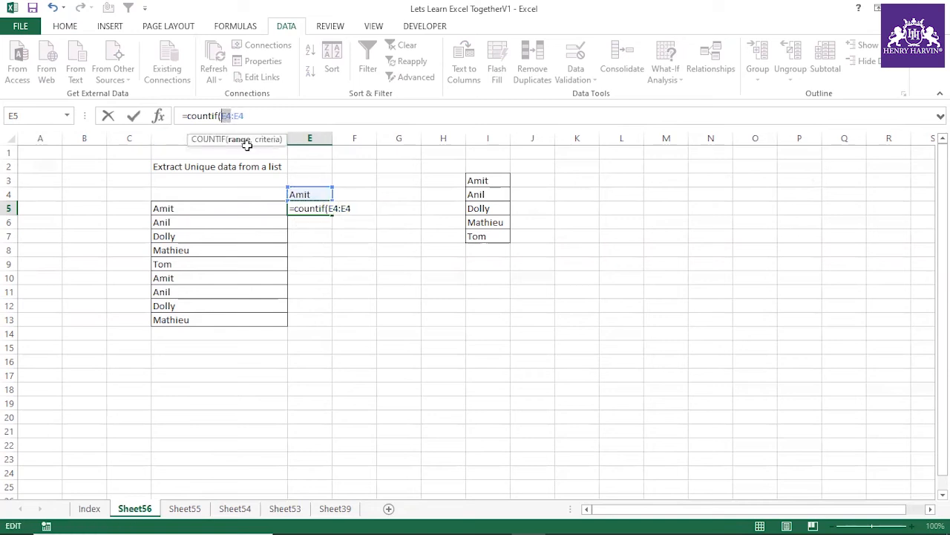
pyautogui.press('F4')
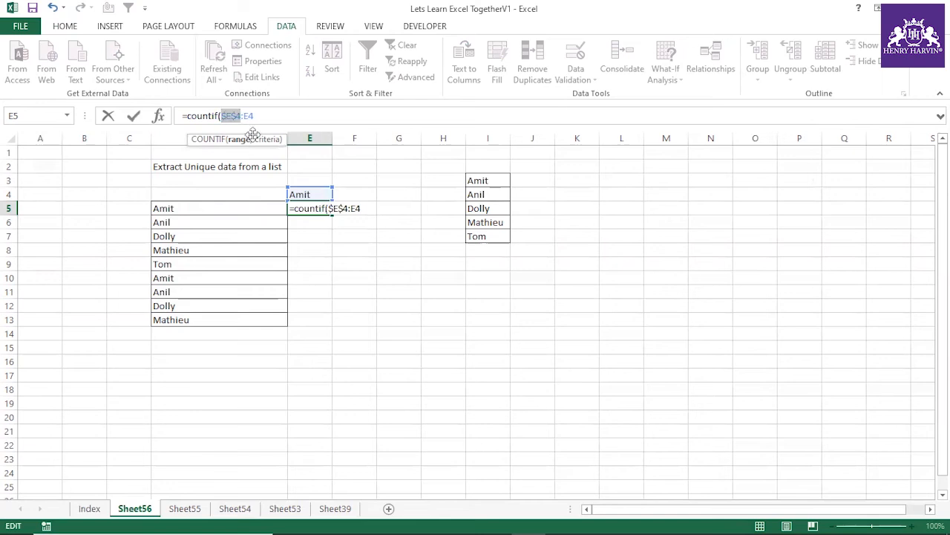
pyautogui.write(',')
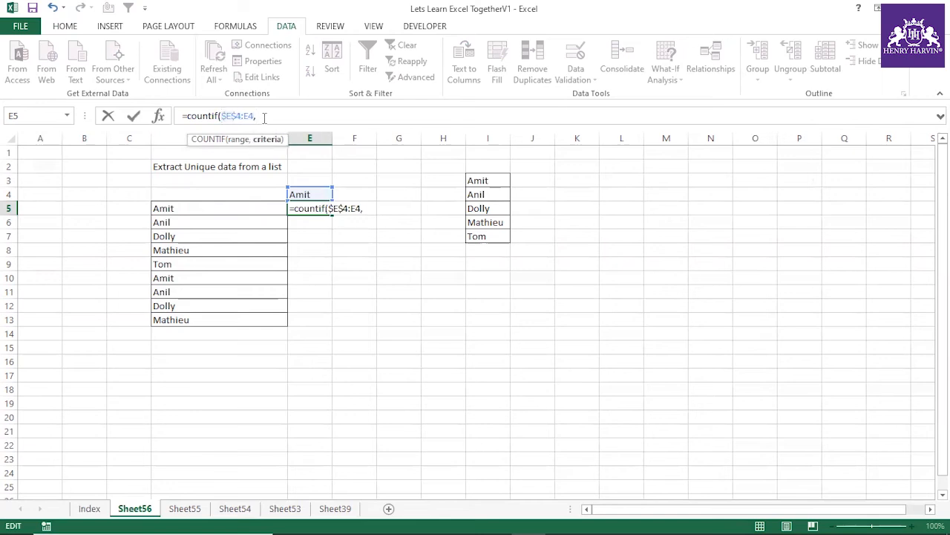
pyautogui.moveTo(245, 209); pyautogui.dragTo(261, 318)
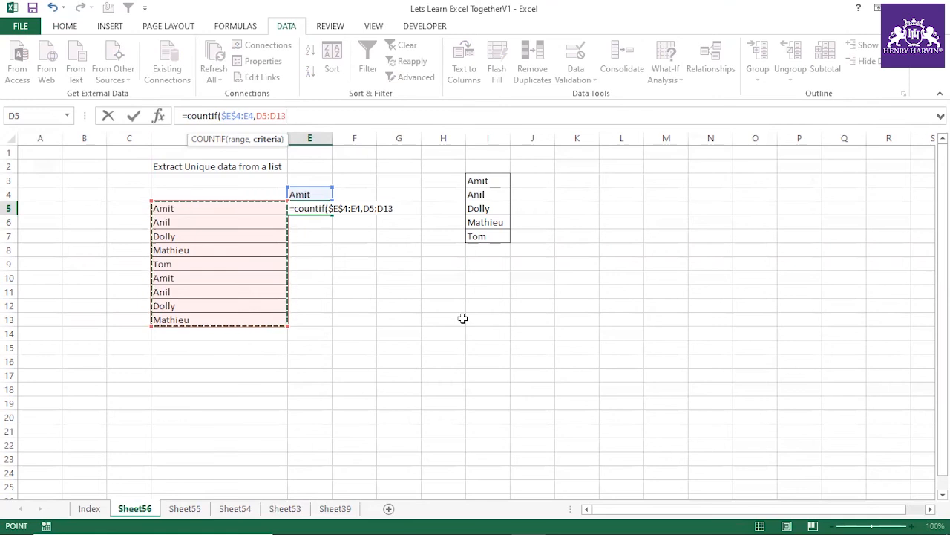
pyautogui.press('F4')
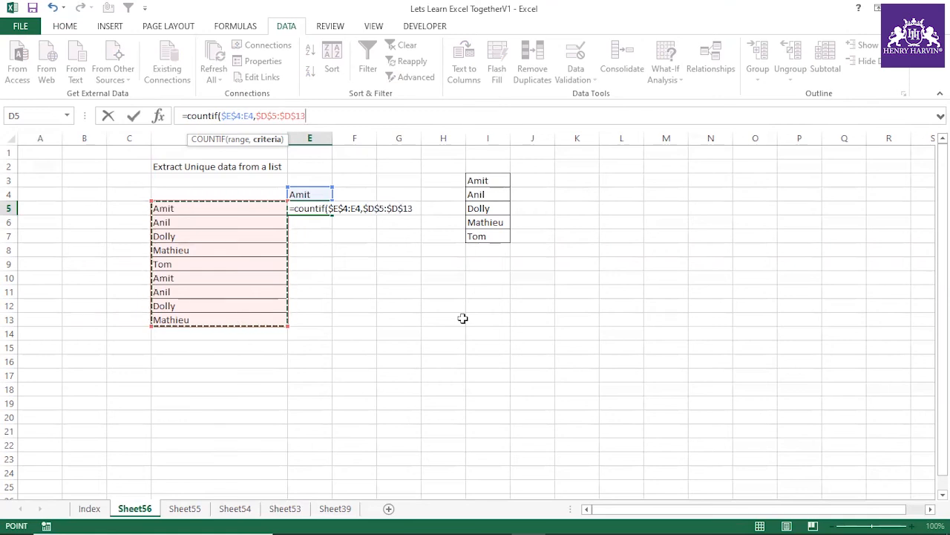
pyautogui.press('Return')
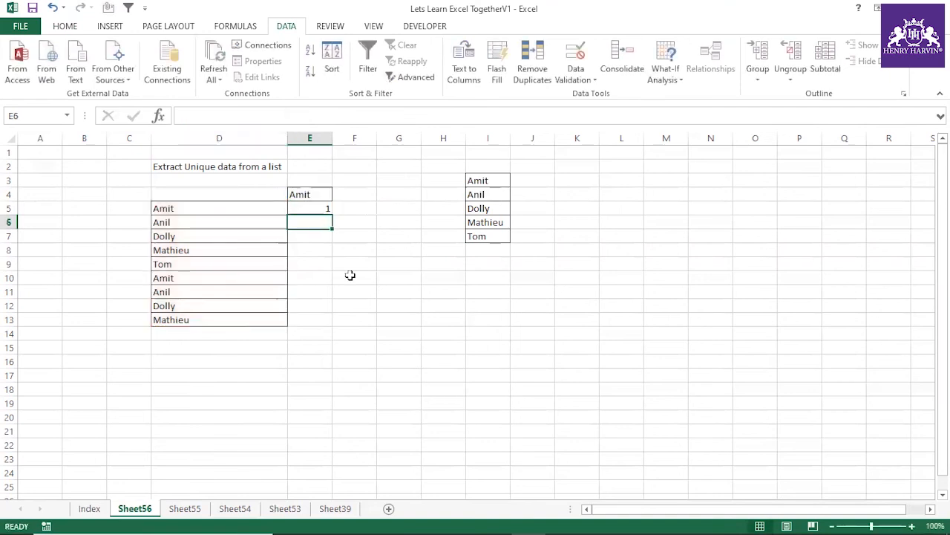
# Step: Evaluate the COUNTIF expression in E5 to inspect the array it returns, and discard the evaluation
pyautogui.click(327, 206)
pyautogui.moveTo(186, 115); pyautogui.dragTo(354, 113)
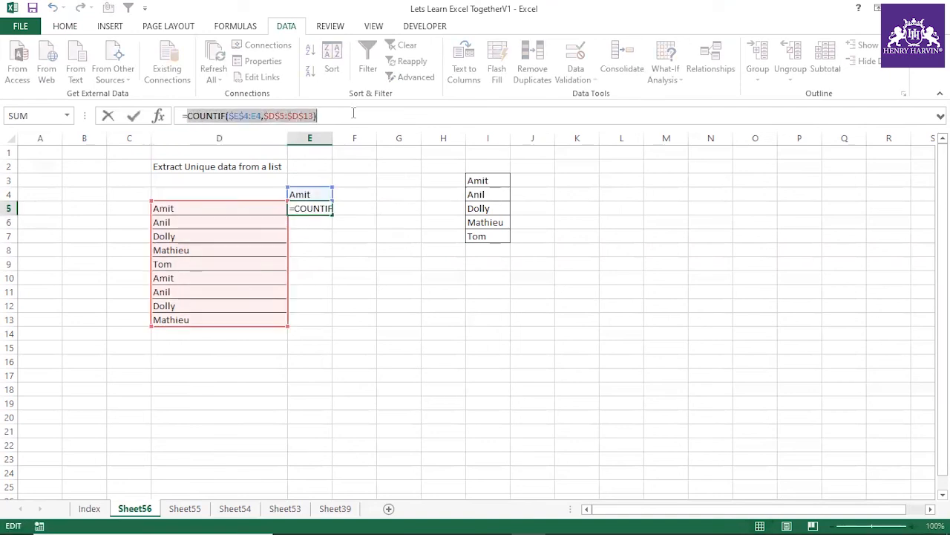
pyautogui.press('F9')
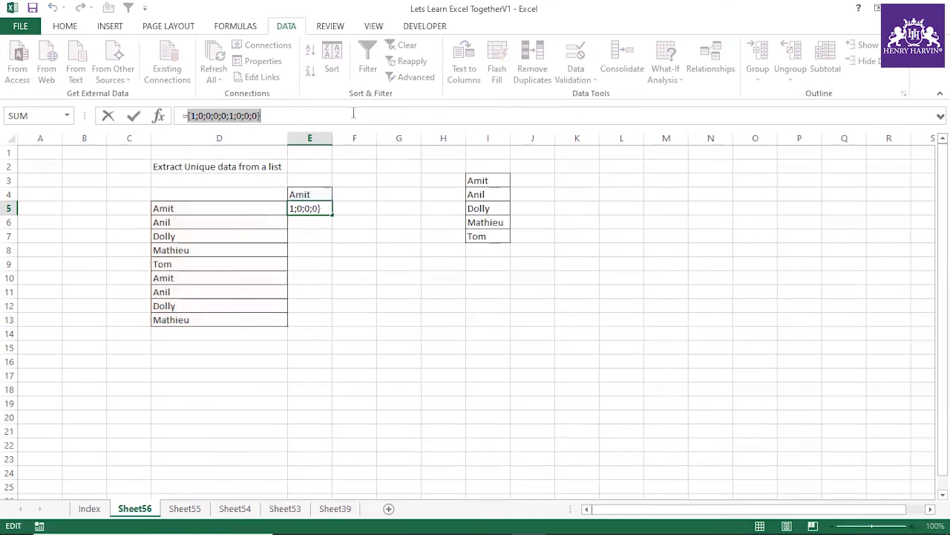
pyautogui.press('Escape')
# Step: Wrap the COUNTIF in E5 in a MATCH with lookup value 0 and match type 0
pyautogui.click(191, 117)
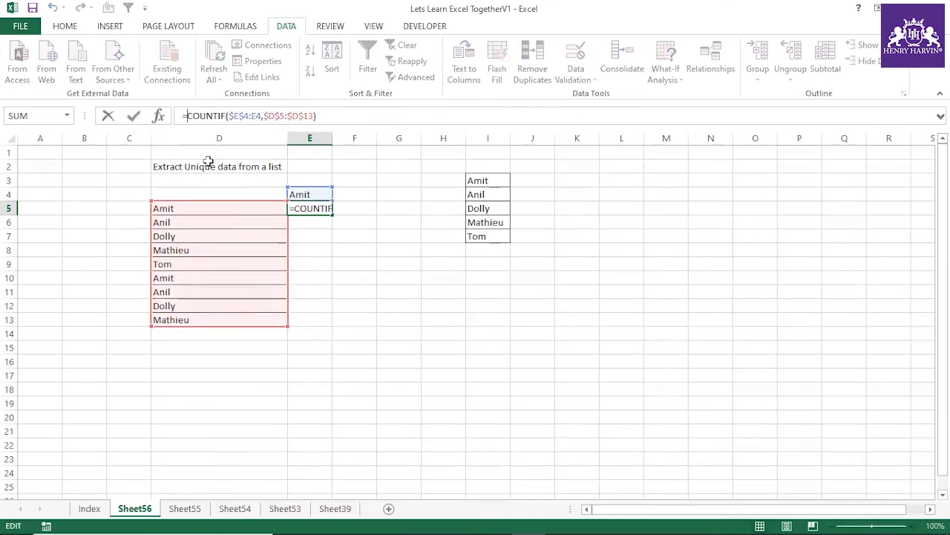
pyautogui.write('match(0')
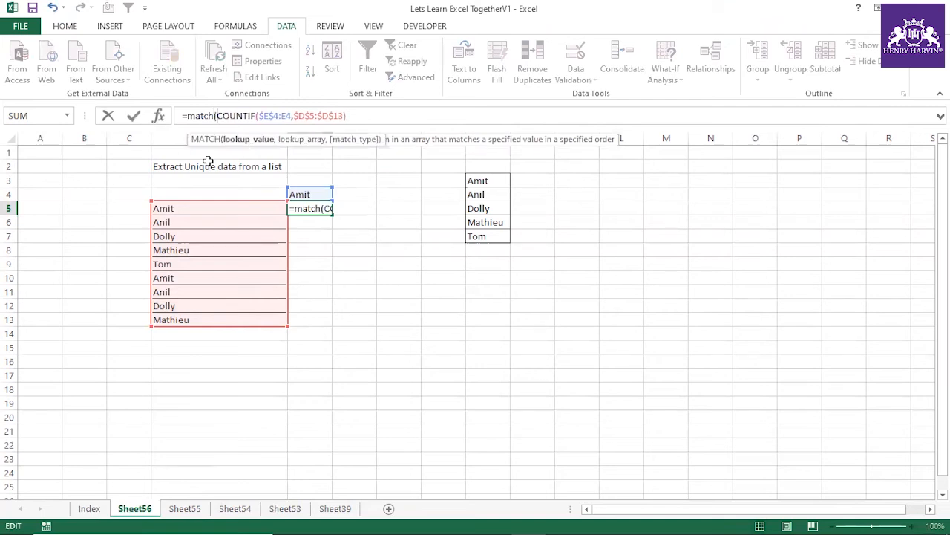
pyautogui.write(',')
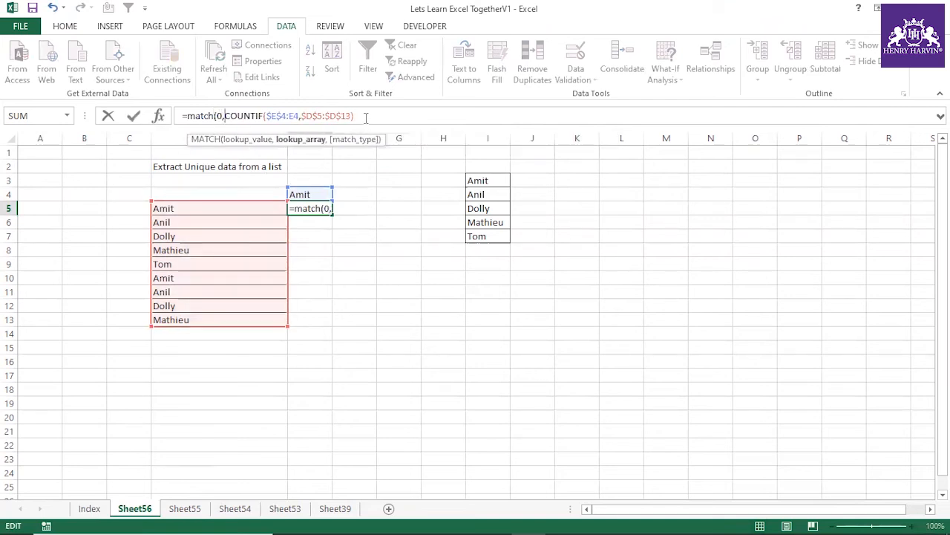
pyautogui.write(',0)')
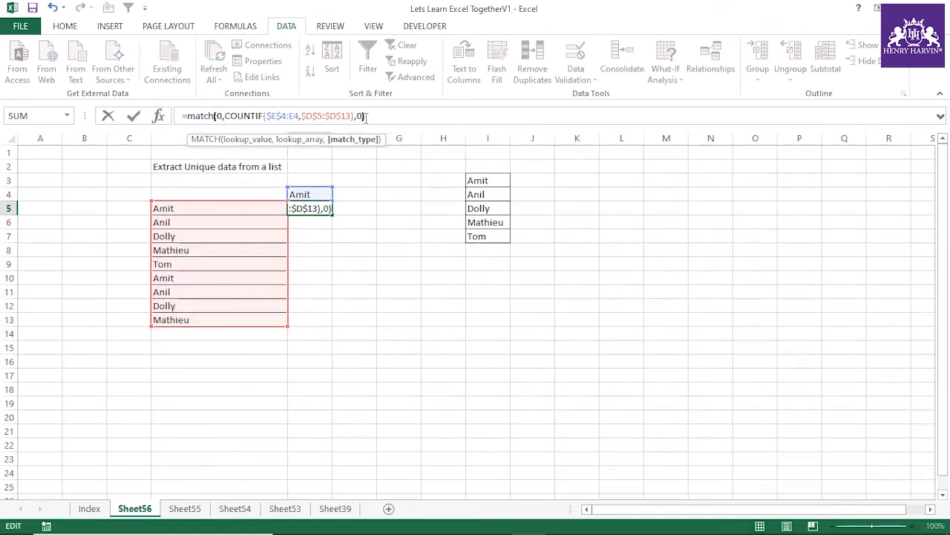
pyautogui.press('Return')
# Step: Wrap the MATCH in E5 in an INDEX over $D$5:$D$13 and accept the proposed closing-parenthesis correction
pyautogui.click(305, 208)
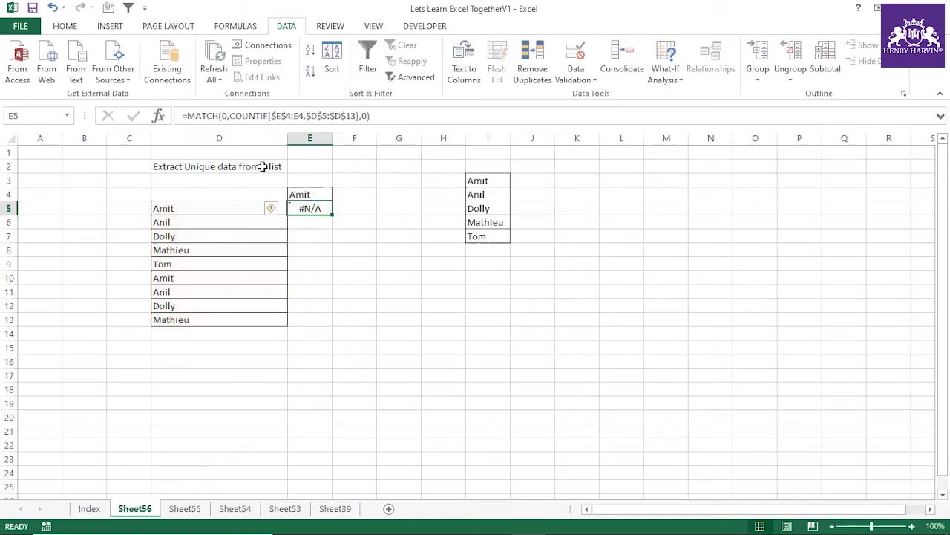
pyautogui.click(189, 116)
pyautogui.write('index(')
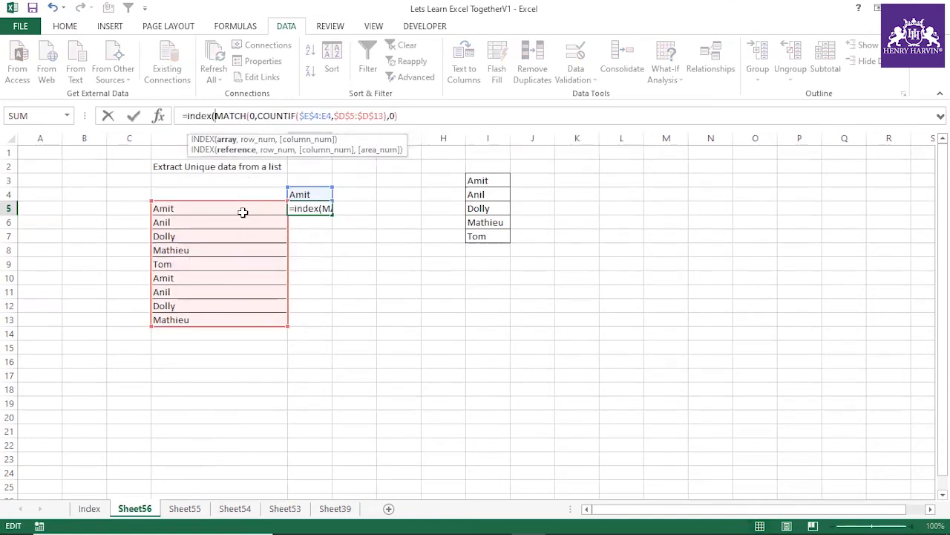
pyautogui.moveTo(243, 212); pyautogui.dragTo(243, 320)
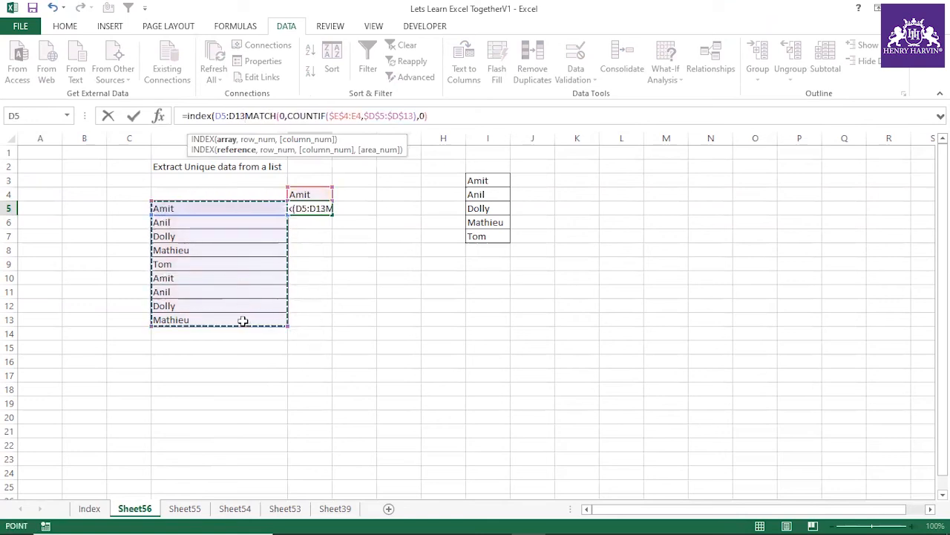
pyautogui.press('F4')
pyautogui.write(',')
pyautogui.press('Return')
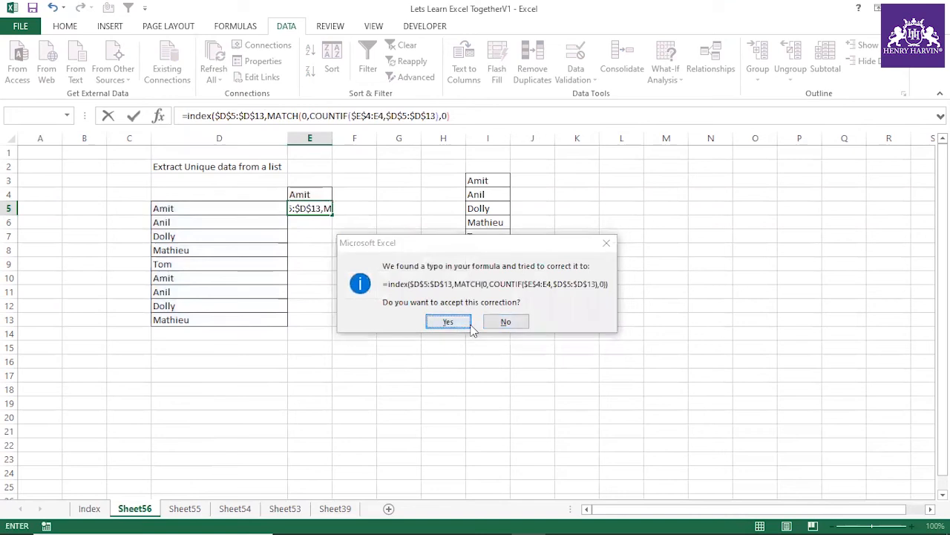
pyautogui.click(448, 321)
# Step: Clear the copied name from E4 and select the INDEX formula in E5
pyautogui.click(348, 236)
pyautogui.click(321, 194)
pyautogui.press('Delete')
pyautogui.click(323, 235)
pyautogui.click(315, 207)
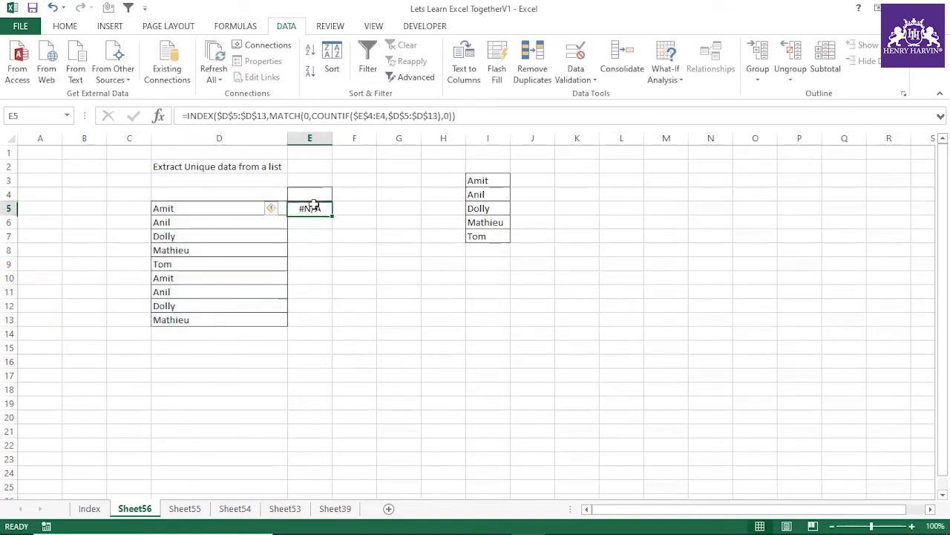
# Step: Enter the INDEX formula in E5 as an array formula, fill it down through E13, and widen column E slightly
pyautogui.press('F2')
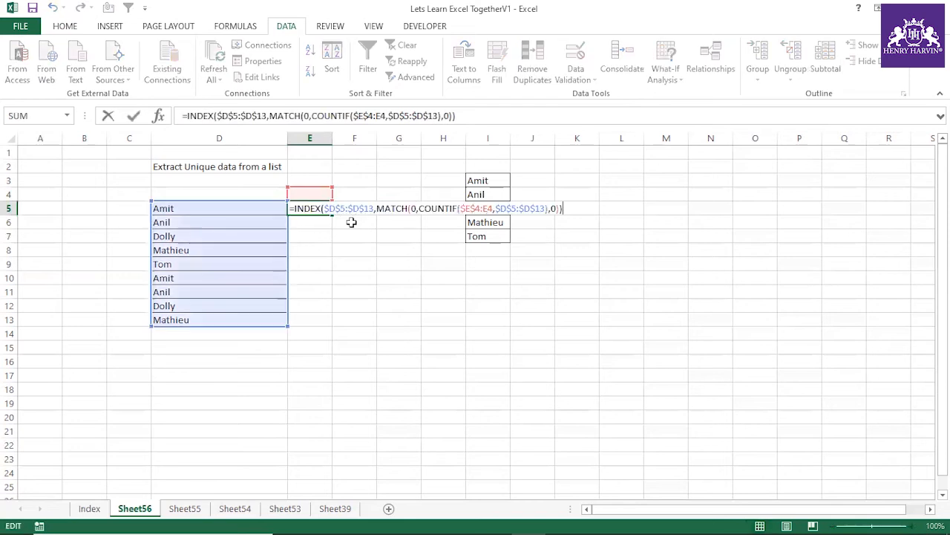
pyautogui.hotkey('ctrl', 'shift', 'Return')
pyautogui.moveTo(328, 216); pyautogui.dragTo(331, 325)
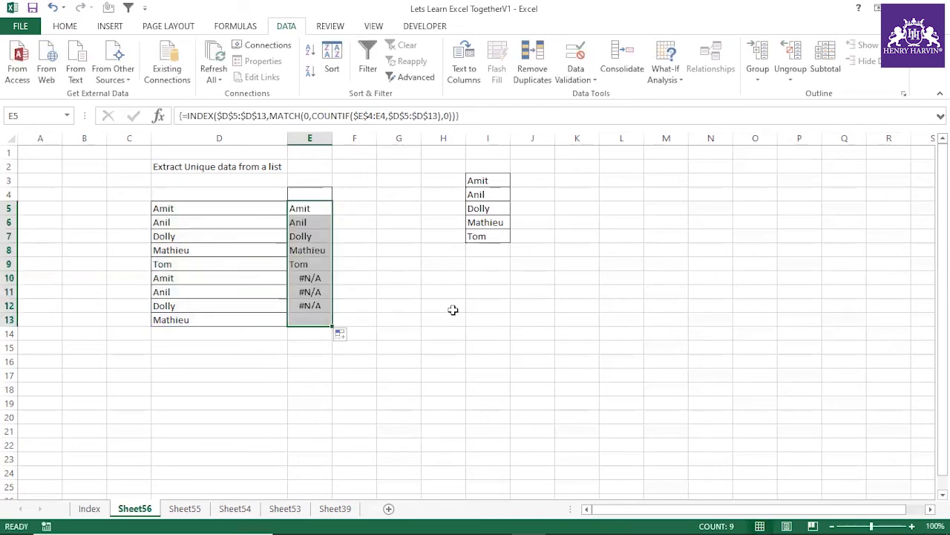
pyautogui.moveTo(329, 133); pyautogui.dragTo(350, 134)
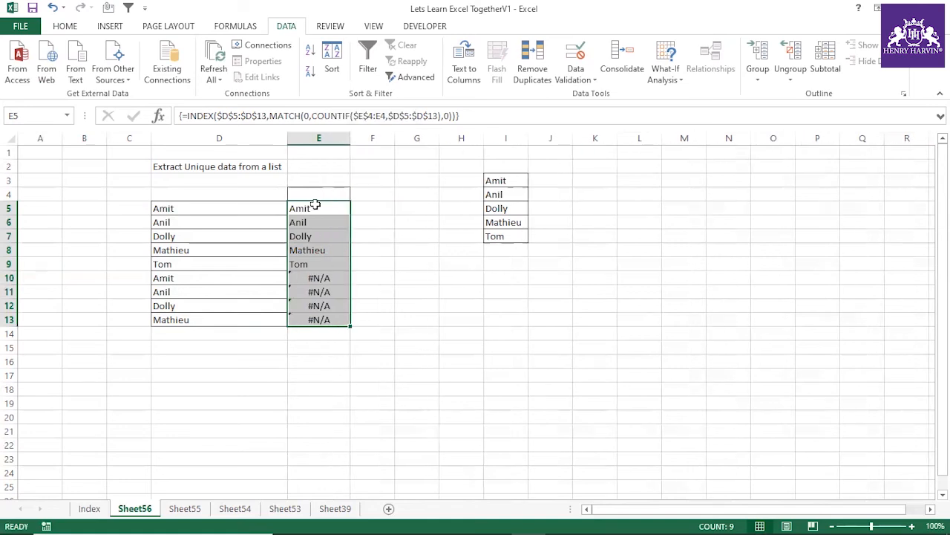
pyautogui.moveTo(313, 209); pyautogui.dragTo(315, 264)
pyautogui.click(392, 247)
pyautogui.click(324, 210)
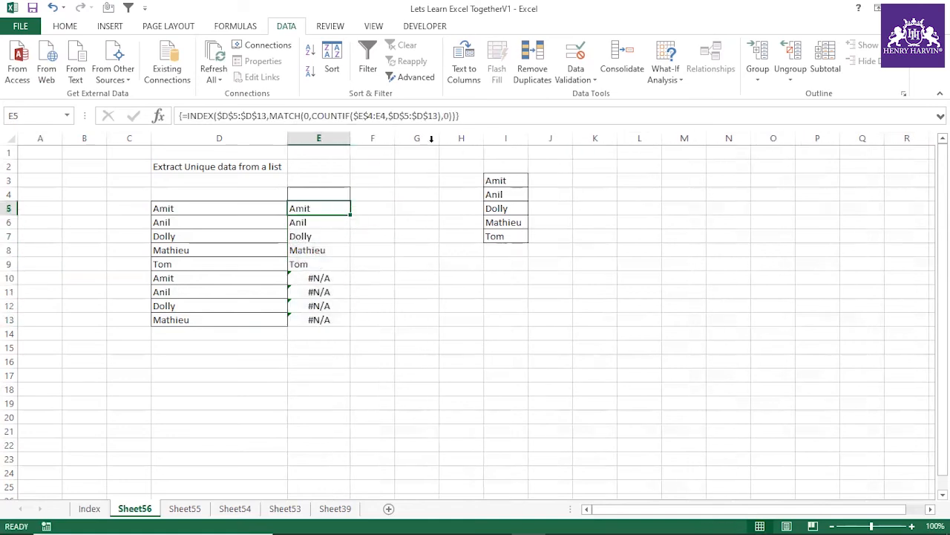
# Step: Wrap the INDEX formula in E5 in IFERROR with an empty string "" as the error value
pyautogui.click(468, 117)
pyautogui.click(418, 275)
pyautogui.click(332, 211)
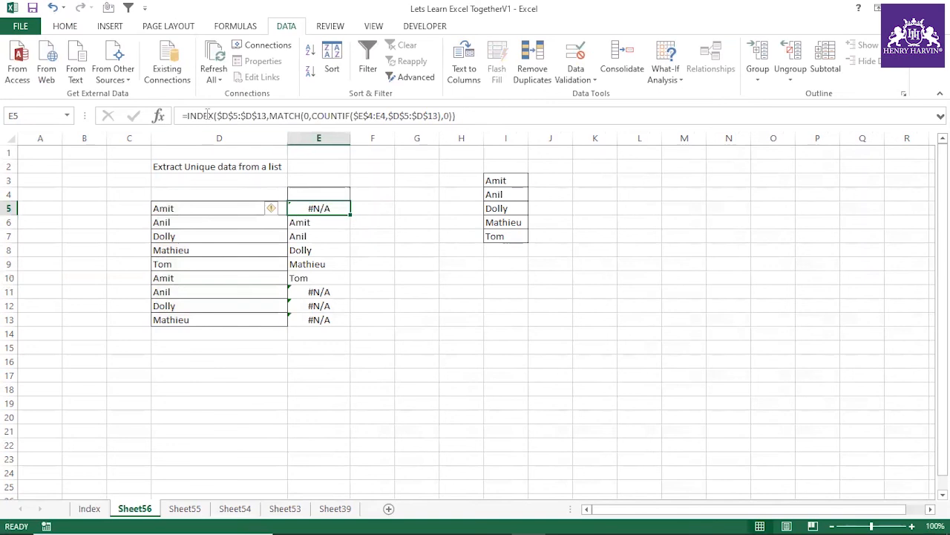
pyautogui.click(187, 115)
pyautogui.write('iferr')
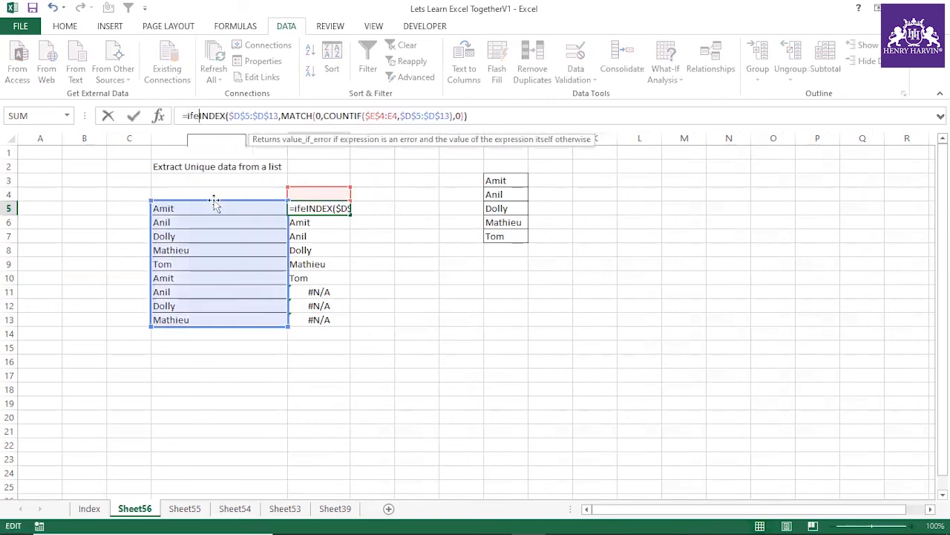
pyautogui.doubleClick(218, 140)
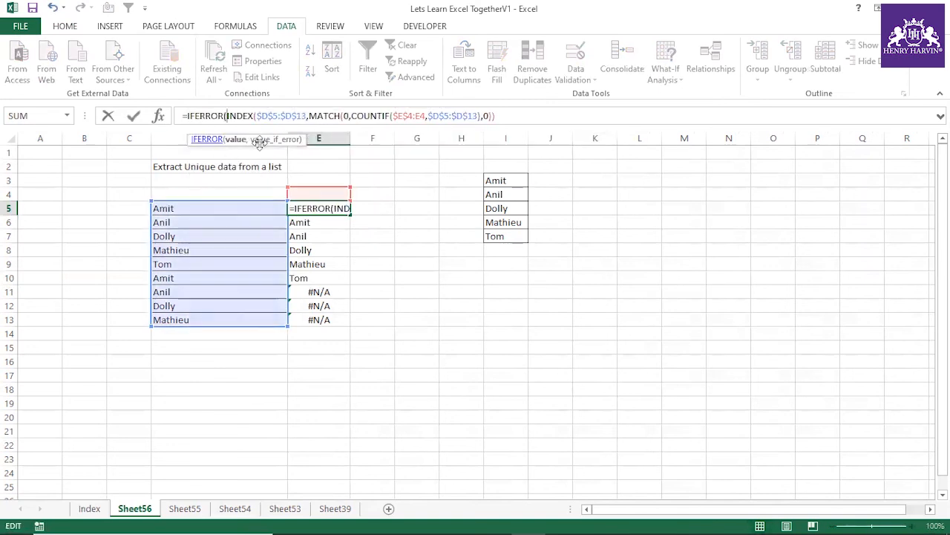
pyautogui.write(',')
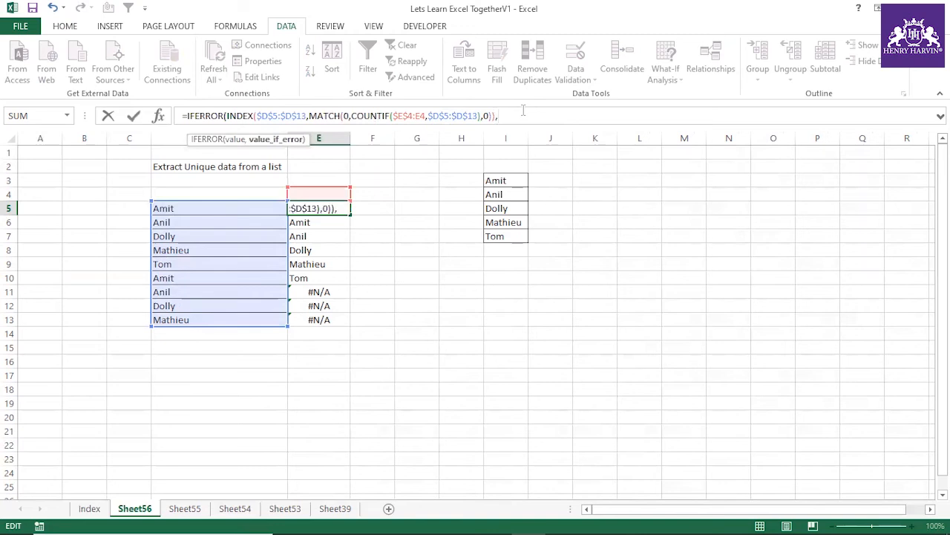
pyautogui.press('Return')
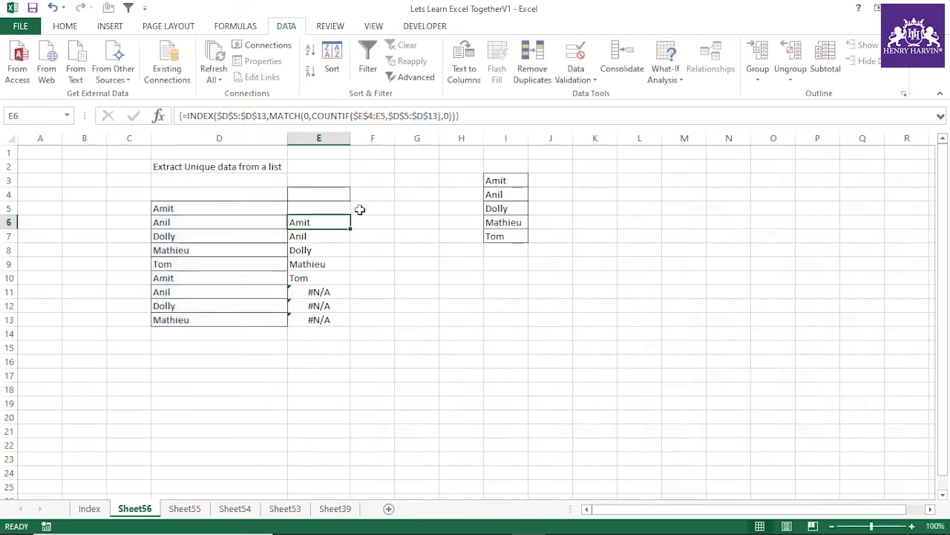
# Step: Enter the IFERROR formula in E5 as an array formula, fill it down through E13, and select E5:E9
pyautogui.click(332, 206)
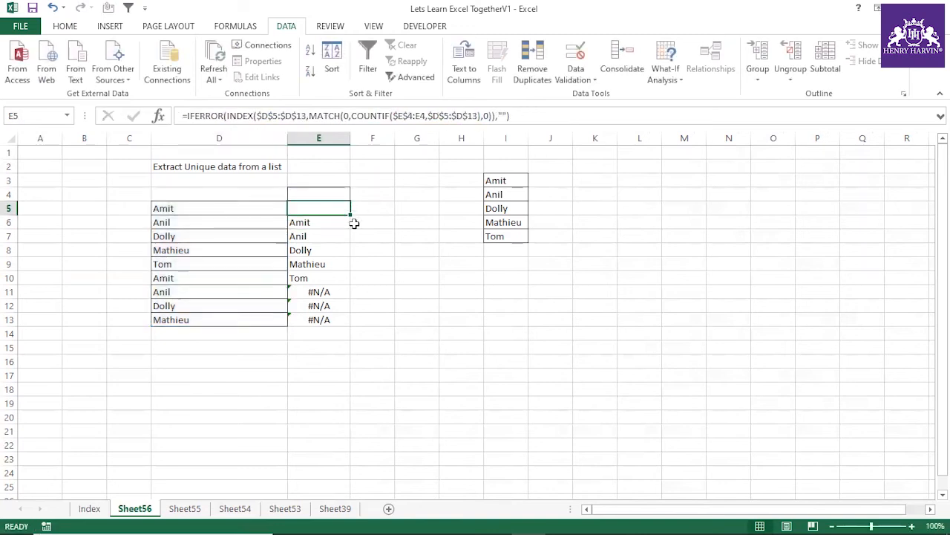
pyautogui.press('F2')
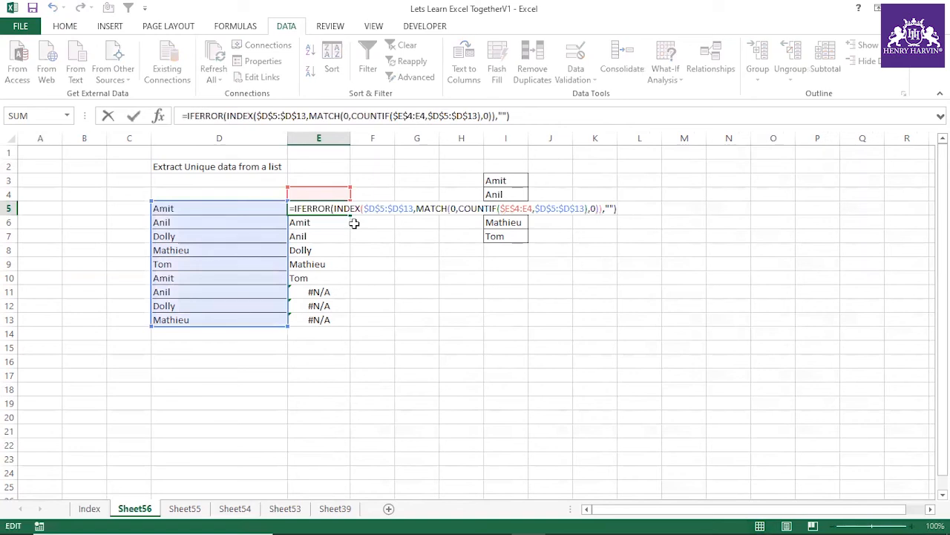
pyautogui.hotkey('ctrl', 'shift', 'Return')
pyautogui.moveTo(351, 213); pyautogui.dragTo(350, 327)
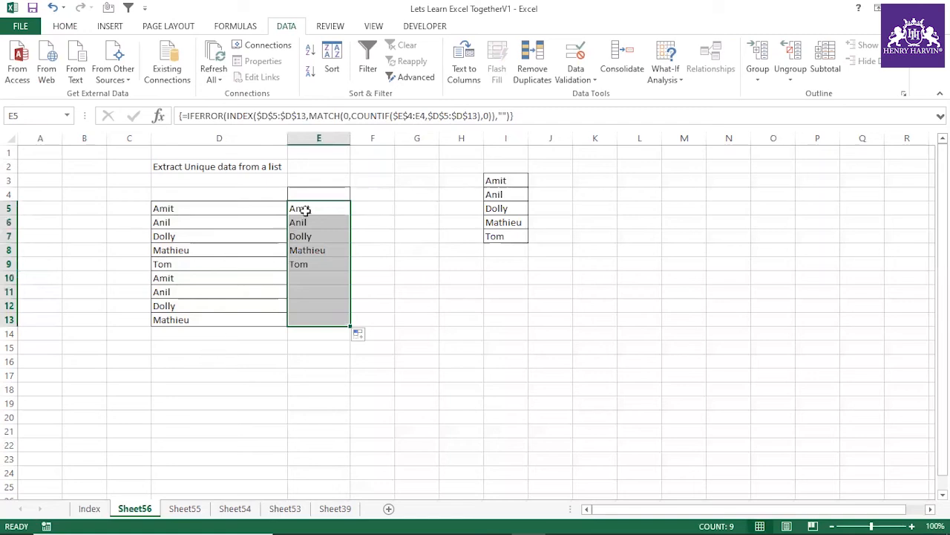
pyautogui.moveTo(305, 211); pyautogui.dragTo(308, 261)
pyautogui.click(457, 350)
pyautogui.moveTo(331, 209); pyautogui.dragTo(329, 257)
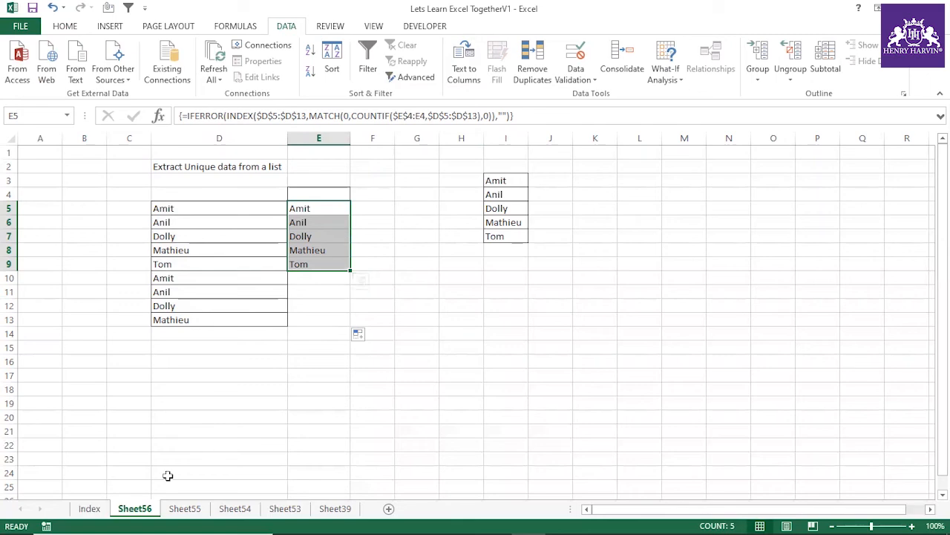
# Step: Add a check mark in L94 of the Index sheet beside "Extract Unique data from a list"
pyautogui.click(88, 508)
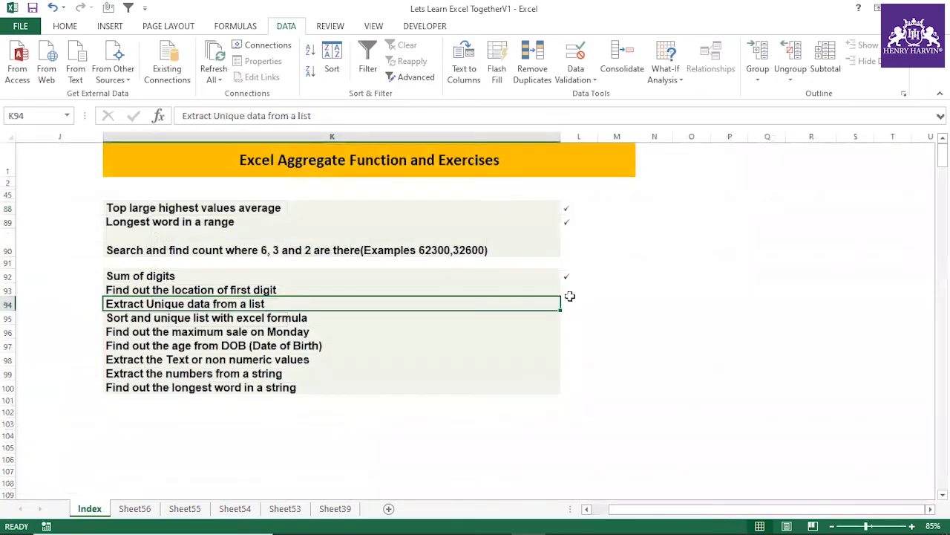
pyautogui.click(570, 292)
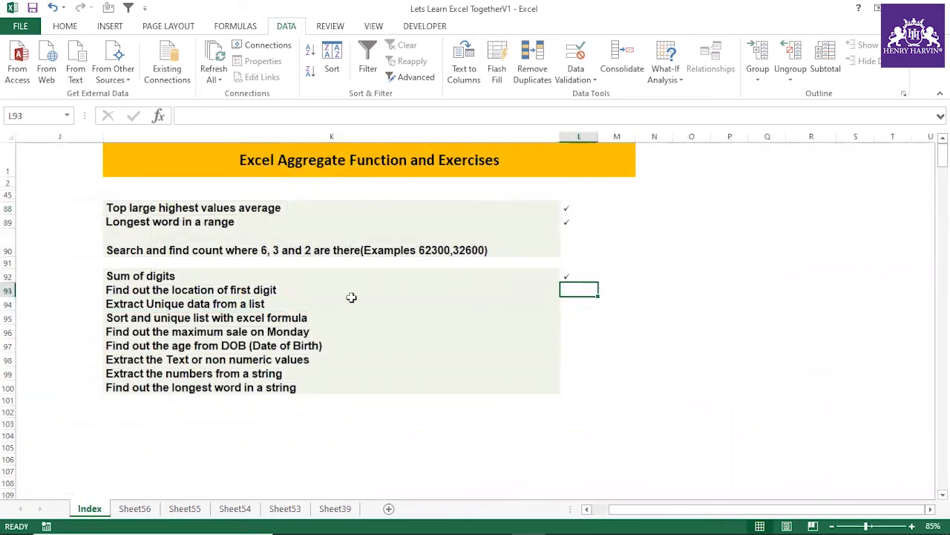
pyautogui.click(226, 302)
pyautogui.click(571, 306)
pyautogui.write('a')
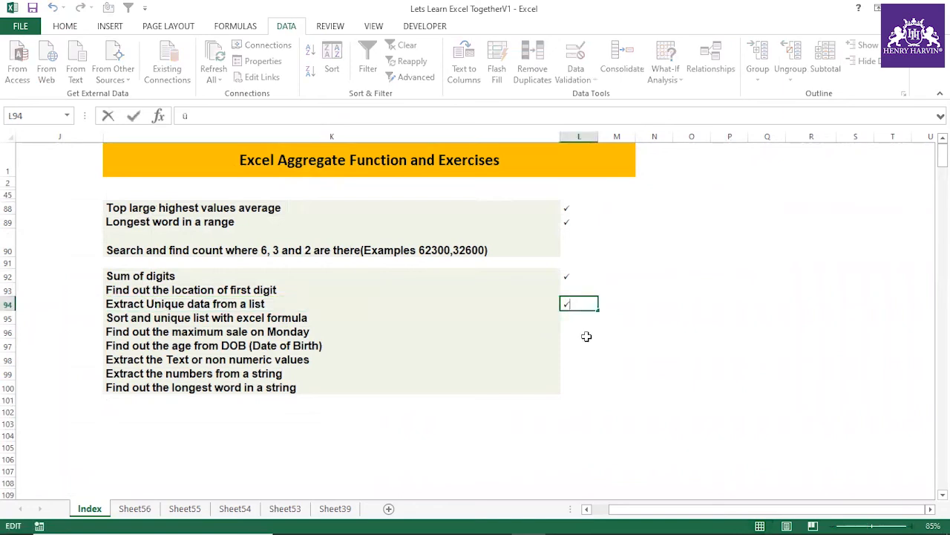
pyautogui.click(589, 347)
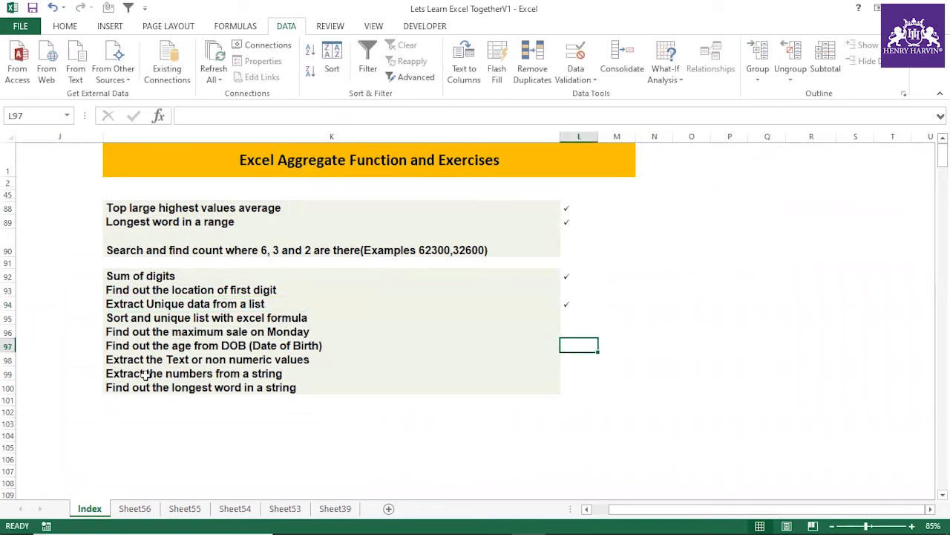
# Step: Copy the exercise title "Find out the location of first digit" from the Index sheet into D2 of a new worksheet
pyautogui.click(146, 373)
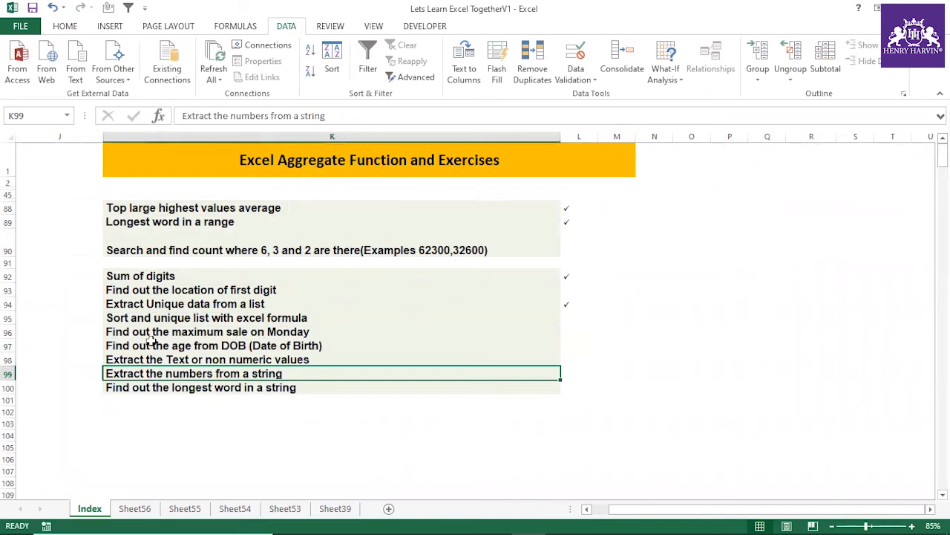
pyautogui.click(151, 344)
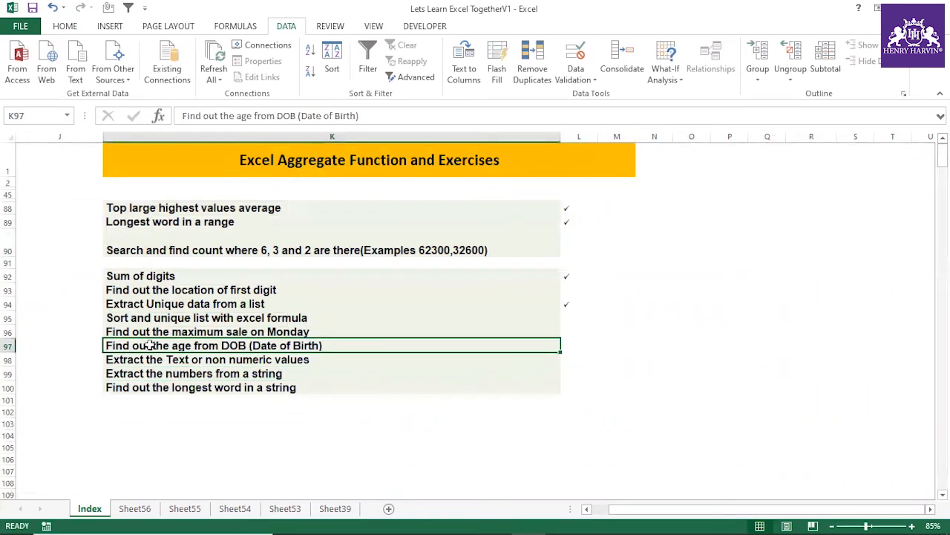
pyautogui.click(157, 304)
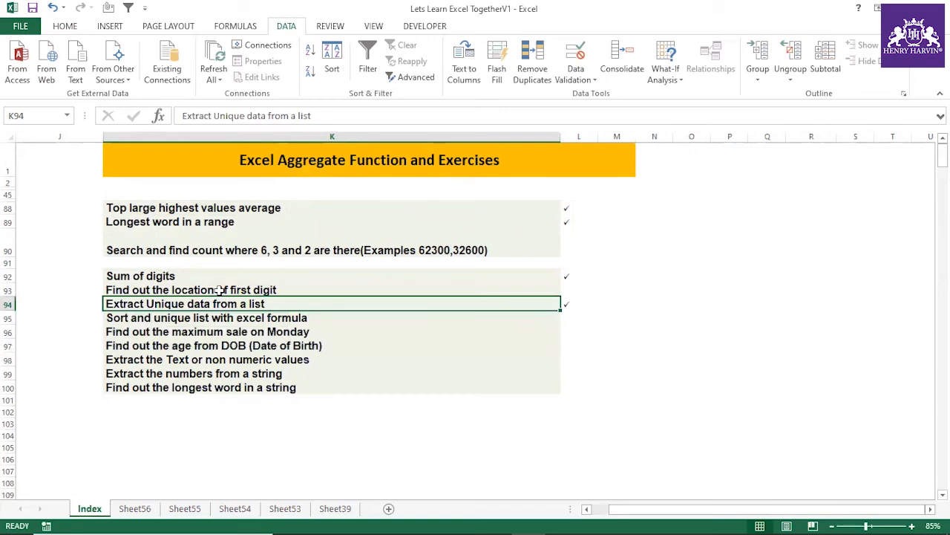
pyautogui.click(220, 290)
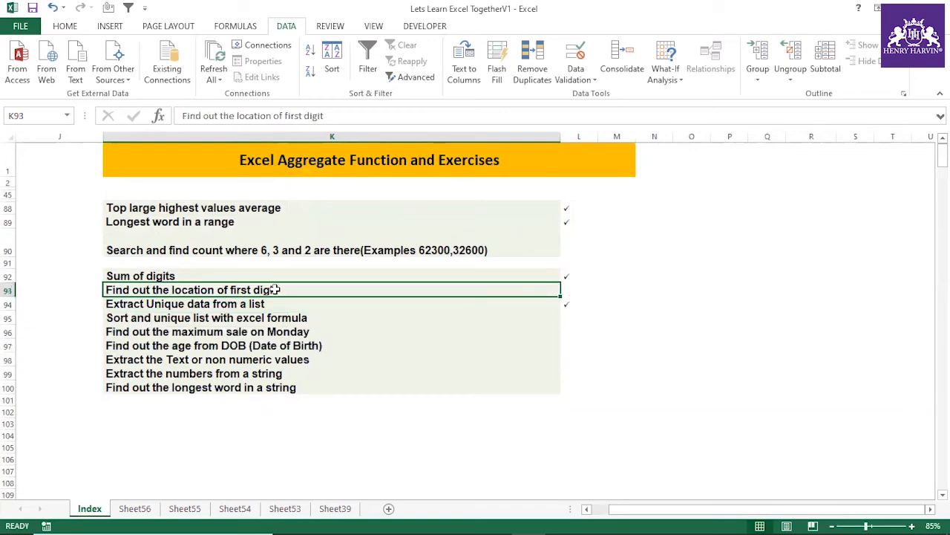
pyautogui.hotkey('ctrl', 'c')
pyautogui.click(387, 508)
pyautogui.click(163, 165)
pyautogui.hotkey('ctrl', 'v')
# Step: Widen column D and reduce the height of row 2 so the exercise title fits on one line
pyautogui.moveTo(198, 138); pyautogui.dragTo(306, 139)
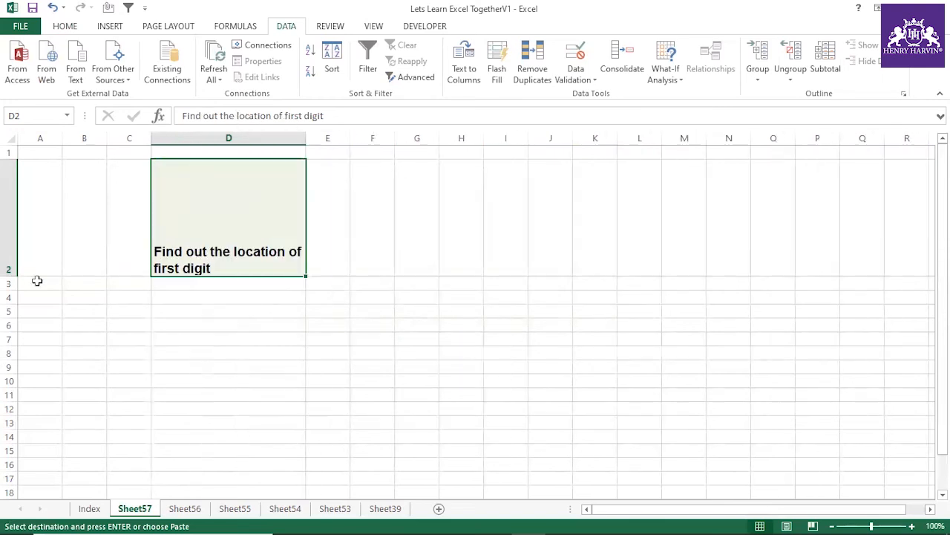
pyautogui.moveTo(11, 271); pyautogui.dragTo(37, 190)
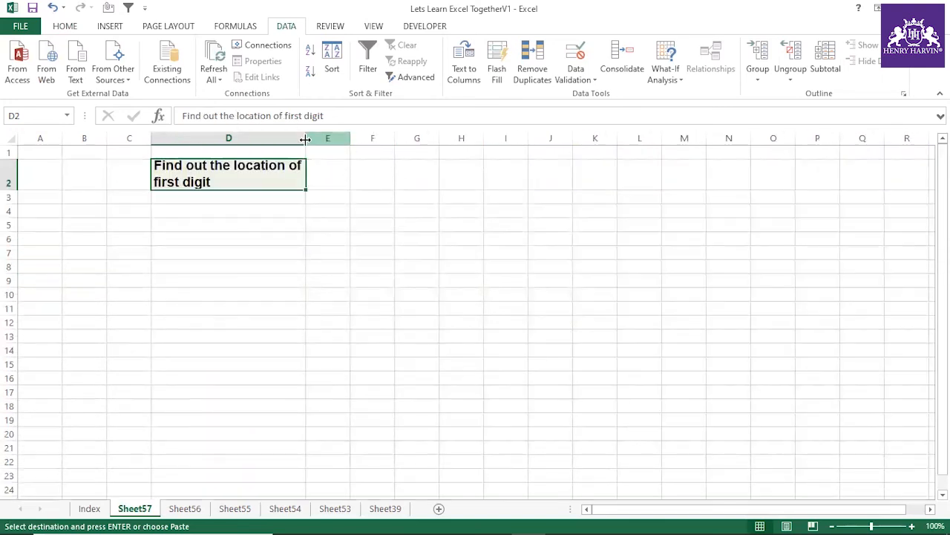
pyautogui.moveTo(305, 139); pyautogui.dragTo(404, 139)
pyautogui.click(361, 240)
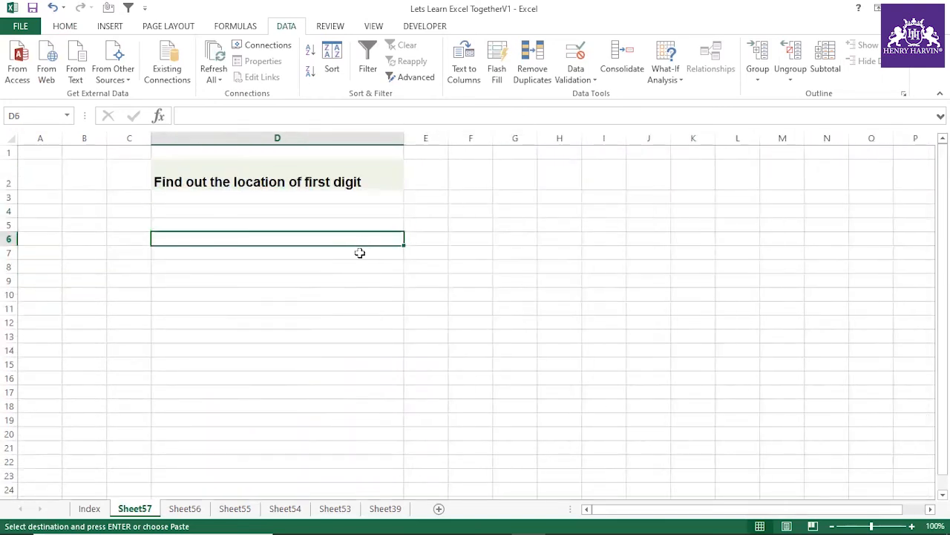
# Step: Enter the sample string hhhj87 in E5
pyautogui.click(418, 227)
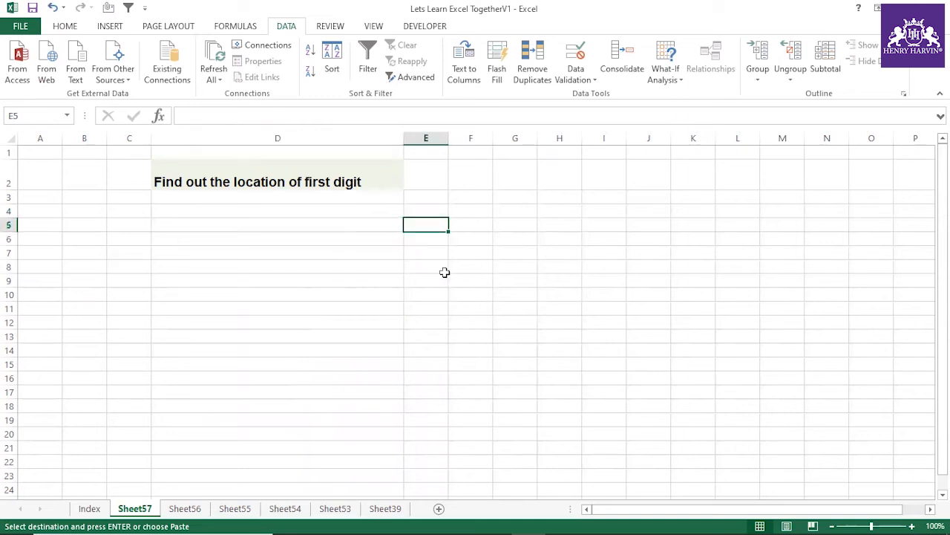
pyautogui.write('hhhj87')
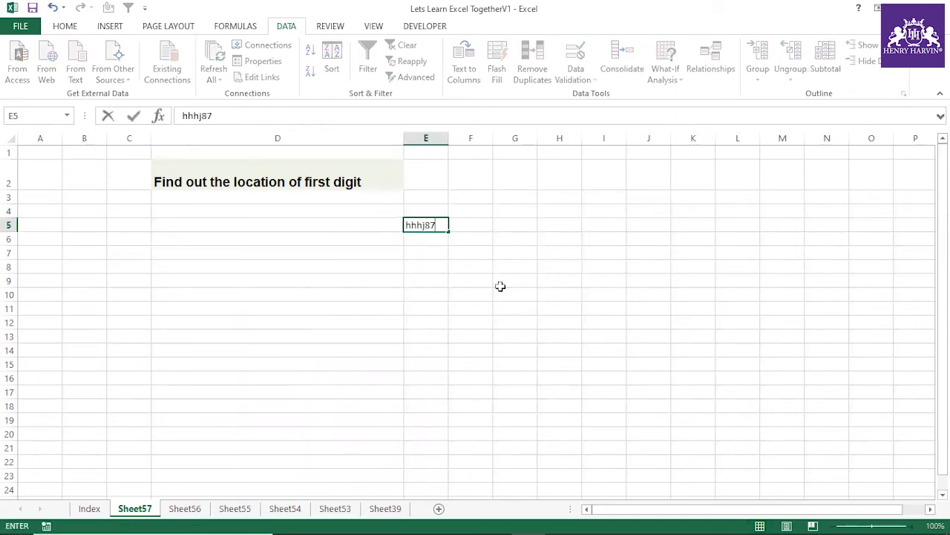
pyautogui.click(502, 287)
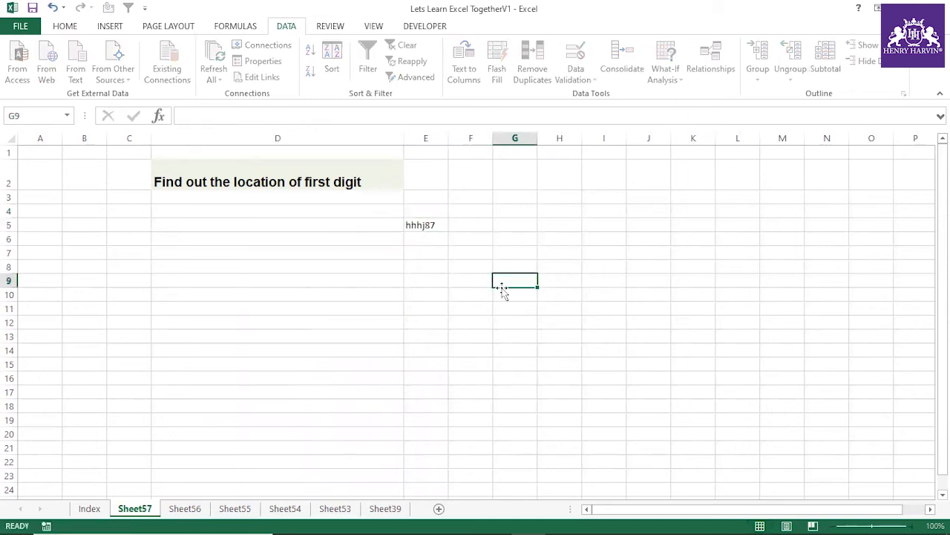
# Step: Start a FIND formula in F5 with the array constant {0,1,2,3,4,5,6,7,8,9} as the text to find
pyautogui.click(464, 222)
pyautogui.write('=find(')
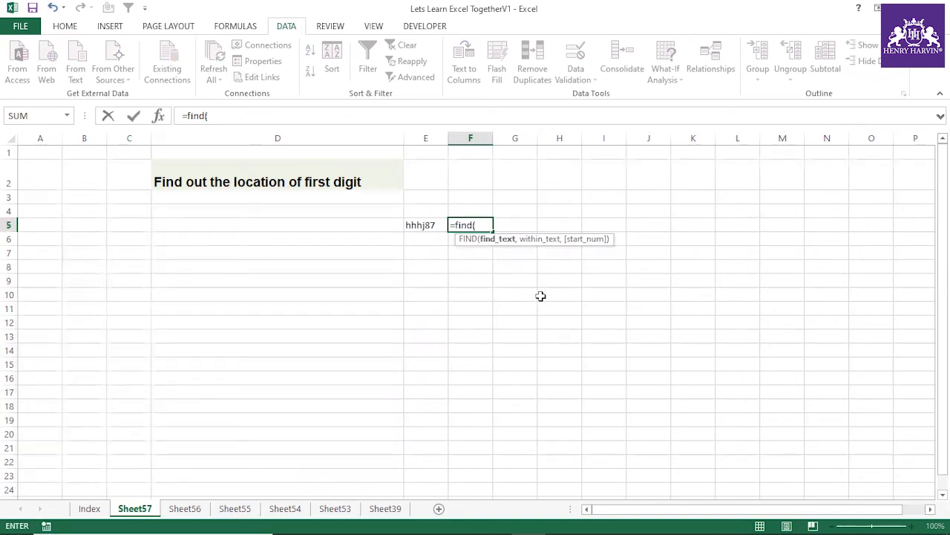
pyautogui.write('{1,2,3,4,5,6,7,8,9')
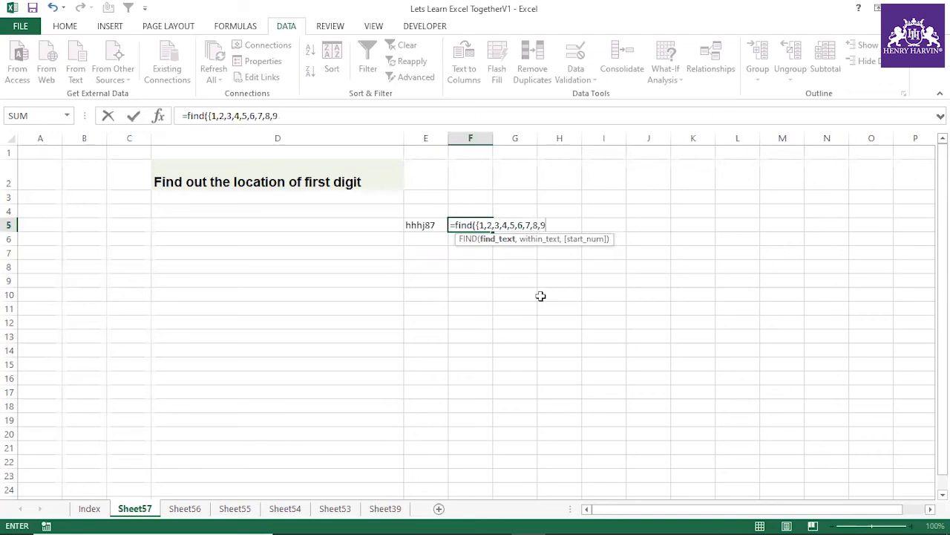
pyautogui.write('}')
pyautogui.click(211, 116)
pyautogui.write('0,')
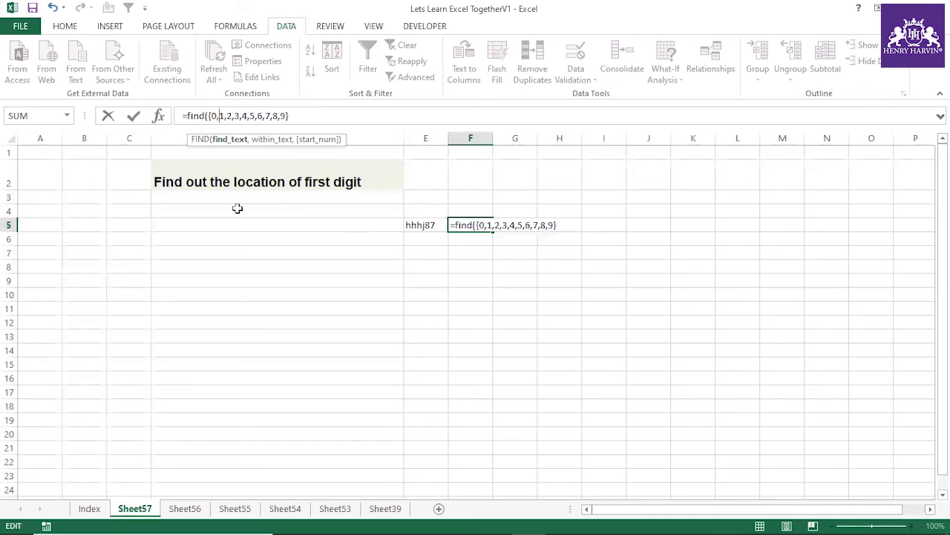
pyautogui.click(308, 116)
pyautogui.write(',')
pyautogui.click(420, 227)
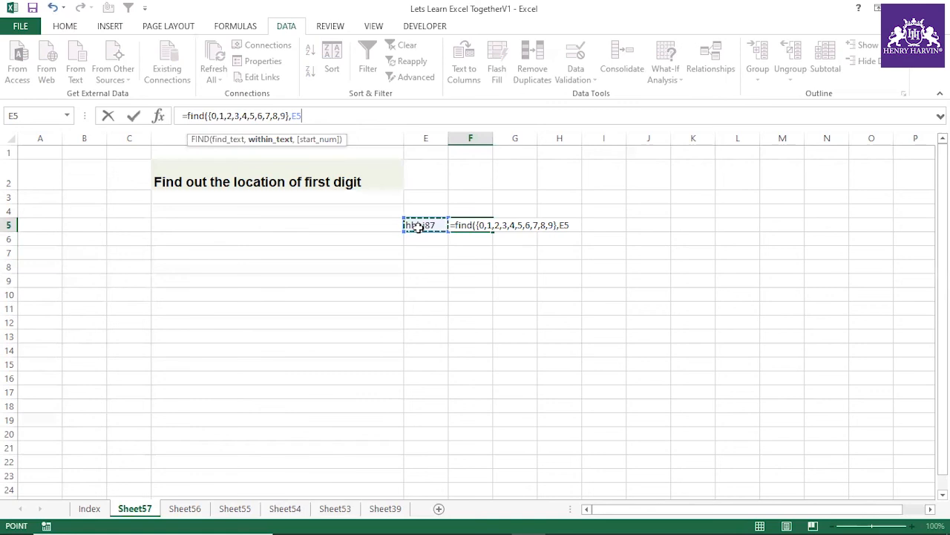
pyautogui.write('&"01')
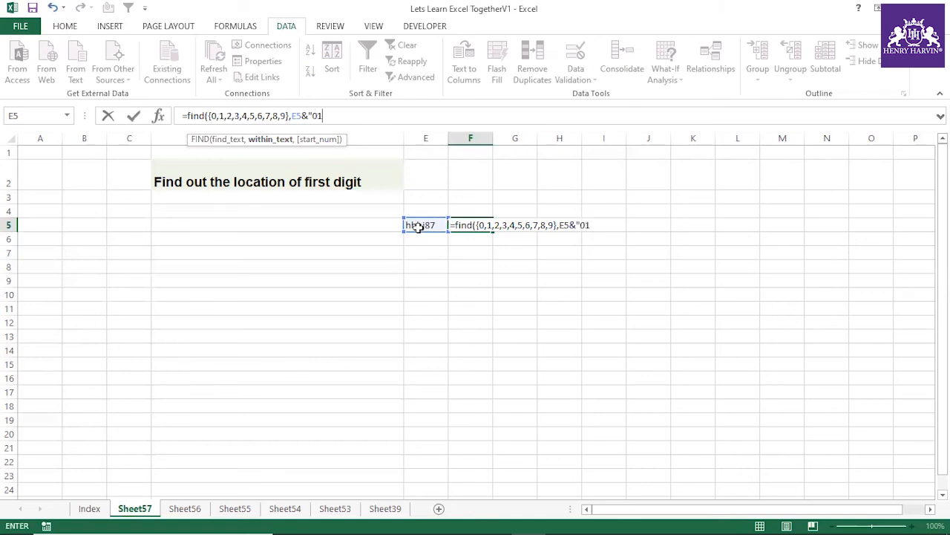
pyautogui.write('23456789")')
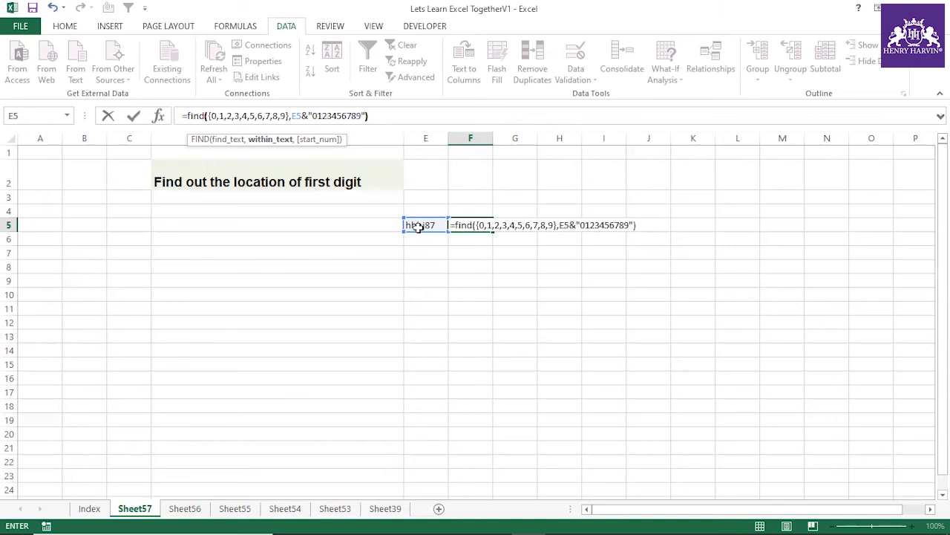
pyautogui.press('Return')
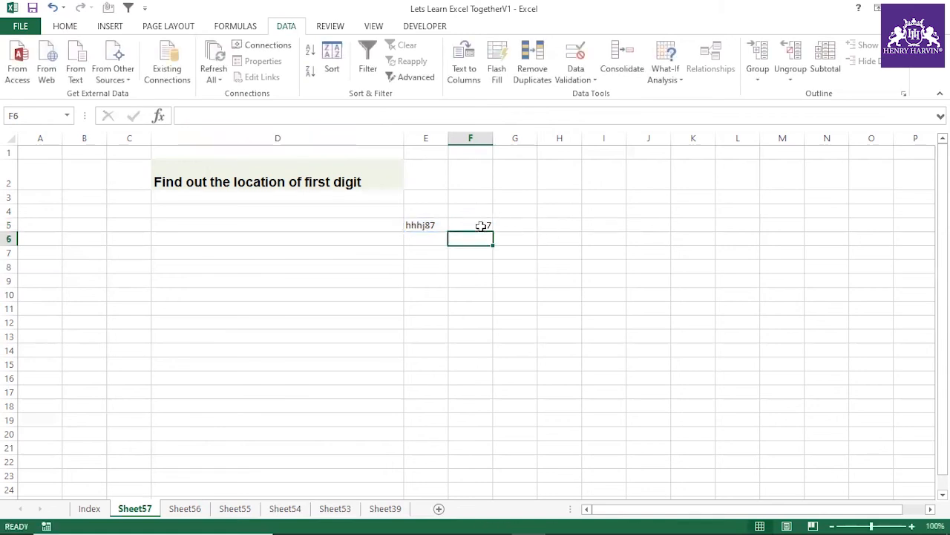
# Step: Evaluate the FIND expression in F5 in place to inspect its array of positions, and restore the formula
pyautogui.click(481, 225)
pyautogui.moveTo(189, 115); pyautogui.dragTo(394, 118)
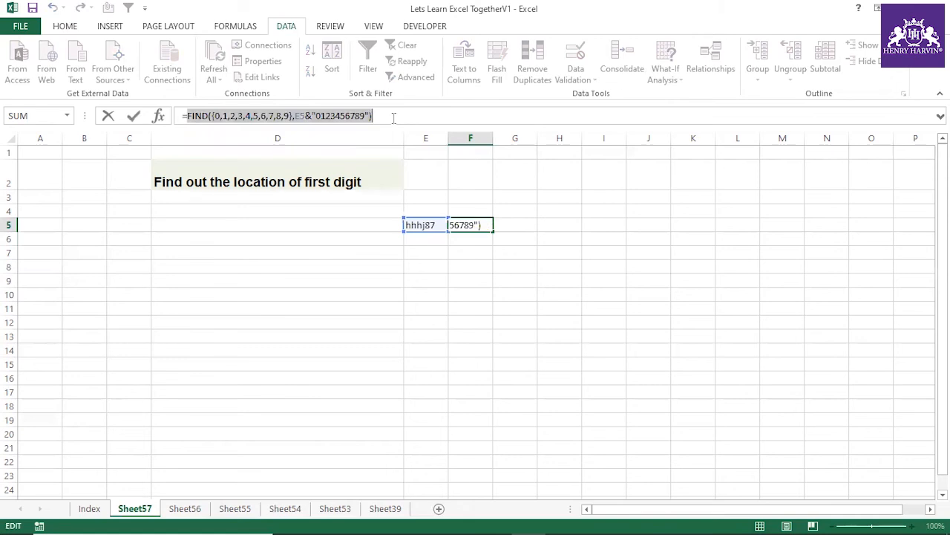
pyautogui.press('F9')
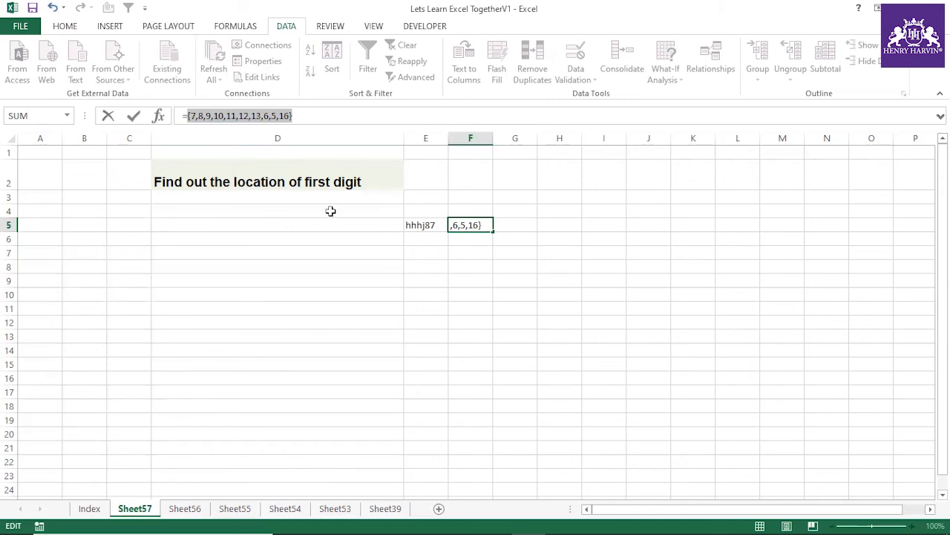
pyautogui.hotkey('ctrl', 'z')
pyautogui.click(428, 257)
# Step: Wrap the FIND expression in F5 in a MIN function and accept the suggested closing bracket
pyautogui.click(465, 224)
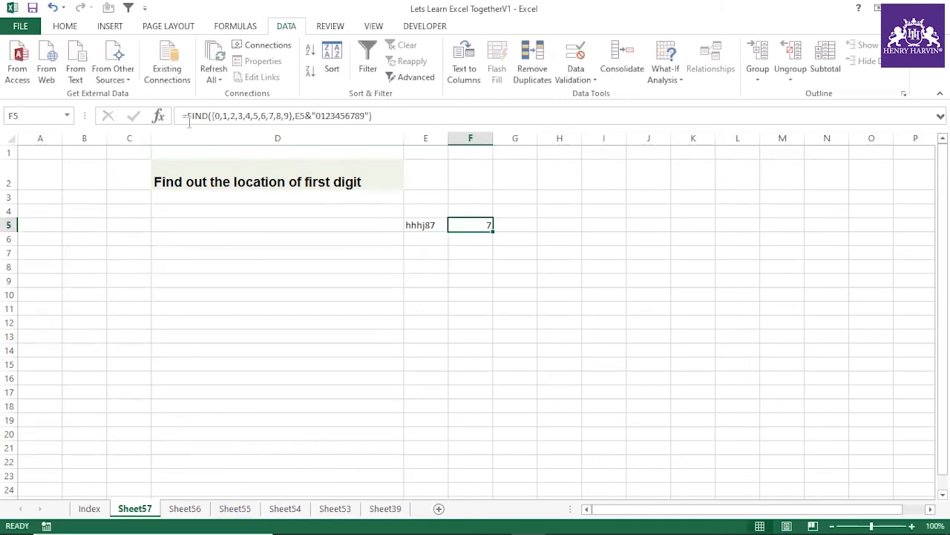
pyautogui.click(186, 116)
pyautogui.write('min(')
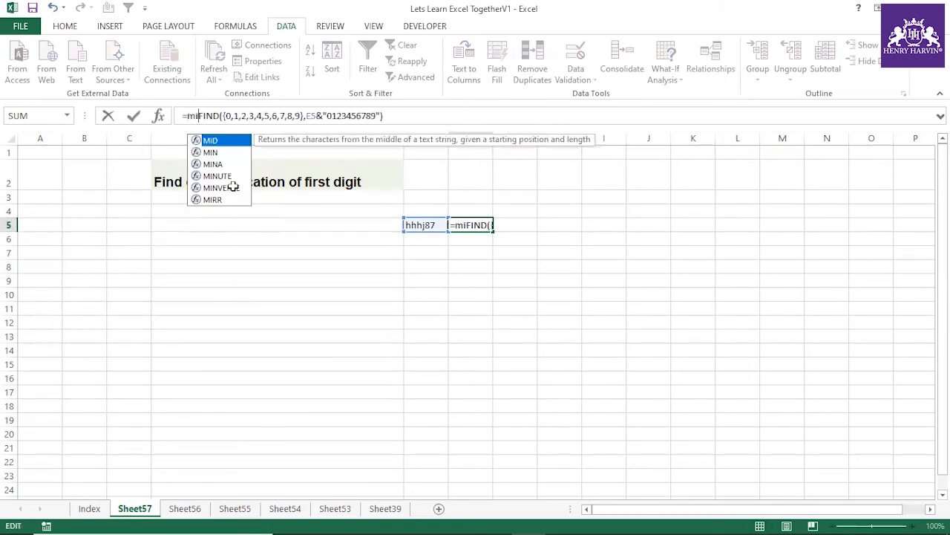
pyautogui.press('Return')
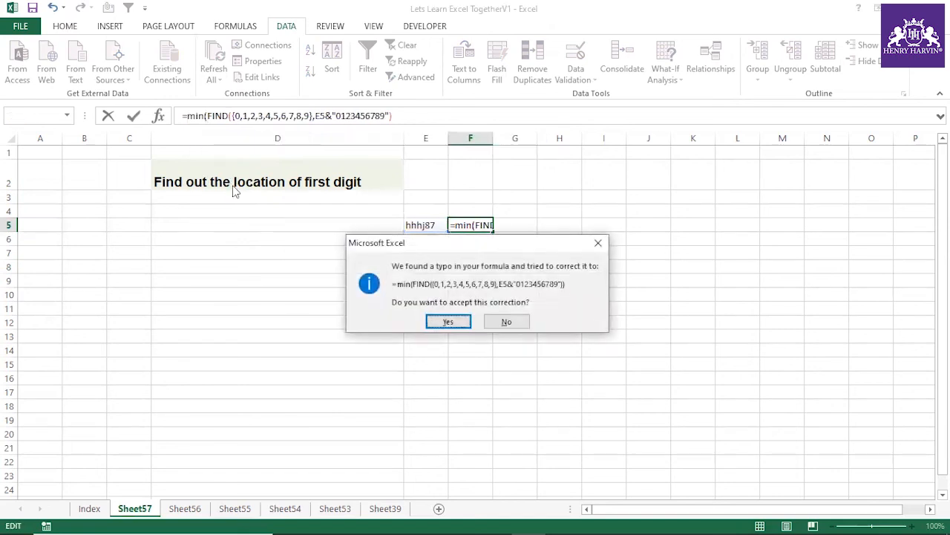
pyautogui.click(446, 322)
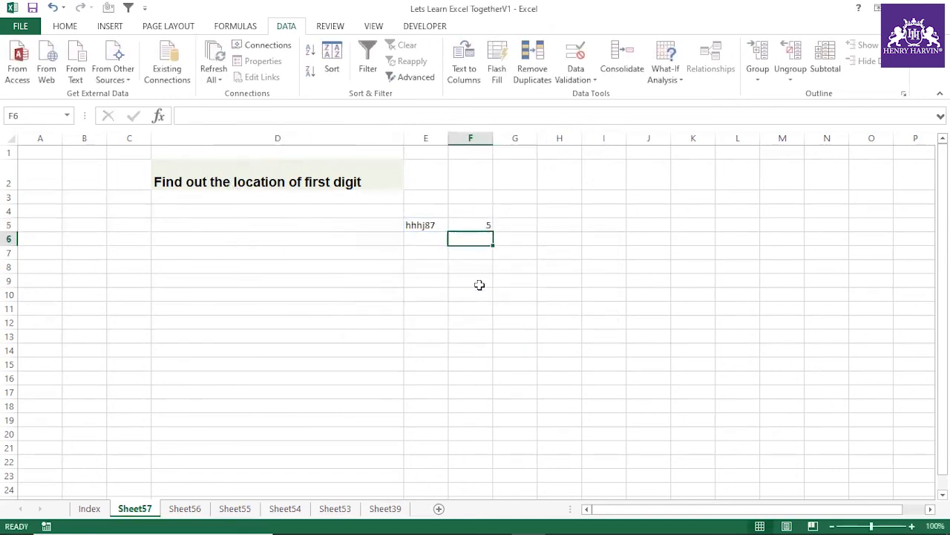
# Step: Review the completed MIN and FIND formula in F5 against the string in E5 without changing it
pyautogui.click(482, 224)
pyautogui.press('F2')
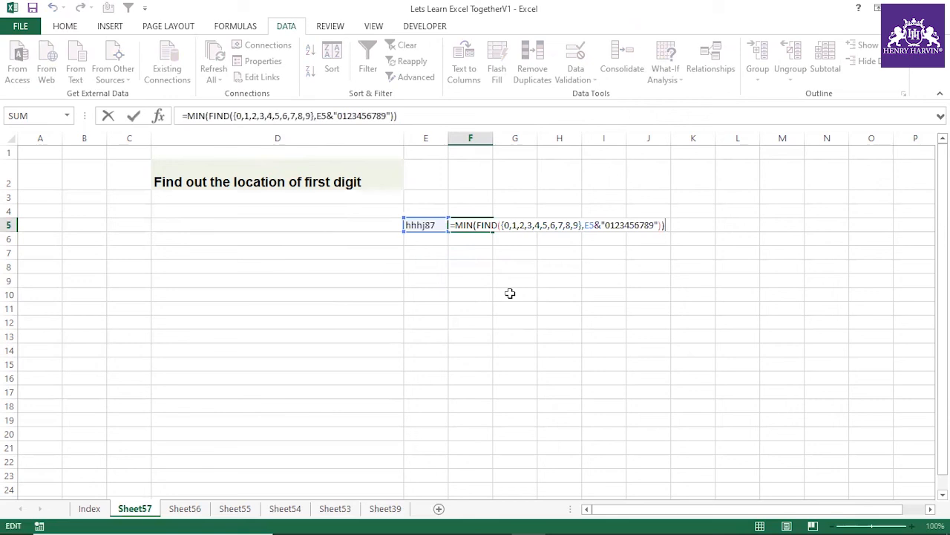
pyautogui.press('Escape')
pyautogui.click(453, 267)
pyautogui.click(472, 214)
pyautogui.click(476, 224)
pyautogui.press('F2')
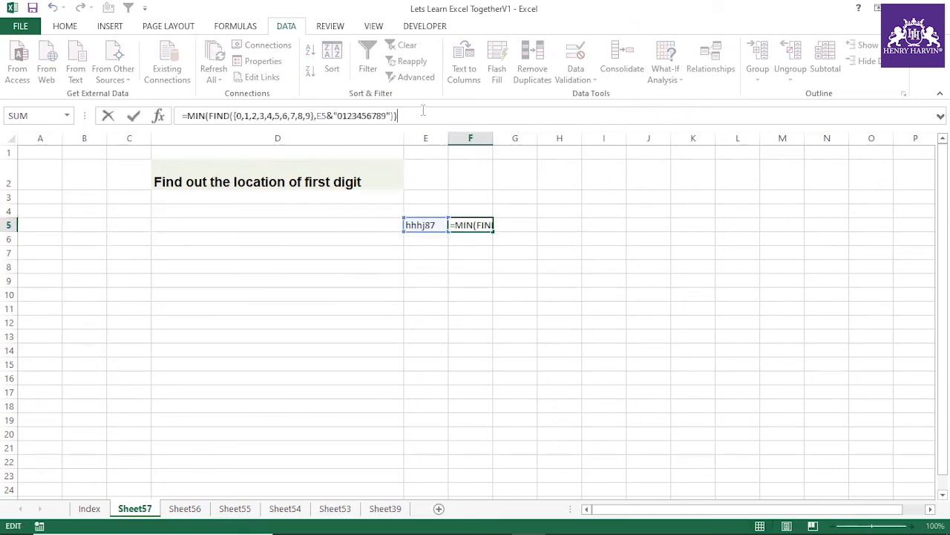
pyautogui.click(438, 262)
pyautogui.click(479, 223)
pyautogui.click(439, 223)
# Step: Remove the 0 from the array constant in F5 so it reads {1,2,3,4,5,6,7,8,9}
pyautogui.click(476, 225)
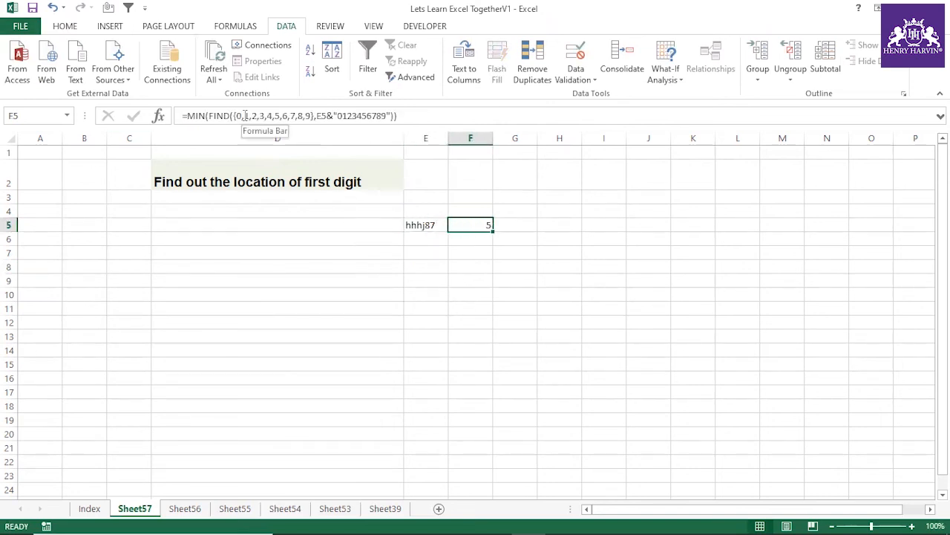
pyautogui.click(246, 116)
pyautogui.press('BackSpace')
pyautogui.press('BackSpace')
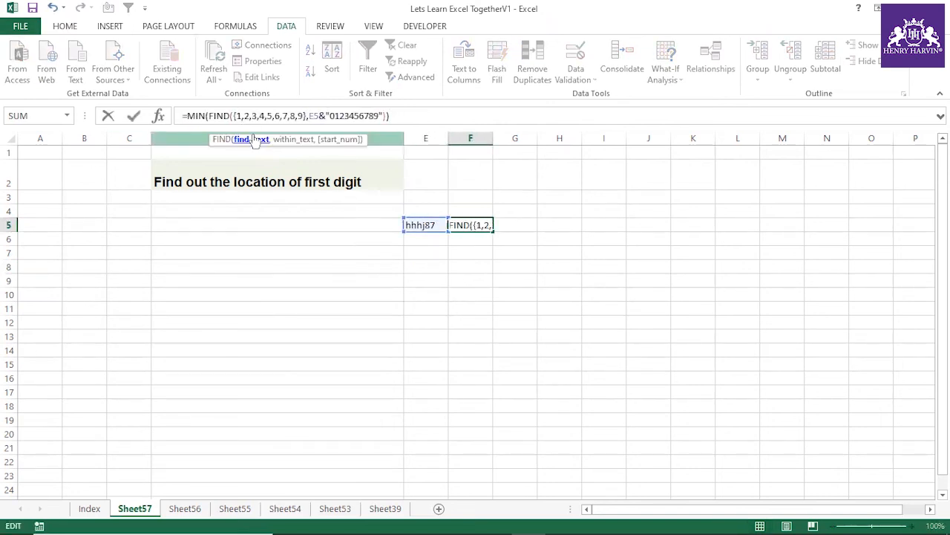
pyautogui.press('Return')
# Step: Try entering the MIN and FIND formula in F5 as an array formula and revert it to a regular one
pyautogui.click(465, 224)
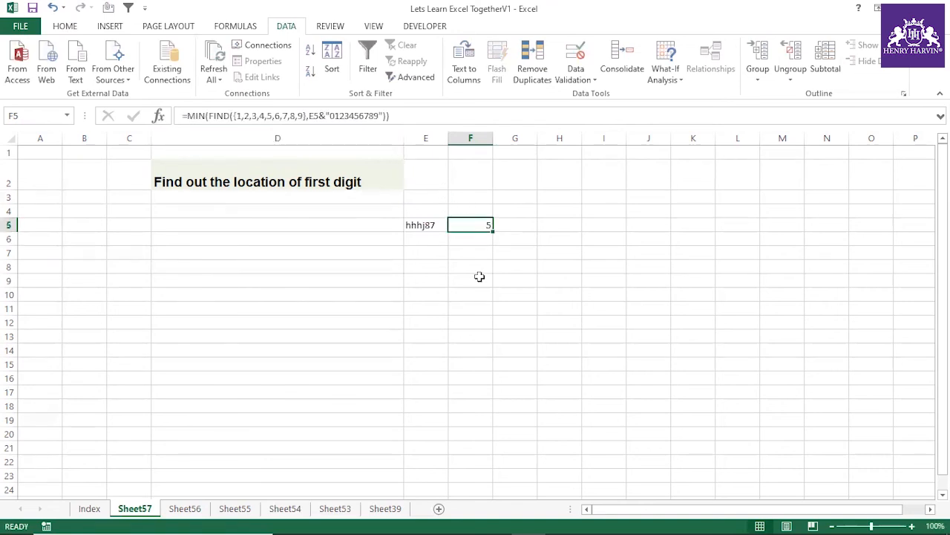
pyautogui.press('F2')
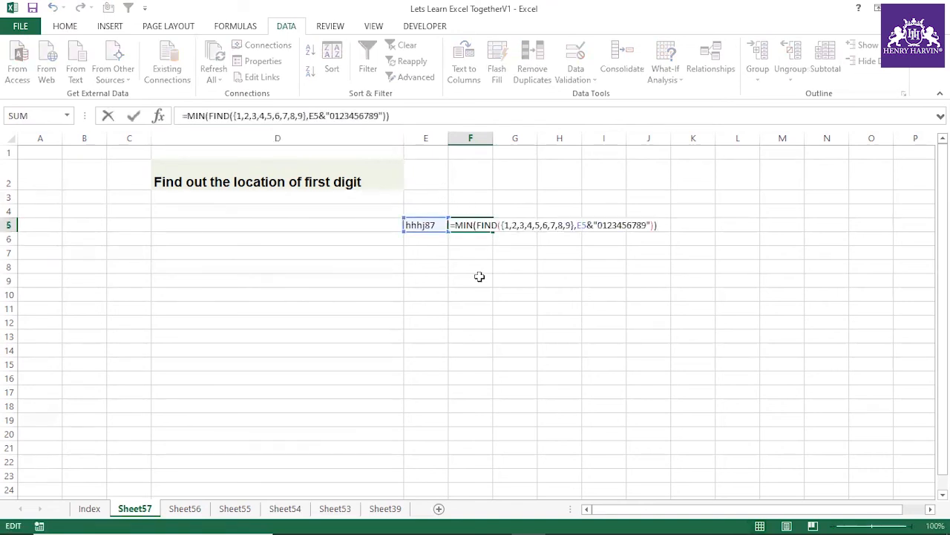
pyautogui.hotkey('ctrl', 'shift', 'Return')
pyautogui.click(476, 260)
pyautogui.click(463, 225)
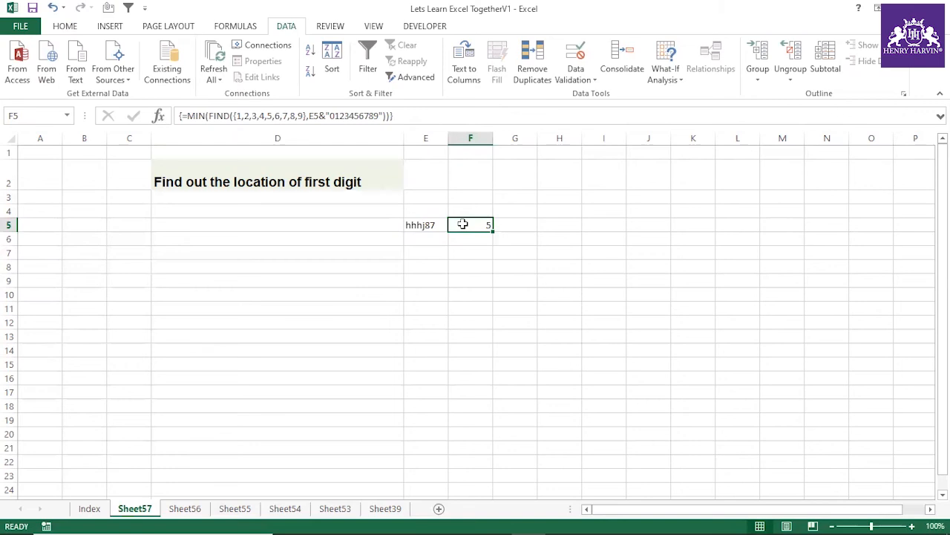
pyautogui.doubleClick(463, 224)
pyautogui.click(467, 247)
pyautogui.click(470, 226)
# Step: Check the workbook's calculation options
pyautogui.click(236, 26)
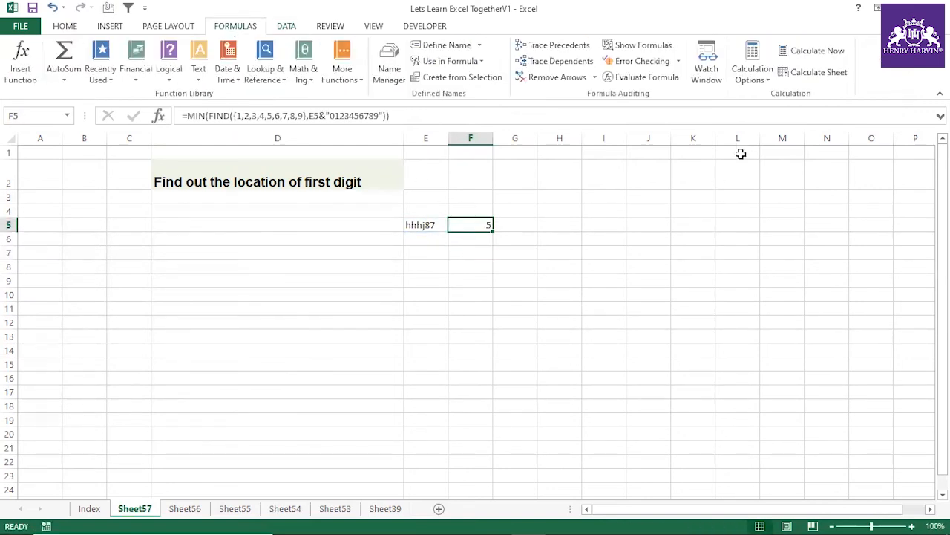
pyautogui.click(752, 71)
pyautogui.click(757, 94)
pyautogui.click(476, 251)
# Step: Examine the sample string in E5 alongside the formula and its result in F5
pyautogui.click(480, 227)
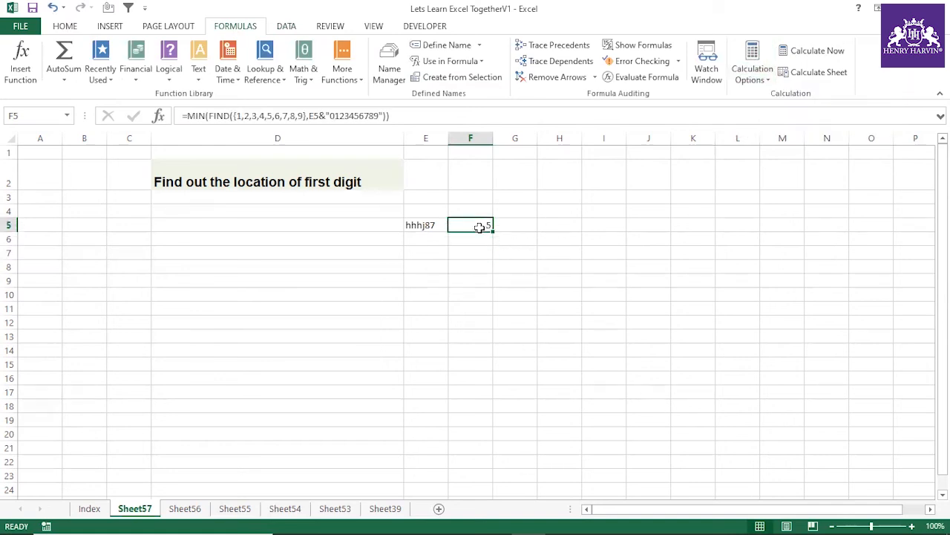
pyautogui.click(420, 220)
pyautogui.click(468, 225)
pyautogui.click(431, 225)
pyautogui.click(478, 225)
pyautogui.click(443, 225)
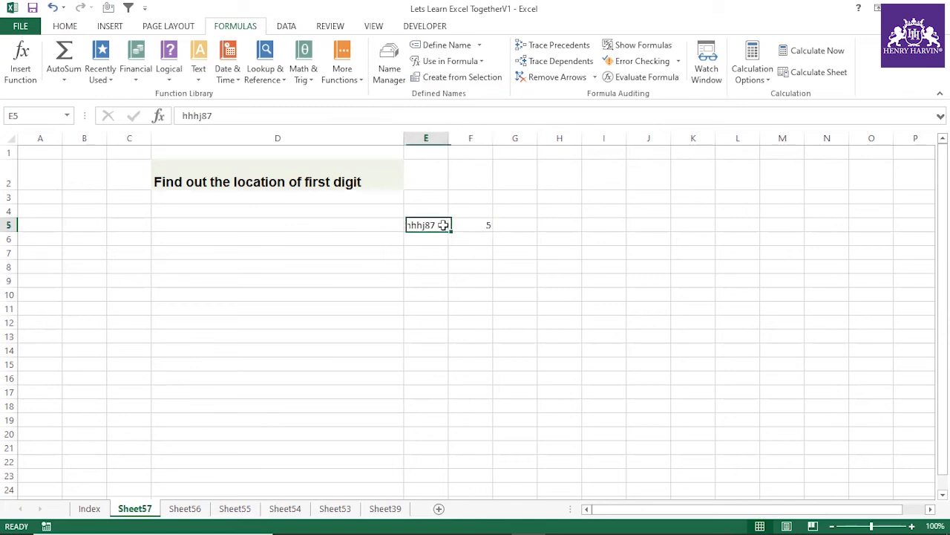
pyautogui.click(483, 225)
pyautogui.click(433, 225)
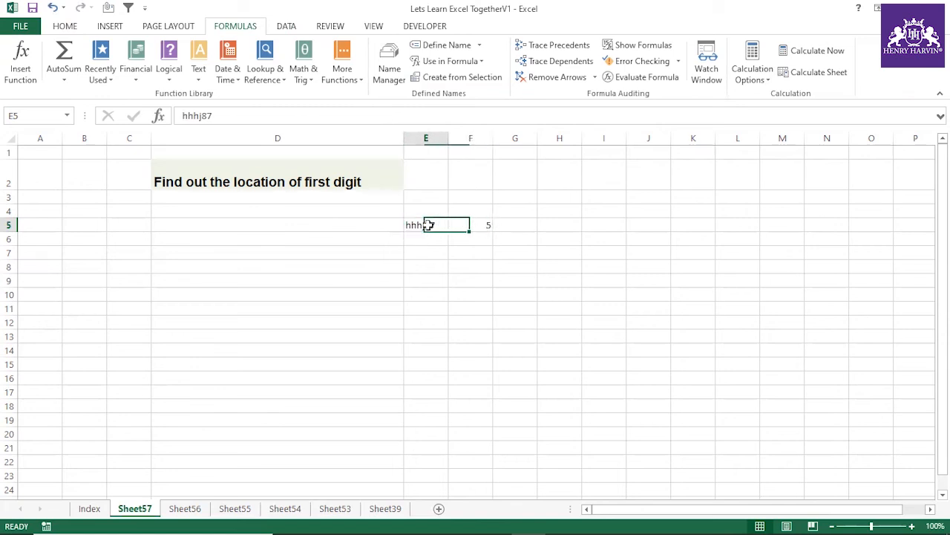
pyautogui.click(483, 224)
pyautogui.click(437, 225)
pyautogui.click(469, 225)
pyautogui.click(432, 224)
pyautogui.click(476, 224)
pyautogui.click(418, 224)
pyautogui.click(486, 224)
pyautogui.click(436, 225)
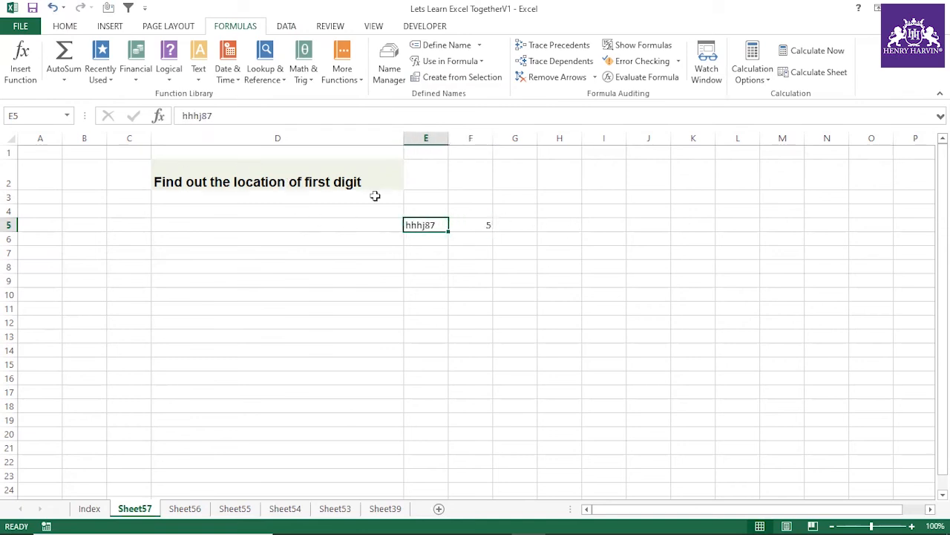
pyautogui.click(472, 224)
pyautogui.click(431, 225)
pyautogui.click(206, 115)
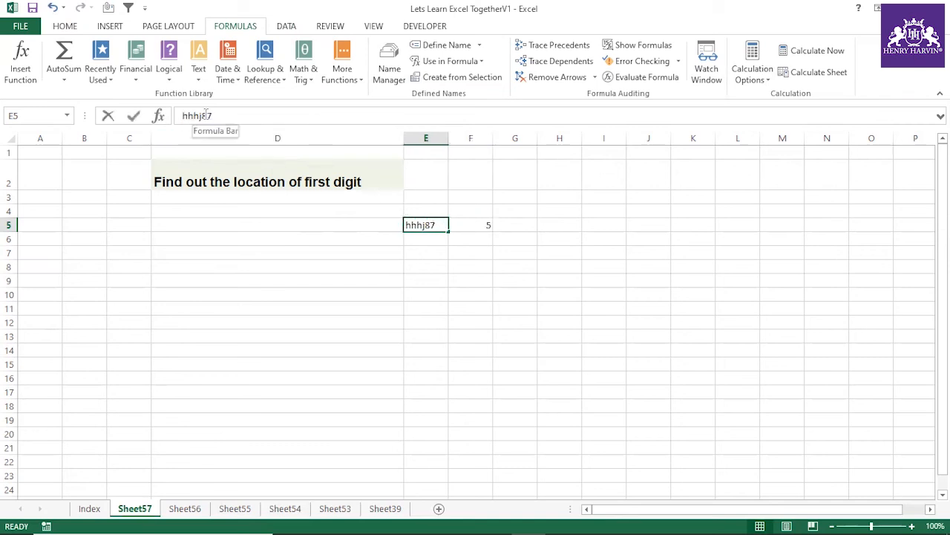
pyautogui.click(516, 294)
# Step: Replace the sample string in E5 with abcdefghij2 and fit column E to its contents
pyautogui.click(428, 226)
pyautogui.write('ab')
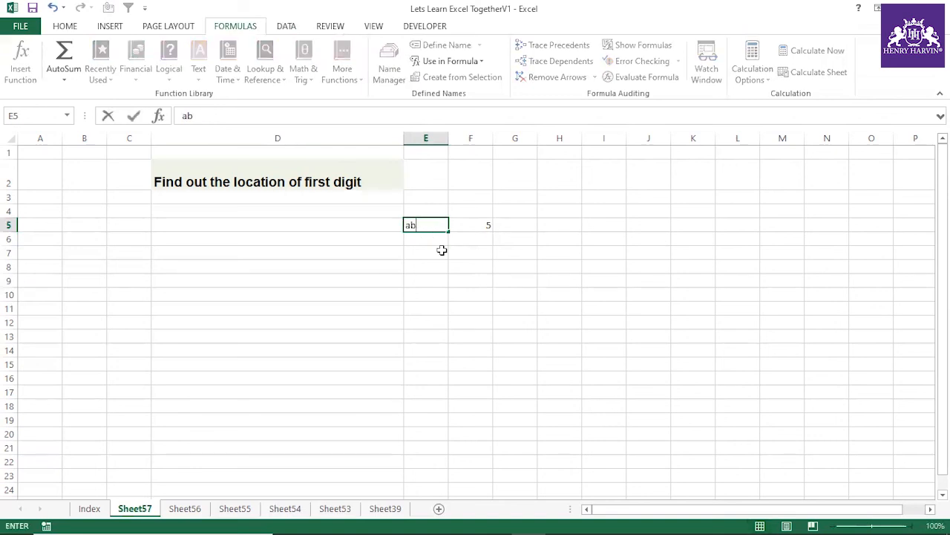
pyautogui.write('cdefghij2')
pyautogui.press('Return')
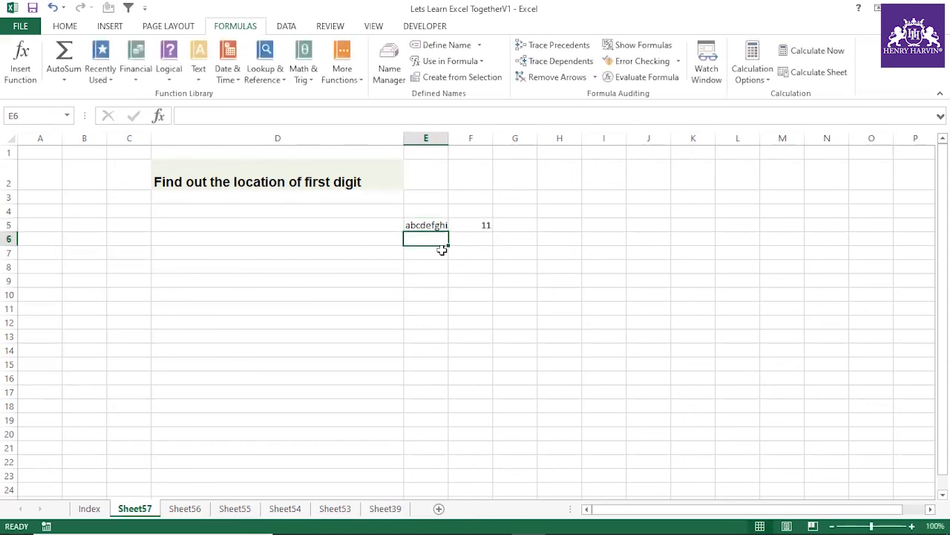
pyautogui.doubleClick(450, 140)
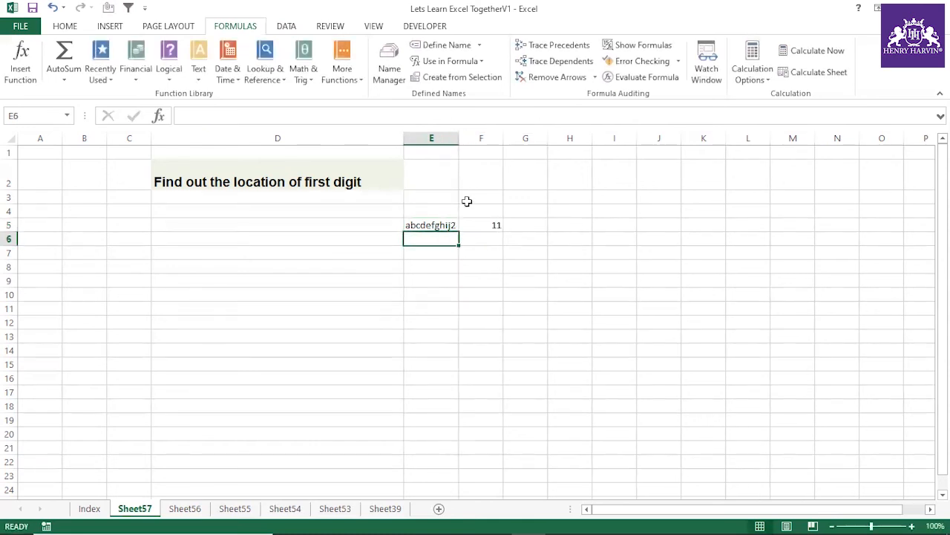
# Step: Insert a k before the digit in E5 to make abcdefghijk2 and widen column E slightly to fit
pyautogui.click(453, 224)
pyautogui.moveTo(182, 116); pyautogui.dragTo(224, 120)
pyautogui.click(241, 121)
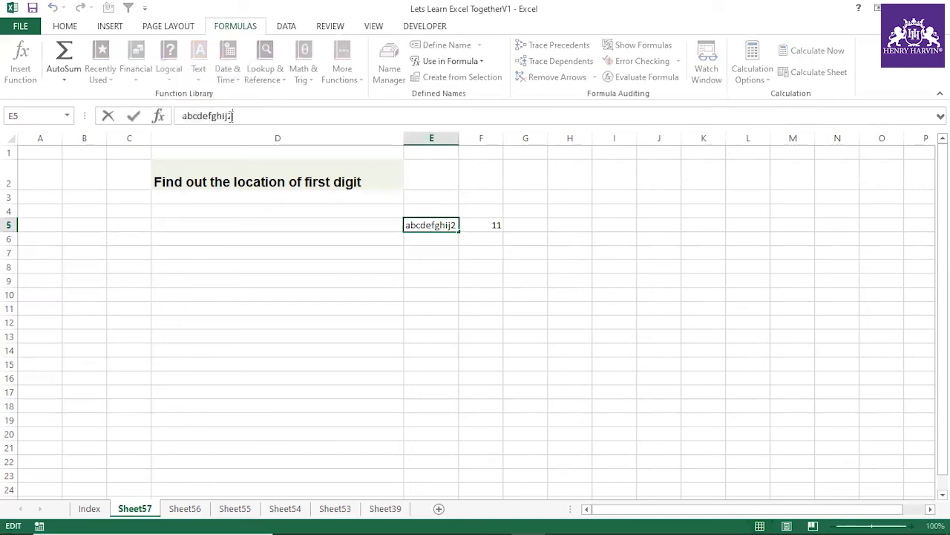
pyautogui.write('k')
pyautogui.press('Return')
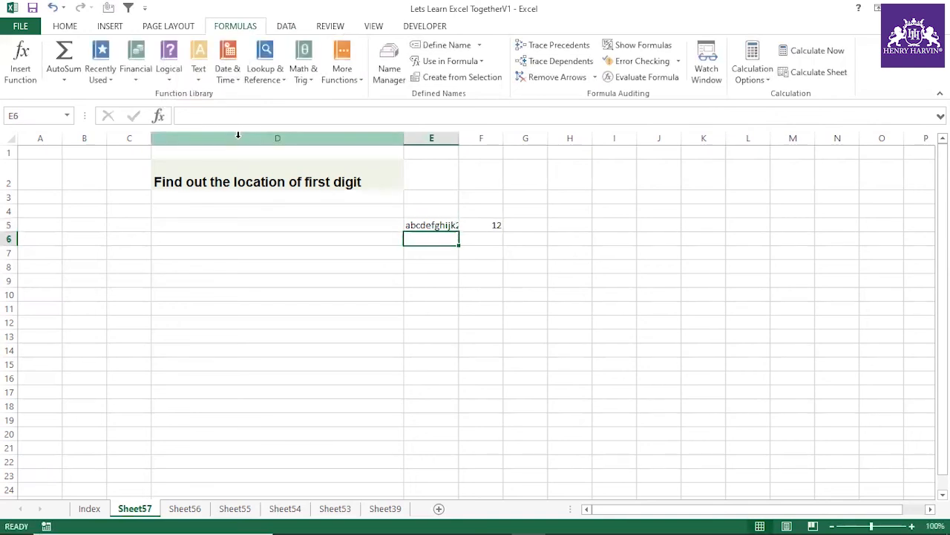
pyautogui.moveTo(459, 138); pyautogui.dragTo(463, 138)
pyautogui.click(490, 222)
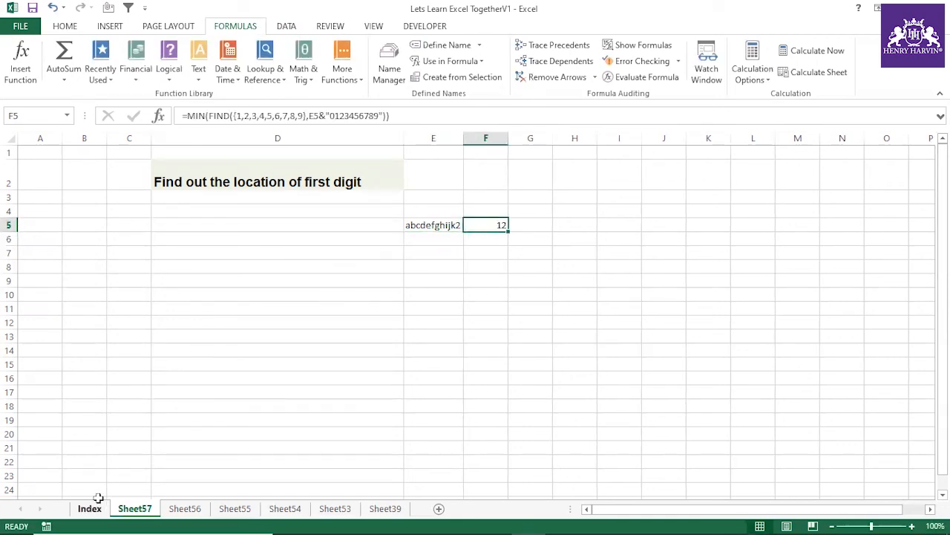
# Step: Mark the "Find out the location of first digit" exercise on the Index sheet with a check mark in L93
pyautogui.click(93, 508)
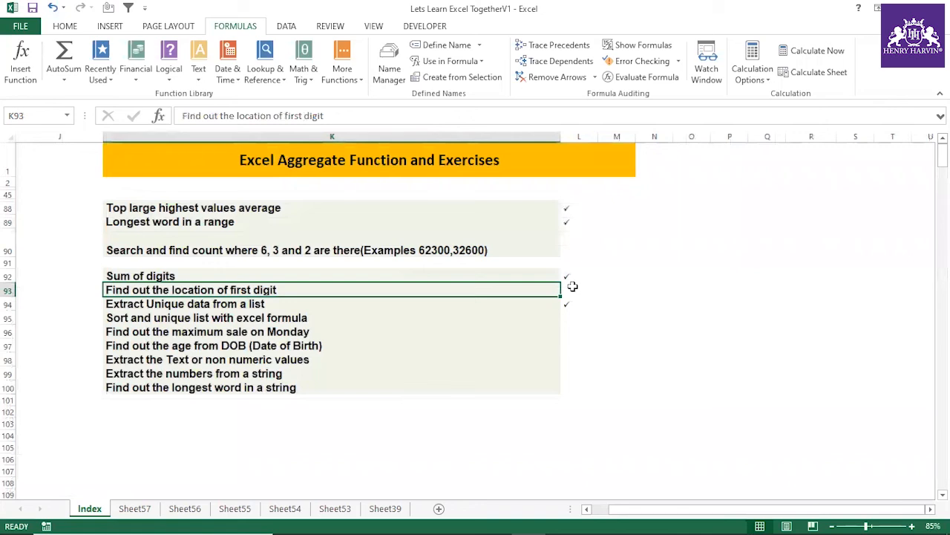
pyautogui.click(573, 287)
pyautogui.click(591, 386)
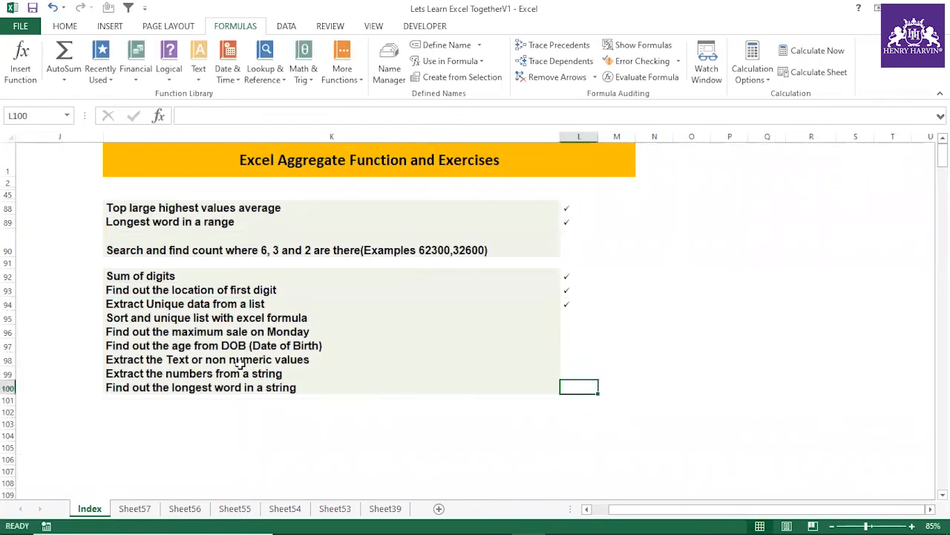
# Step: Mark the "Extract the Text or non numeric values" exercise with a check mark in L98
pyautogui.click(169, 375)
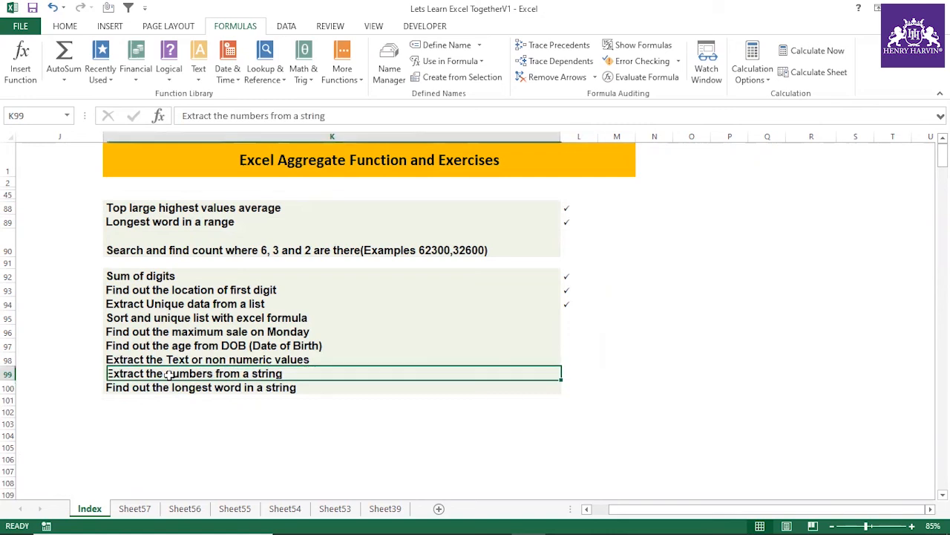
pyautogui.click(210, 363)
pyautogui.click(574, 359)
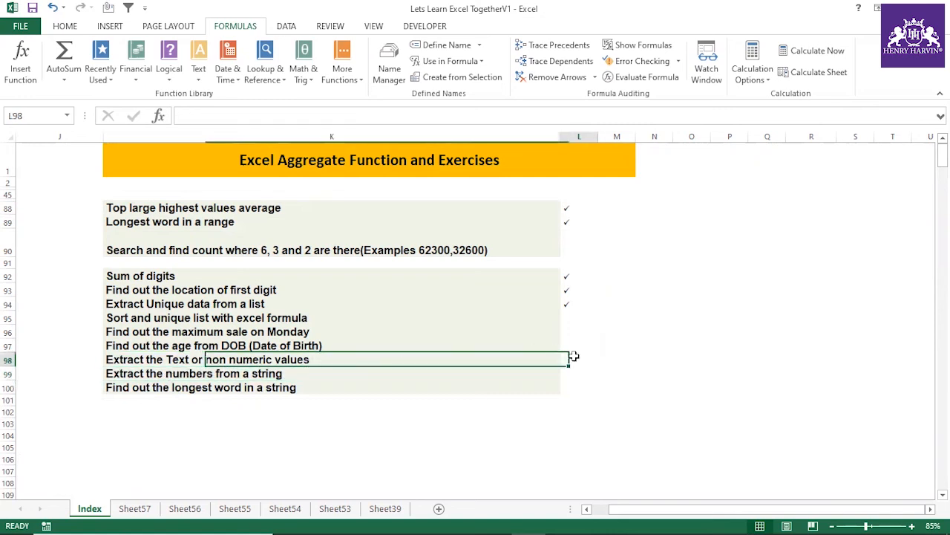
pyautogui.write('ü')
# Step: Copy the exercise title "Extract the Text or non numeric values" from the Index sheet into E5 of a new sheet
pyautogui.click(227, 359)
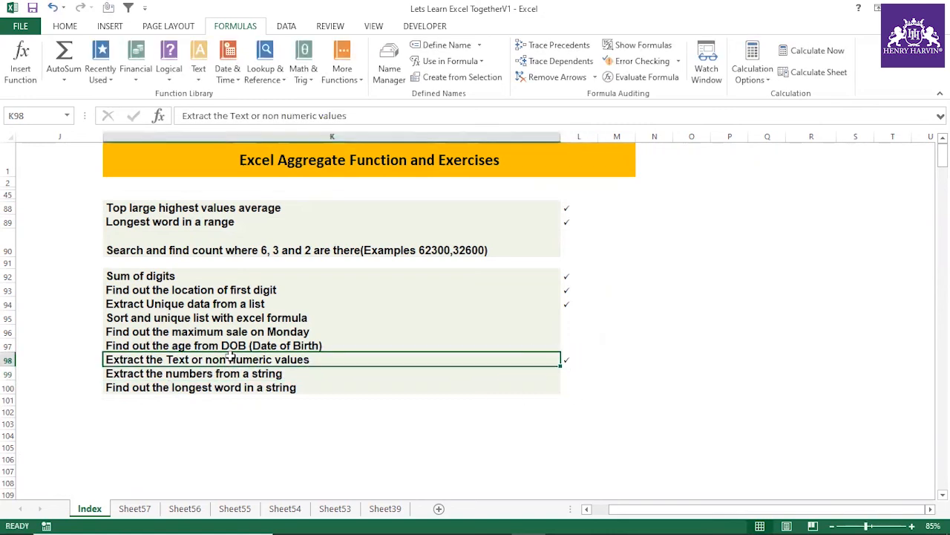
pyautogui.click(439, 509)
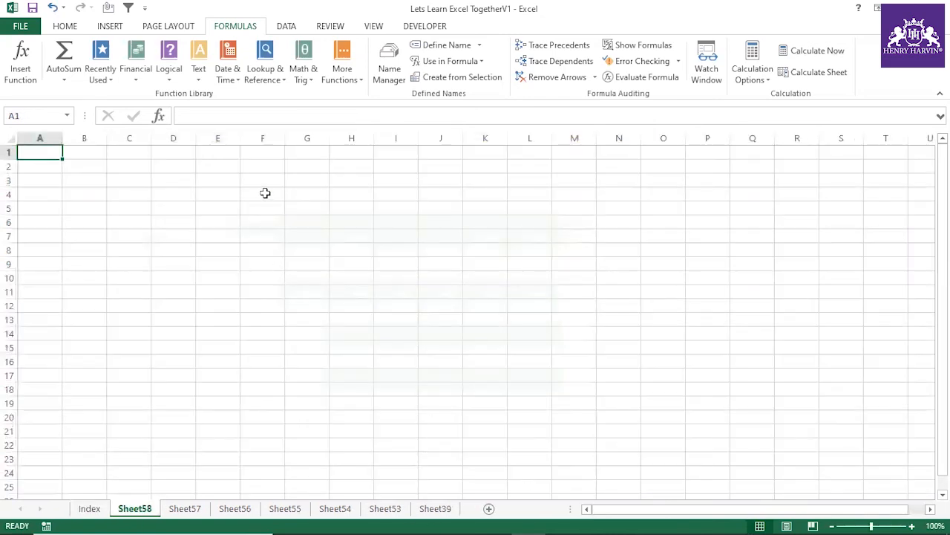
pyautogui.click(95, 511)
pyautogui.hotkey('ctrl', 'c')
pyautogui.click(488, 509)
pyautogui.hotkey('ctrl', 'v')
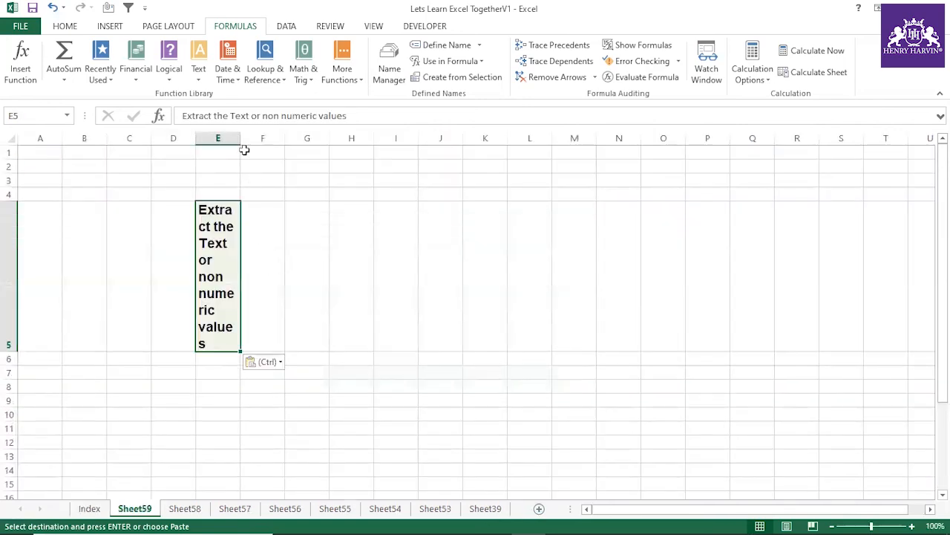
# Step: Widen column E and reduce the height of row 5 so the exercise title fits on one line
pyautogui.moveTo(240, 138); pyautogui.dragTo(389, 139)
pyautogui.moveTo(11, 351); pyautogui.dragTo(12, 230)
pyautogui.moveTo(395, 137); pyautogui.dragTo(529, 140)
pyautogui.click(269, 279)
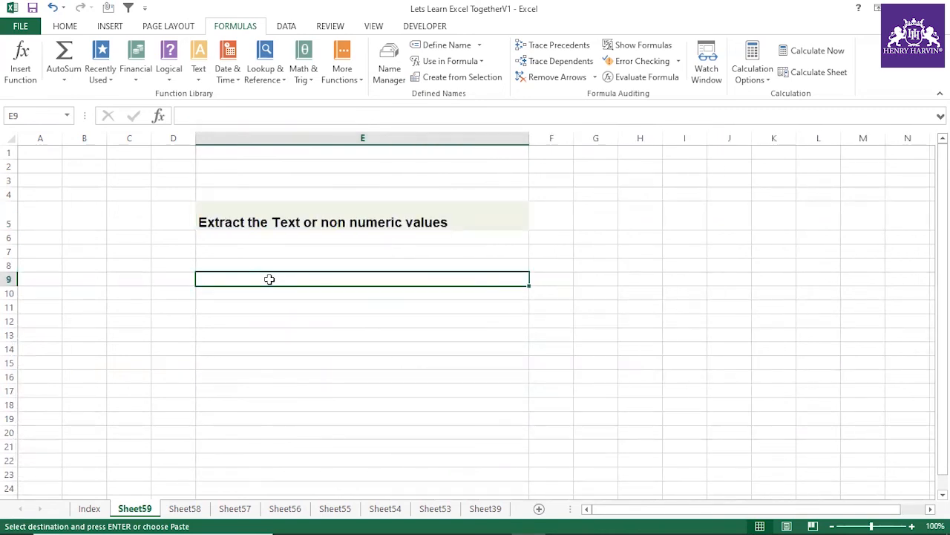
pyautogui.write('ahjjhj')
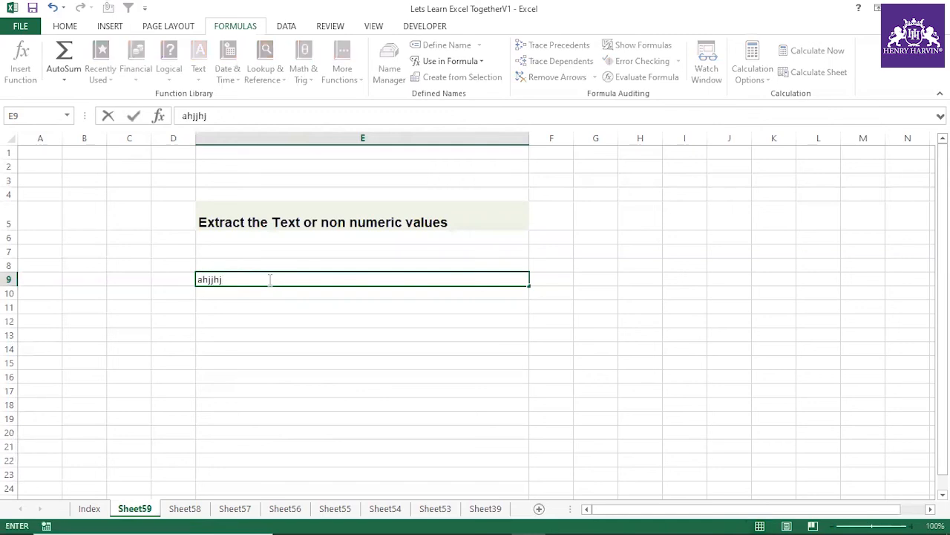
pyautogui.write('45jbhjh')
pyautogui.press('BackSpace')
pyautogui.press('BackSpace')
pyautogui.press('BackSpace')
pyautogui.press('BackSpace')
pyautogui.press('BackSpace')
pyautogui.press('BackSpace')
pyautogui.press('BackSpace')
pyautogui.press('BackSpace')
pyautogui.press('BackSpace')
pyautogui.press('BackSpace')
pyautogui.press('BackSpace')
pyautogui.press('BackSpace')
pyautogui.press('BackSpace')
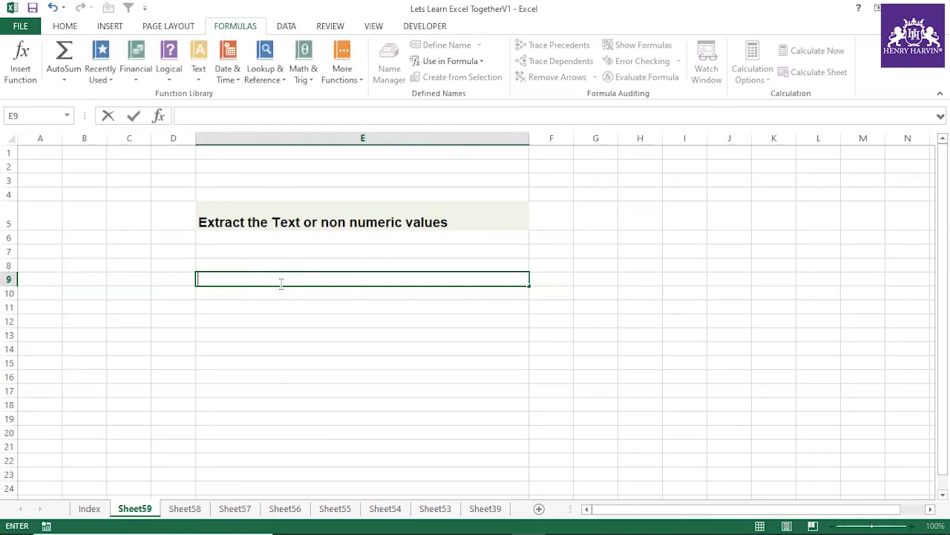
# Step: Enter a sample string in E9 made of a first name directly followed by 234, a space and Friend
pyautogui.write('Mathieu')
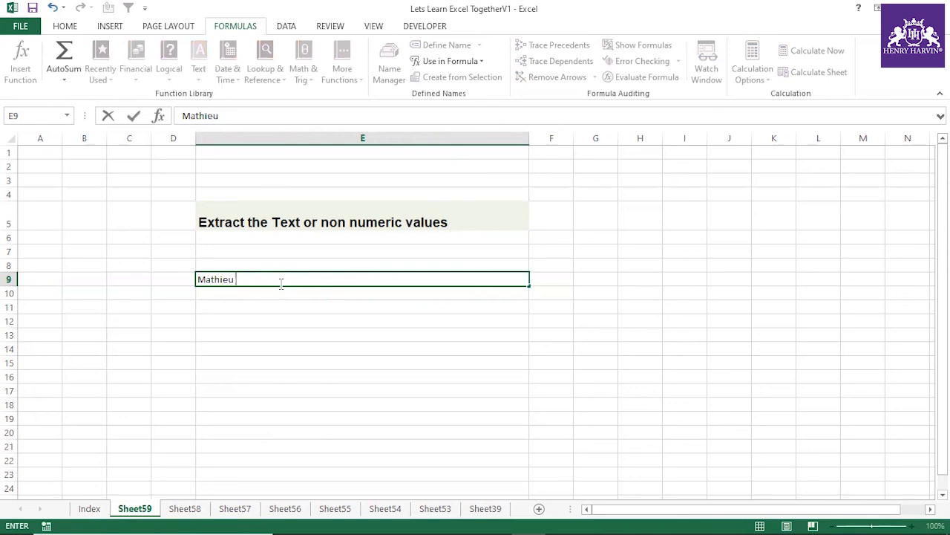
pyautogui.write('234 Fra')
pyautogui.press('BackSpace')
pyautogui.write('iend')
pyautogui.press('Return')
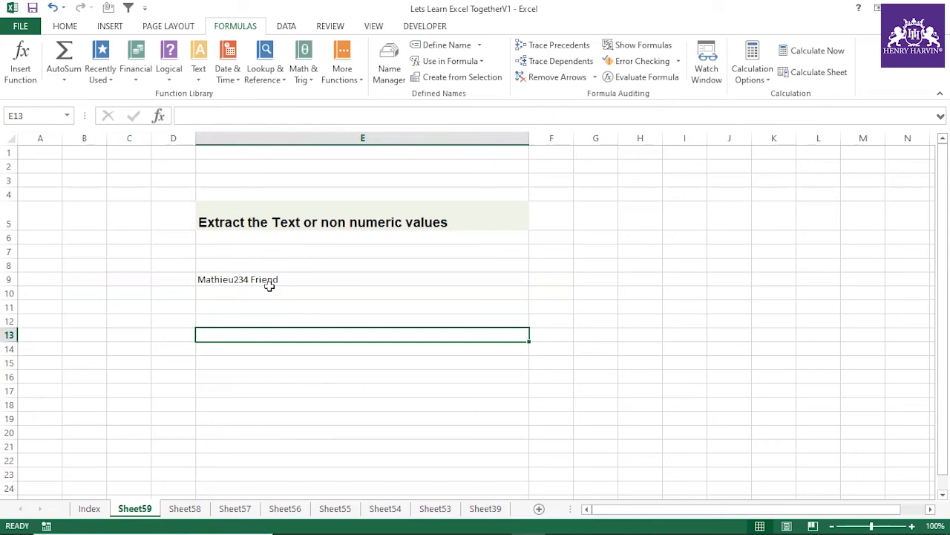
# Step: Append 233 to the end of the sample string in E9
pyautogui.click(275, 278)
pyautogui.doubleClick(280, 279)
pyautogui.write('233')
pyautogui.click(293, 307)
pyautogui.click(266, 279)
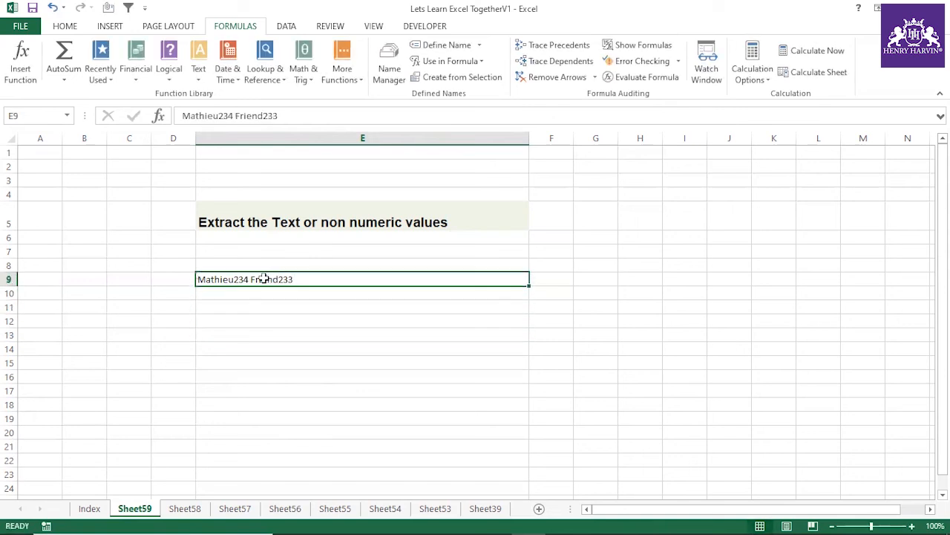
pyautogui.click(265, 306)
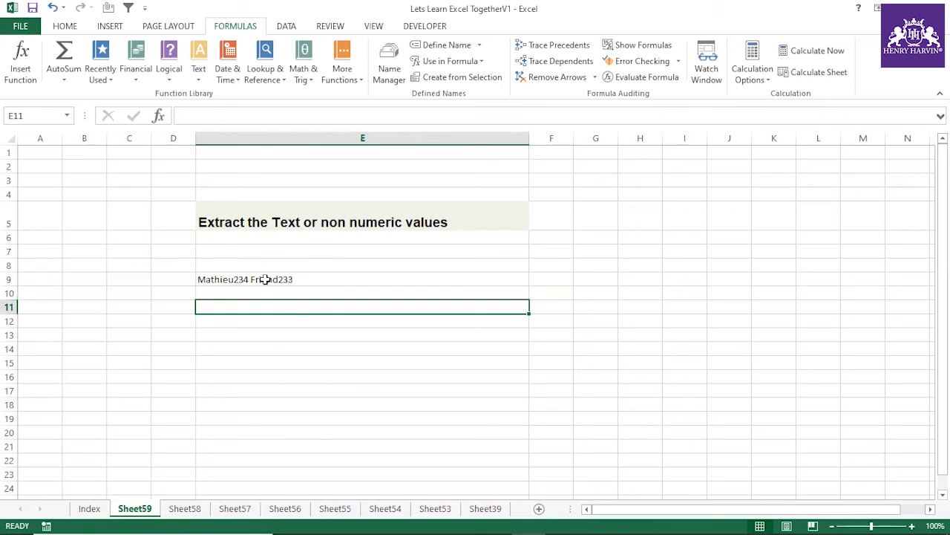
pyautogui.click(265, 279)
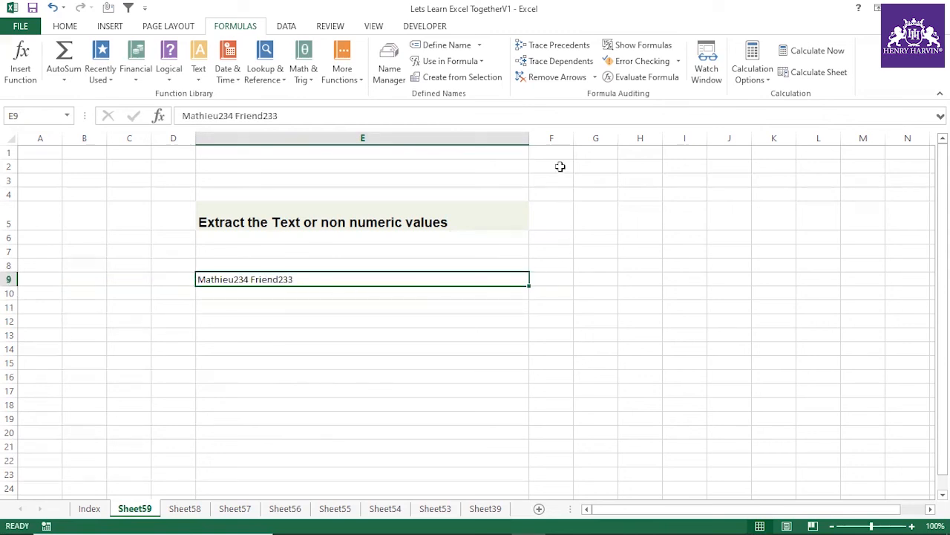
# Step: Narrow column E to slightly wider than the sample string and widen column F to make room for a long formula
pyautogui.moveTo(574, 138); pyautogui.dragTo(690, 138)
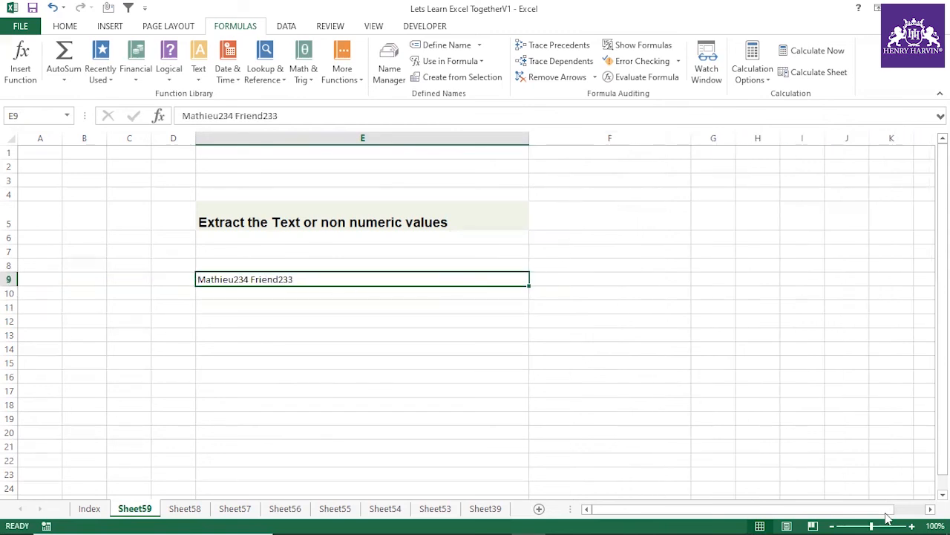
pyautogui.hotkey('ctrl', 'z')
pyautogui.click(346, 280)
pyautogui.moveTo(488, 138); pyautogui.dragTo(640, 138)
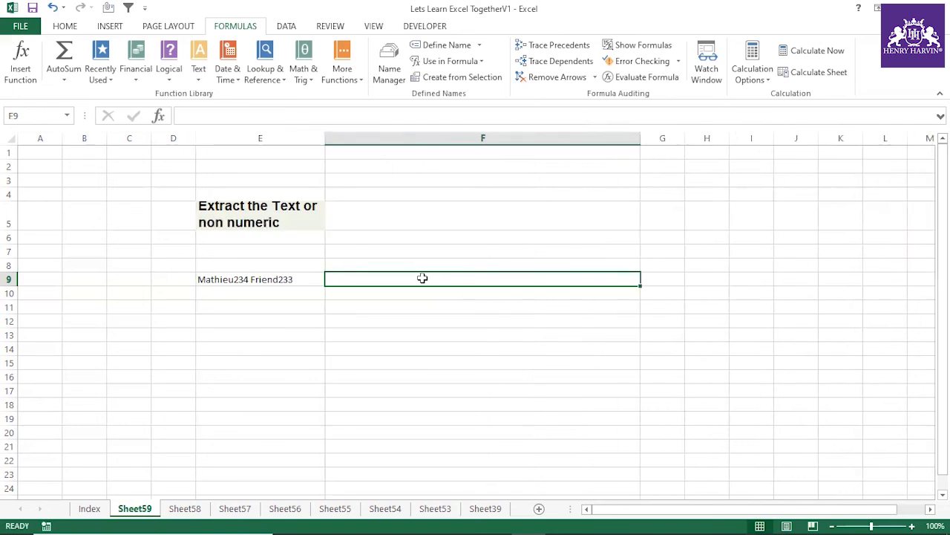
# Step: Enter the formula =SUBSTITUTE(E9,0,"") in F9 to remove every 0 from the sample string
pyautogui.write('=sub')
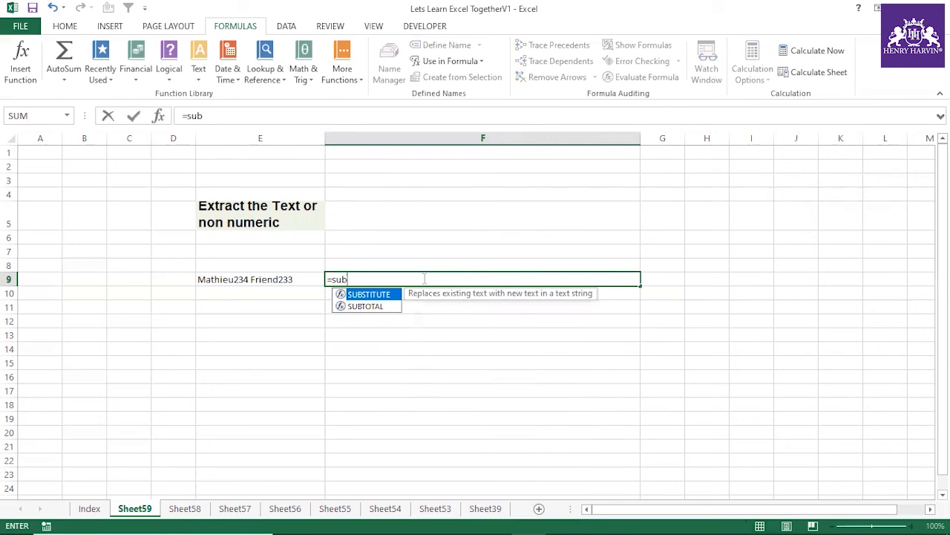
pyautogui.doubleClick(383, 295)
pyautogui.click(260, 280)
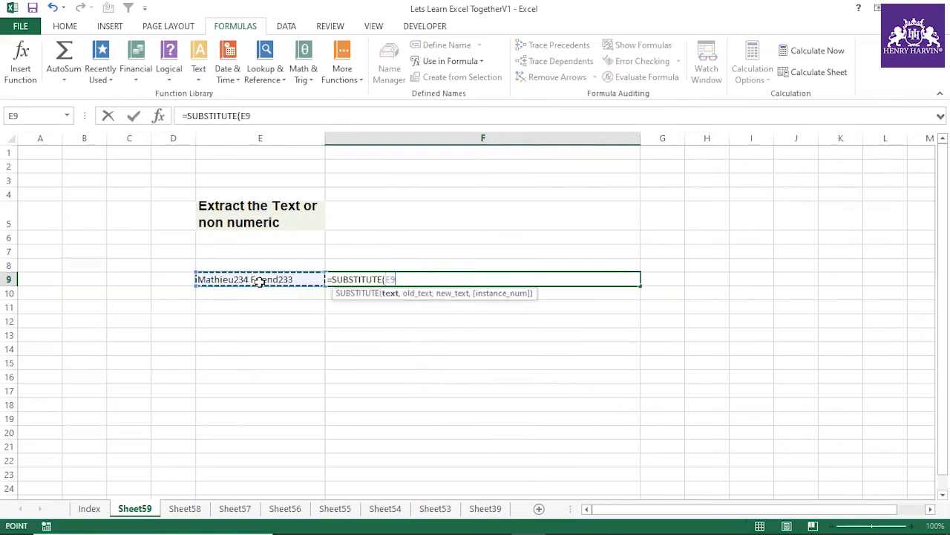
pyautogui.write(',')
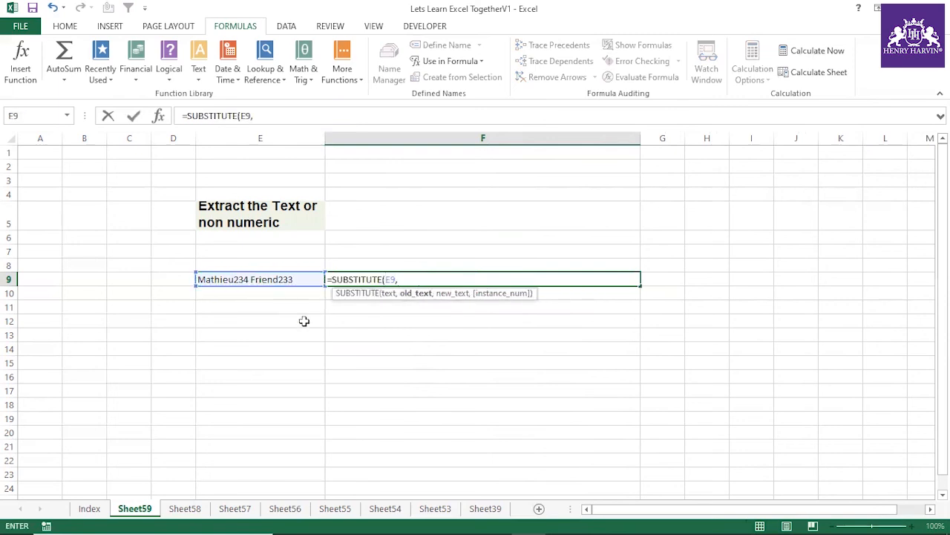
pyautogui.write('1')
pyautogui.write('0,')
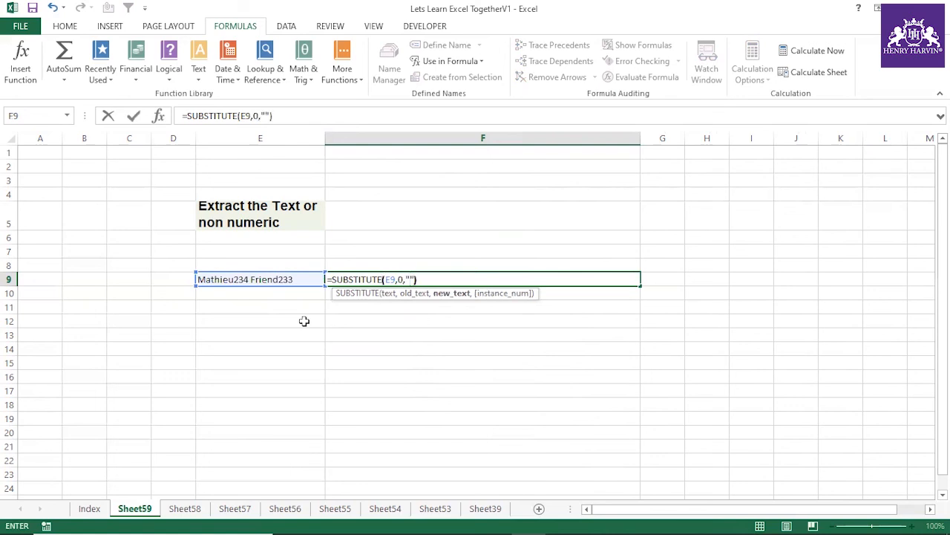
pyautogui.press('Return')
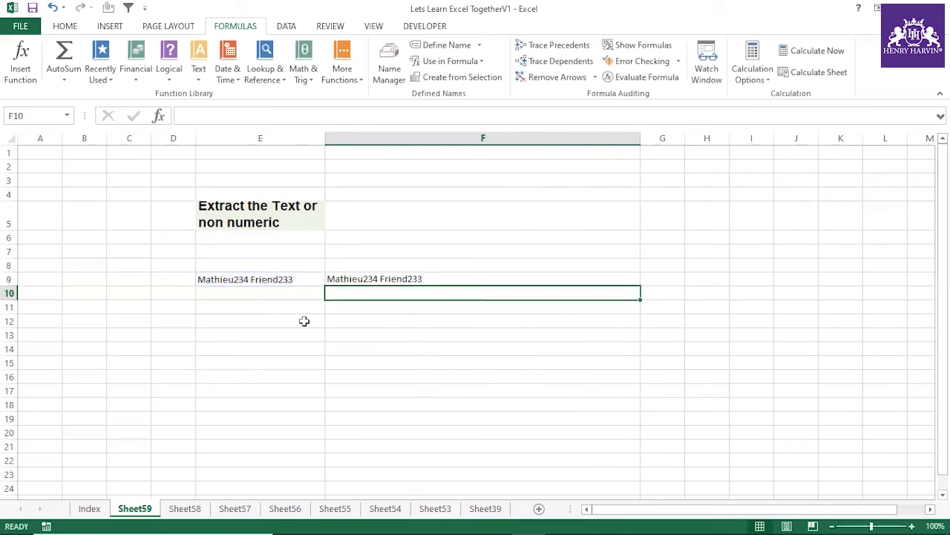
# Step: Wrap the F9 formula in an outer SUBSTITUTE that replaces 1 with empty text, giving =SUBSTITUTE(SUBSTITUTE(E9,0,""),1,"")
pyautogui.click(334, 278)
pyautogui.moveTo(272, 116); pyautogui.dragTo(188, 115)
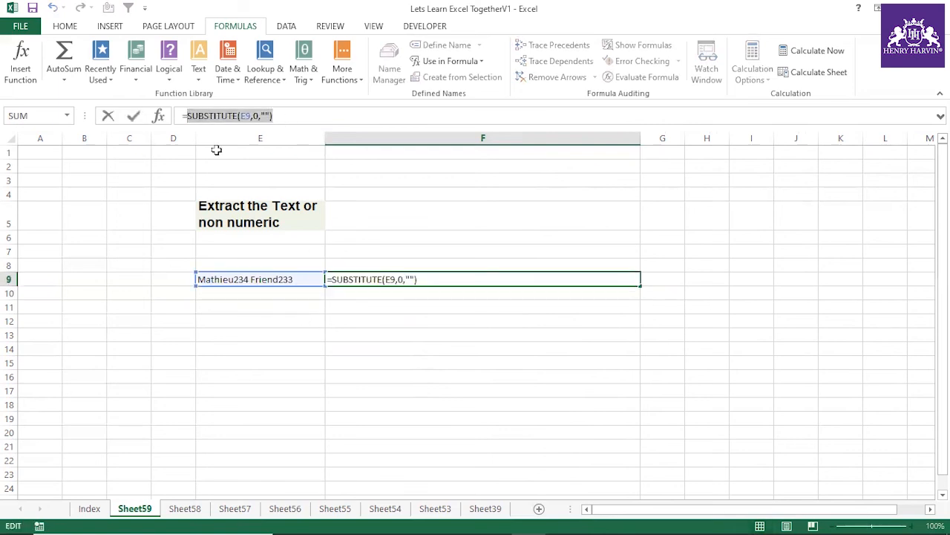
pyautogui.press('Left')
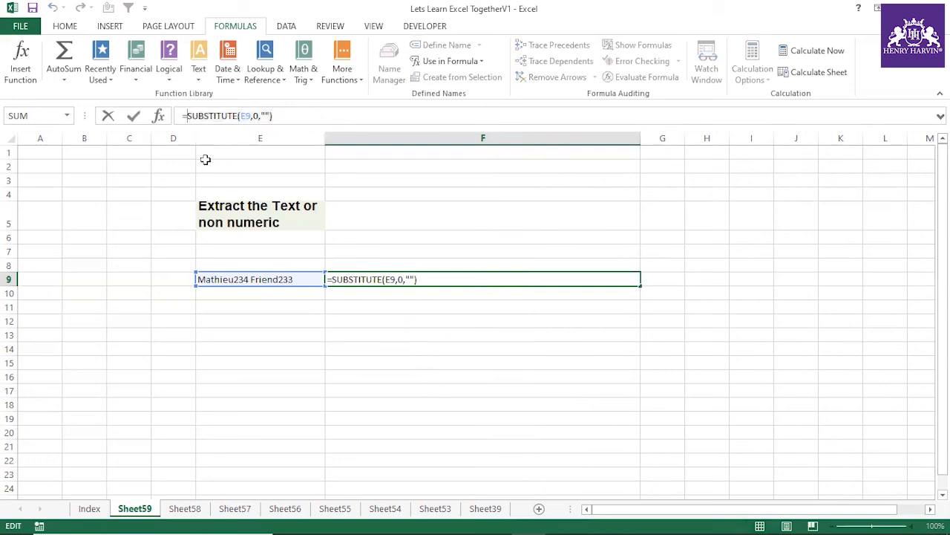
pyautogui.write('sub')
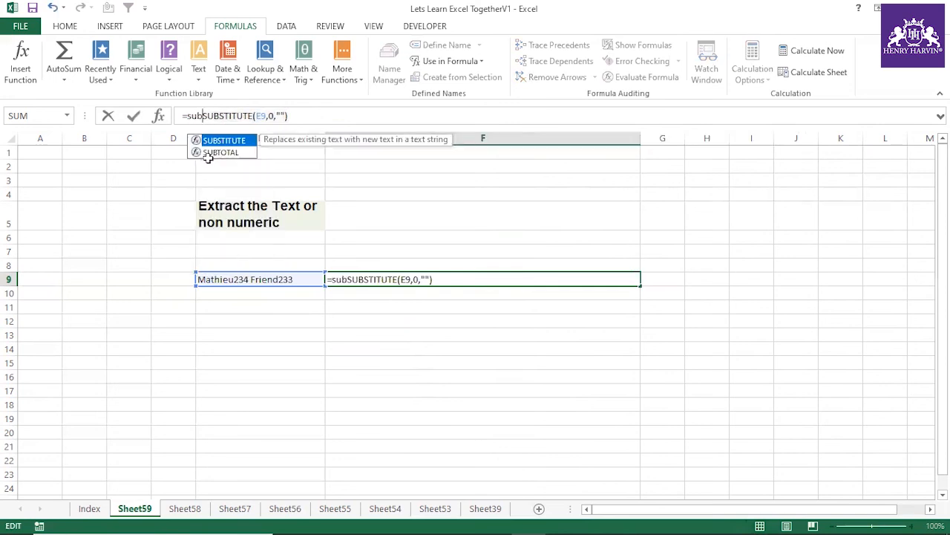
pyautogui.doubleClick(225, 141)
pyautogui.click(348, 113)
pyautogui.write(',1')
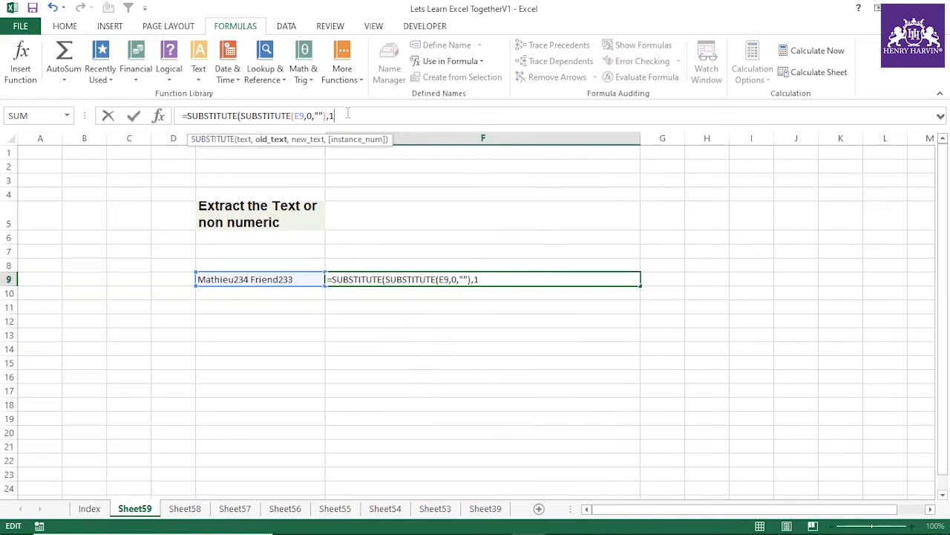
pyautogui.write(',"")')
pyautogui.press('Return')
# Step: Nest the F9 formula inside another SUBSTITUTE that replaces 2 with empty text ("")
pyautogui.click(385, 276)
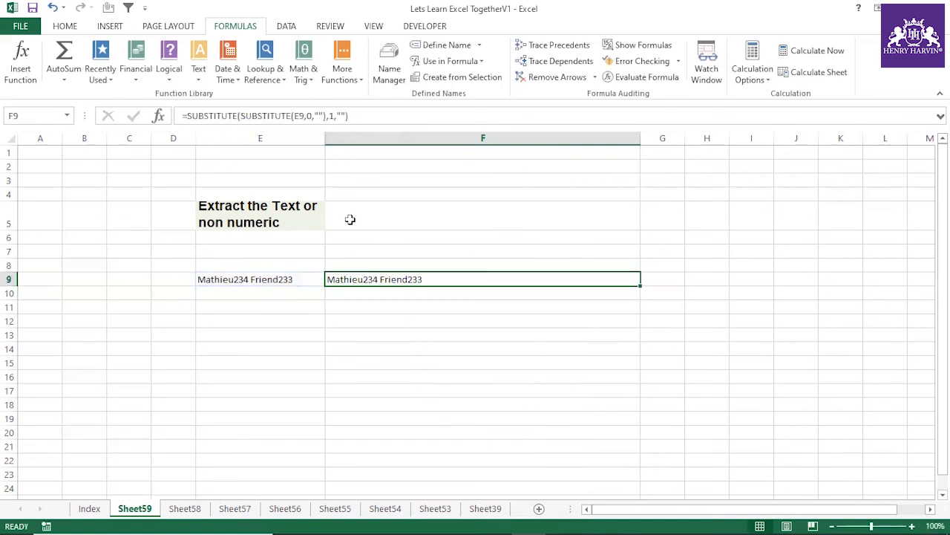
pyautogui.moveTo(355, 116); pyautogui.dragTo(189, 116)
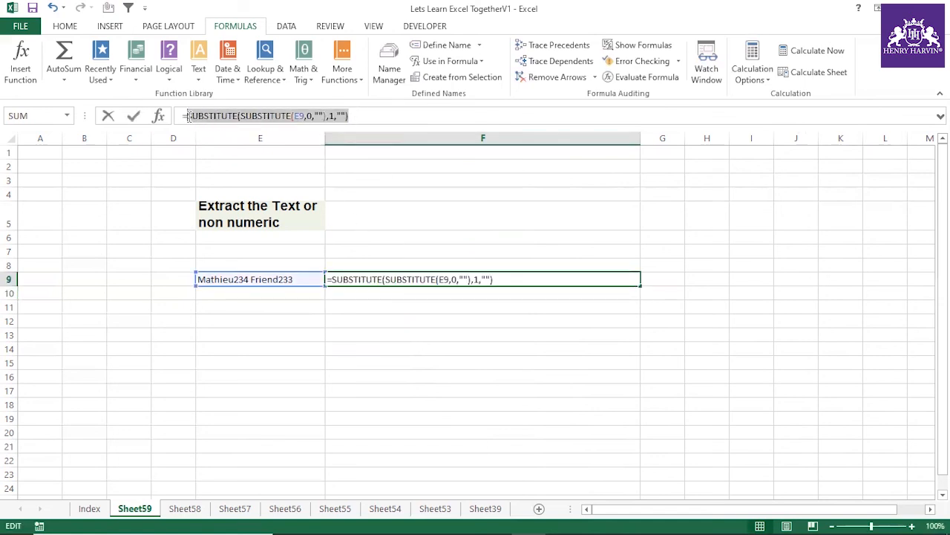
pyautogui.click(188, 116)
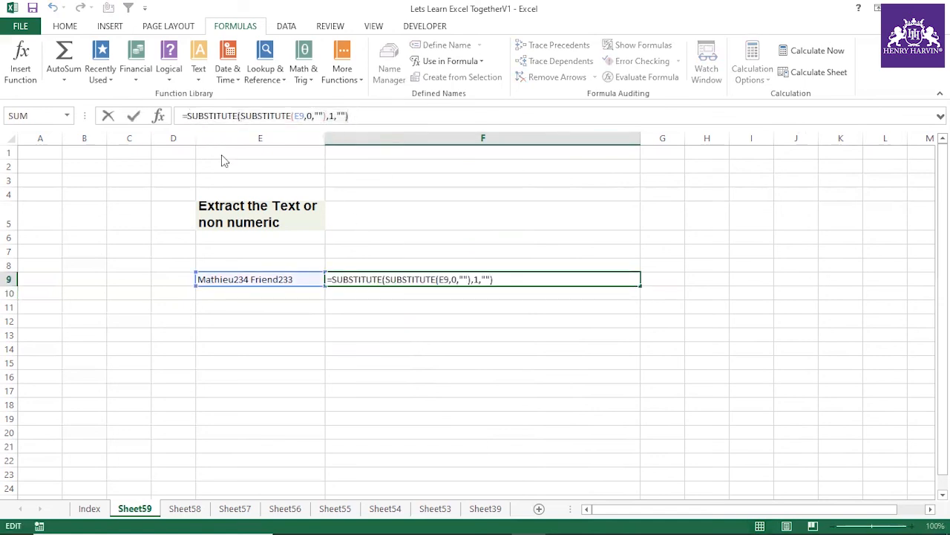
pyautogui.write('sub')
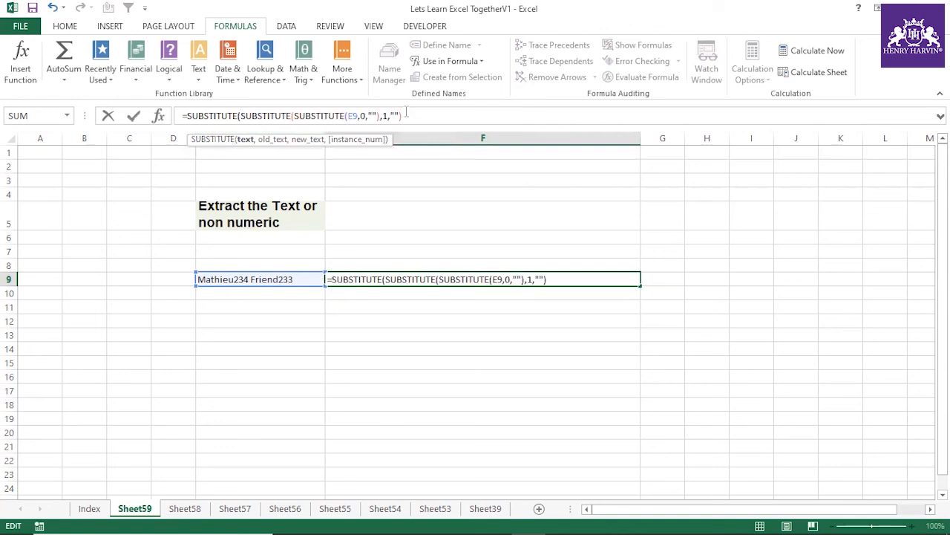
pyautogui.write(',2,')
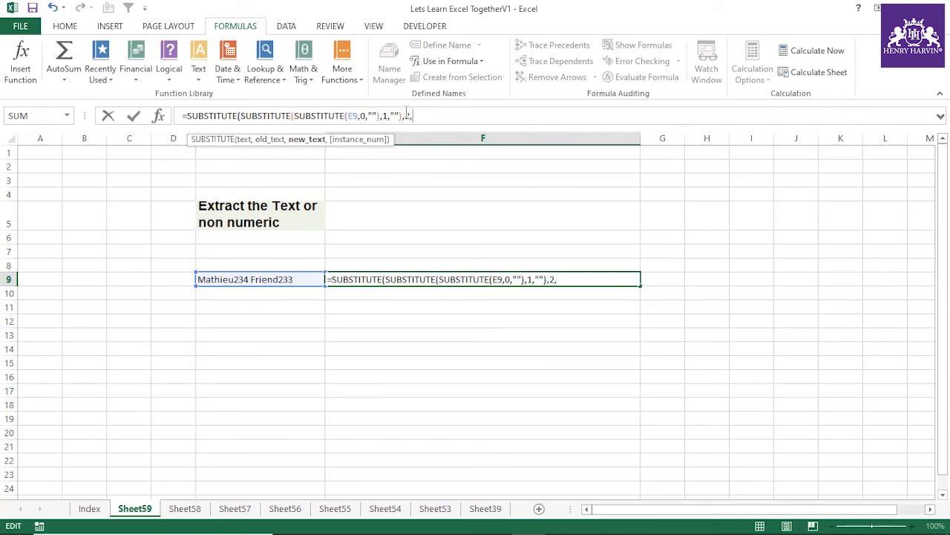
pyautogui.write('"")')
pyautogui.press('Return')
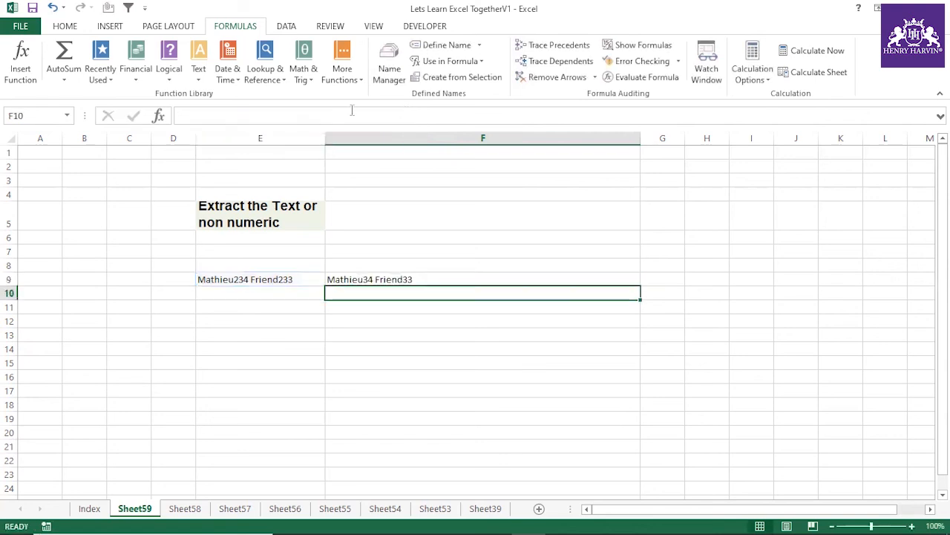
# Step: Add a further outer SUBSTITUTE to the F9 formula that replaces 3 with empty text ("")
pyautogui.click(439, 279)
pyautogui.moveTo(188, 118); pyautogui.dragTo(475, 130)
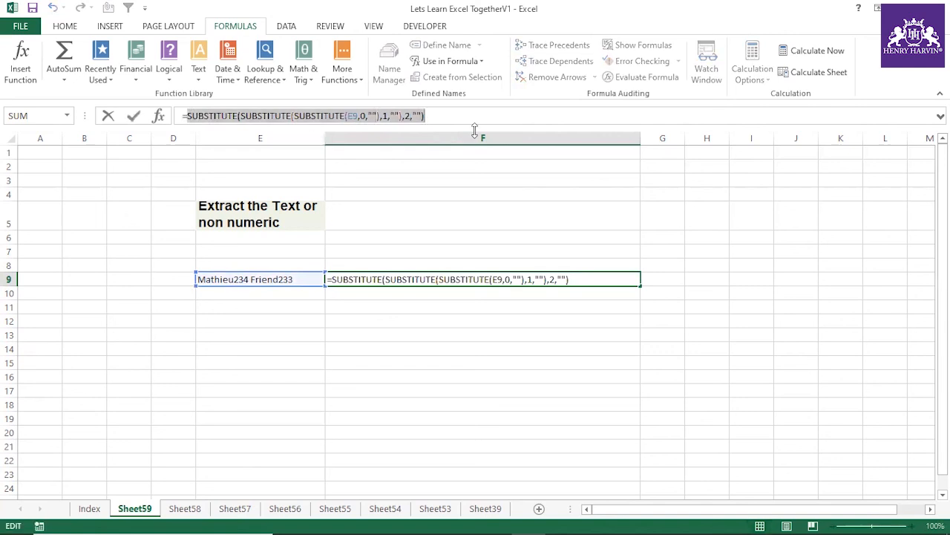
pyautogui.click(188, 117)
pyautogui.write('sub')
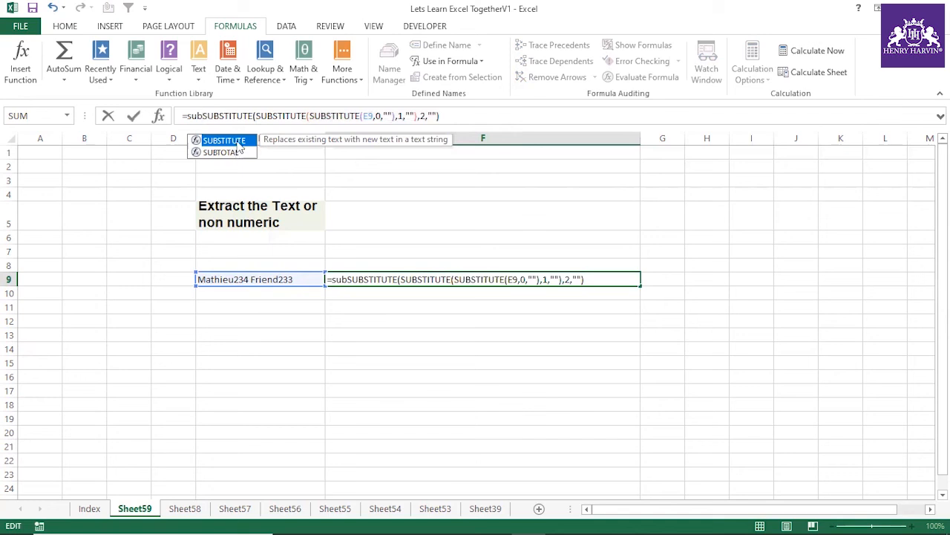
pyautogui.doubleClick(238, 140)
pyautogui.write(',3,""')
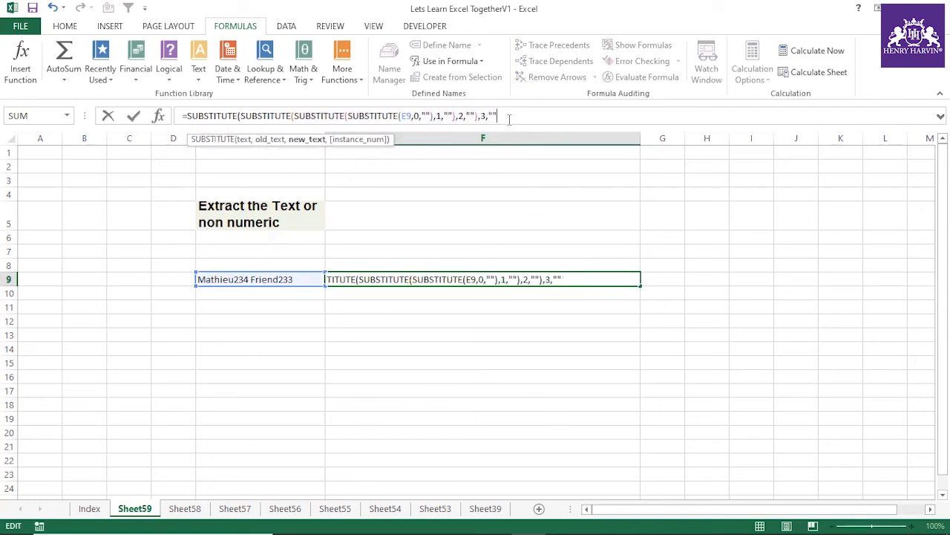
pyautogui.write(')')
pyautogui.press('Return')
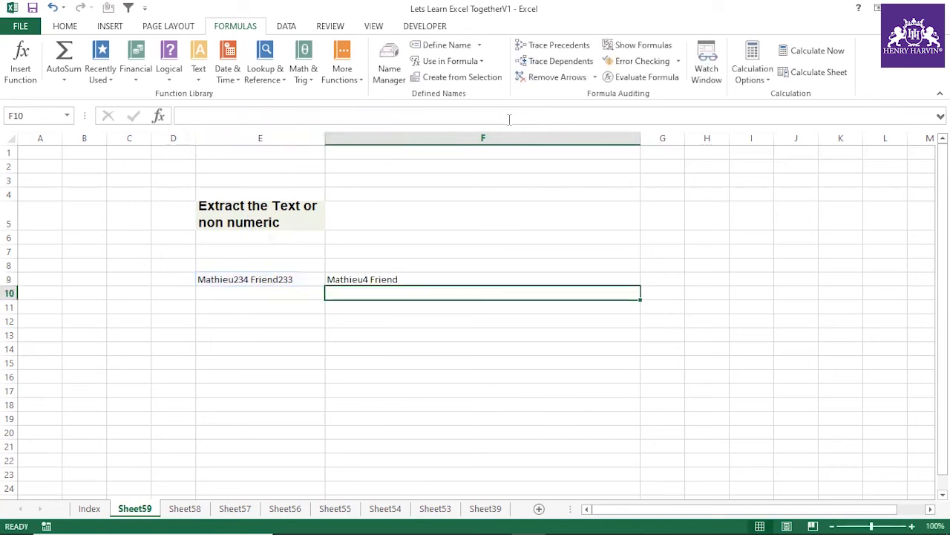
# Step: Enclose the F9 formula in one more SUBSTITUTE that replaces 4 with empty text ("")
pyautogui.click(377, 275)
pyautogui.moveTo(185, 115); pyautogui.dragTo(515, 111)
pyautogui.hotkey('ctrl', 'c')
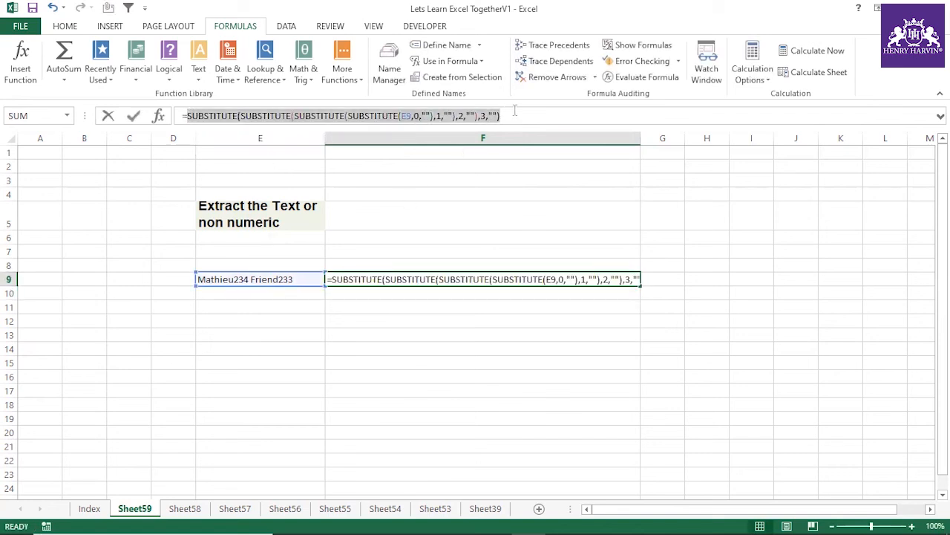
pyautogui.click(190, 117)
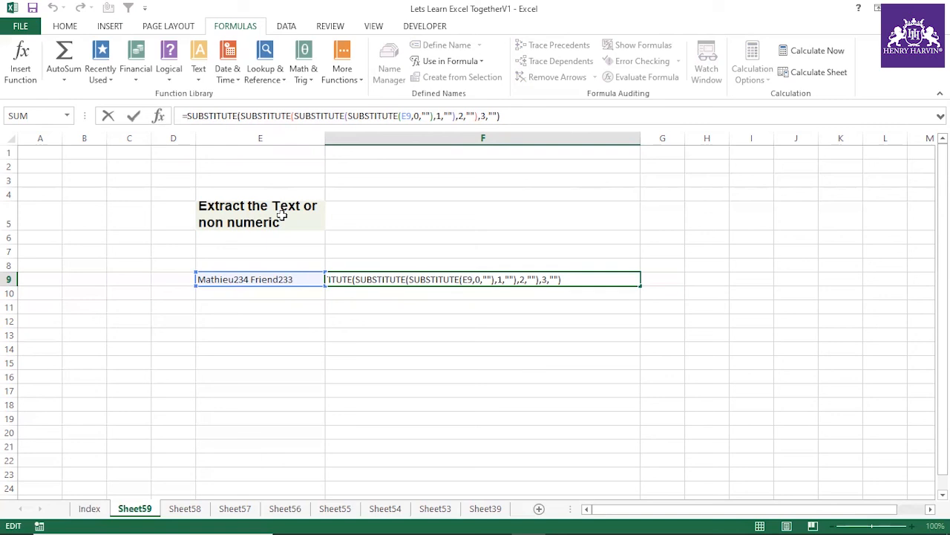
pyautogui.press('Home')
pyautogui.hotkey('ctrl', 'v')
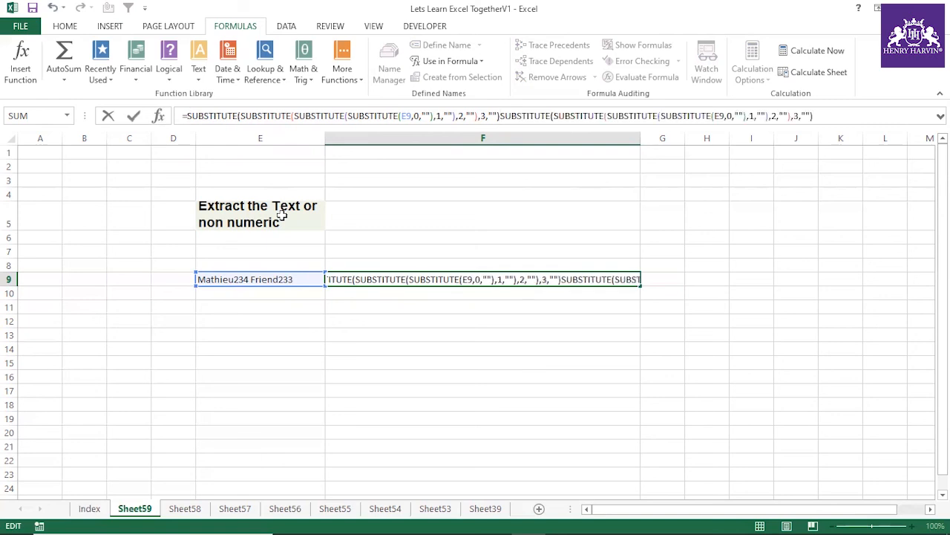
pyautogui.hotkey('ctrl', 'z')
pyautogui.write('sub')
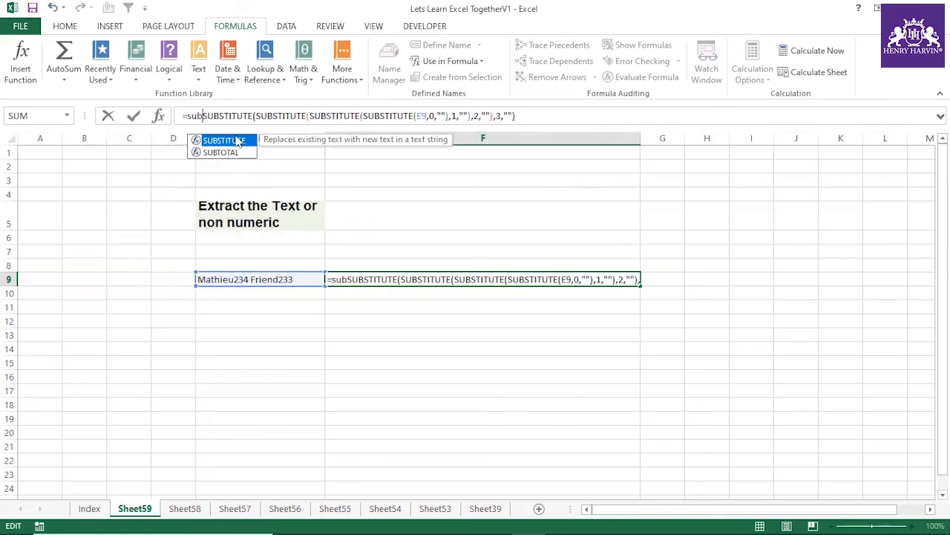
pyautogui.doubleClick(222, 140)
pyautogui.write(',')
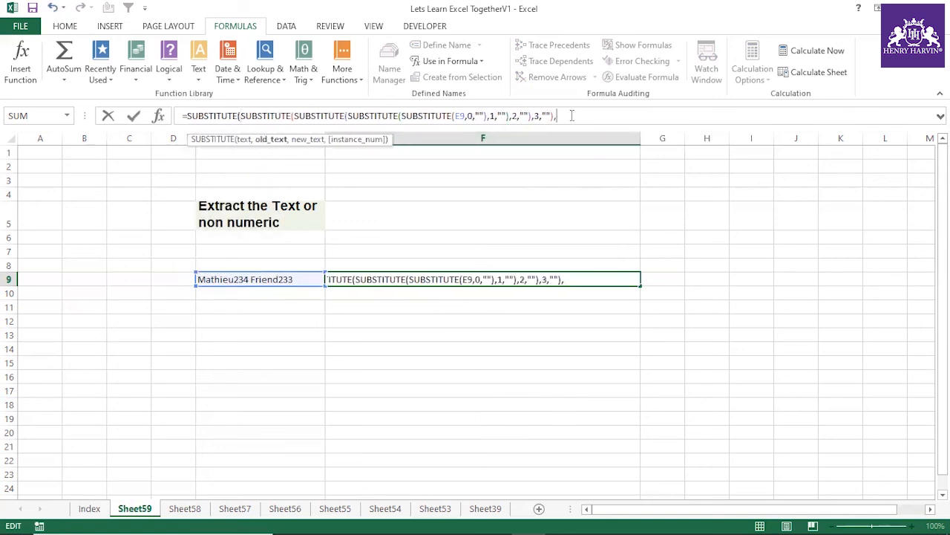
pyautogui.write('4,')
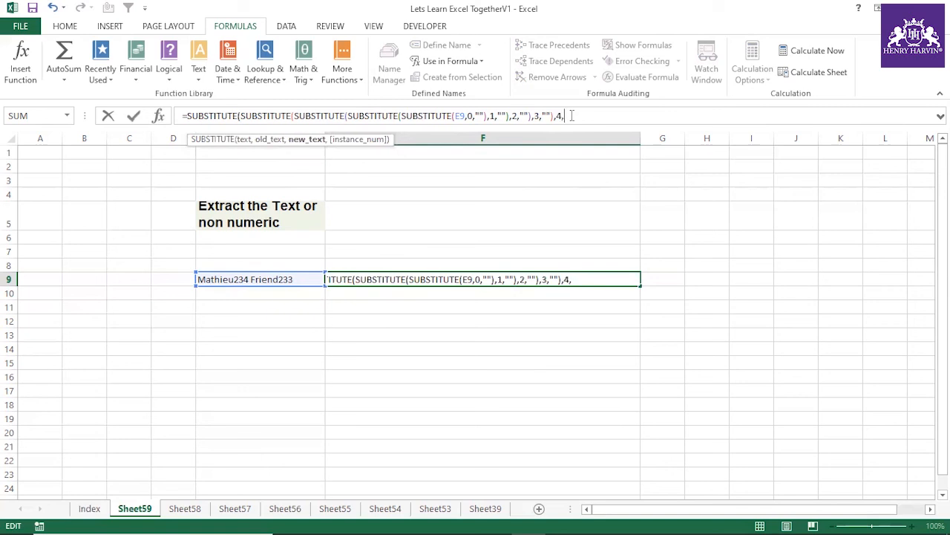
pyautogui.write('"")')
pyautogui.press('Return')
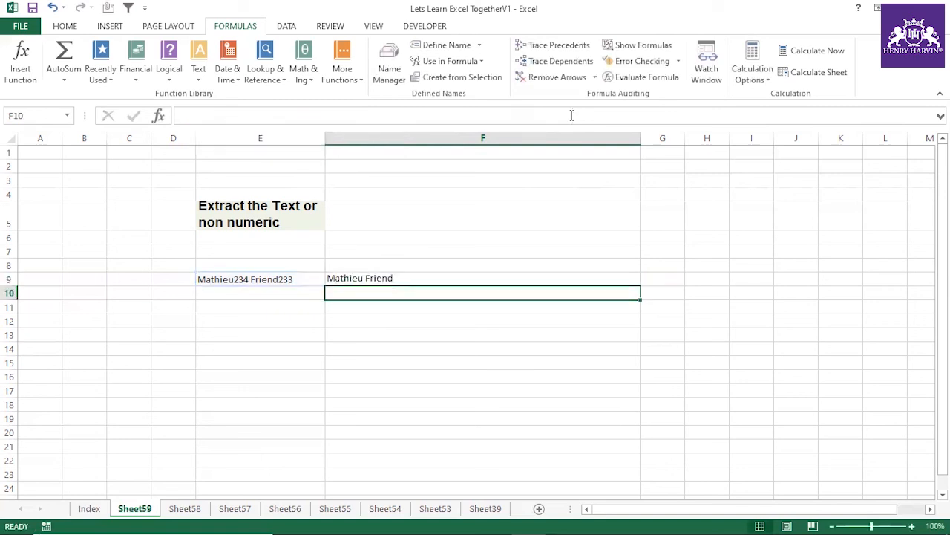
# Step: Examine the extracted text in F9 and its nested SUBSTITUTE formula
pyautogui.click(375, 279)
pyautogui.click(345, 317)
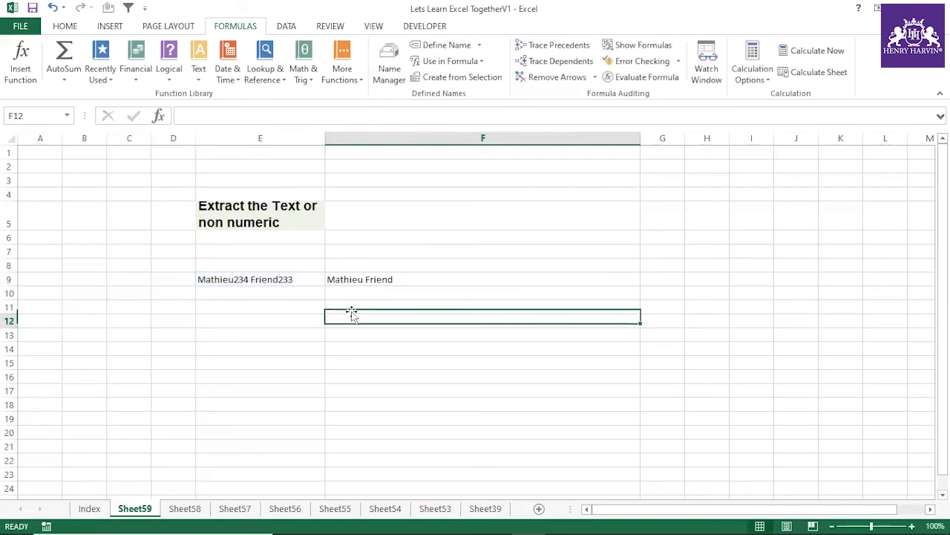
pyautogui.click(381, 277)
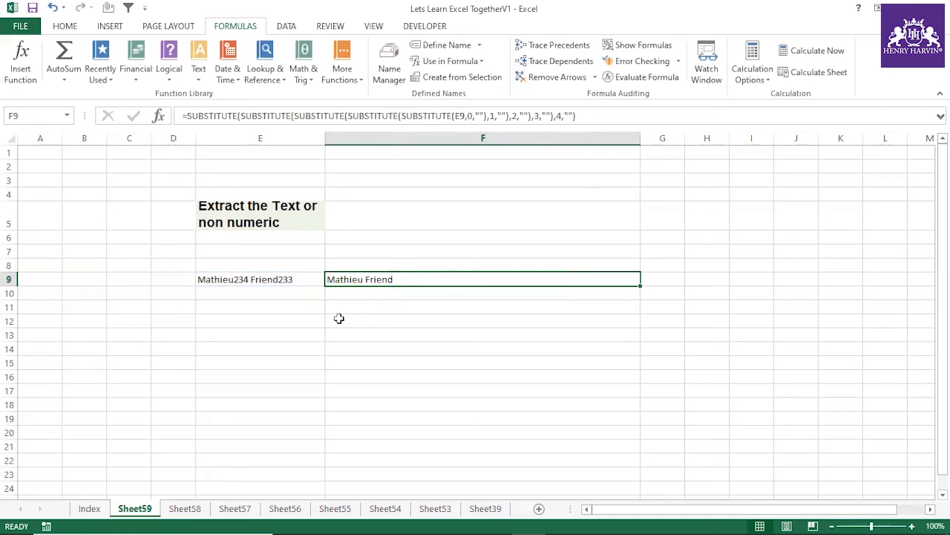
# Step: Wrap the F9 formula in another SUBSTITUTE that replaces 5 with empty text ("")
pyautogui.click(185, 116)
pyautogui.moveTo(186, 116); pyautogui.dragTo(650, 117)
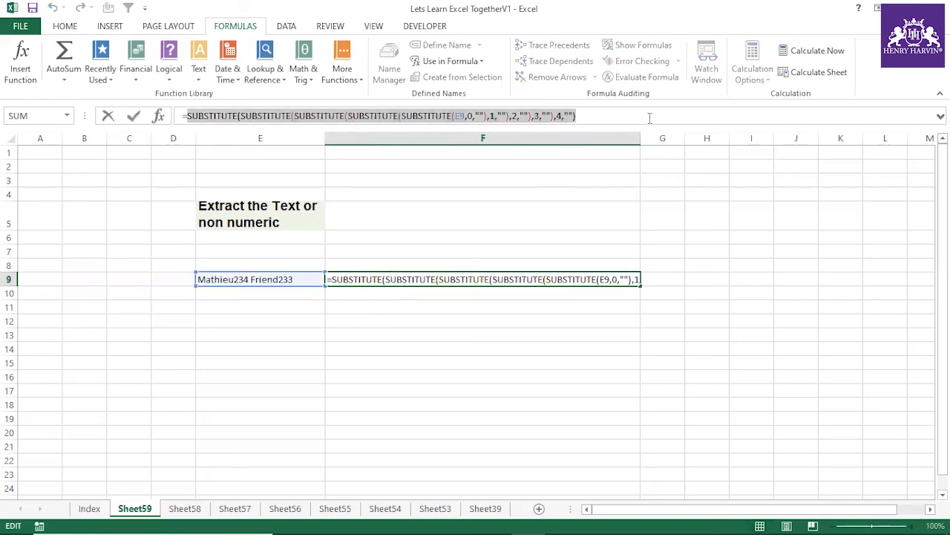
pyautogui.click(190, 116)
pyautogui.write('sub')
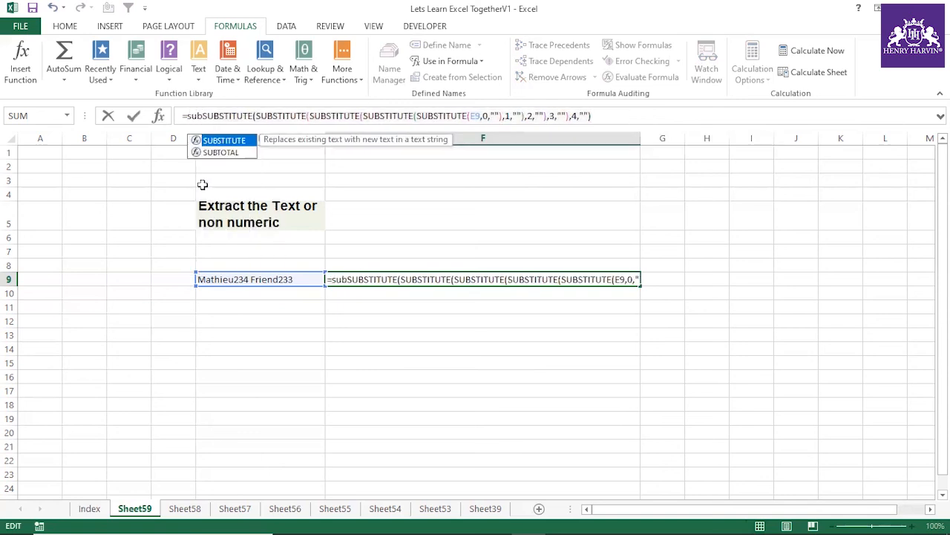
pyautogui.doubleClick(225, 140)
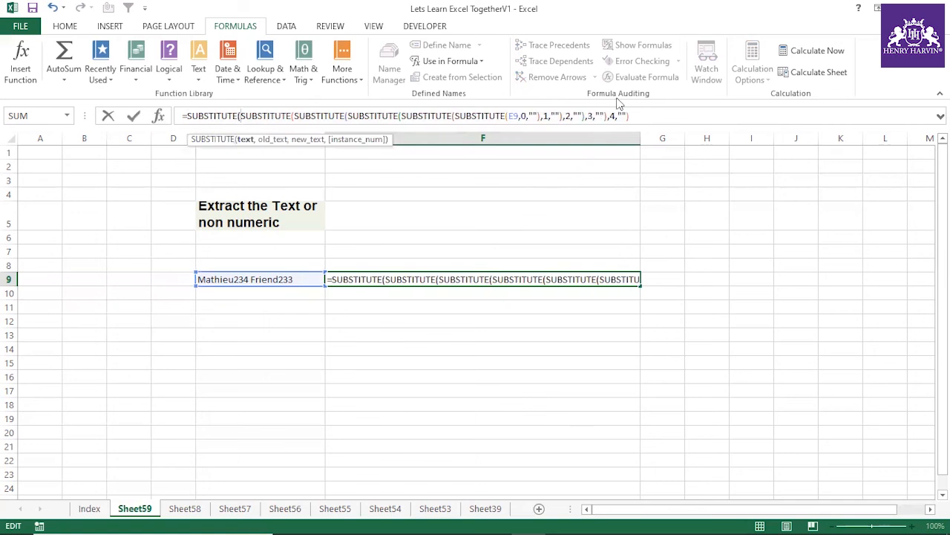
pyautogui.write(',5,""')
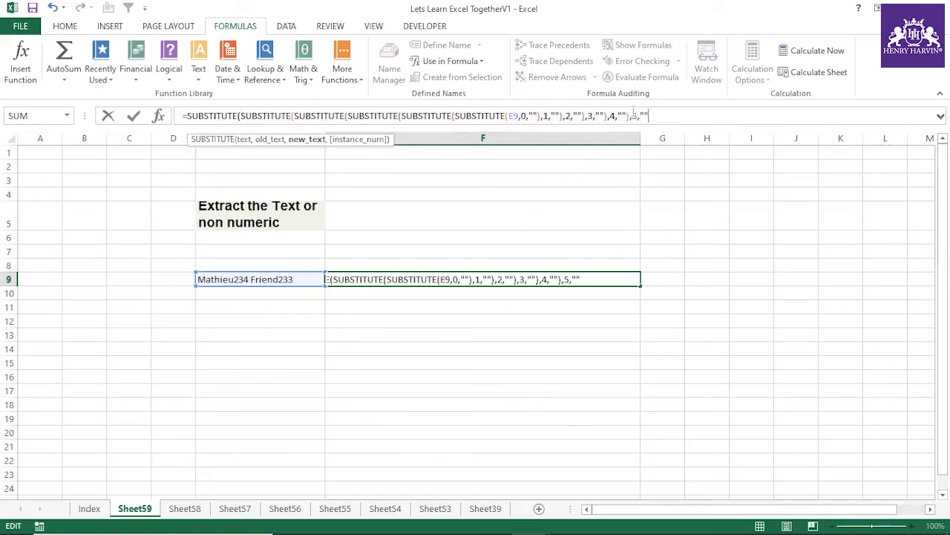
pyautogui.write(')')
pyautogui.press('Return')
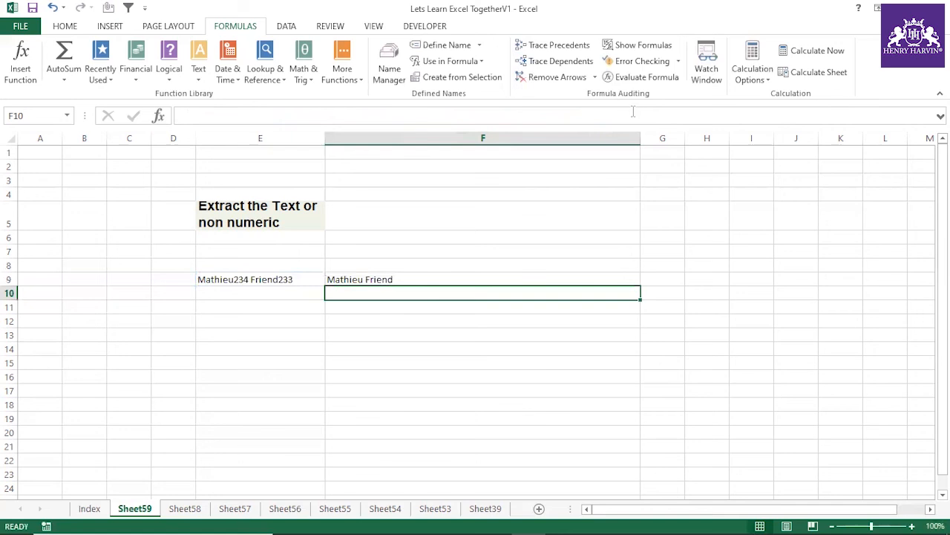
# Step: Add one more outer SUBSTITUTE around the F9 formula to replace 6 with empty text ("")
pyautogui.click(381, 279)
pyautogui.moveTo(668, 117); pyautogui.dragTo(188, 115)
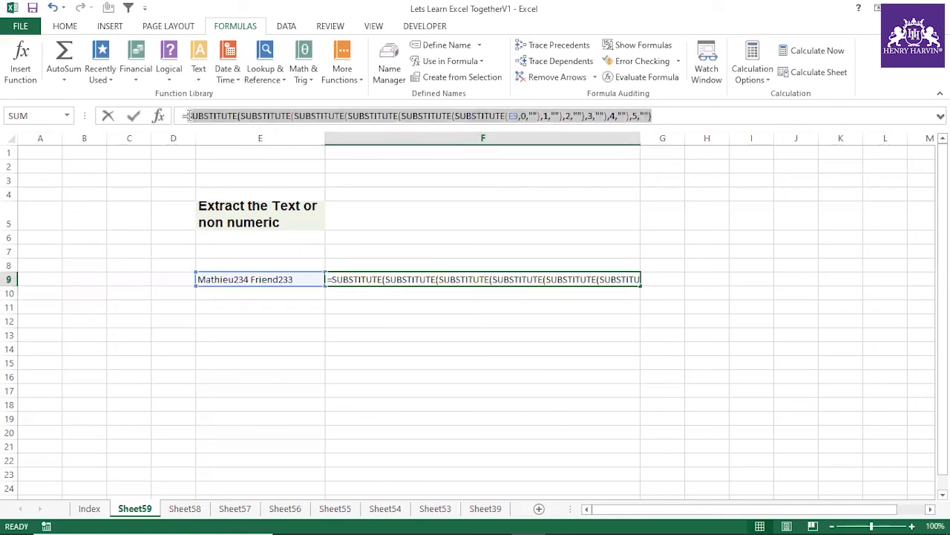
pyautogui.click(187, 115)
pyautogui.write('sub')
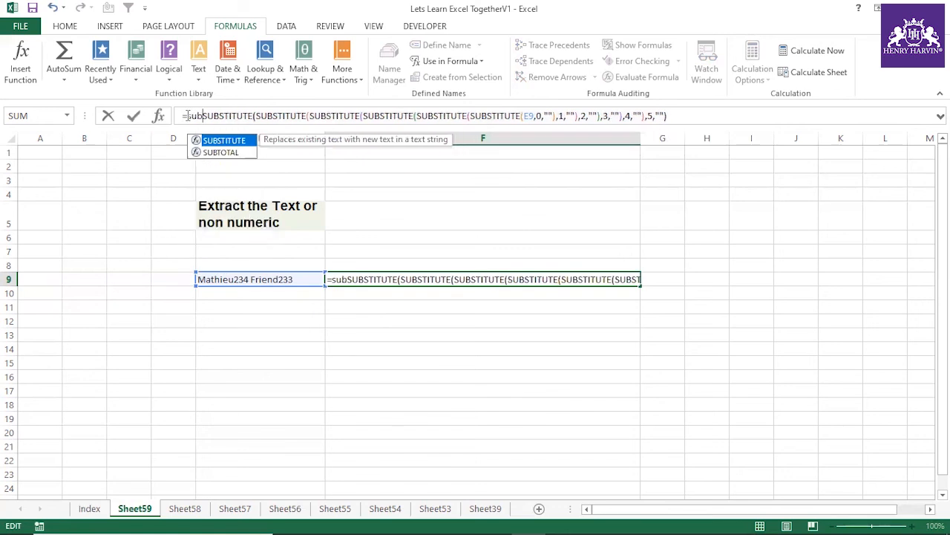
pyautogui.doubleClick(230, 141)
pyautogui.write(',6,')
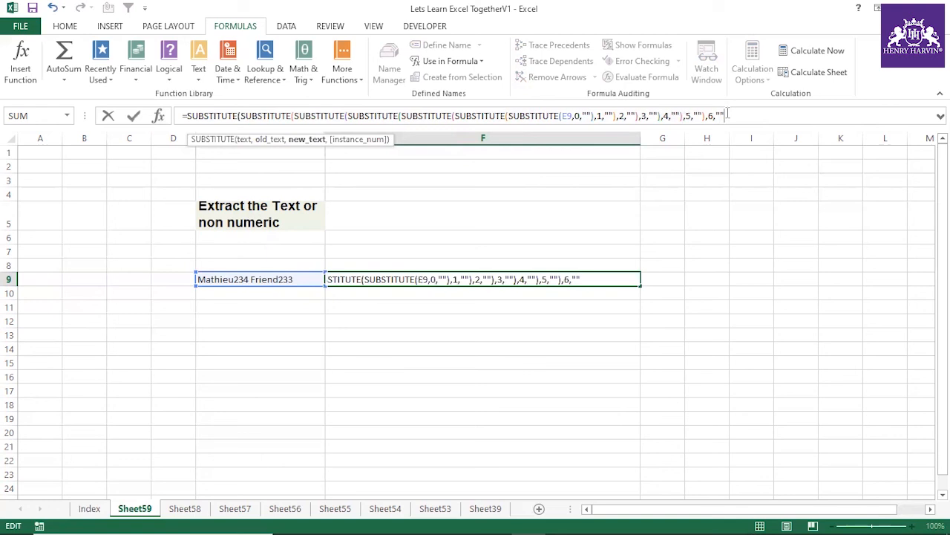
pyautogui.write('"")')
pyautogui.press('Return')
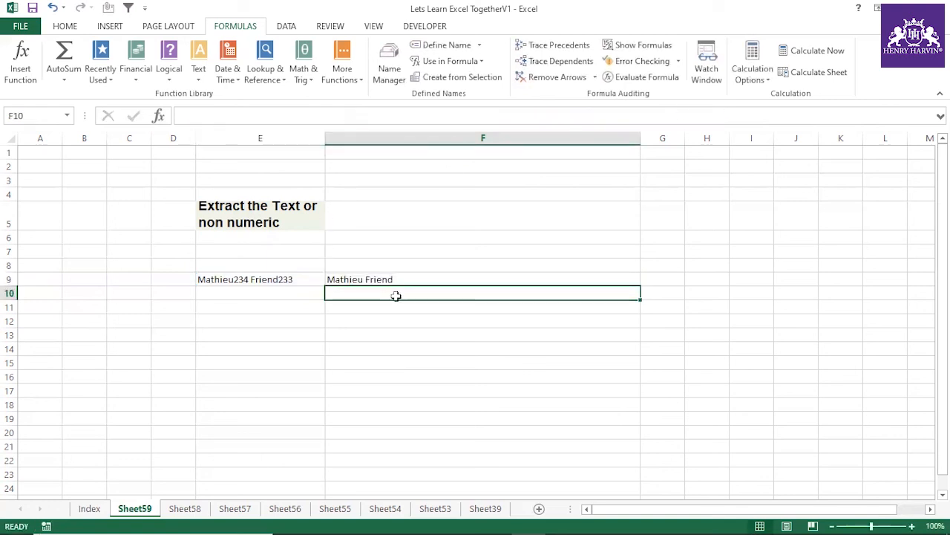
# Step: Nest the F9 formula inside a further SUBSTITUTE that replaces 7 with empty text ("")
pyautogui.click(376, 278)
pyautogui.click(189, 116)
pyautogui.write('sub')
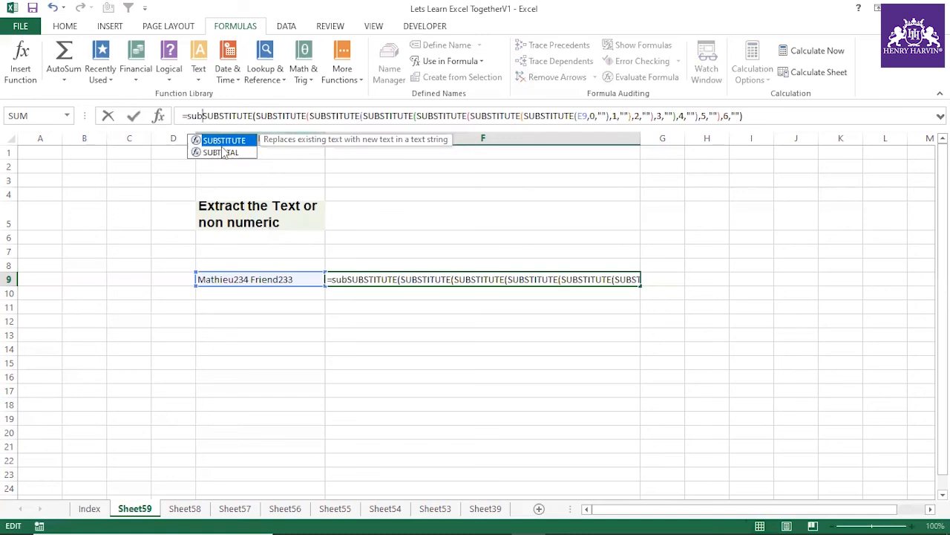
pyautogui.doubleClick(220, 142)
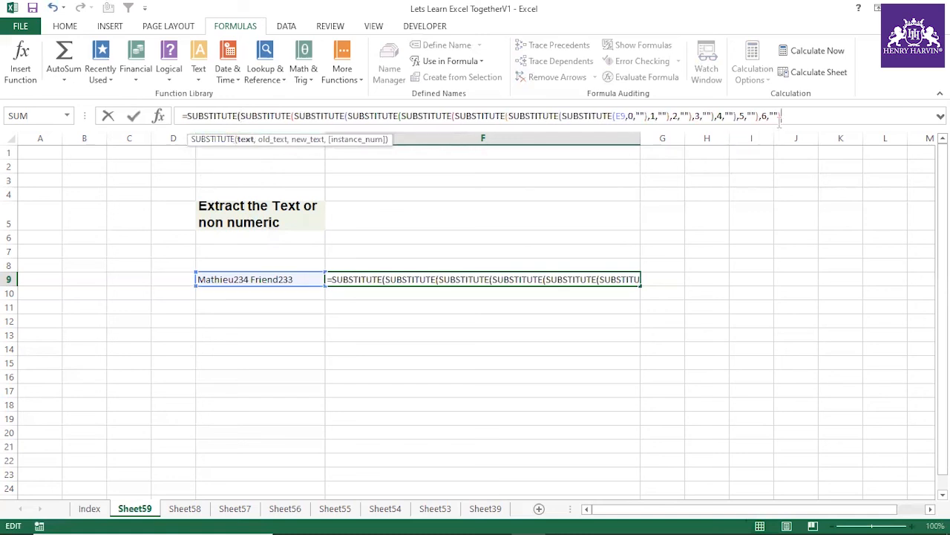
pyautogui.write(',7,"")')
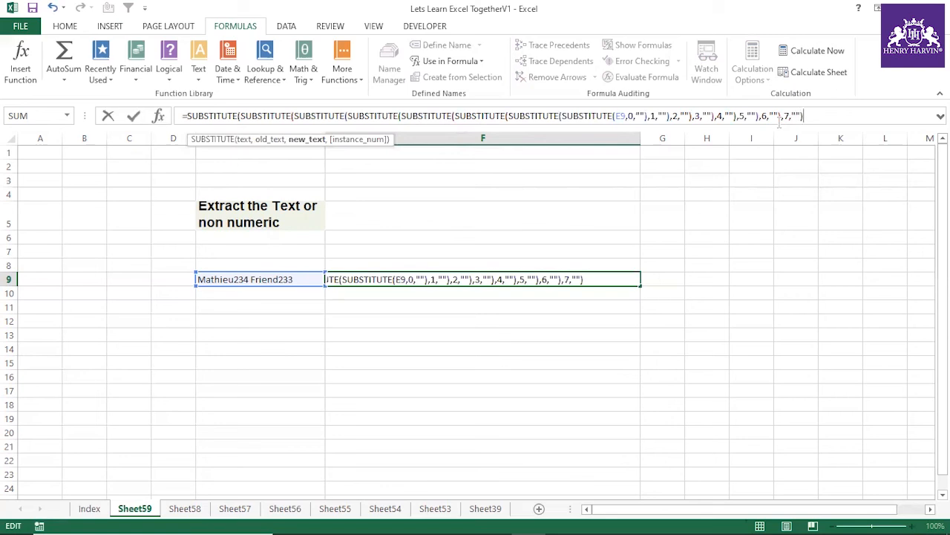
pyautogui.press('Return')
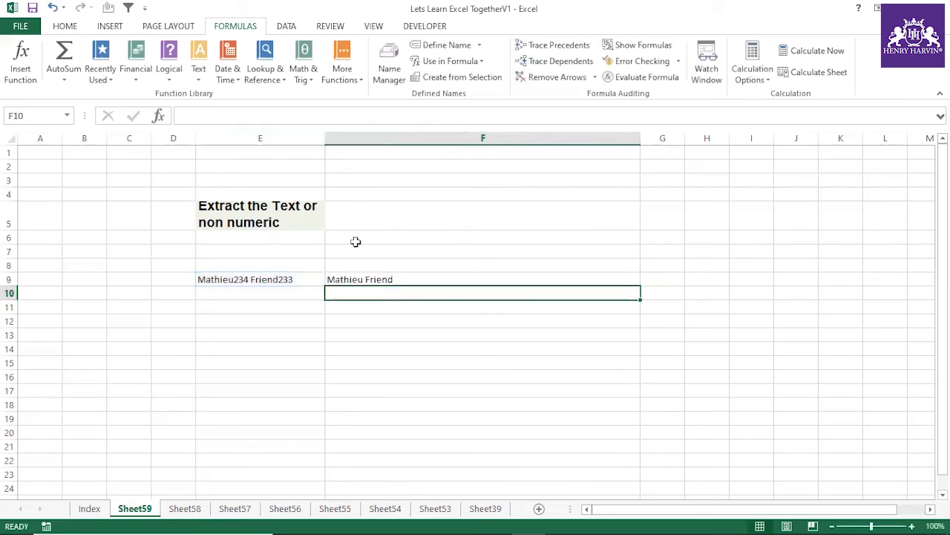
# Step: Enclose the F9 formula in an additional SUBSTITUTE that replaces 8 with empty text ("")
pyautogui.click(362, 276)
pyautogui.click(186, 113)
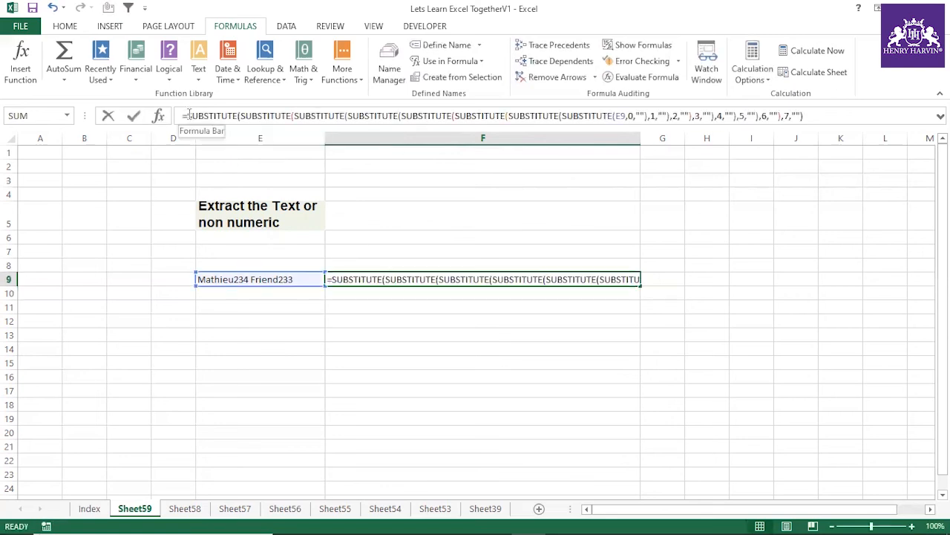
pyautogui.write('sub')
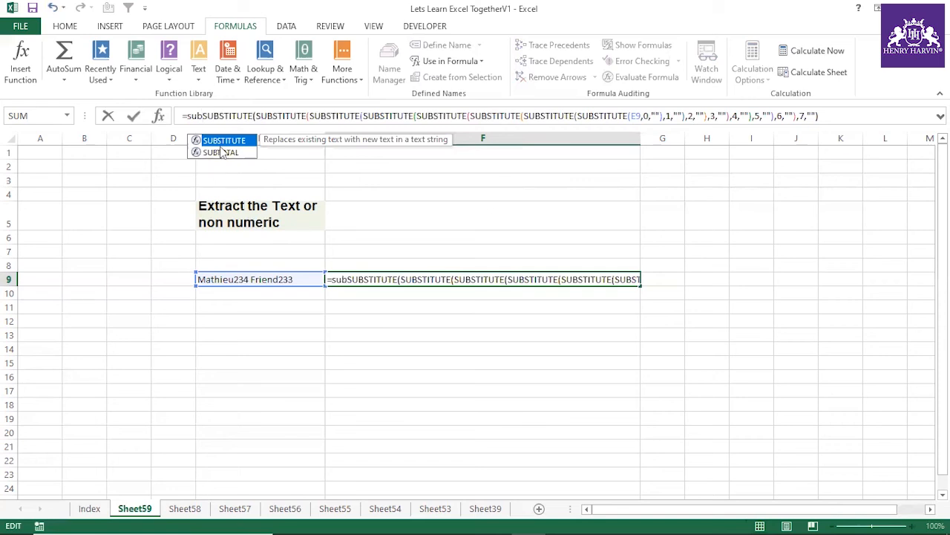
pyautogui.press('Tab')
pyautogui.click(876, 117)
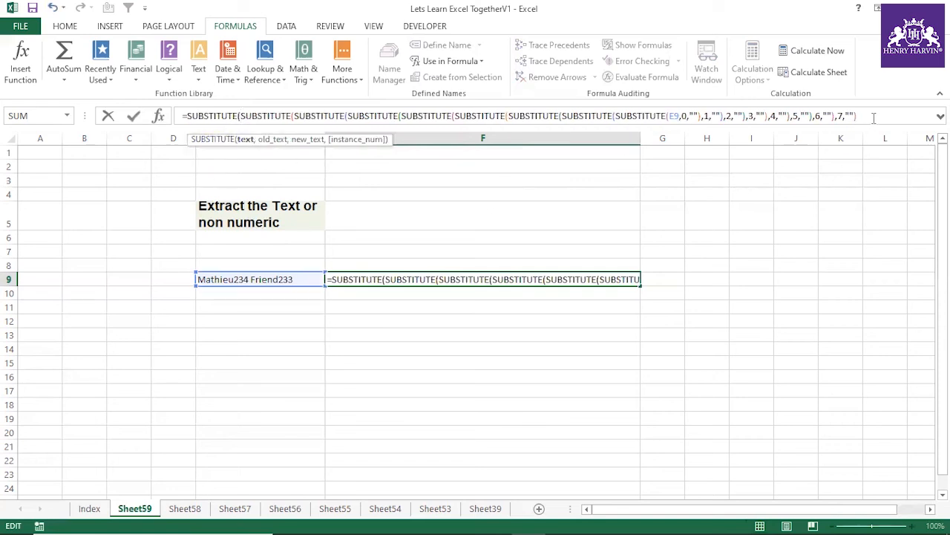
pyautogui.write(',8')
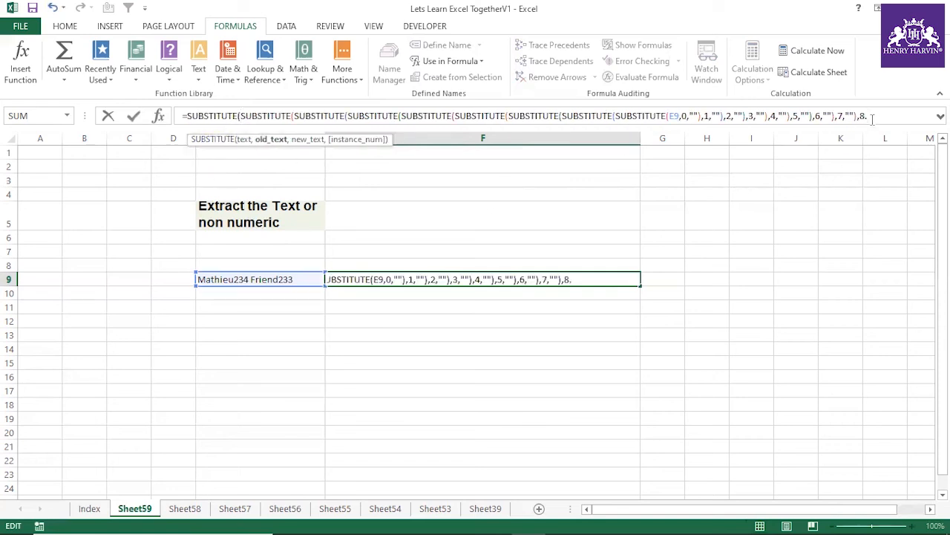
pyautogui.write(',')
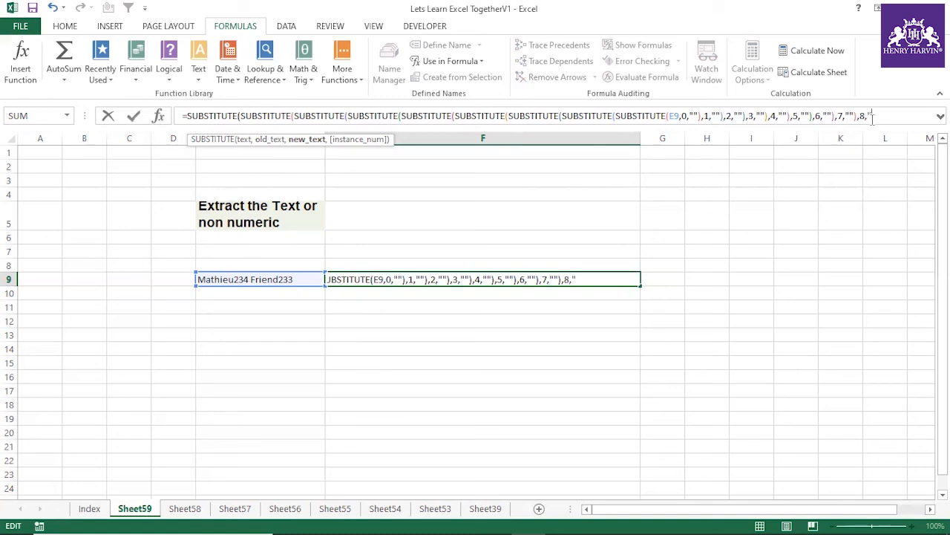
pyautogui.press('Return')
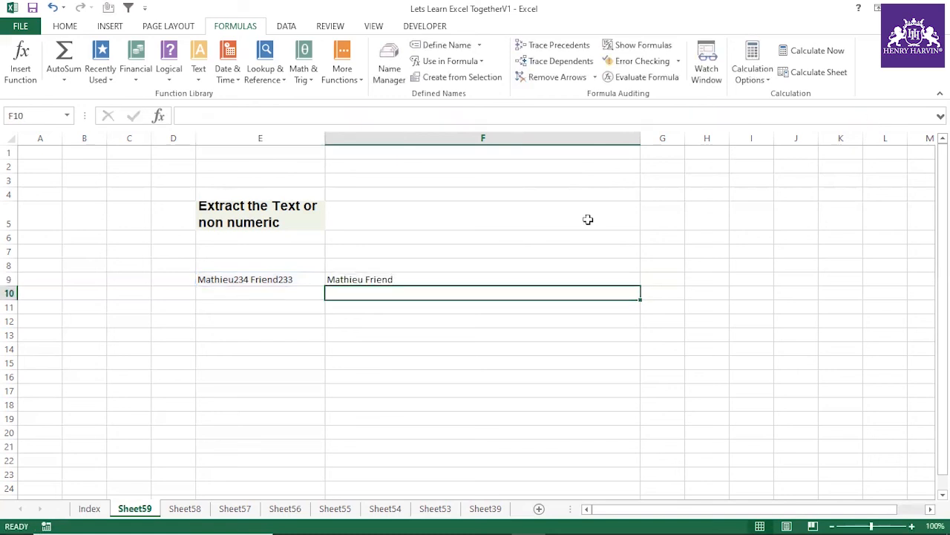
# Step: Complete the F9 formula with an outermost SUBSTITUTE that replaces 9 with empty text (""), expanding the formula bar while editing
pyautogui.click(393, 279)
pyautogui.click(189, 115)
pyautogui.write('sub')
pyautogui.press('Tab')
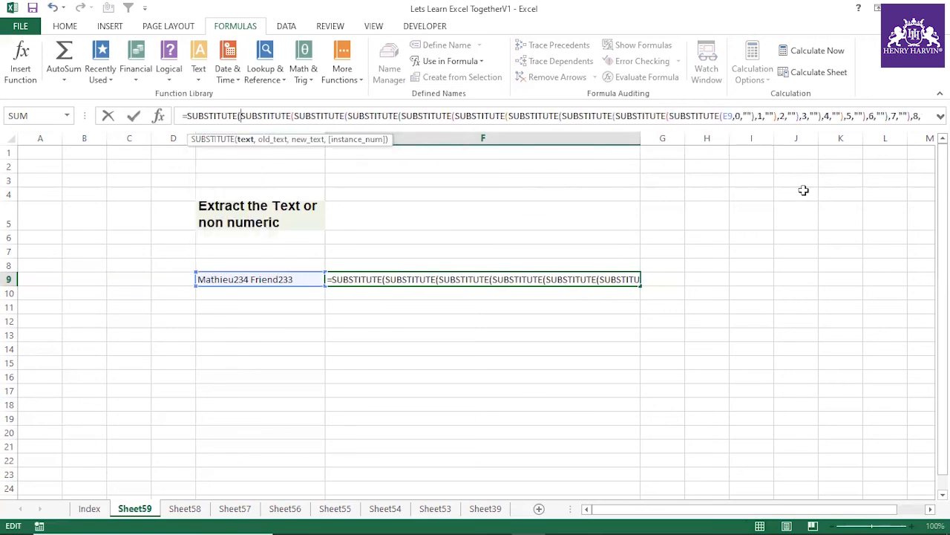
pyautogui.moveTo(824, 131); pyautogui.dragTo(803, 273)
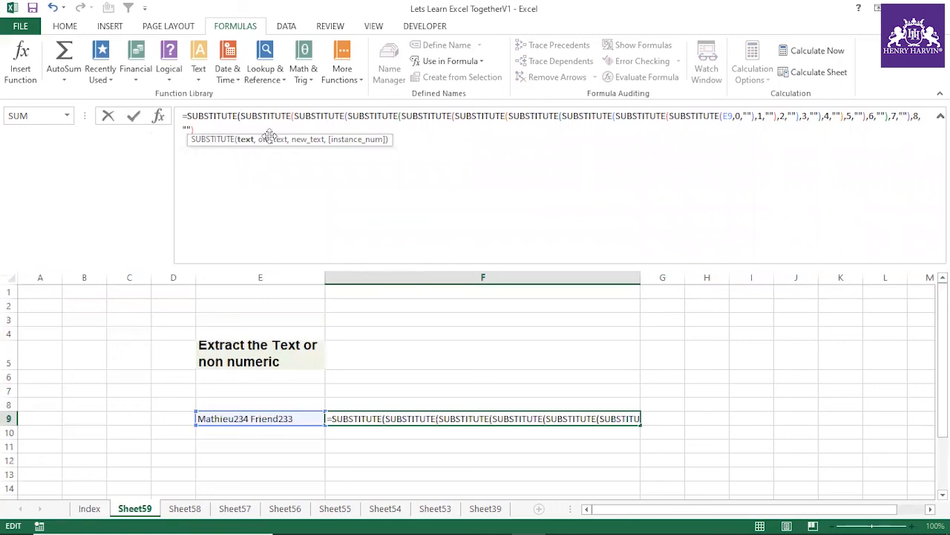
pyautogui.click(239, 128)
pyautogui.write(',')
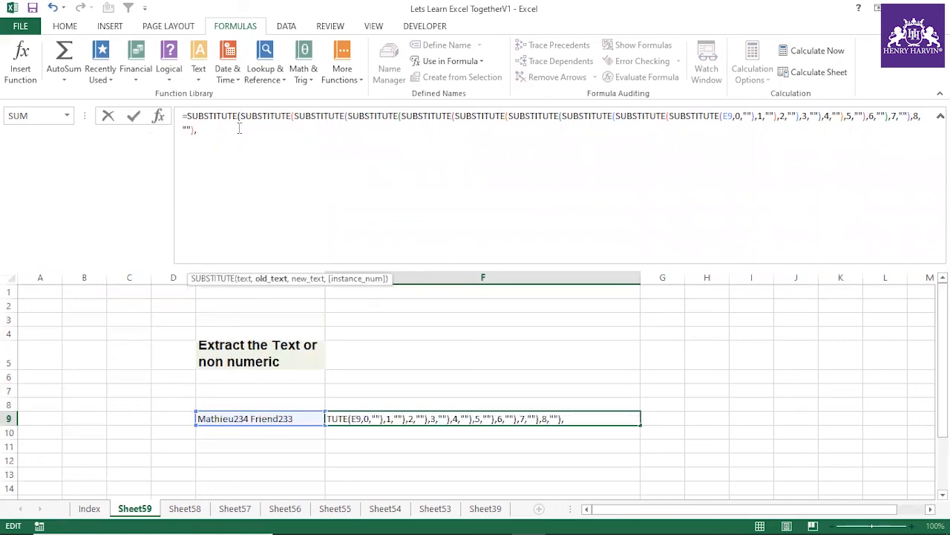
pyautogui.write('9,')
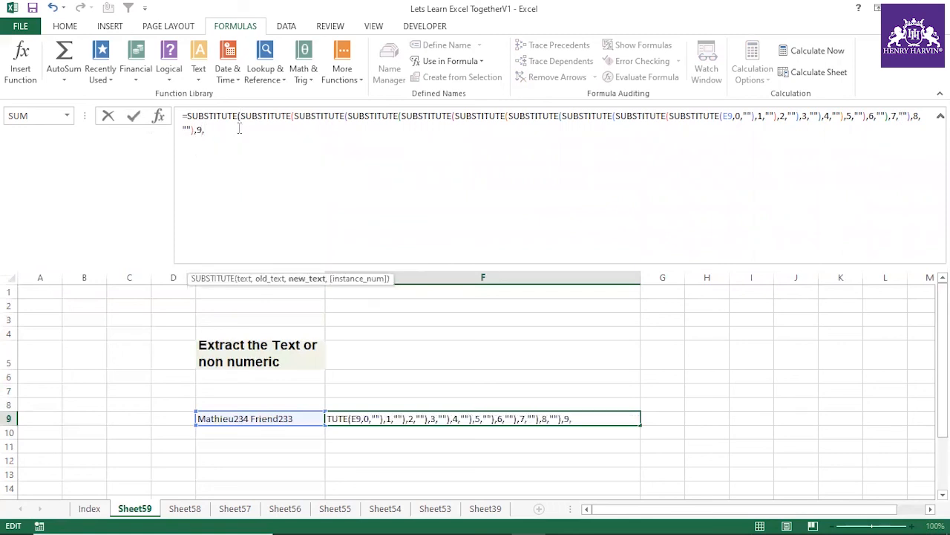
pyautogui.write('"")')
pyautogui.press('Return')
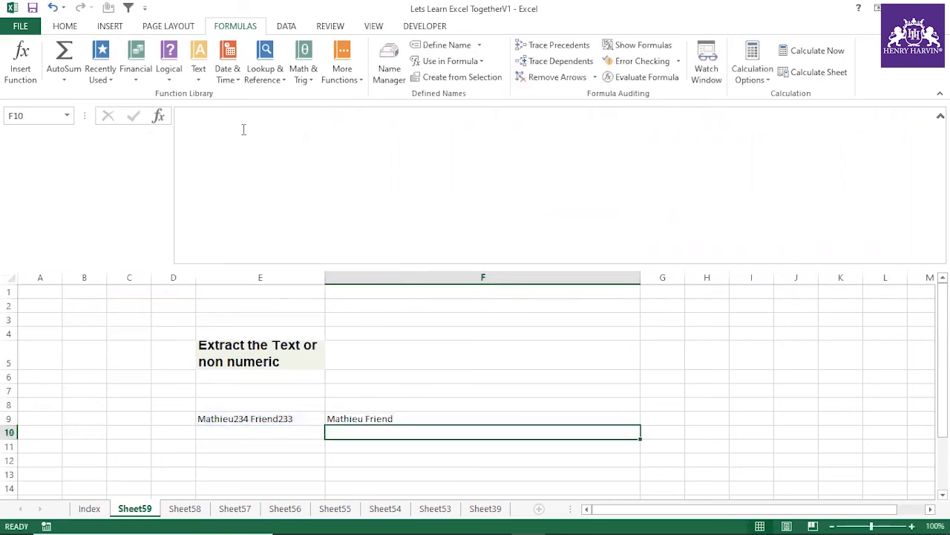
pyautogui.moveTo(299, 267); pyautogui.dragTo(289, 121)
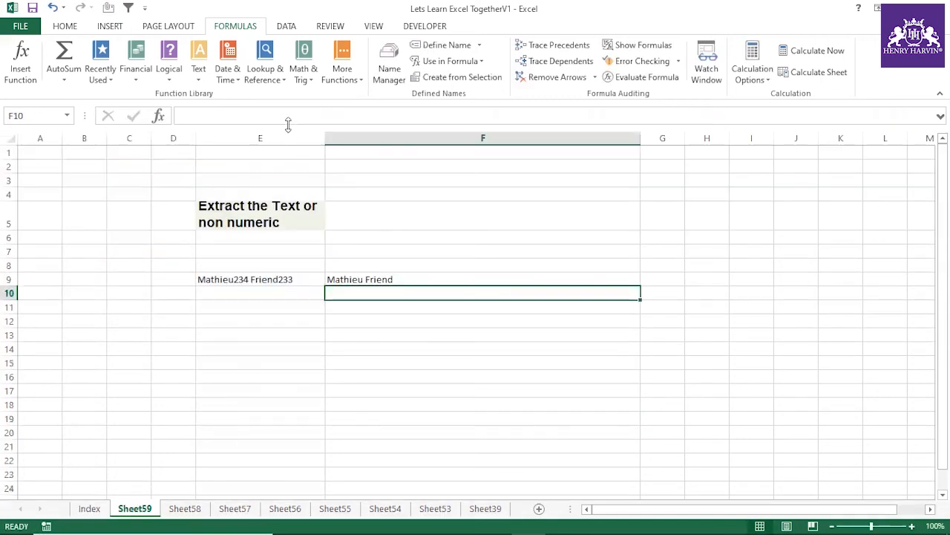
# Step: Replace the sample string in E9 with AJJHJHJ4458 to test the extraction formula
pyautogui.click(289, 280)
pyautogui.write('A')
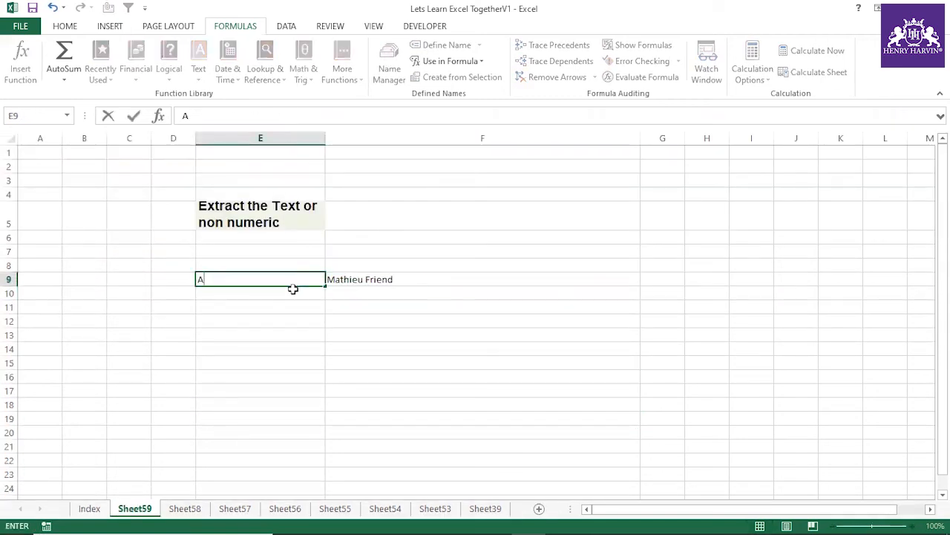
pyautogui.write('JJHJHJ4458')
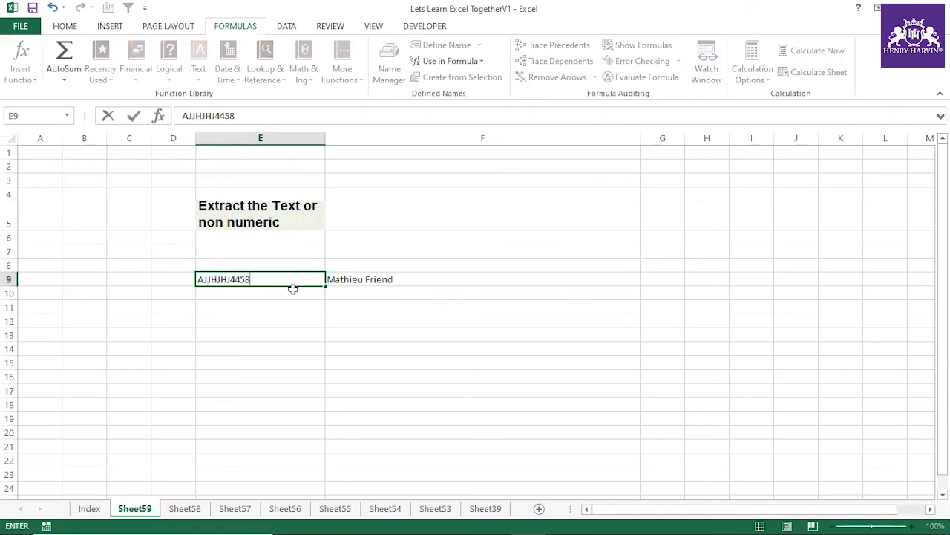
pyautogui.click(295, 320)
pyautogui.click(236, 280)
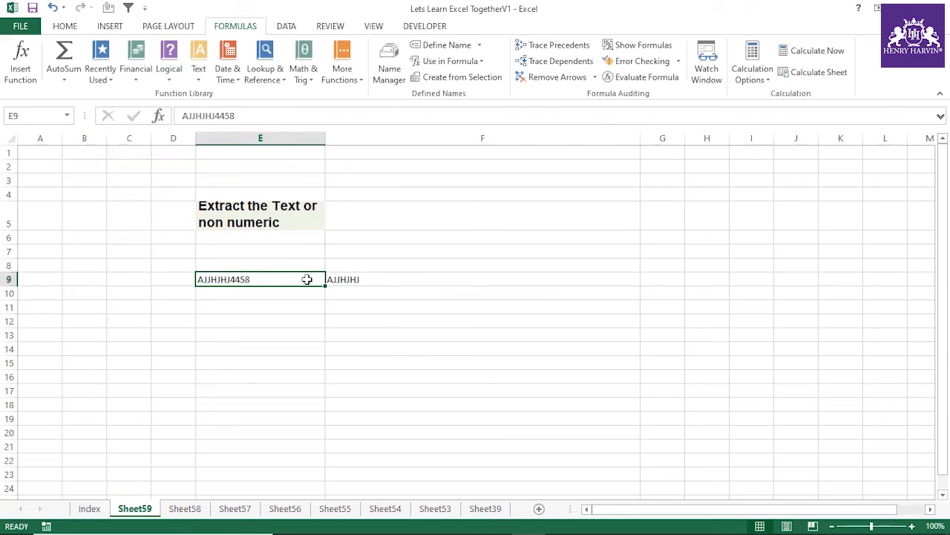
# Step: Copy the full nested SUBSTITUTE formula from F9 without its equals sign and paste it as text into E14
pyautogui.click(338, 278)
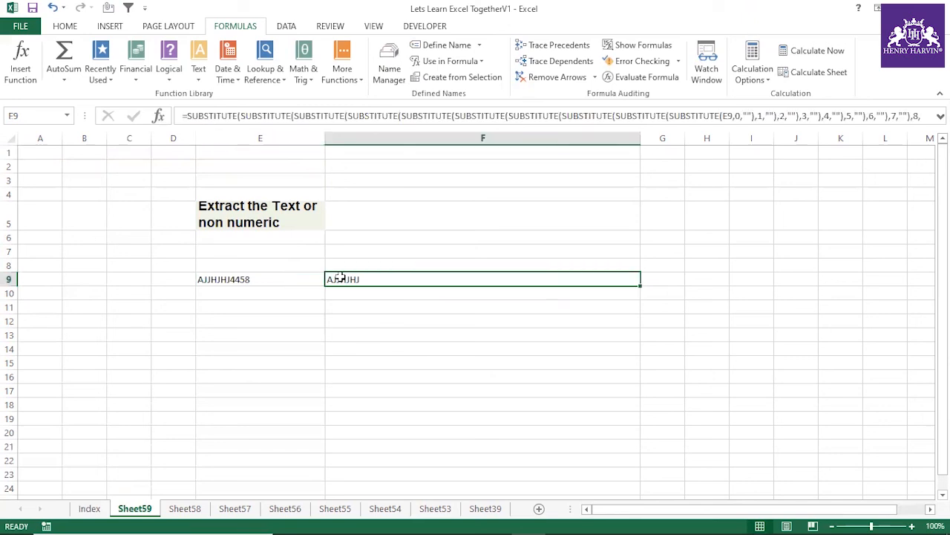
pyautogui.moveTo(349, 127); pyautogui.dragTo(349, 171)
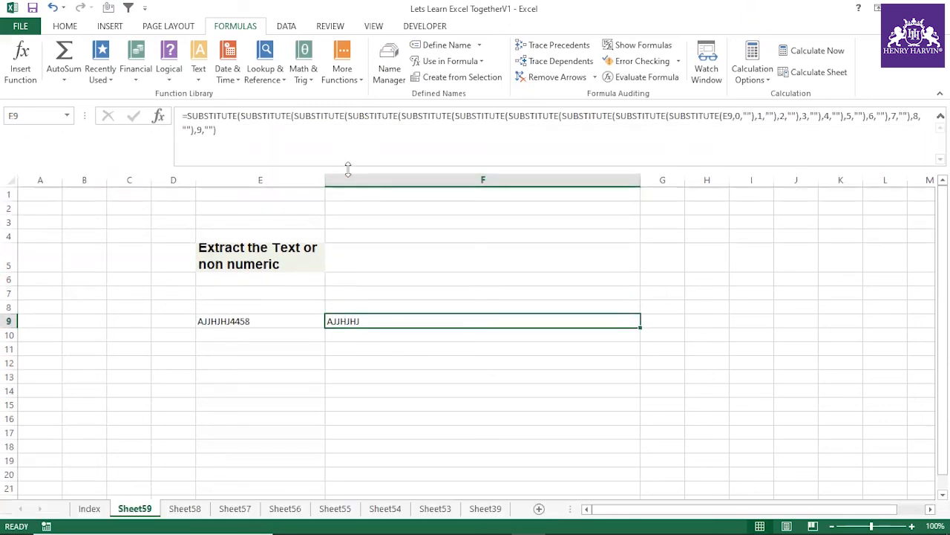
pyautogui.click(184, 132)
pyautogui.moveTo(184, 132); pyautogui.dragTo(186, 116)
pyautogui.hotkey('ctrl', 'c')
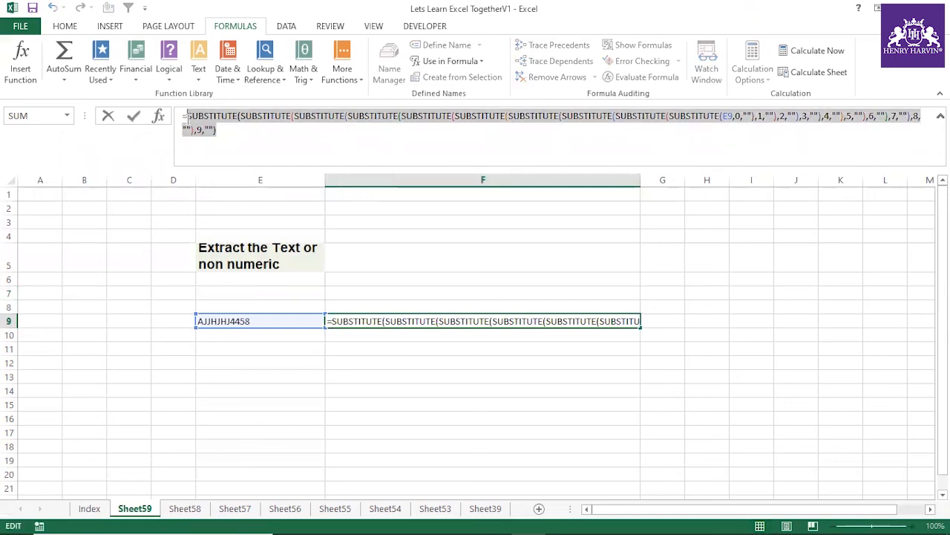
pyautogui.press('Escape')
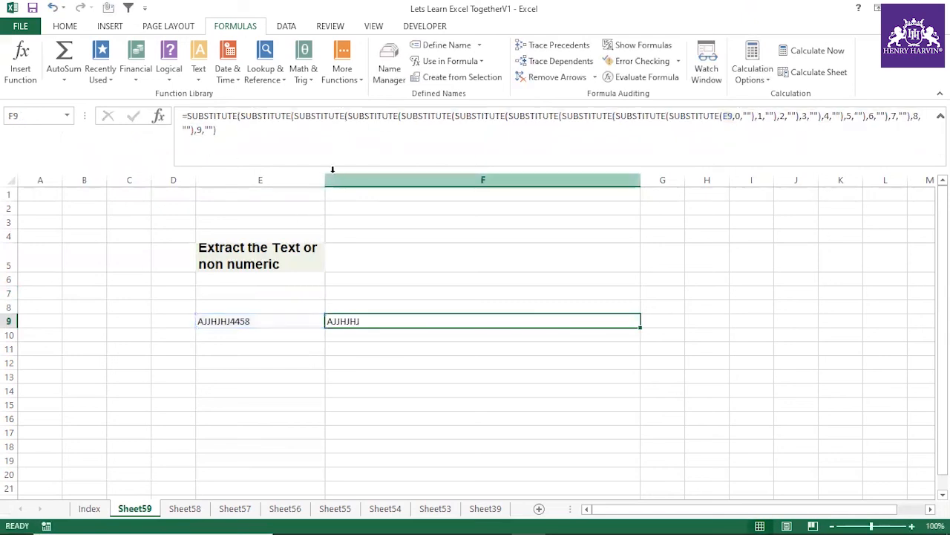
pyautogui.moveTo(331, 171); pyautogui.dragTo(331, 129)
pyautogui.click(249, 348)
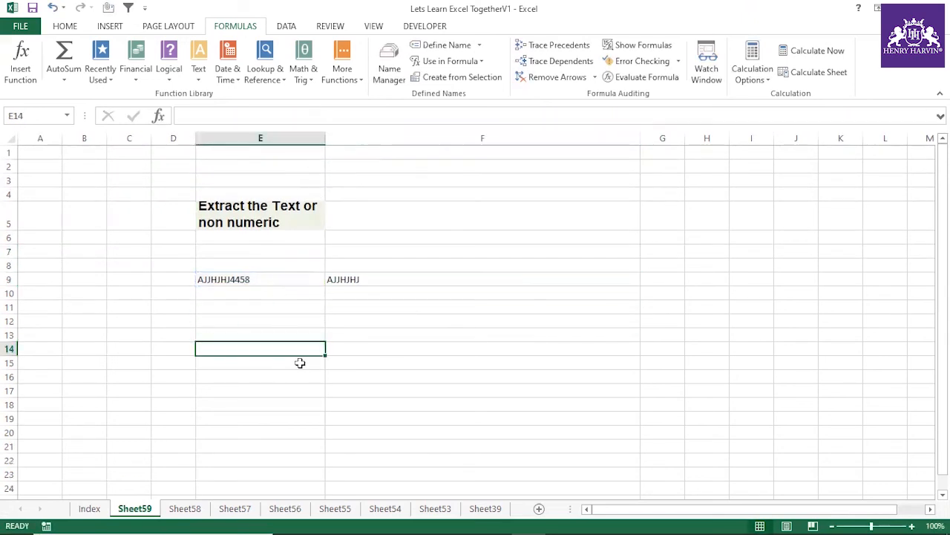
pyautogui.hotkey('ctrl', 'v')
# Step: Autofit the width of column E so the whole formula text in E14 fits
pyautogui.doubleClick(325, 138)
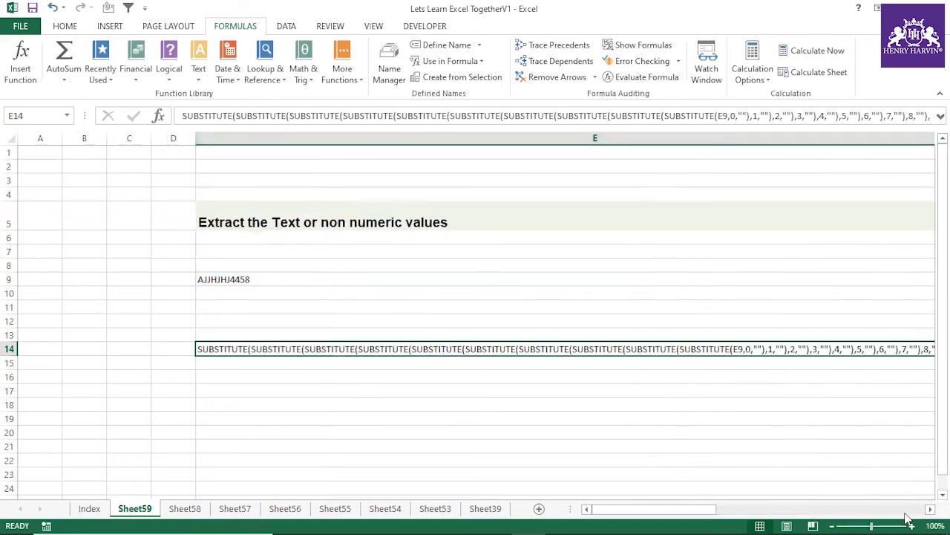
pyautogui.click(927, 508)
pyautogui.click(927, 509)
pyautogui.click(928, 509)
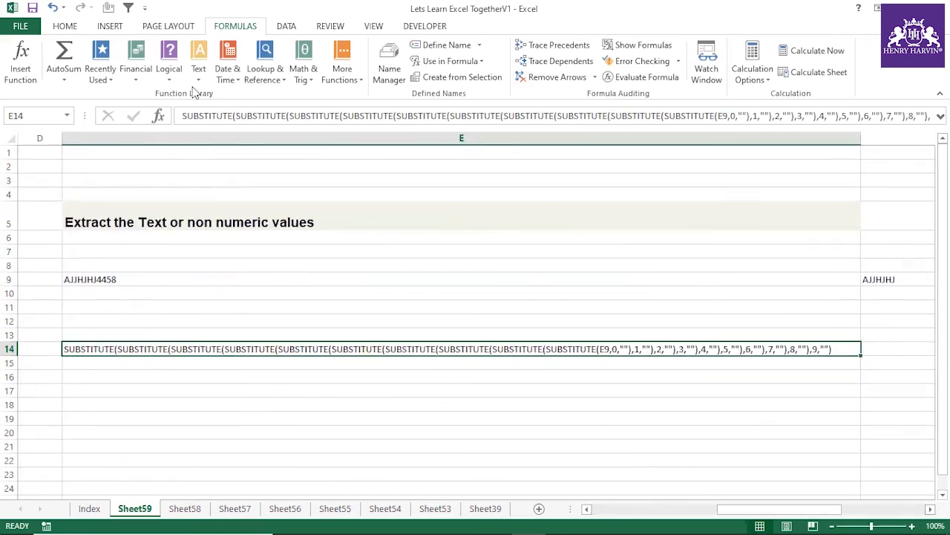
# Step: Format the formula text in E14 as bold at font size 12 and widen column E to fit it
pyautogui.click(68, 29)
pyautogui.hotkey('ctrl', 'b')
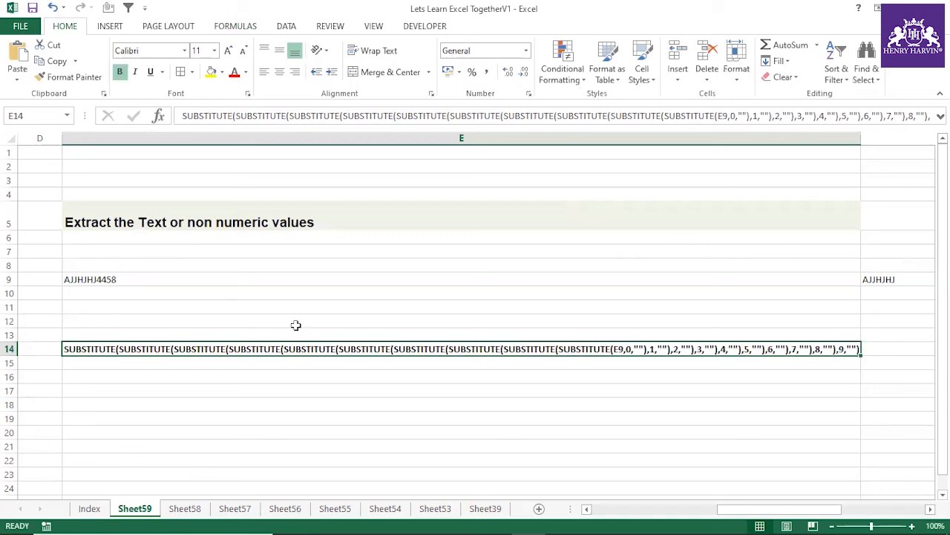
pyautogui.click(228, 50)
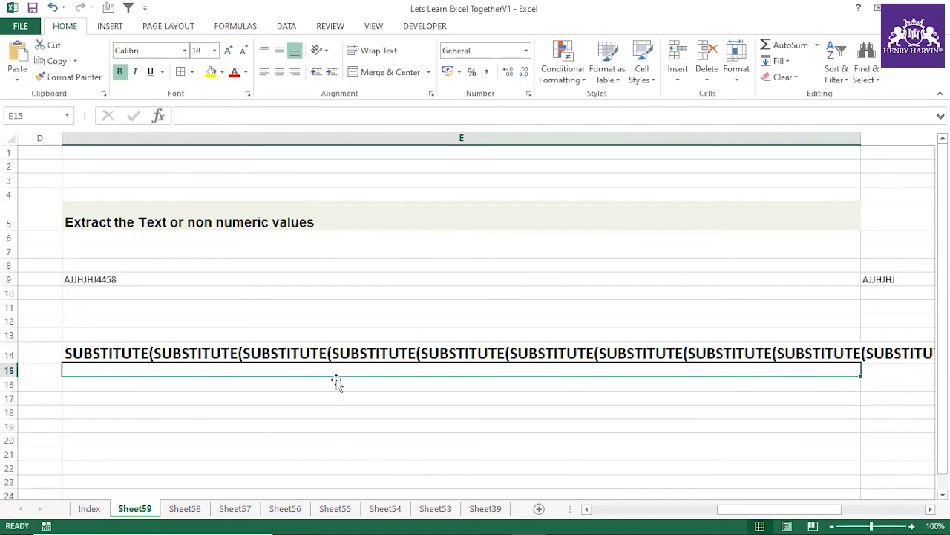
pyautogui.click(346, 394)
pyautogui.moveTo(859, 139); pyautogui.dragTo(923, 151)
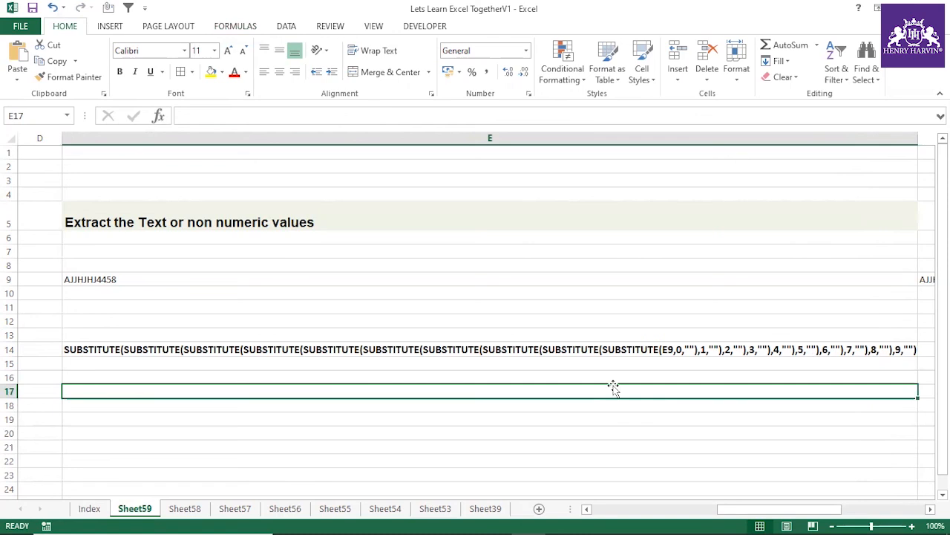
pyautogui.click(203, 355)
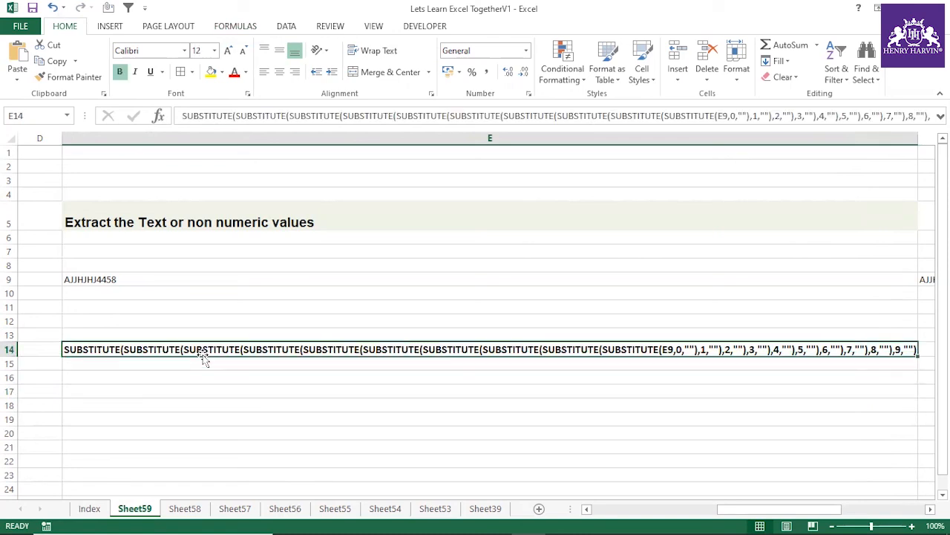
# Step: On the Index sheet, mark the "Extract the Text or non numeric values" exercise as done with a check mark in L98
pyautogui.click(88, 509)
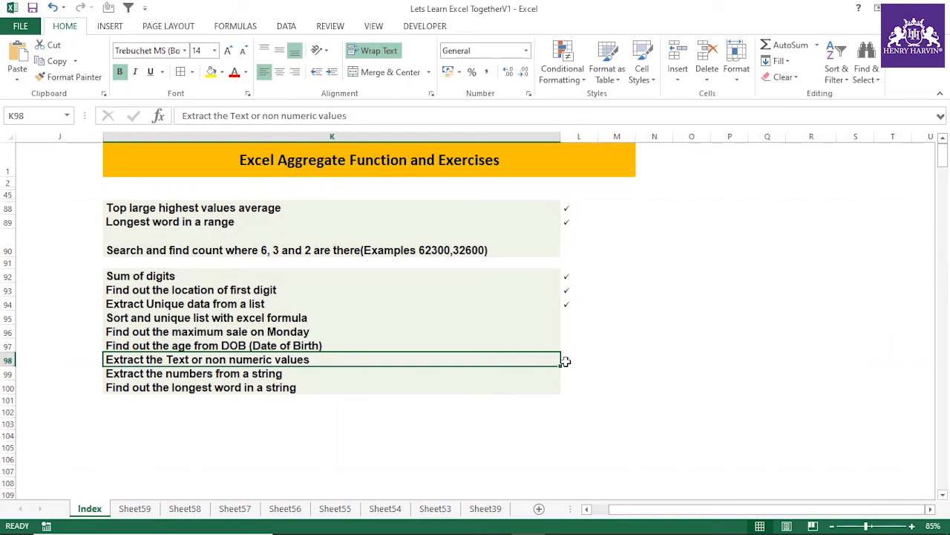
pyautogui.moveTo(567, 207); pyautogui.dragTo(568, 222)
pyautogui.click(569, 275)
pyautogui.click(569, 290)
pyautogui.click(568, 303)
pyautogui.click(571, 360)
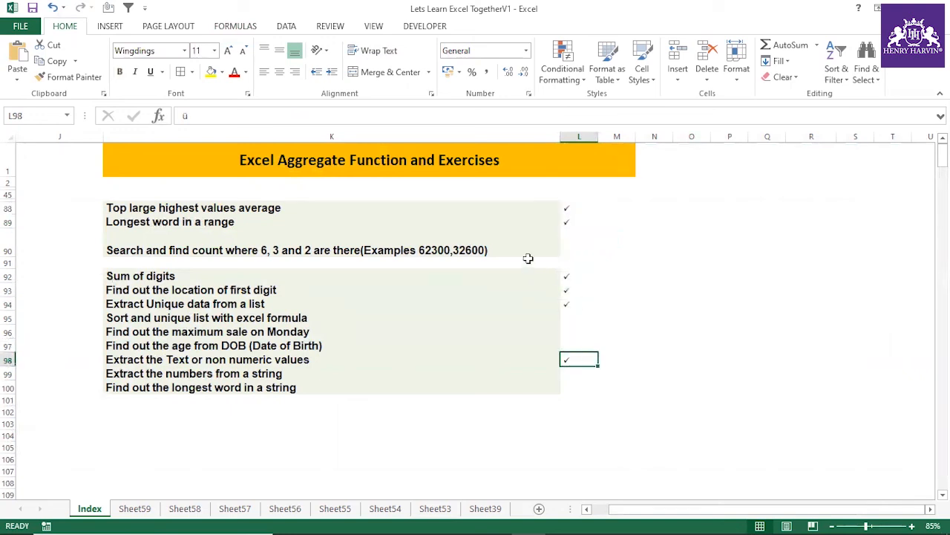